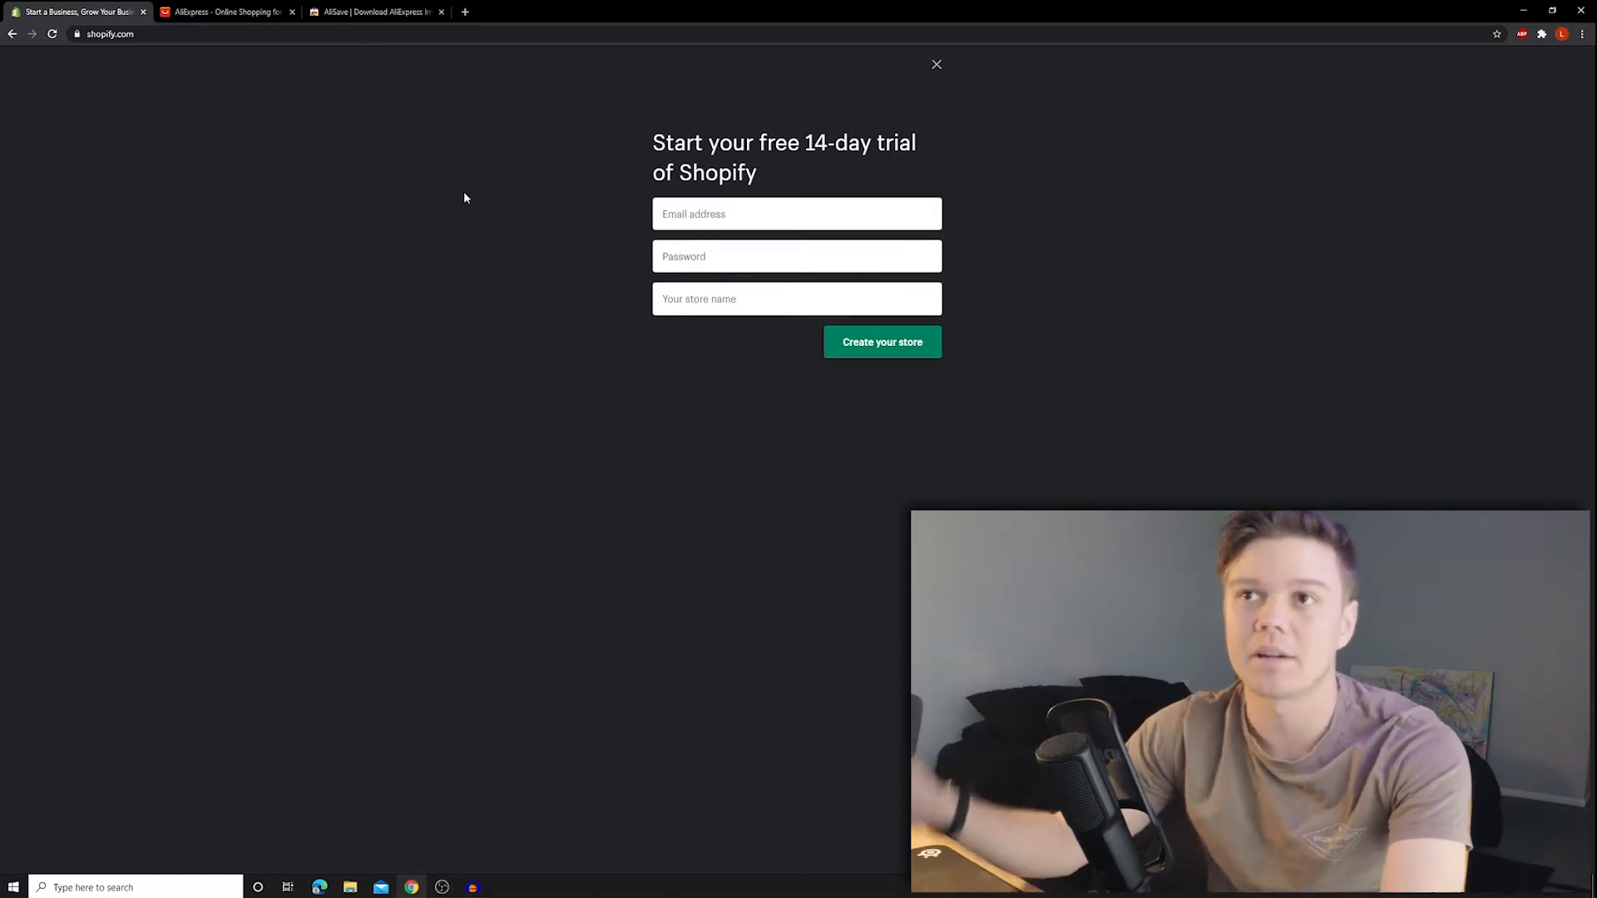
# - Search for '10 minute mail' in a new tab and open the 10 Minute Mail site
pyautogui.click(465, 12)
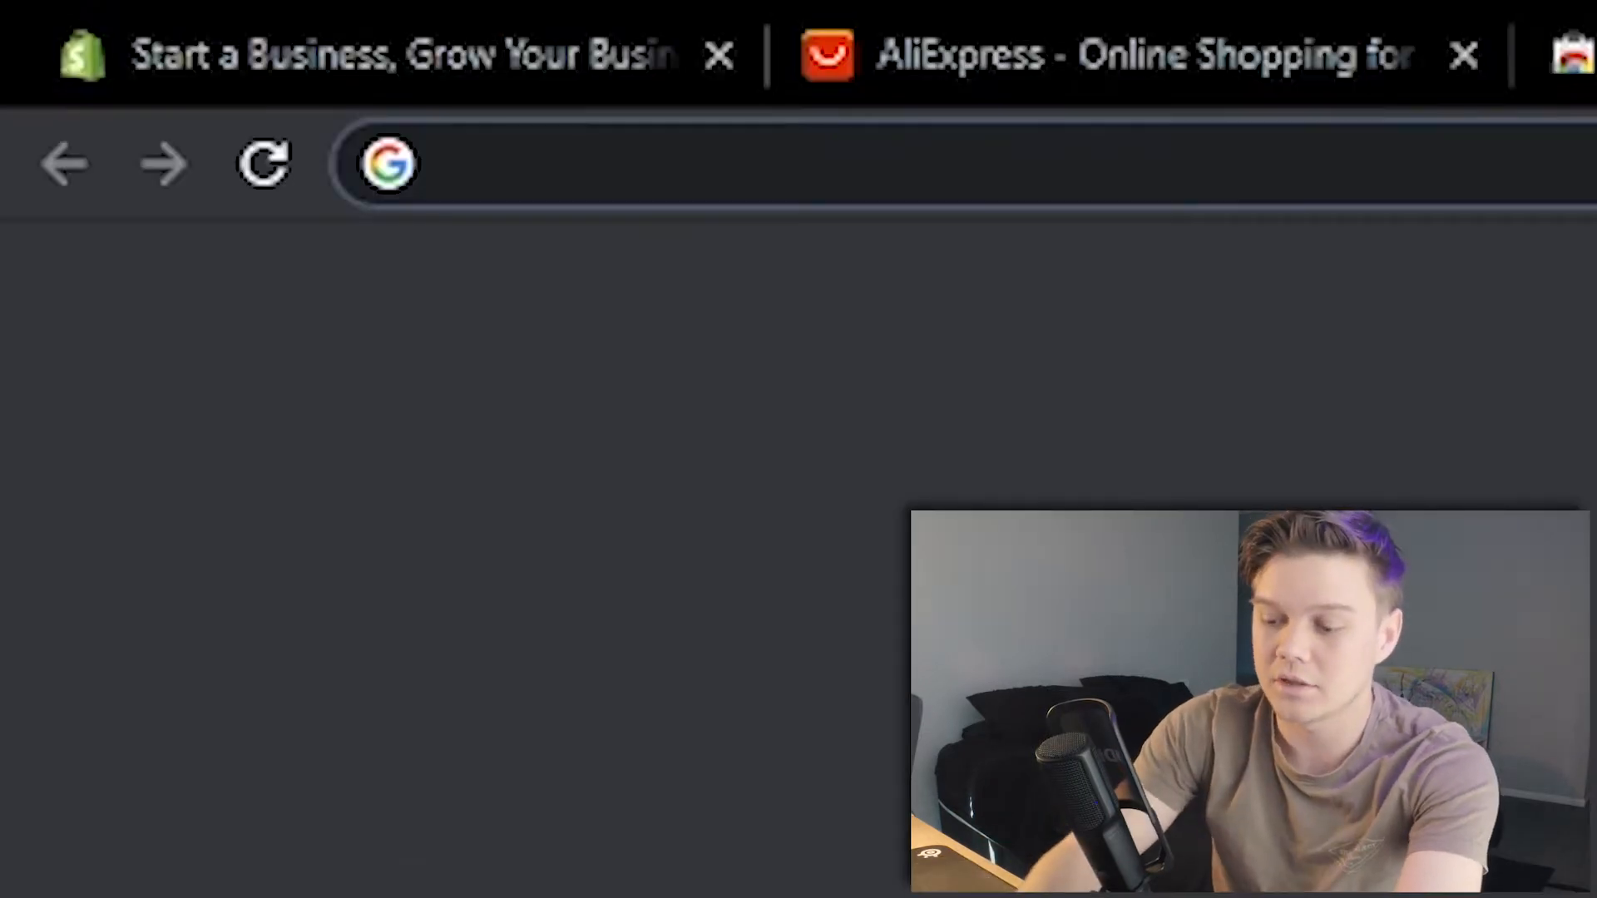
pyautogui.write('10 minute')
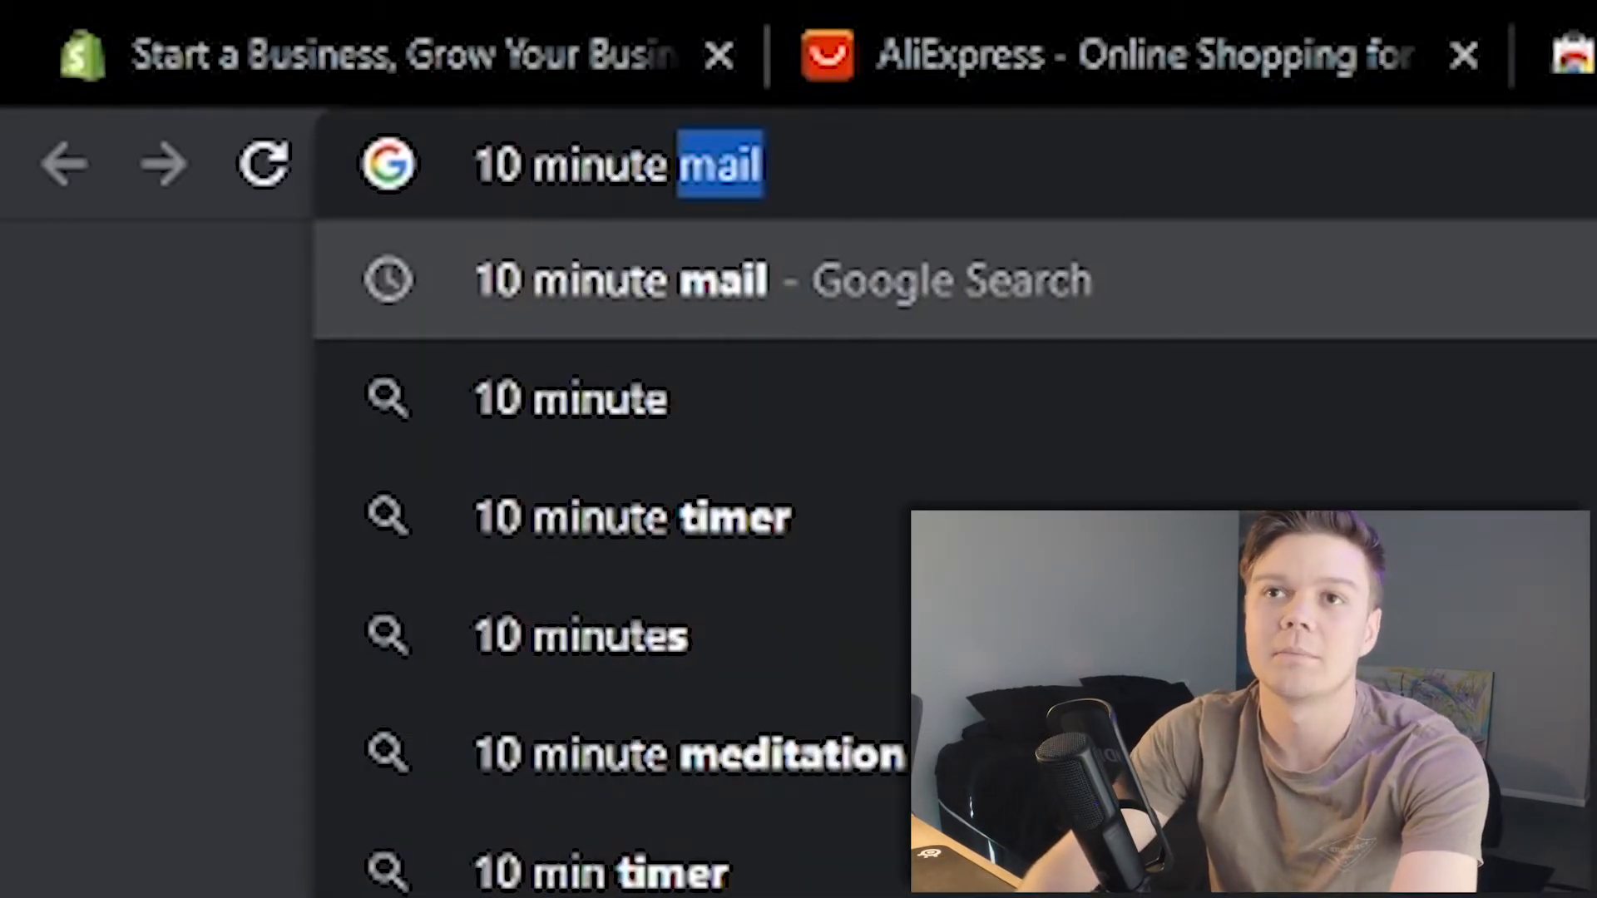
pyautogui.press('Return')
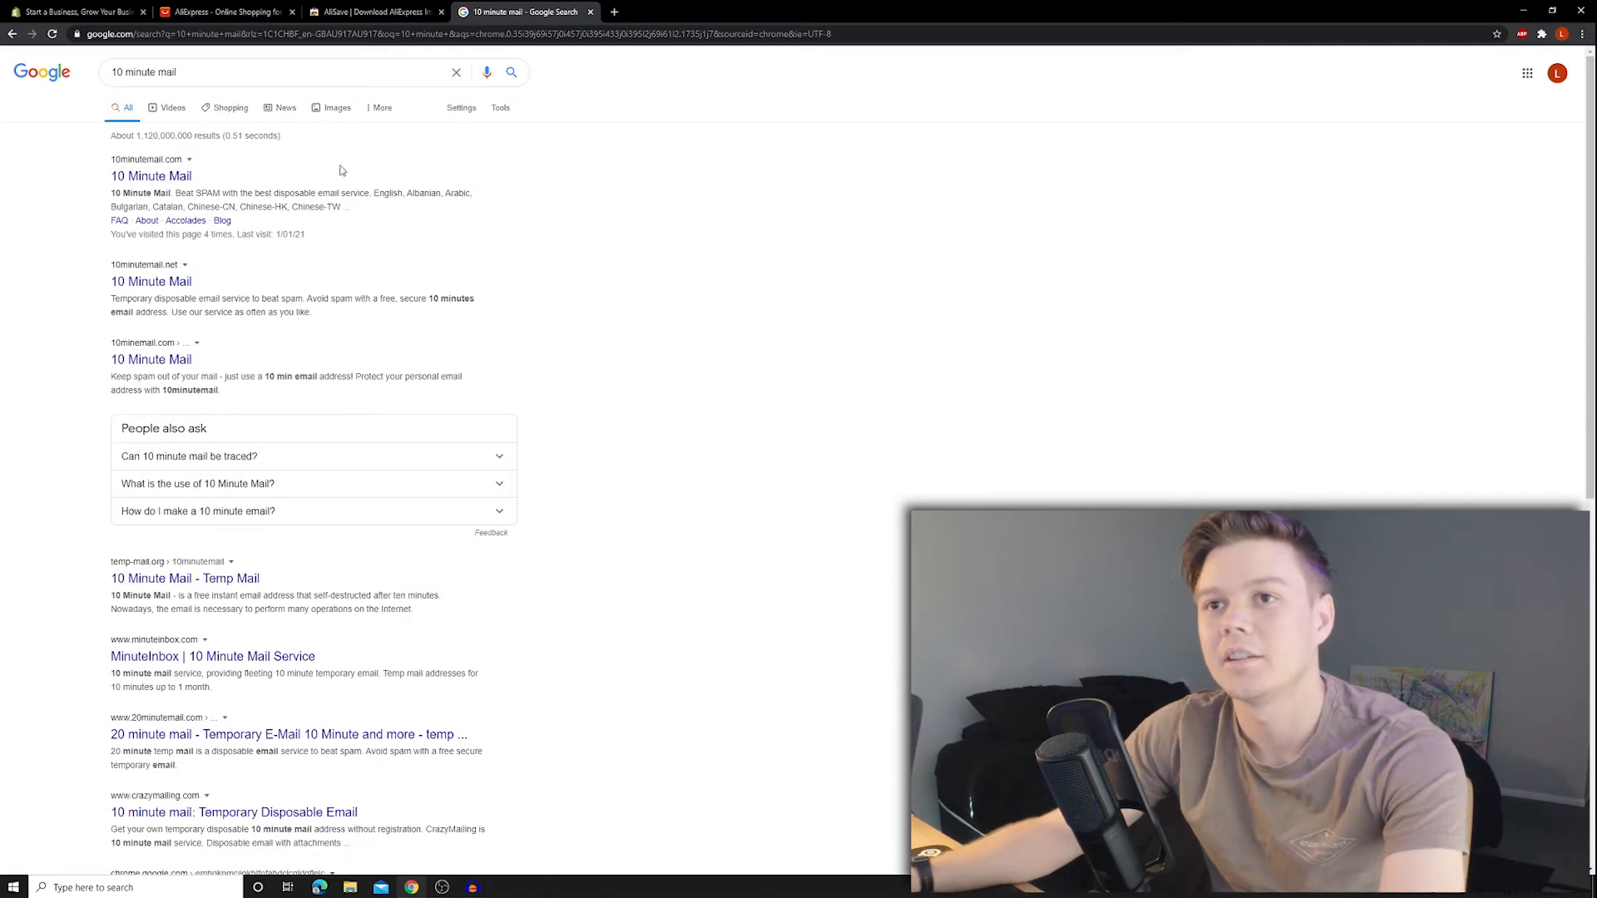
pyautogui.click(175, 178)
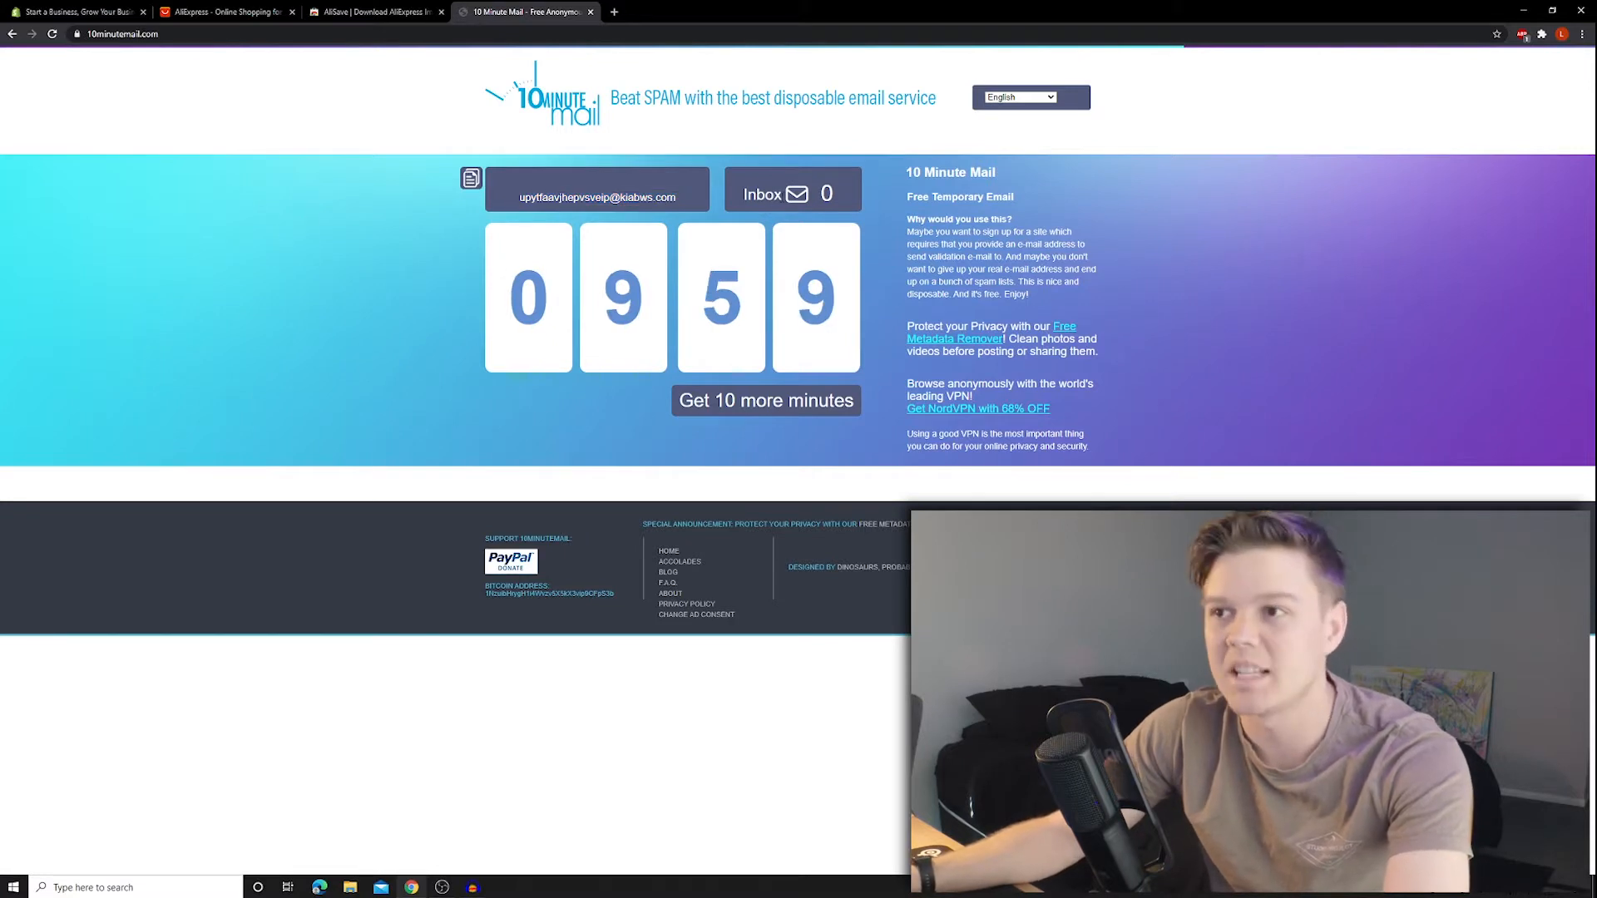
# - Copy the generated temporary email address and return to the Shopify signup form
pyautogui.click(683, 197)
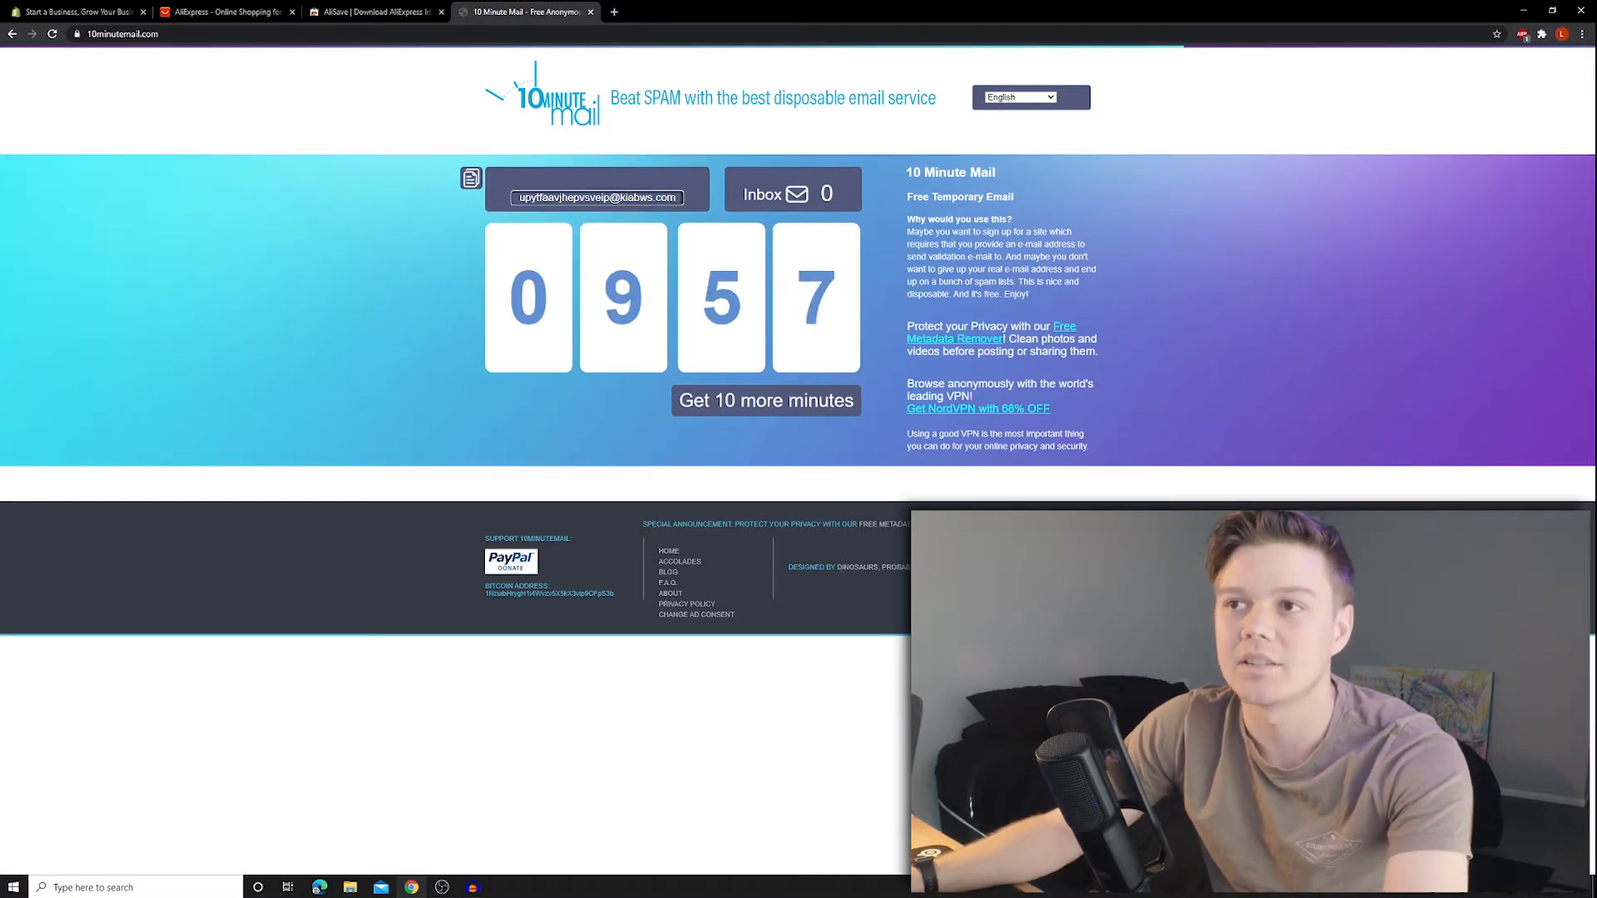
pyautogui.moveTo(683, 198); pyautogui.dragTo(510, 208)
pyautogui.hotkey('ctrl', 'c')
pyautogui.click(79, 12)
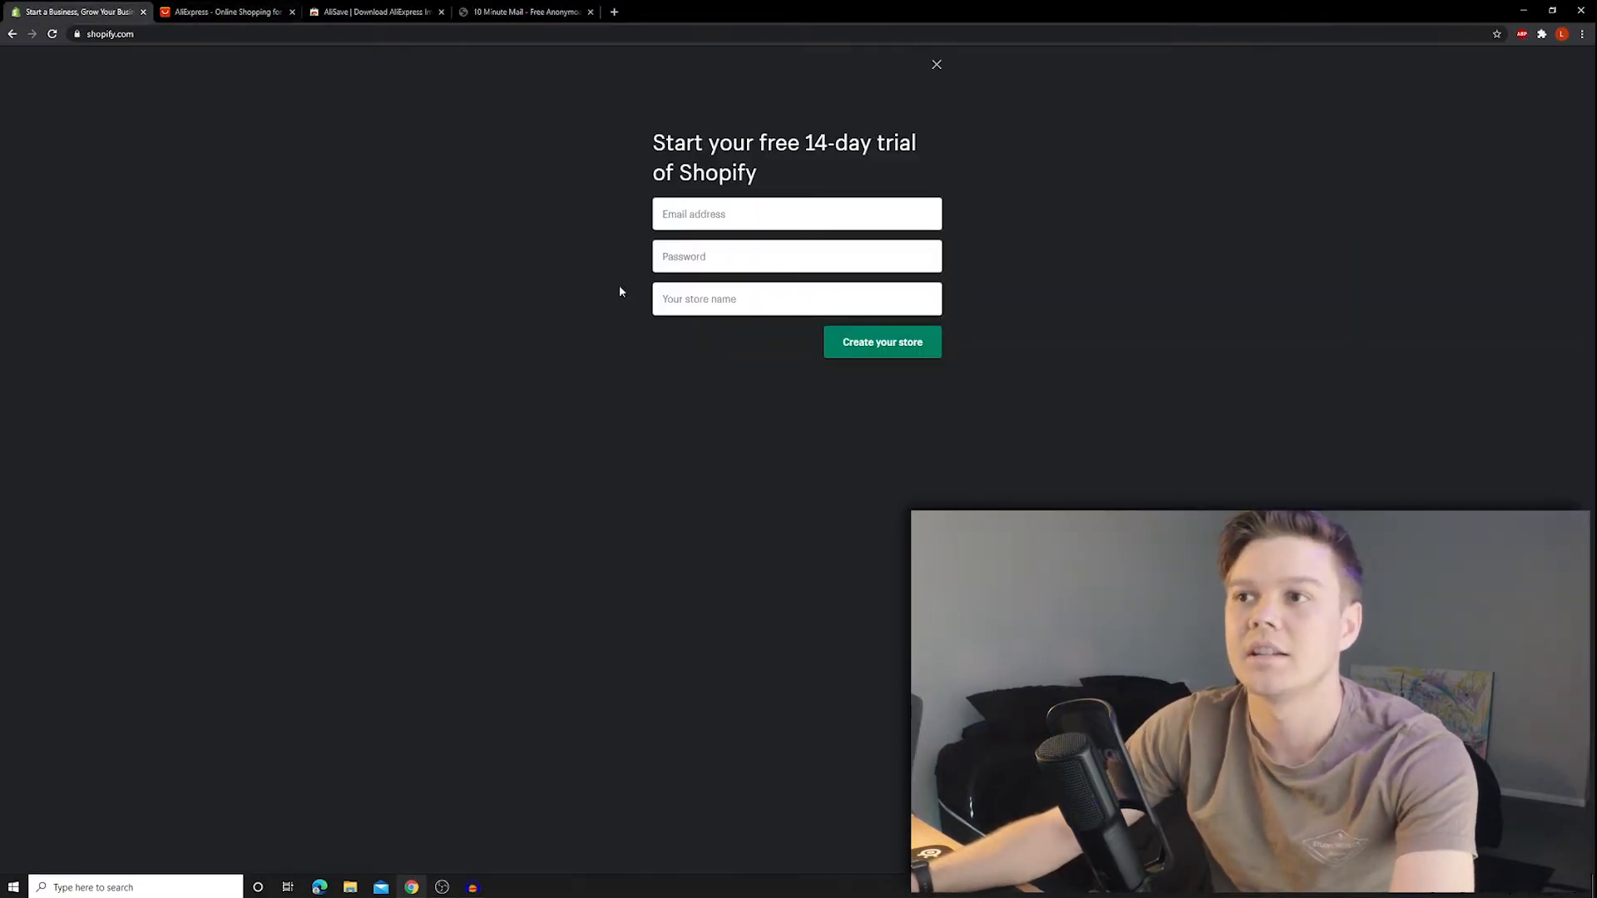
# - Paste the temporary email, enter a password and store name 'Humanzapee YT Tut', then create the store
pyautogui.click(766, 210)
pyautogui.hotkey('ctrl', 'v')
pyautogui.click(722, 261)
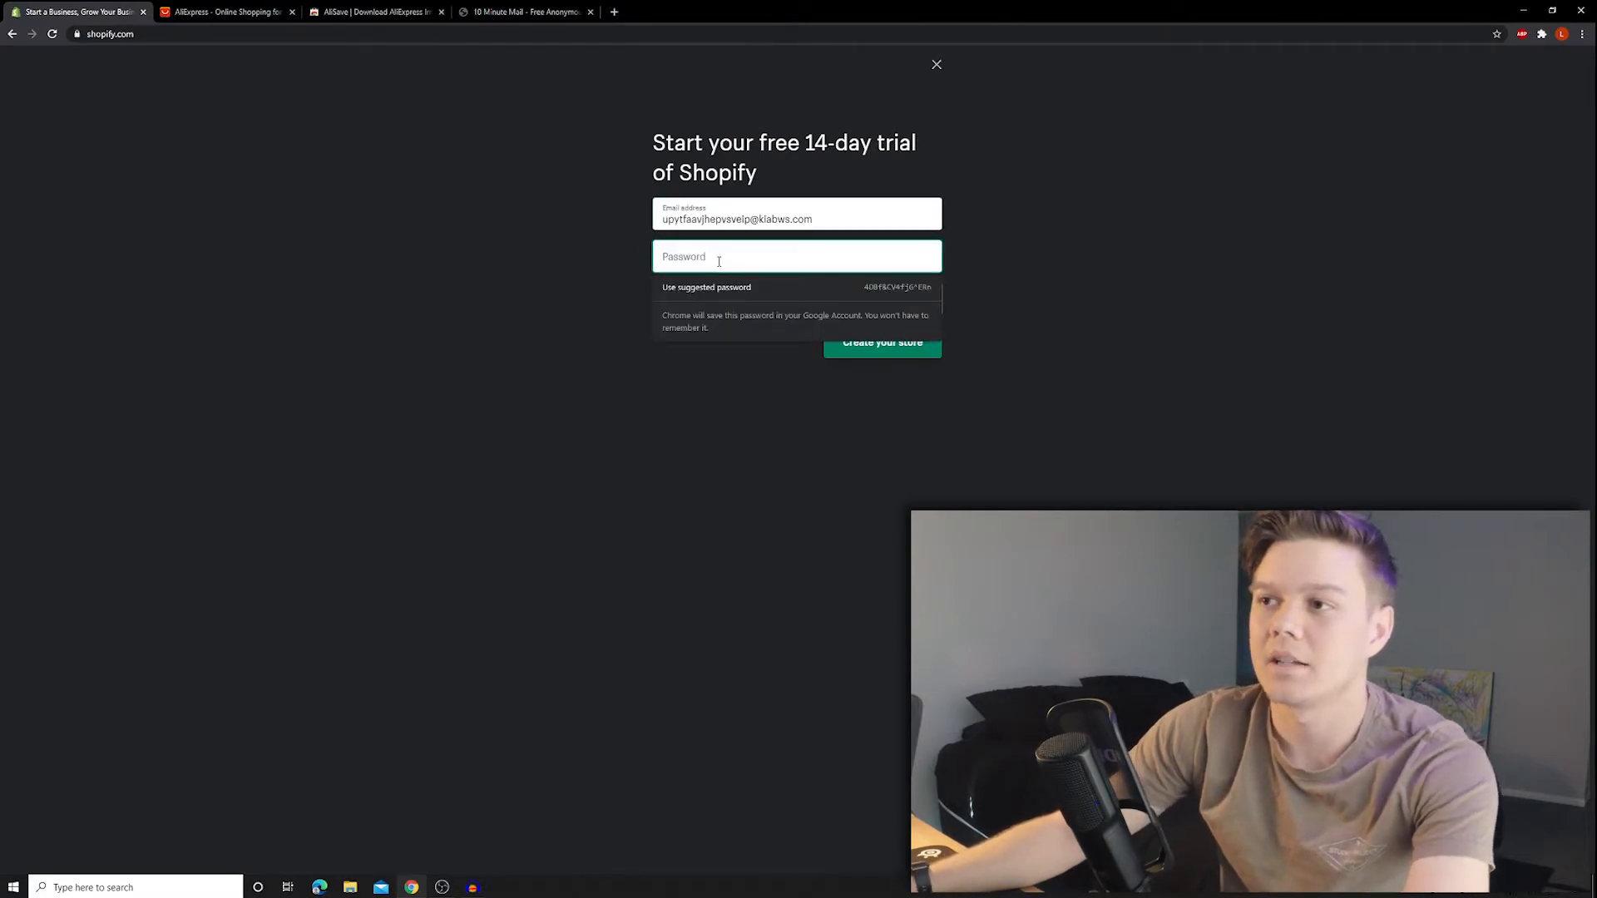
pyautogui.click(683, 267)
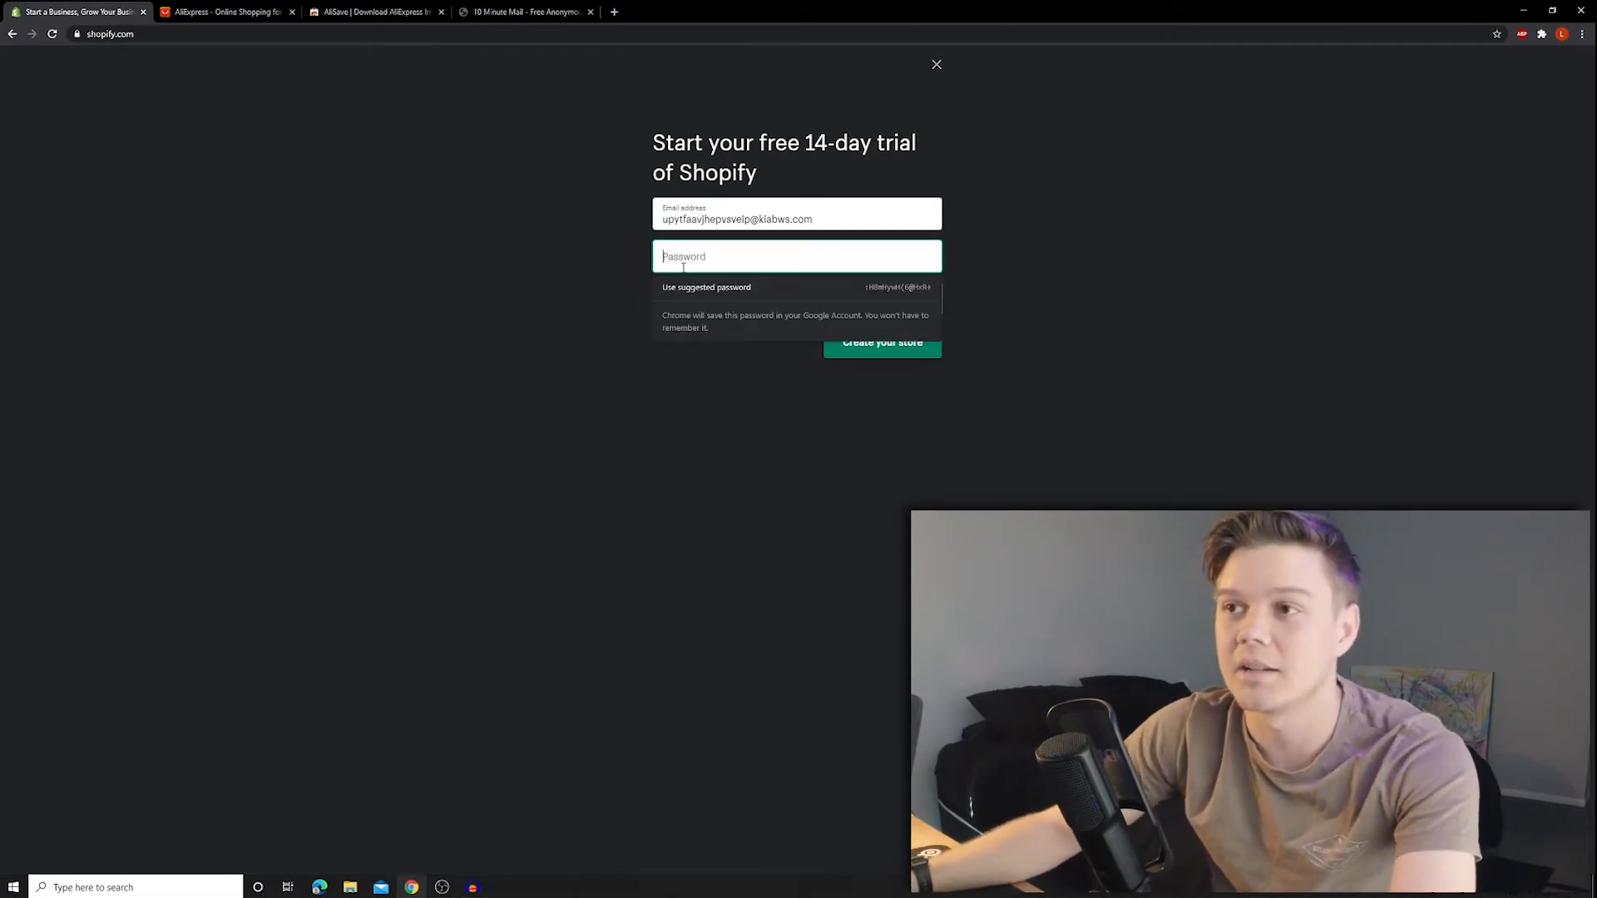
pyautogui.write('•••••••••')
pyautogui.press('Tab')
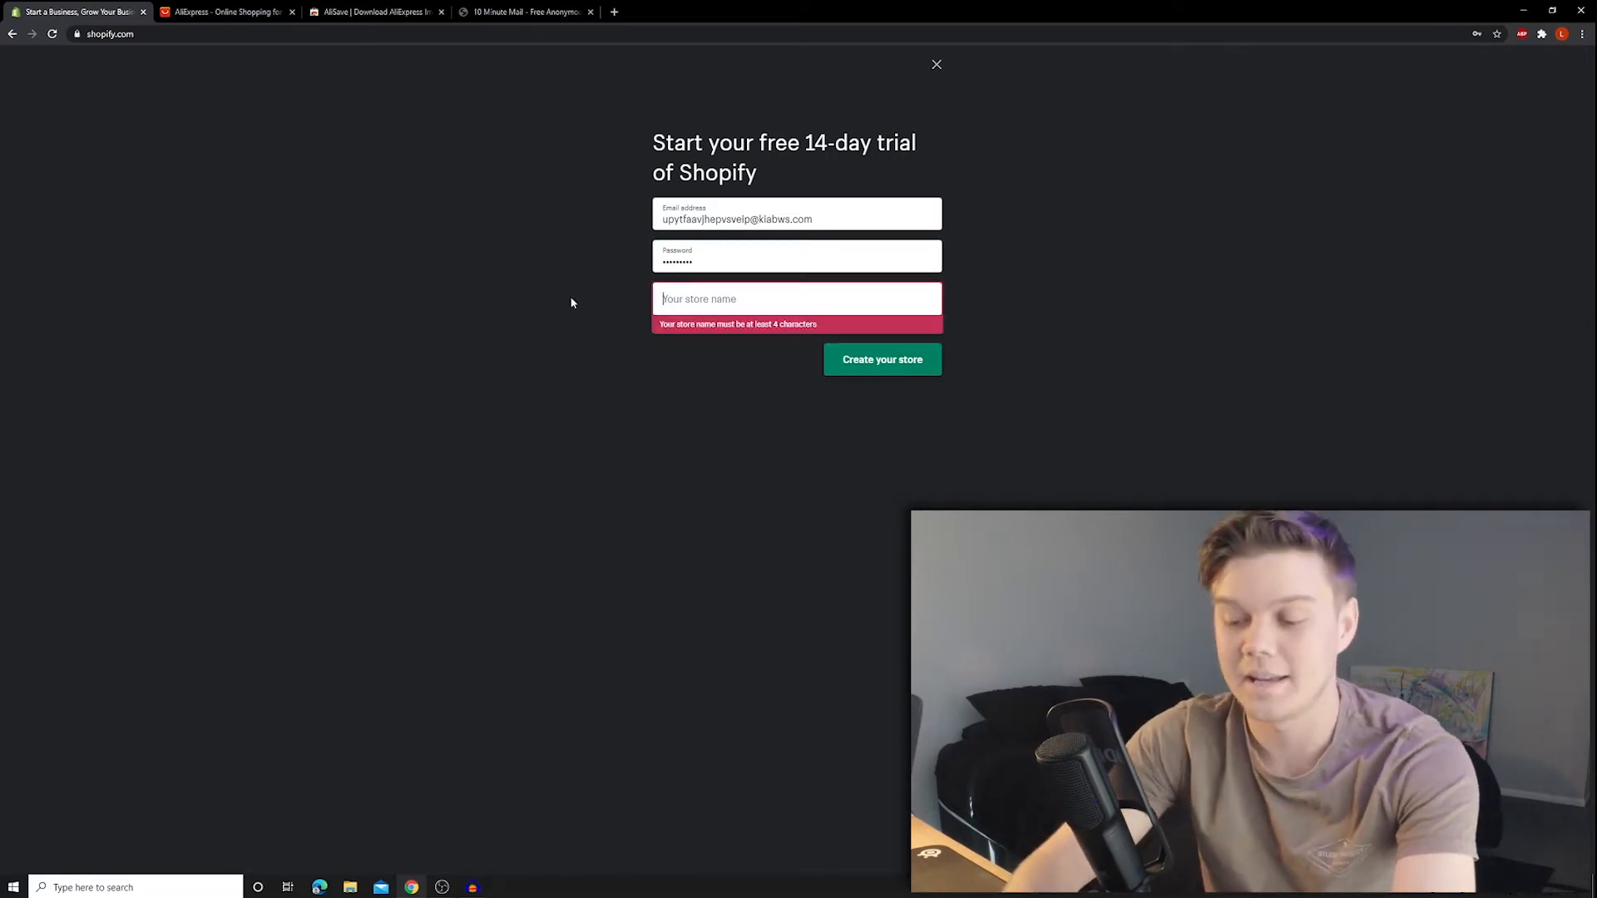
pyautogui.write('Humanzapee')
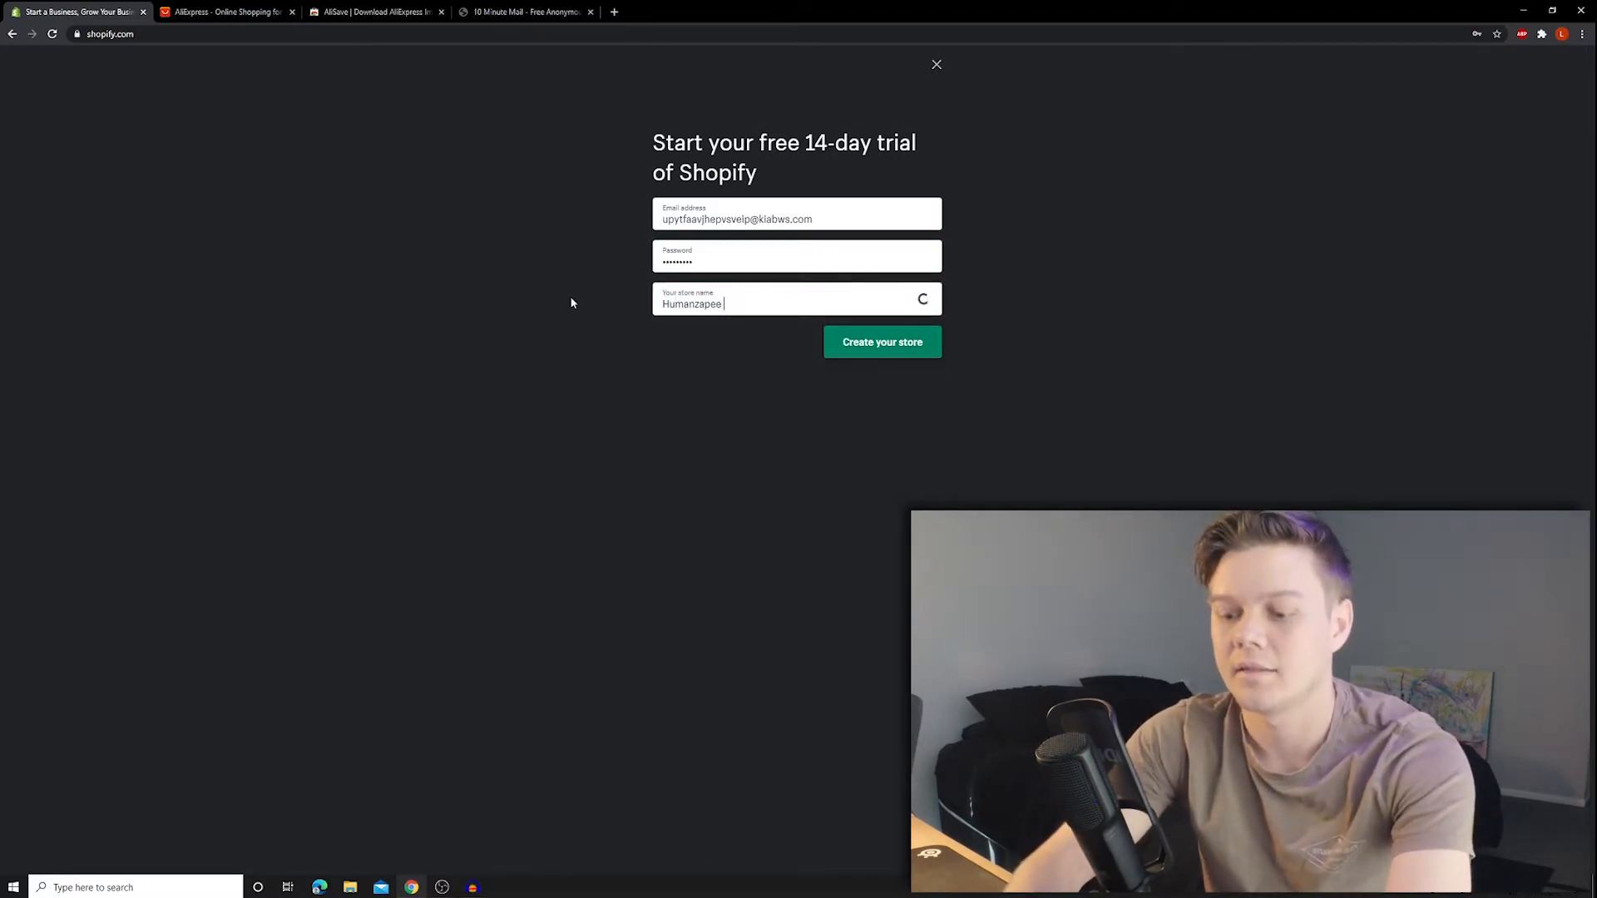
pyautogui.write(' YT Tut')
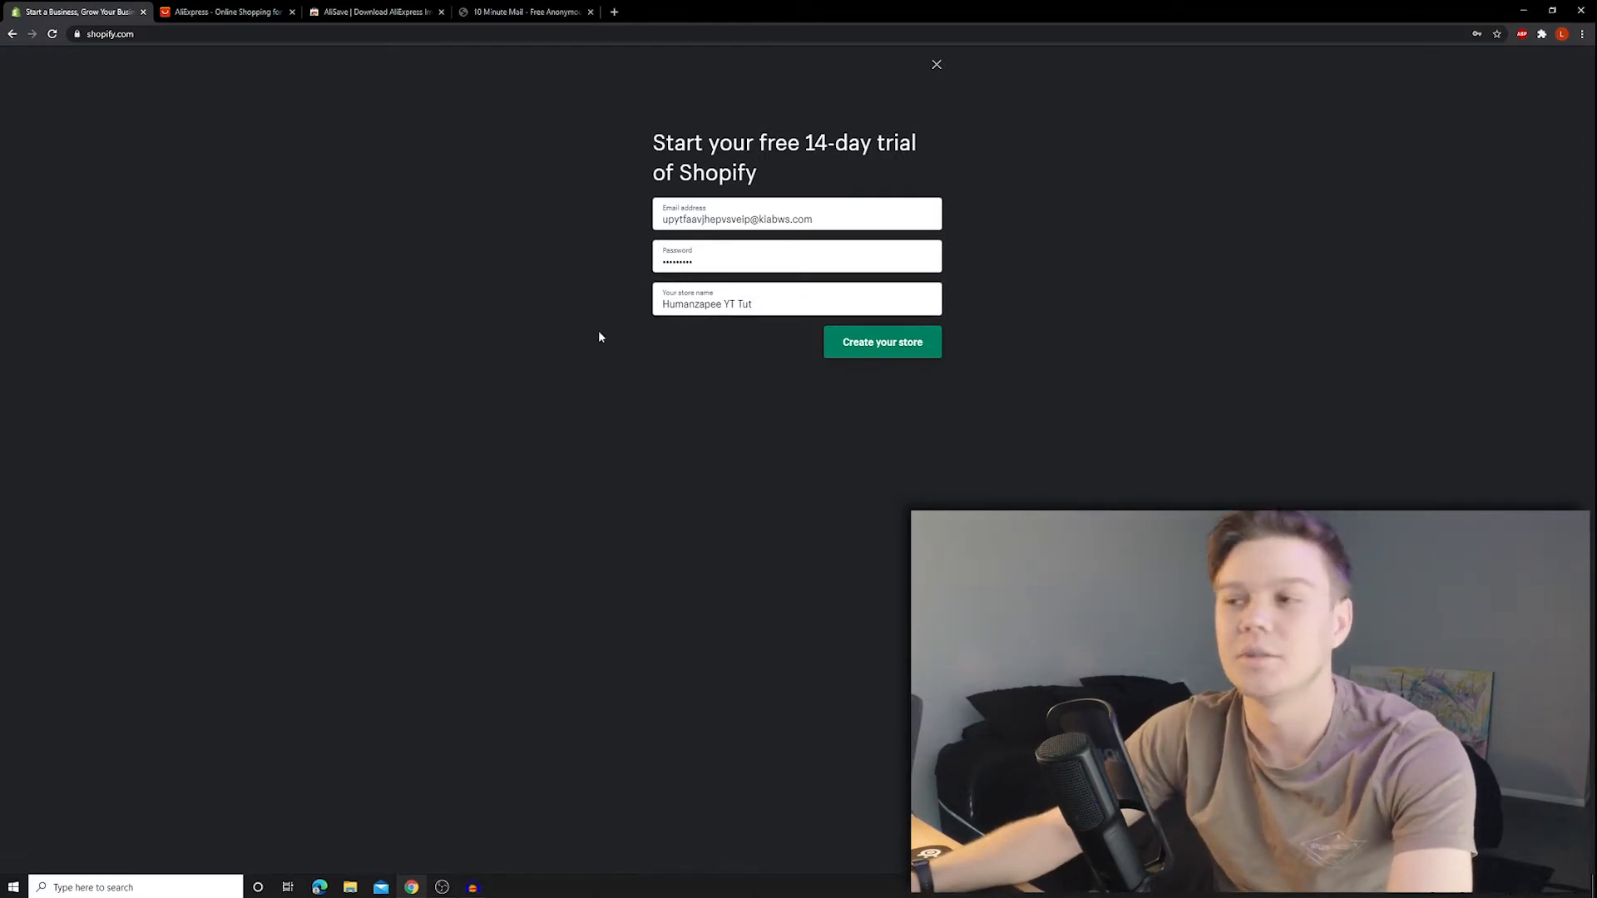
pyautogui.click(877, 350)
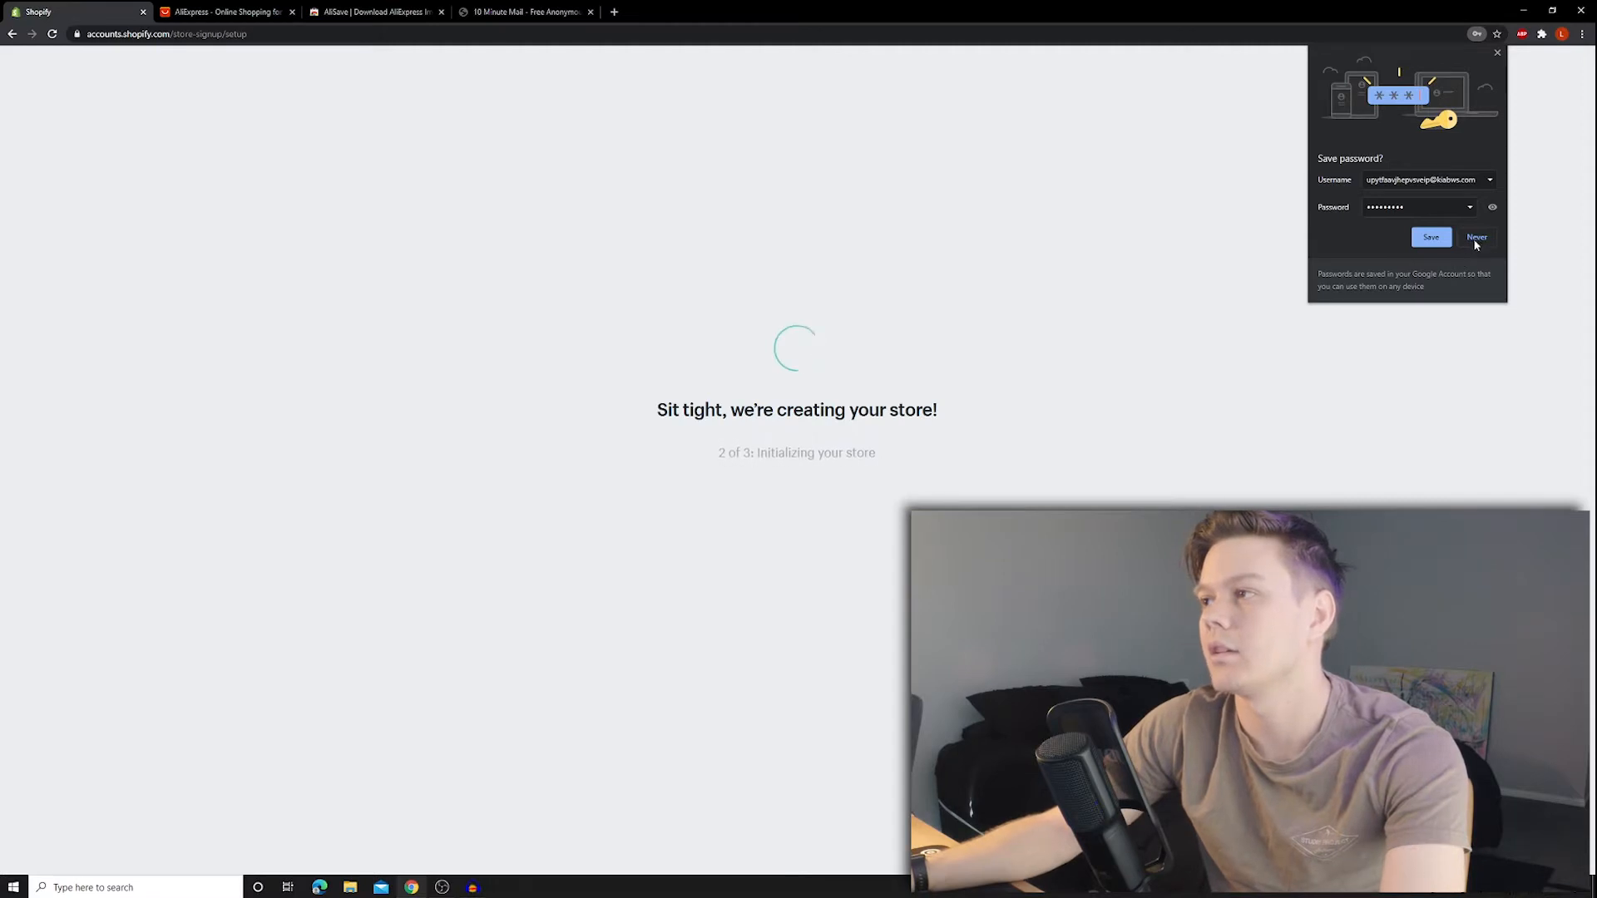
# - Decline saving the password, then answer: just playing around, A$0 revenue, industry undecided, building for a client
pyautogui.click(1458, 240)
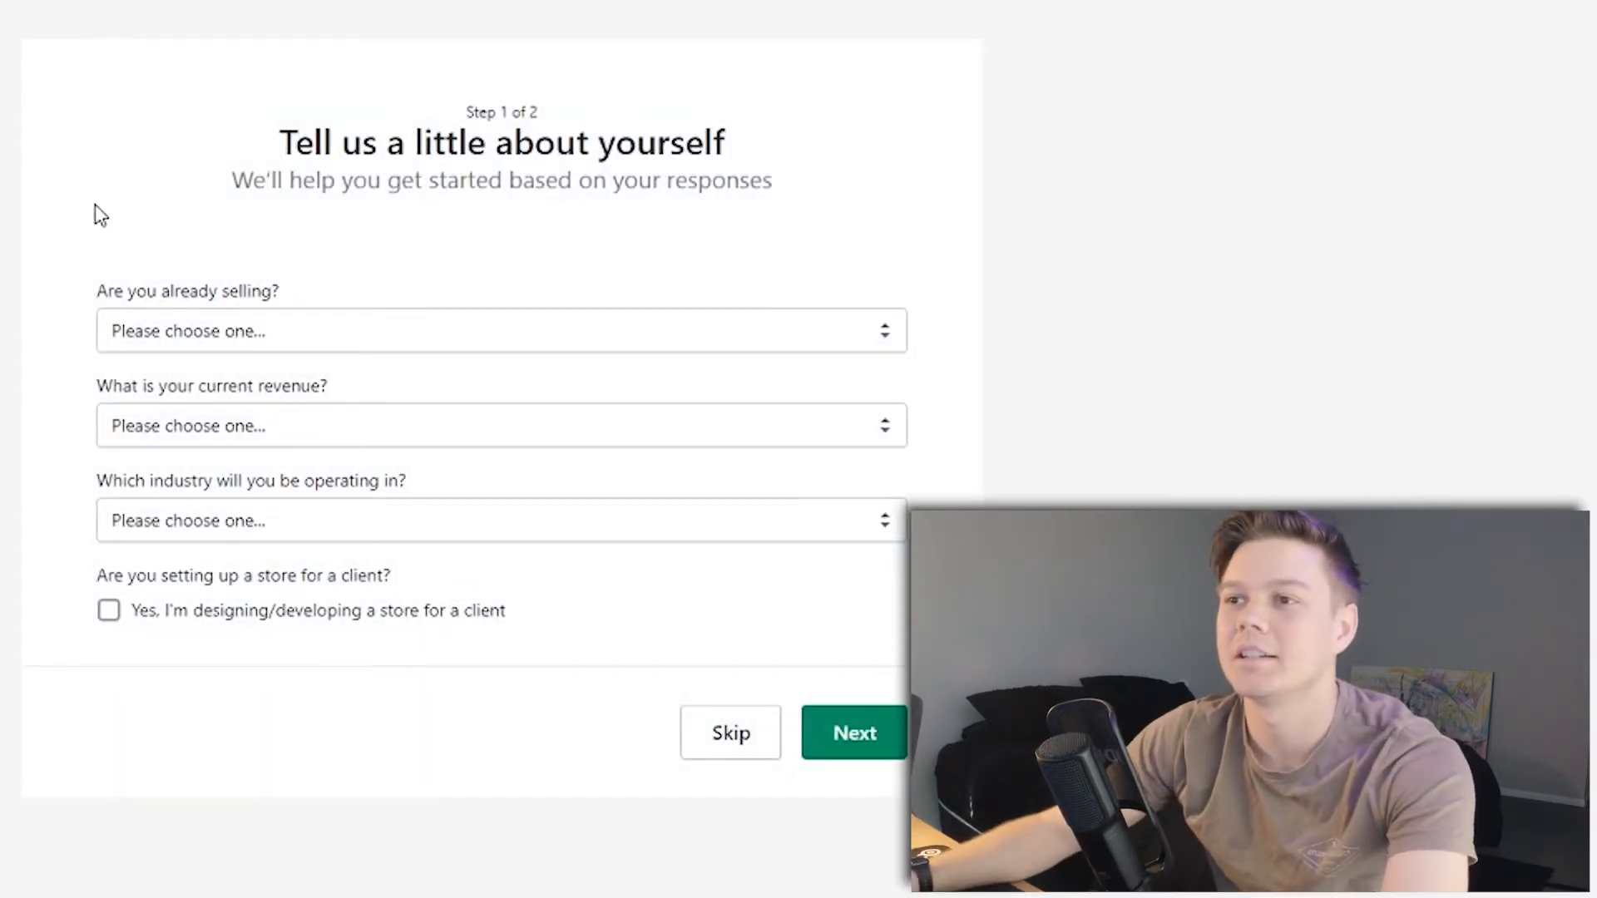
pyautogui.click(314, 332)
pyautogui.click(291, 386)
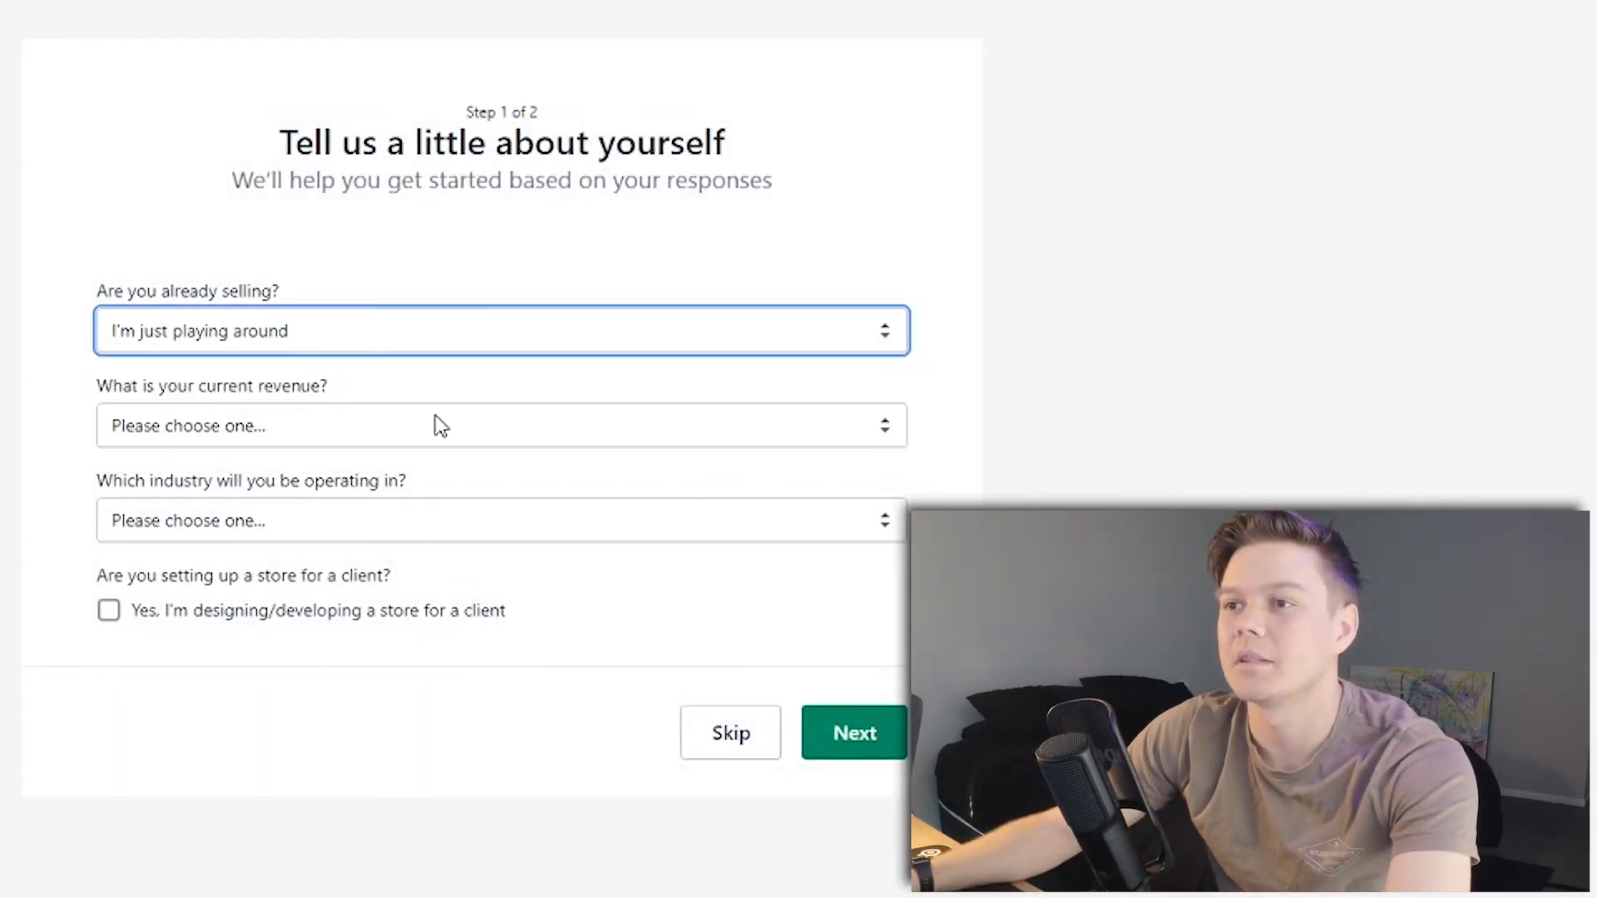
pyautogui.click(440, 426)
pyautogui.click(286, 479)
pyautogui.click(441, 520)
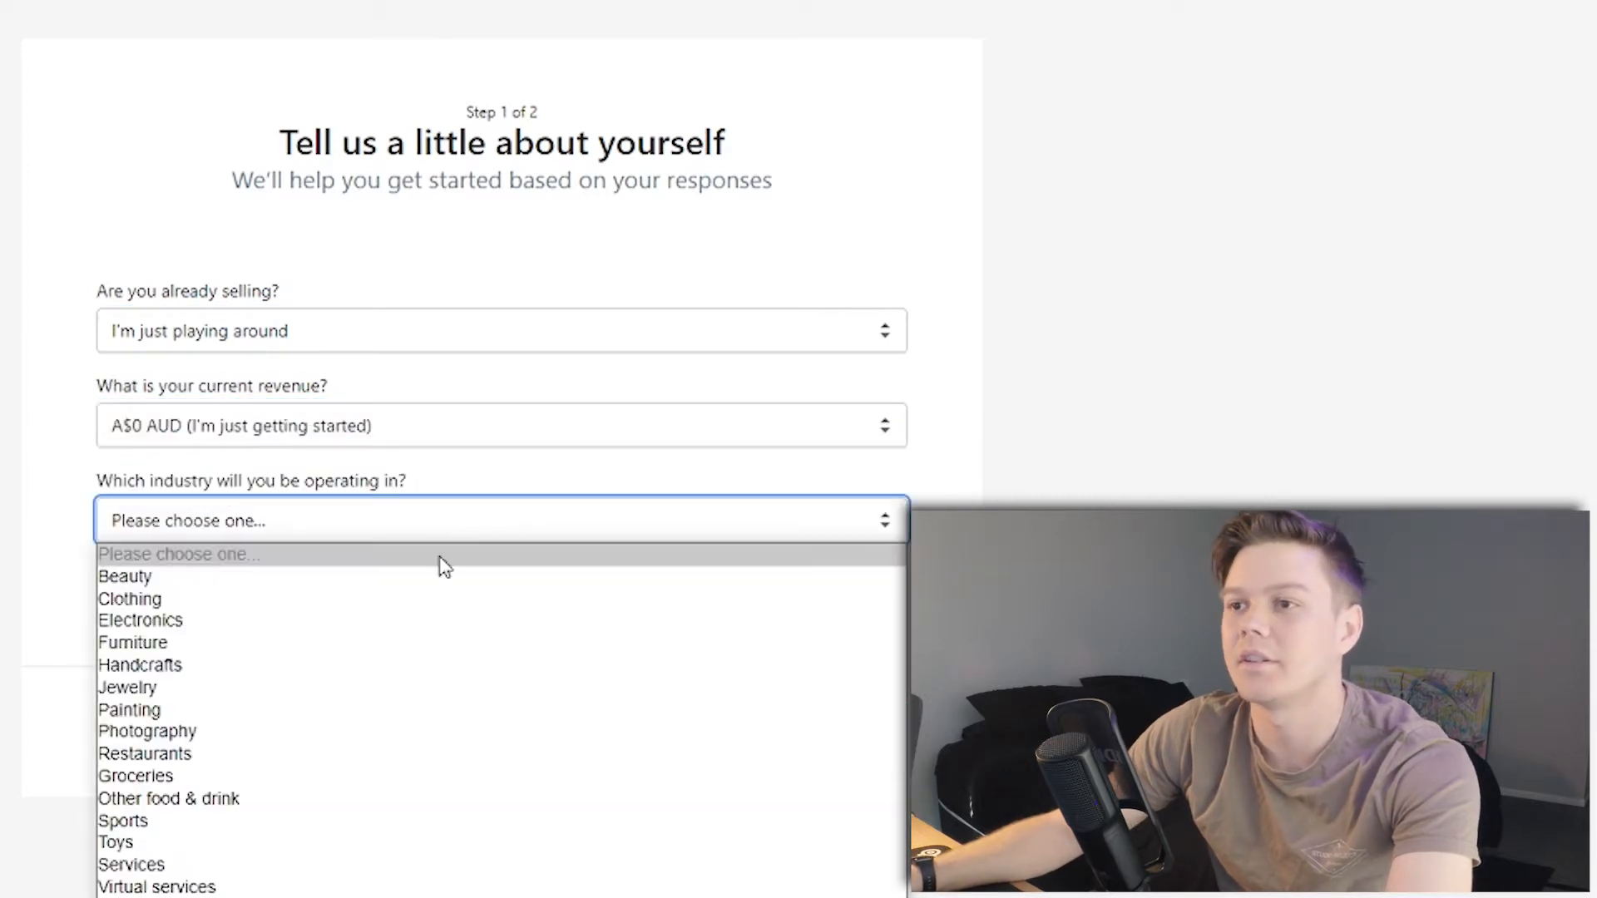
pyautogui.click(150, 896)
pyautogui.click(108, 611)
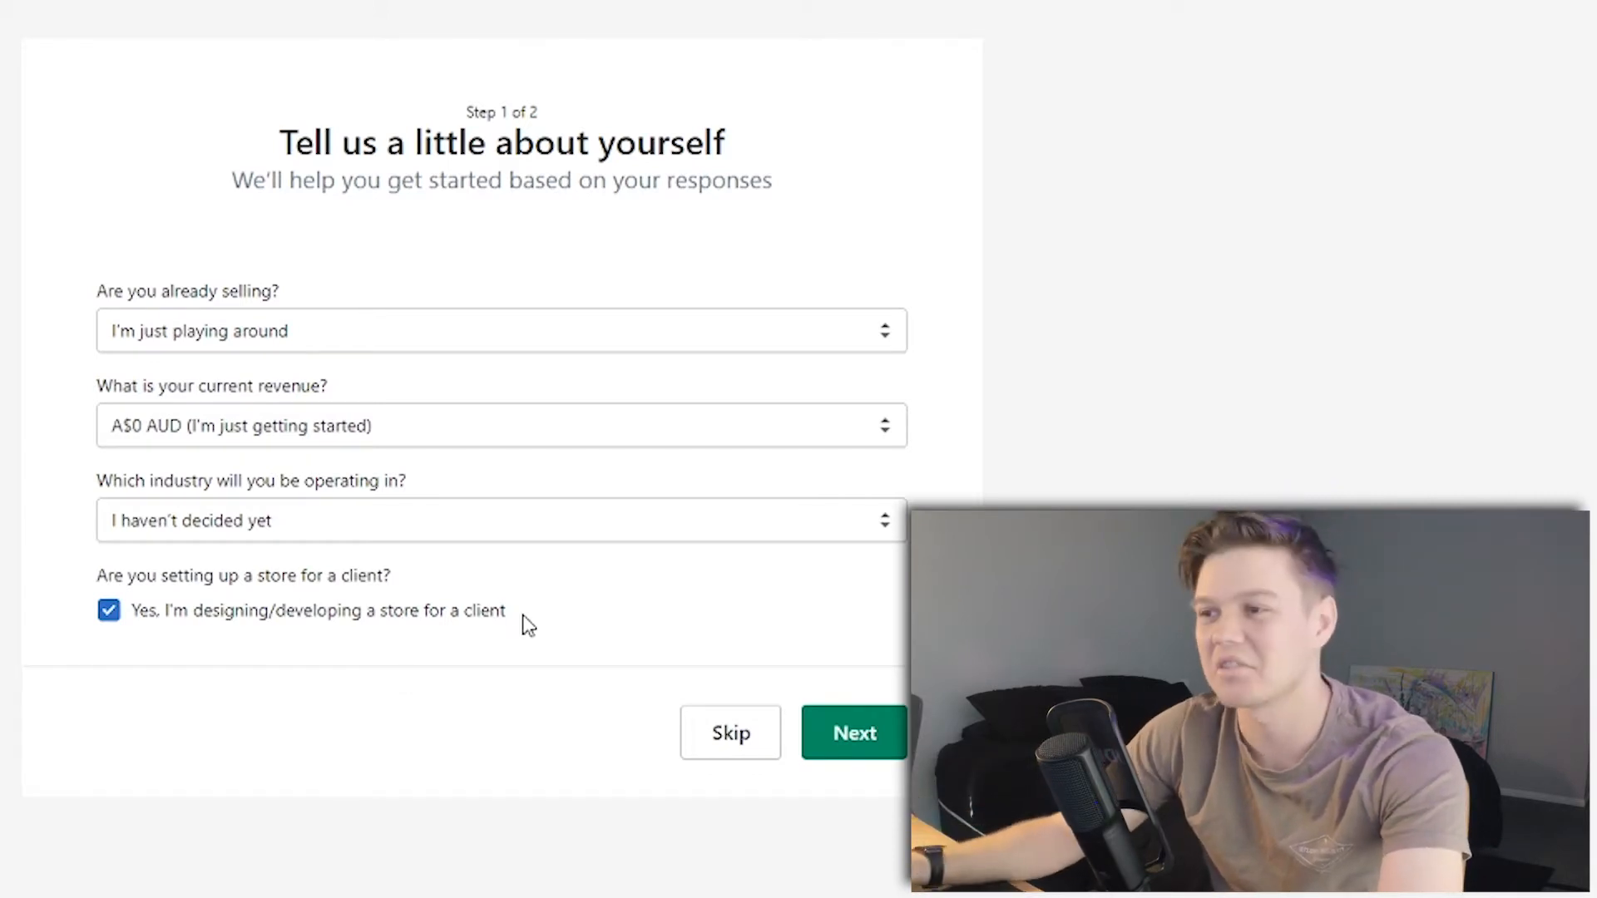
pyautogui.click(887, 737)
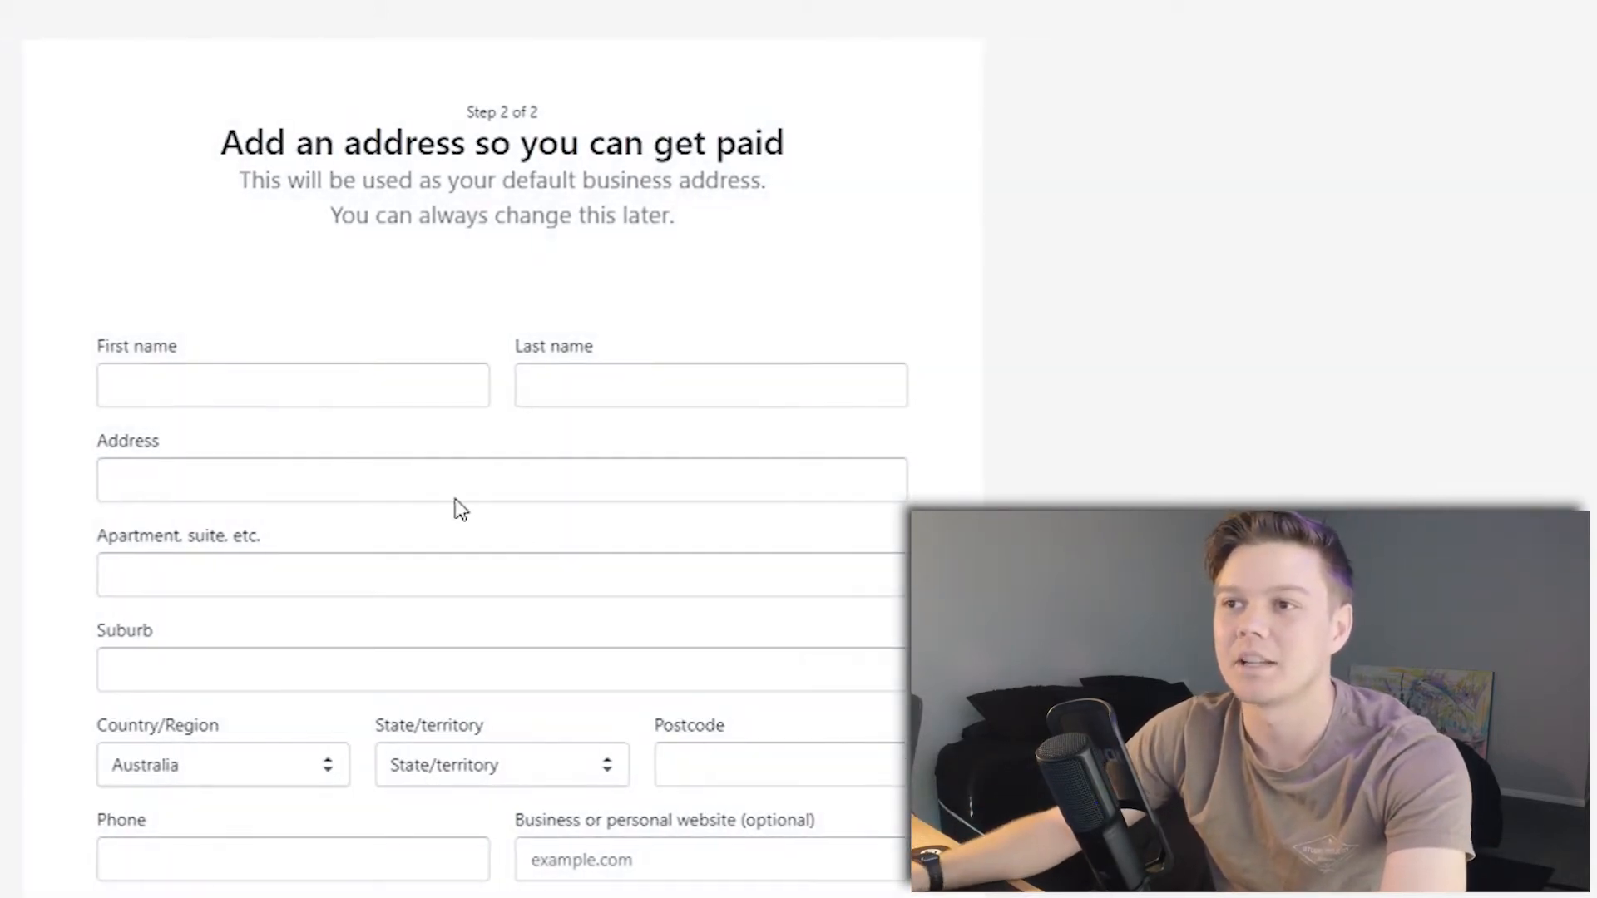
# - Fill in the name and address fields of the business address form
pyautogui.click(265, 374)
pyautogui.moveTo(772, 171); pyautogui.dragTo(780, 172)
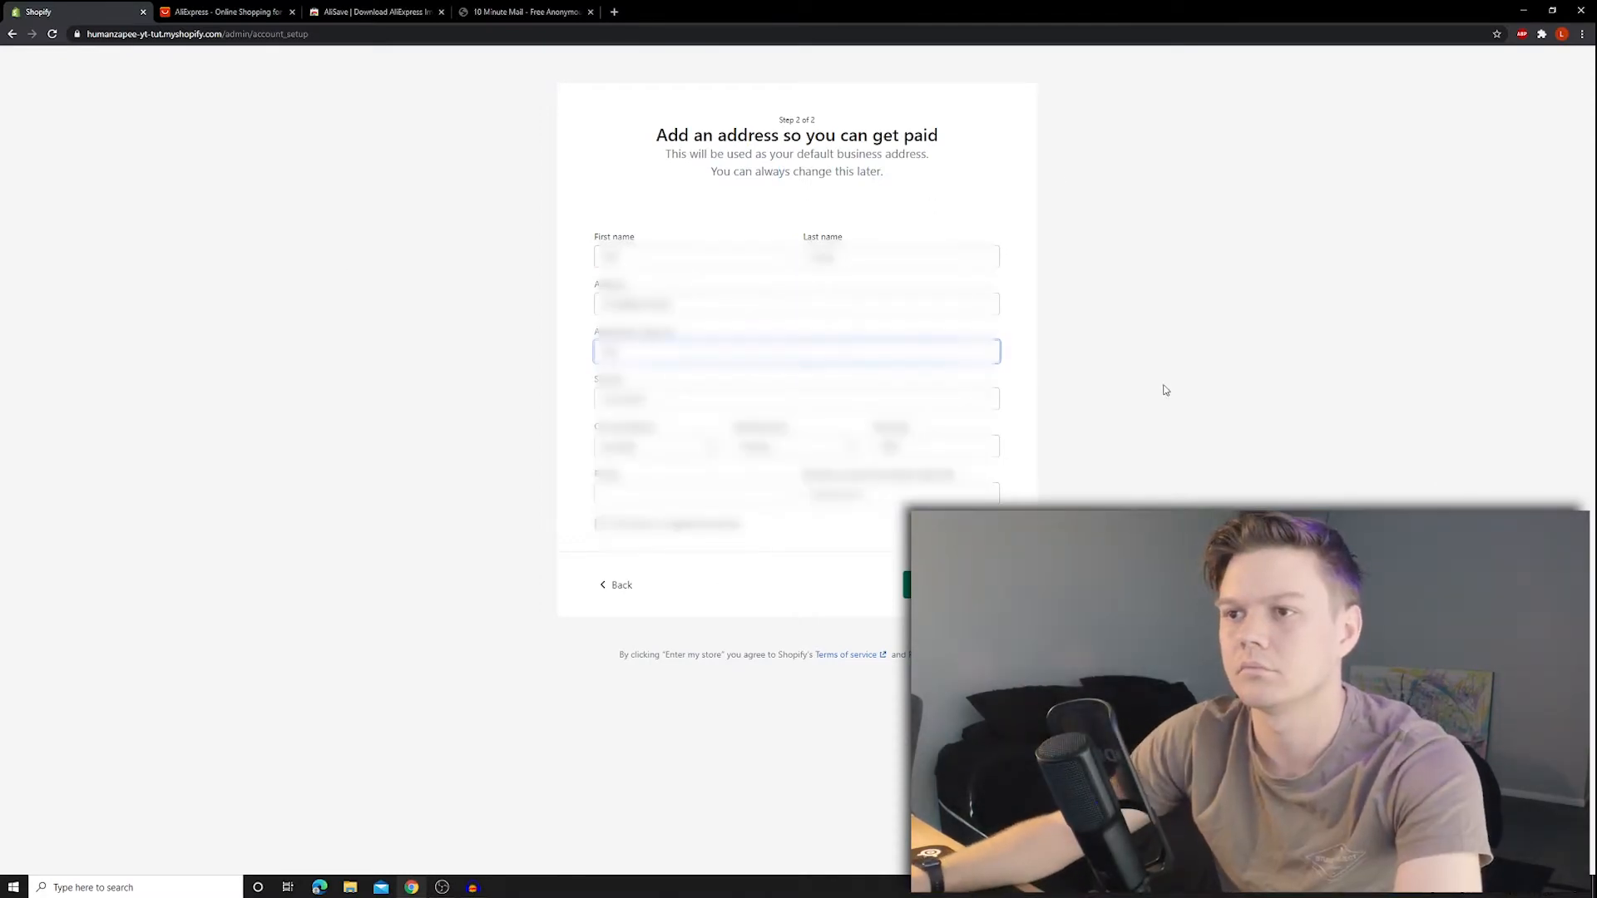
pyautogui.click(1166, 390)
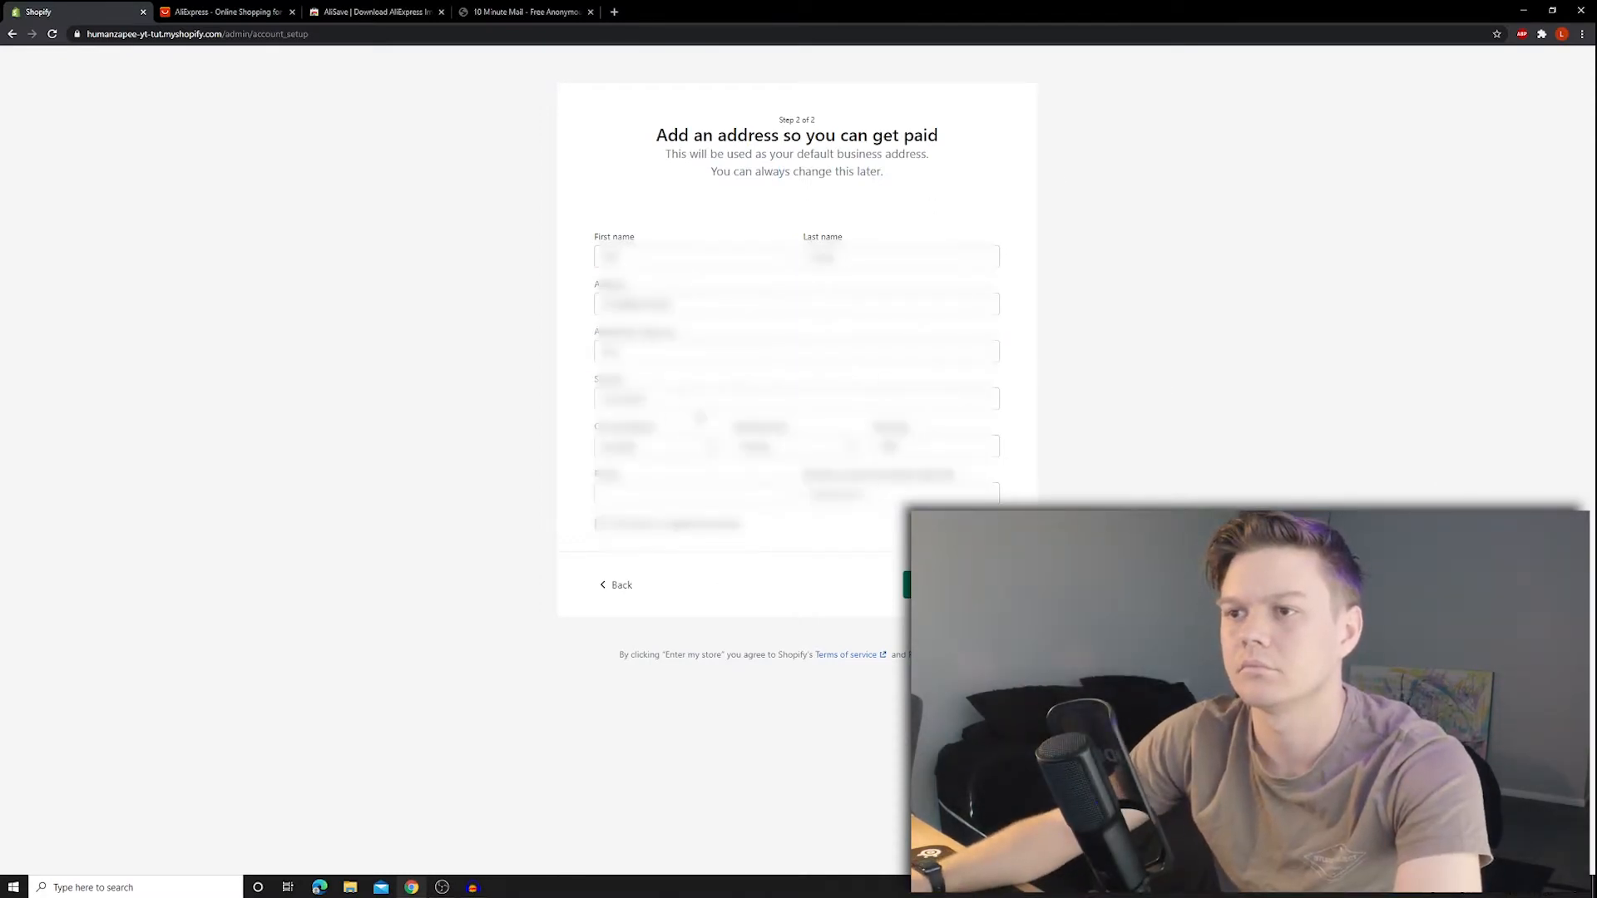
pyautogui.click(666, 487)
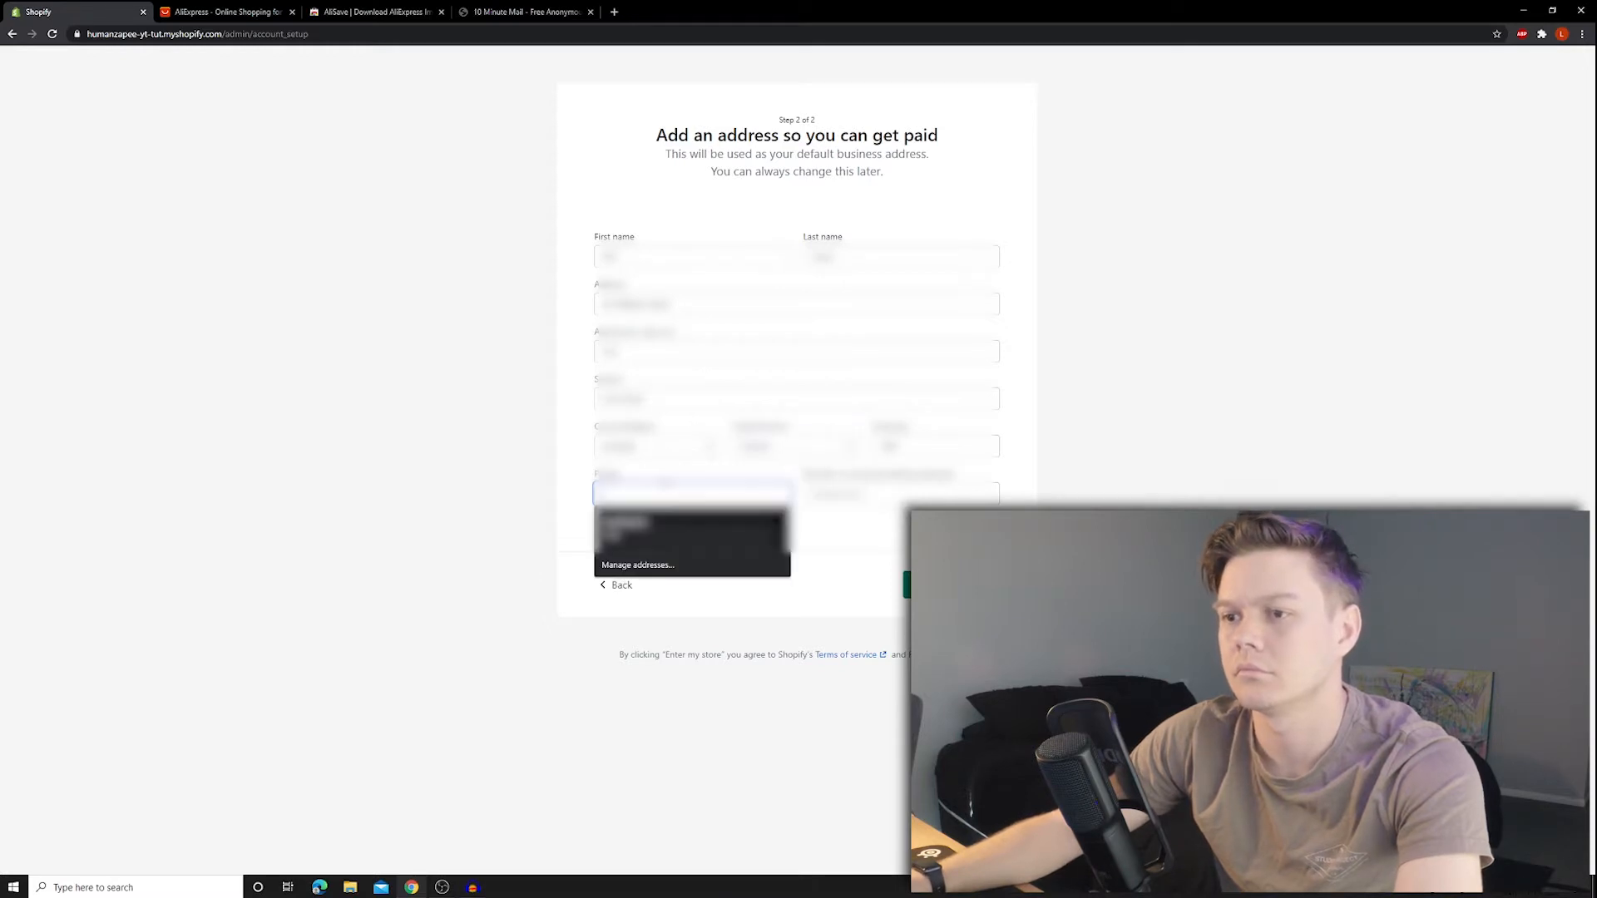
pyautogui.moveTo(655, 400); pyautogui.dragTo(363, 418)
# - Copy a fake Australian mobile number from fakenumber.org into Phone and enter the store
pyautogui.click(615, 12)
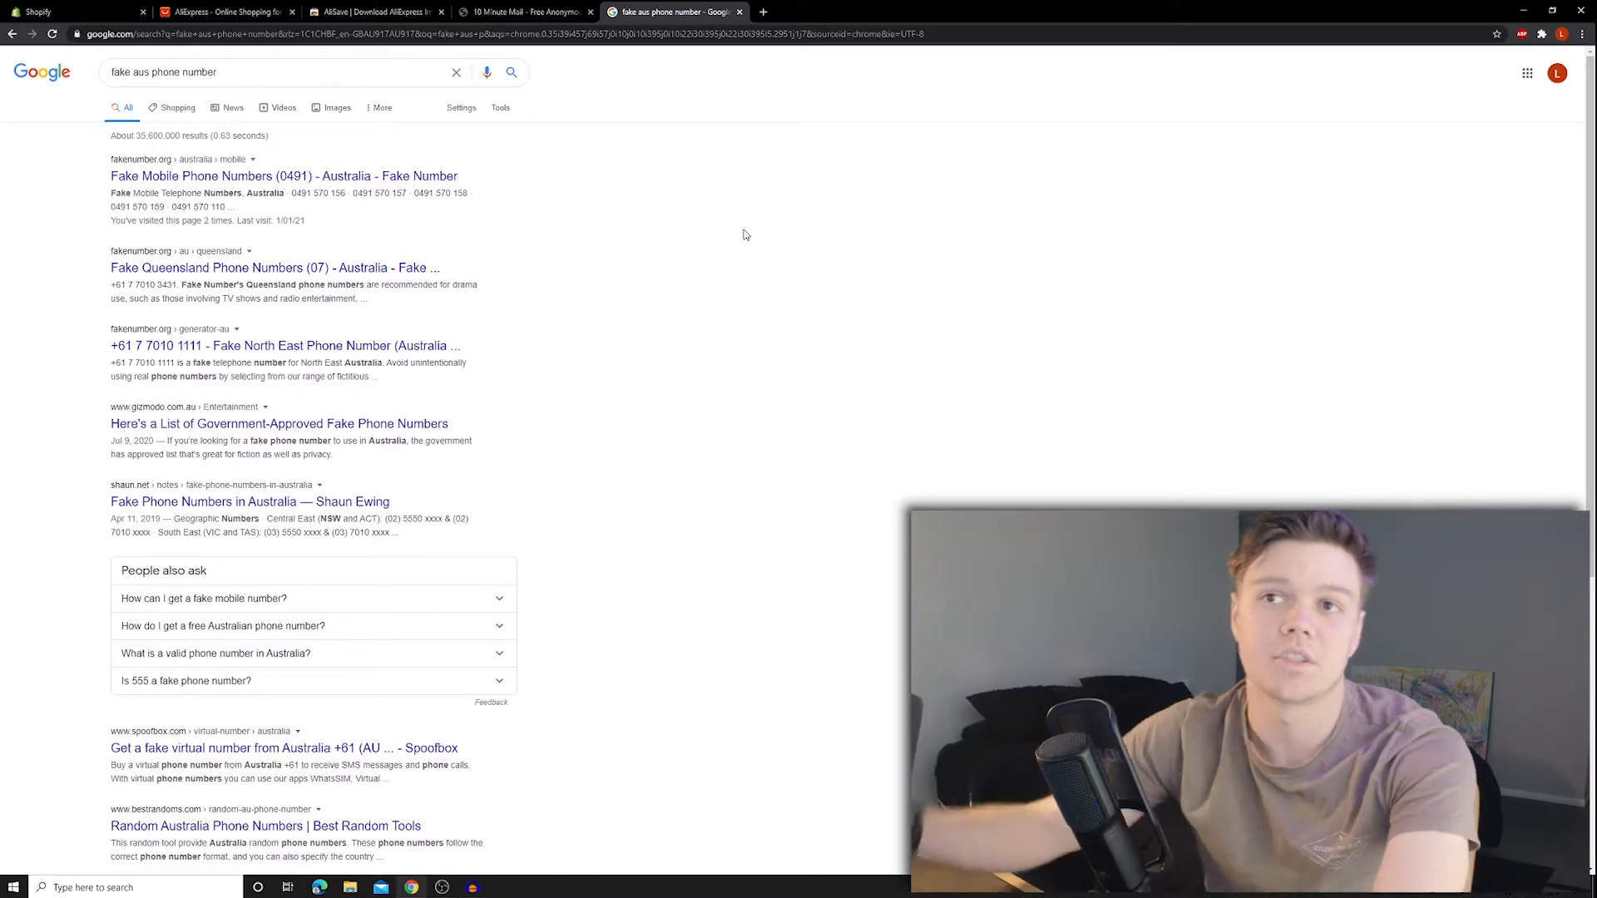
pyautogui.click(154, 178)
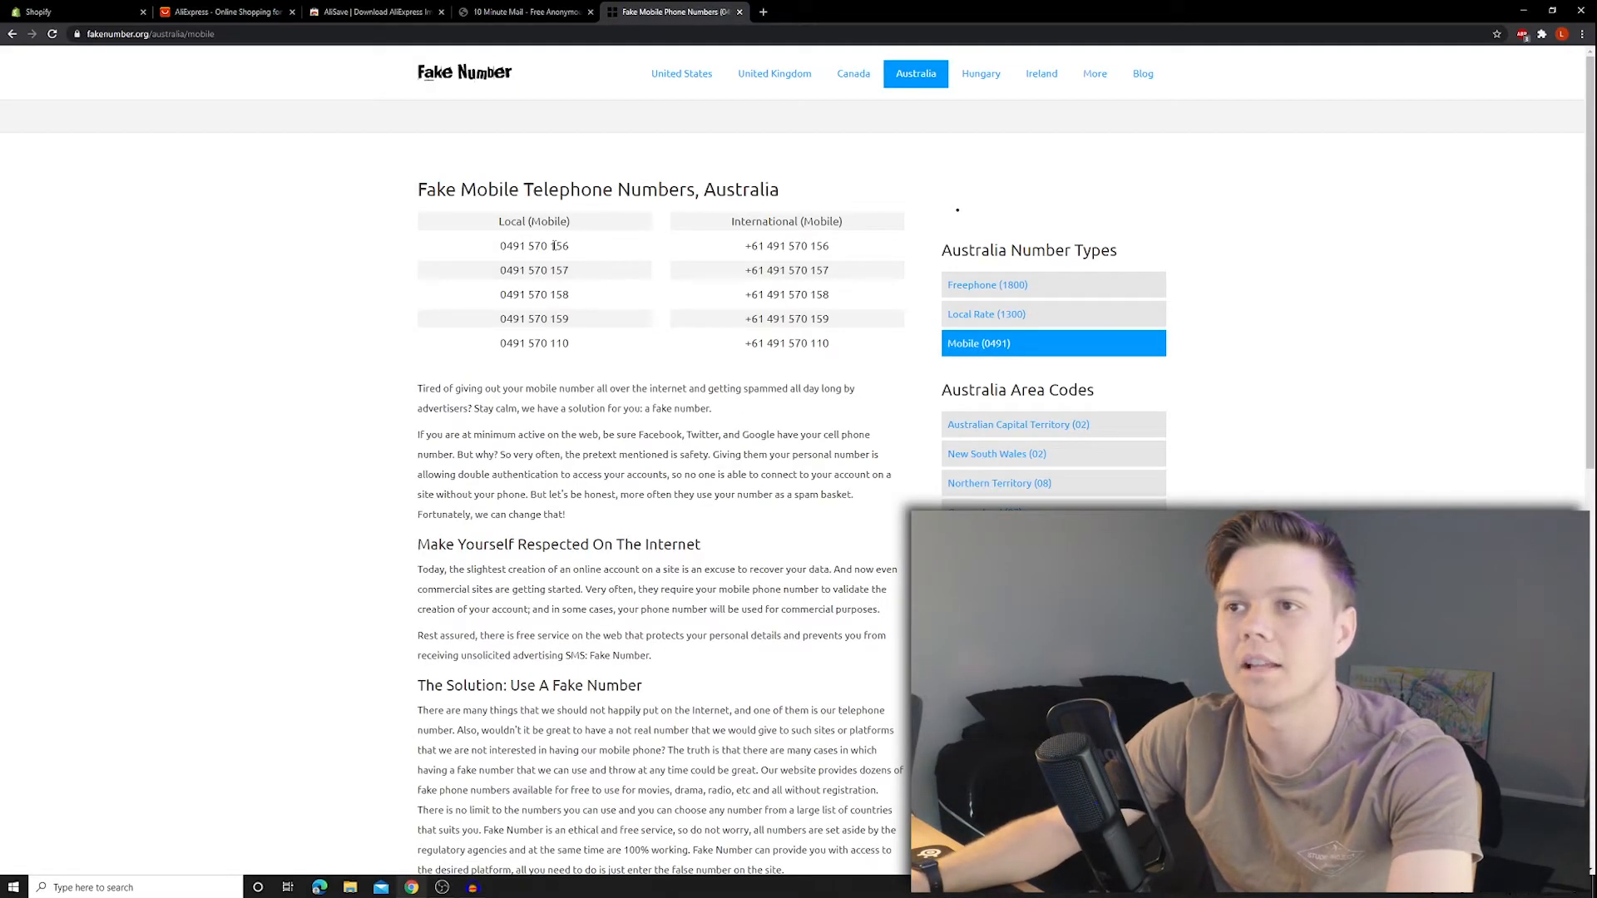
pyautogui.moveTo(601, 246); pyautogui.dragTo(457, 258)
pyautogui.click(100, 12)
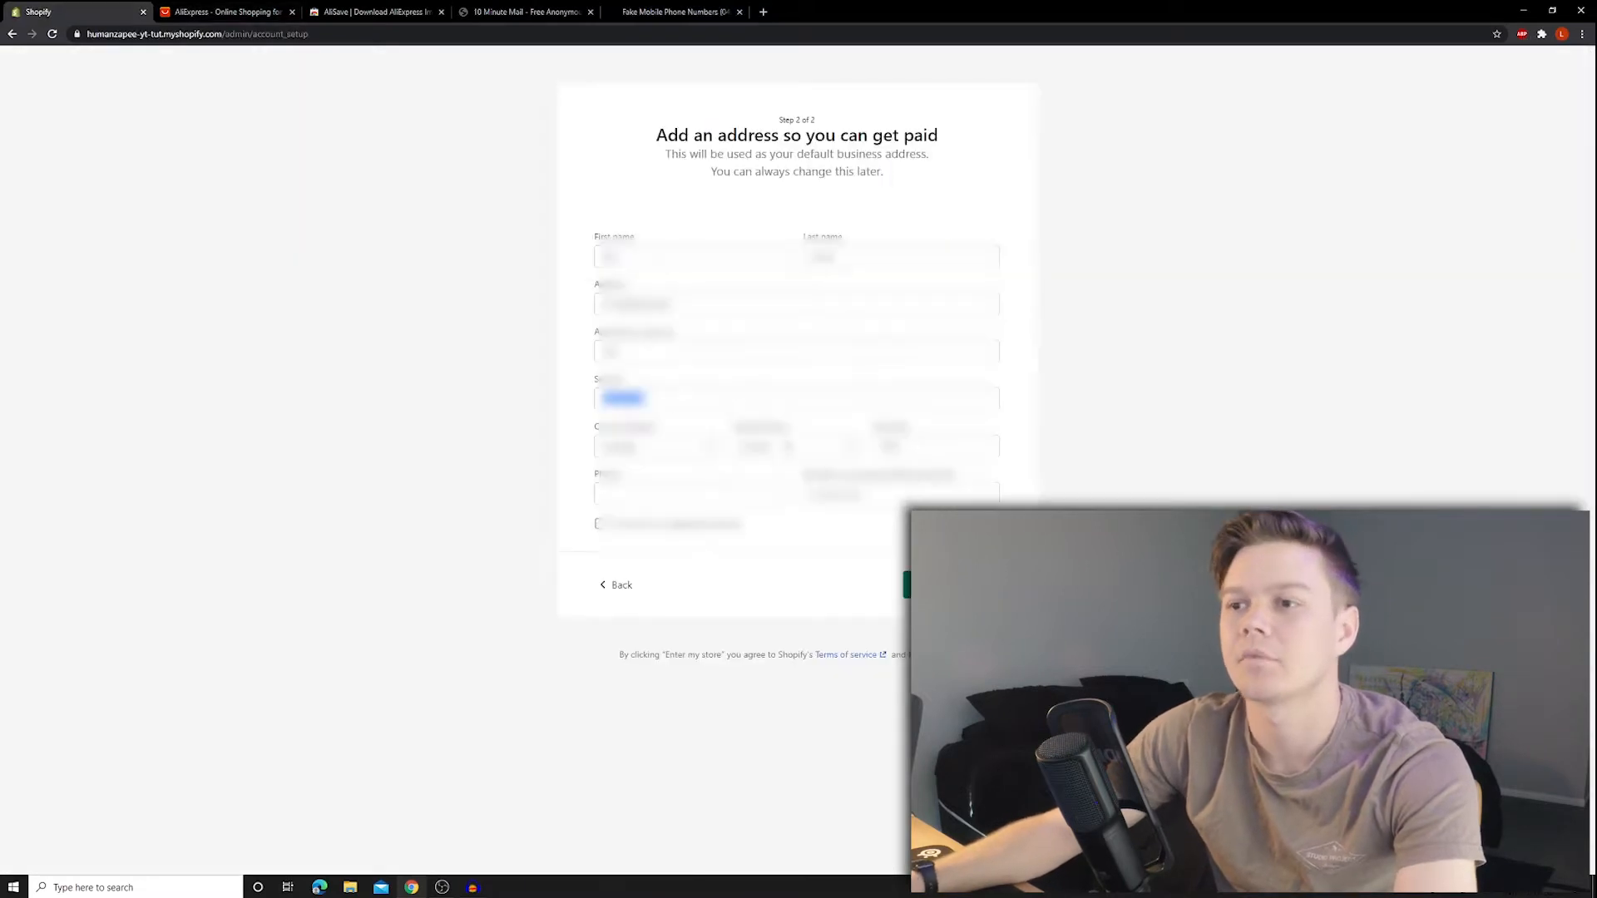
pyautogui.click(695, 494)
pyautogui.hotkey('ctrl', 'v')
pyautogui.click(891, 494)
pyautogui.click(951, 584)
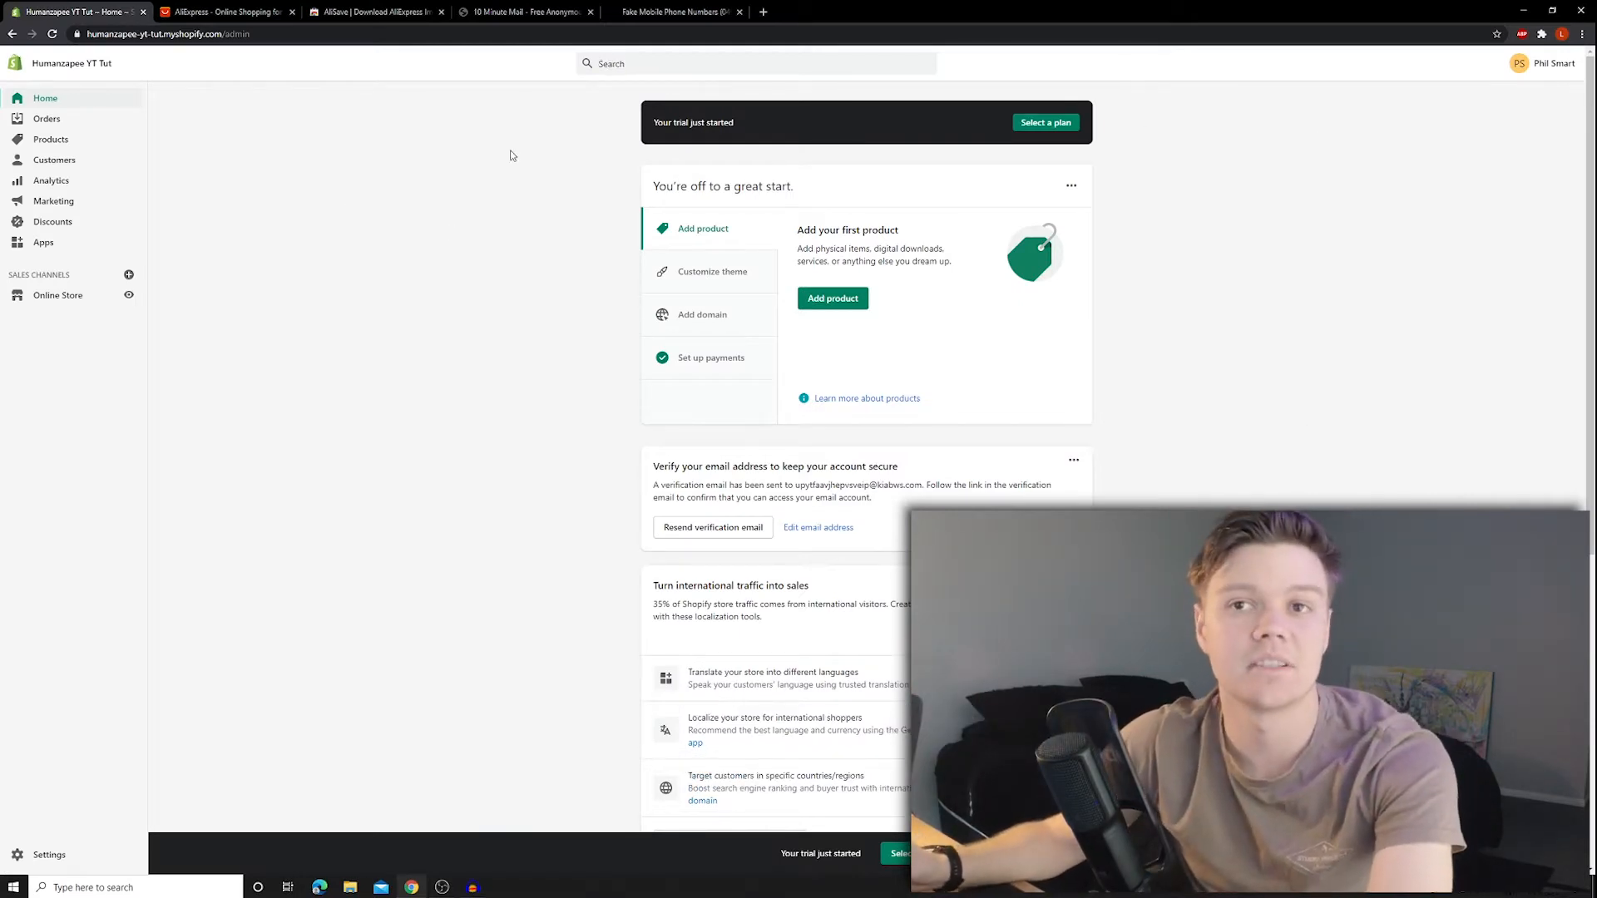
# - Go from Apps to the Shopify App Store and search for 'Oberlo'
pyautogui.click(40, 247)
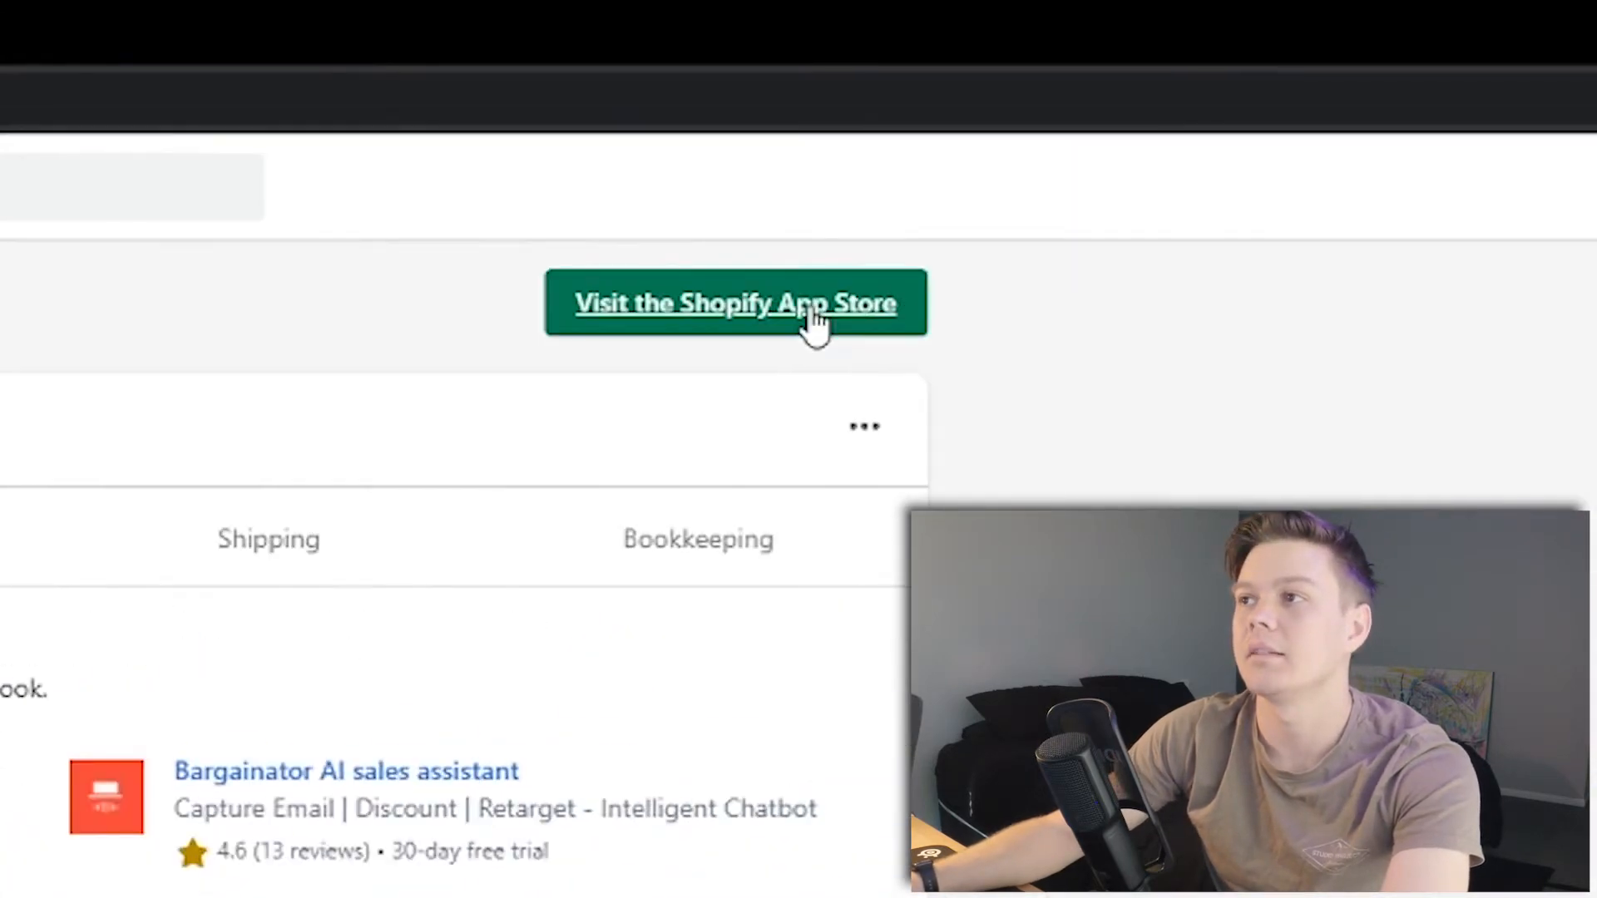
pyautogui.click(809, 311)
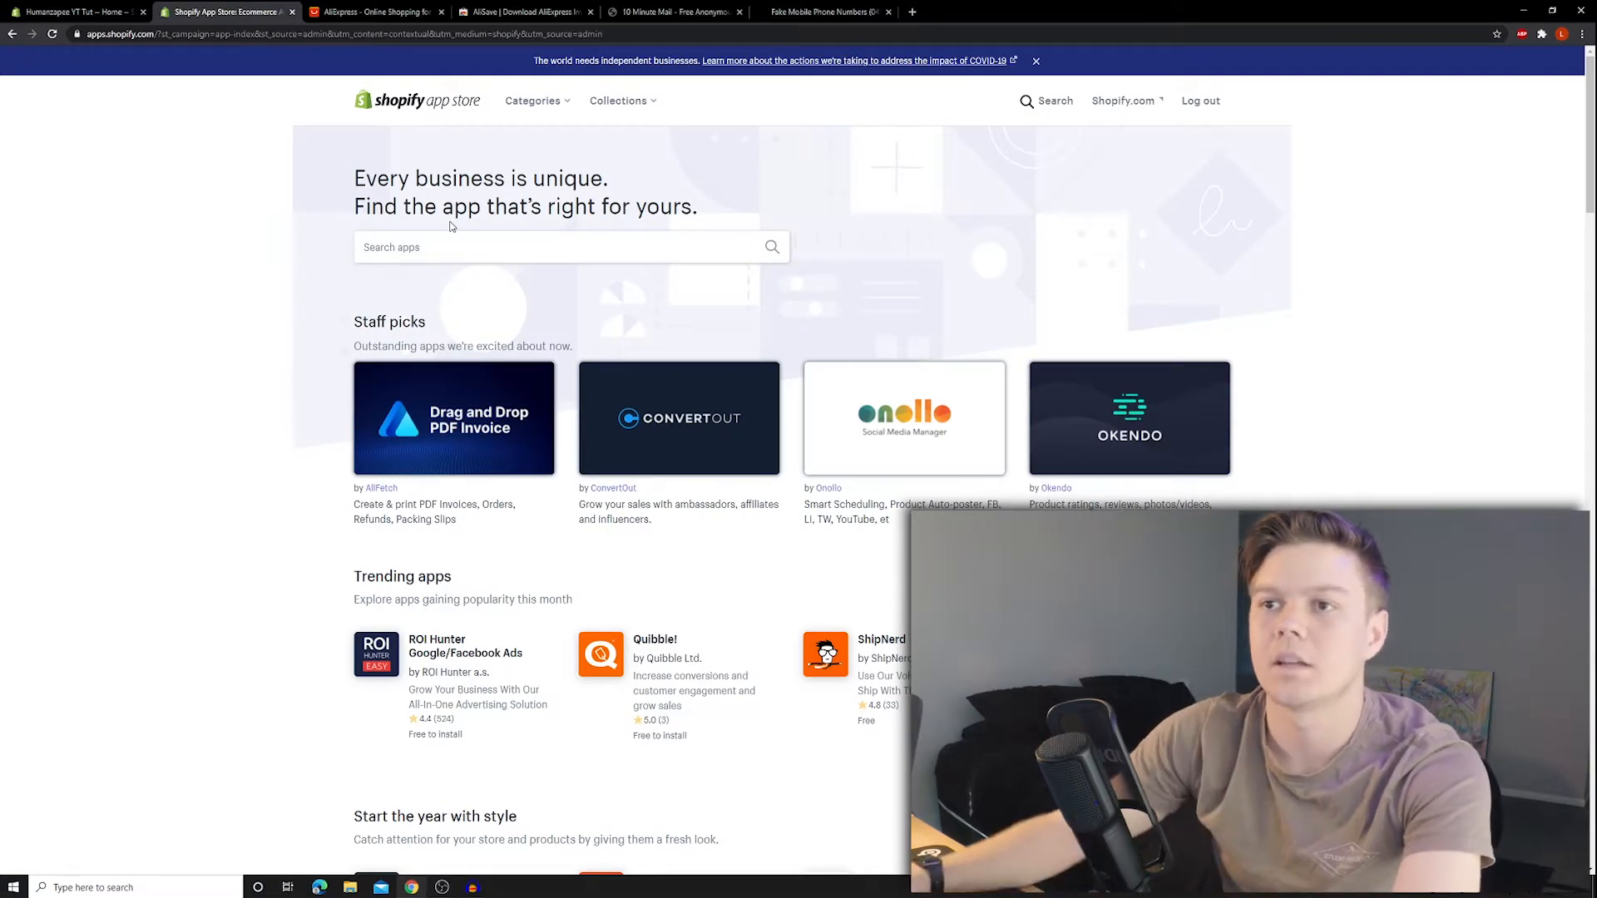
pyautogui.click(432, 247)
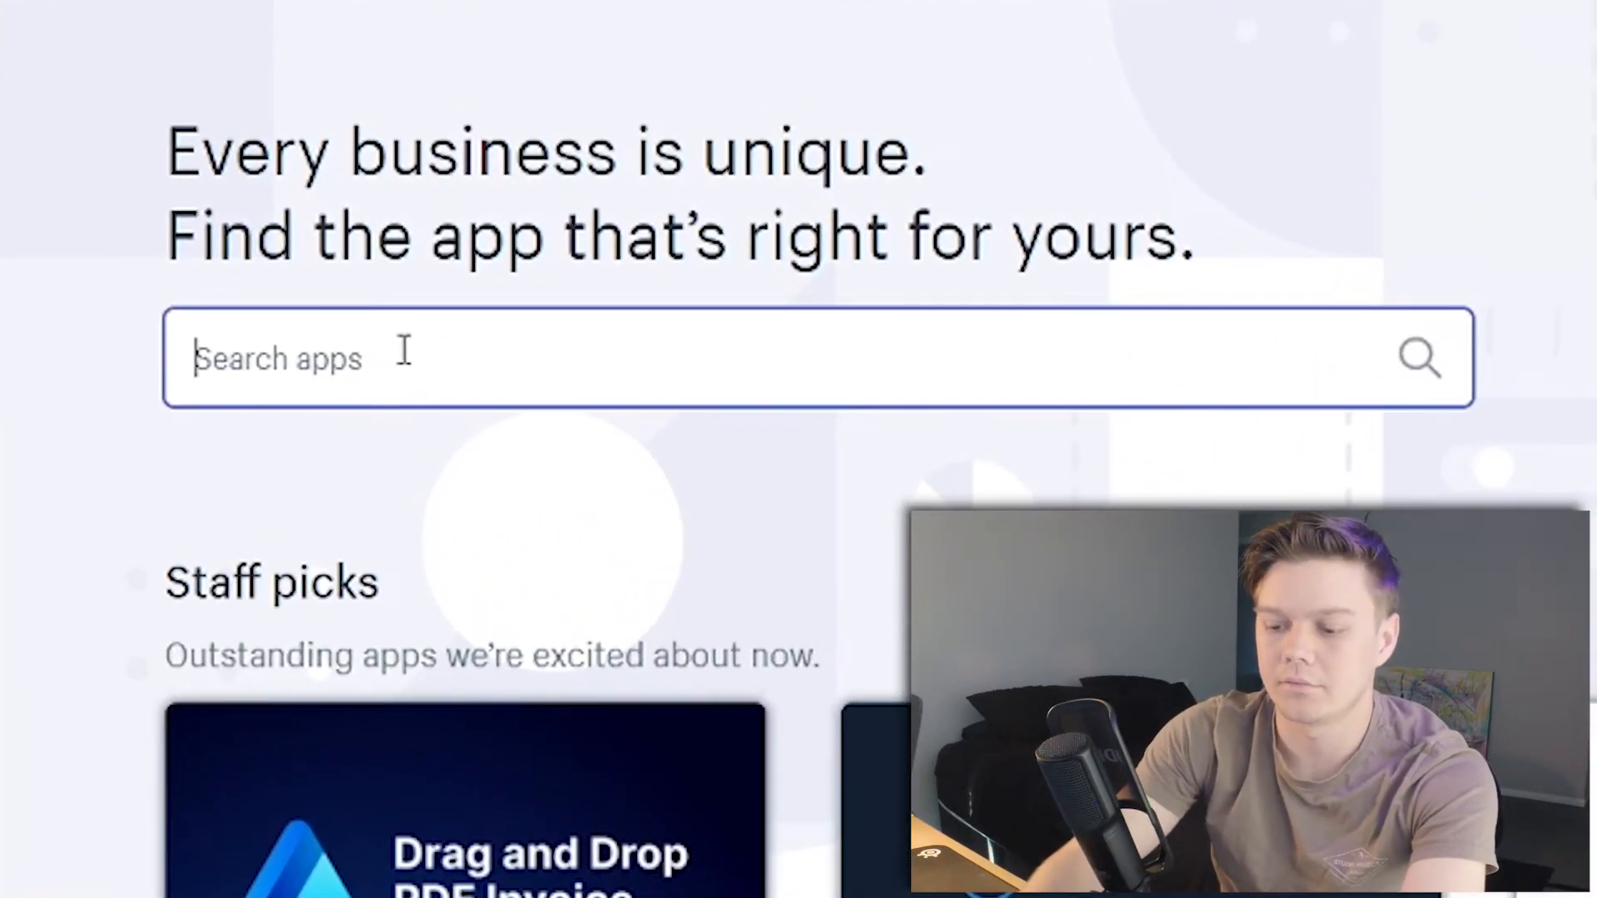
pyautogui.write('Oberlo')
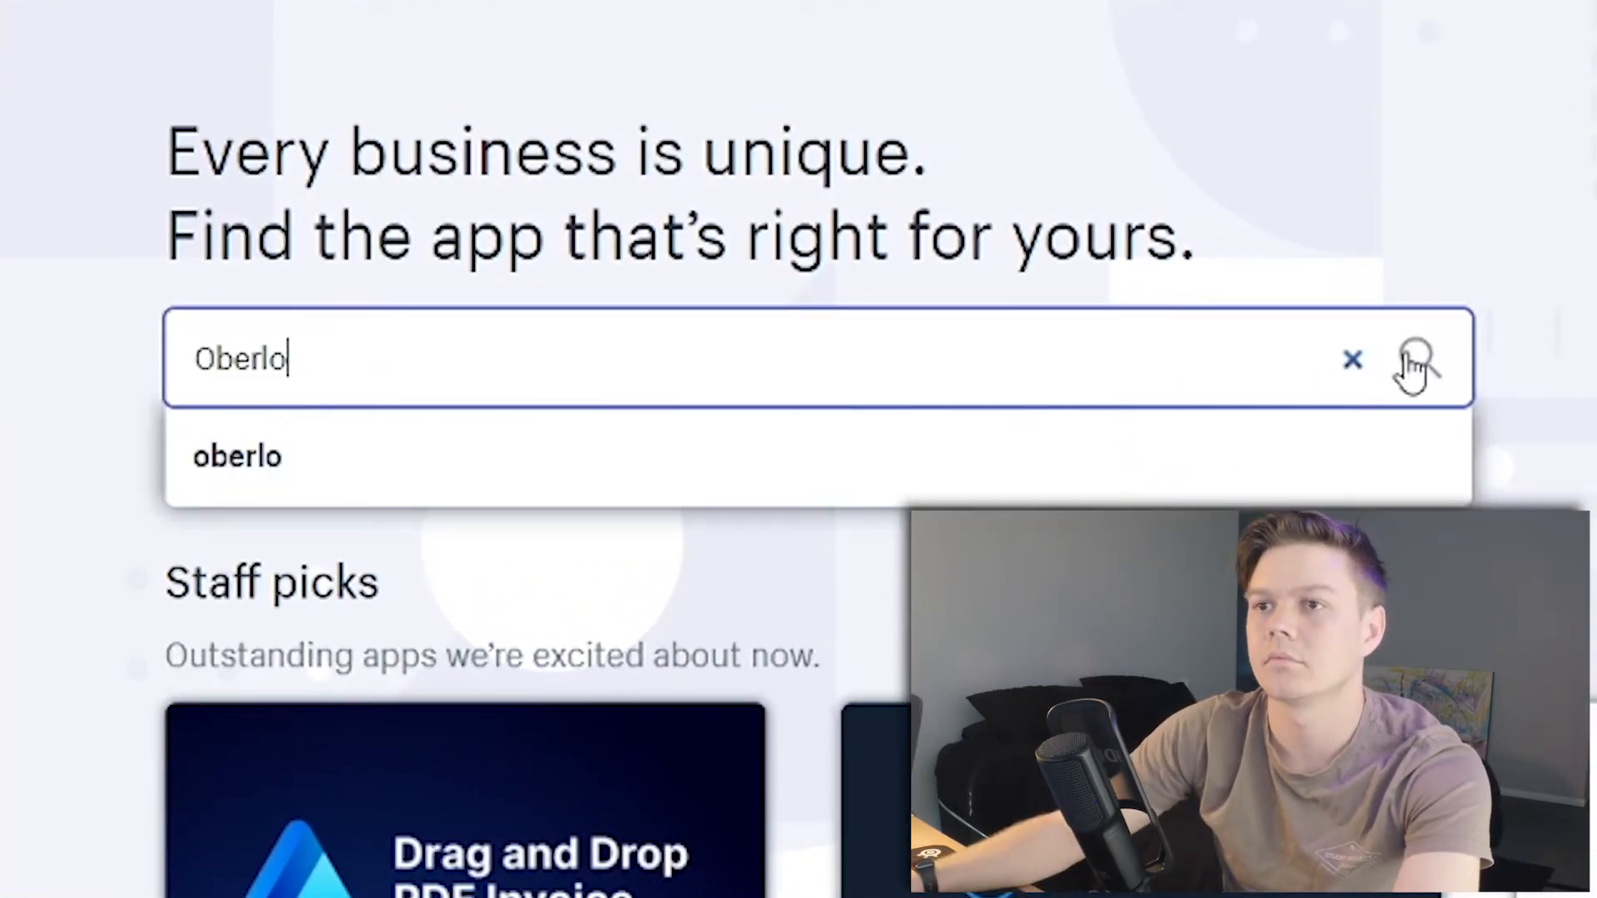
pyautogui.click(1418, 359)
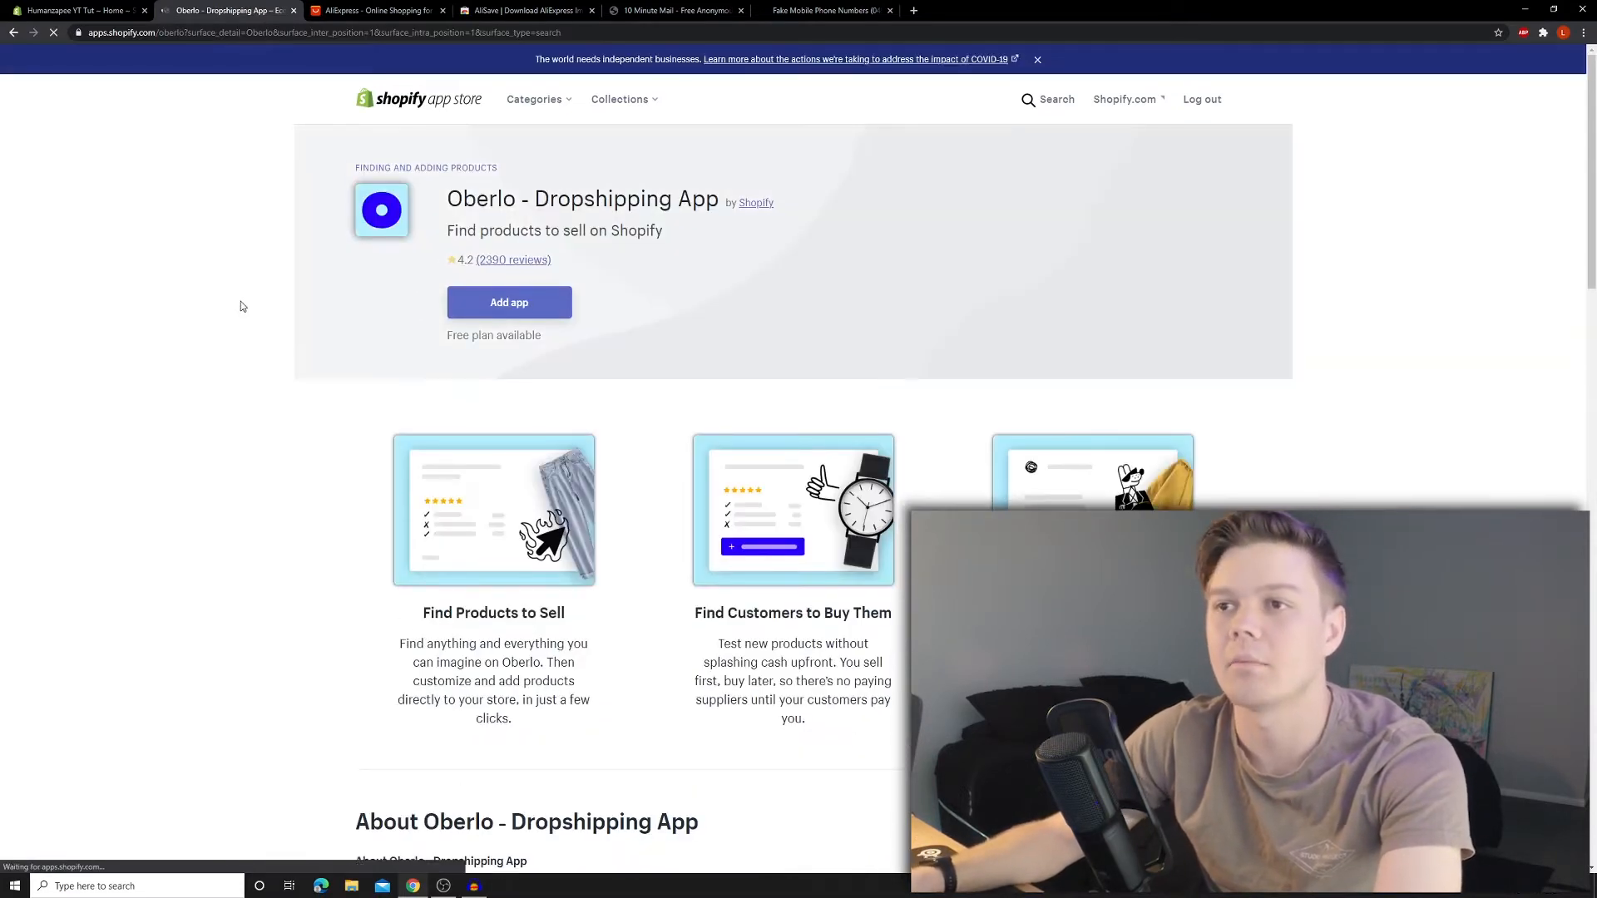
# - Add and approve the Oberlo install, then return to the Shopify admin Home page
pyautogui.click(522, 303)
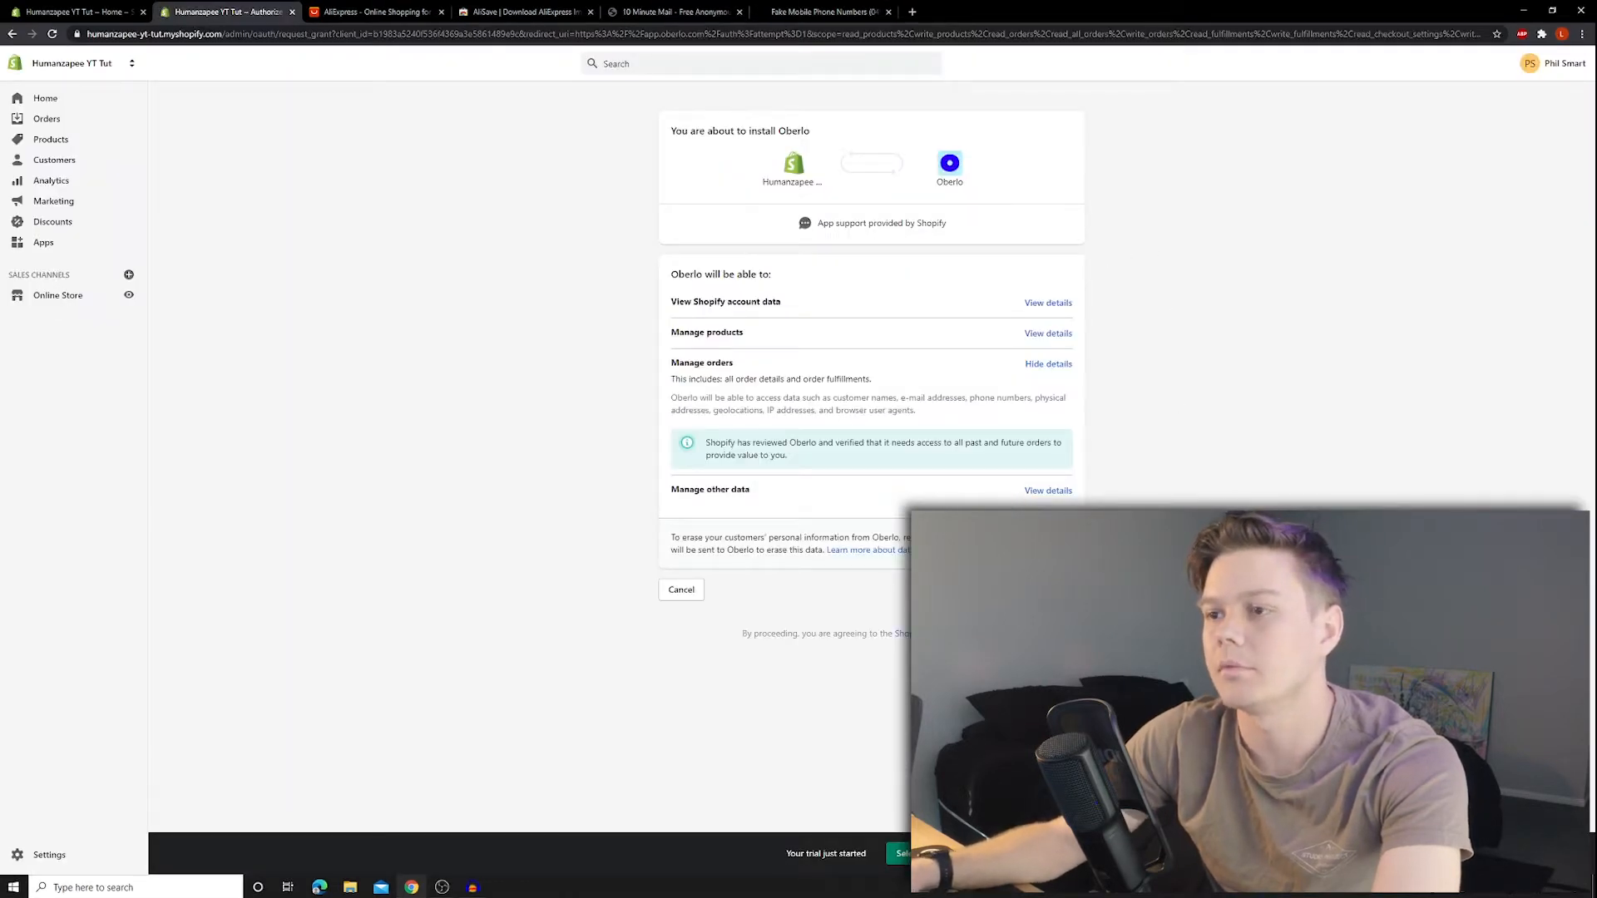
pyautogui.click(1051, 590)
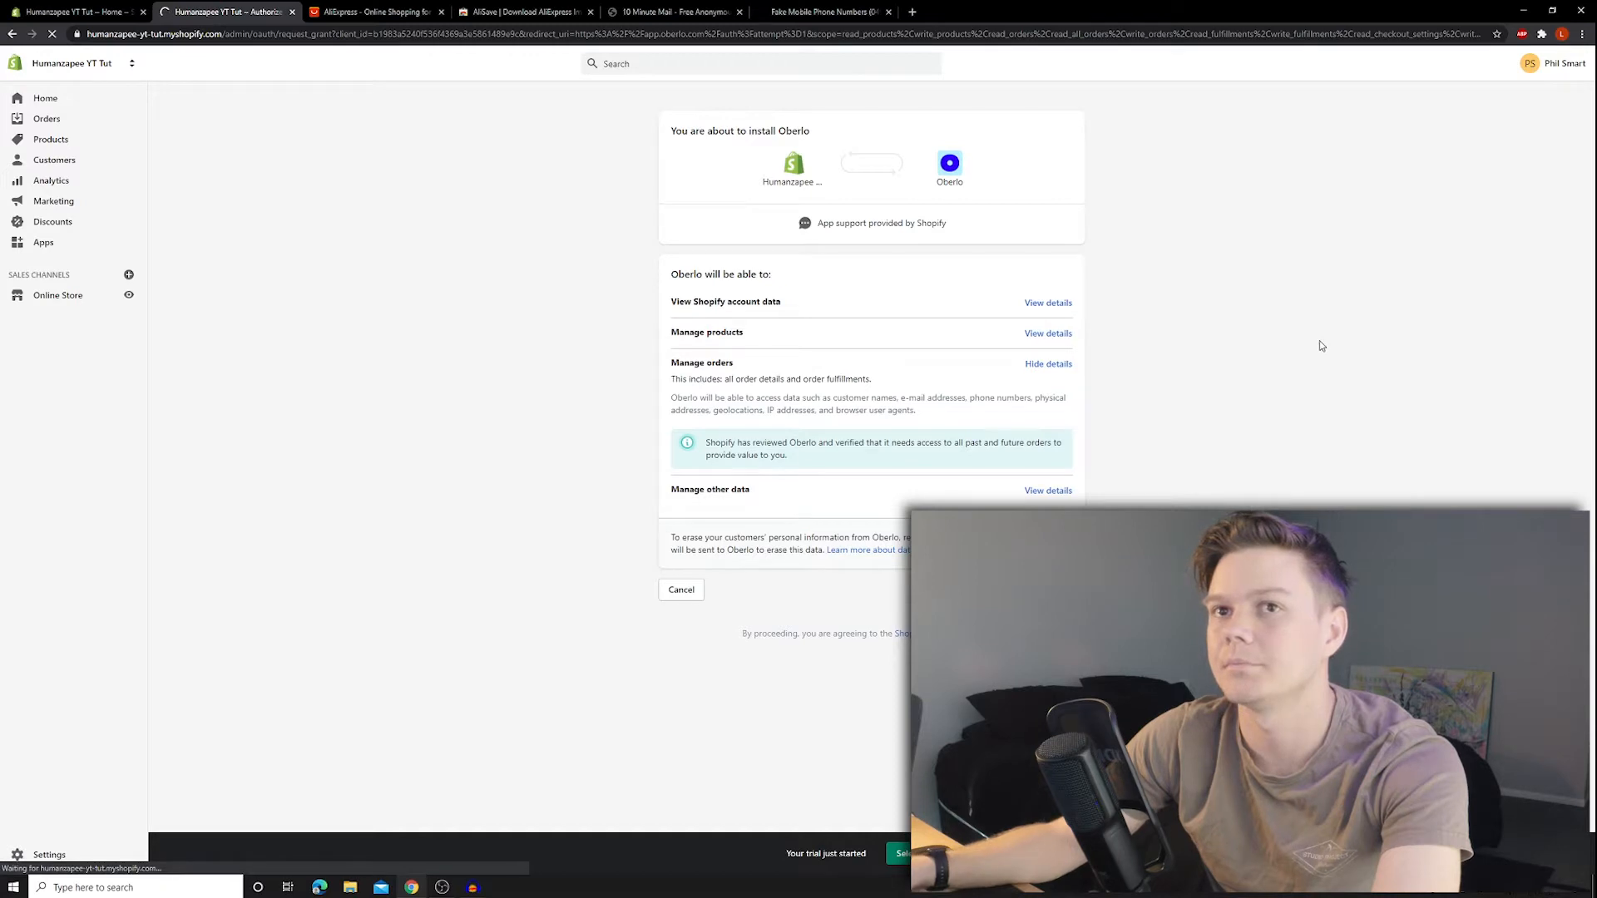
pyautogui.scroll(-2, 1319, 332)
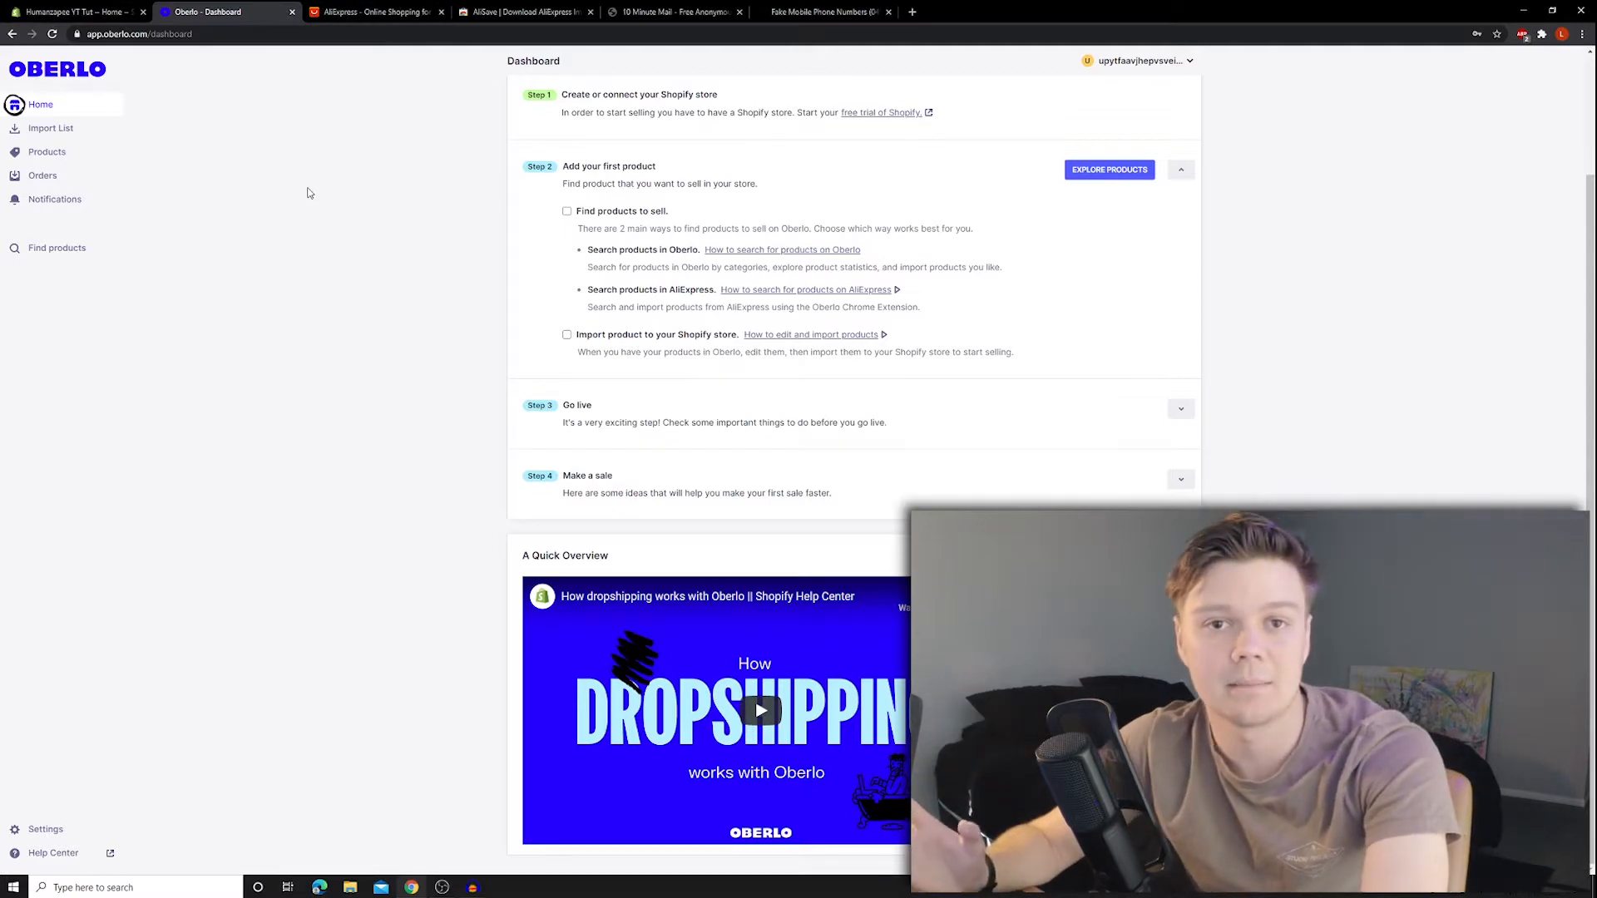
pyautogui.click(79, 12)
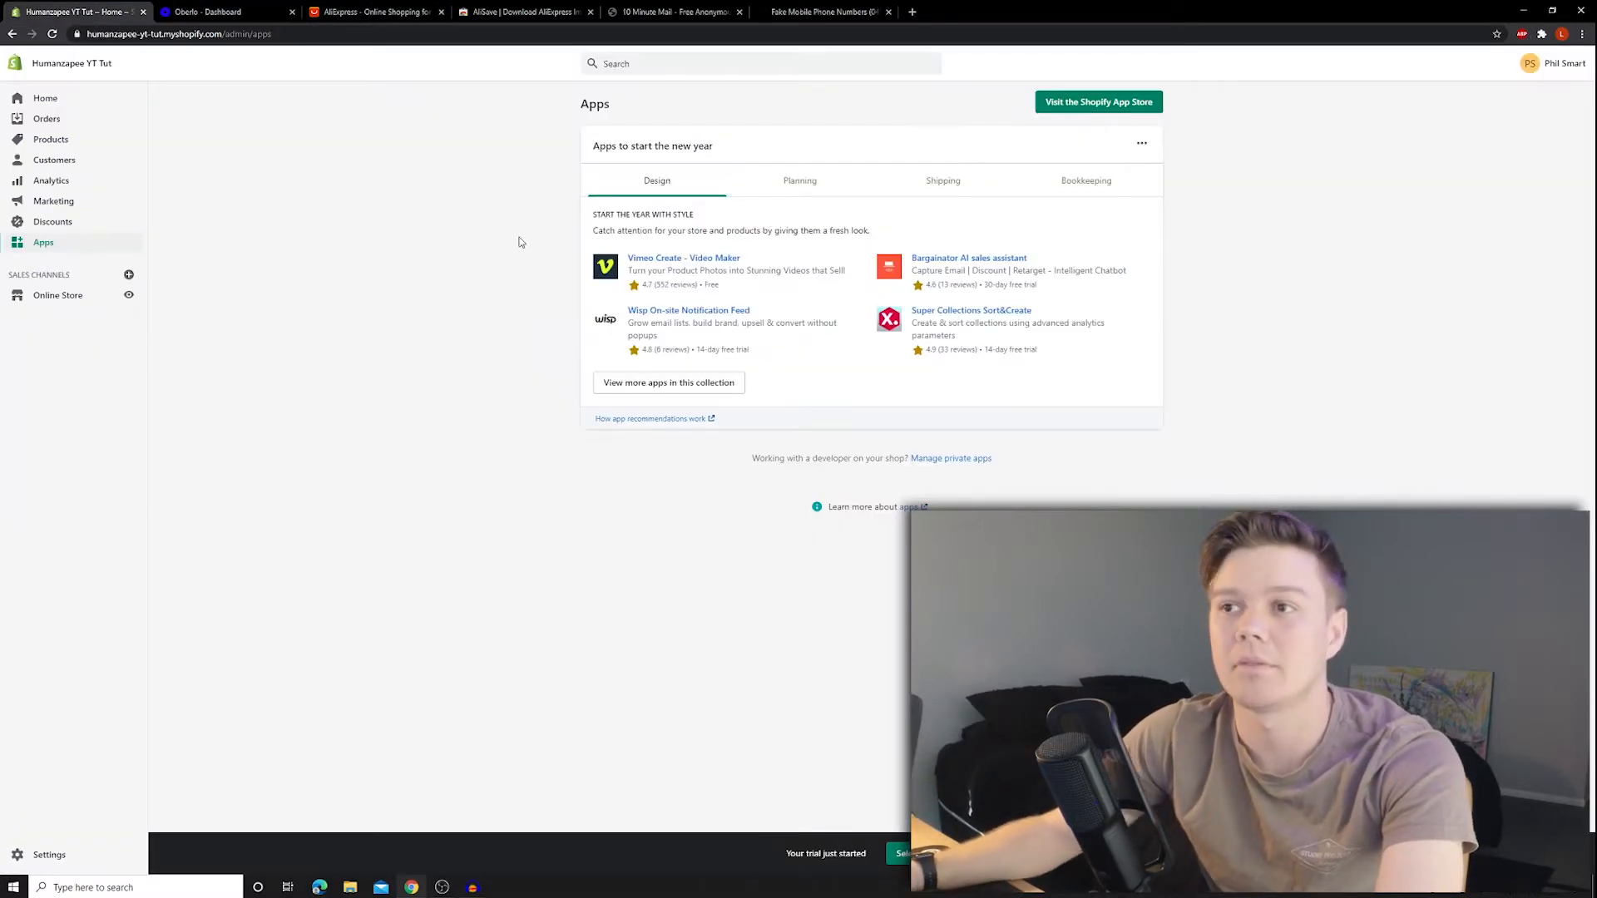
pyautogui.click(50, 99)
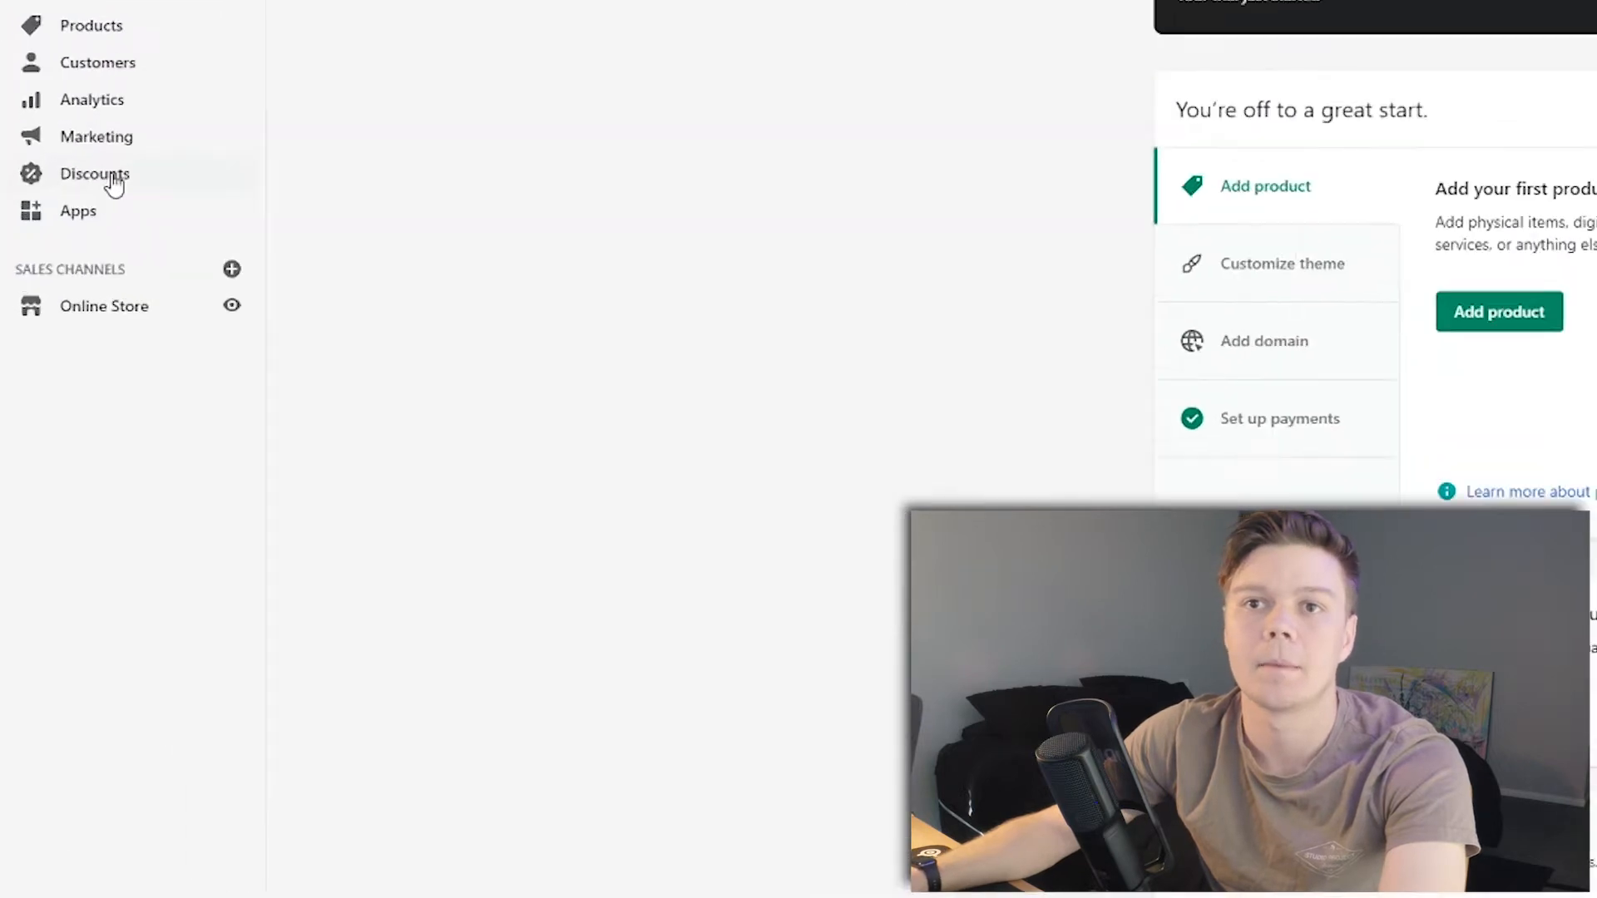
# - Open Online Store to see the Themes page with Debut as current theme
pyautogui.click(105, 310)
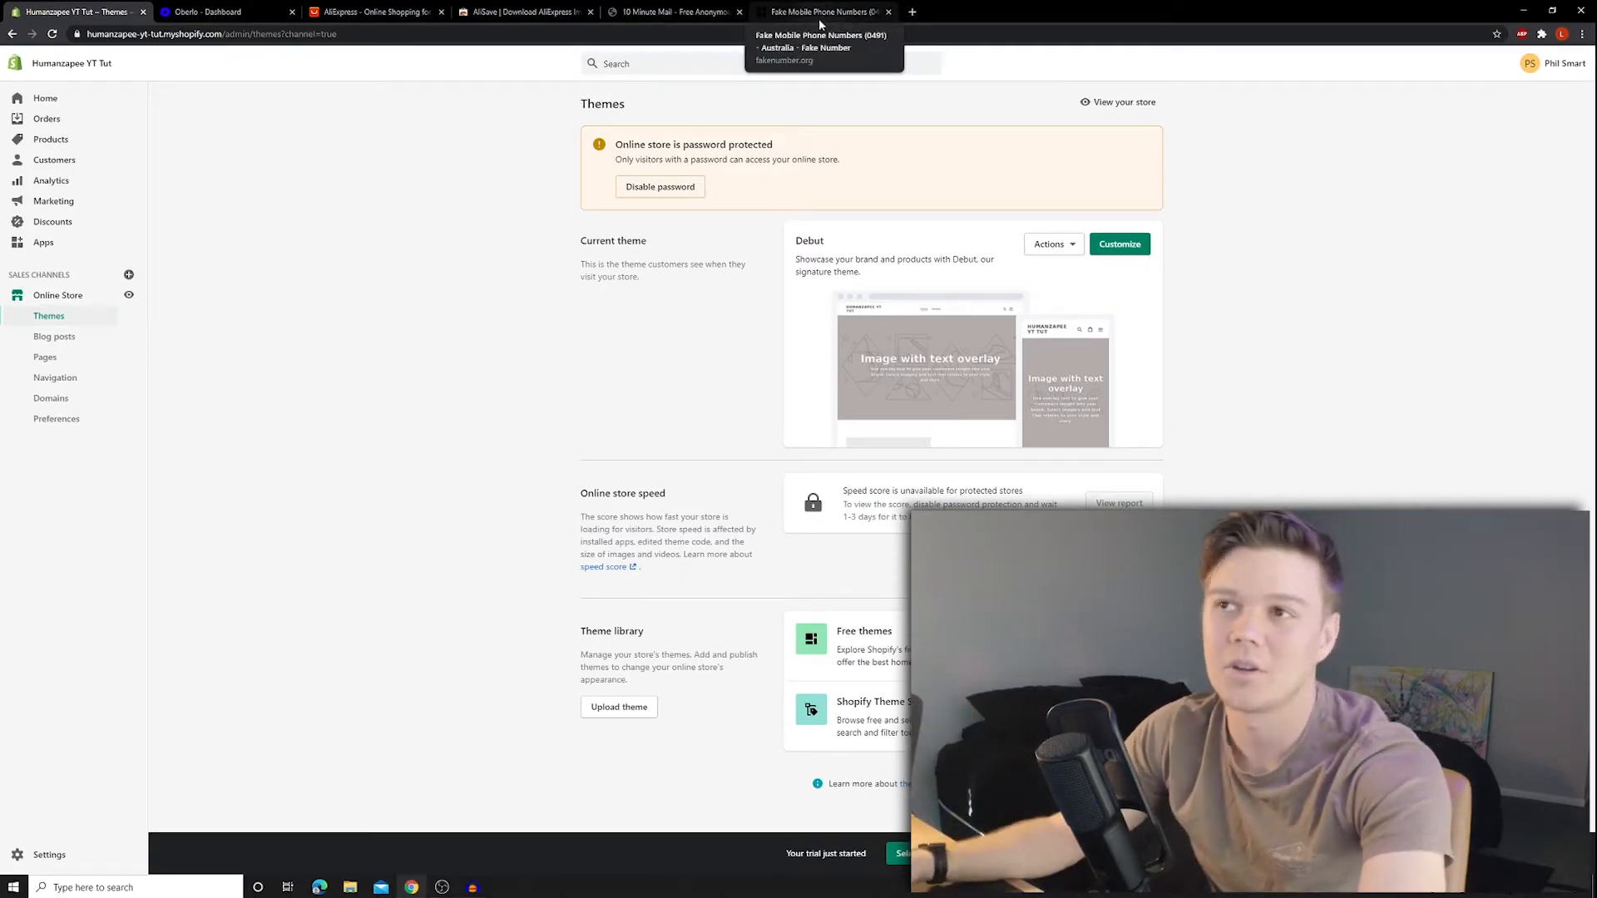
# - Open debutify.com in a new tab, start Free Download, and fill the email with the saved address
pyautogui.click(911, 12)
pyautogui.write('de')
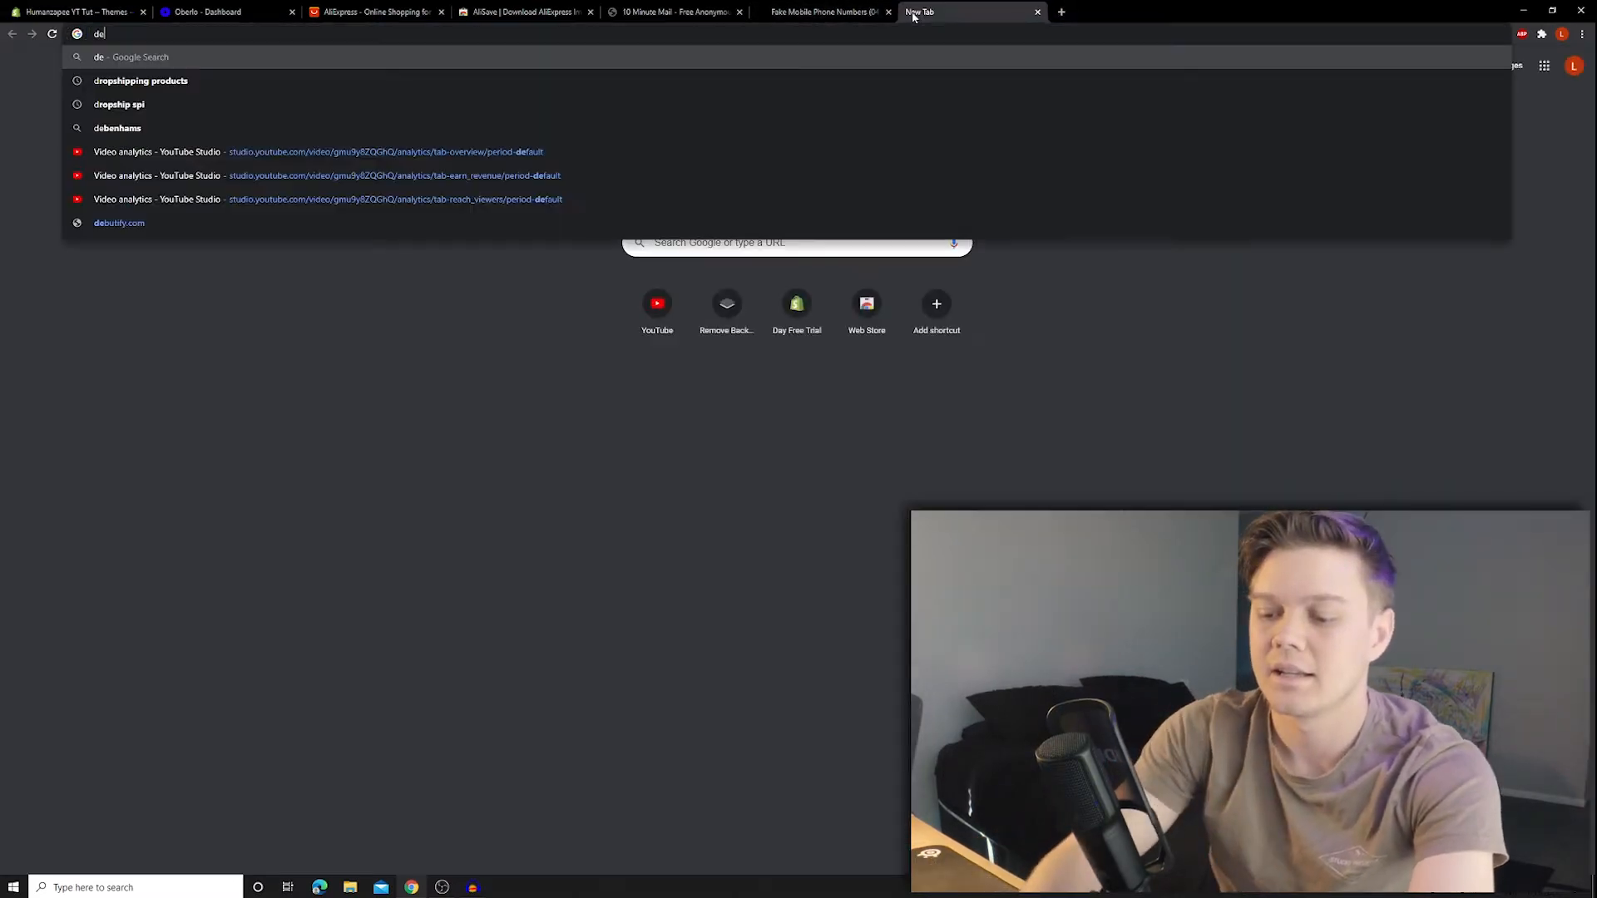
pyautogui.write('but')
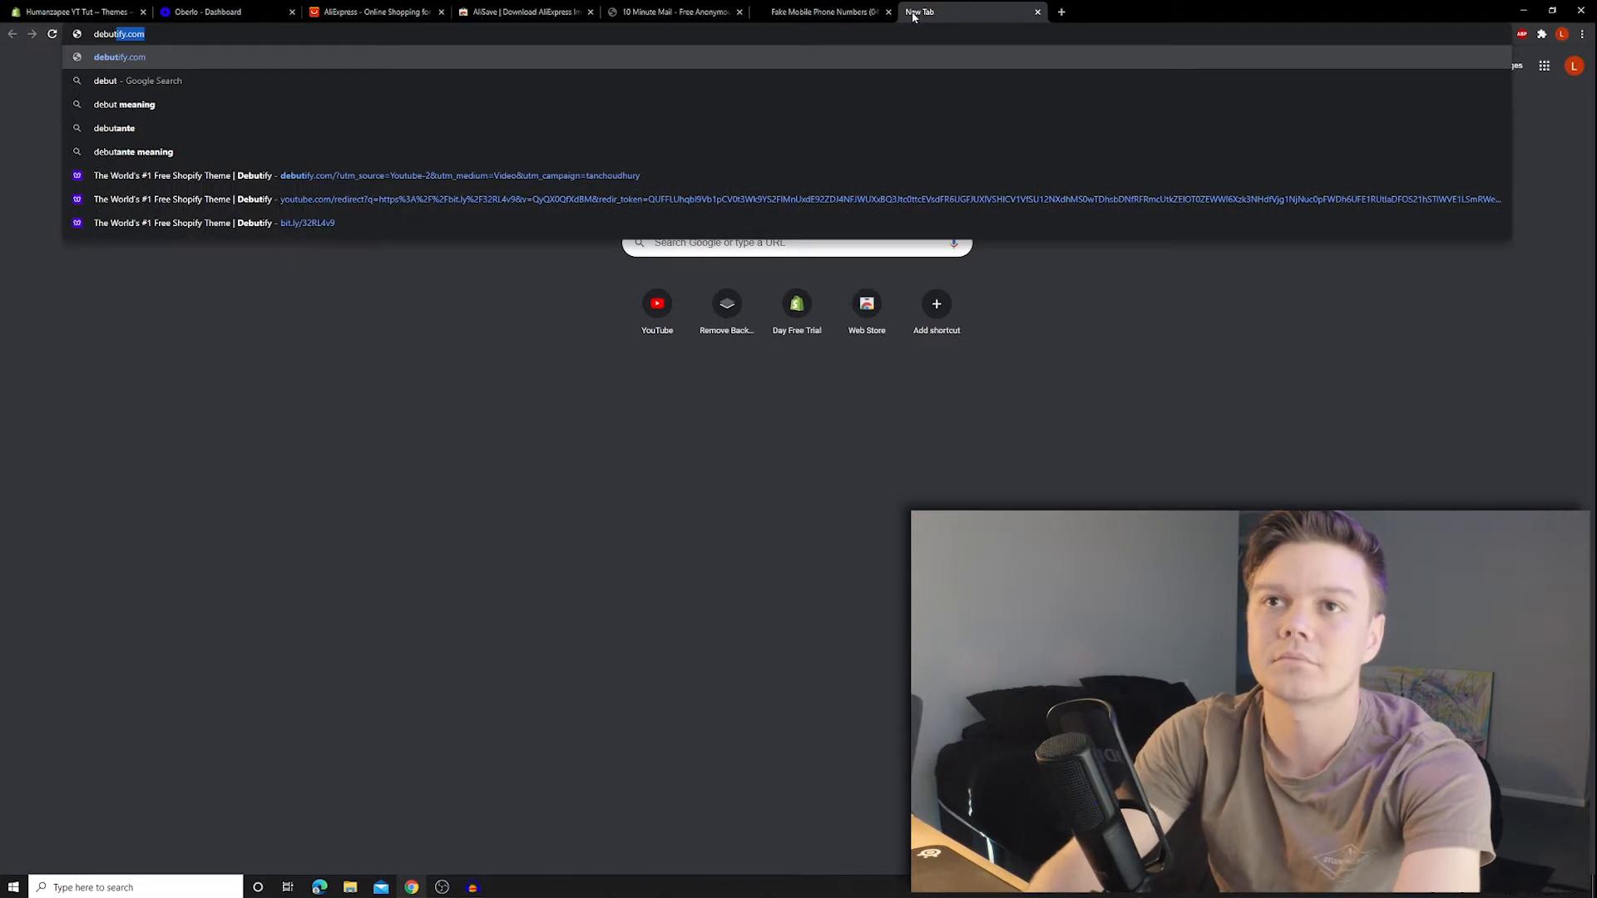
pyautogui.press('Return')
pyautogui.click(1023, 458)
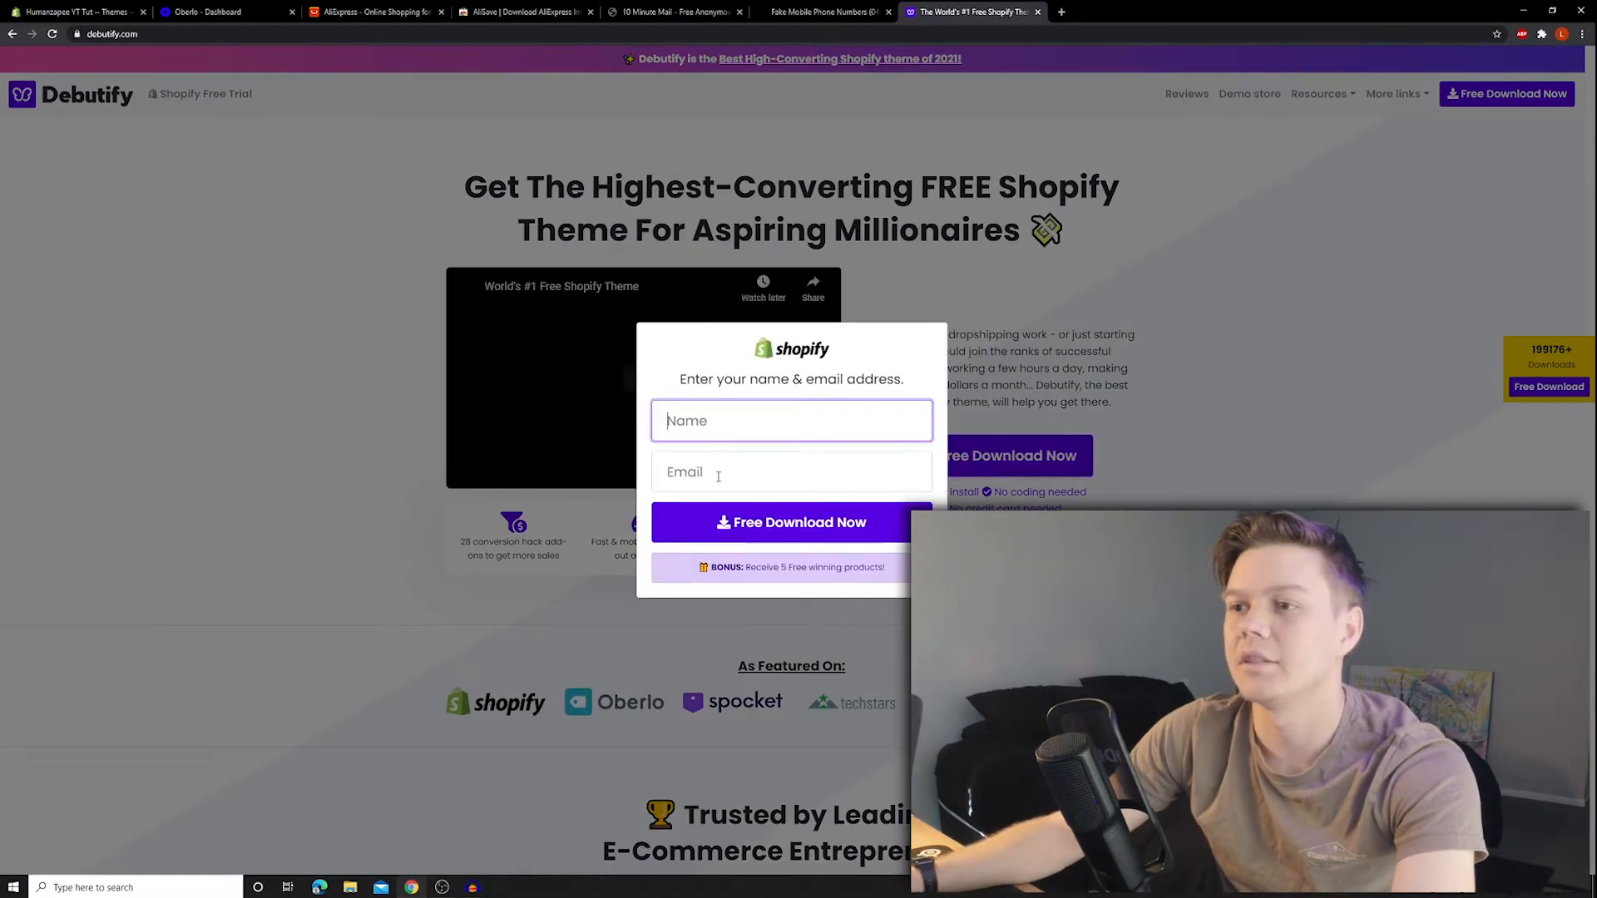
pyautogui.click(714, 472)
pyautogui.click(723, 574)
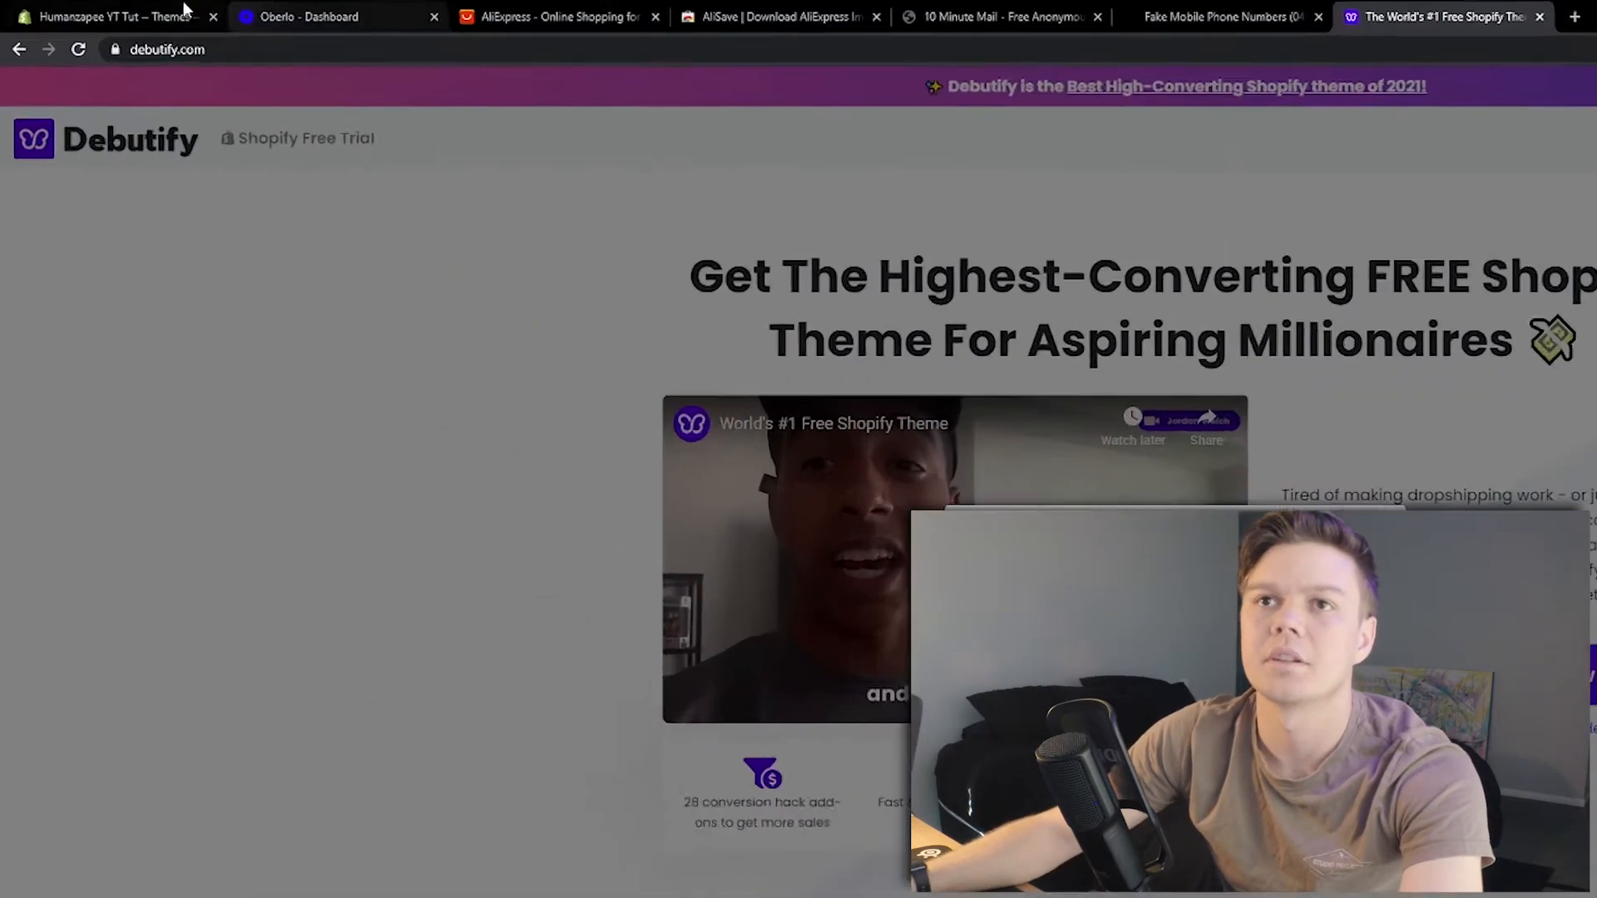
# - Copy the store's myshopify domain from the Themes tab, paste it with '.com', and submit
pyautogui.click(185, 8)
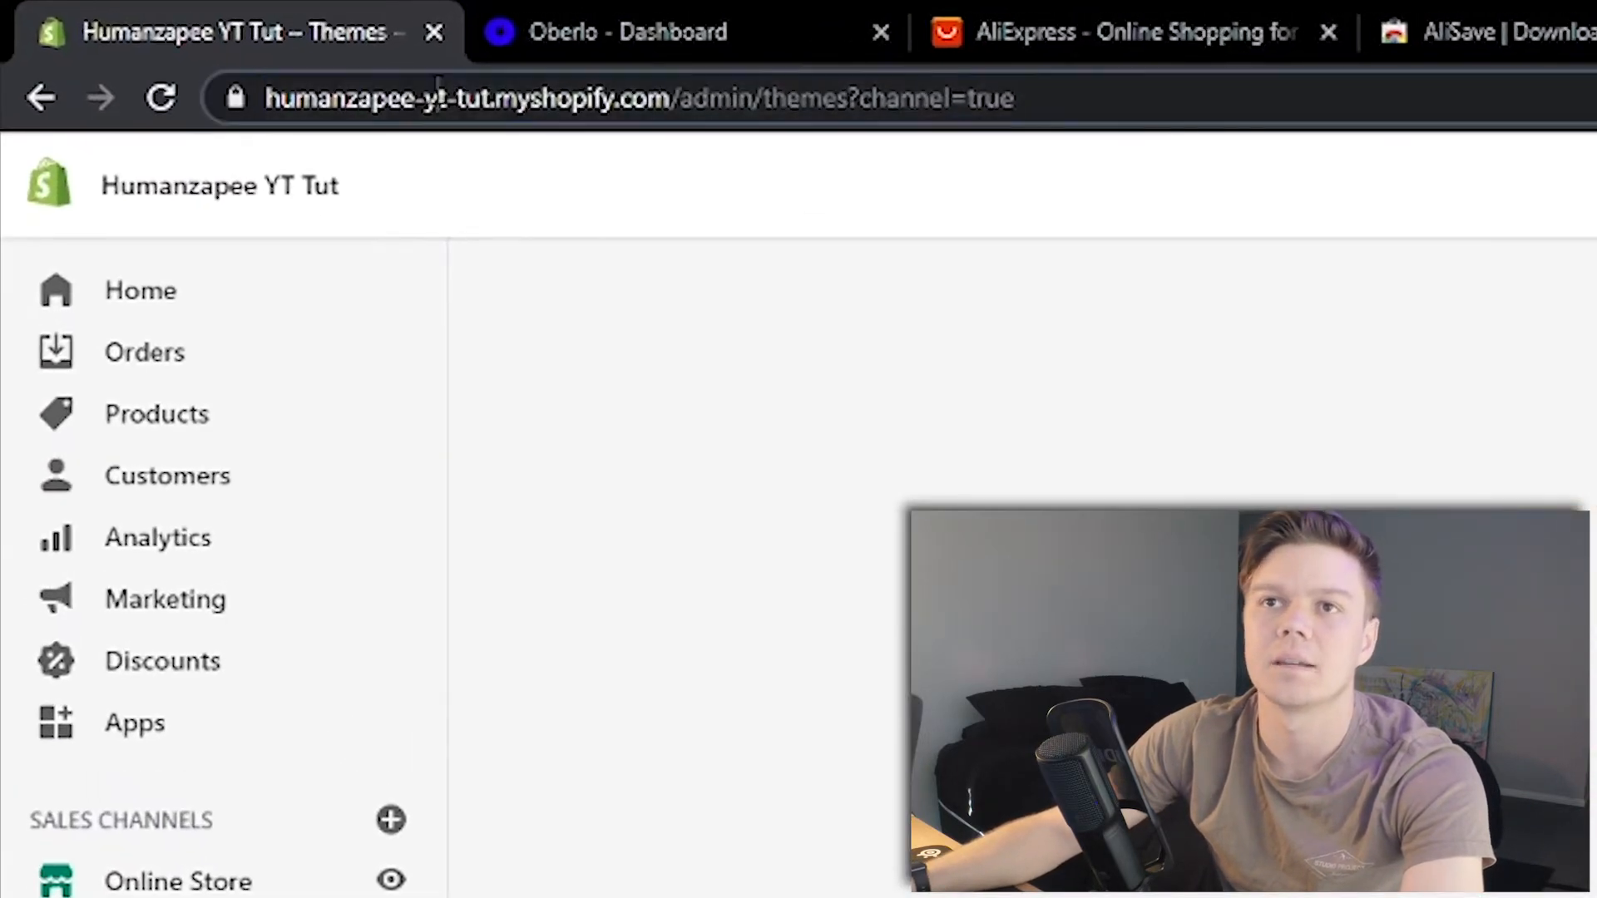
pyautogui.click(234, 52)
pyautogui.click(273, 53)
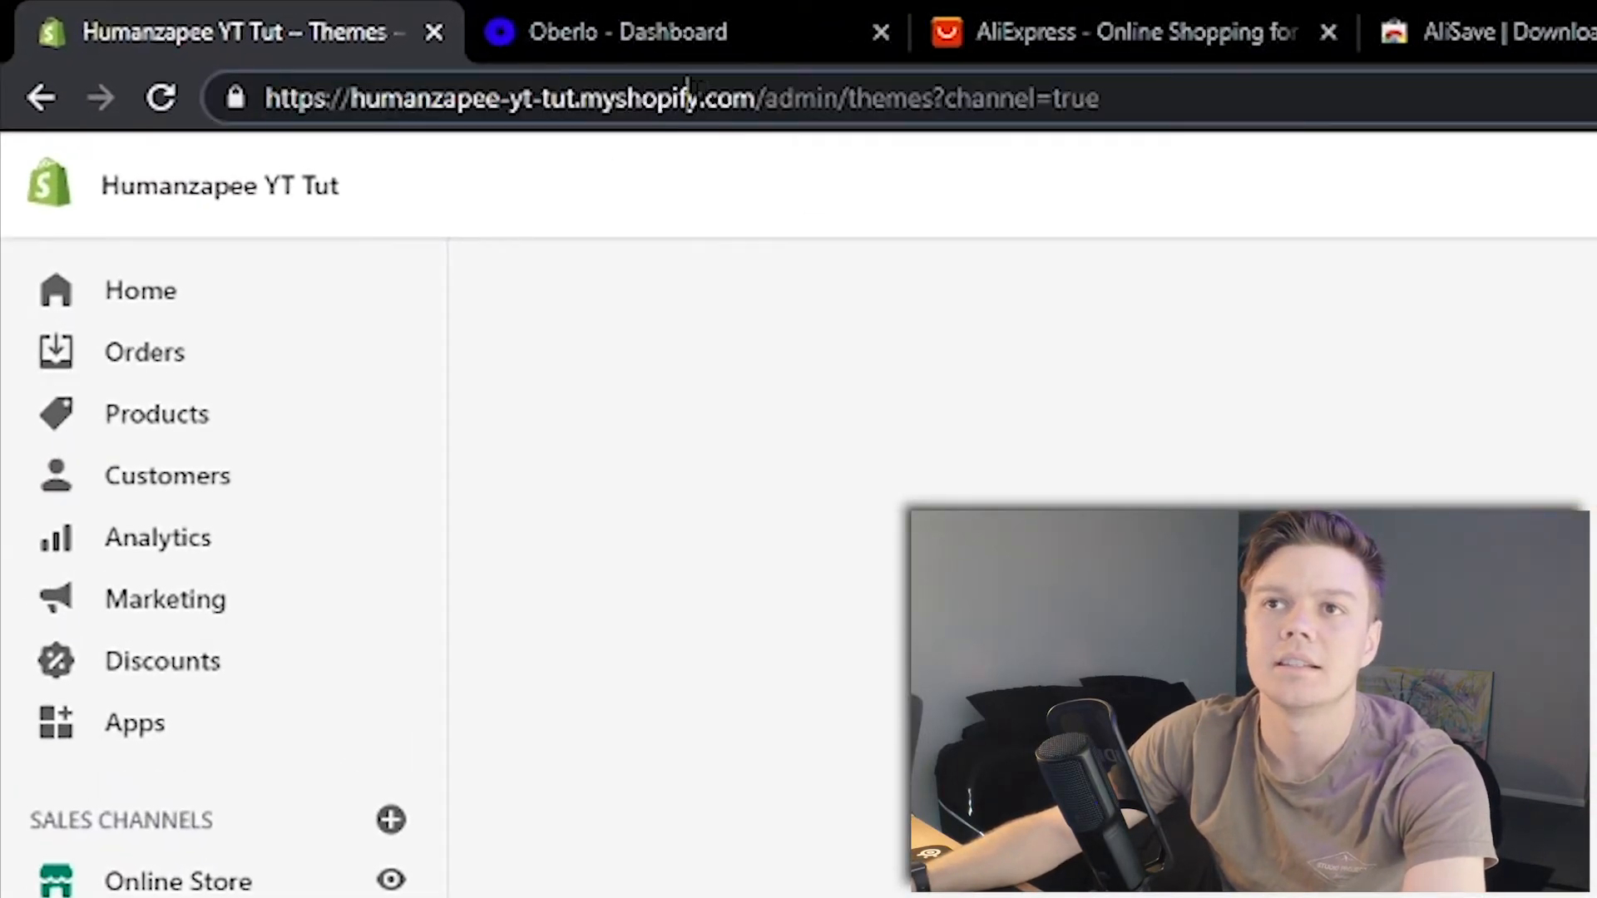
pyautogui.moveTo(690, 96); pyautogui.dragTo(402, 108)
pyautogui.click(676, 101)
pyautogui.moveTo(701, 100); pyautogui.dragTo(349, 105)
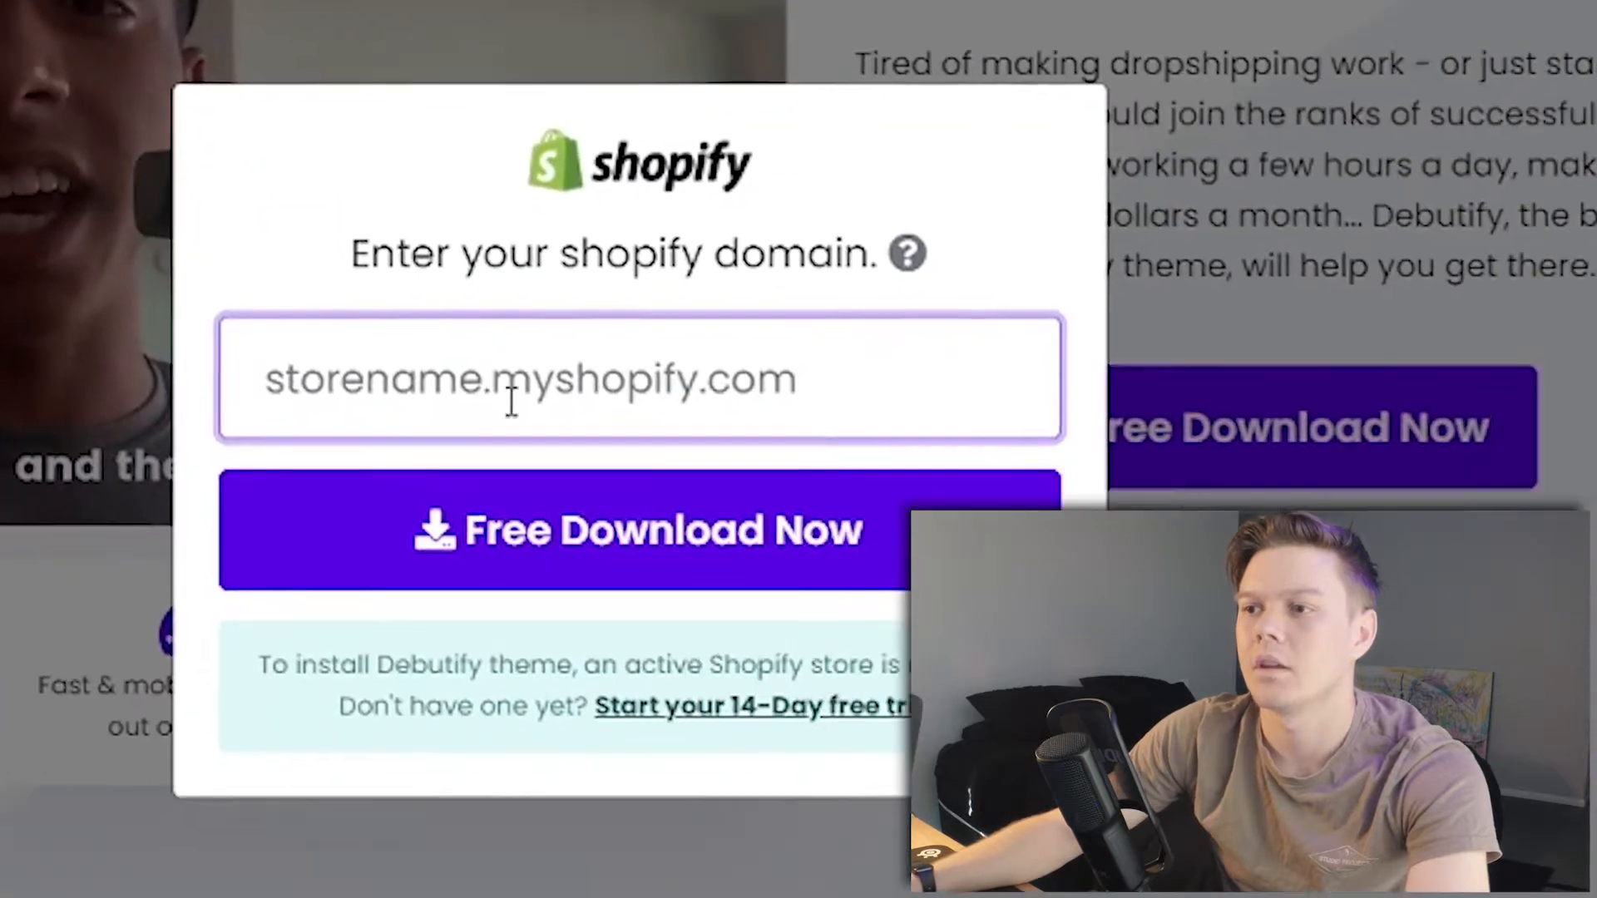
pyautogui.write('humanzapee-yt-tut.myshopify')
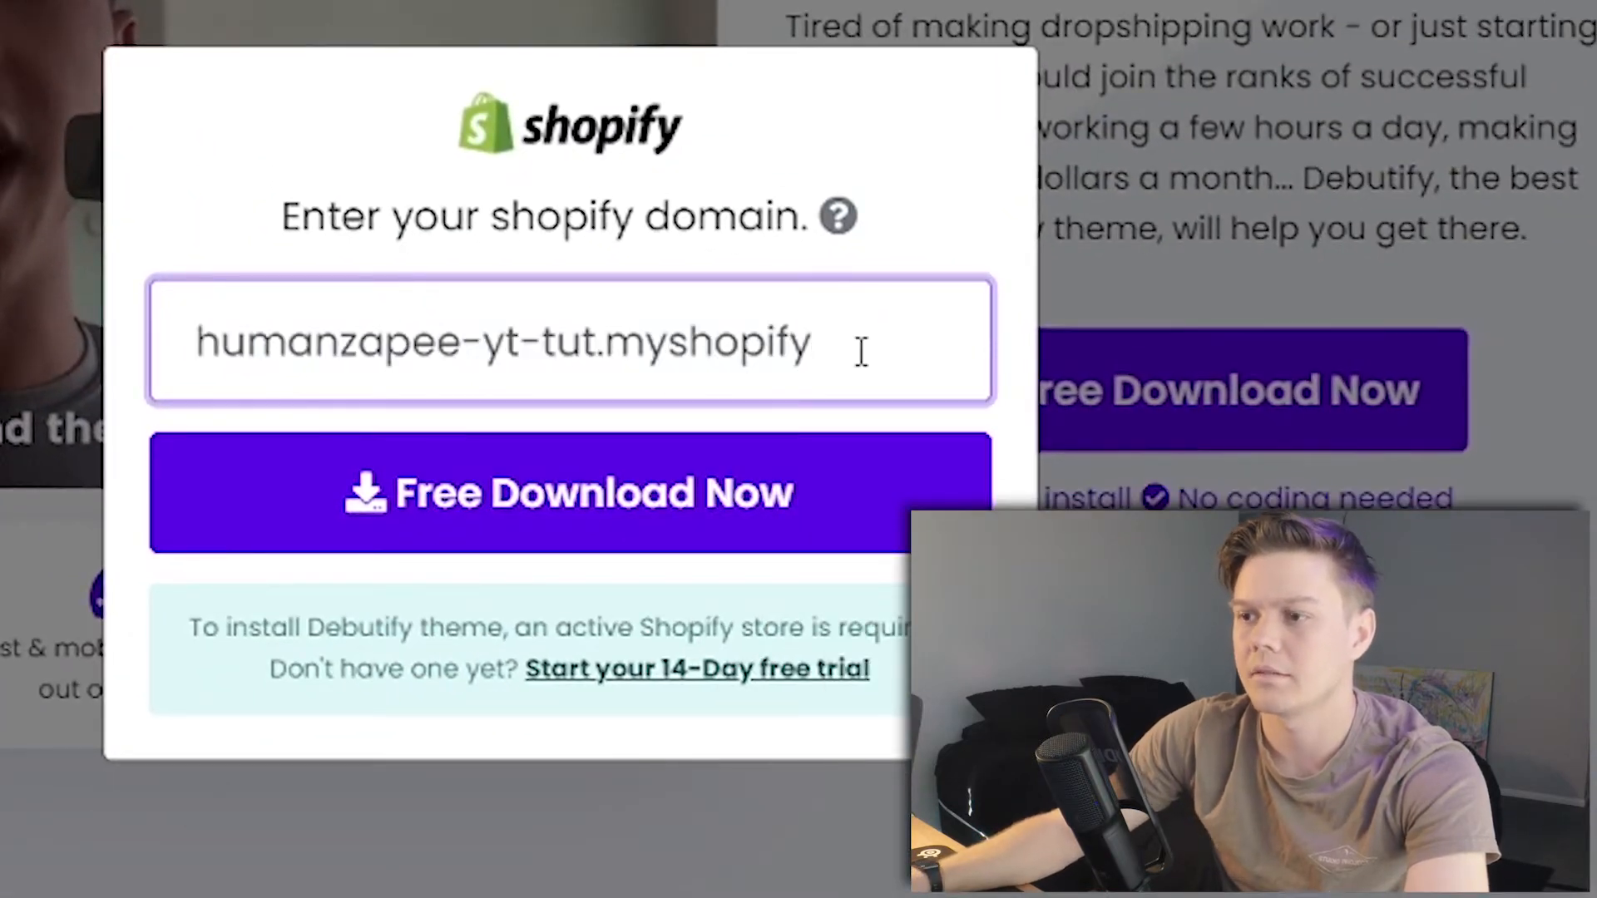
pyautogui.write('.com')
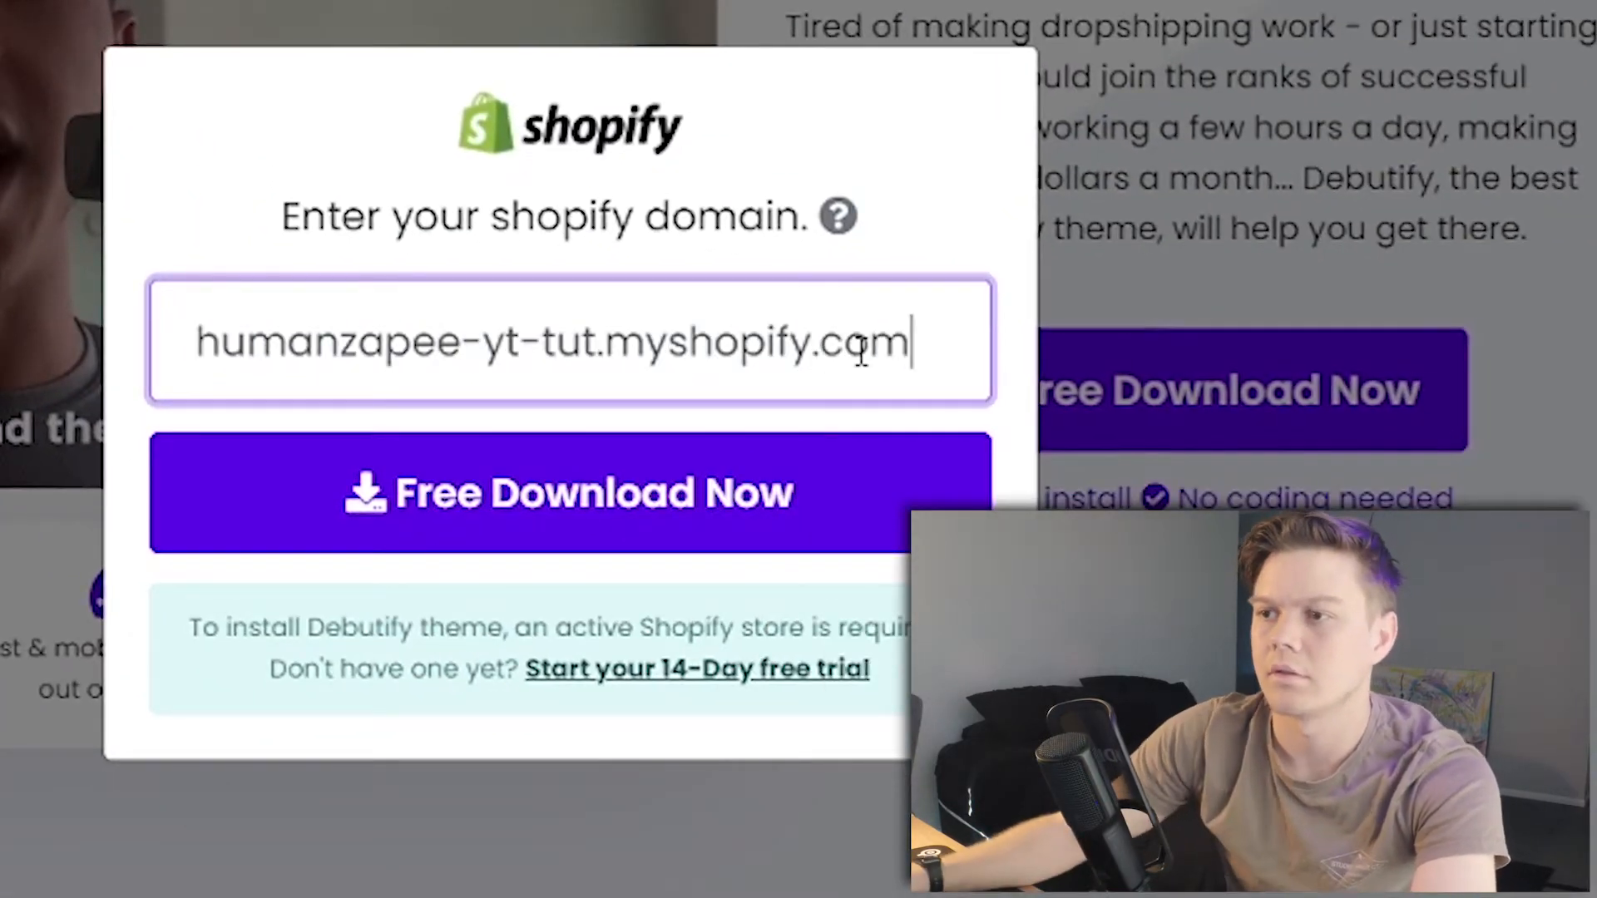
pyautogui.click(460, 520)
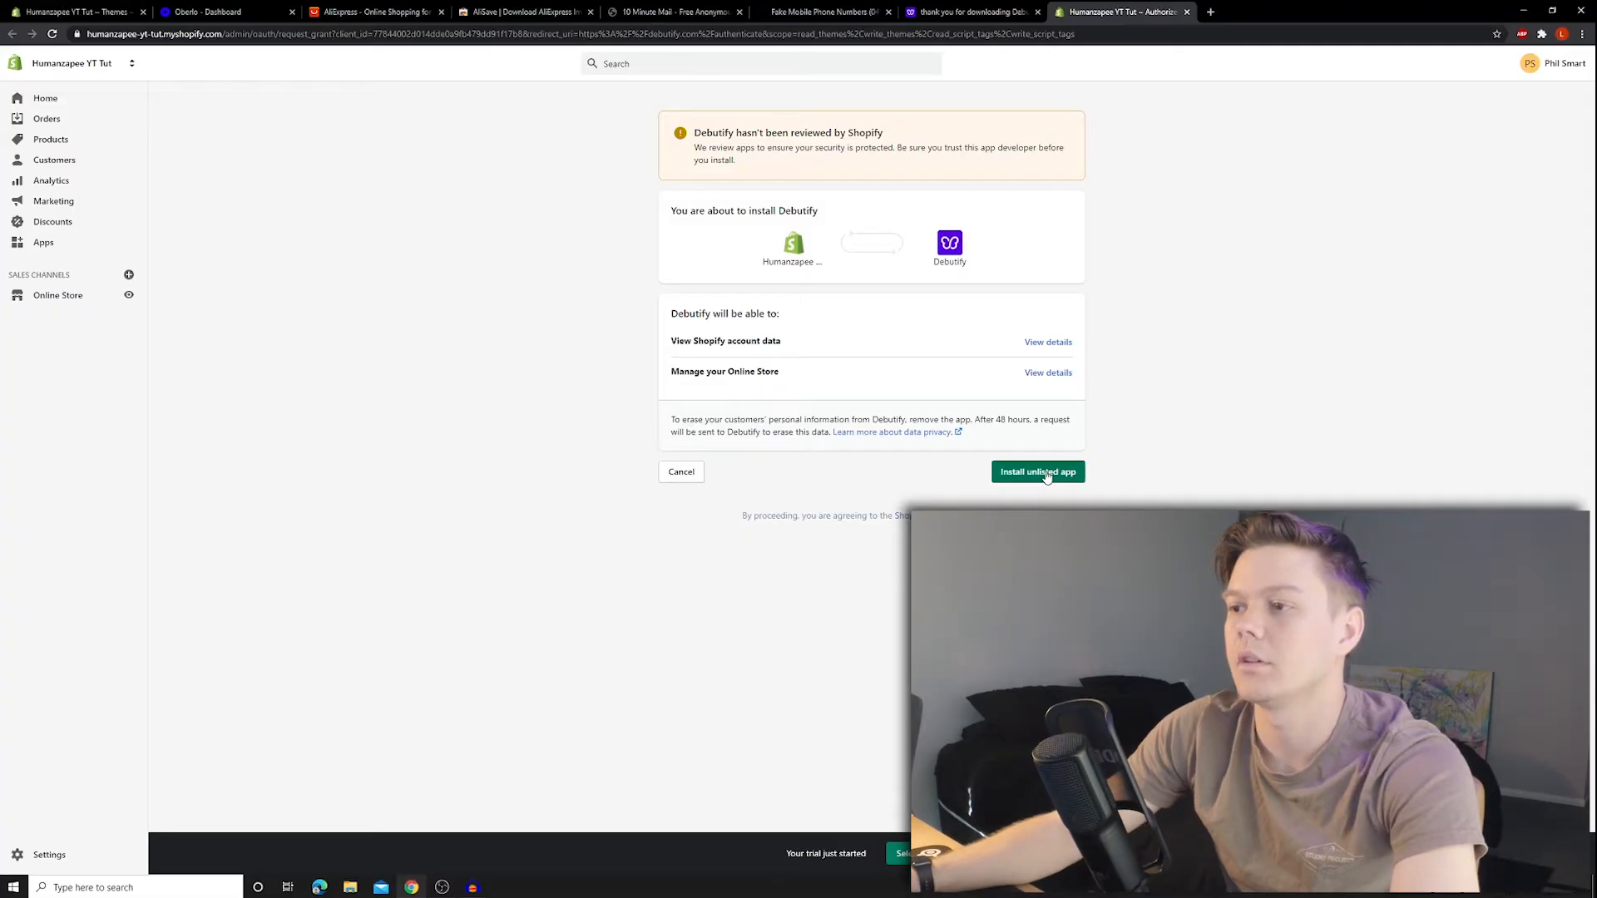
# - Approve installing the unlisted Debutify app on the store
pyautogui.click(1050, 481)
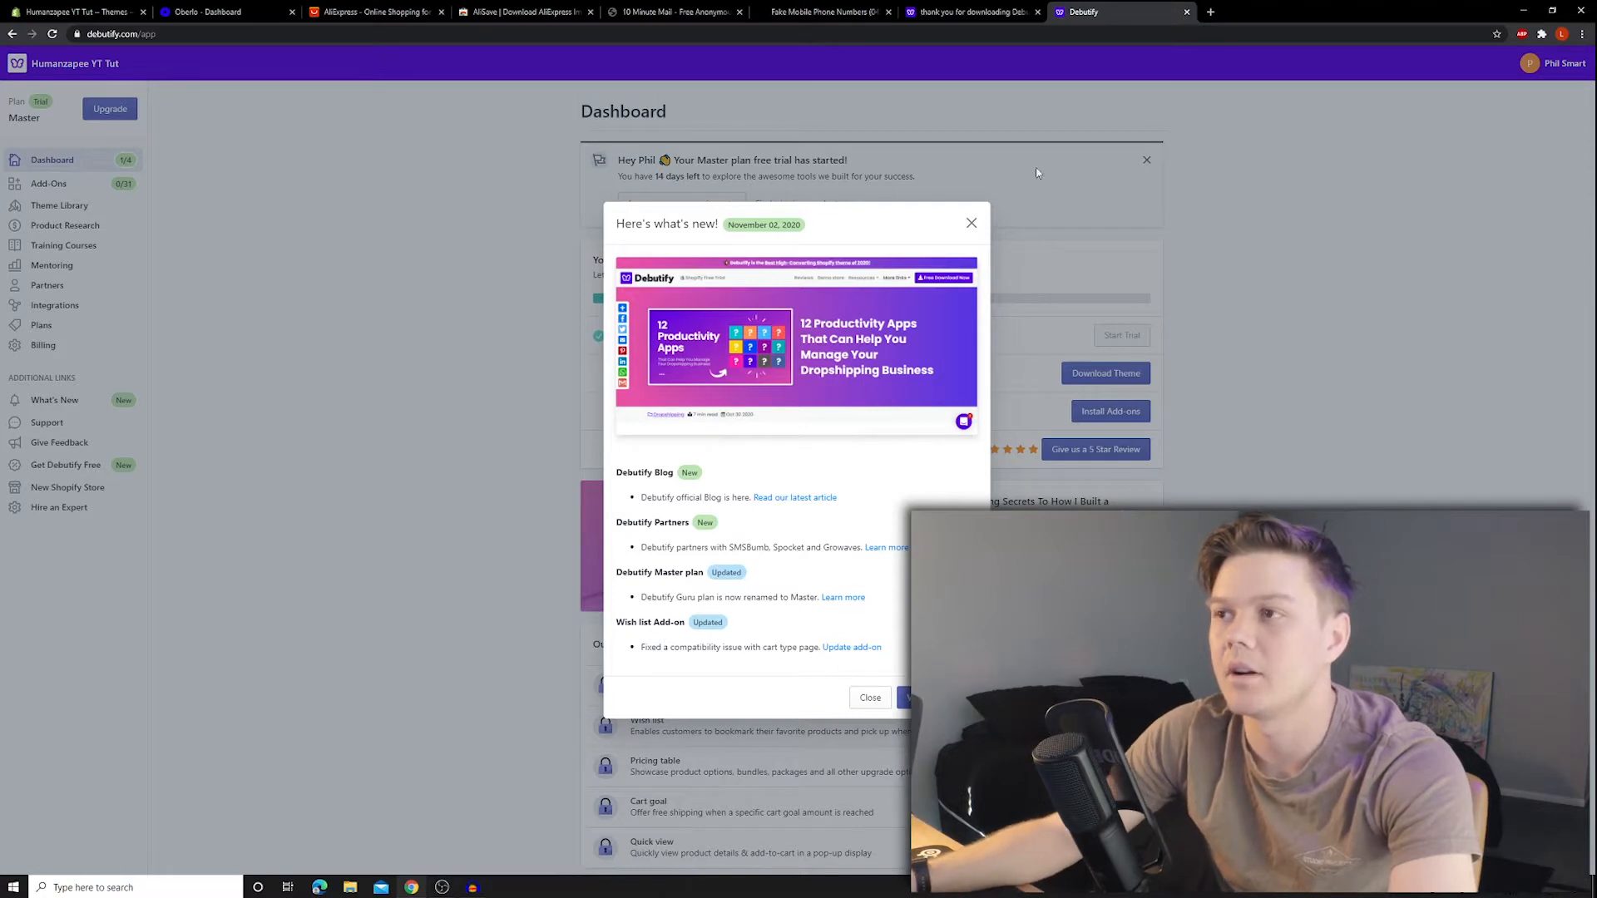
# - Dismiss What's new, add Debutify 2.0.2 to the theme library, and return to Shopify Themes
pyautogui.click(971, 226)
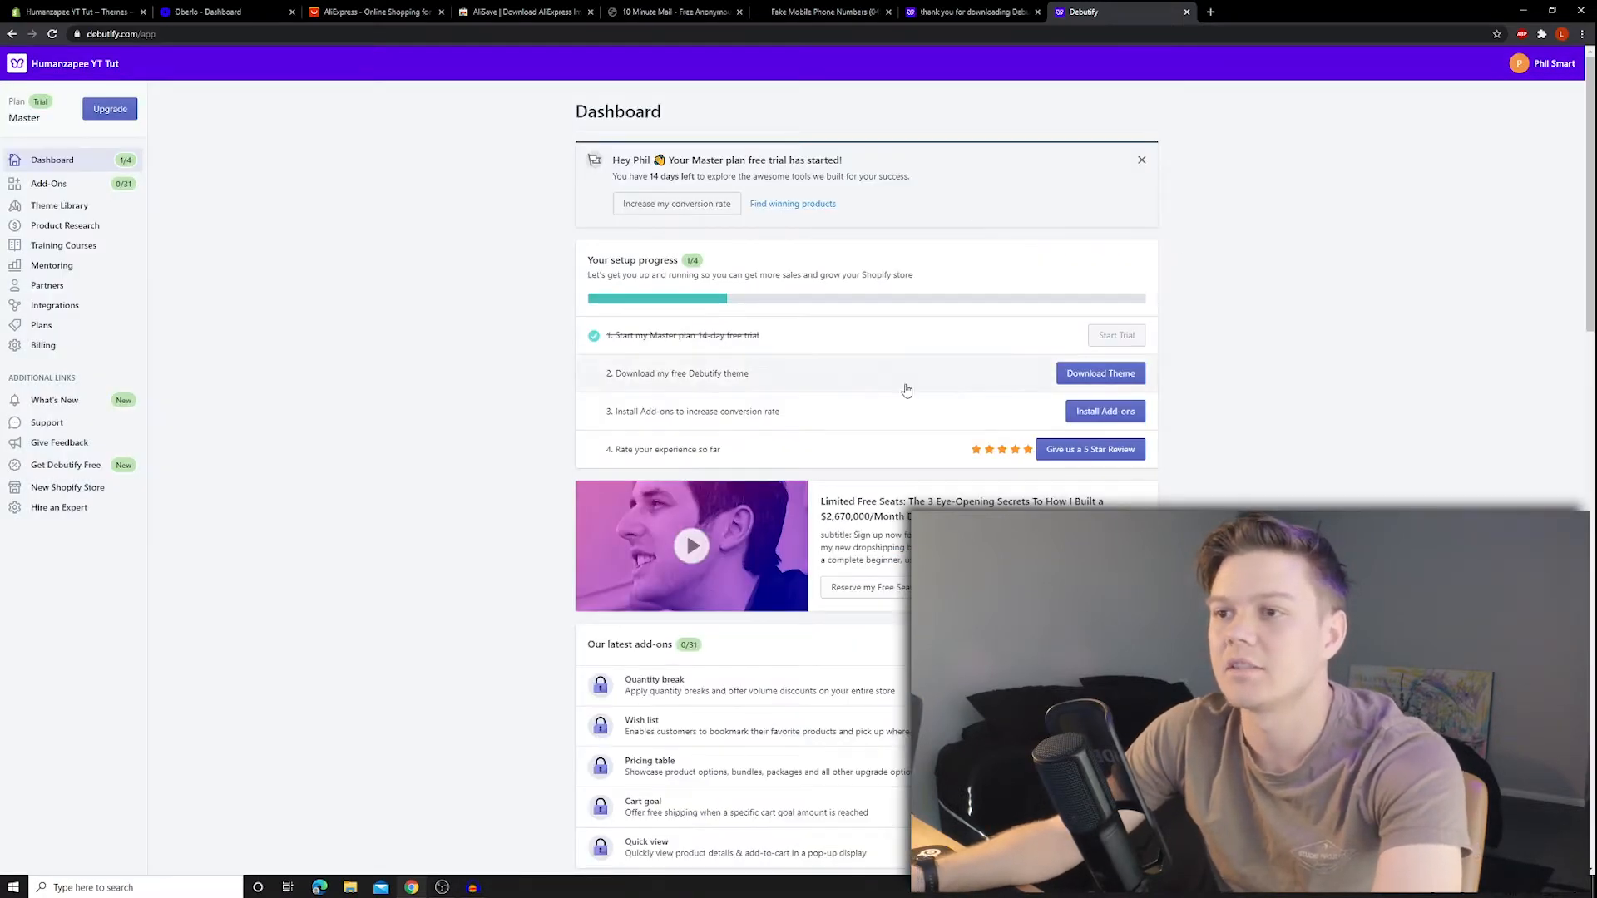
pyautogui.click(1095, 381)
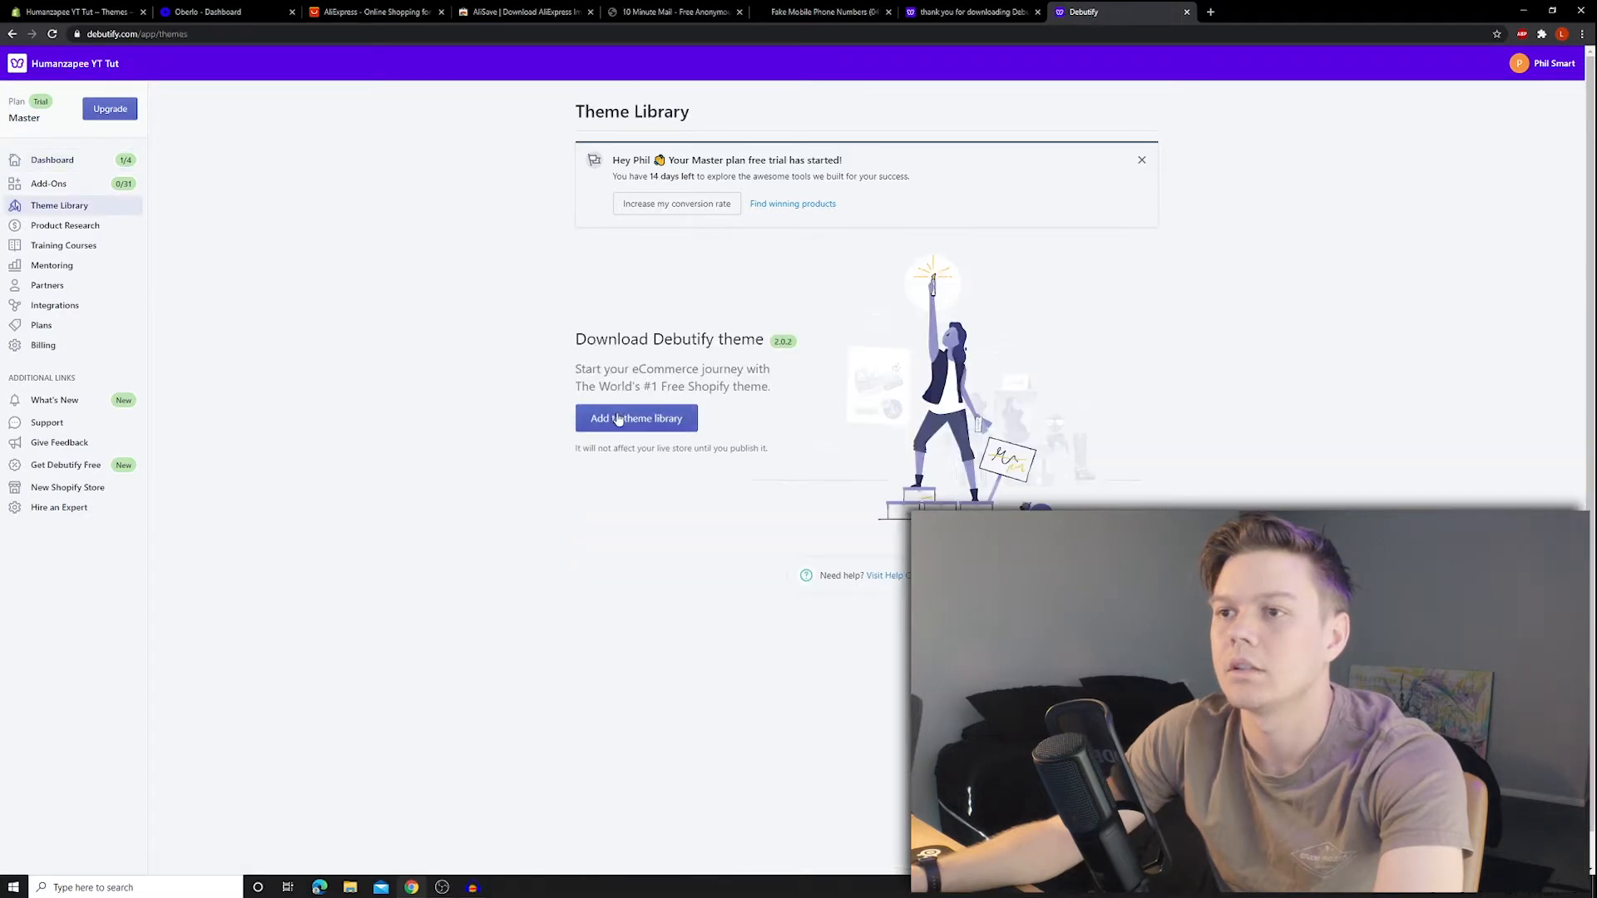
pyautogui.click(622, 418)
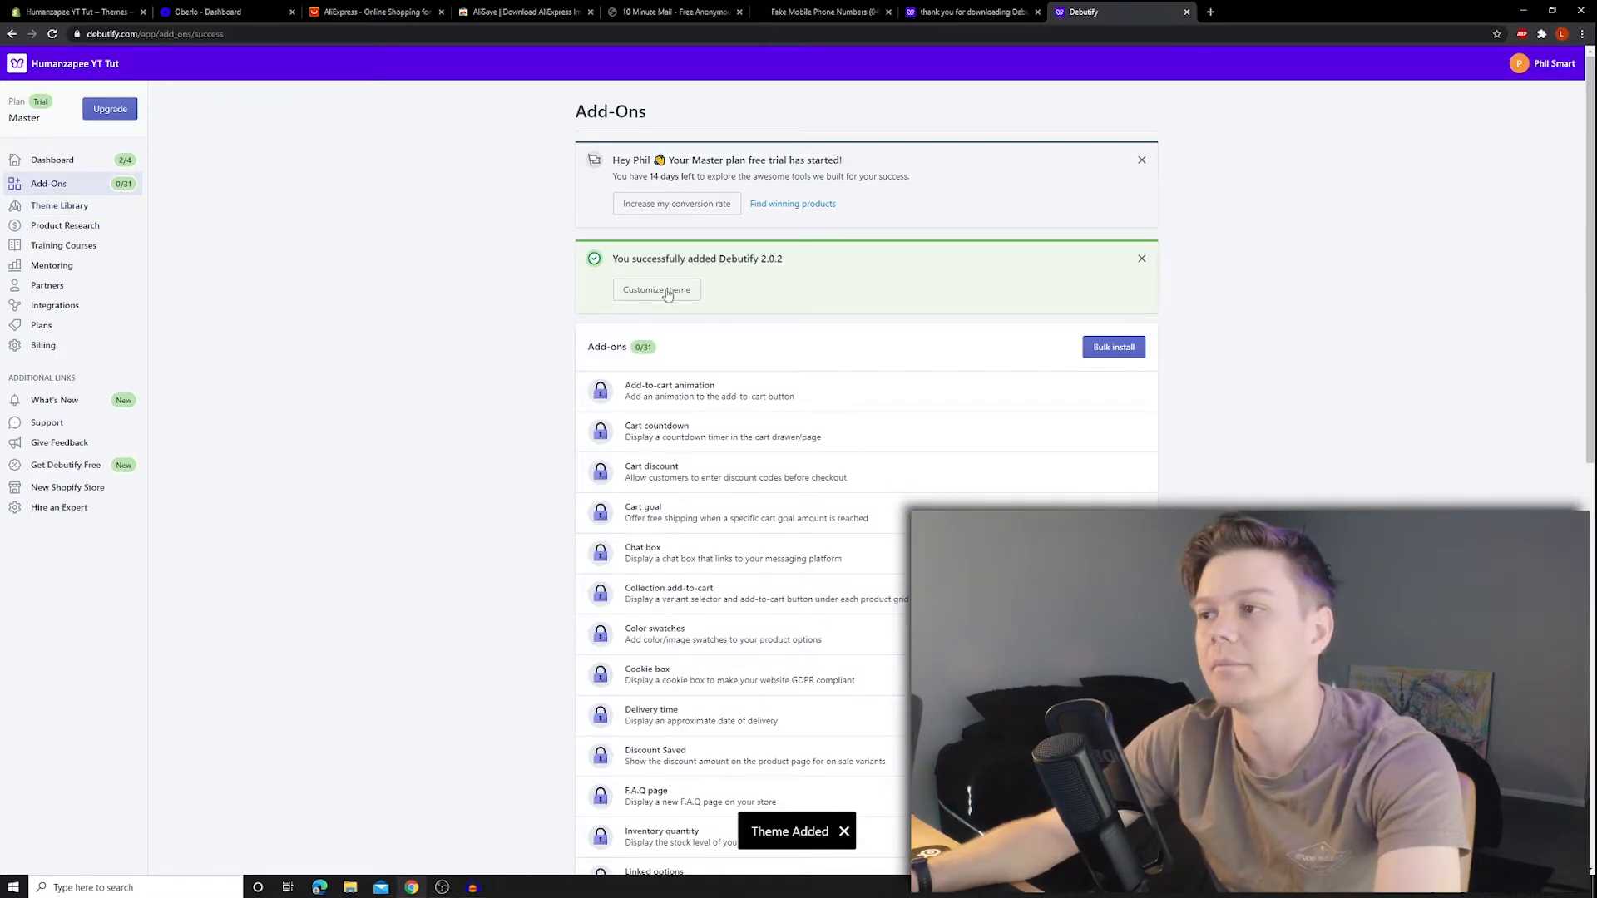
pyautogui.scroll(-2, 485, 410)
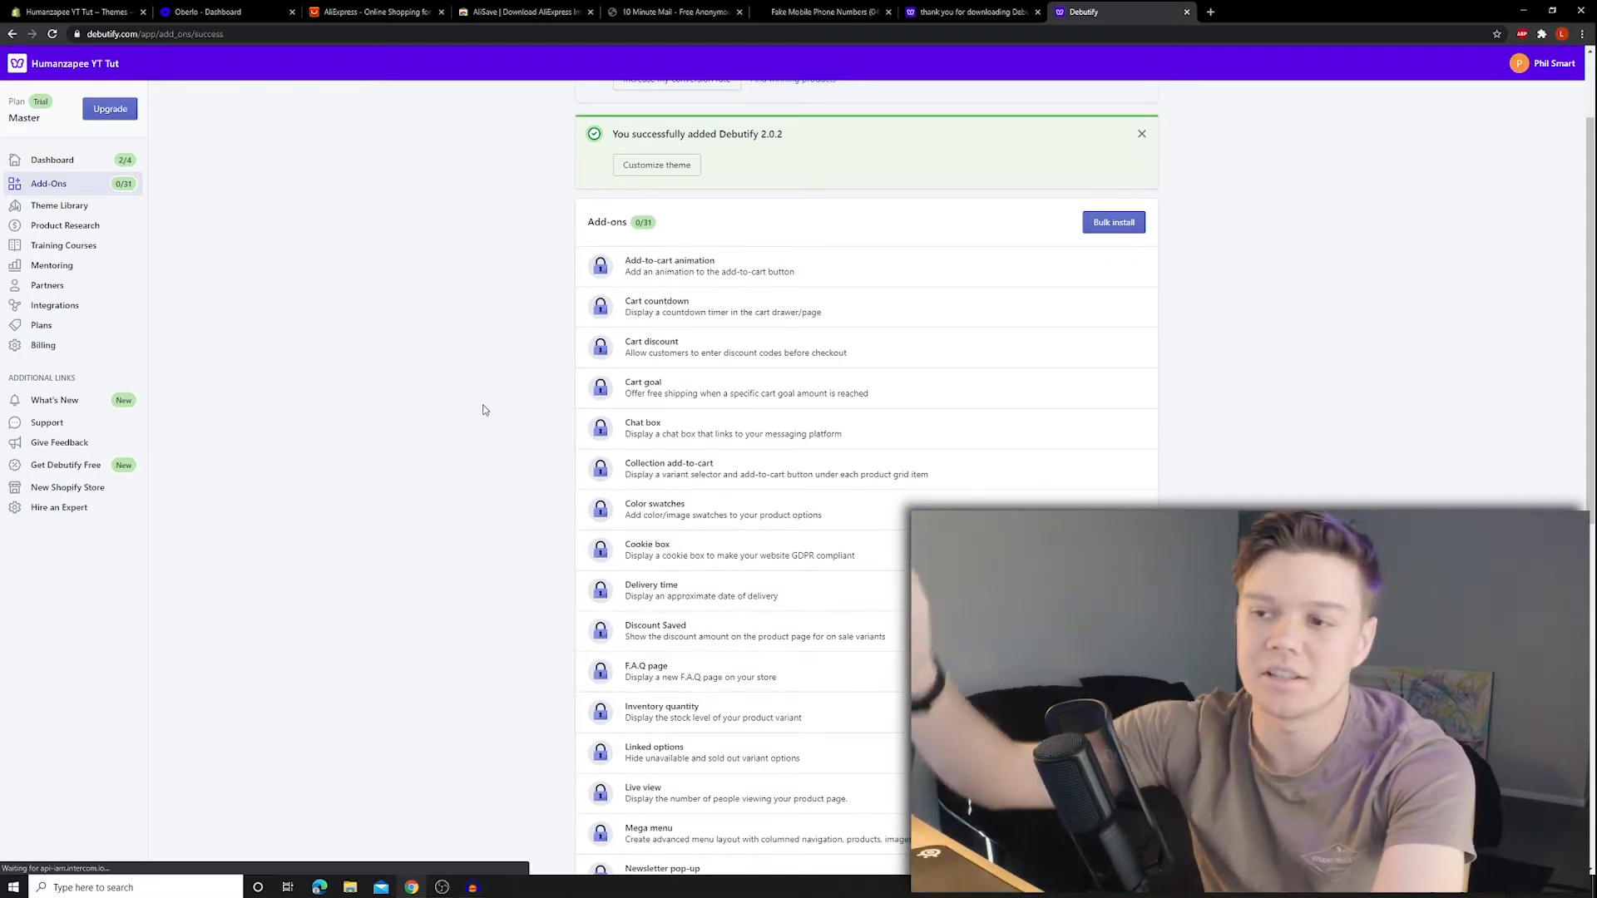
pyautogui.scroll(-9, 490, 398)
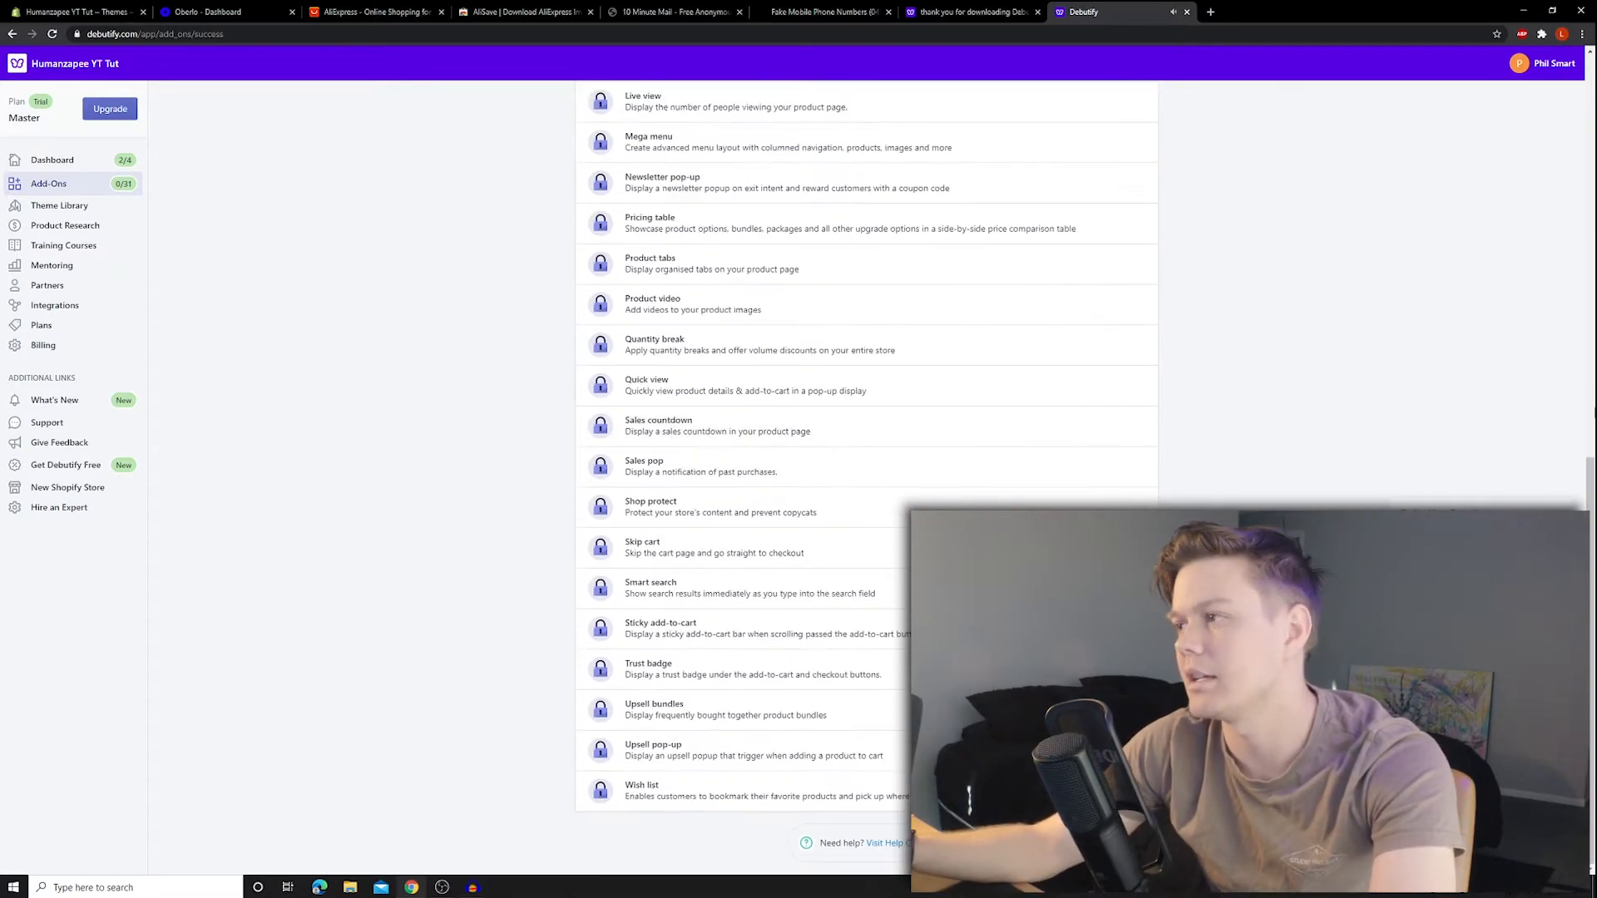
pyautogui.moveTo(1590, 468); pyautogui.dragTo(1588, 11)
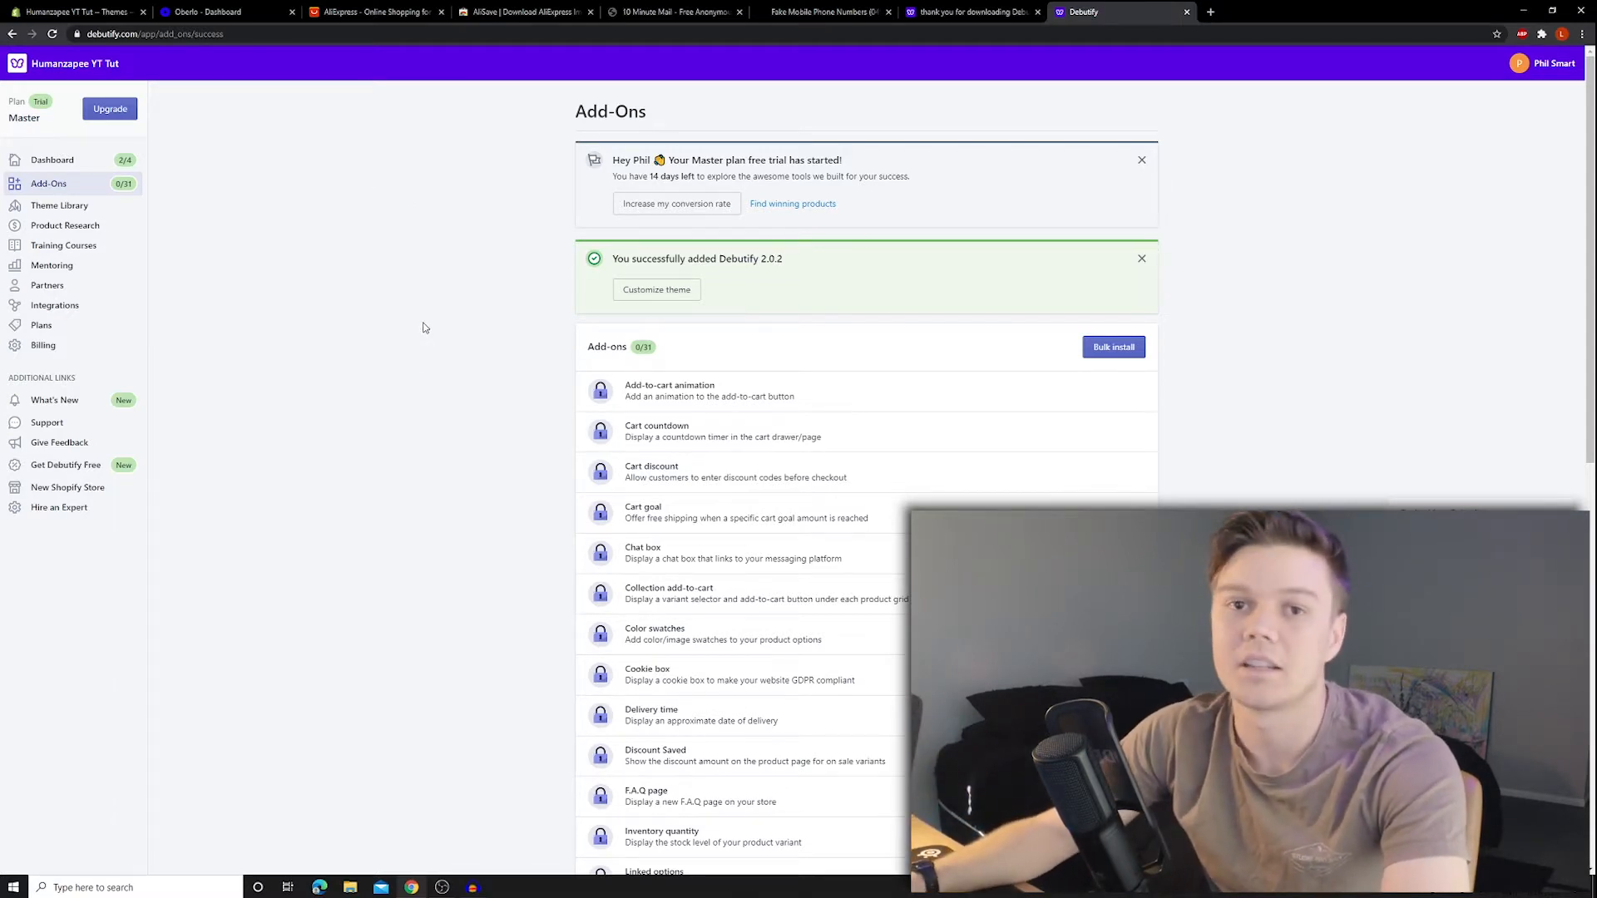
pyautogui.hotkey('ctrl', '1')
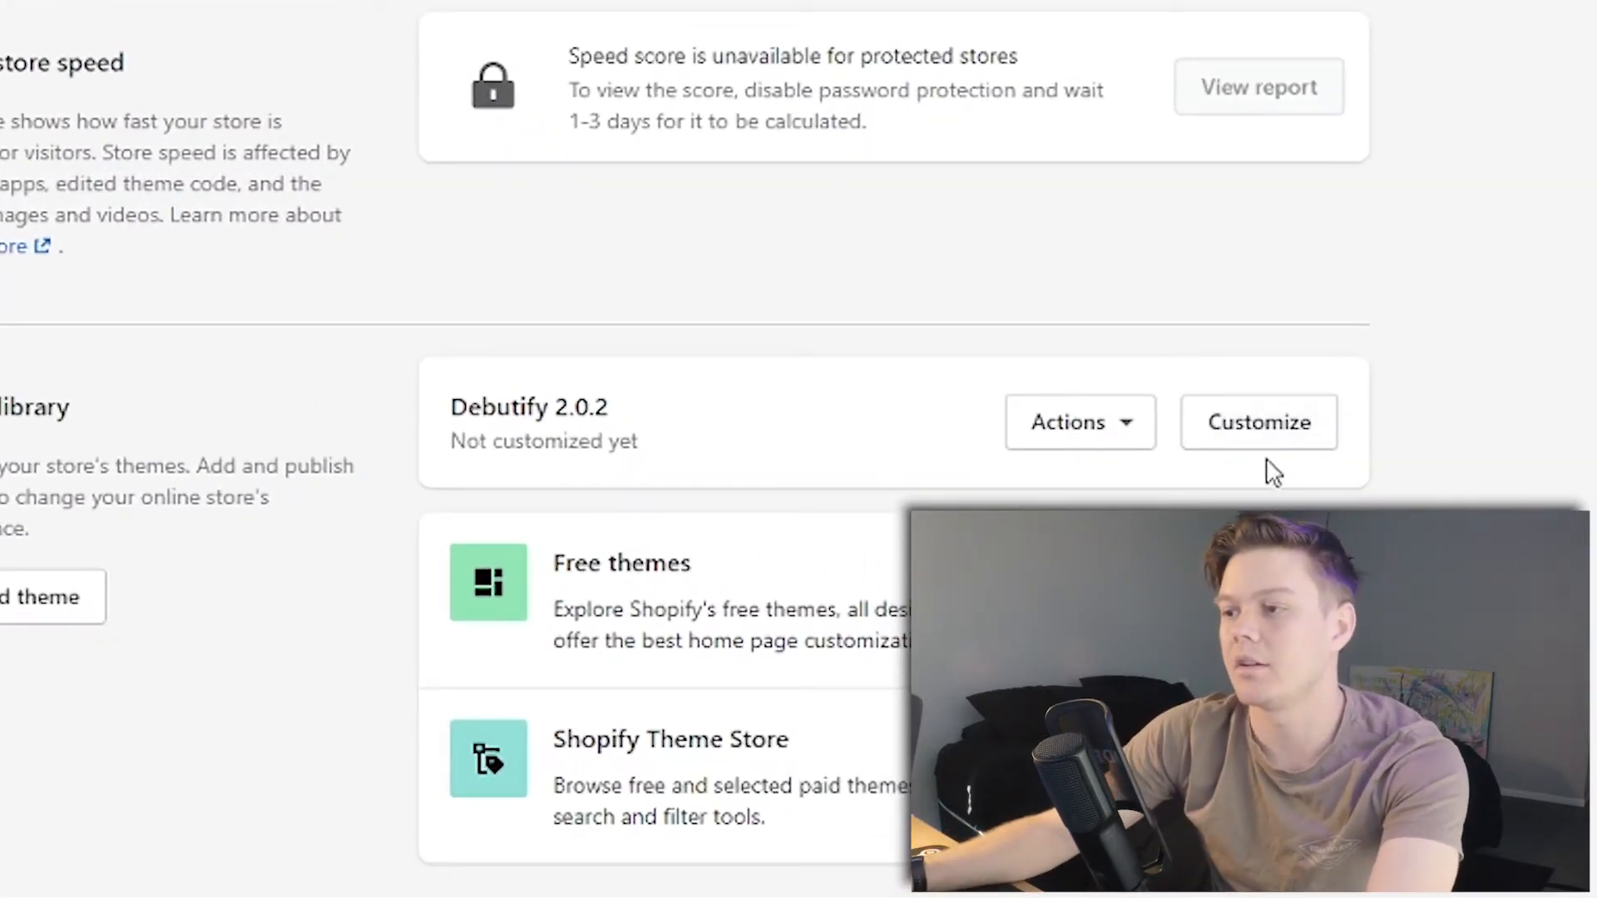
# - Publish Debutify 2.0.2 from its Actions menu to make it the live theme
pyautogui.click(1131, 425)
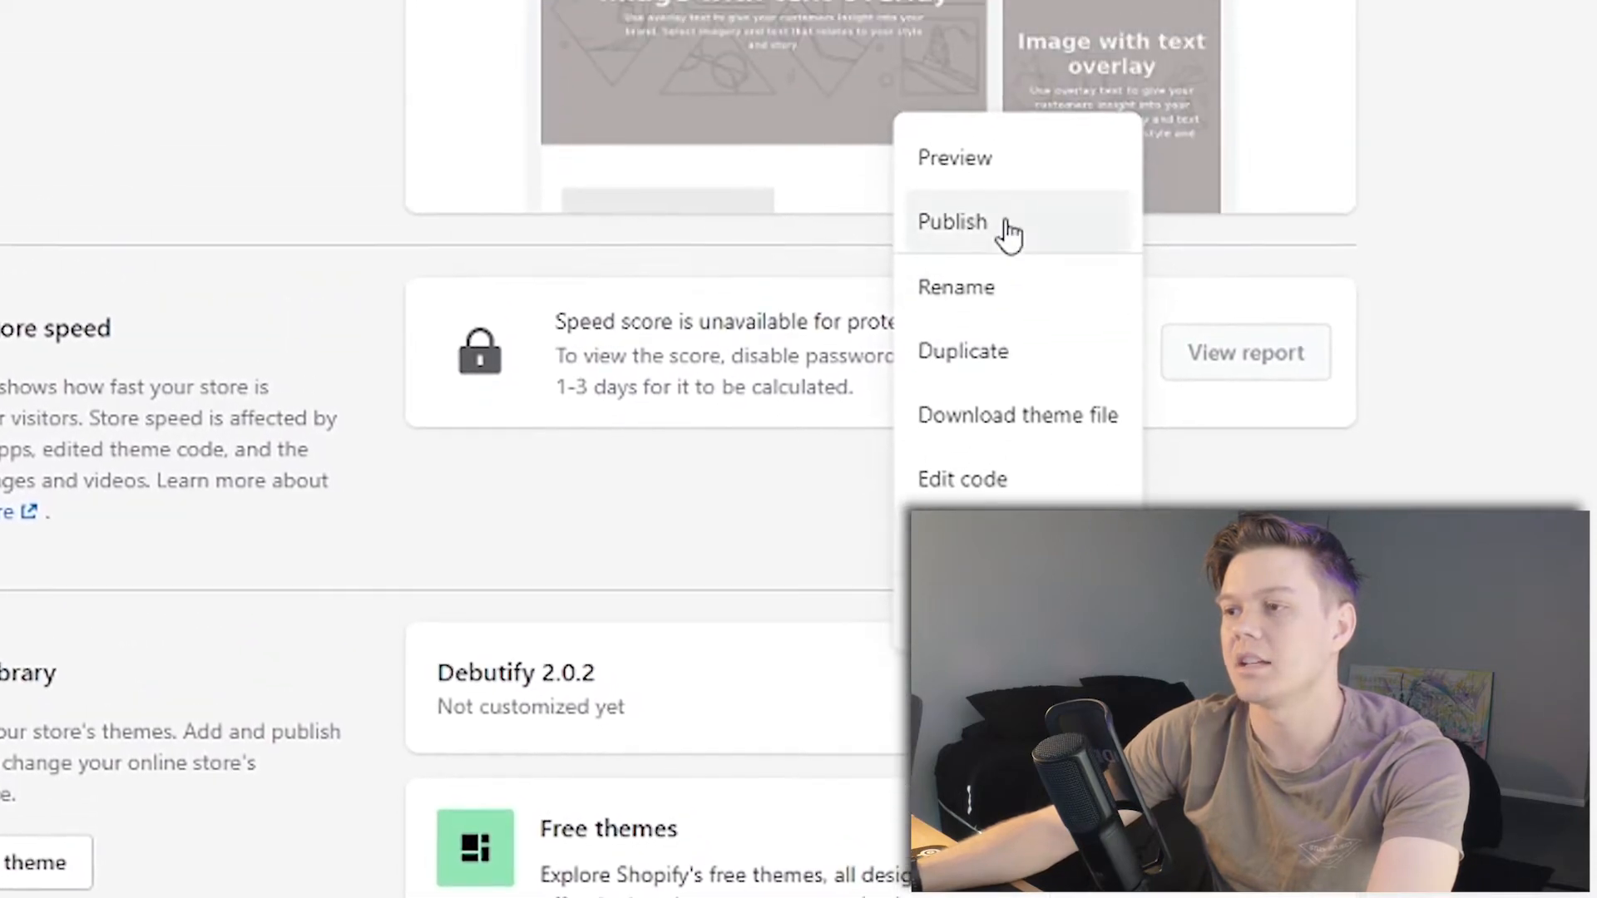
pyautogui.click(1014, 50)
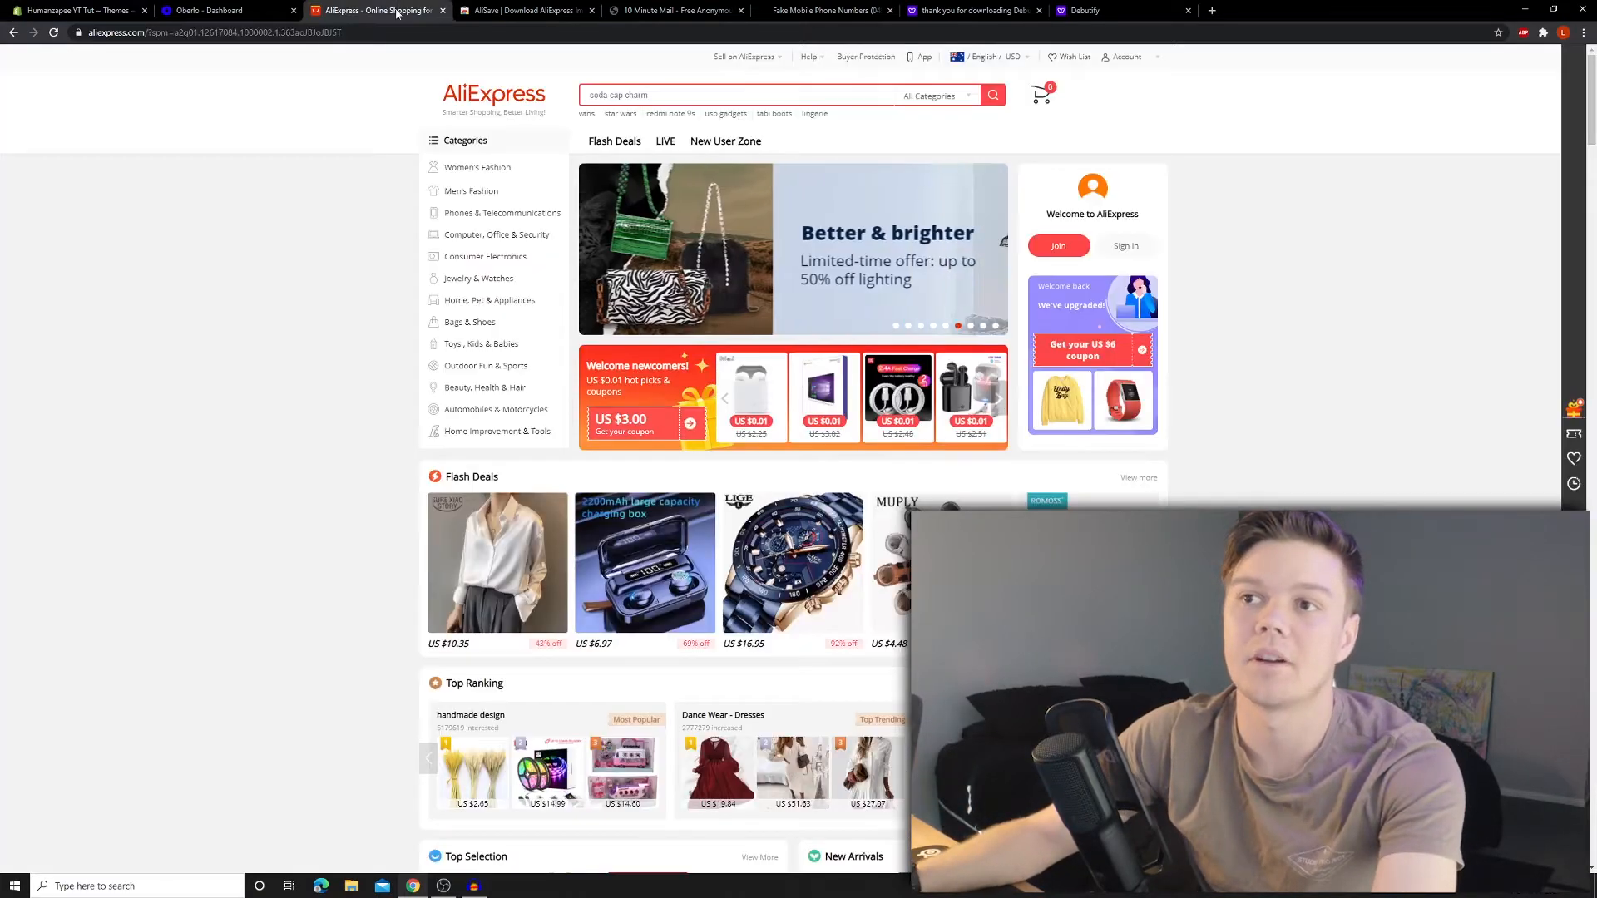
# - Open the Calendar Watch product page on AliExpress
pyautogui.click(374, 10)
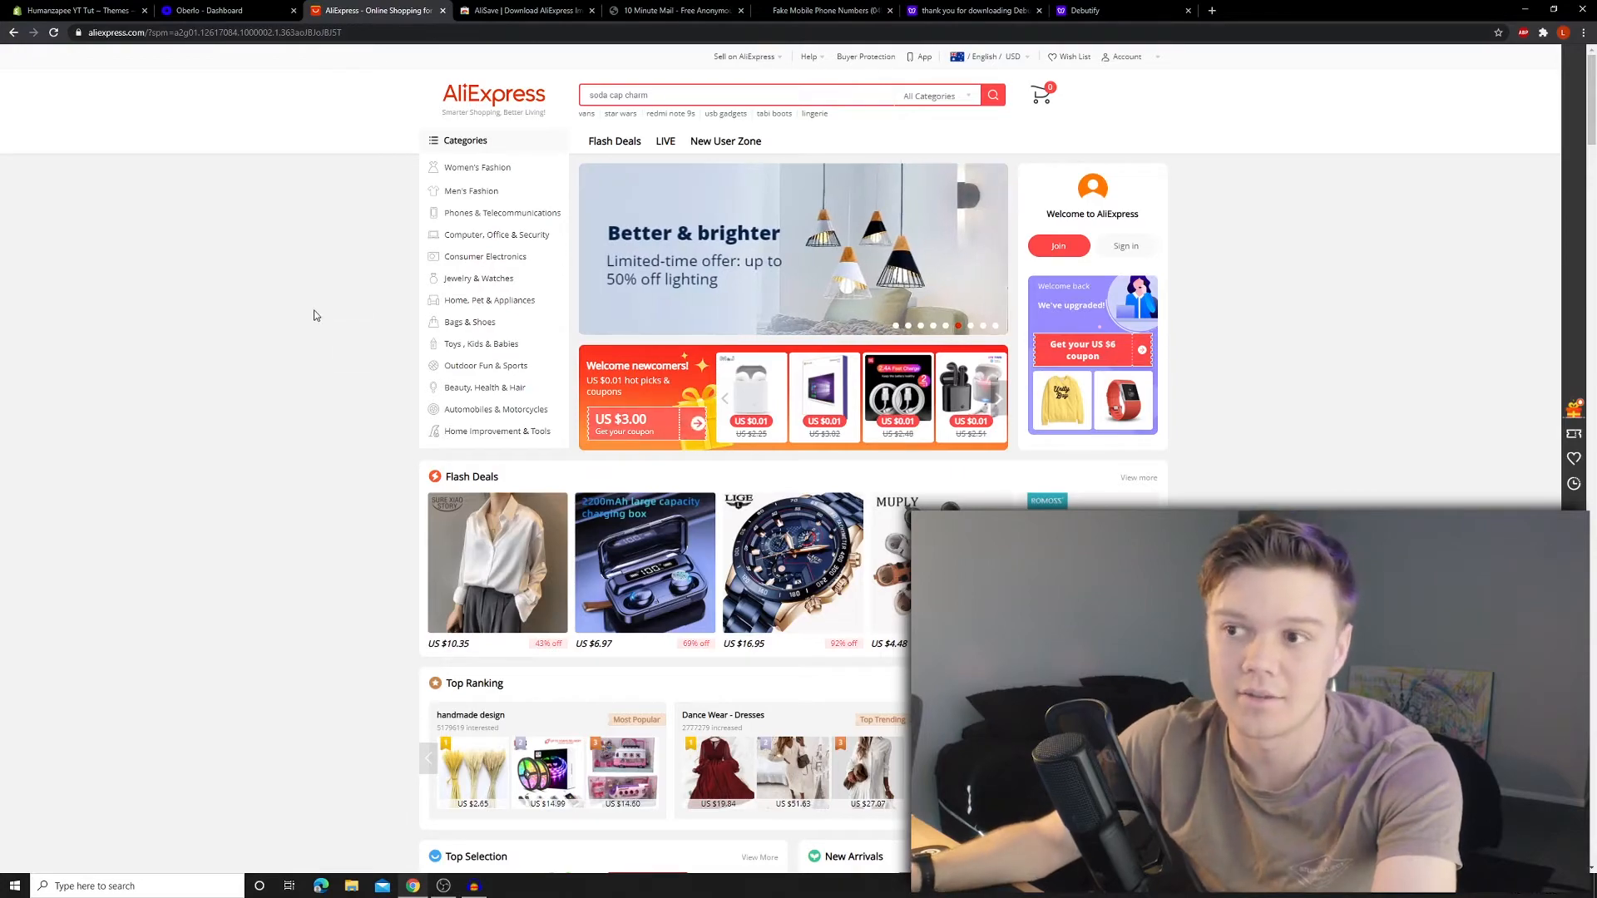
pyautogui.scroll(-8, 1255, 321)
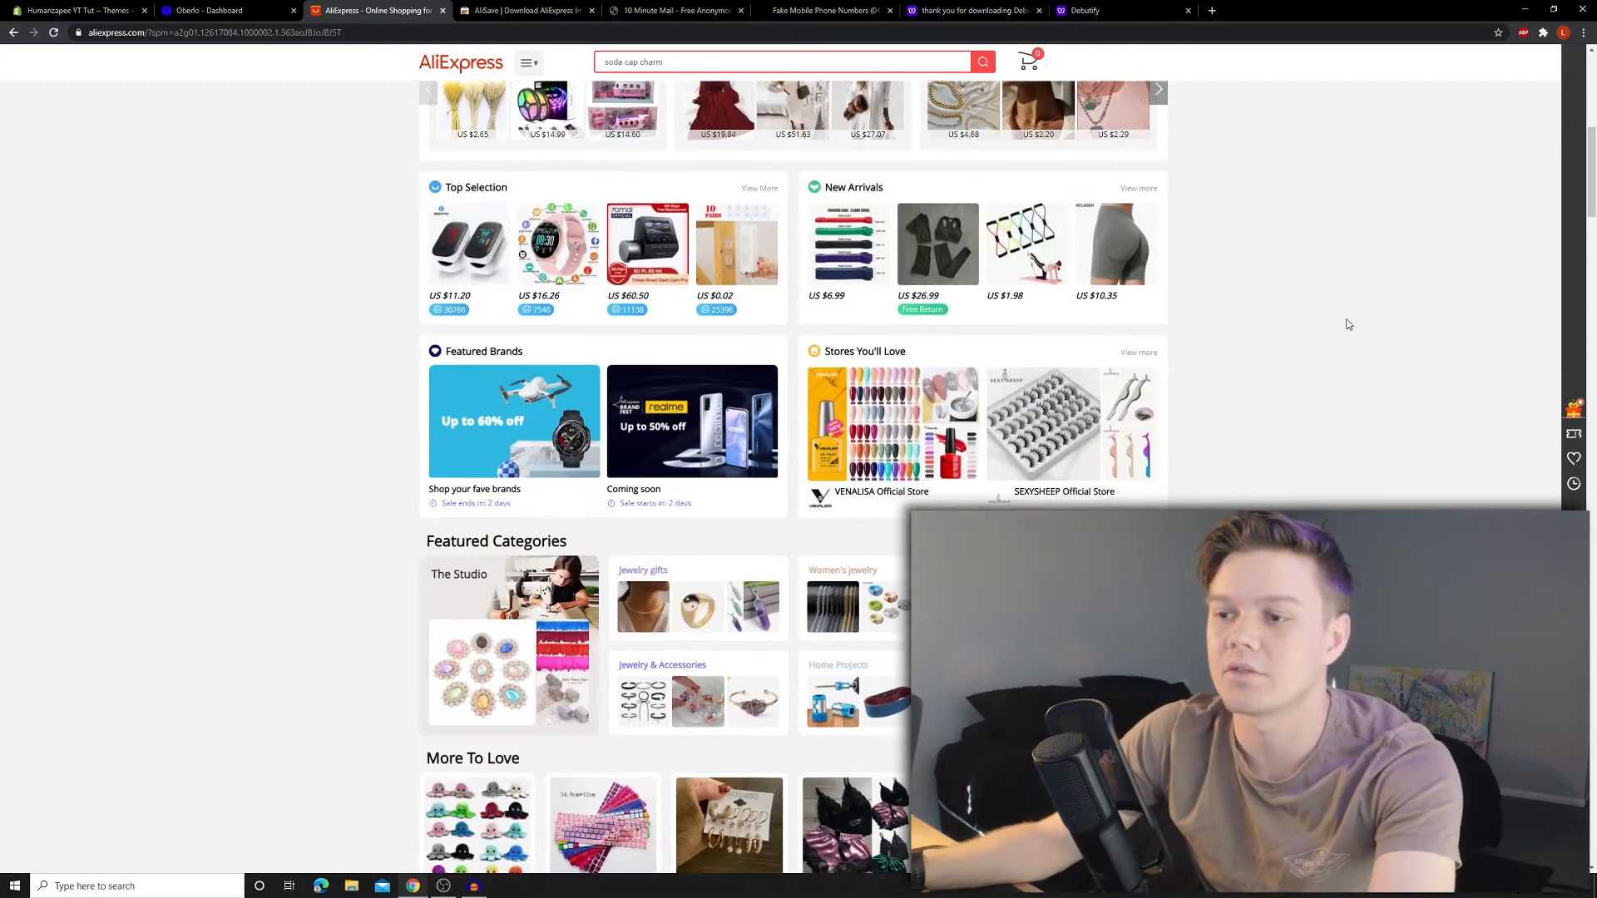
pyautogui.scroll(-6, 1356, 321)
pyautogui.scroll(-2, 1368, 312)
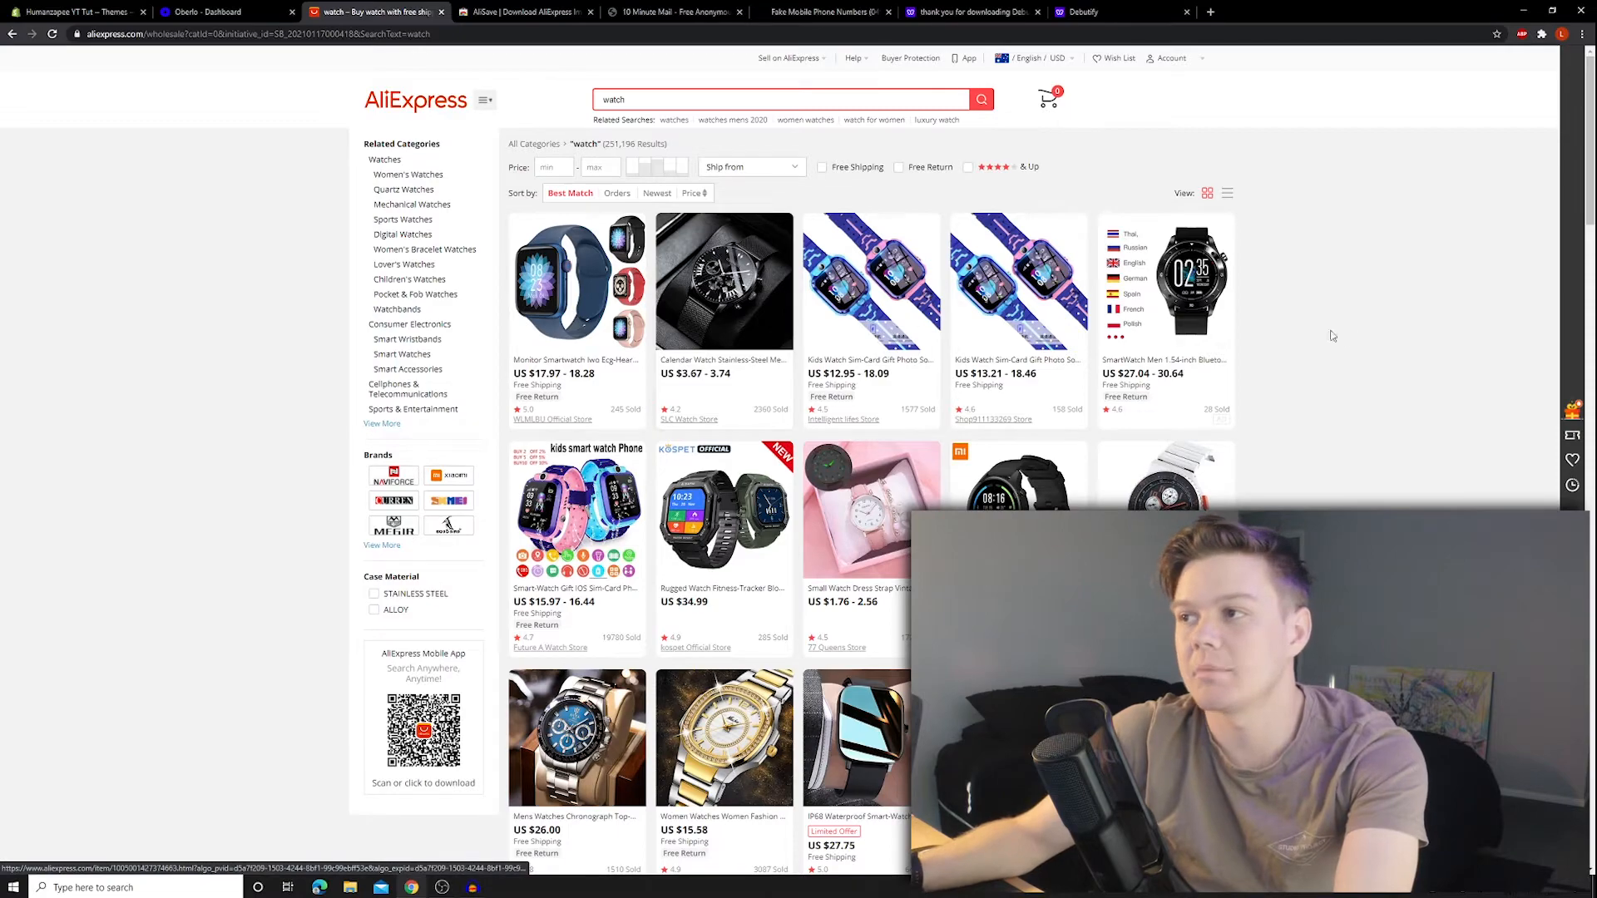
pyautogui.click(749, 331)
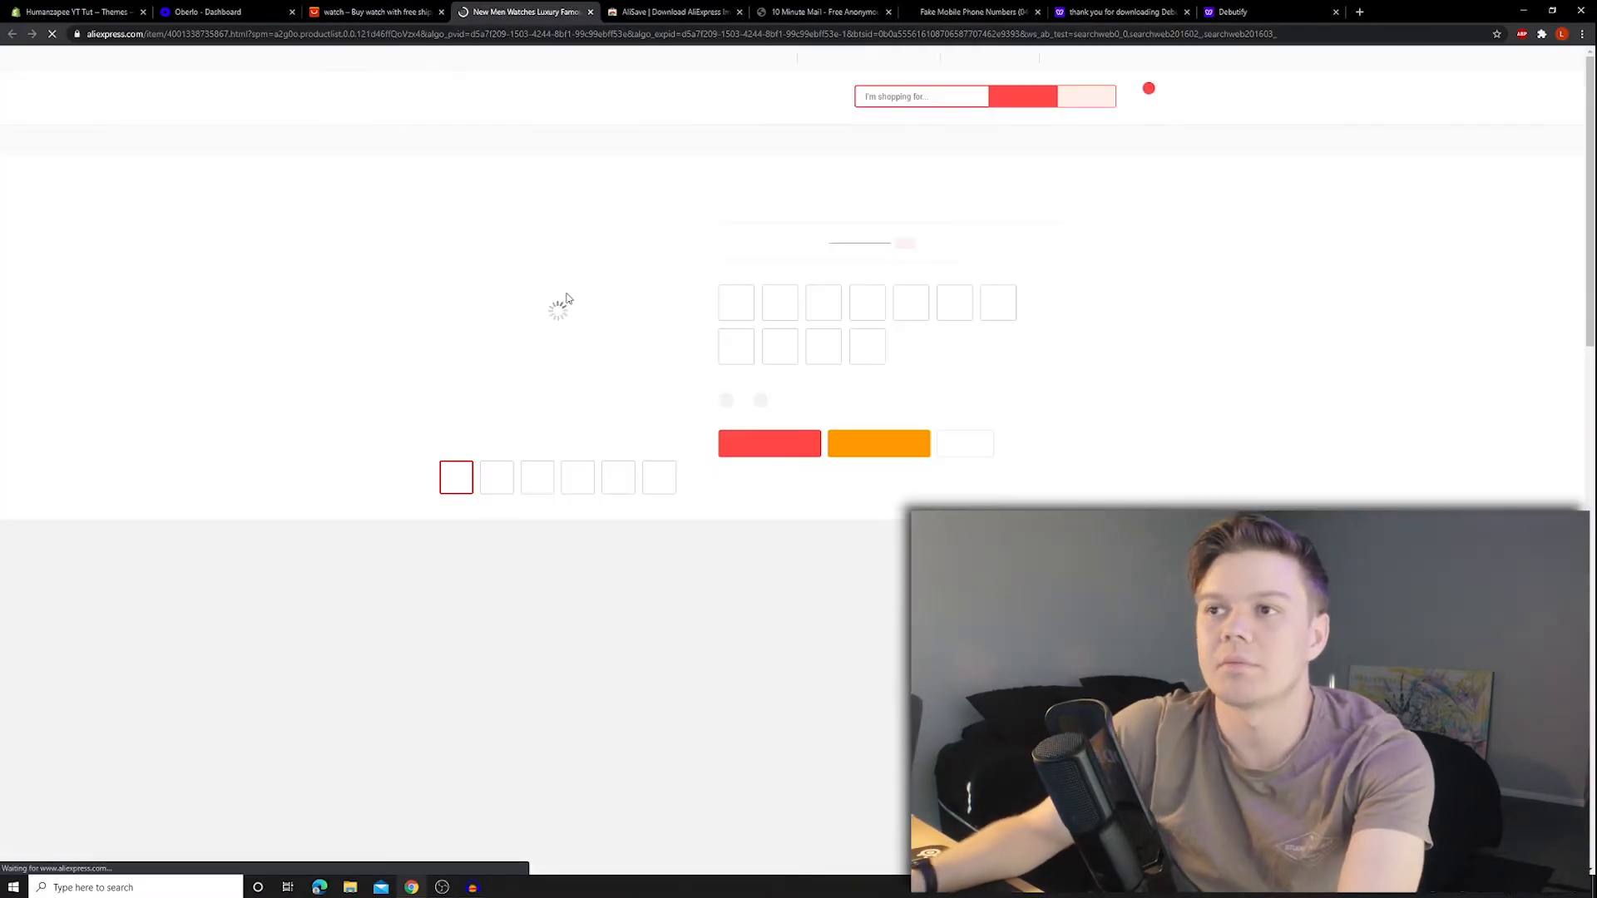
pyautogui.moveTo(1590, 174); pyautogui.dragTo(1591, 70)
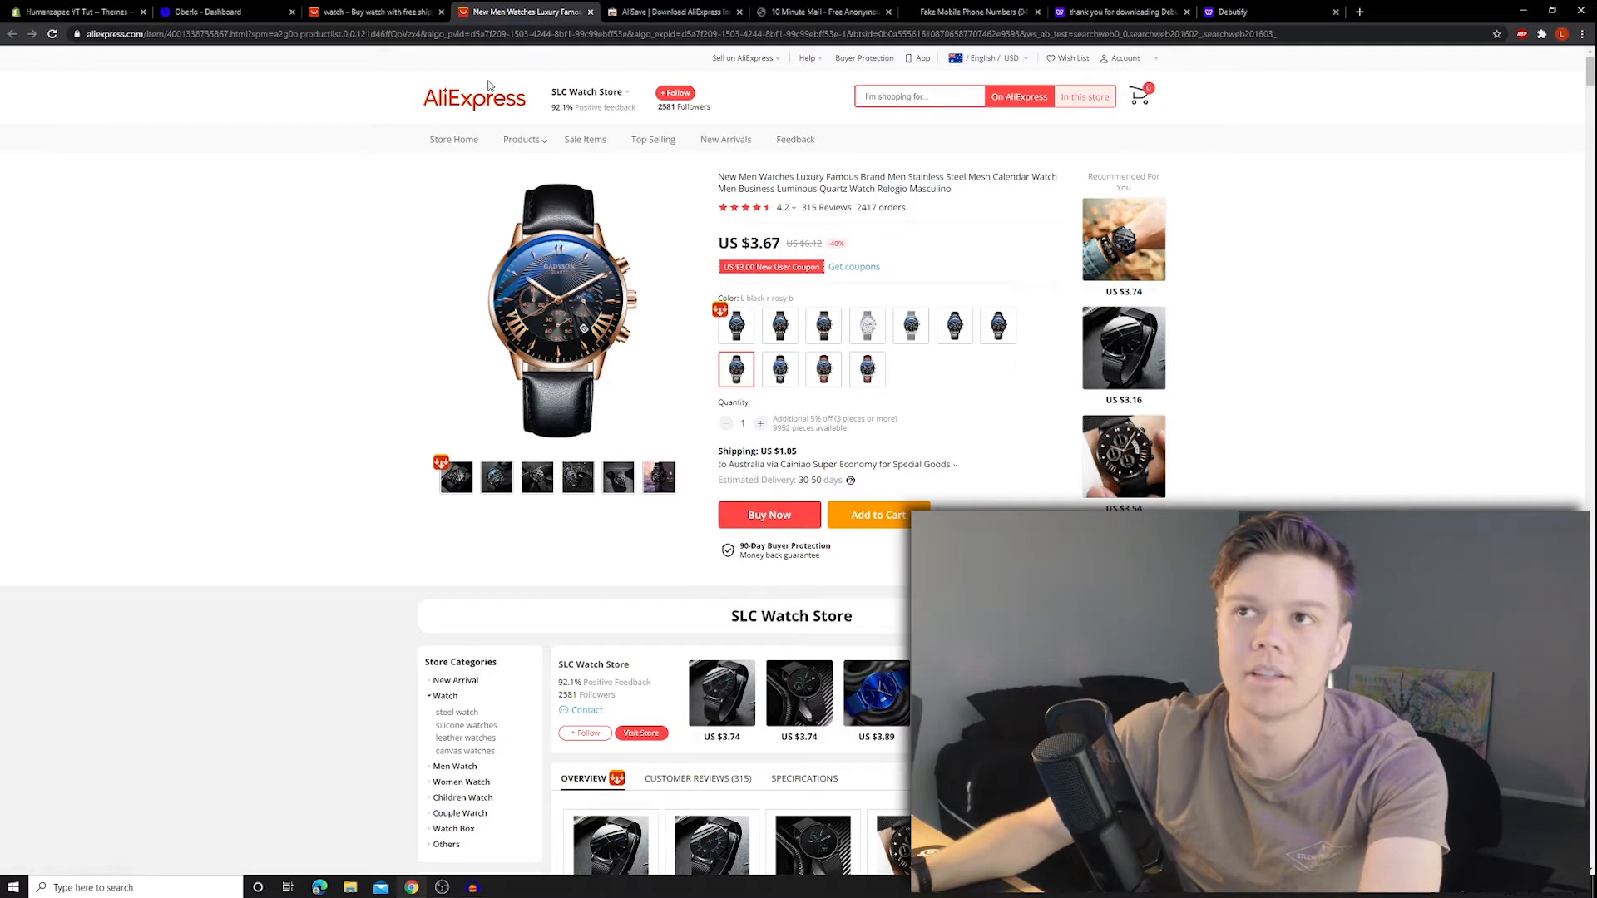
# - Copy the watch page's URL and go to Oberlo's Import List
pyautogui.click(423, 35)
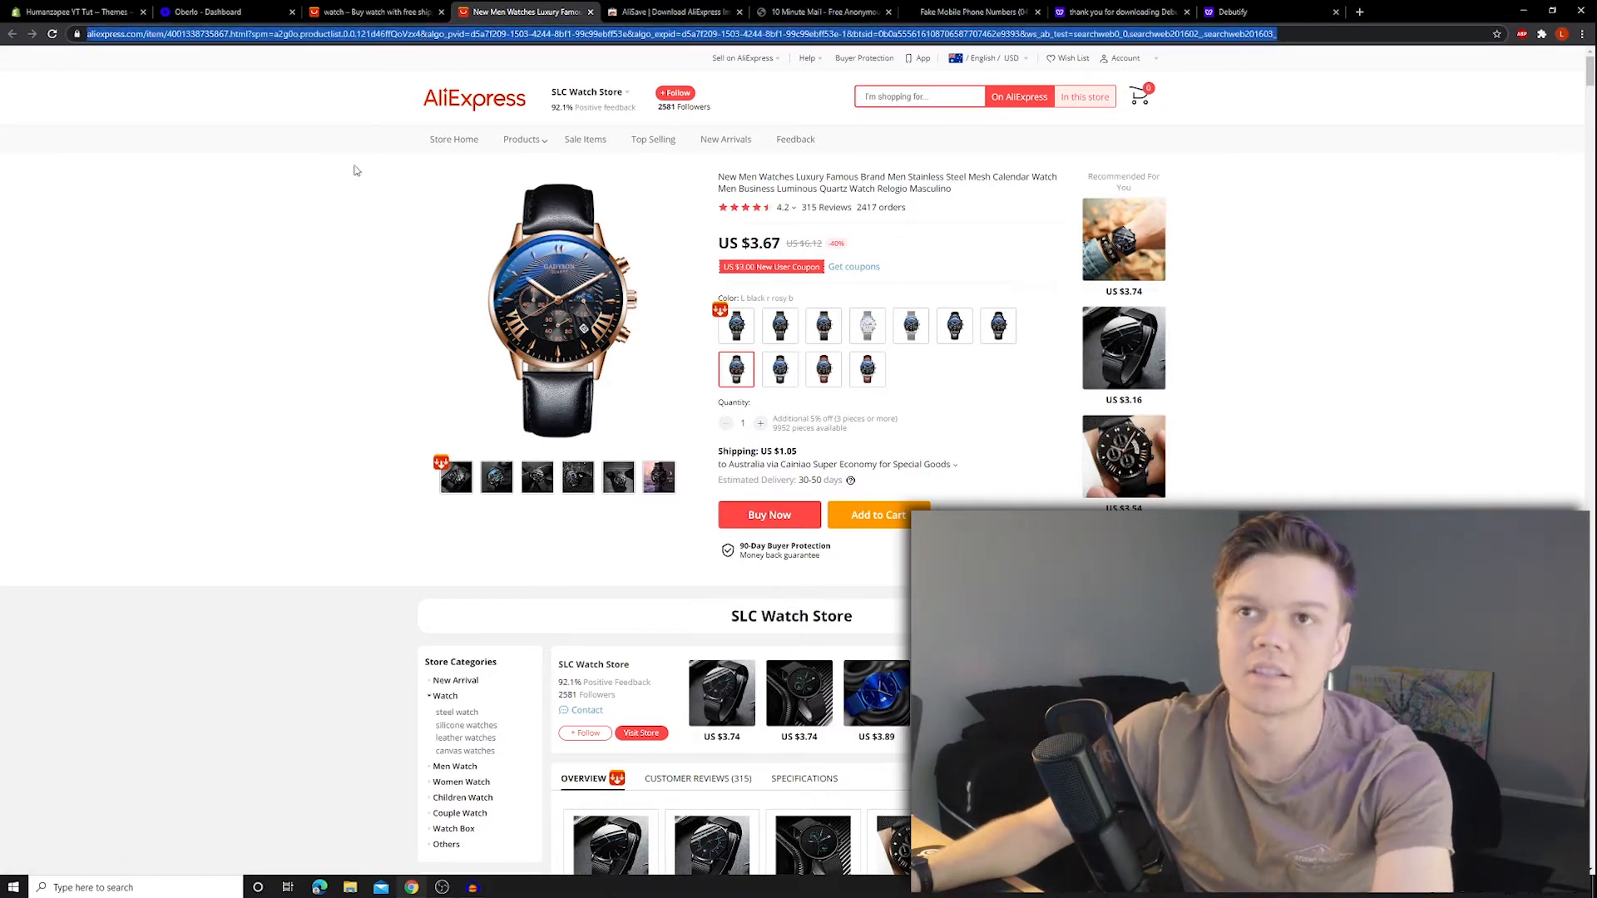
pyautogui.click(260, 250)
pyautogui.click(241, 12)
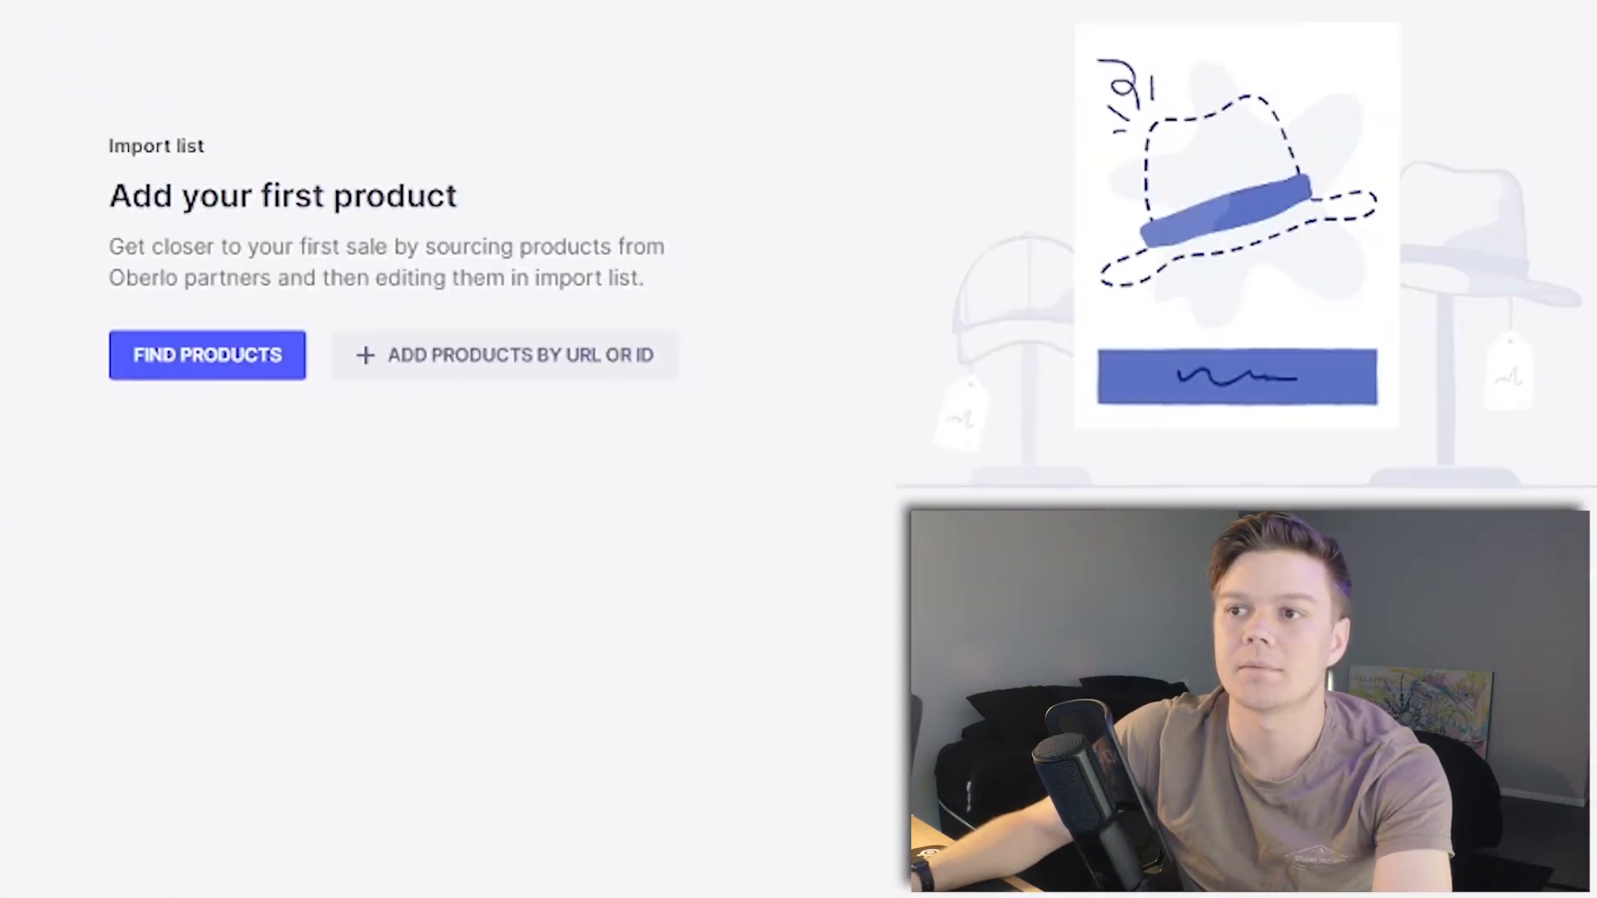
# - Add the watch to the import list by its AliExpress URL and delete its description
pyautogui.click(480, 388)
pyautogui.click(428, 124)
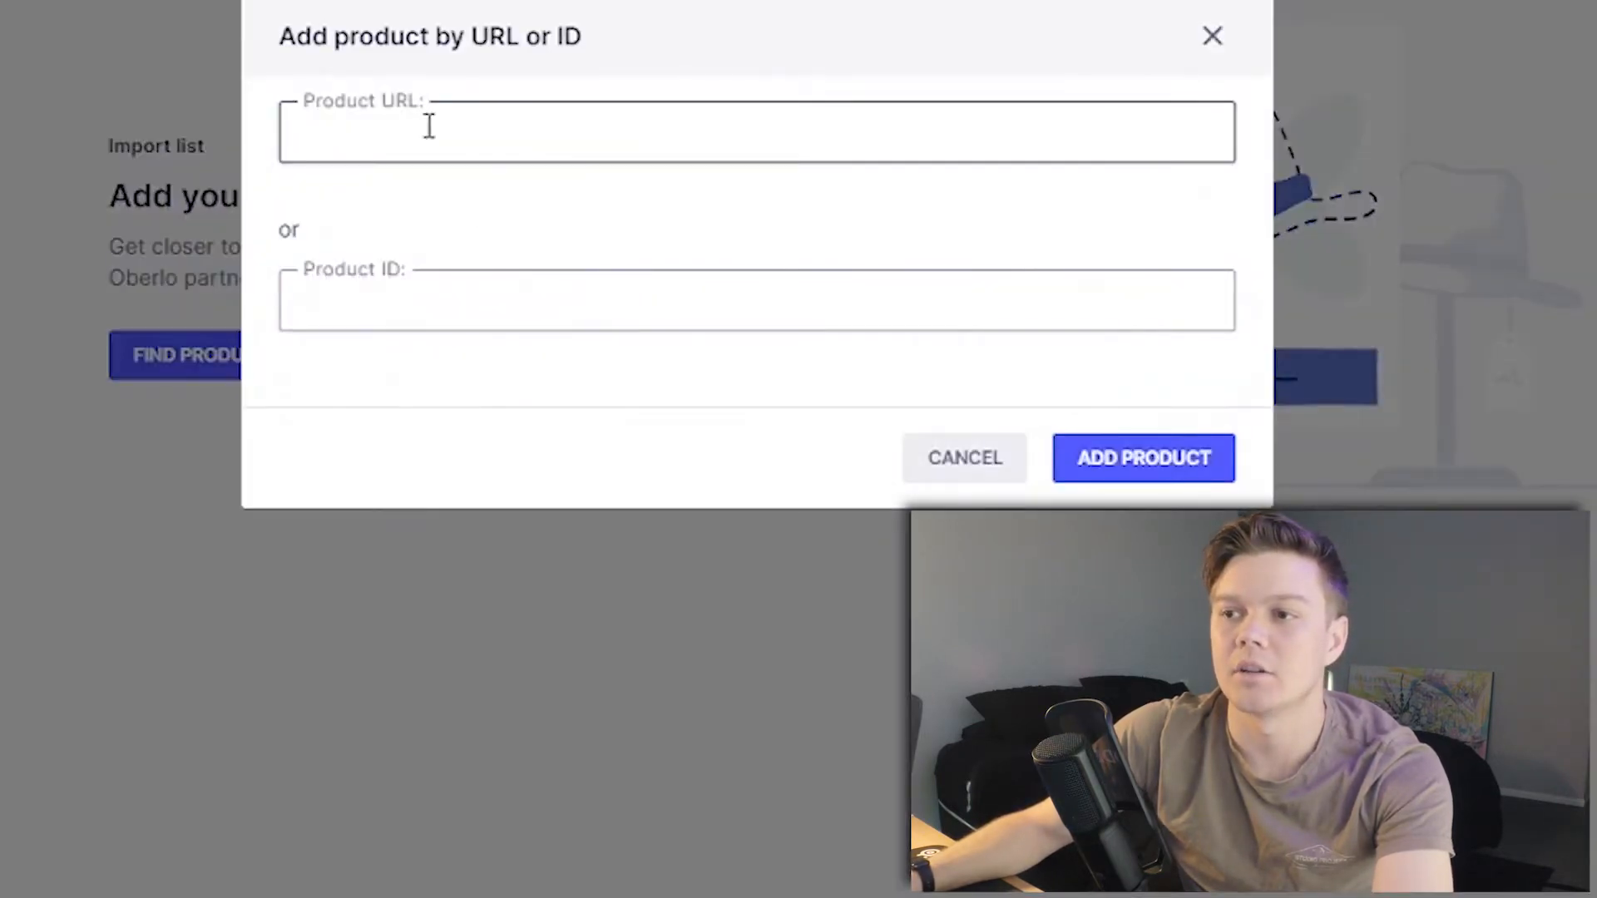
pyautogui.hotkey('ctrl', 'v')
pyautogui.click(1081, 458)
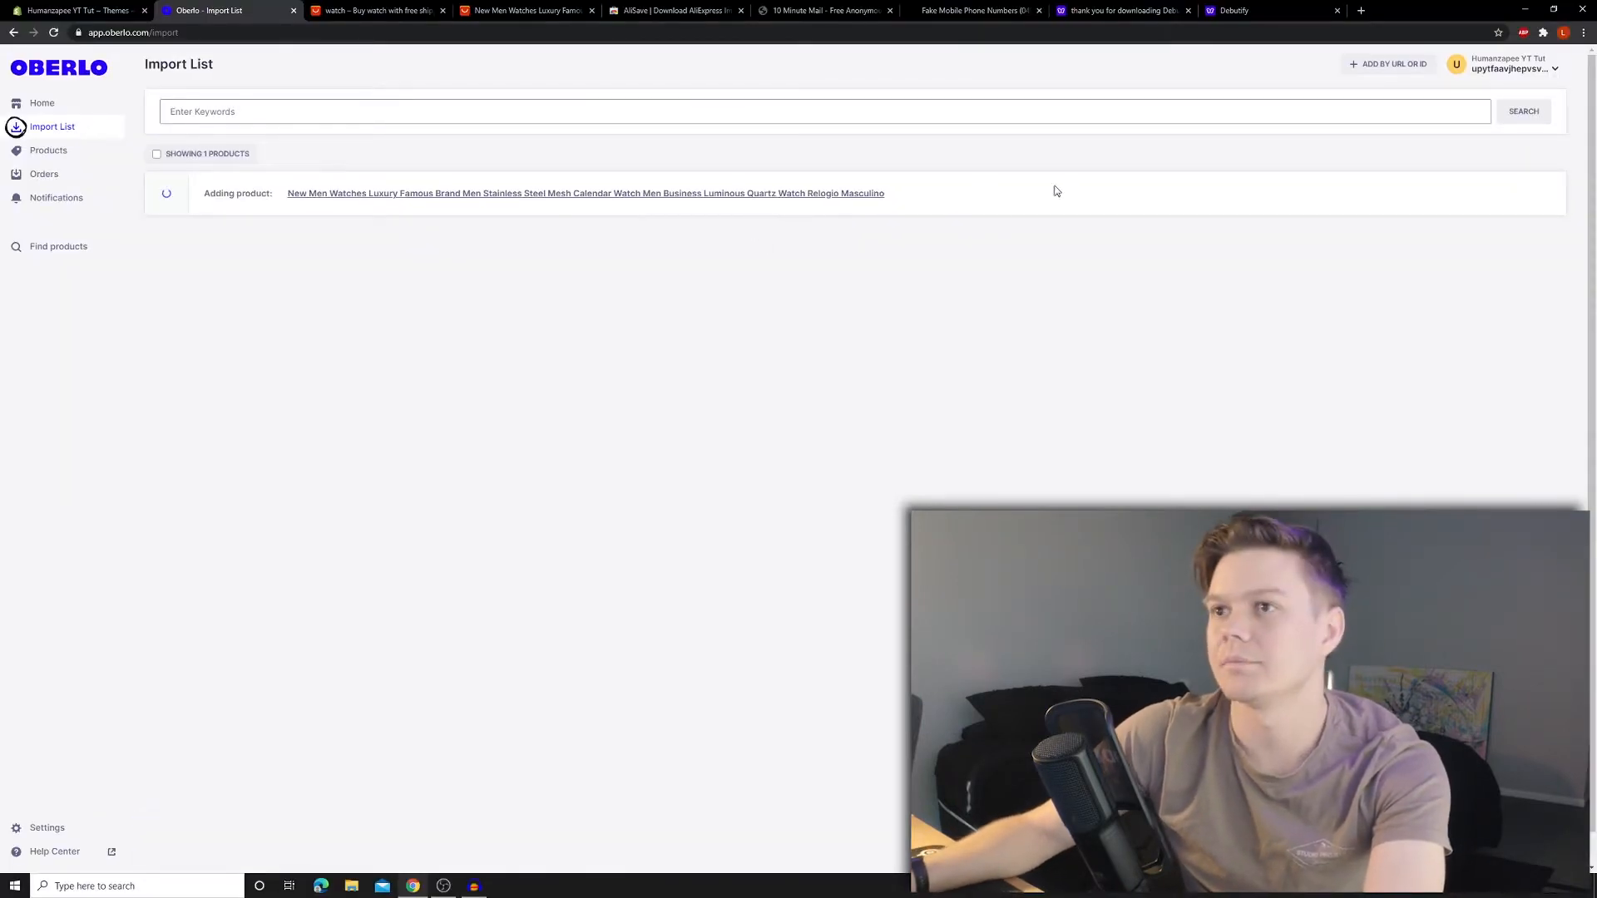
pyautogui.click(301, 202)
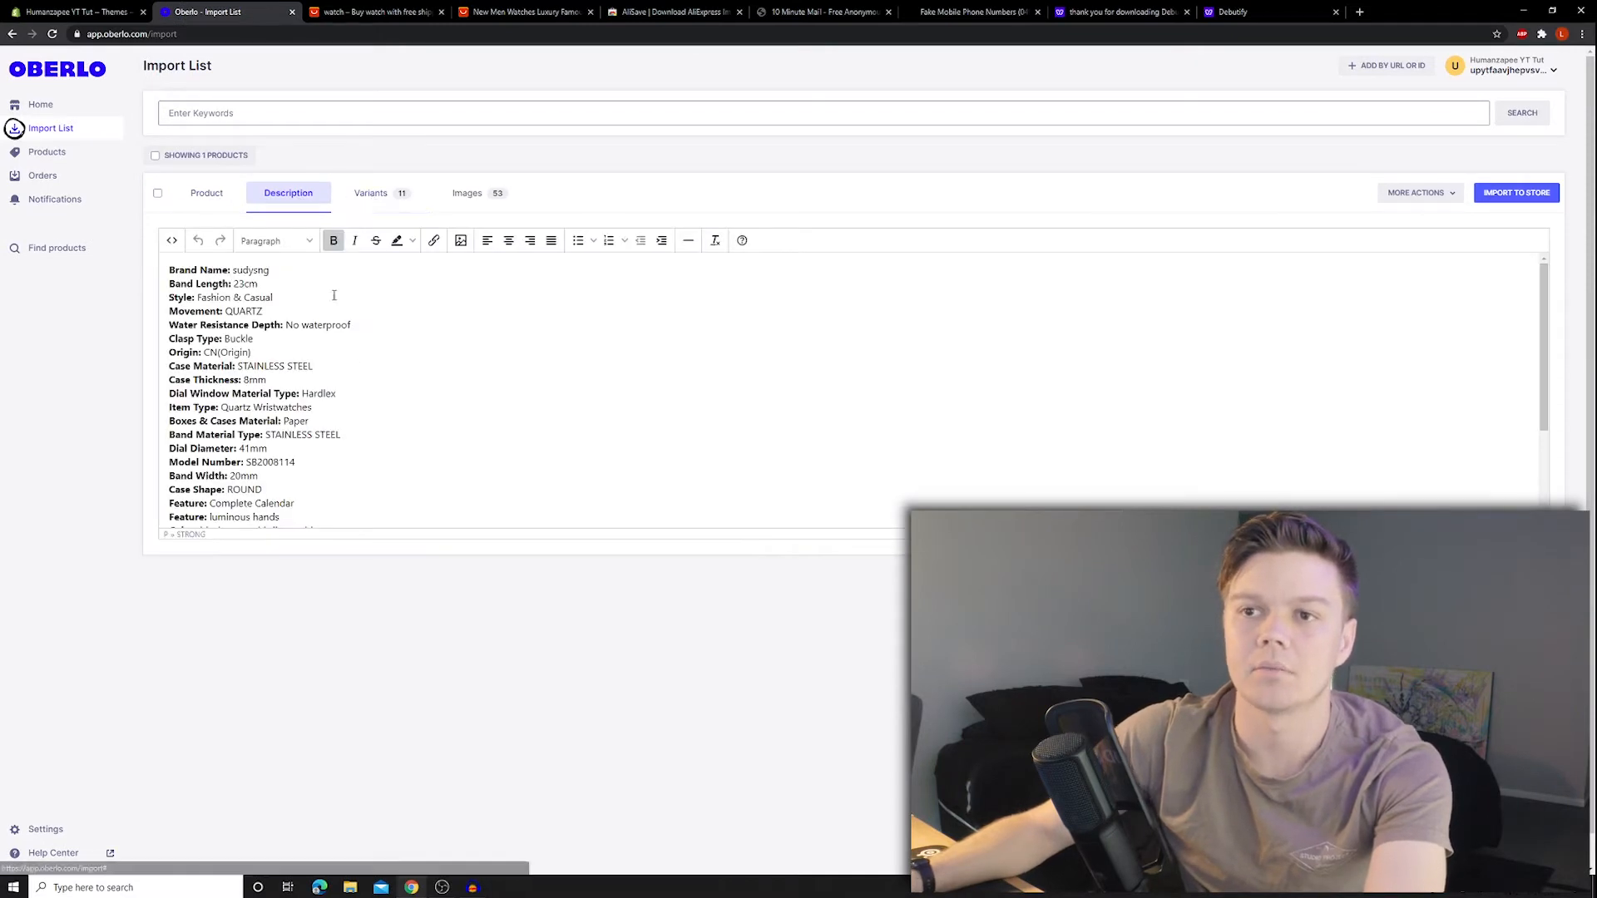
pyautogui.scroll(-5, 339, 506)
pyautogui.moveTo(325, 489); pyautogui.dragTo(154, 201)
pyautogui.press('BackSpace')
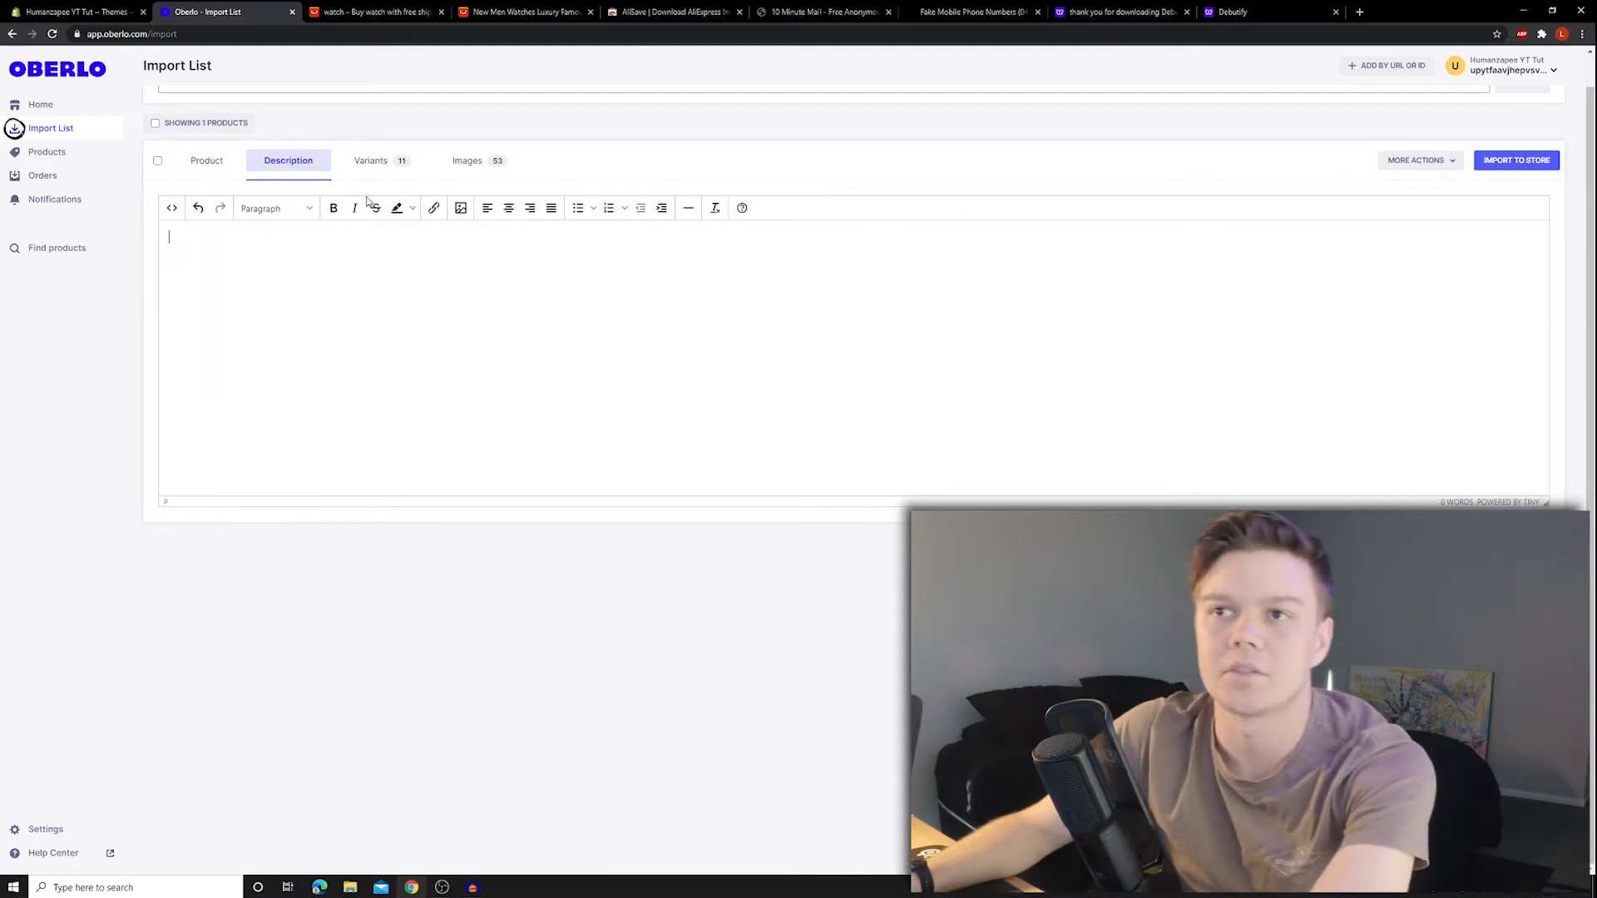
# - Price all 11 variants at 49.99 with a 129.99 compare-at price
pyautogui.click(371, 166)
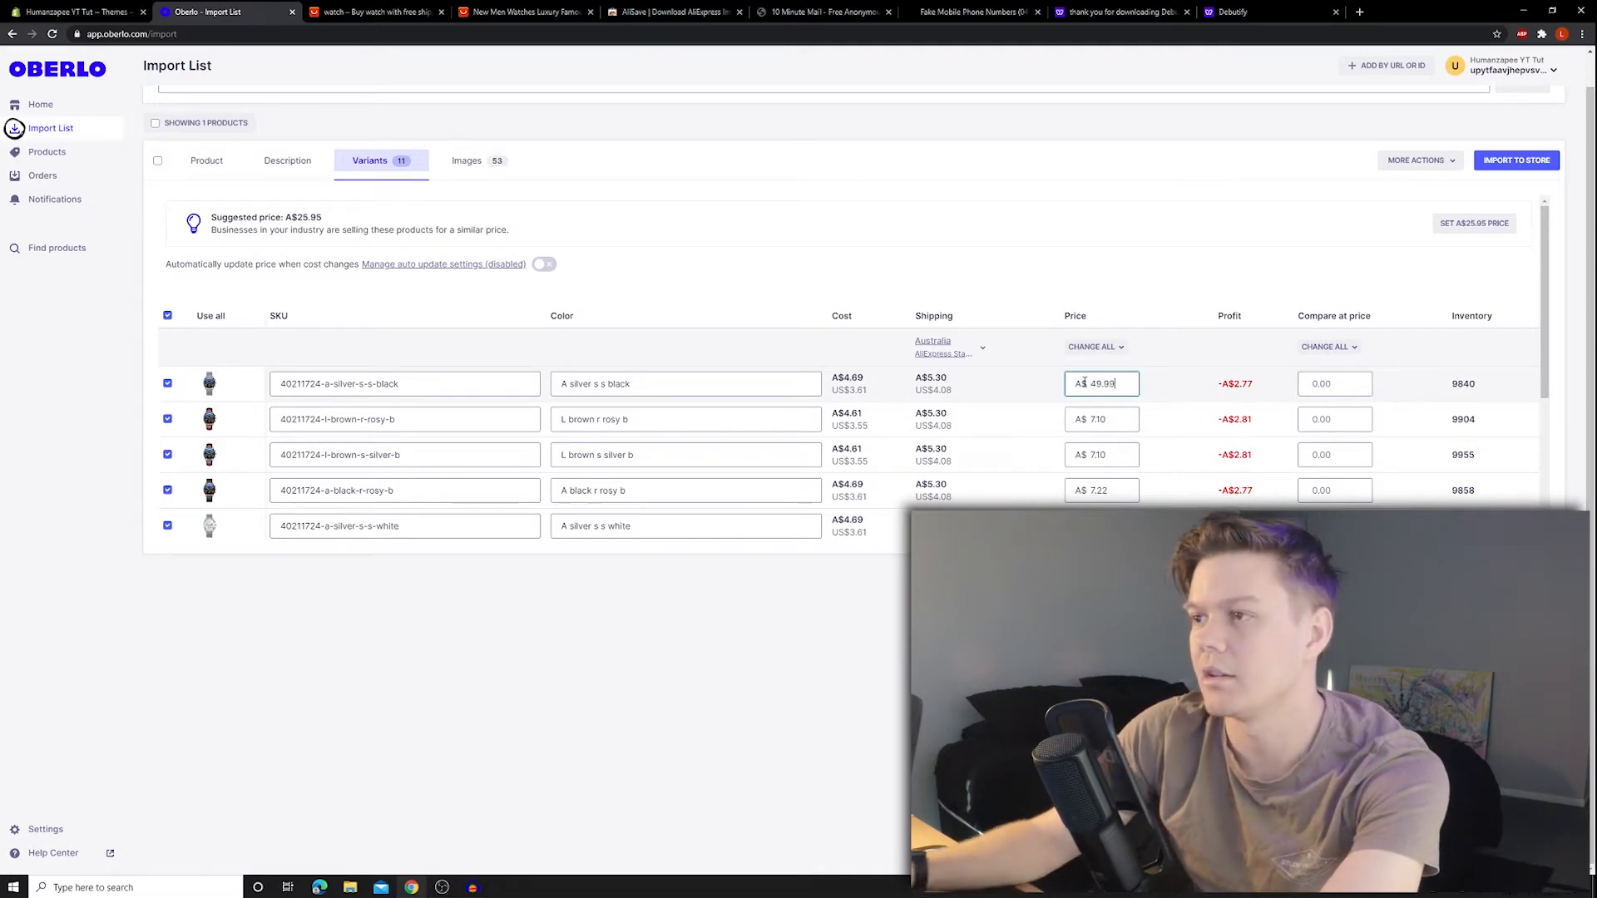
pyautogui.click(1101, 417)
pyautogui.click(1093, 347)
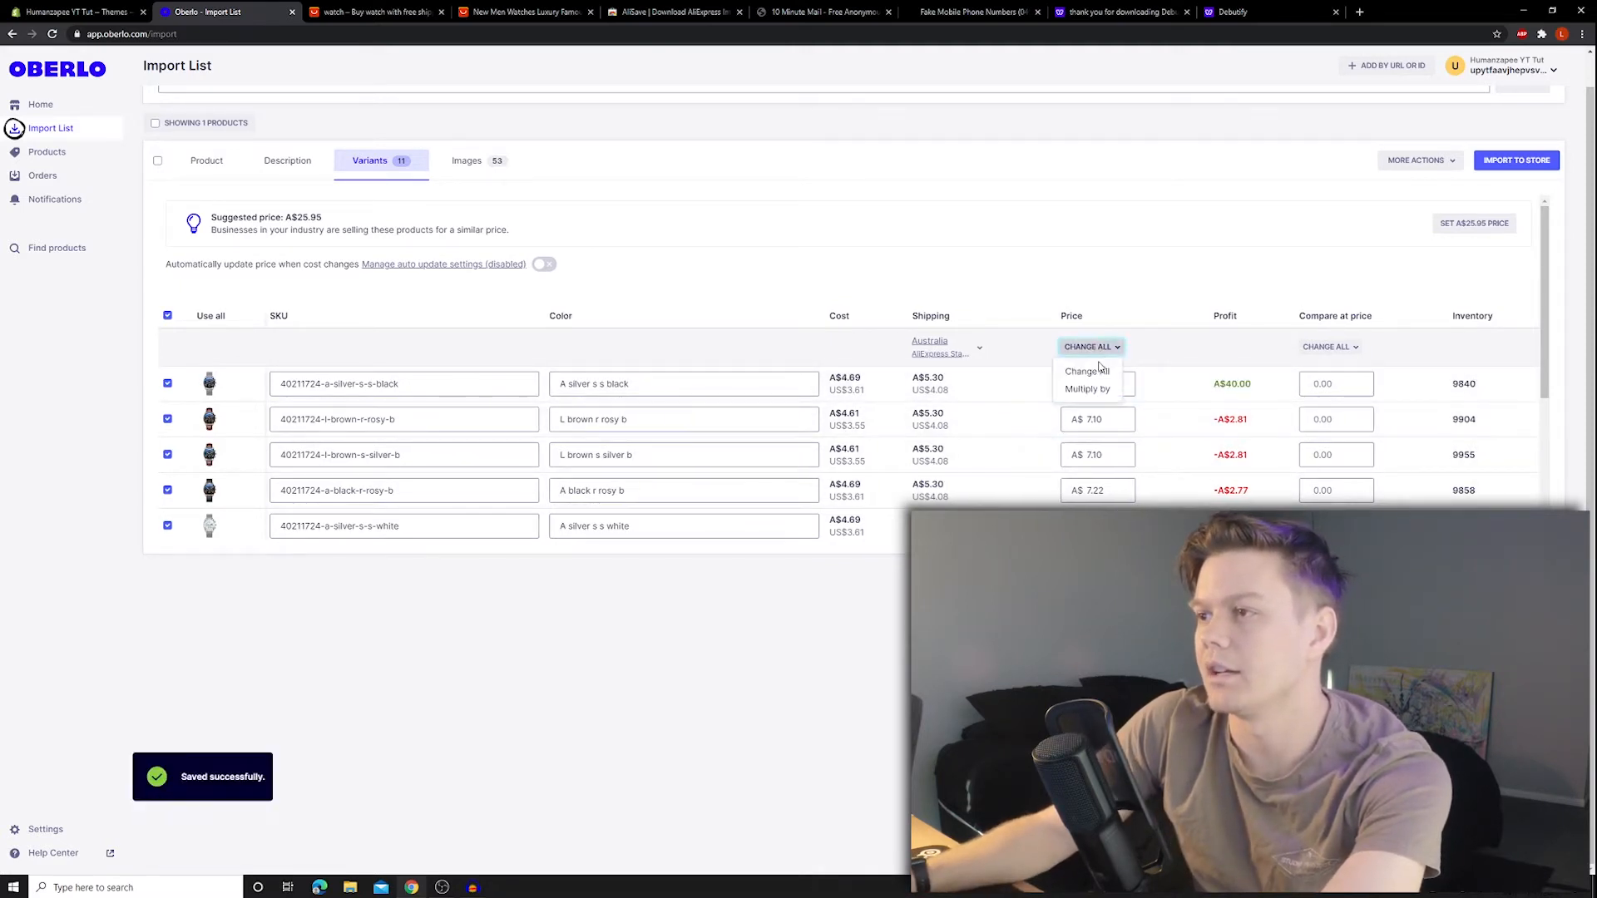
pyautogui.click(1091, 371)
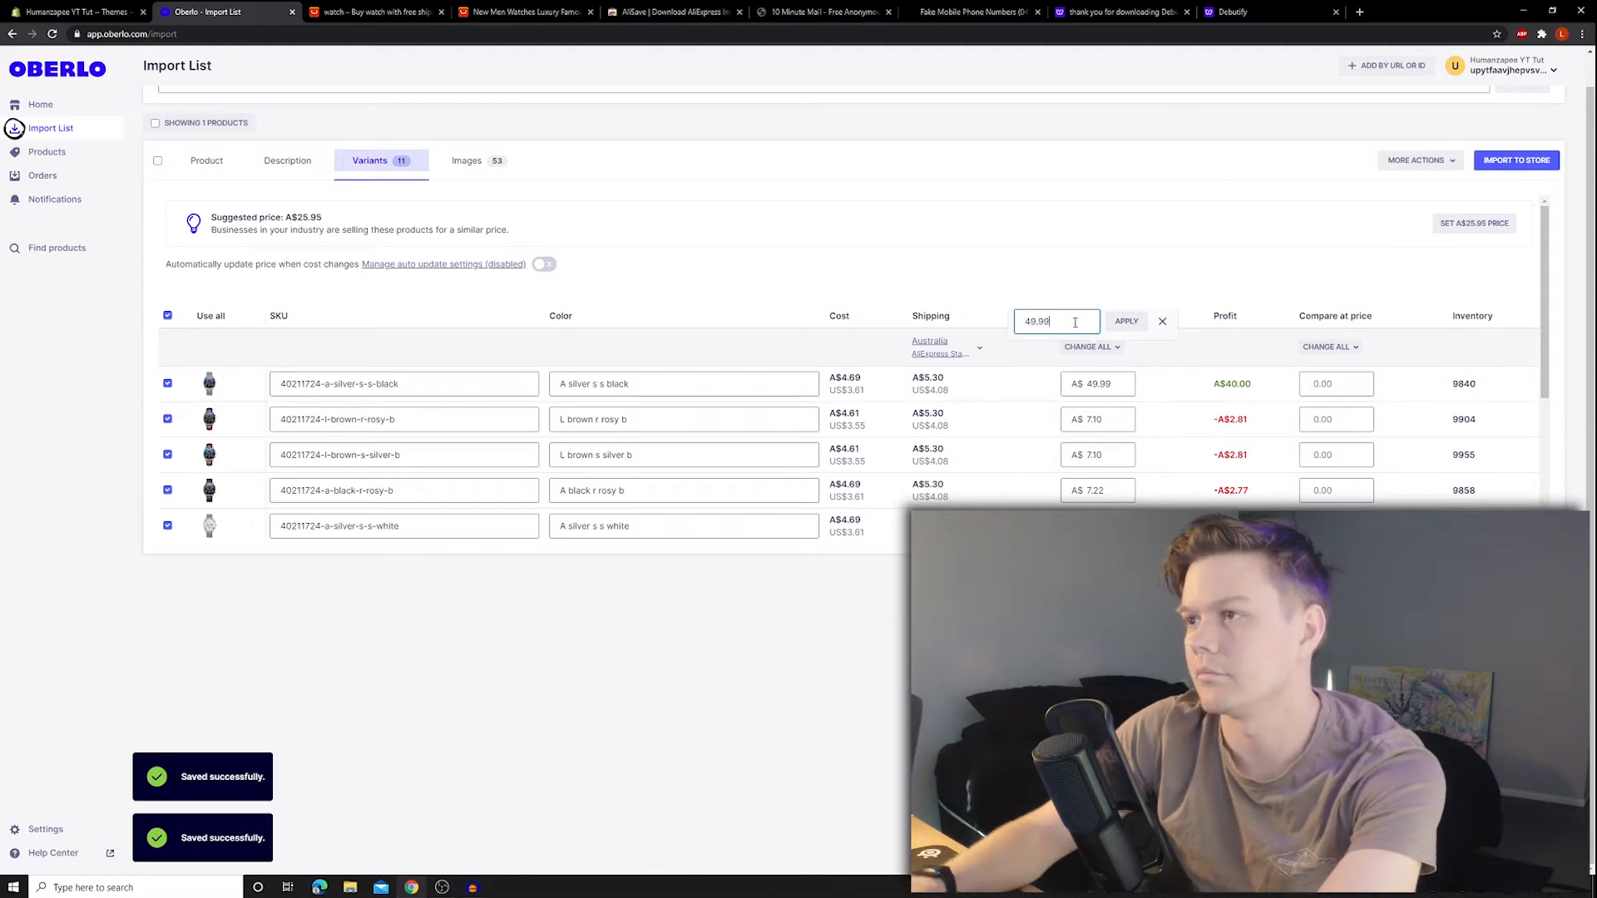
pyautogui.press('Return')
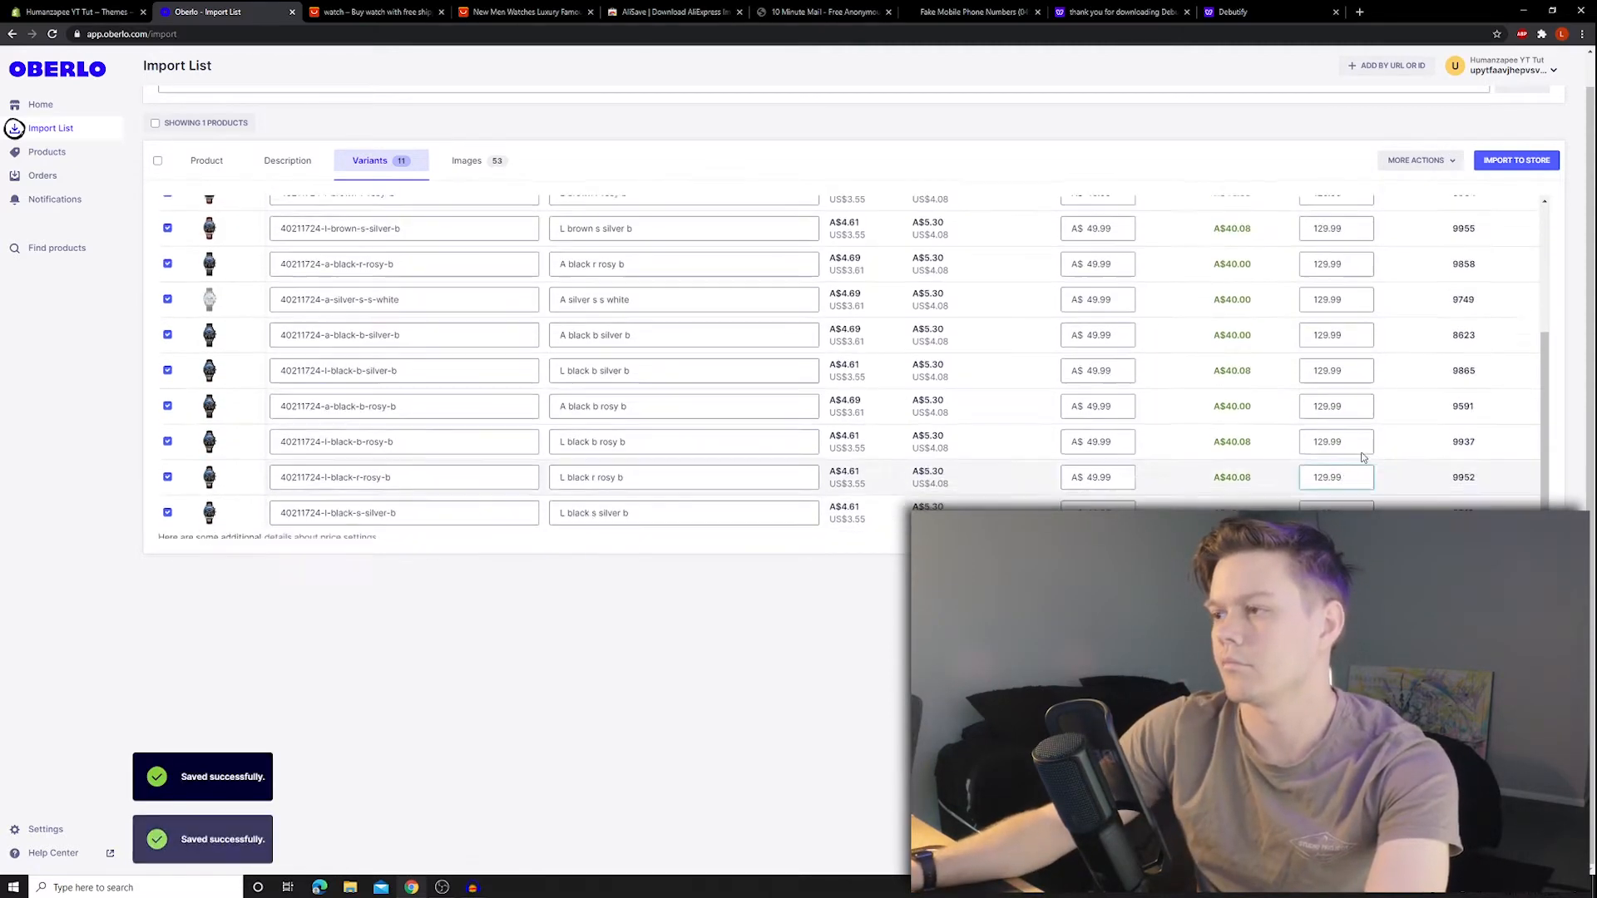
pyautogui.scroll(-1, 1362, 458)
pyautogui.click(1336, 504)
pyautogui.write('129.99')
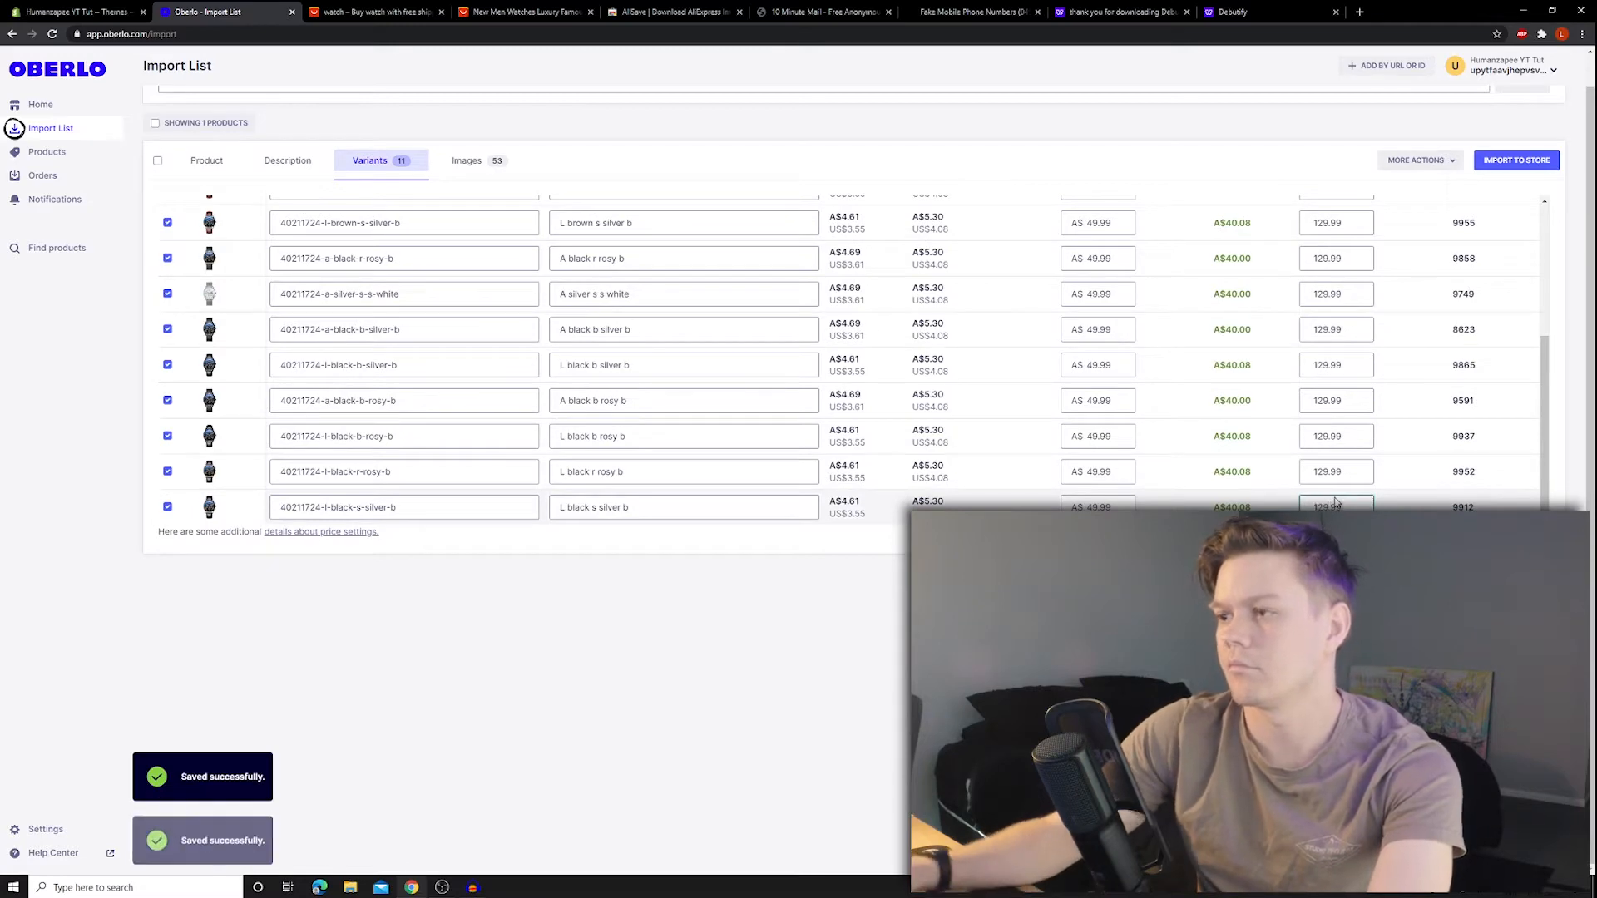
# - Review the watch's 53 images and import it to the Shopify store
pyautogui.scroll(10, 1081, 287)
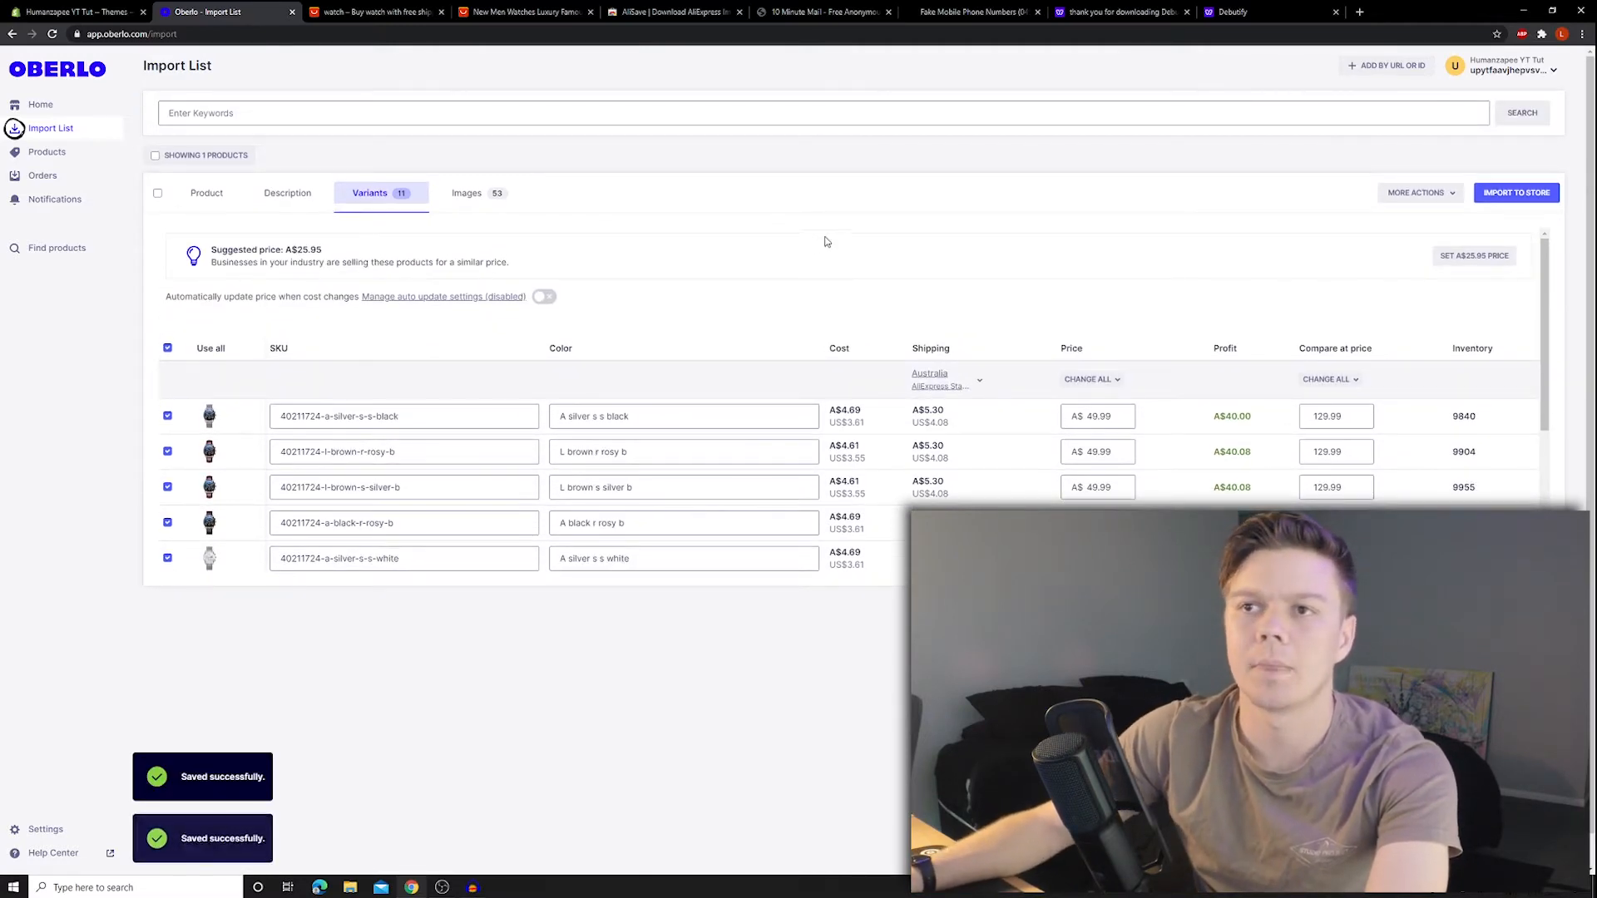
pyautogui.click(474, 192)
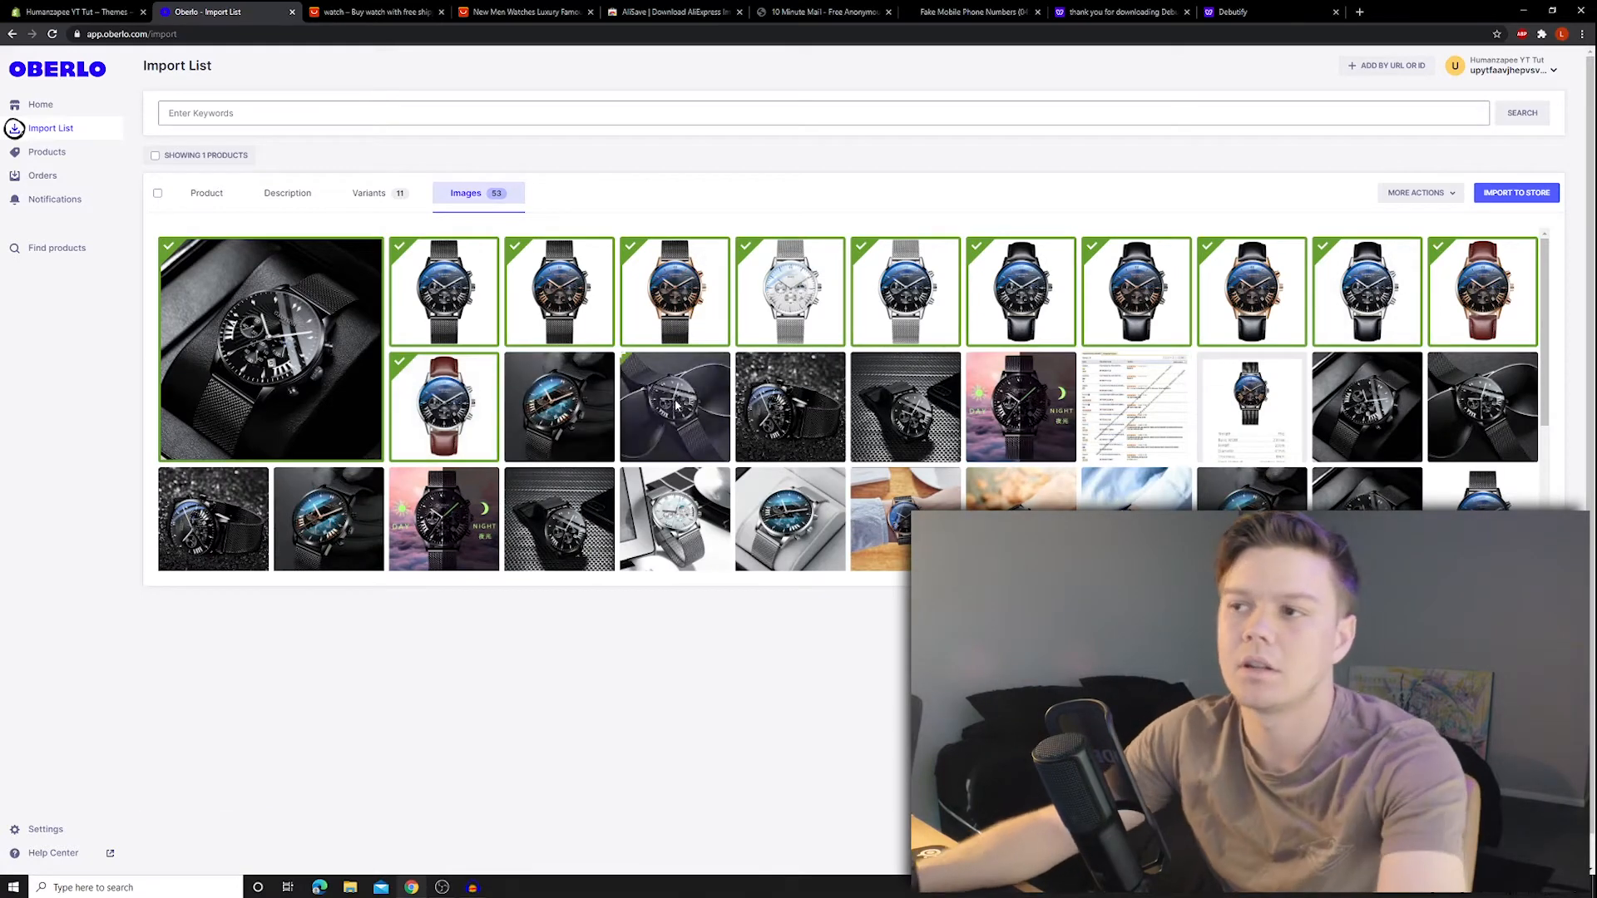
pyautogui.click(1516, 193)
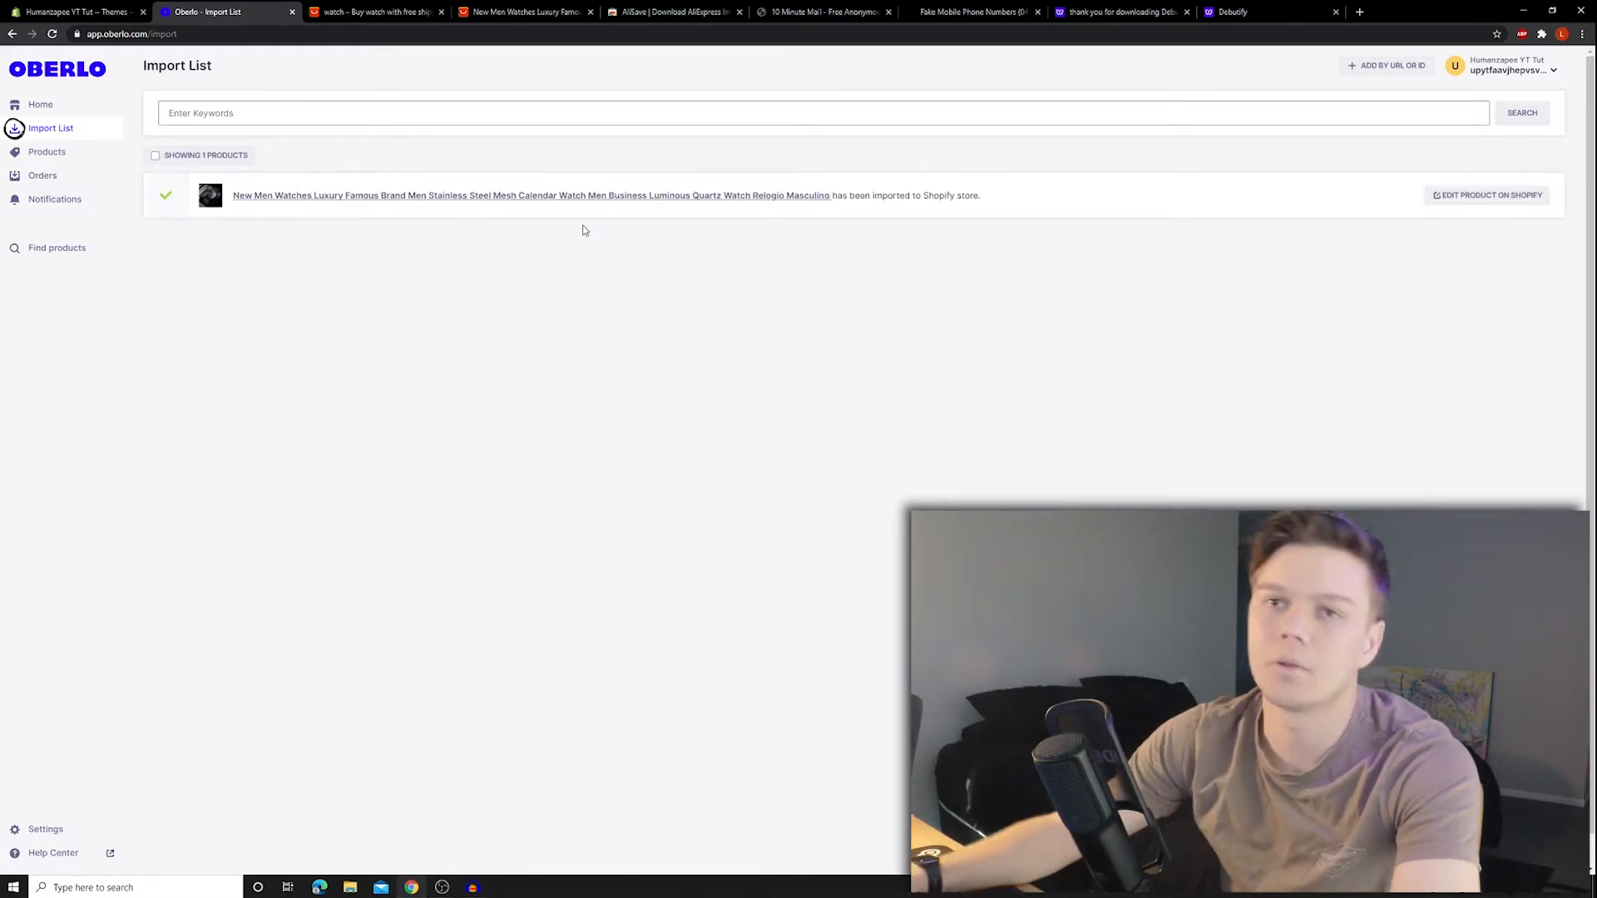
# - Open the imported watch in Shopify and replace its long title with 'Spyglass 65'
pyautogui.click(1512, 191)
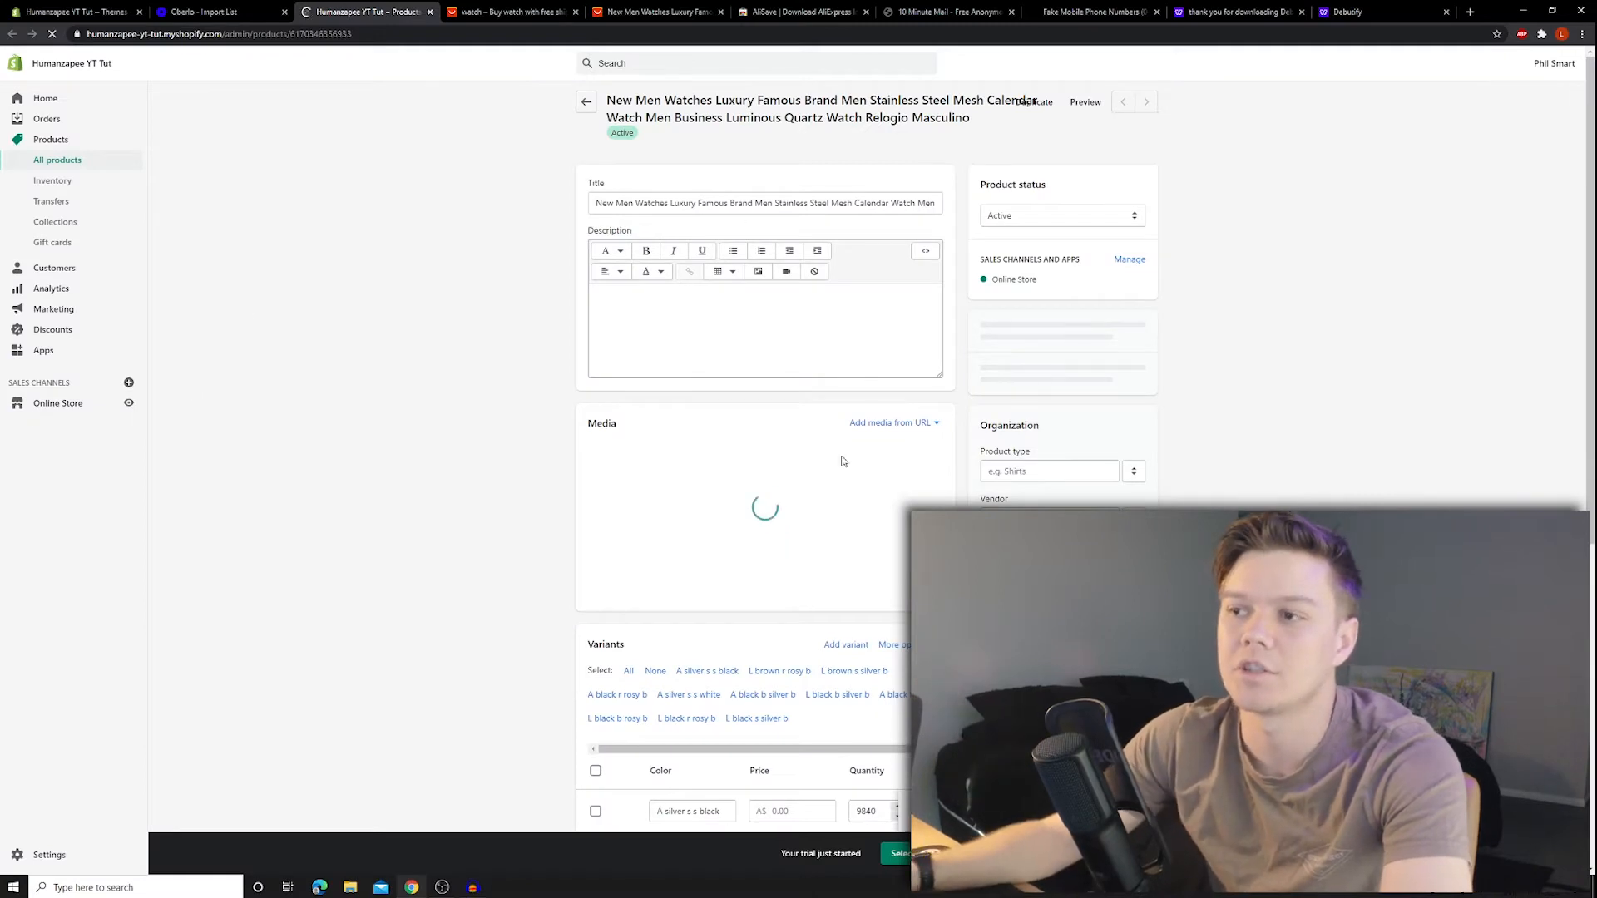
pyautogui.tripleClick(639, 223)
pyautogui.press('BackSpace')
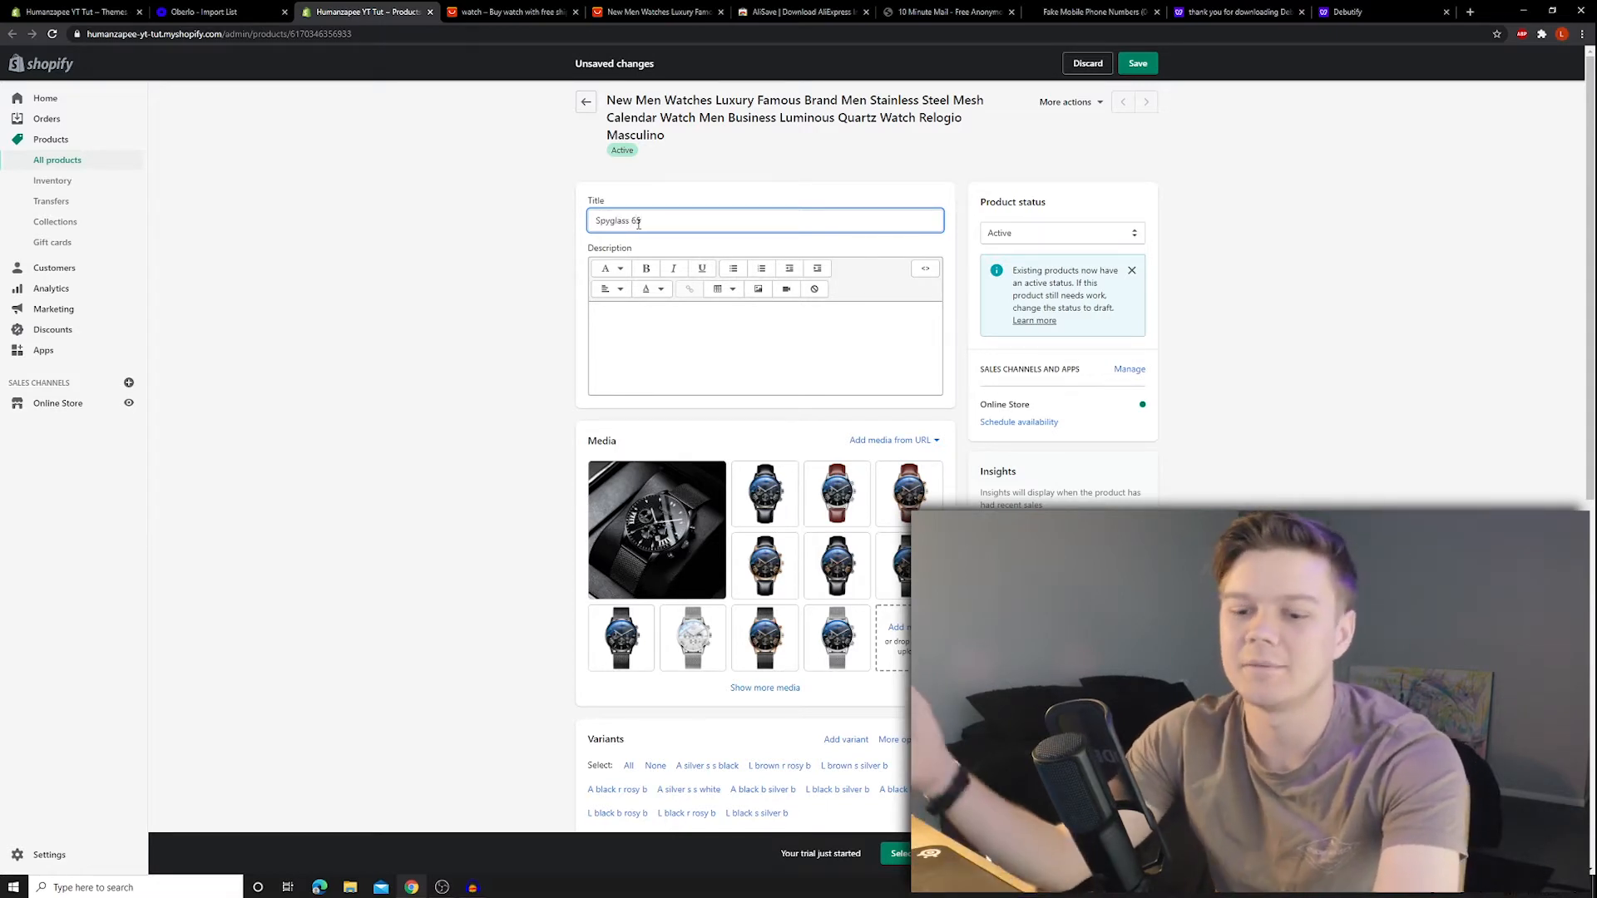
pyautogui.click(674, 327)
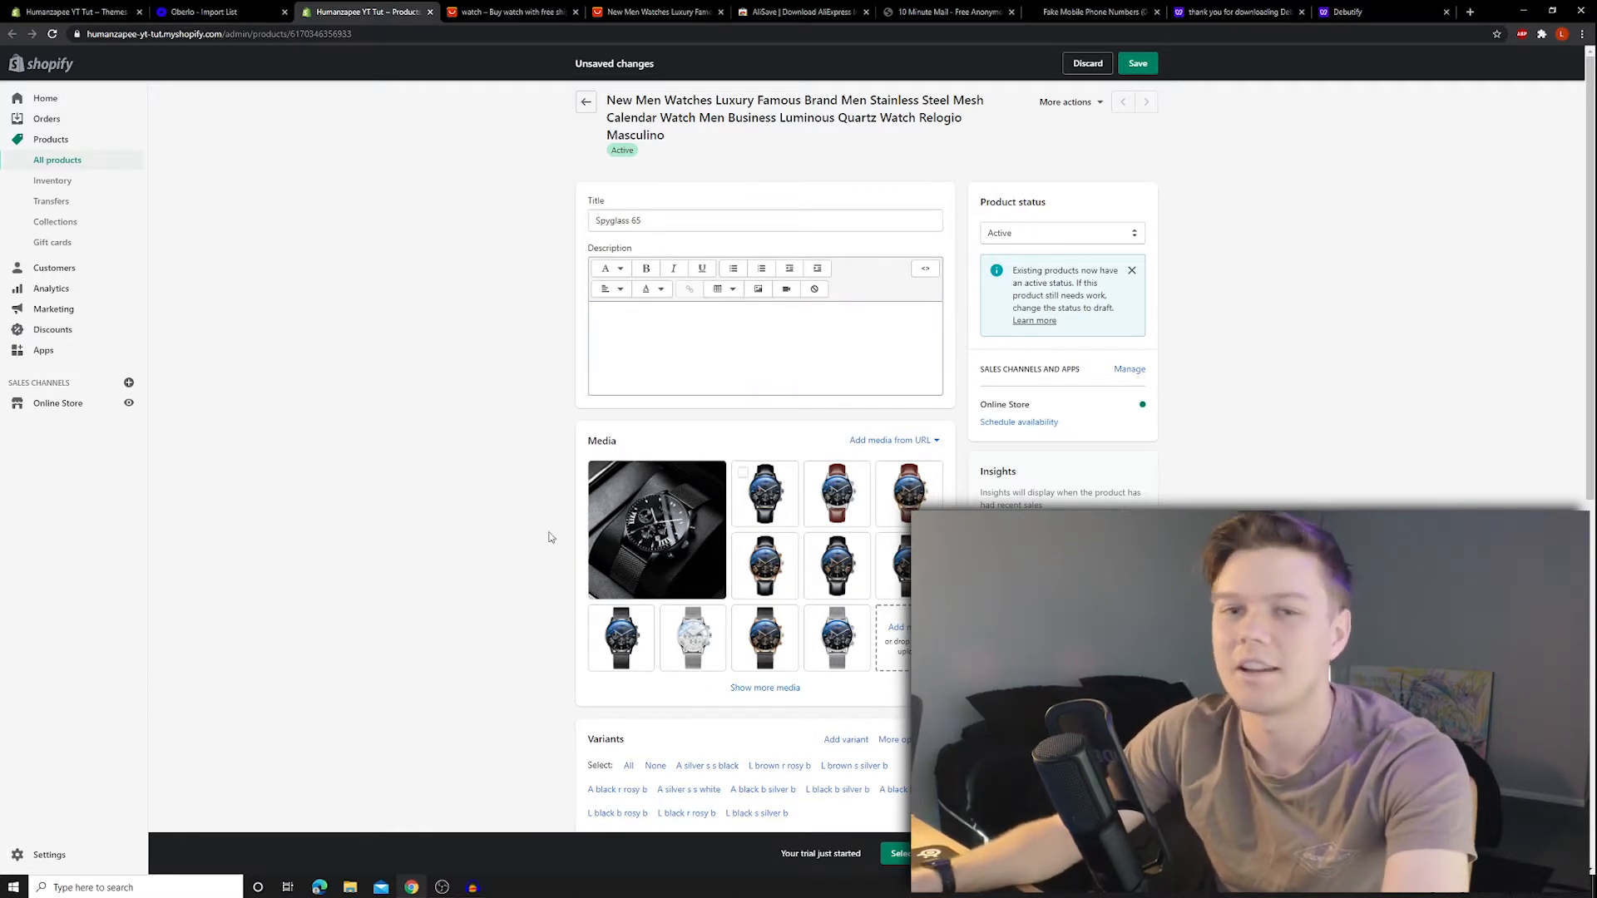
pyautogui.click(737, 364)
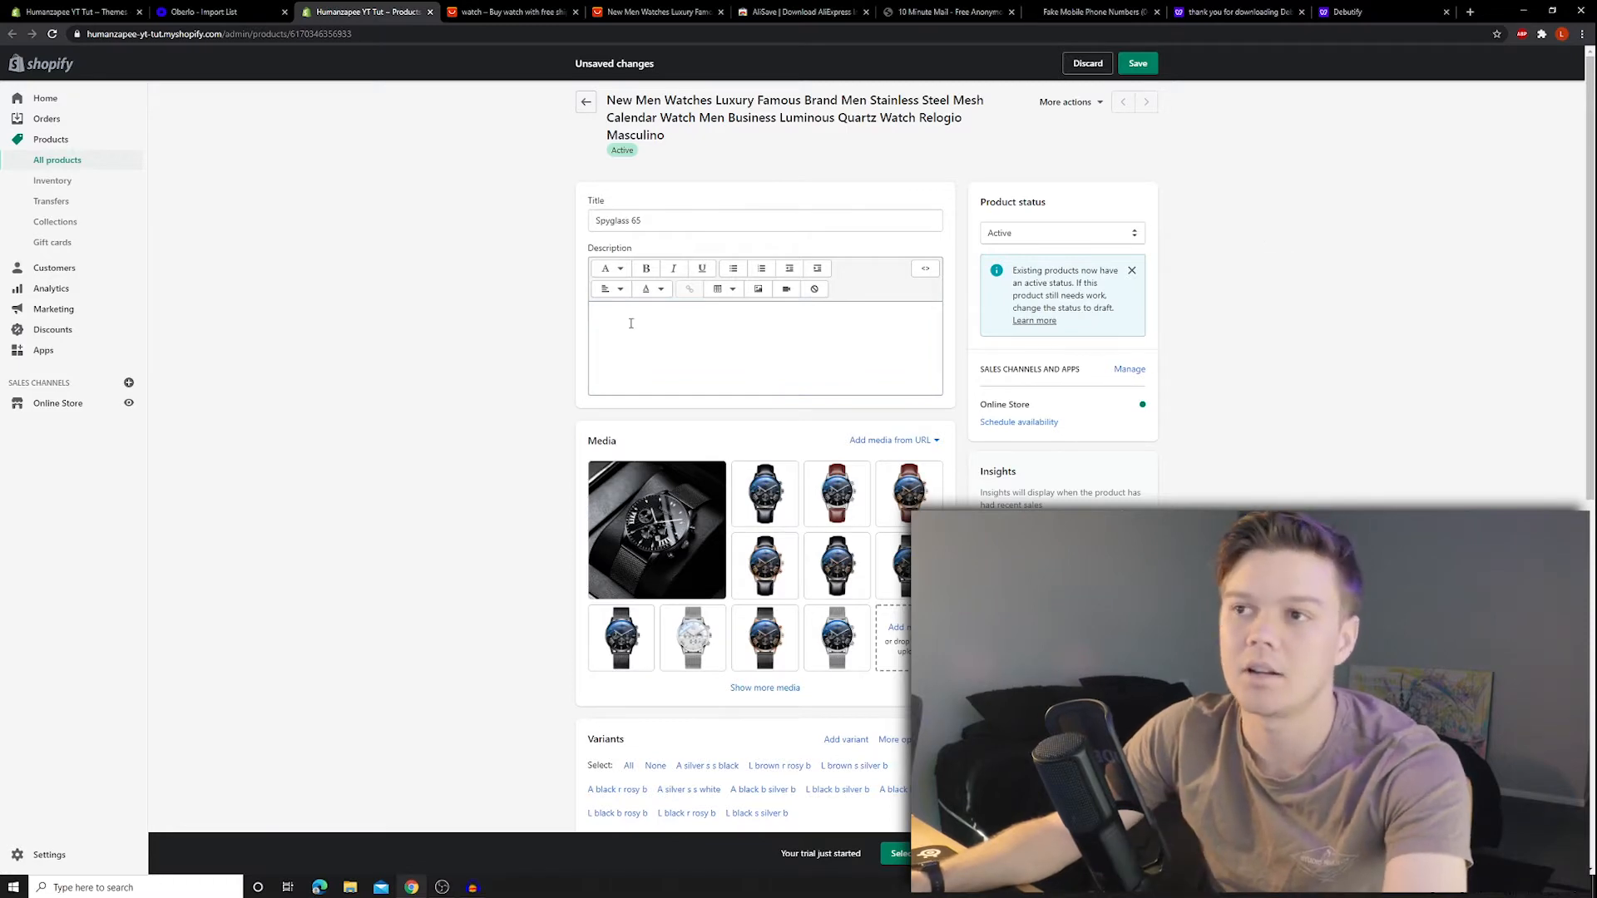
pyautogui.scroll(-2, 1002, 414)
pyautogui.scroll(2, 1002, 210)
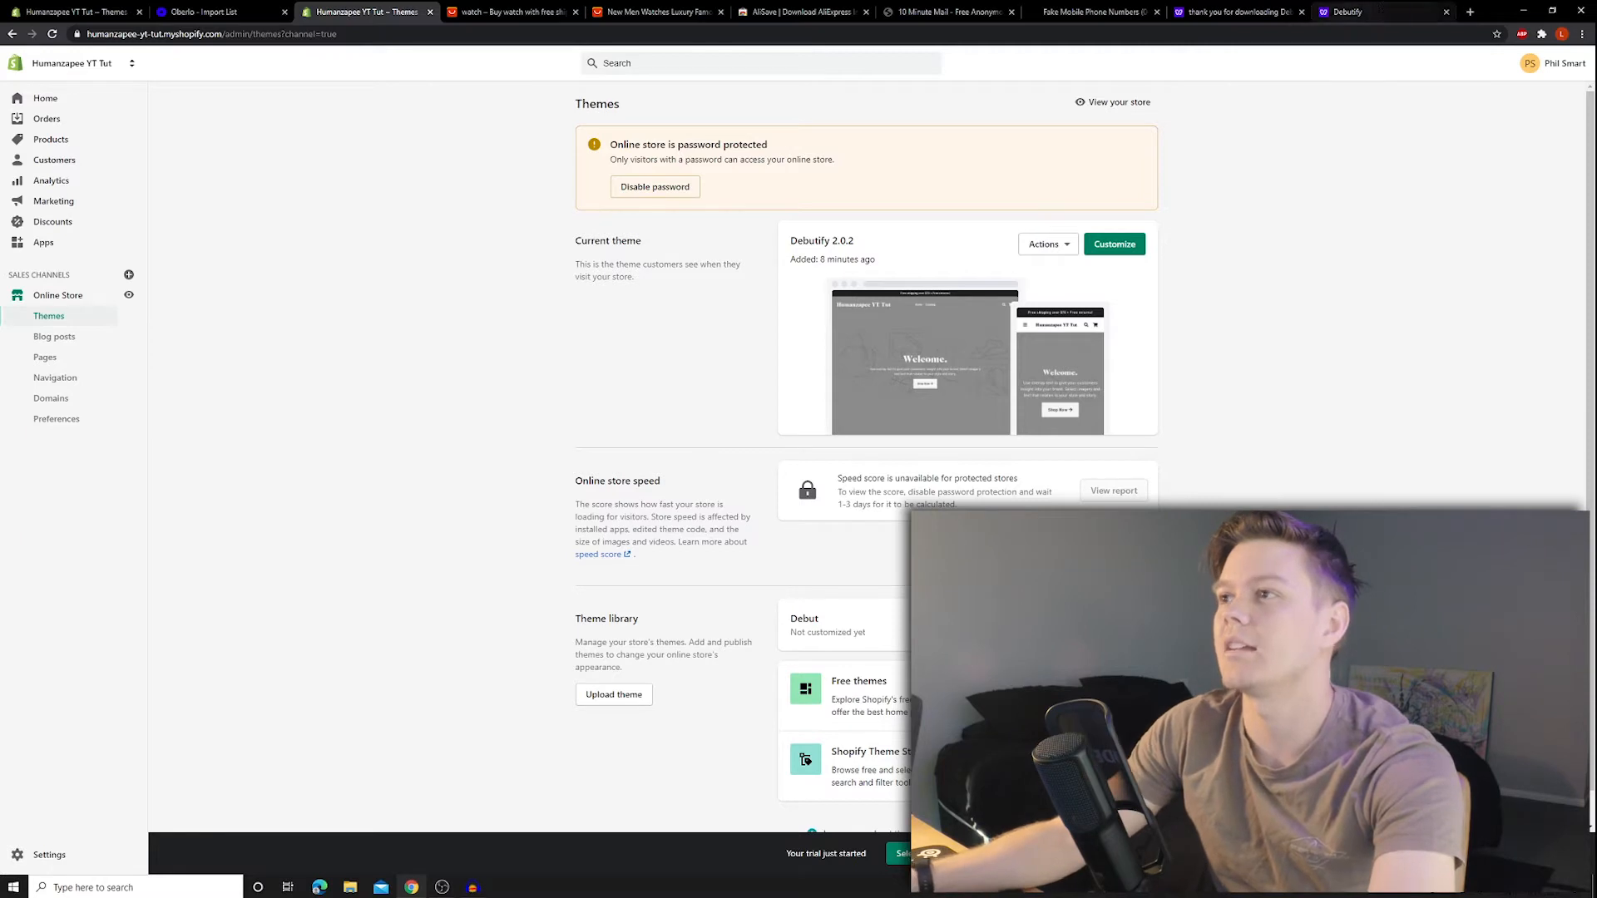
# - Search NameMesh for 'spyglass timepiece' and check that spyglasstimepiece.com is available
pyautogui.click(1471, 12)
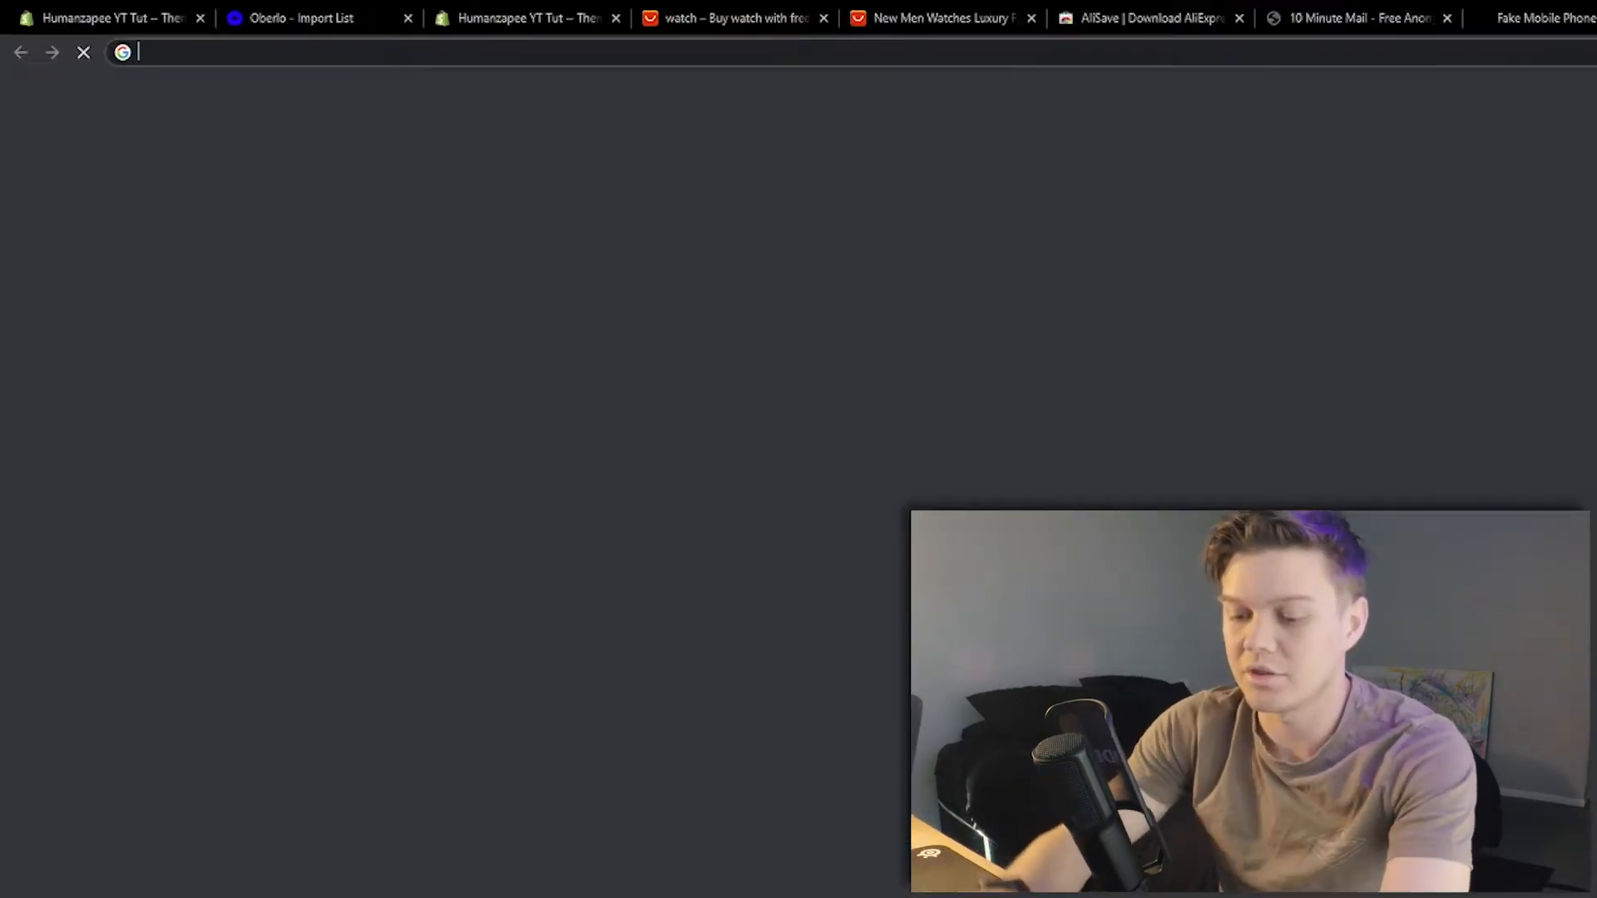
pyautogui.write('namemesh.com')
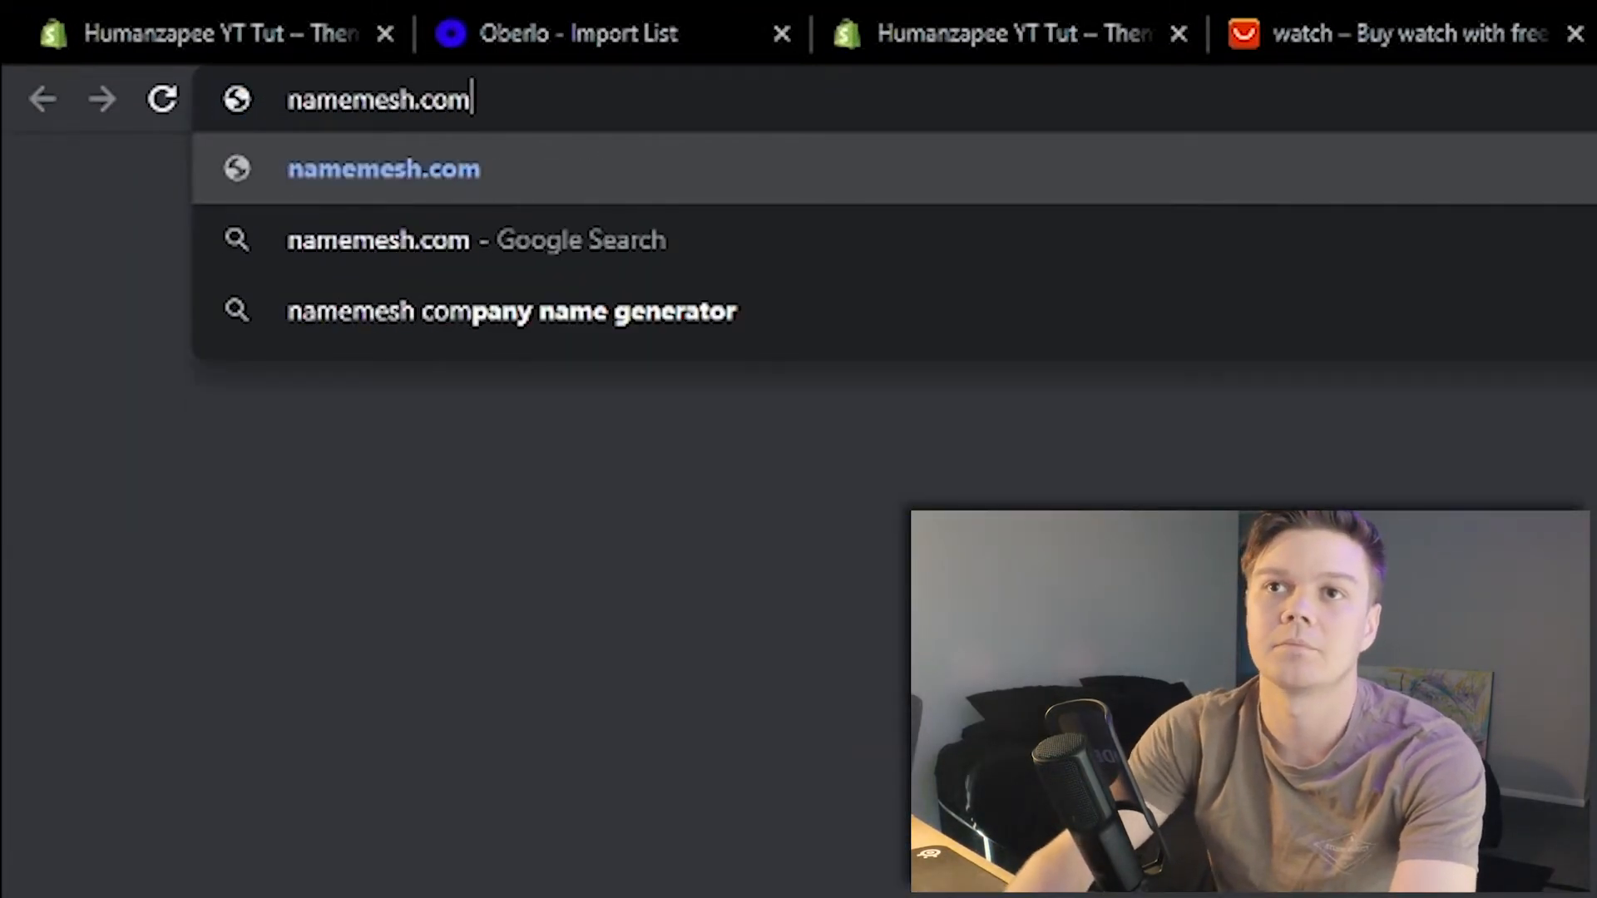
pyautogui.press('Return')
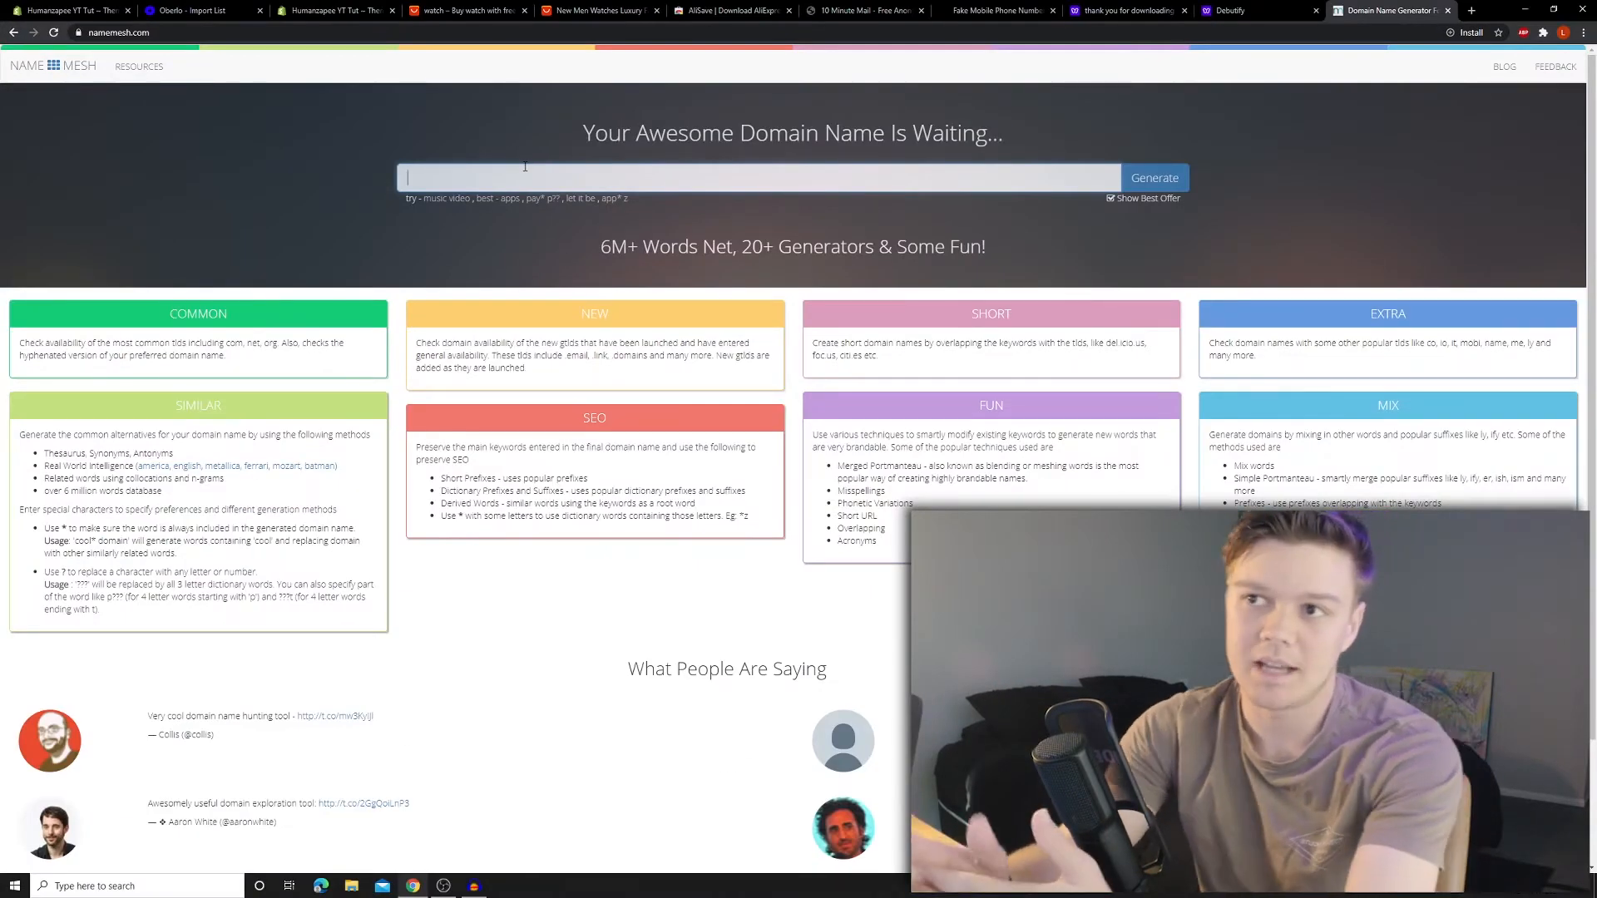
pyautogui.click(525, 166)
pyautogui.write('spyglasss watch')
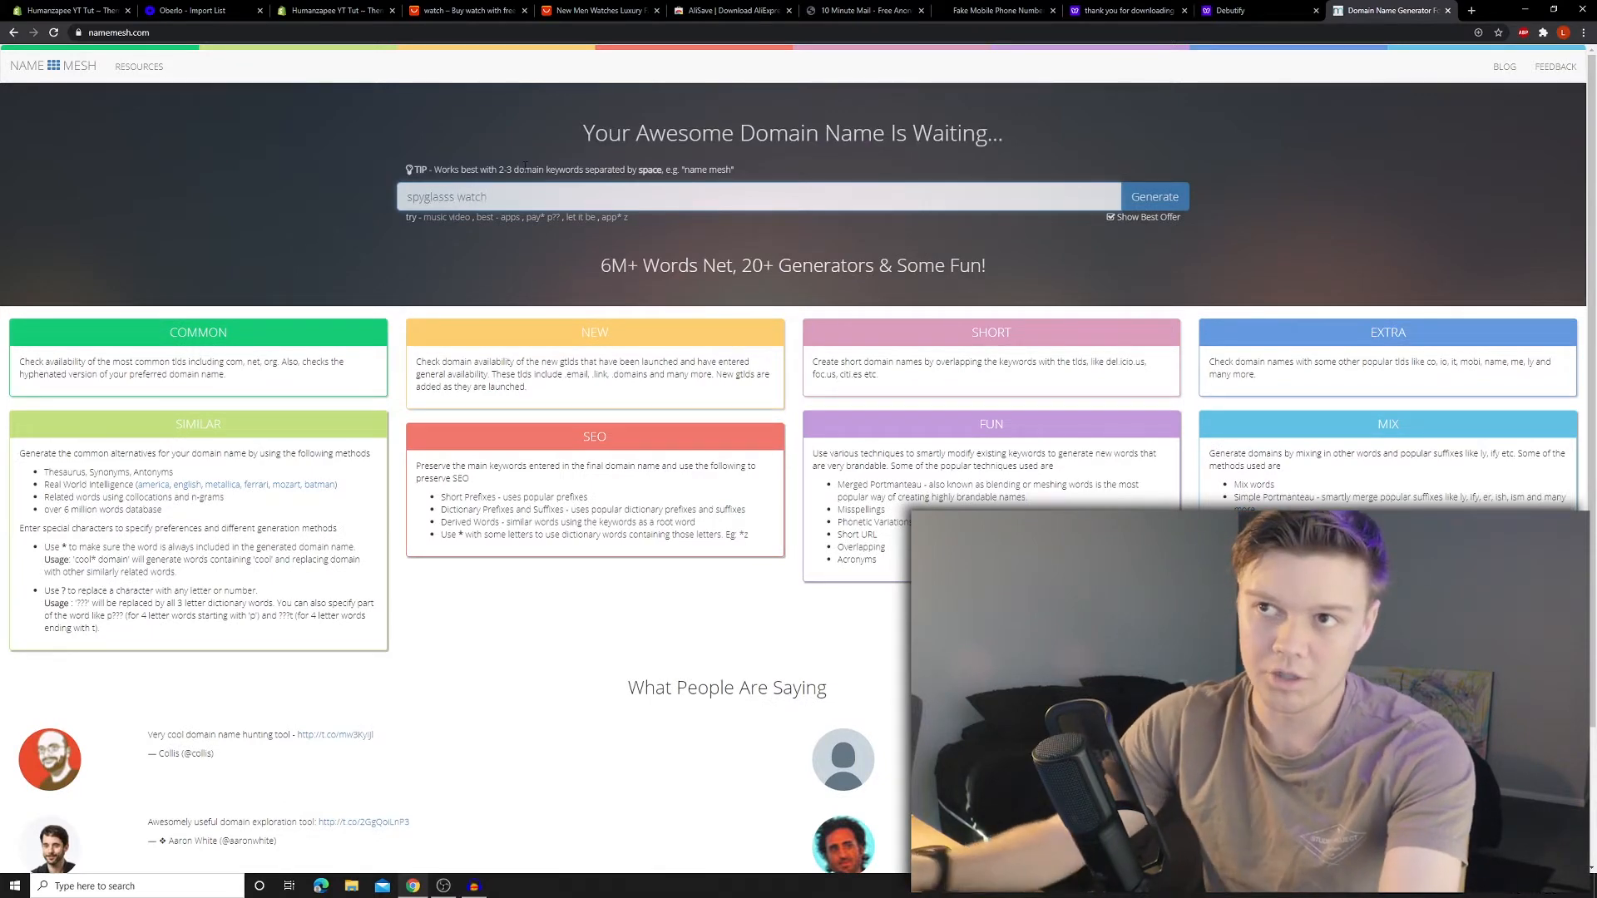
pyautogui.press('Return')
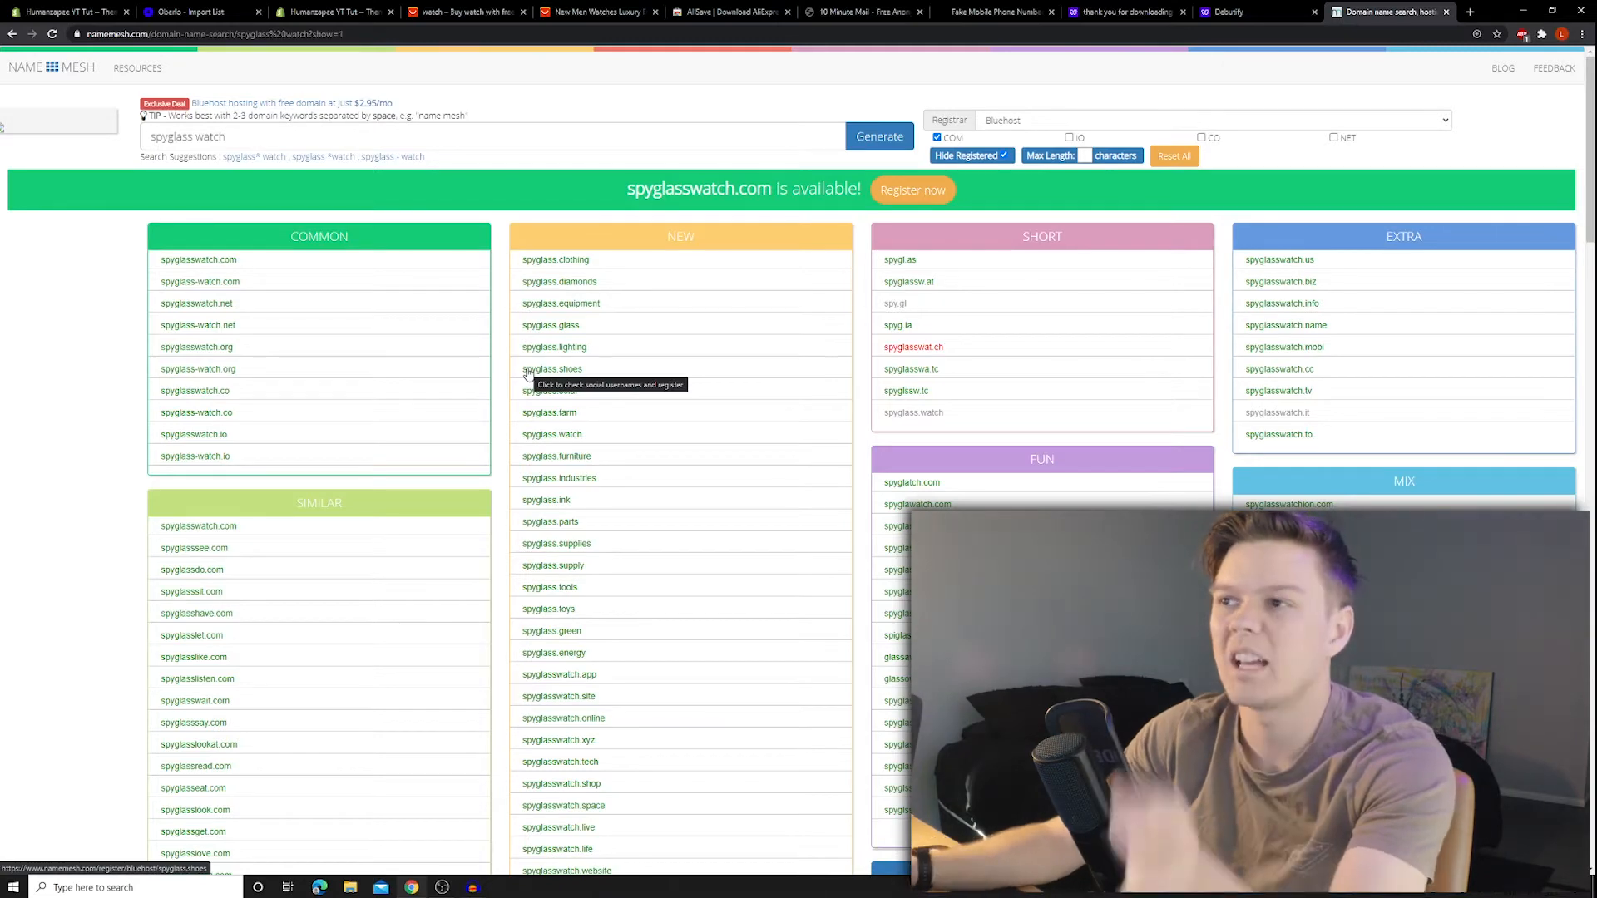
pyautogui.scroll(-4, 723, 332)
pyautogui.scroll(1, 723, 331)
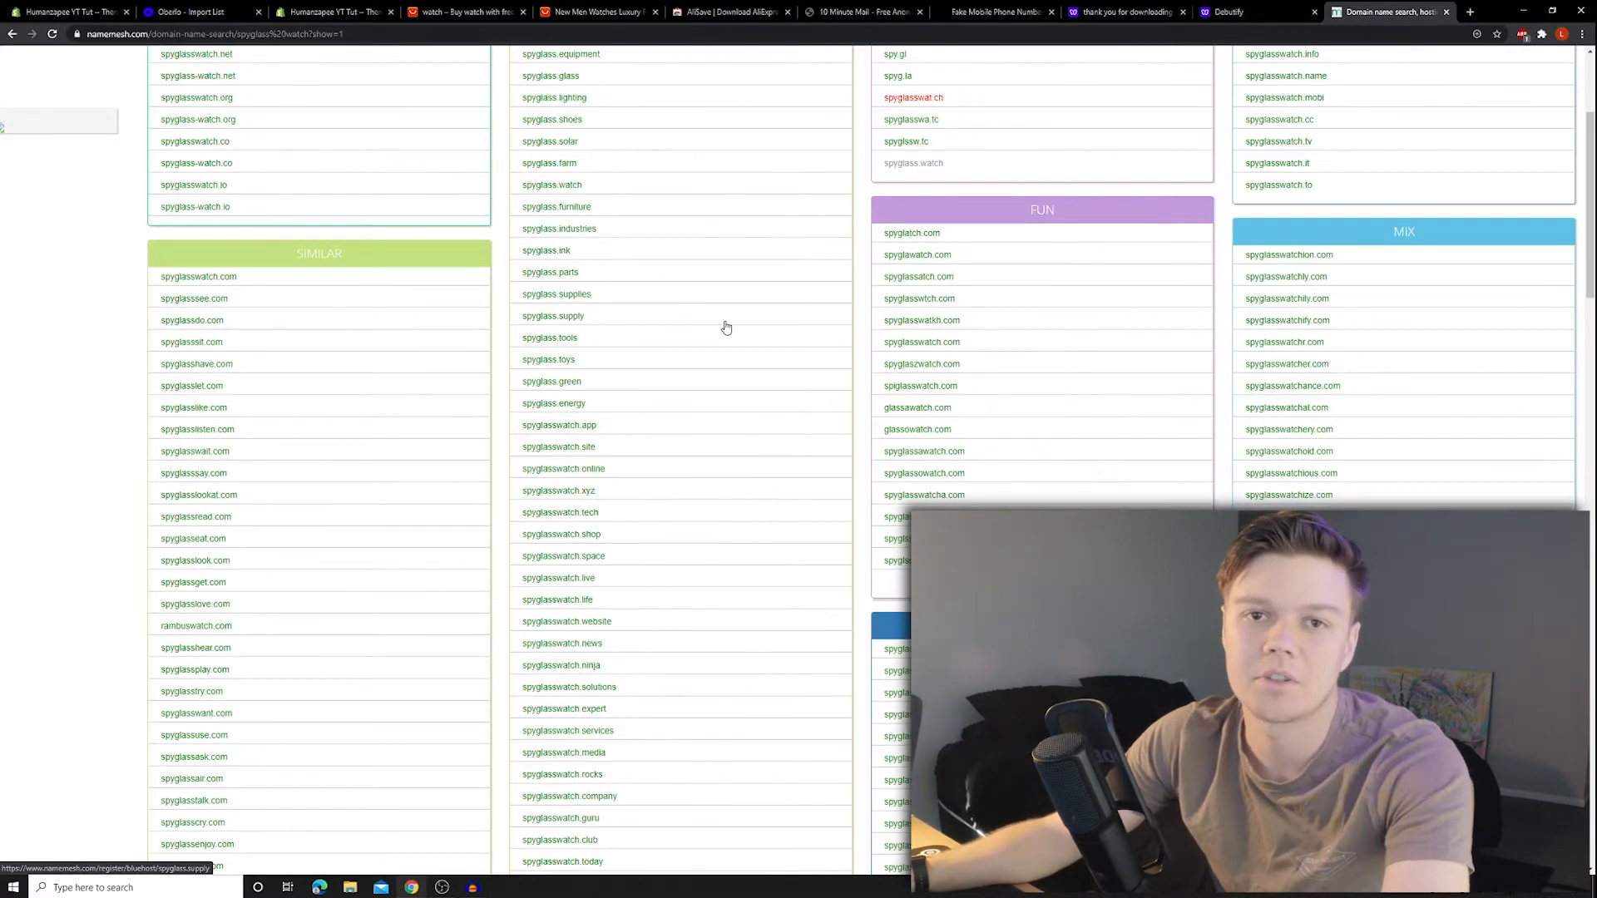
pyautogui.scroll(-2, 724, 332)
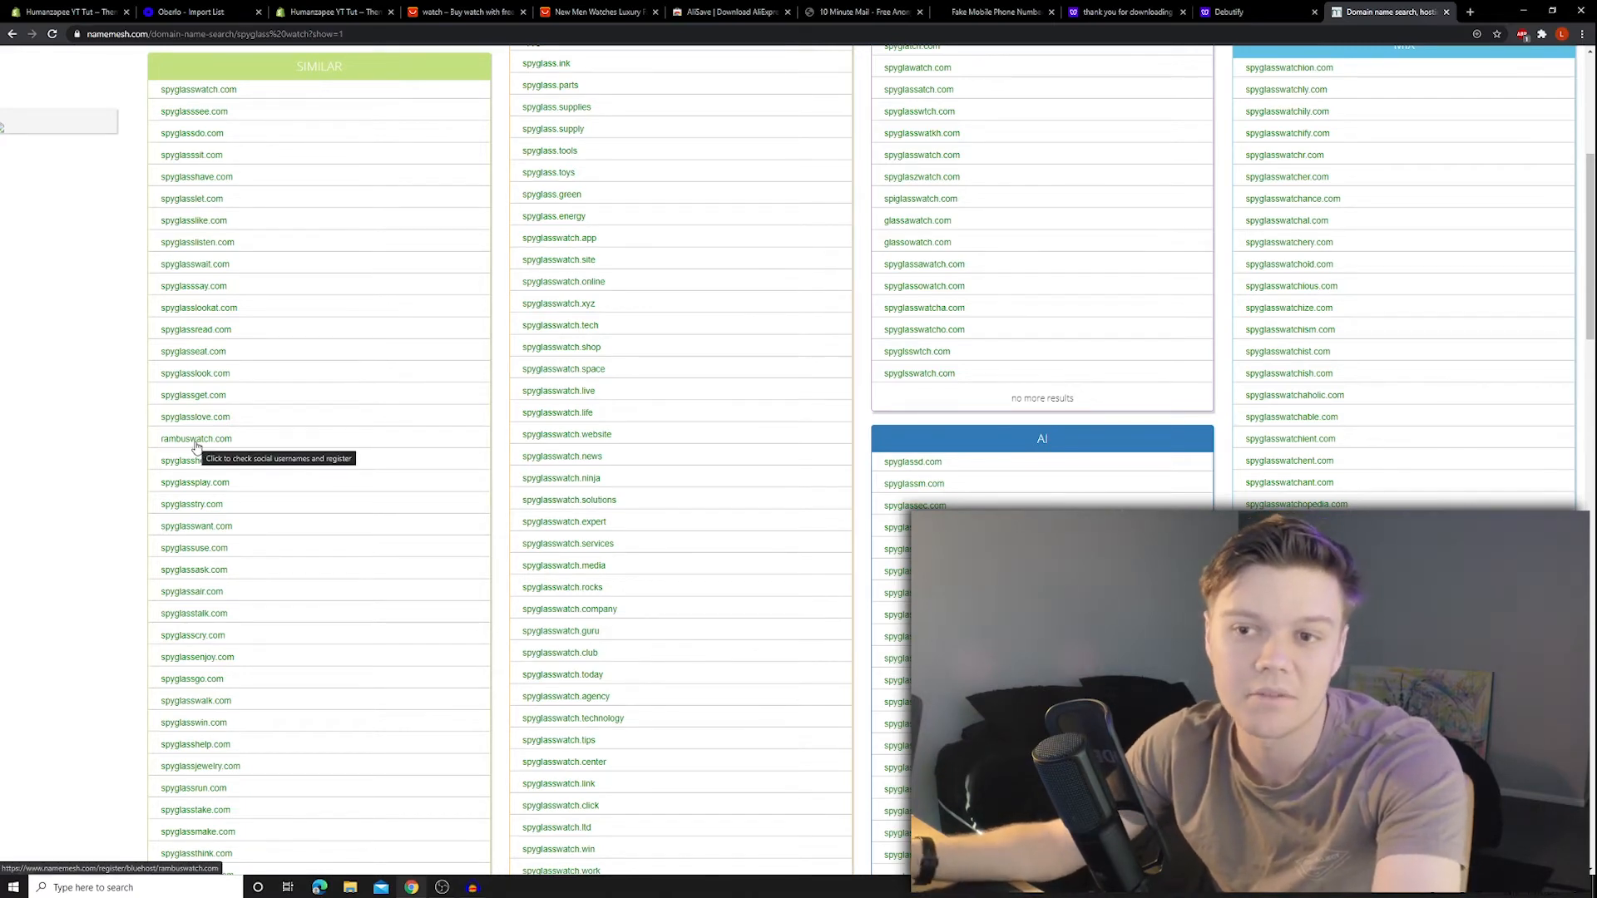
pyautogui.scroll(-5, 1411, 450)
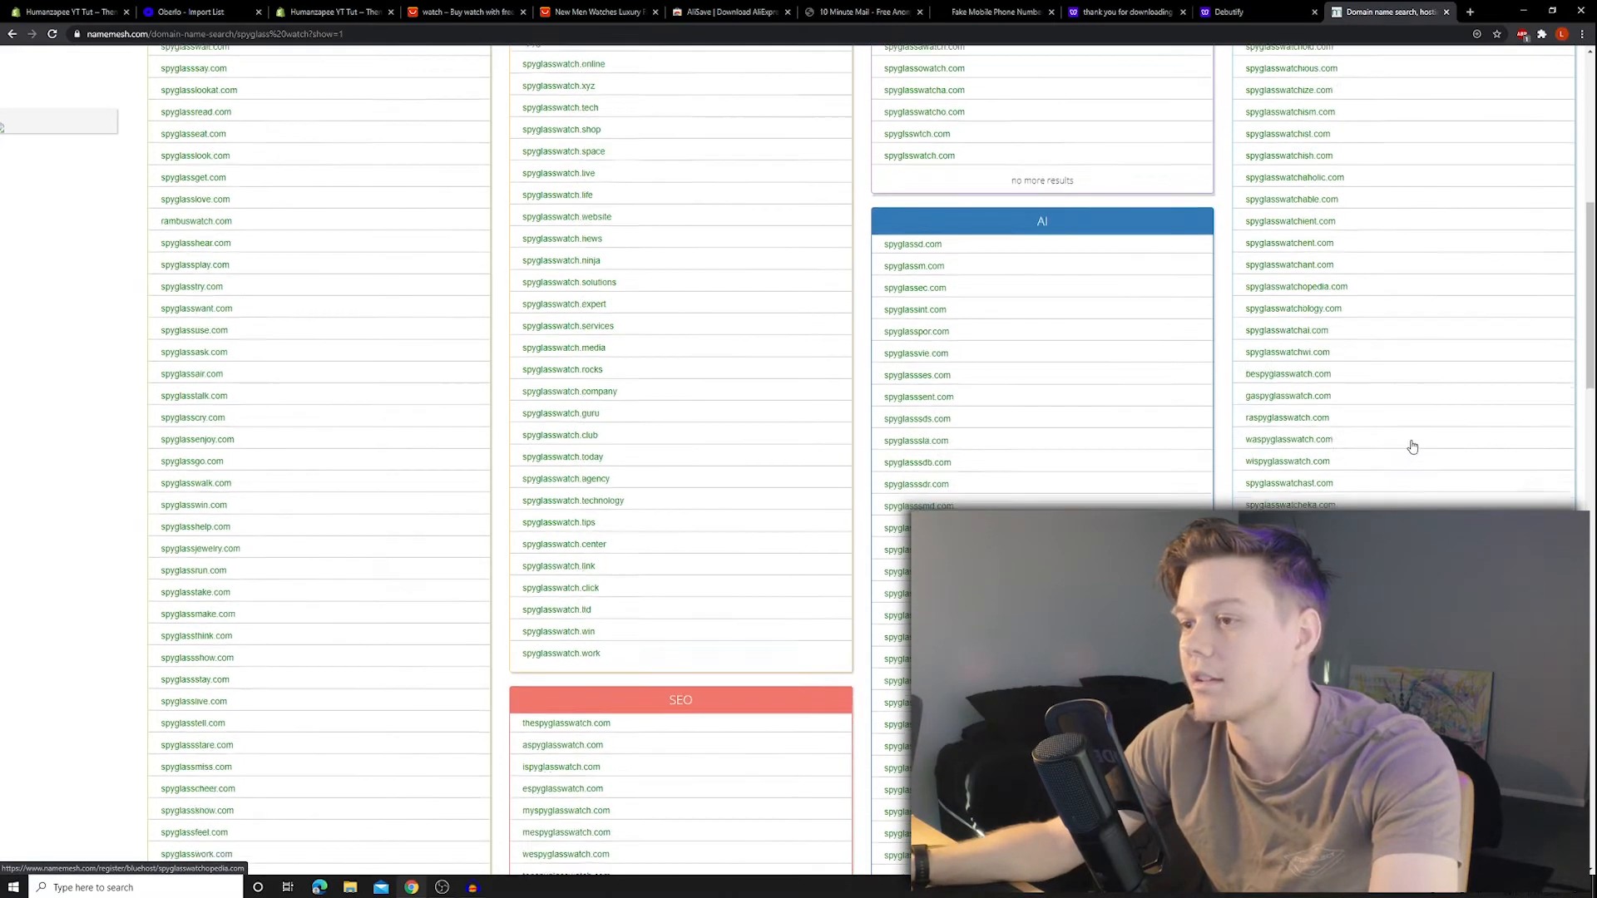
pyautogui.scroll(-3, 1332, 333)
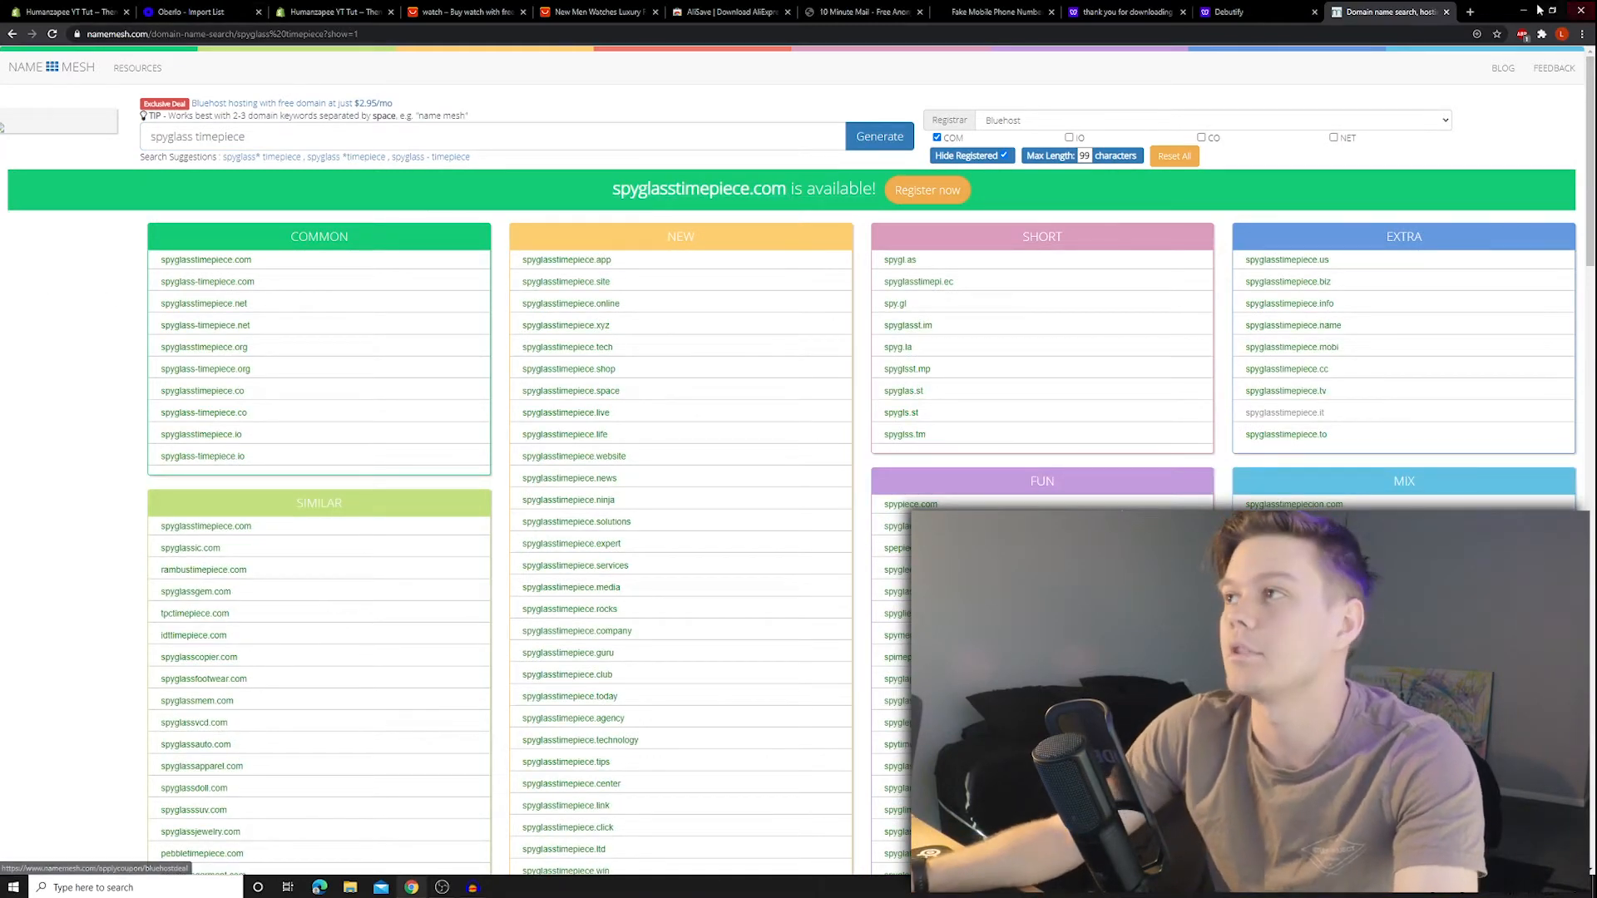
# - Run a Google search for 'canva' in a new tab
pyautogui.click(1473, 11)
pyautogui.write('canva')
pyautogui.press('Return')
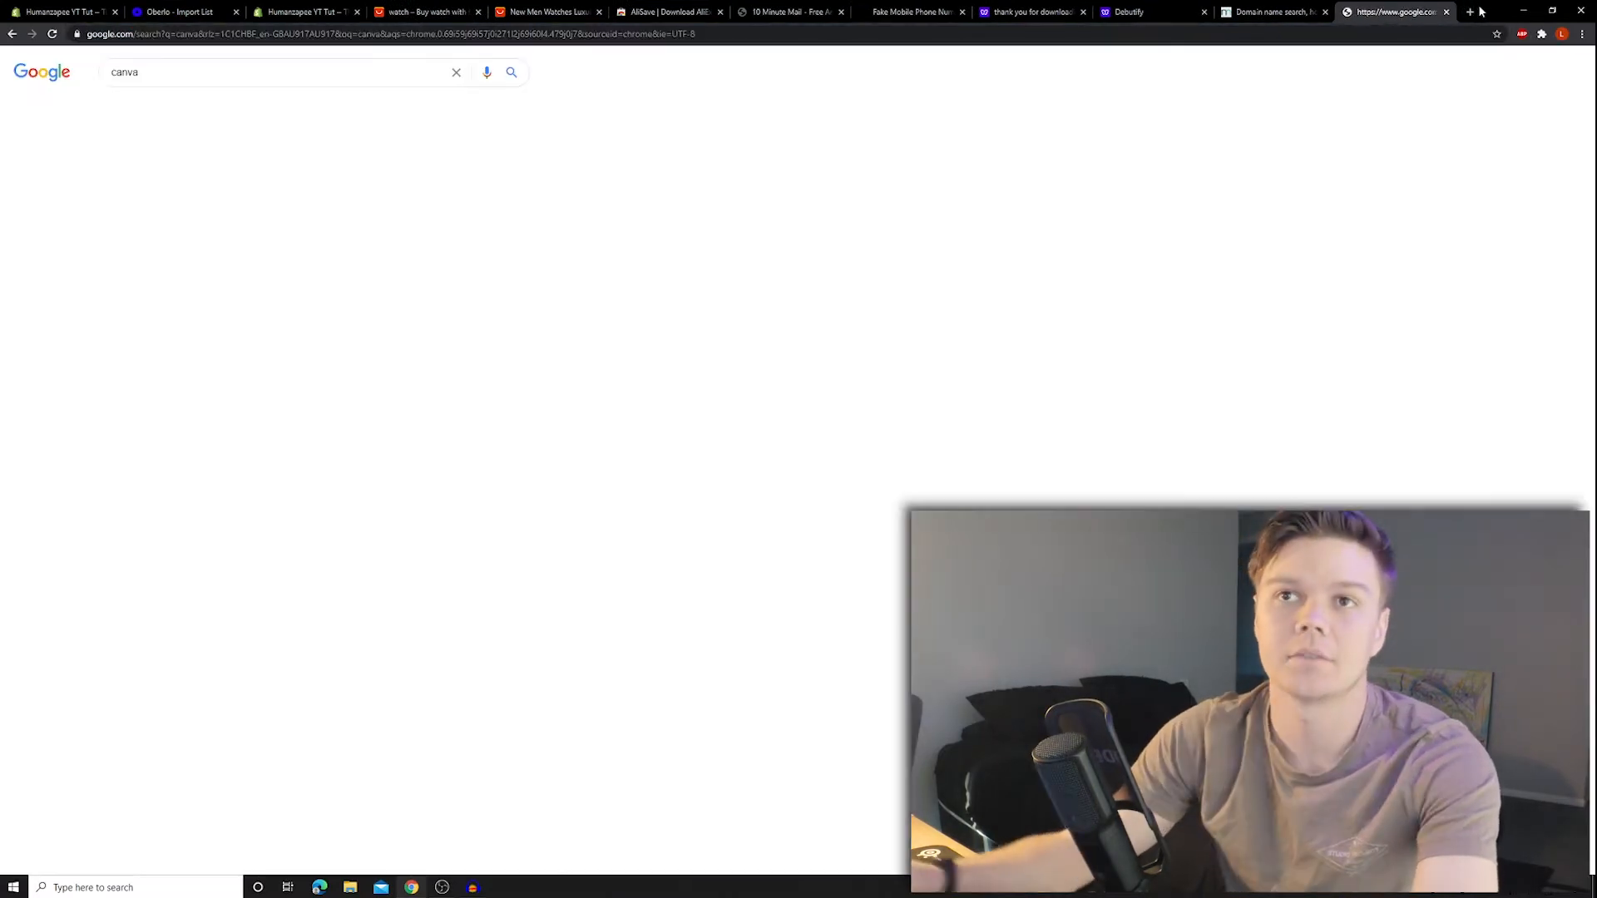
# - Go to Canva, search templates for 'logo' and scroll through the results
pyautogui.click(188, 381)
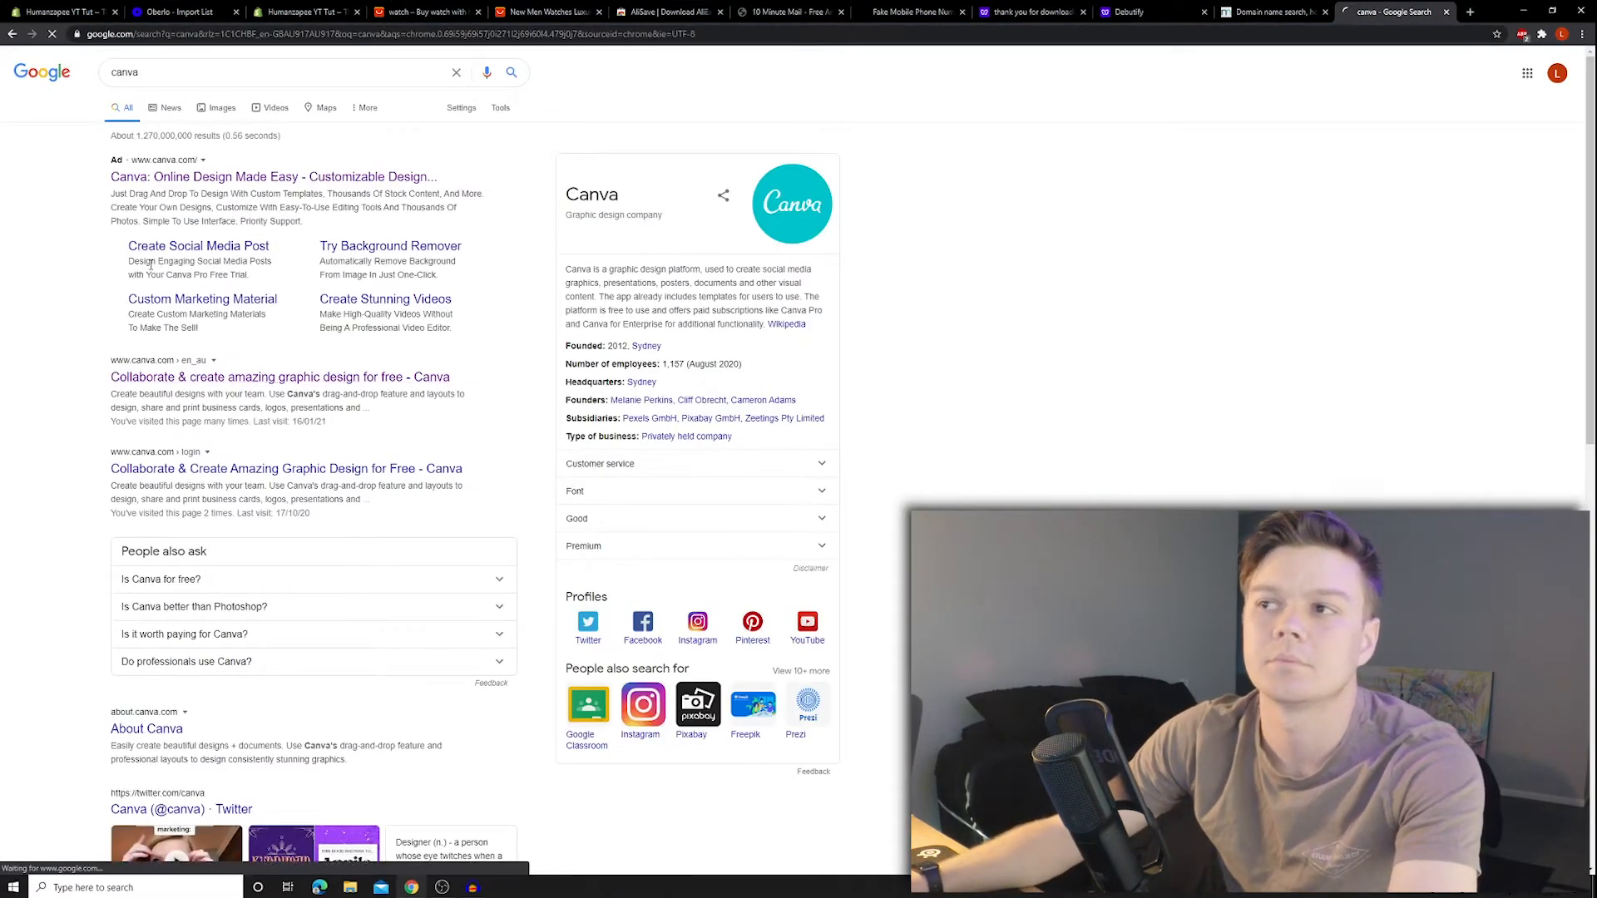
pyautogui.click(1226, 67)
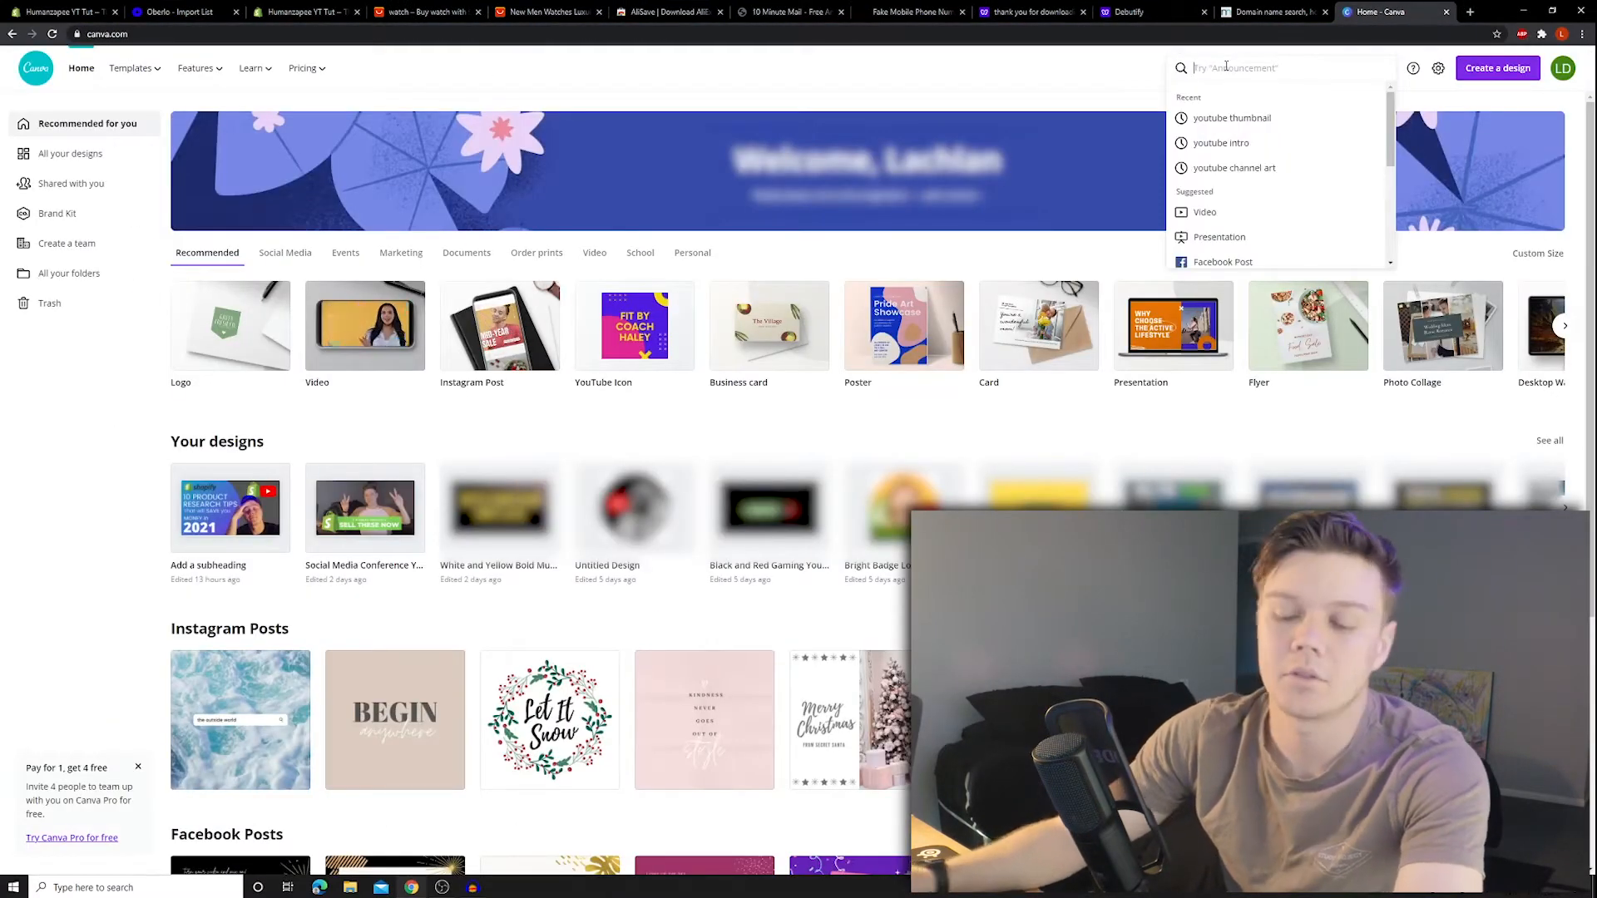
pyautogui.write('logo')
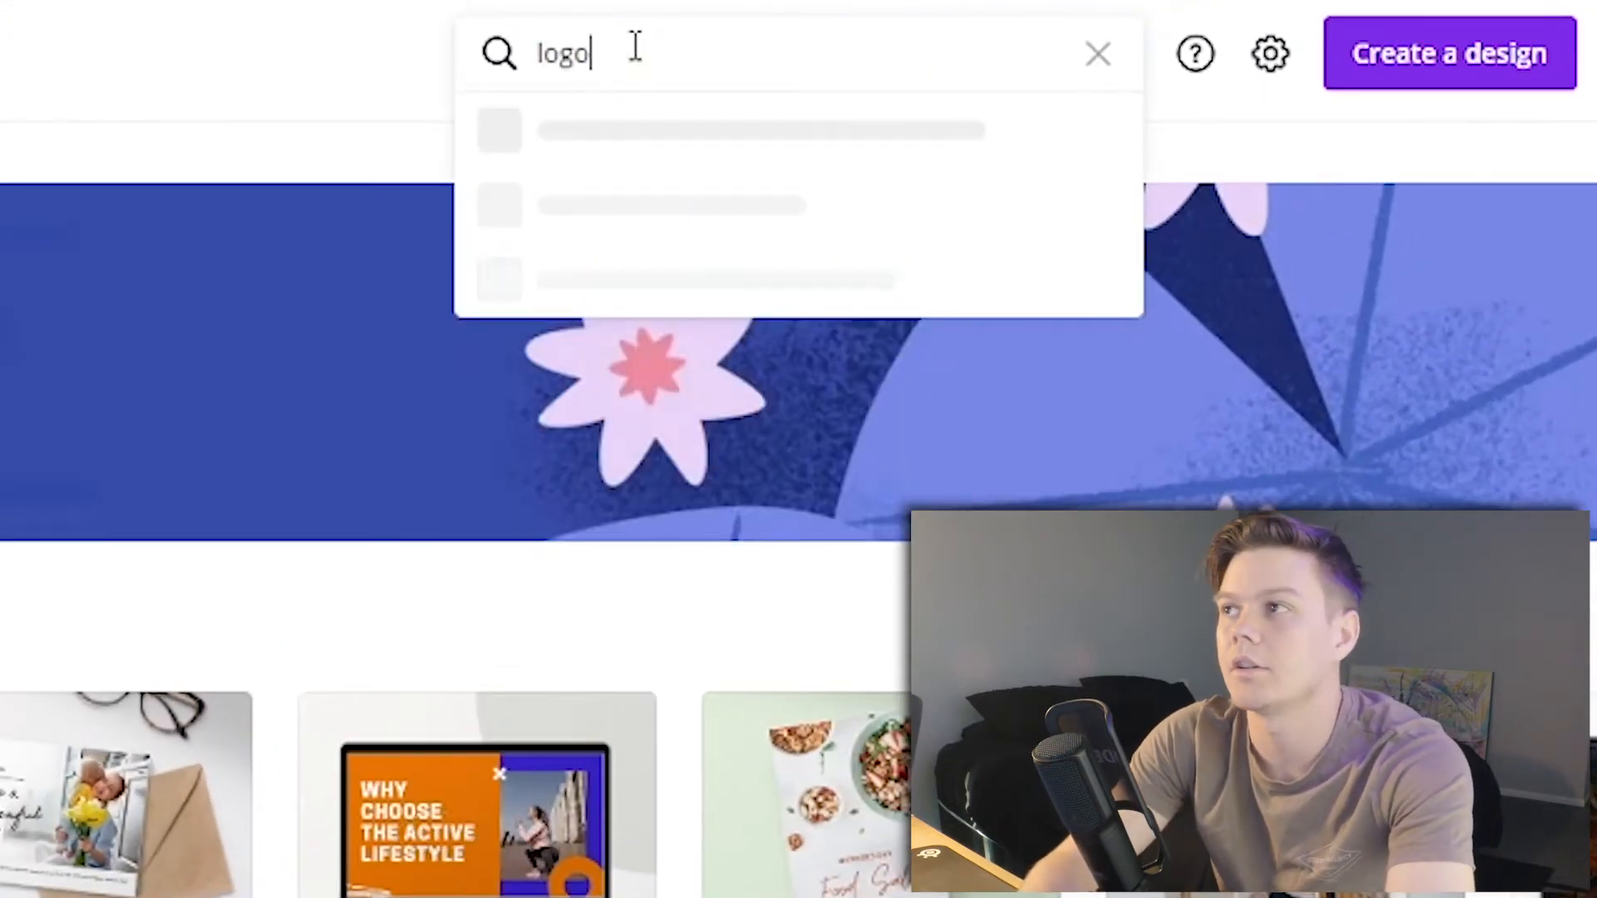
pyautogui.press('Return')
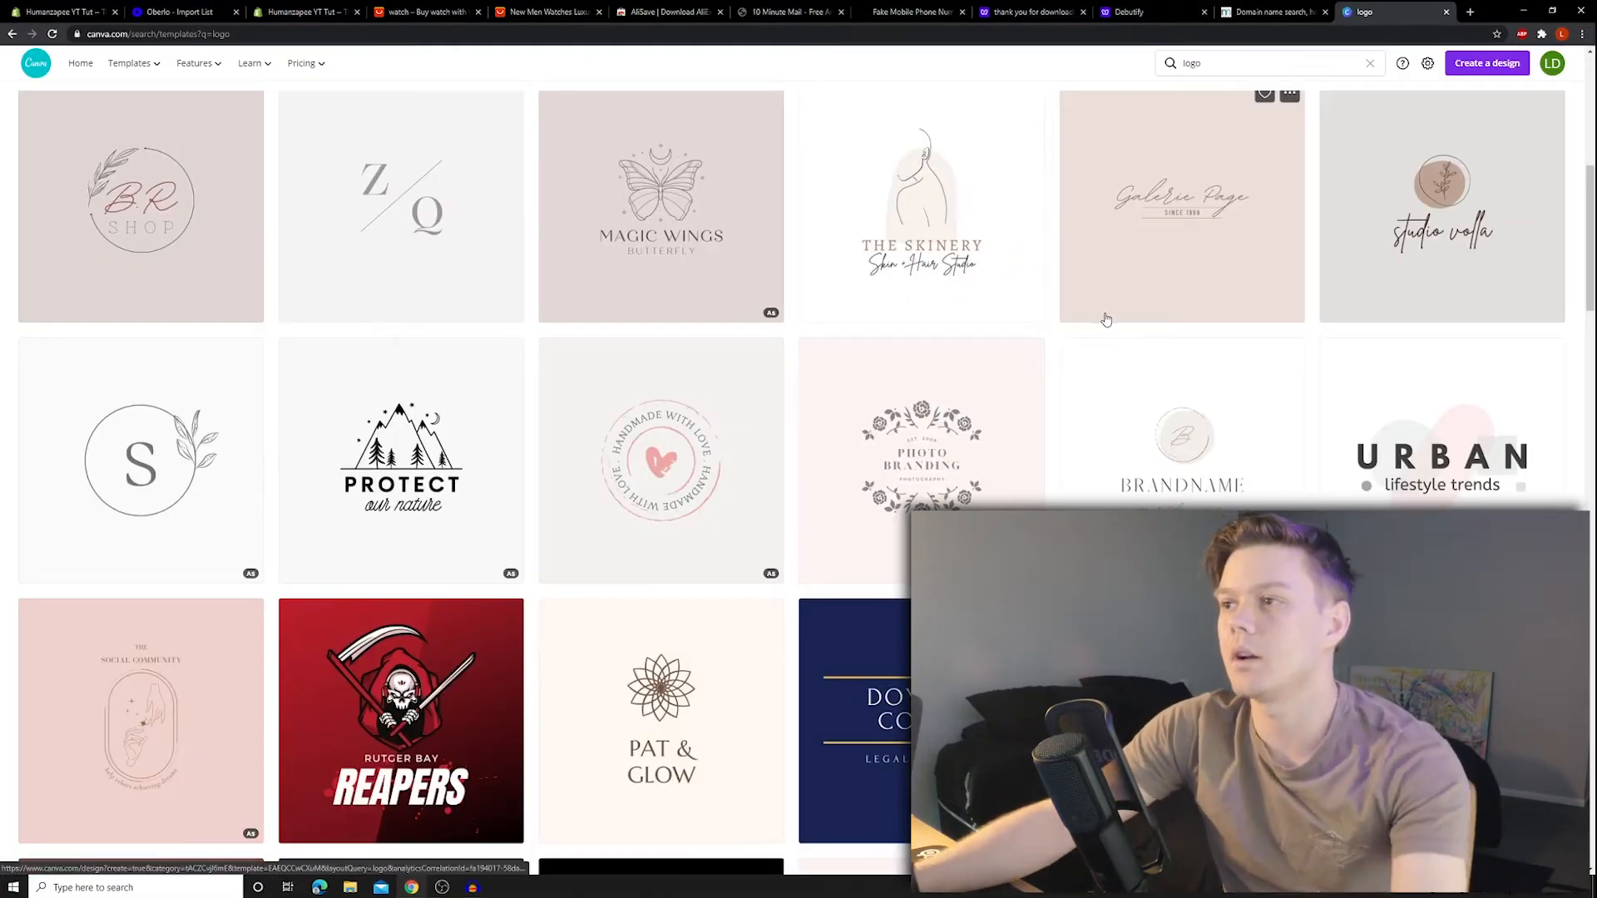
pyautogui.scroll(-5, 1107, 333)
pyautogui.scroll(-10, 960, 383)
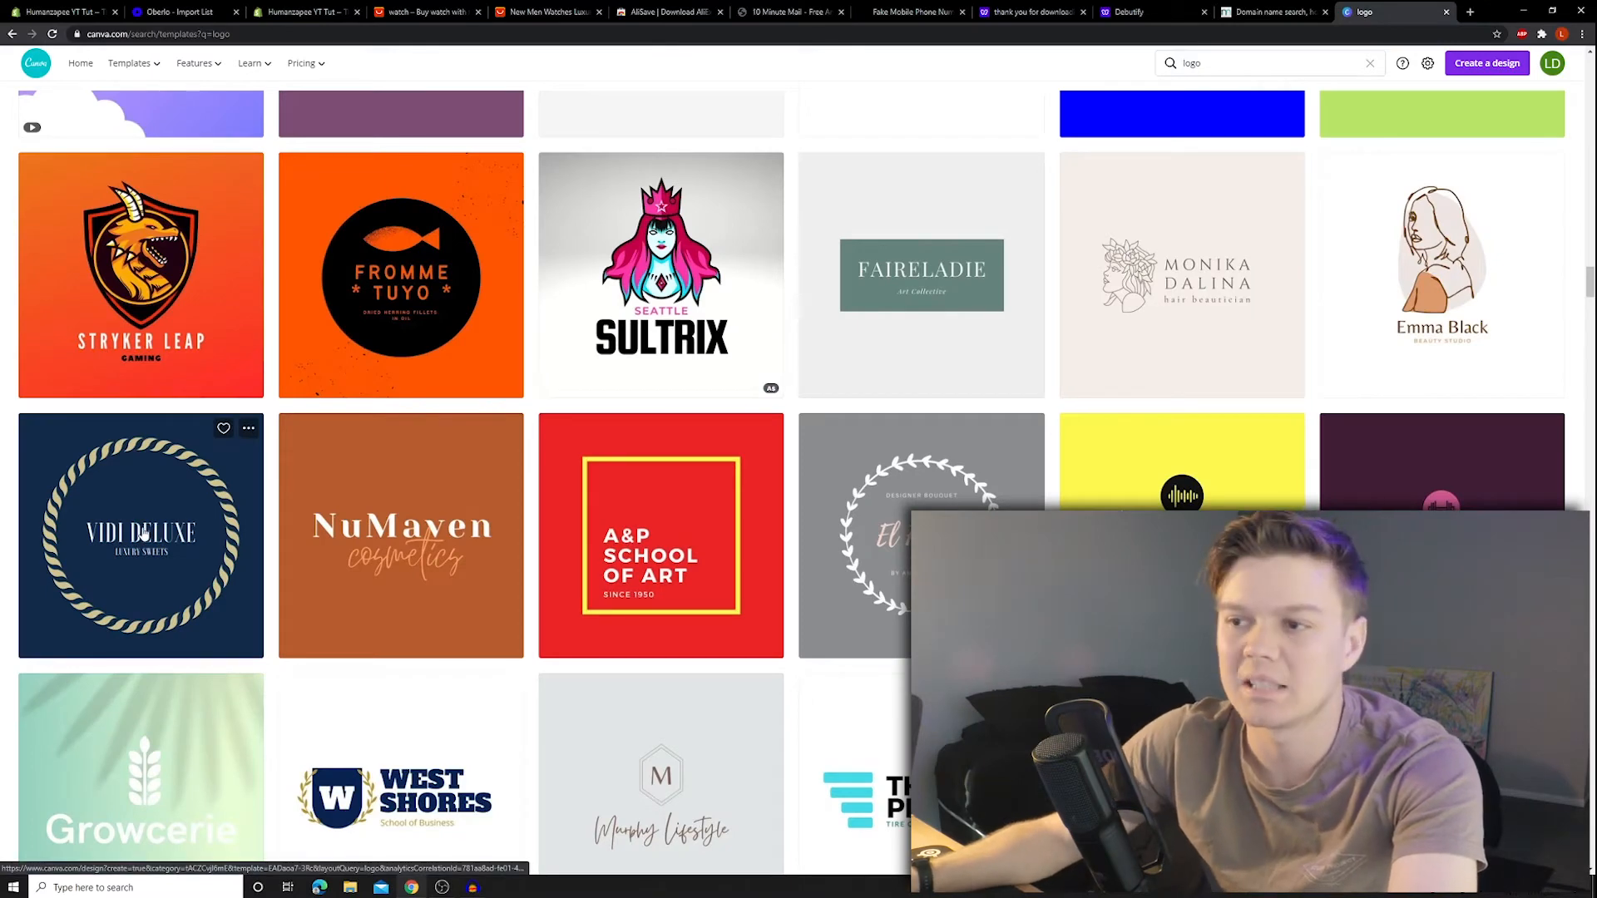
# - Open the Vidi Deluxe logo template and search templates for 'watch'
pyautogui.click(137, 520)
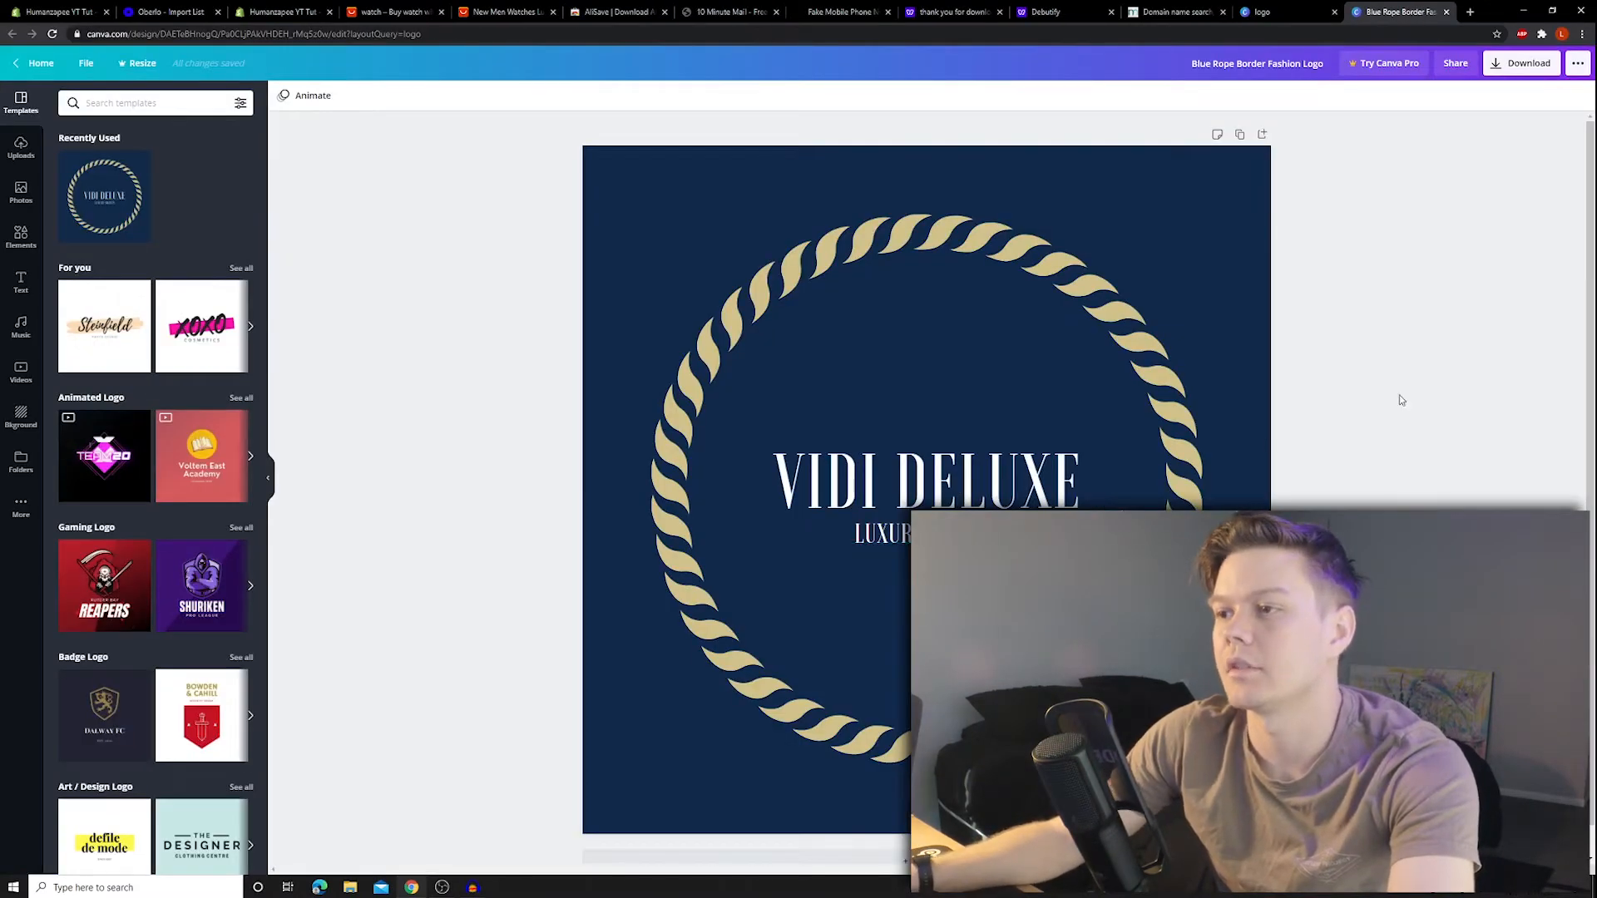
pyautogui.click(153, 99)
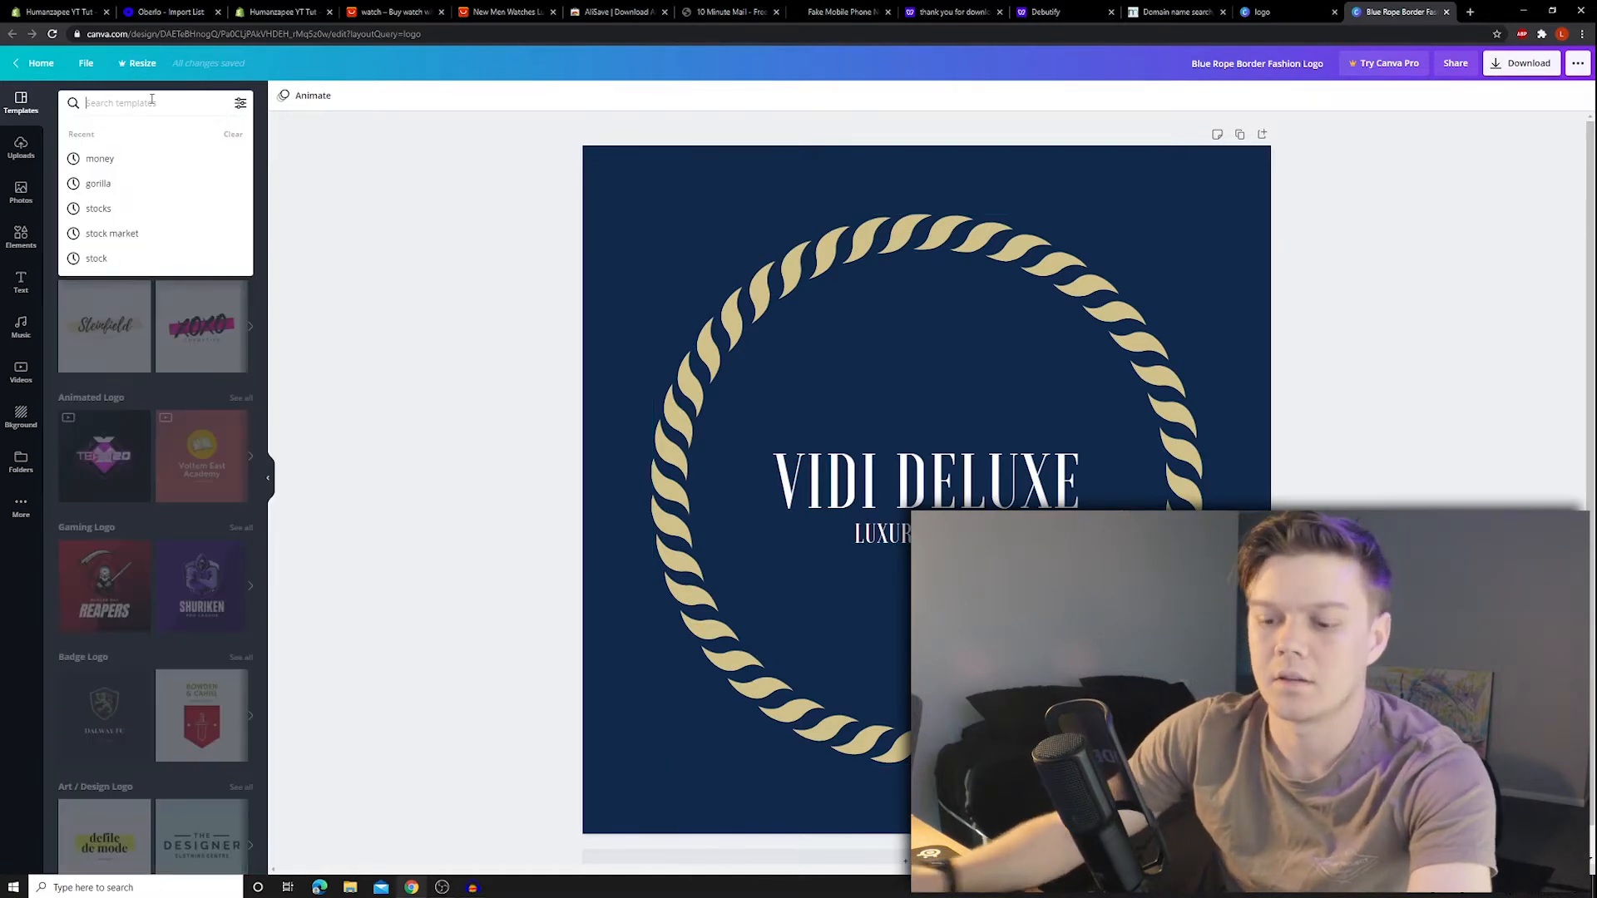
pyautogui.write('watch')
pyautogui.press('Return')
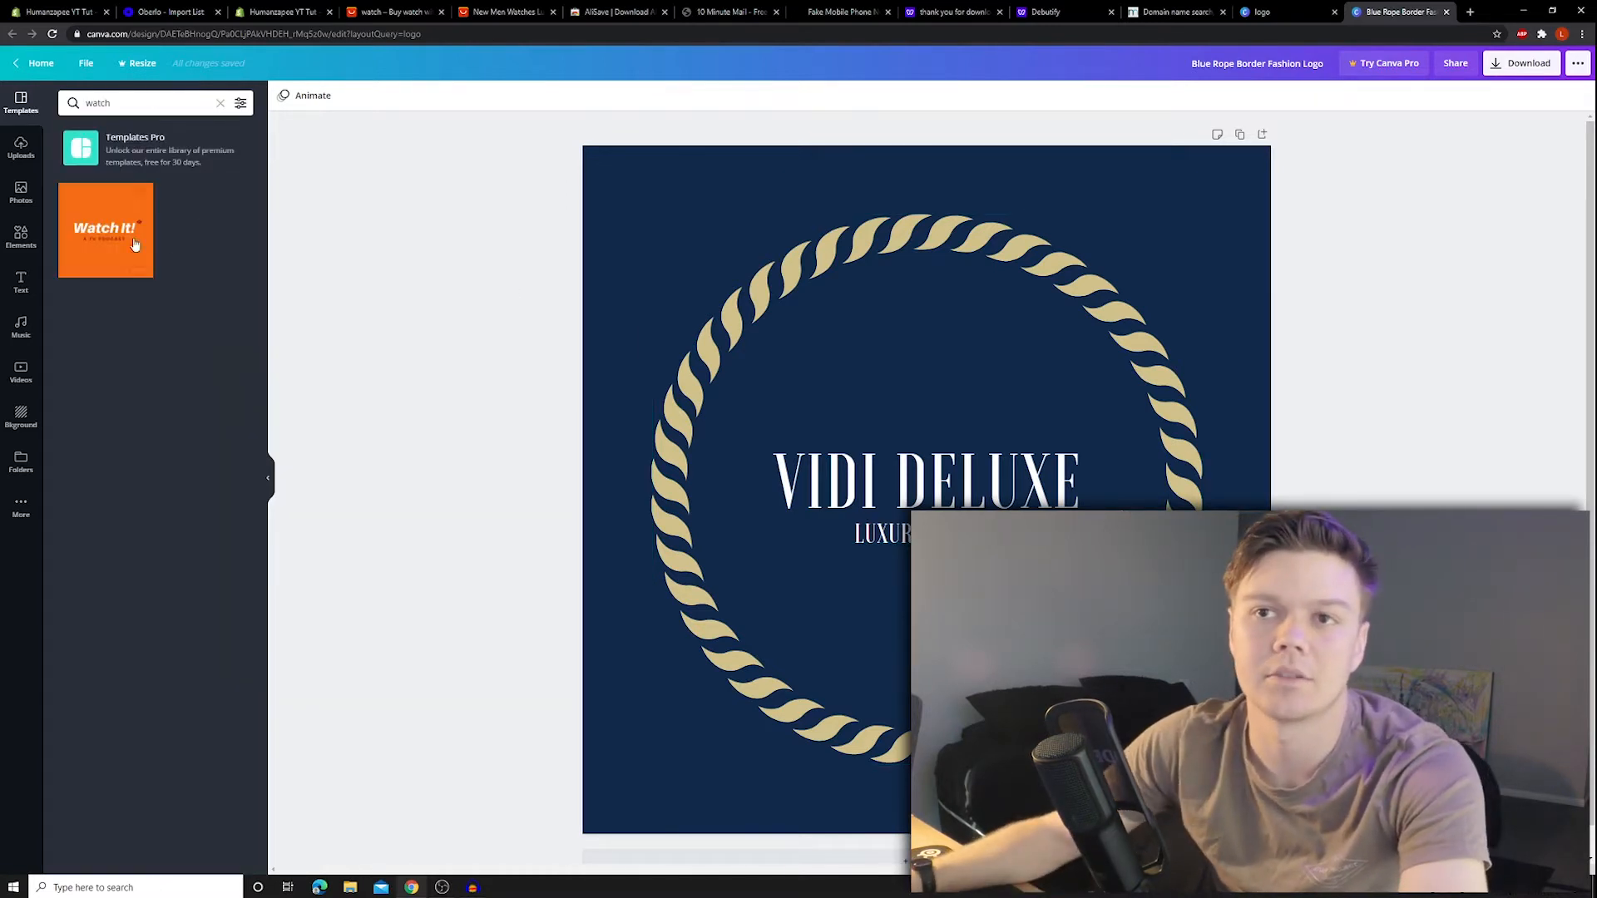
# - Add a white Roman-numeral clock element and size it over the rope ring
pyautogui.click(8, 230)
pyautogui.click(122, 99)
pyautogui.write('watr')
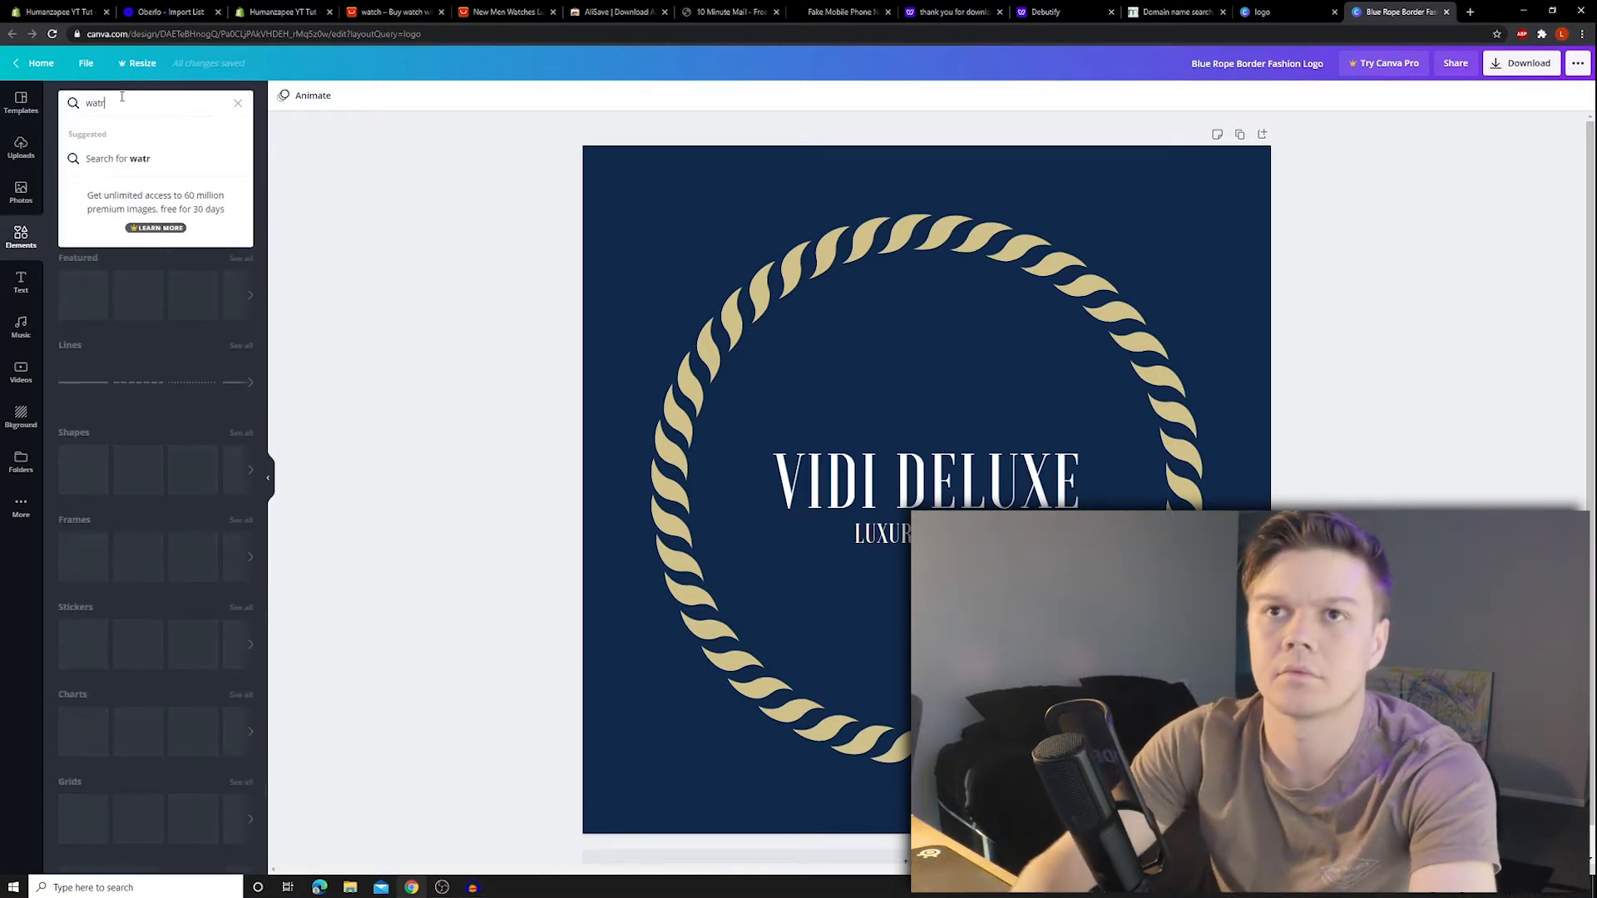
pyautogui.press('BackSpace')
pyautogui.write('ch')
pyautogui.press('Return')
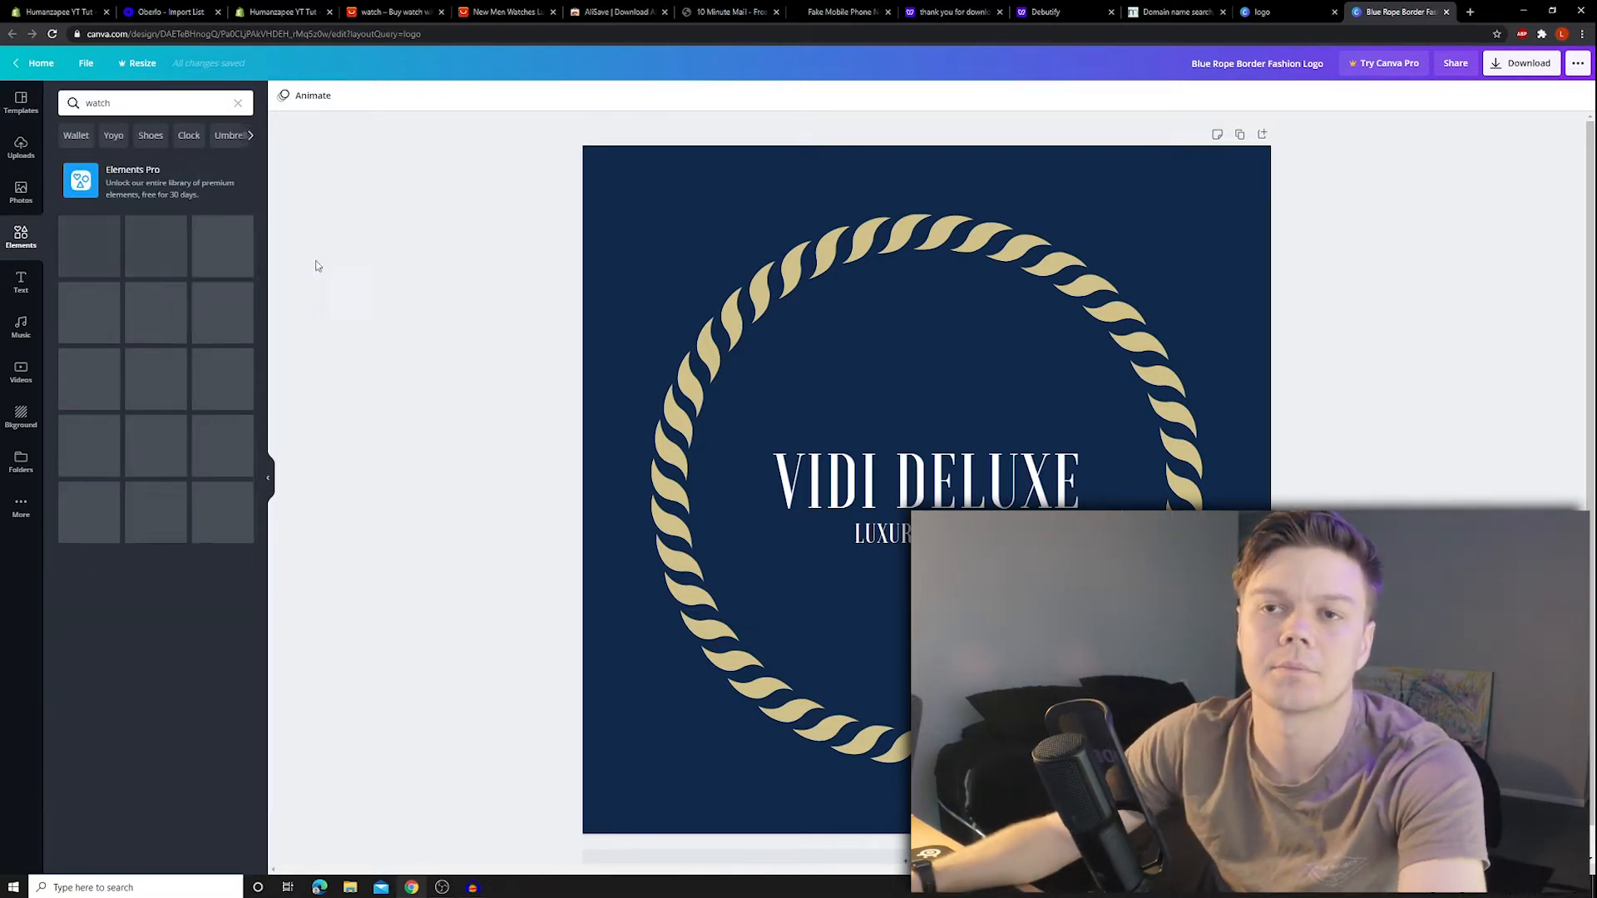
pyautogui.moveTo(157, 379); pyautogui.dragTo(882, 466)
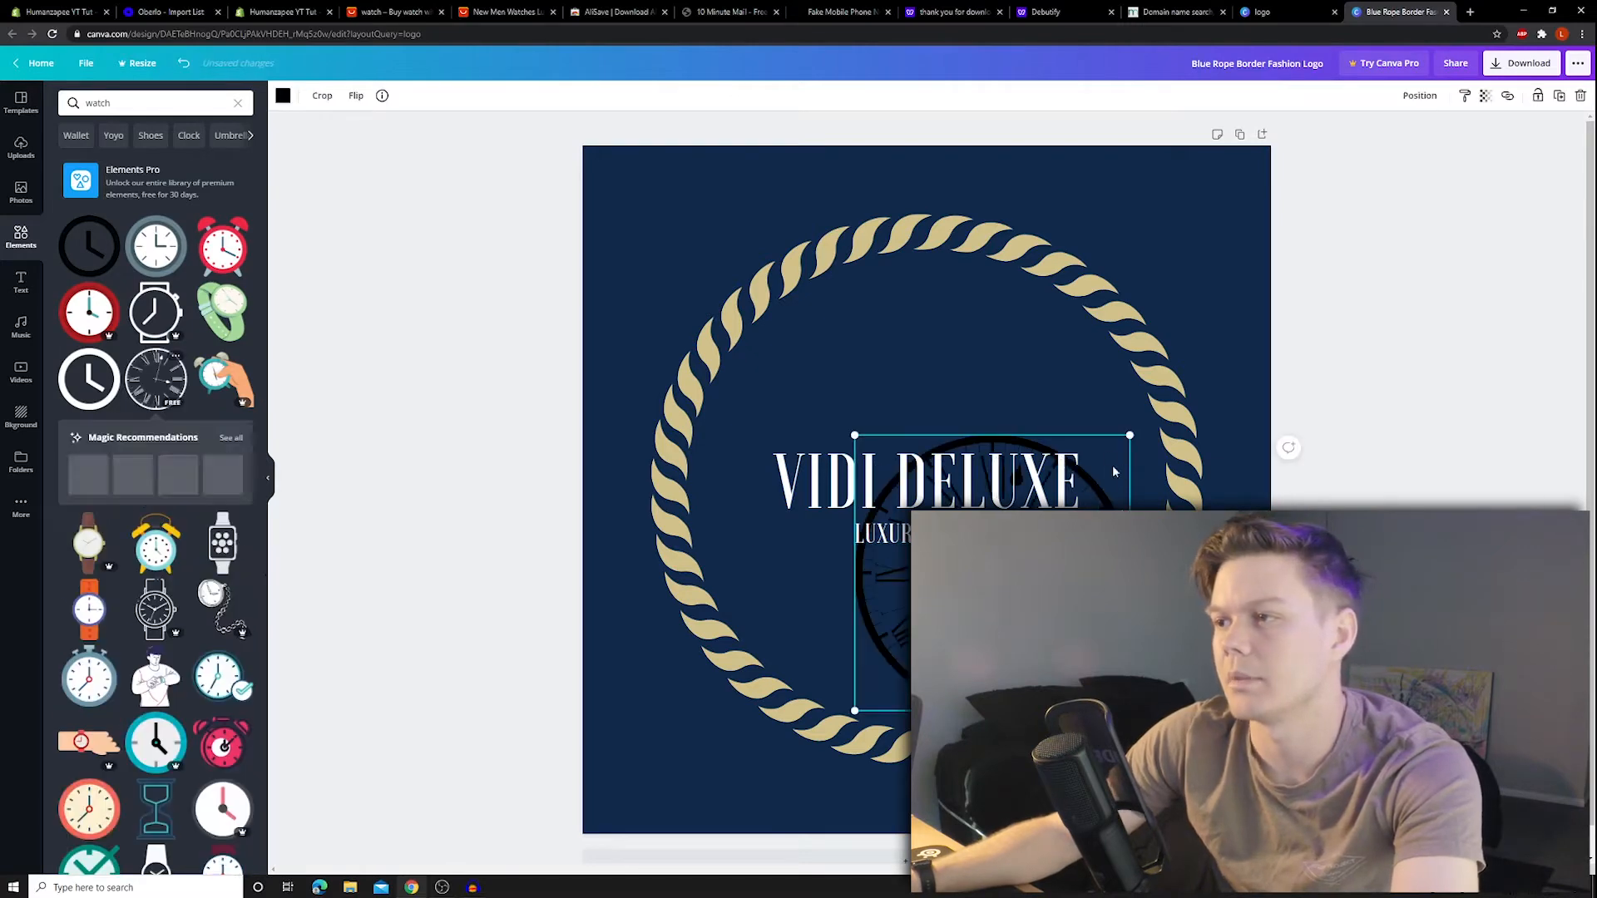
pyautogui.click(283, 95)
pyautogui.click(172, 219)
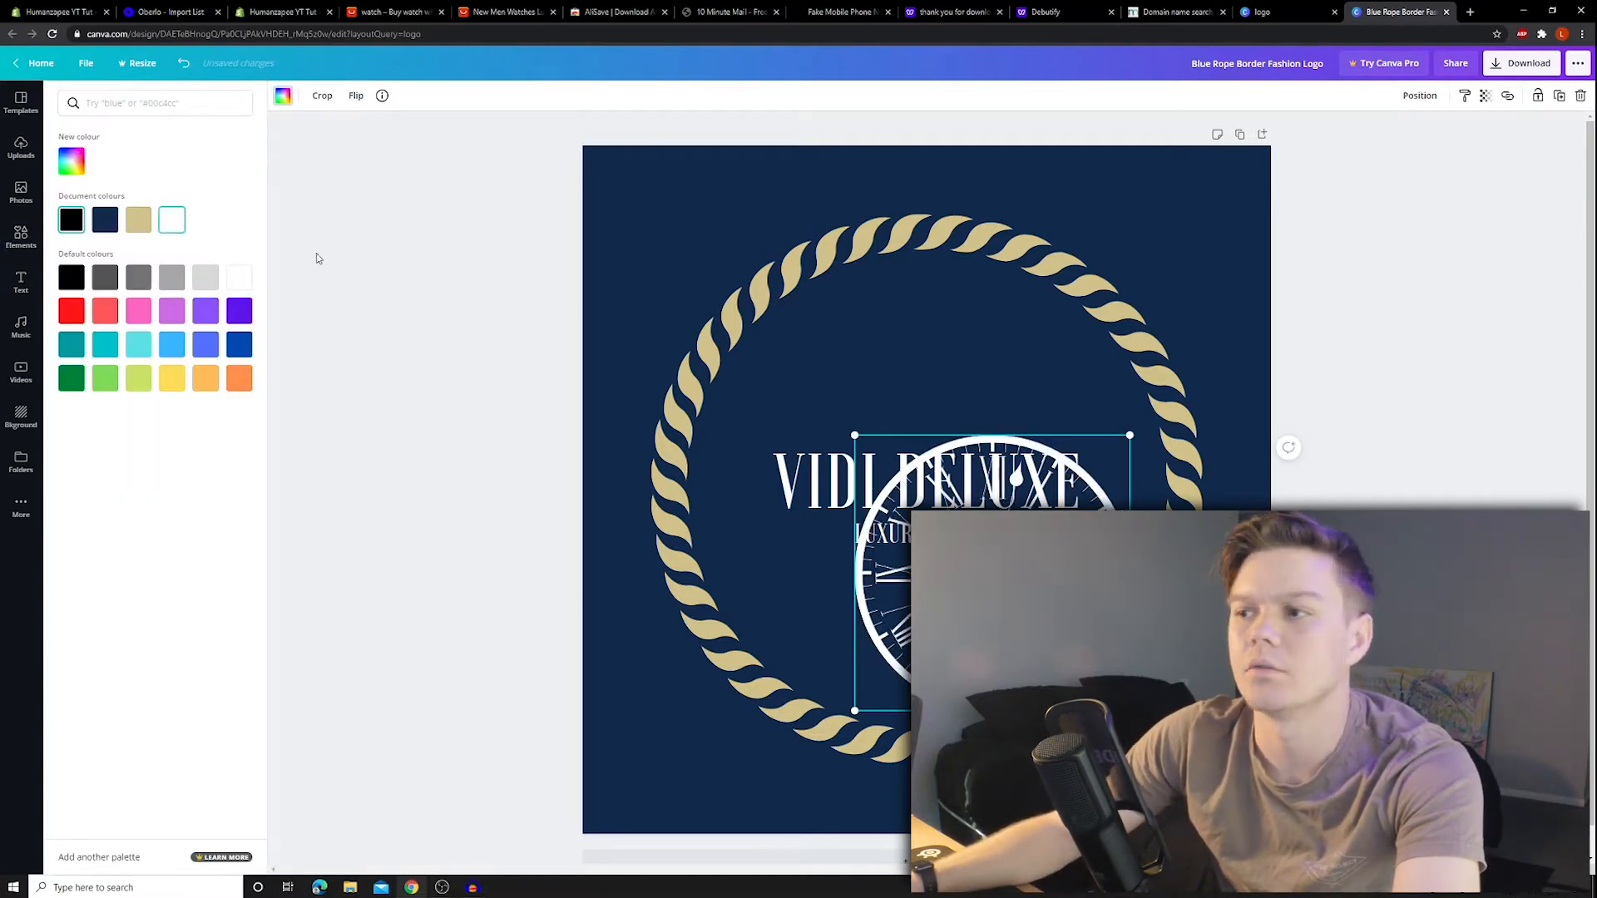
pyautogui.moveTo(1130, 435); pyautogui.dragTo(1238, 328)
pyautogui.moveTo(1064, 466); pyautogui.dragTo(945, 436)
pyautogui.moveTo(1119, 298); pyautogui.dragTo(1259, 157)
pyautogui.moveTo(1115, 275); pyautogui.dragTo(1045, 350)
pyautogui.moveTo(1189, 232); pyautogui.dragTo(1177, 247)
# - Change the heading to SPYGLASS and the subtitle to LUXURY WATCHES
pyautogui.doubleClick(927, 479)
pyautogui.write('SP')
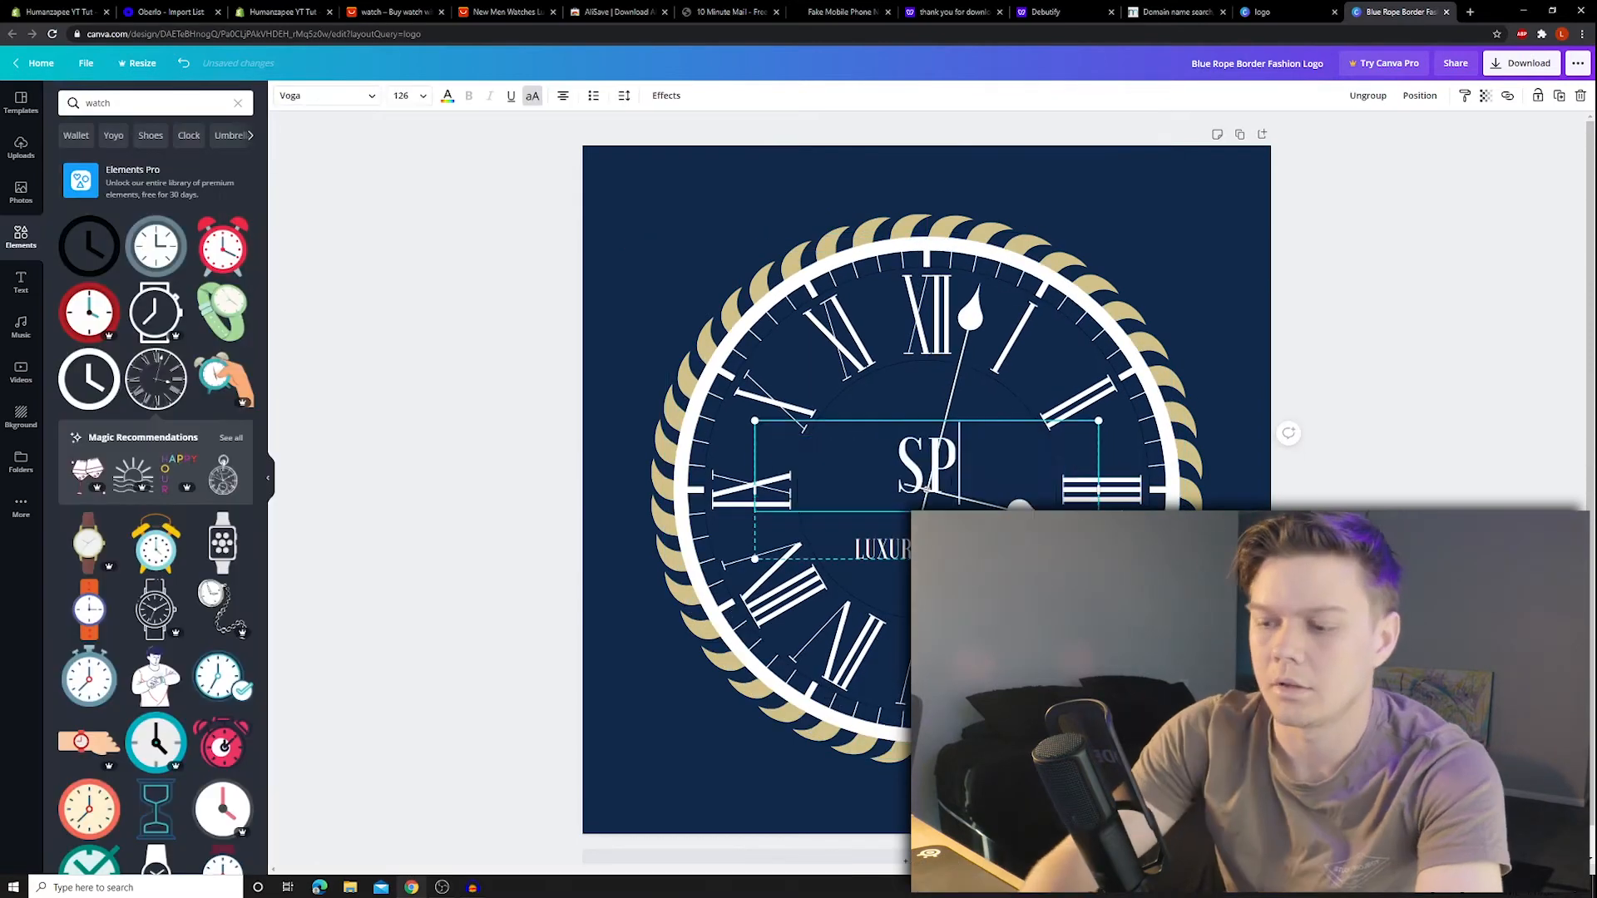
pyautogui.write('YGLASS')
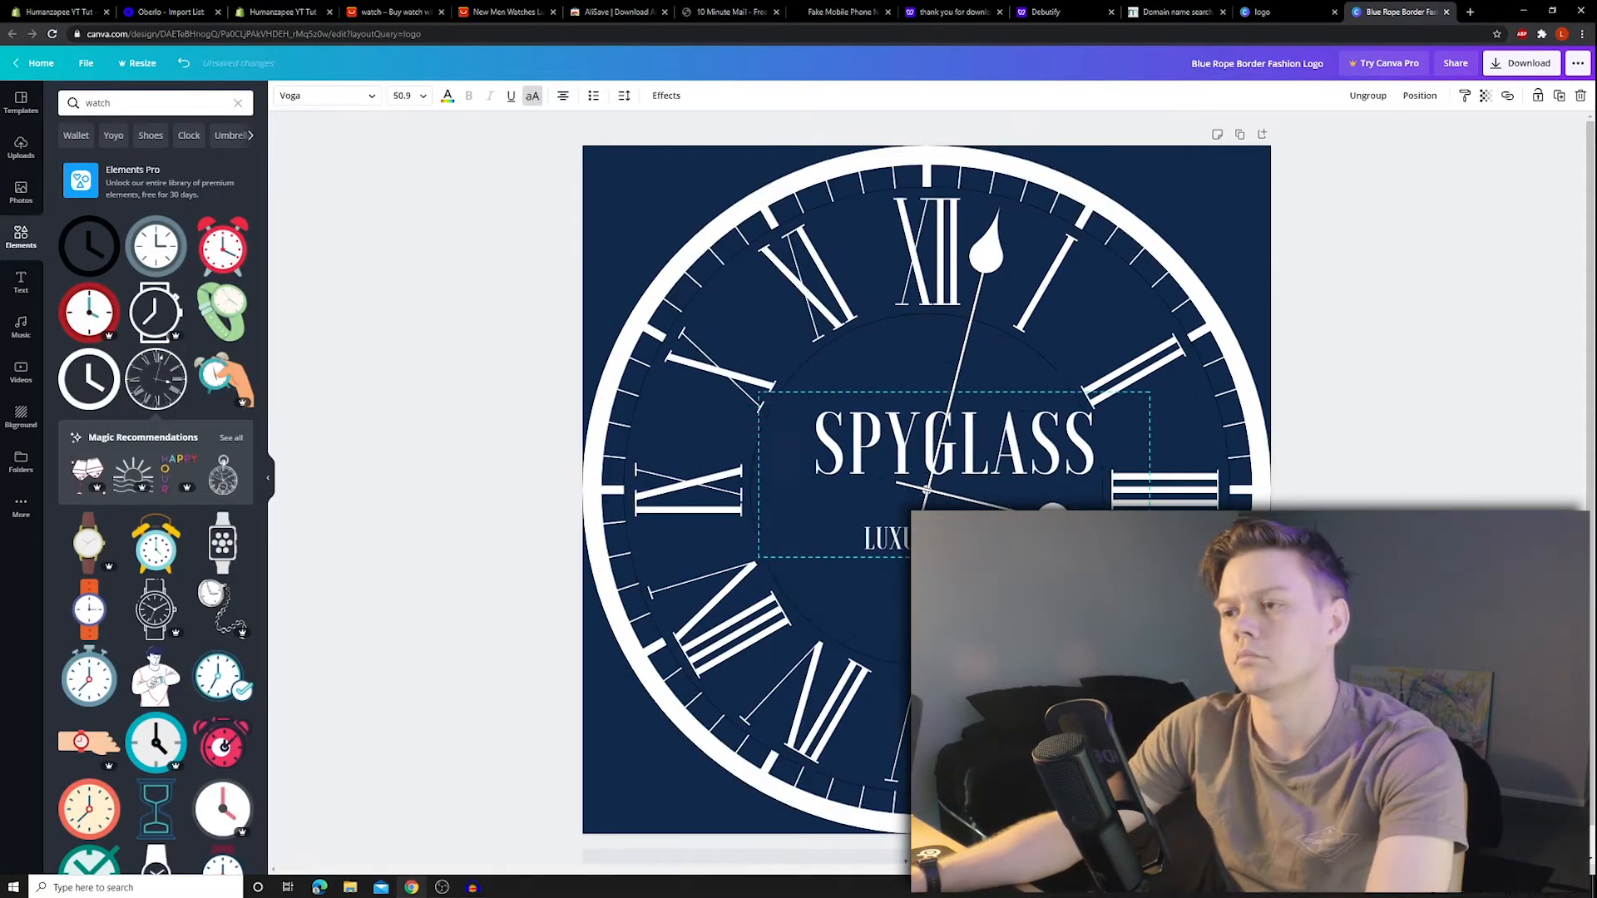
pyautogui.write('CHES')
pyautogui.click(1339, 465)
pyautogui.scroll(-5, 1006, 477)
pyautogui.scroll(8, 1002, 408)
pyautogui.scroll(-2, 1003, 401)
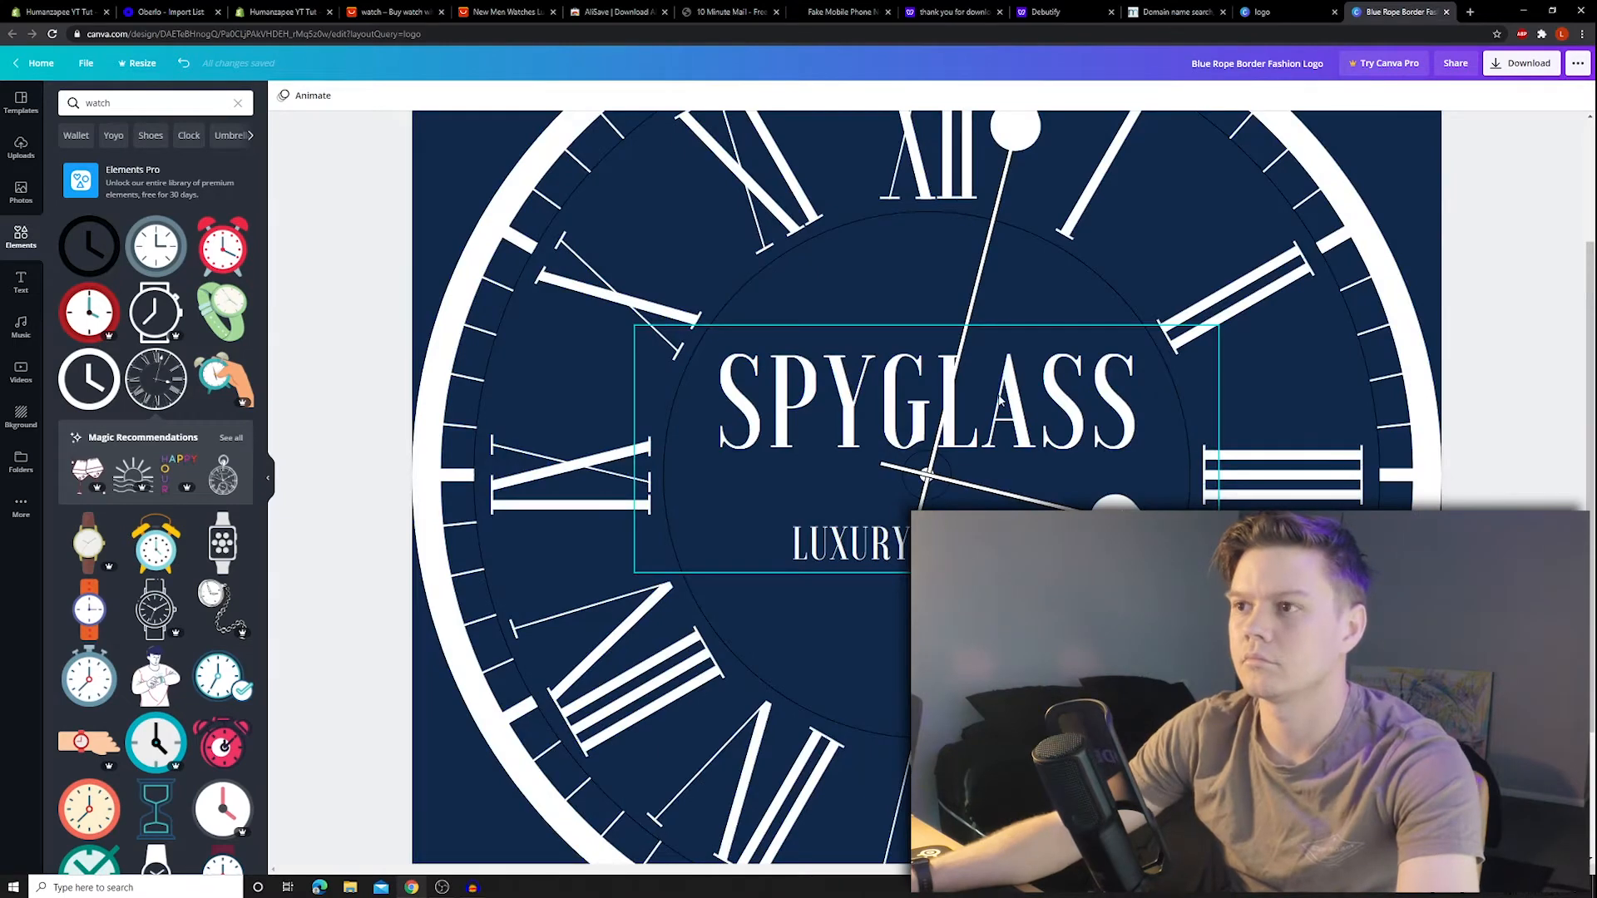
pyautogui.scroll(-5, 1001, 401)
pyautogui.scroll(5, 1000, 401)
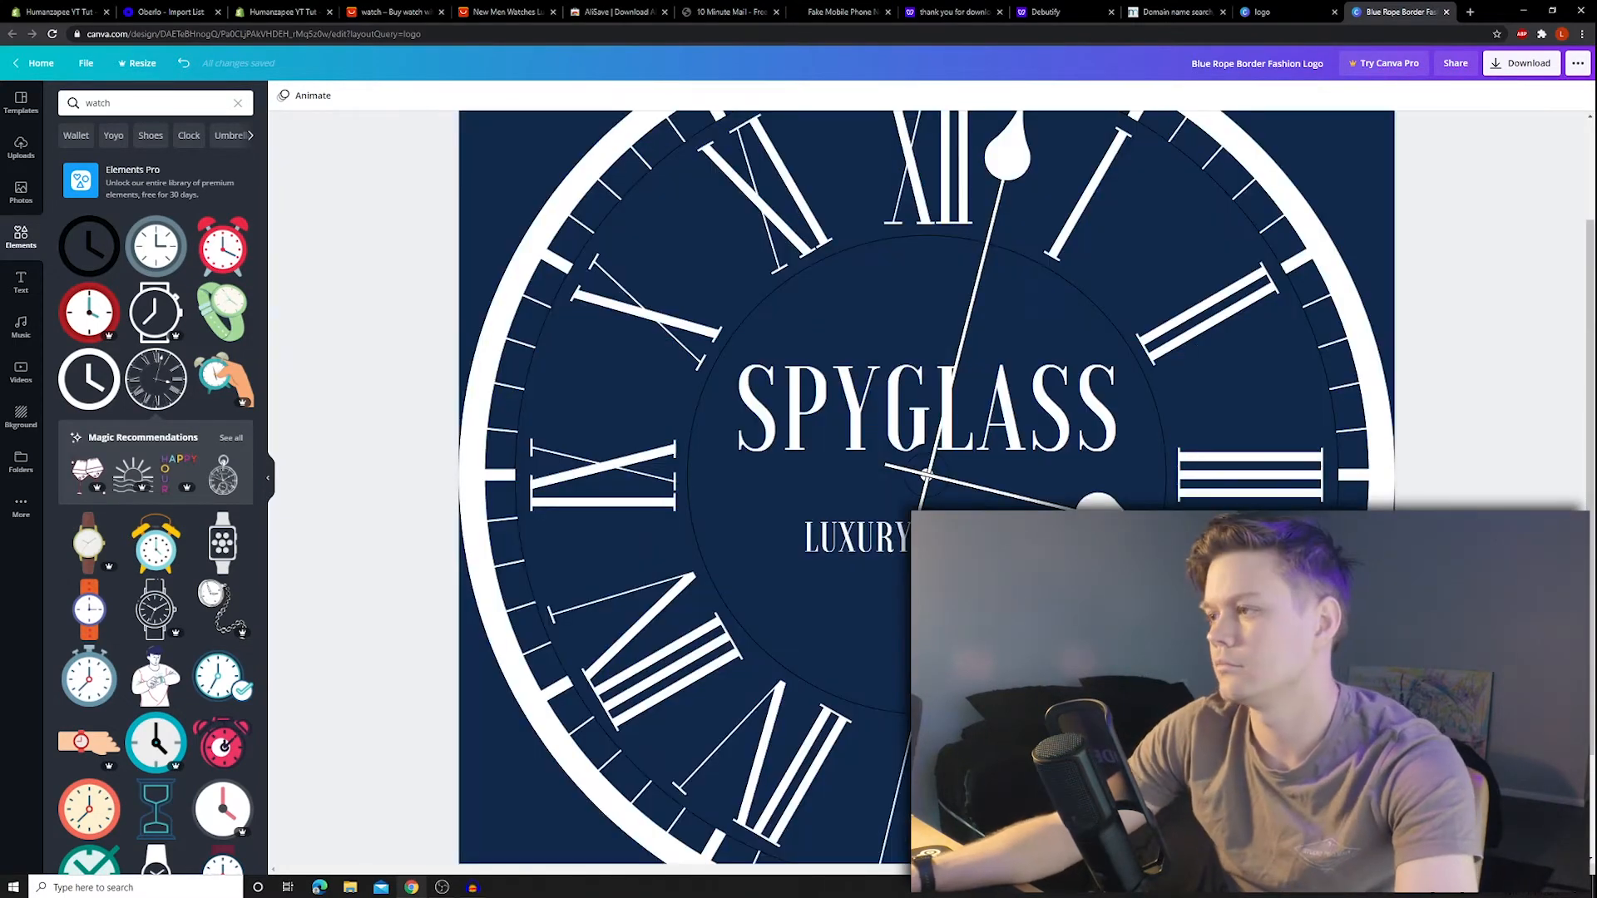
pyautogui.scroll(-2, 1429, 491)
pyautogui.scroll(1, 1379, 410)
pyautogui.scroll(-1, 1364, 399)
# - Delete the oversized clock, then enlarge, lower and ungroup the logo text
pyautogui.click(1212, 314)
pyautogui.press('Delete')
pyautogui.click(1053, 389)
pyautogui.moveTo(1127, 350); pyautogui.dragTo(1055, 420)
pyautogui.moveTo(1215, 331); pyautogui.dragTo(1365, 271)
pyautogui.moveTo(1040, 540); pyautogui.dragTo(958, 657)
pyautogui.click(1389, 95)
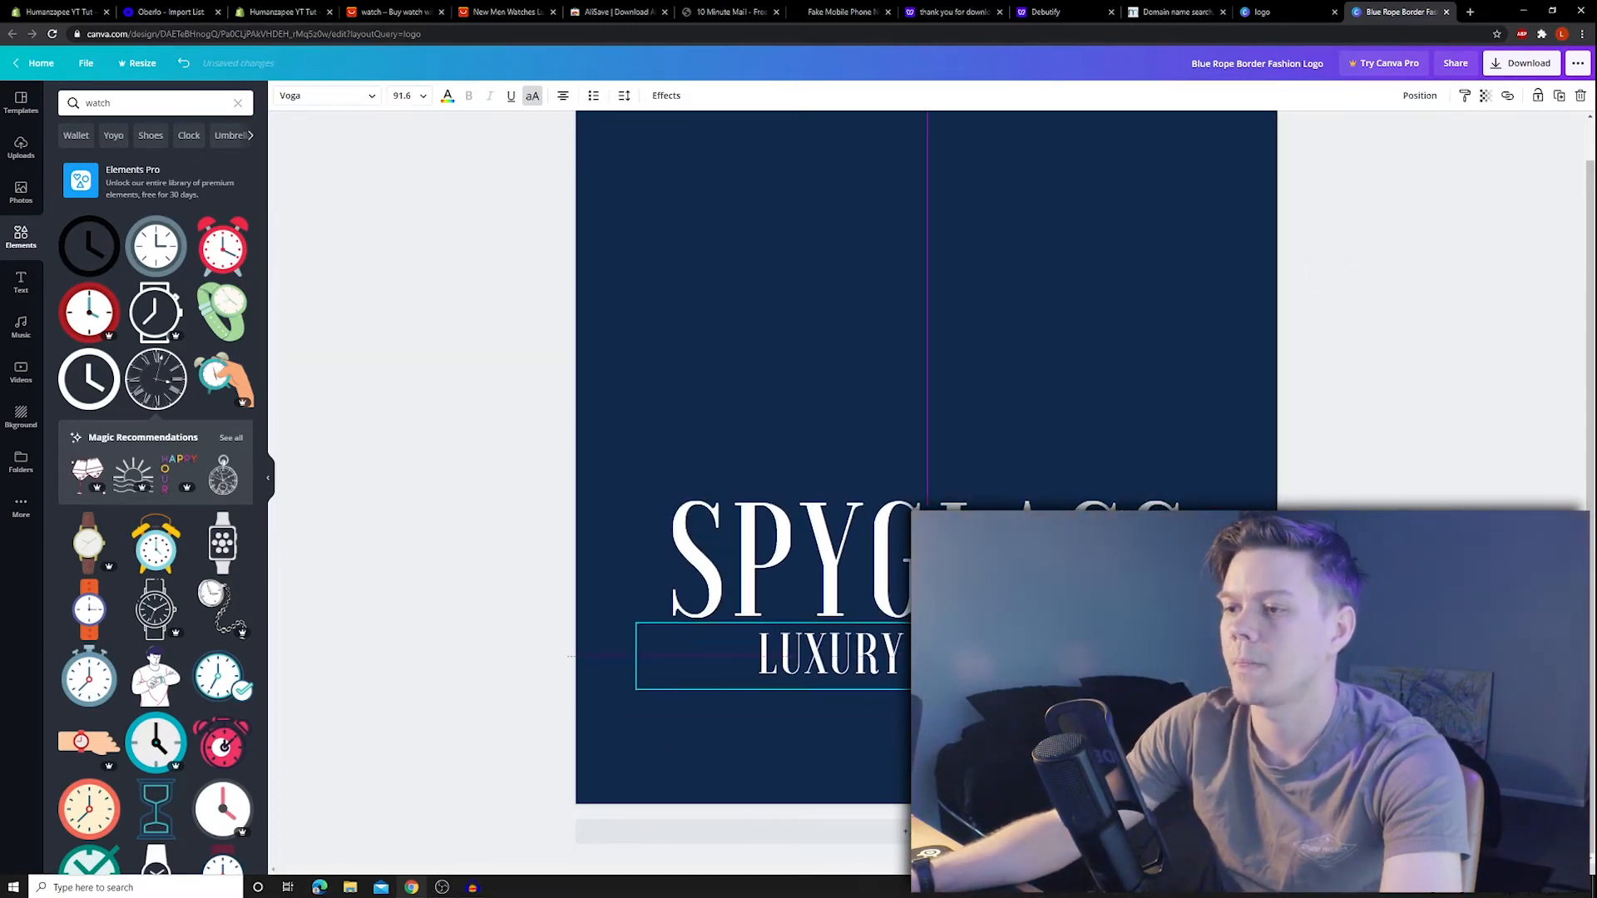
# - Re-add the clock, crop it to its top half above SPYGLASS and colour it white
pyautogui.click(171, 399)
pyautogui.moveTo(1110, 266); pyautogui.dragTo(1124, 297)
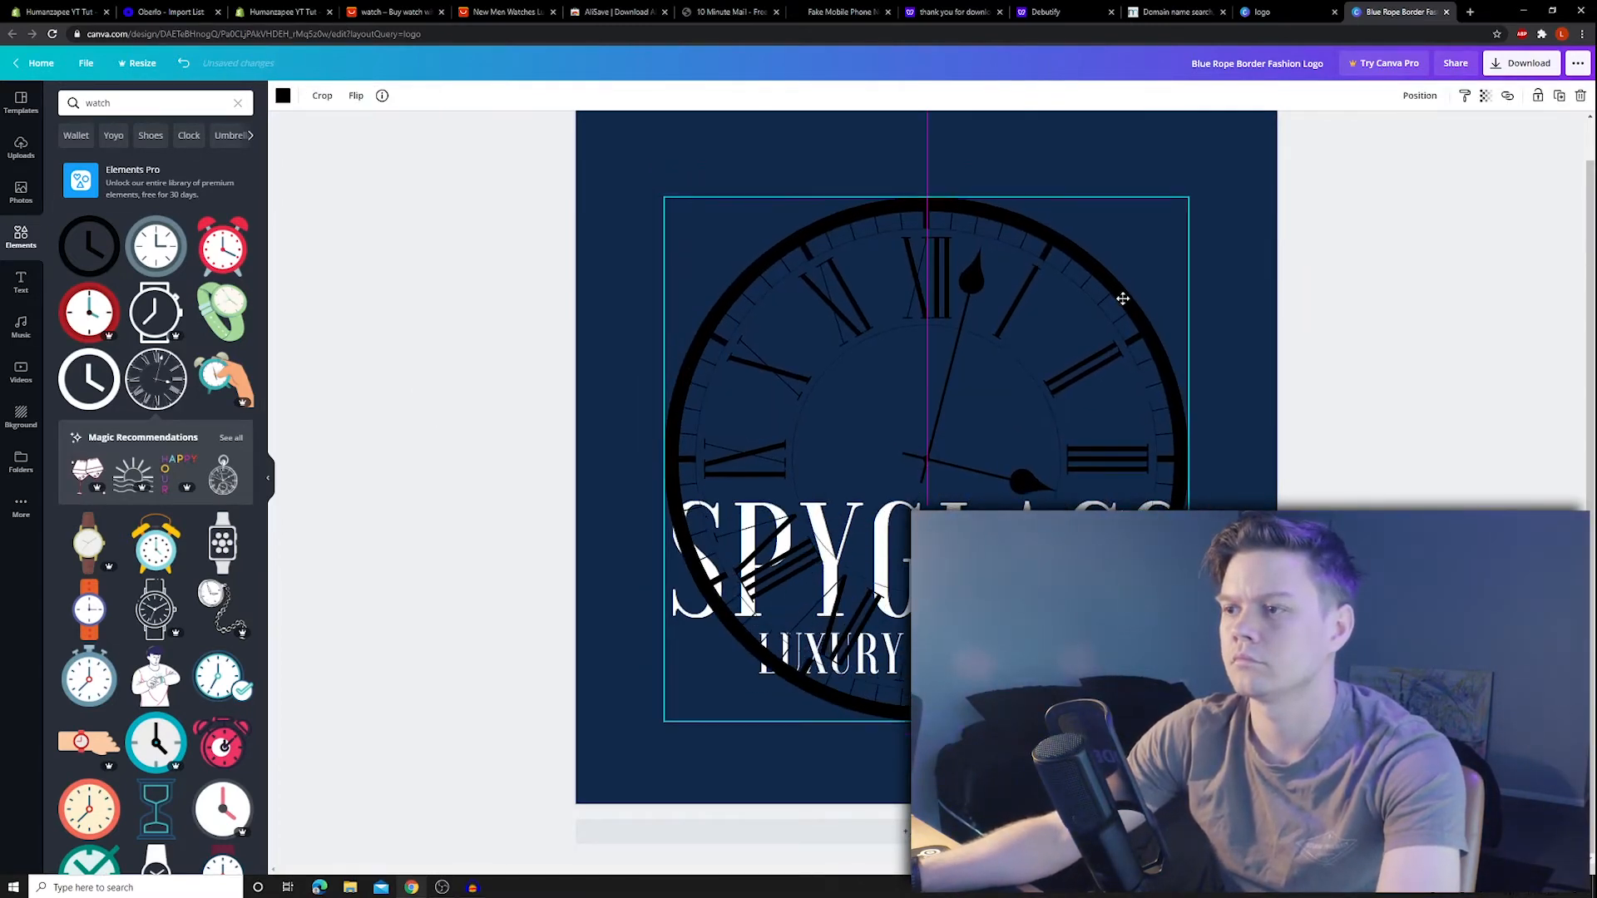
pyautogui.doubleClick(795, 356)
pyautogui.moveTo(664, 718); pyautogui.dragTo(652, 497)
pyautogui.click(297, 96)
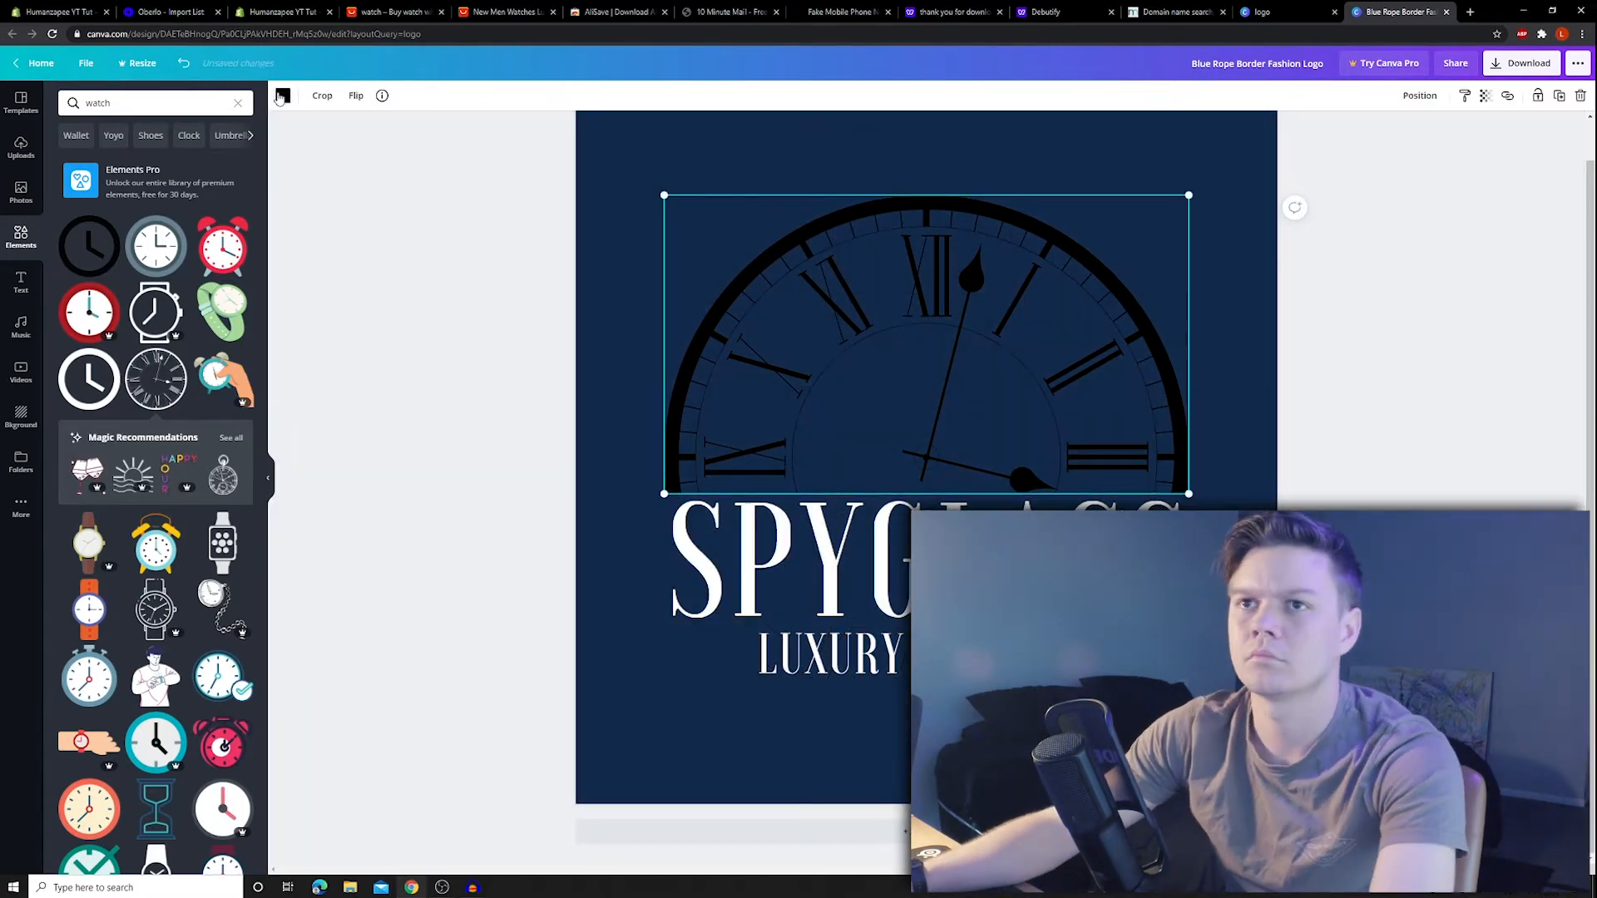
pyautogui.click(284, 96)
pyautogui.click(153, 170)
# - Group the clock and both text lines, then resize and centre the logo
pyautogui.click(1412, 461)
pyautogui.scroll(1, 1411, 461)
pyautogui.hotkey('ctrl', 'a')
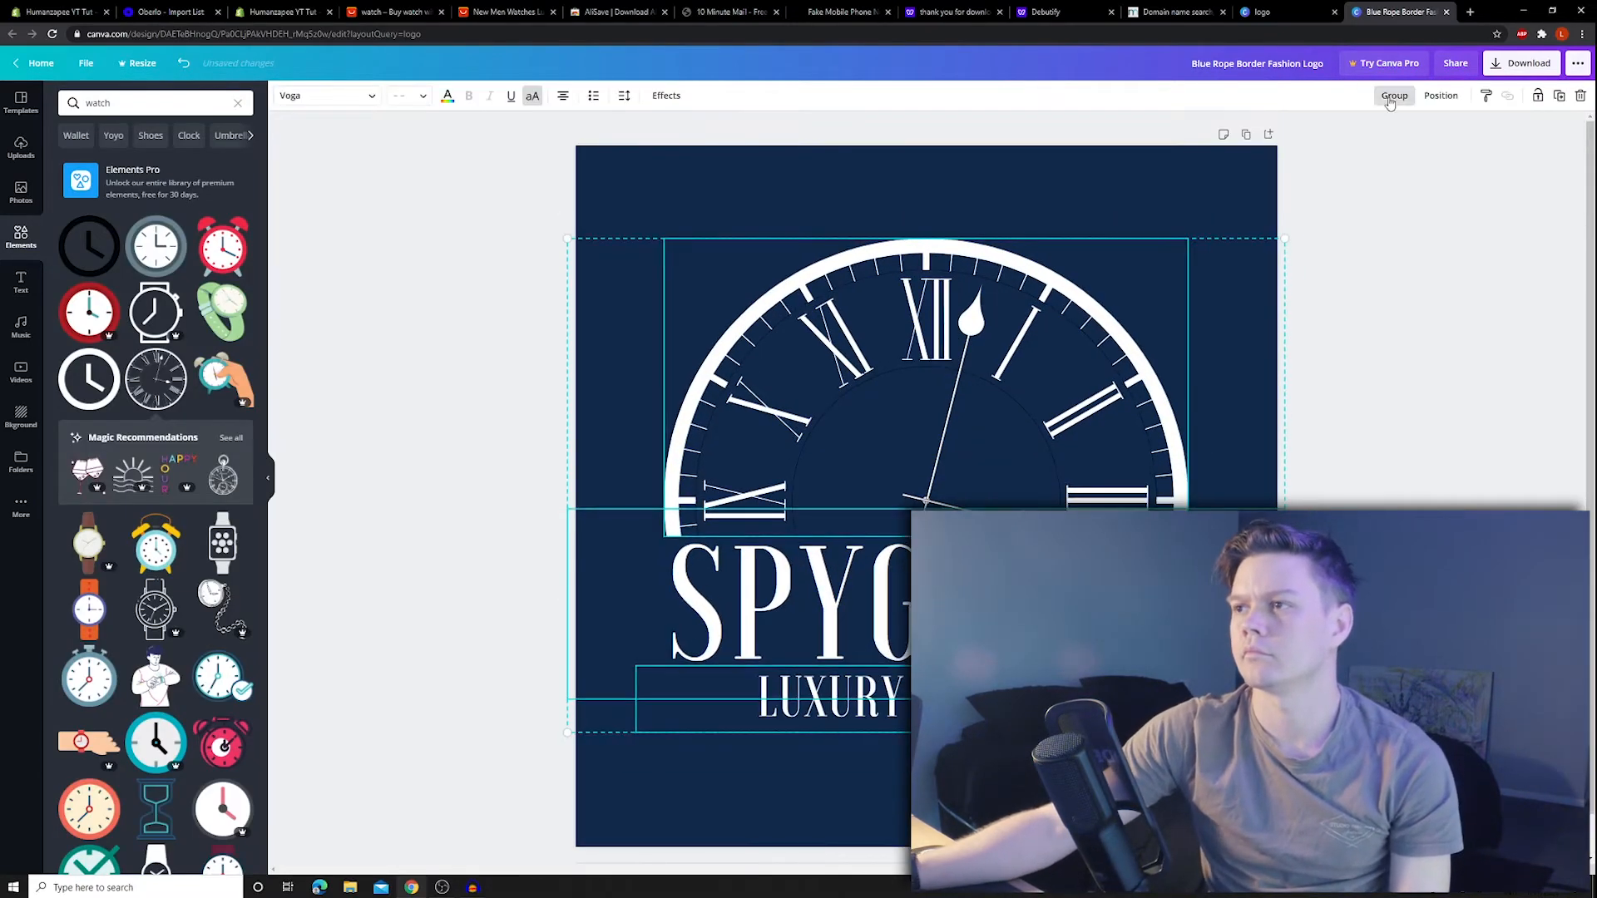
pyautogui.click(1395, 96)
pyautogui.moveTo(1285, 238); pyautogui.dragTo(1438, 133)
pyautogui.moveTo(1181, 316); pyautogui.dragTo(1107, 371)
pyautogui.click(1494, 364)
pyautogui.click(1182, 325)
pyautogui.moveTo(1364, 188); pyautogui.dragTo(1331, 210)
pyautogui.moveTo(1122, 316)
pyautogui.mouseDown()
pyautogui.moveTo(1135, 286)
pyautogui.moveTo(1136, 306)
pyautogui.mouseUp()
pyautogui.click(1462, 379)
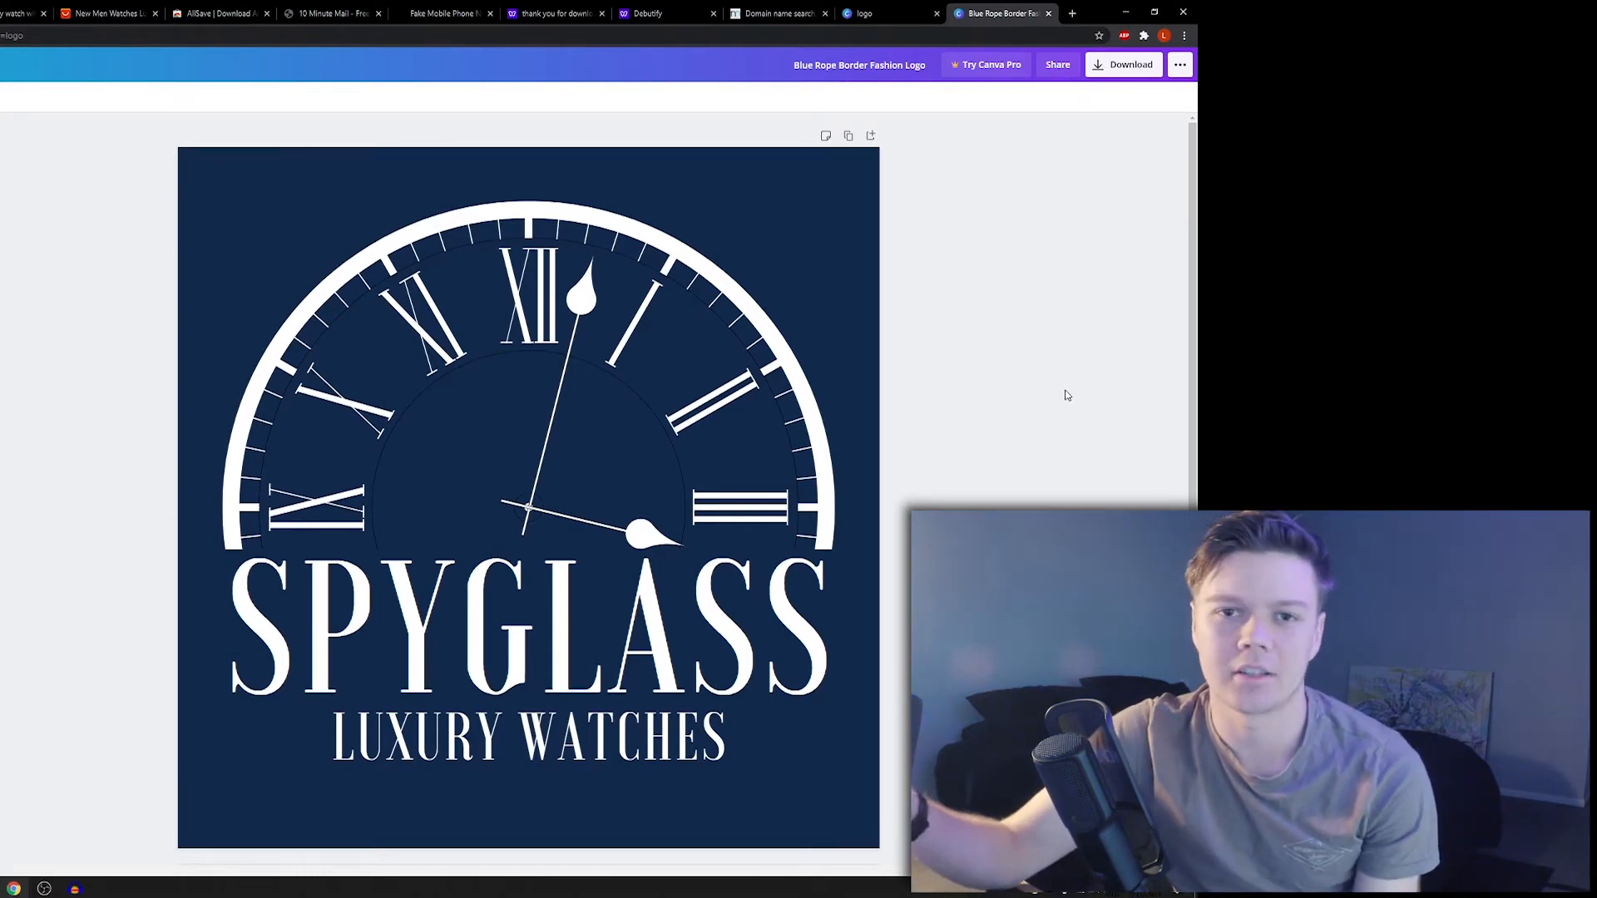
# - Download the SPYGLASS LUXURY WATCHES logo from Canva as a PNG
pyautogui.click(34, 8)
pyautogui.click(97, 11)
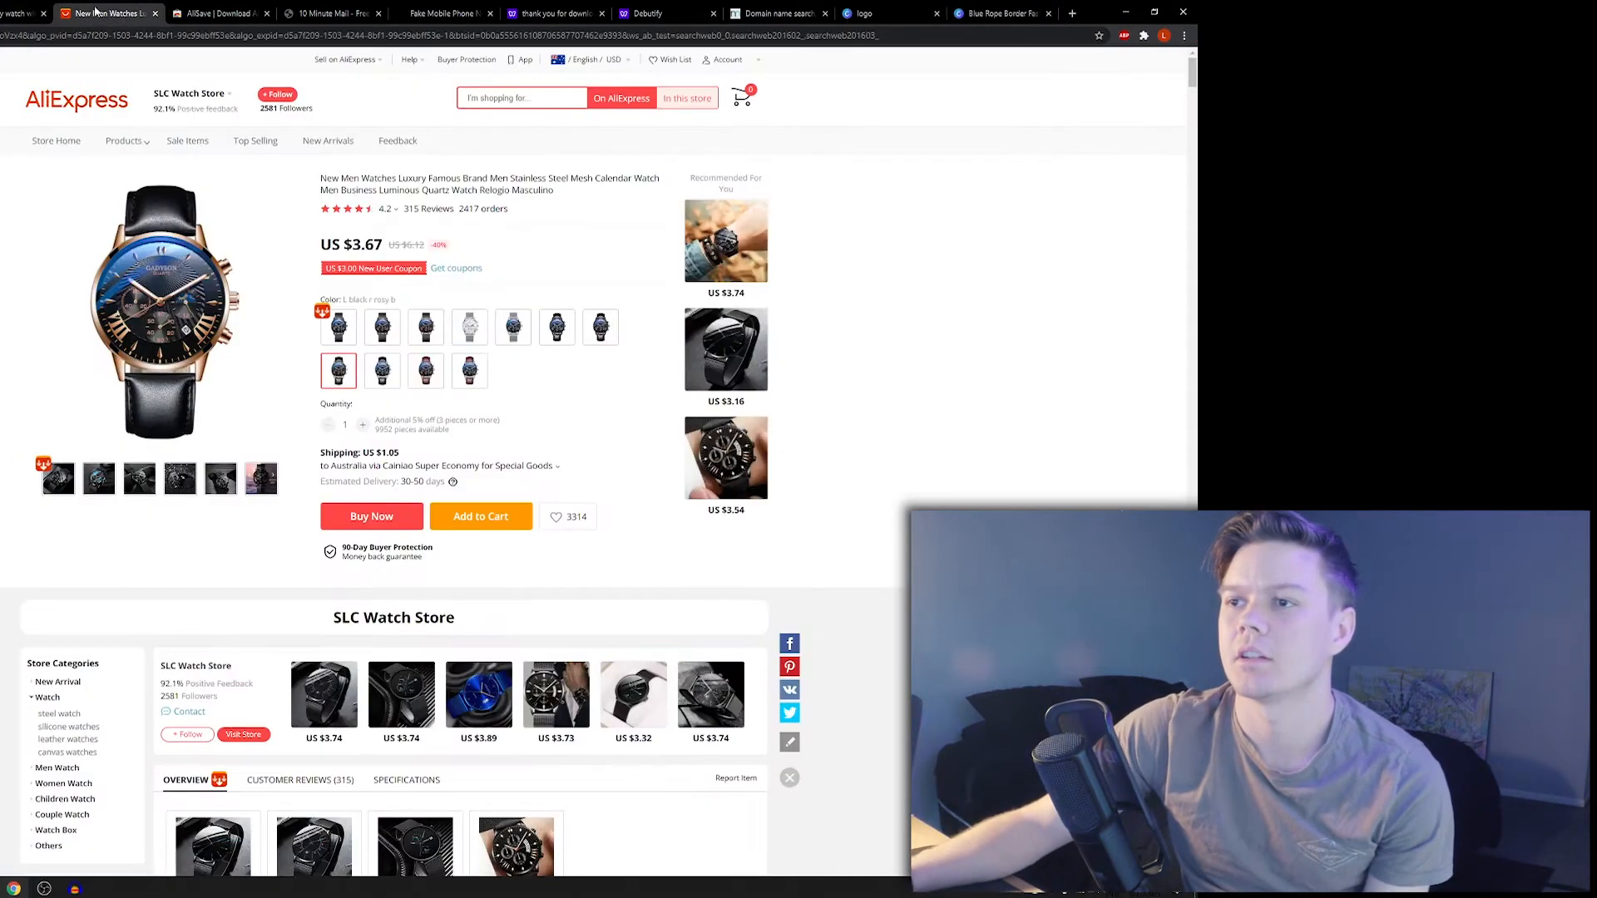
pyautogui.click(1016, 12)
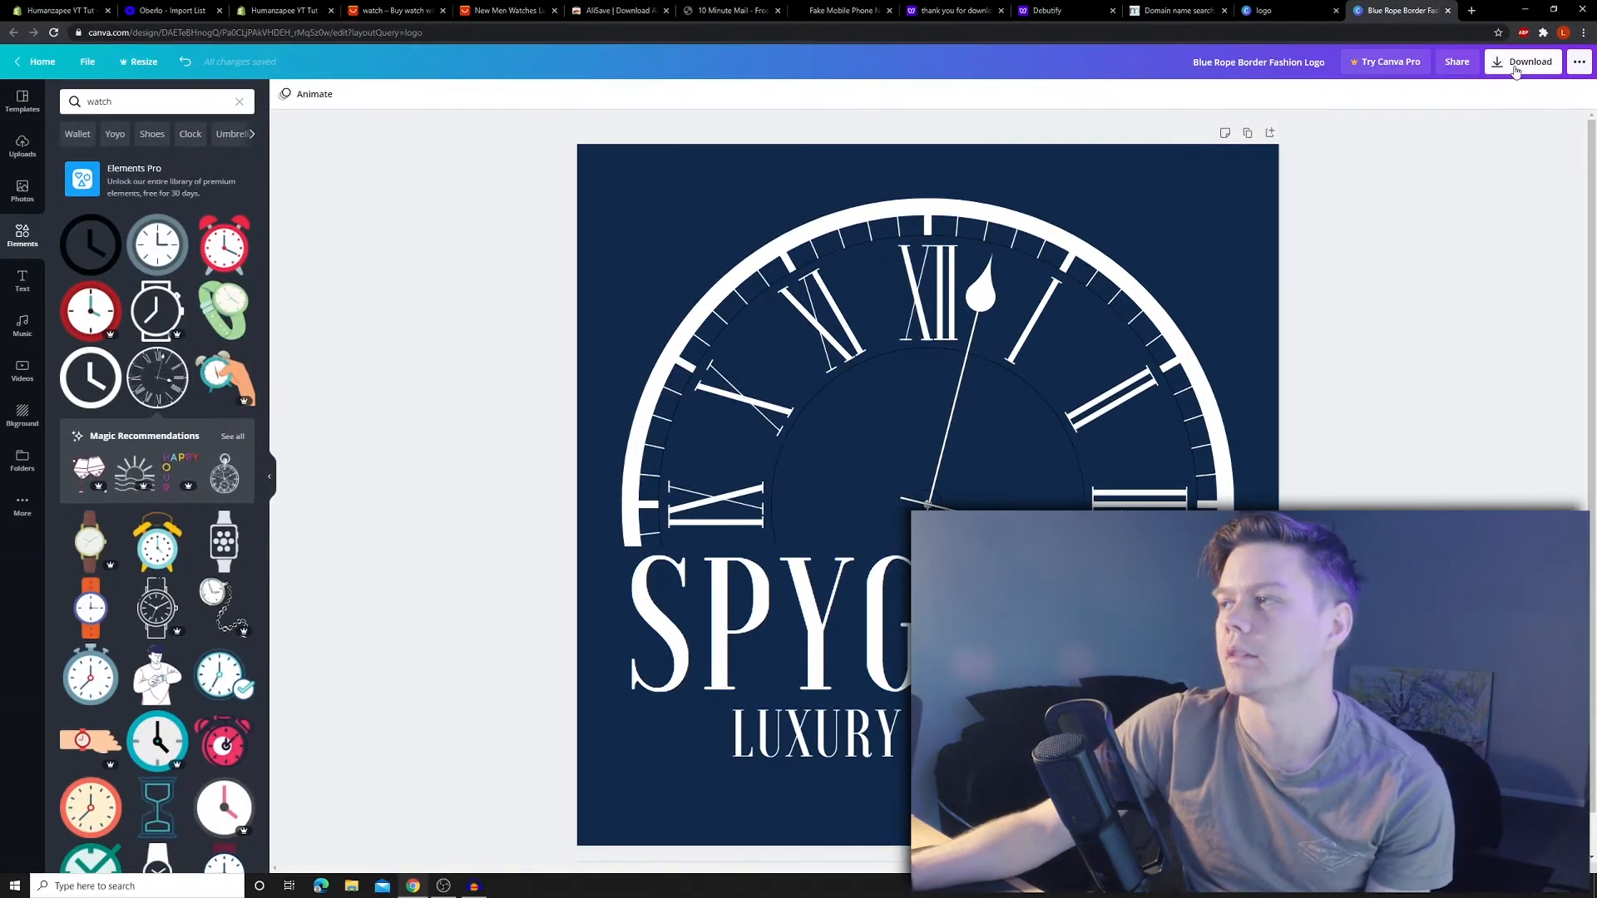
pyautogui.click(1521, 66)
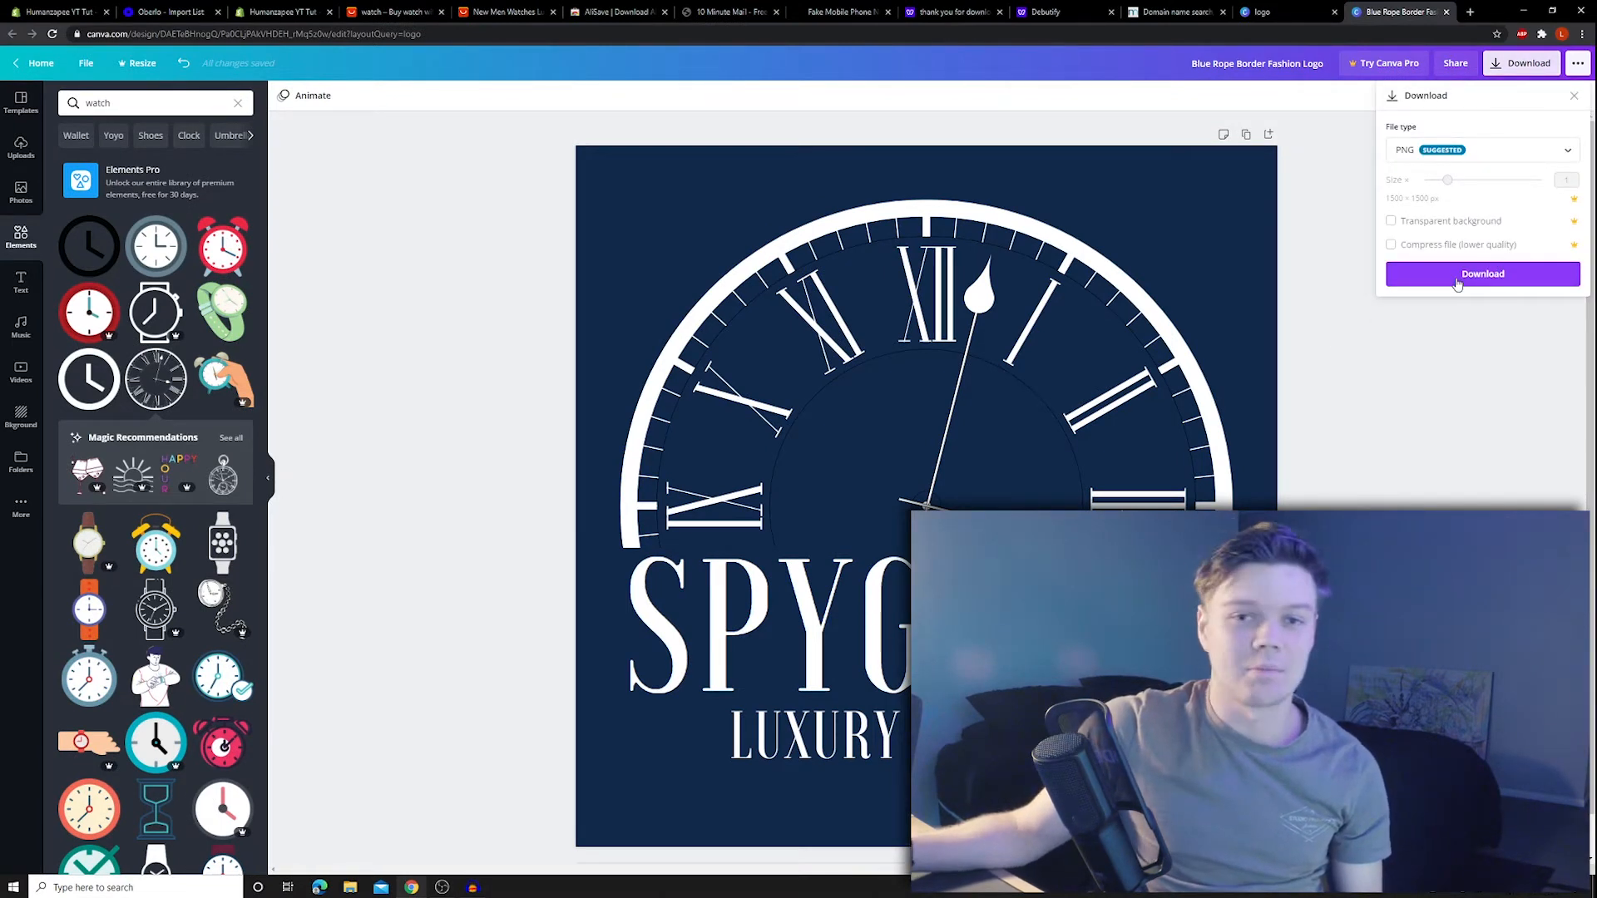
pyautogui.click(1457, 284)
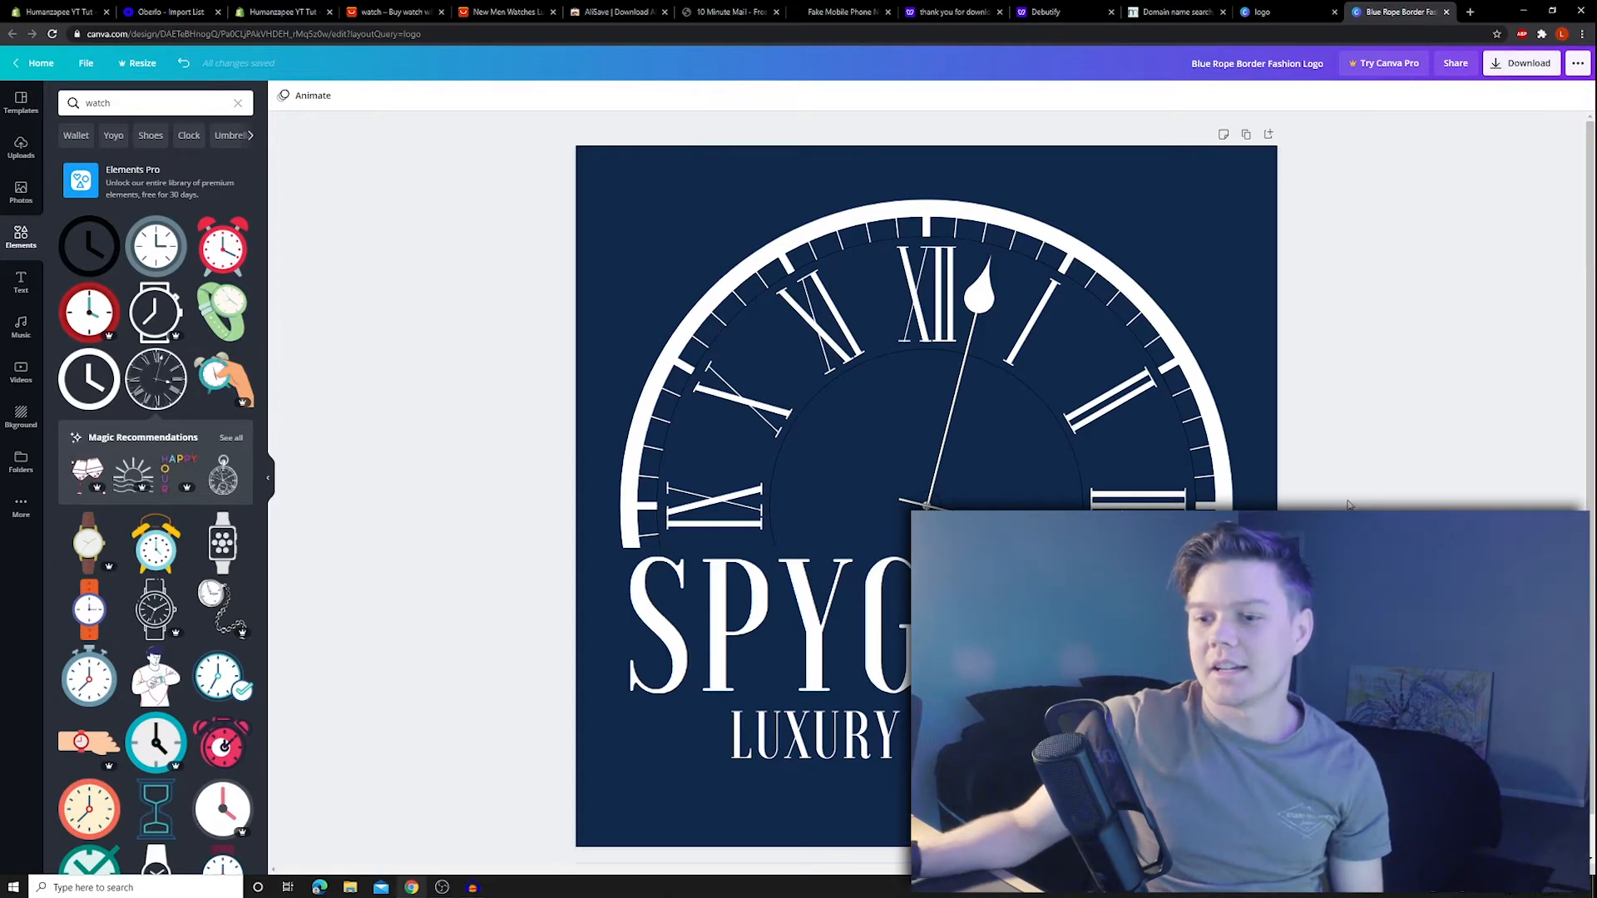
# - Launch Adobe Photoshop CC 2019 from Windows search
pyautogui.press('super')
pyautogui.write('photo')
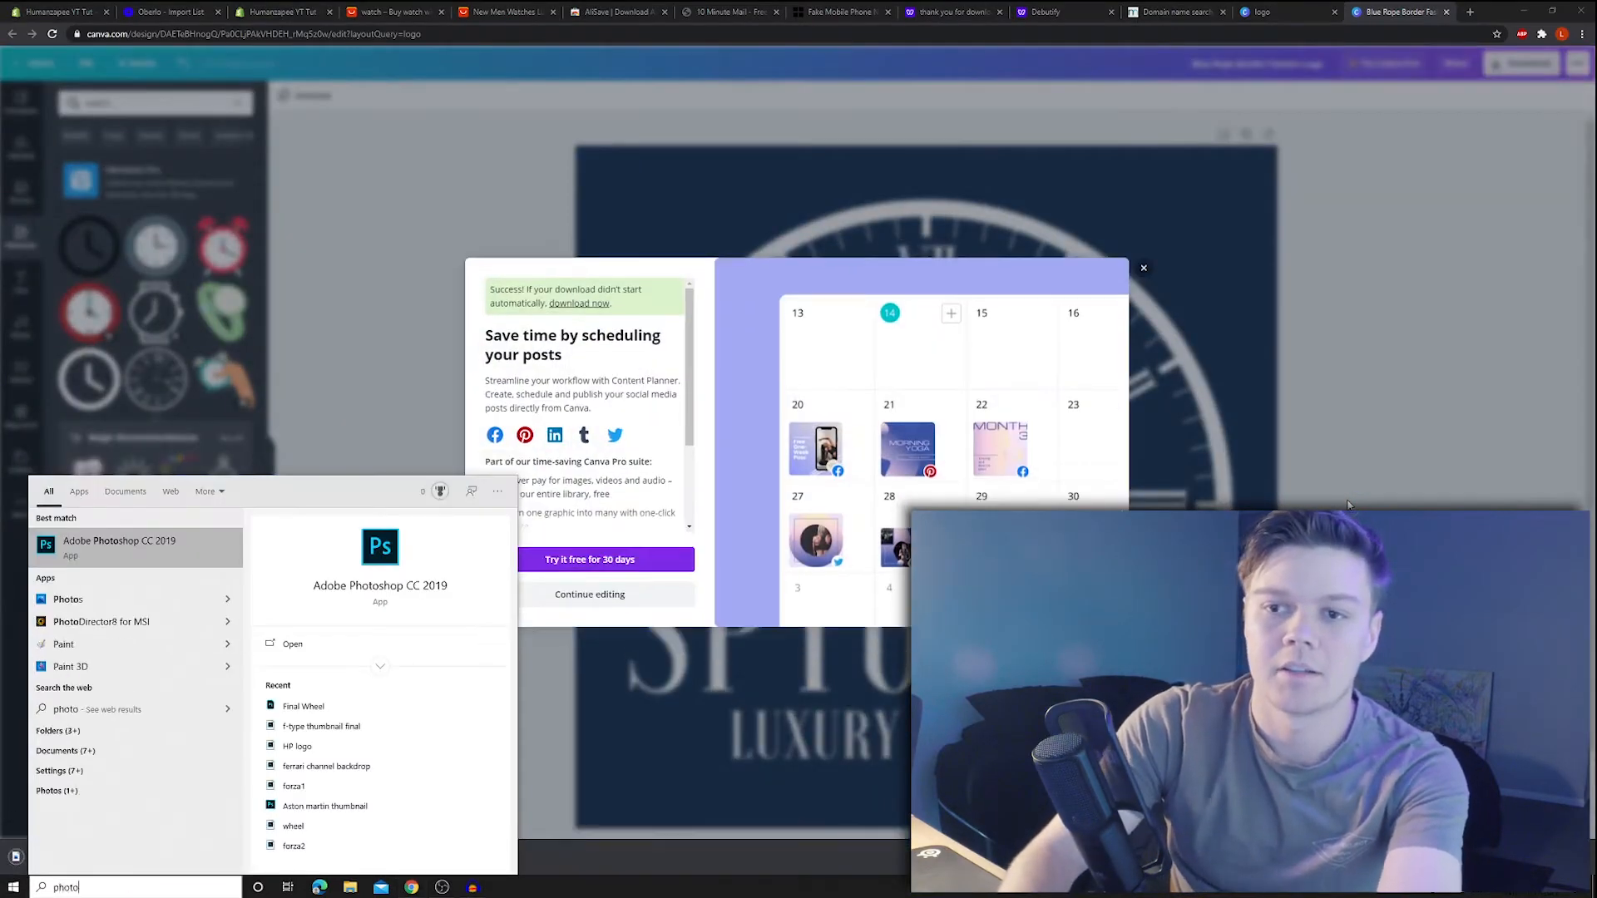
pyautogui.press('Return')
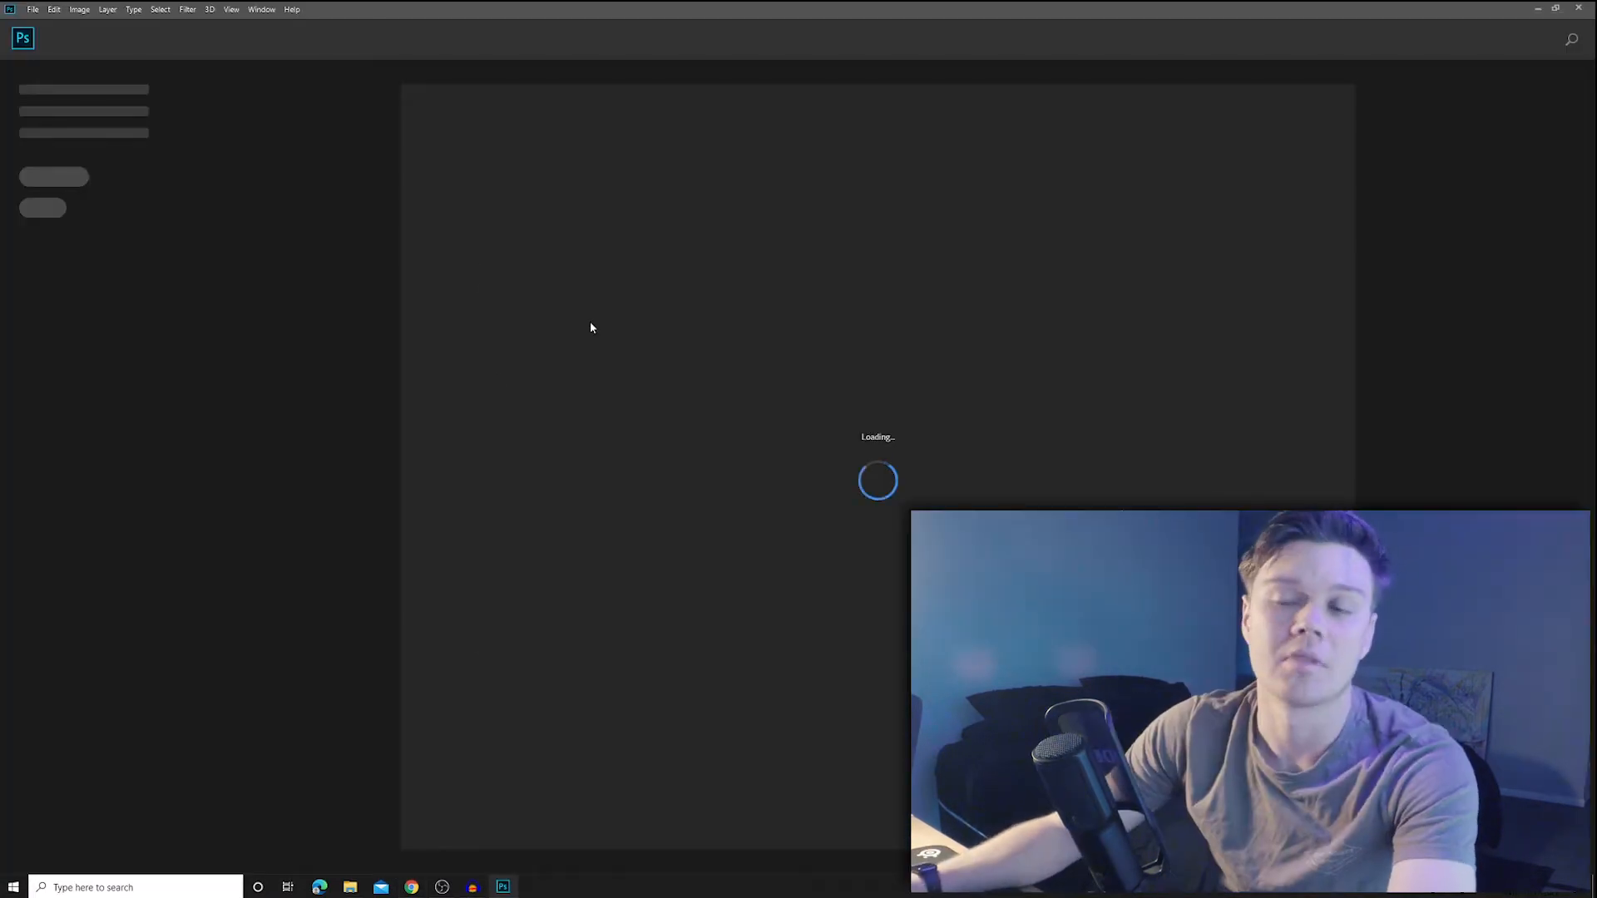
# - Create a blank 1500 × 1500 pixel document and open the folder holding the logo PNG
pyautogui.hotkey('ctrl', 'n')
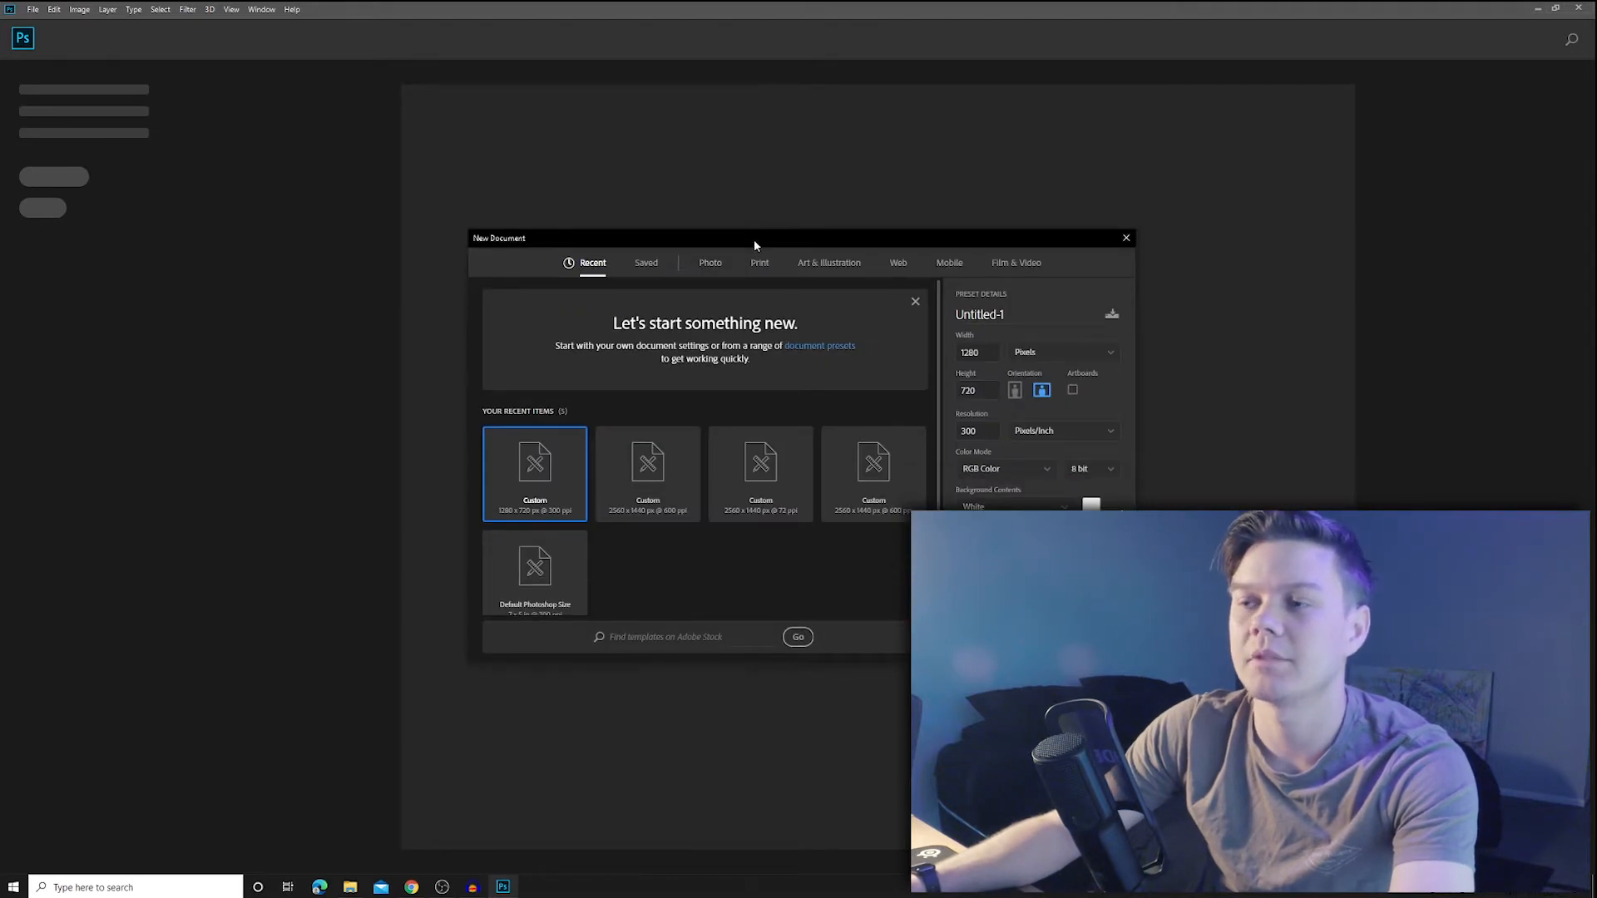
pyautogui.moveTo(753, 238); pyautogui.dragTo(785, 210)
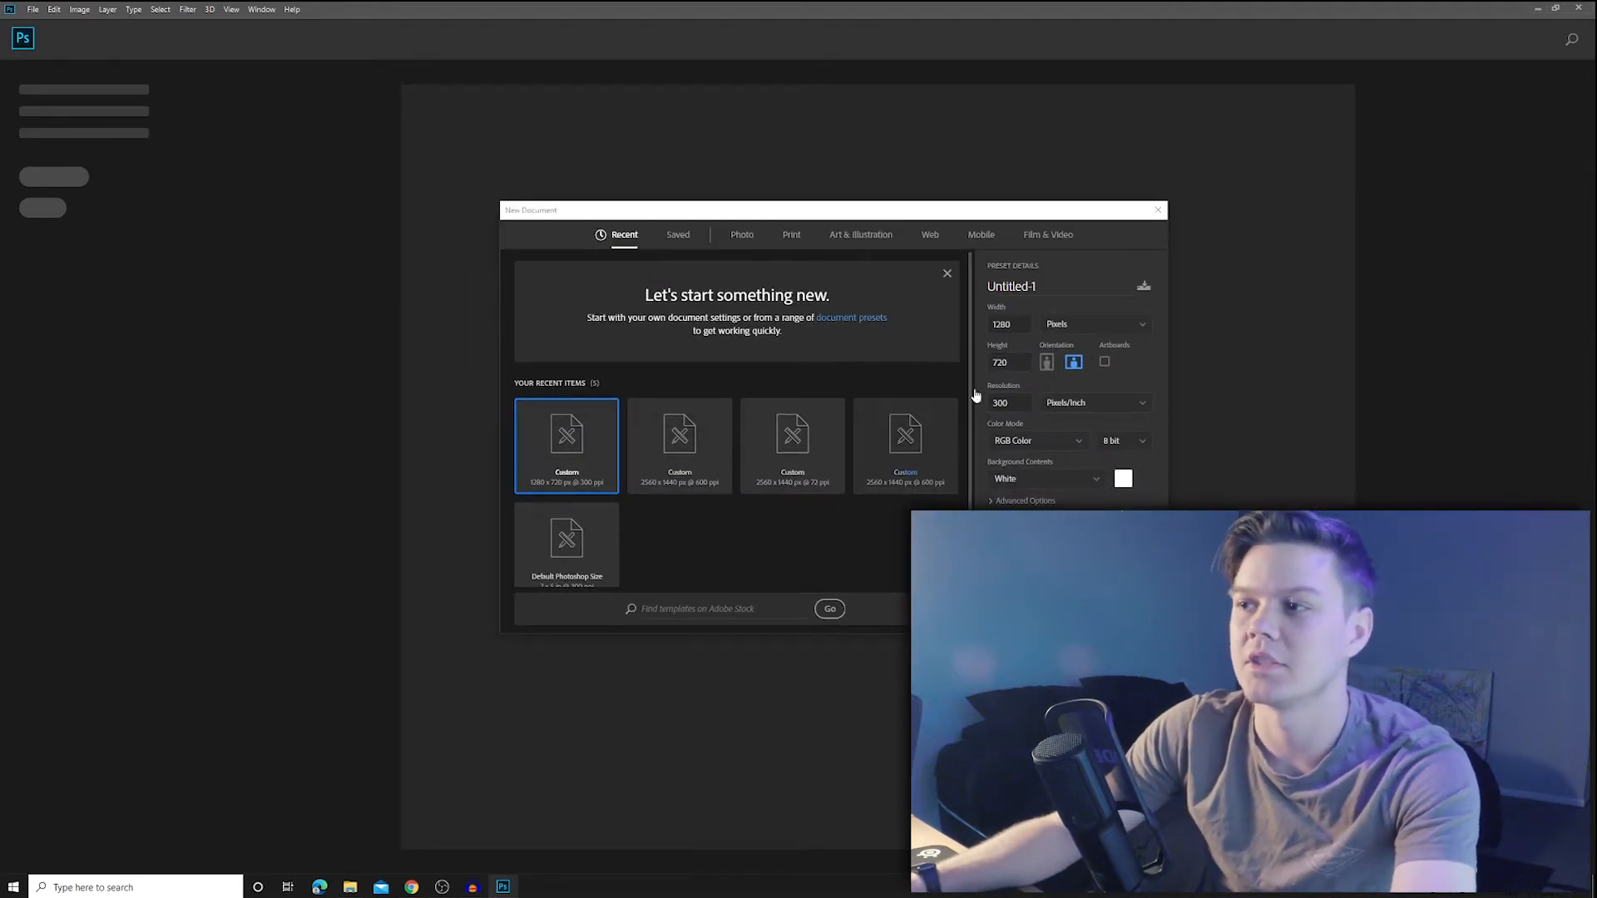
pyautogui.write('1550')
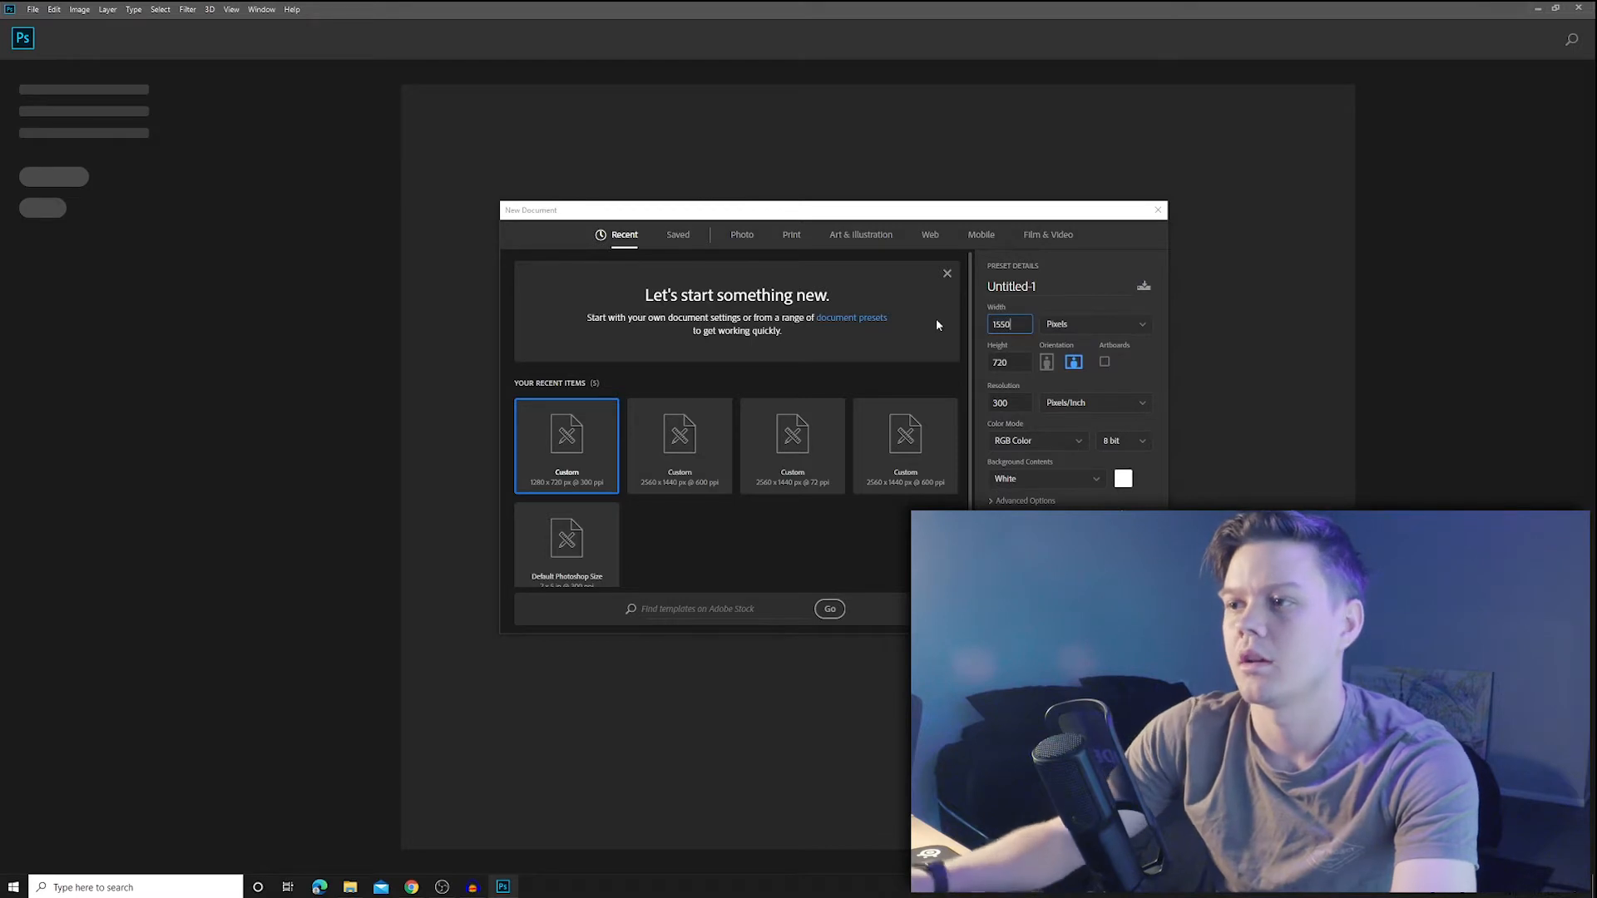
pyautogui.write('00')
pyautogui.press('Tab')
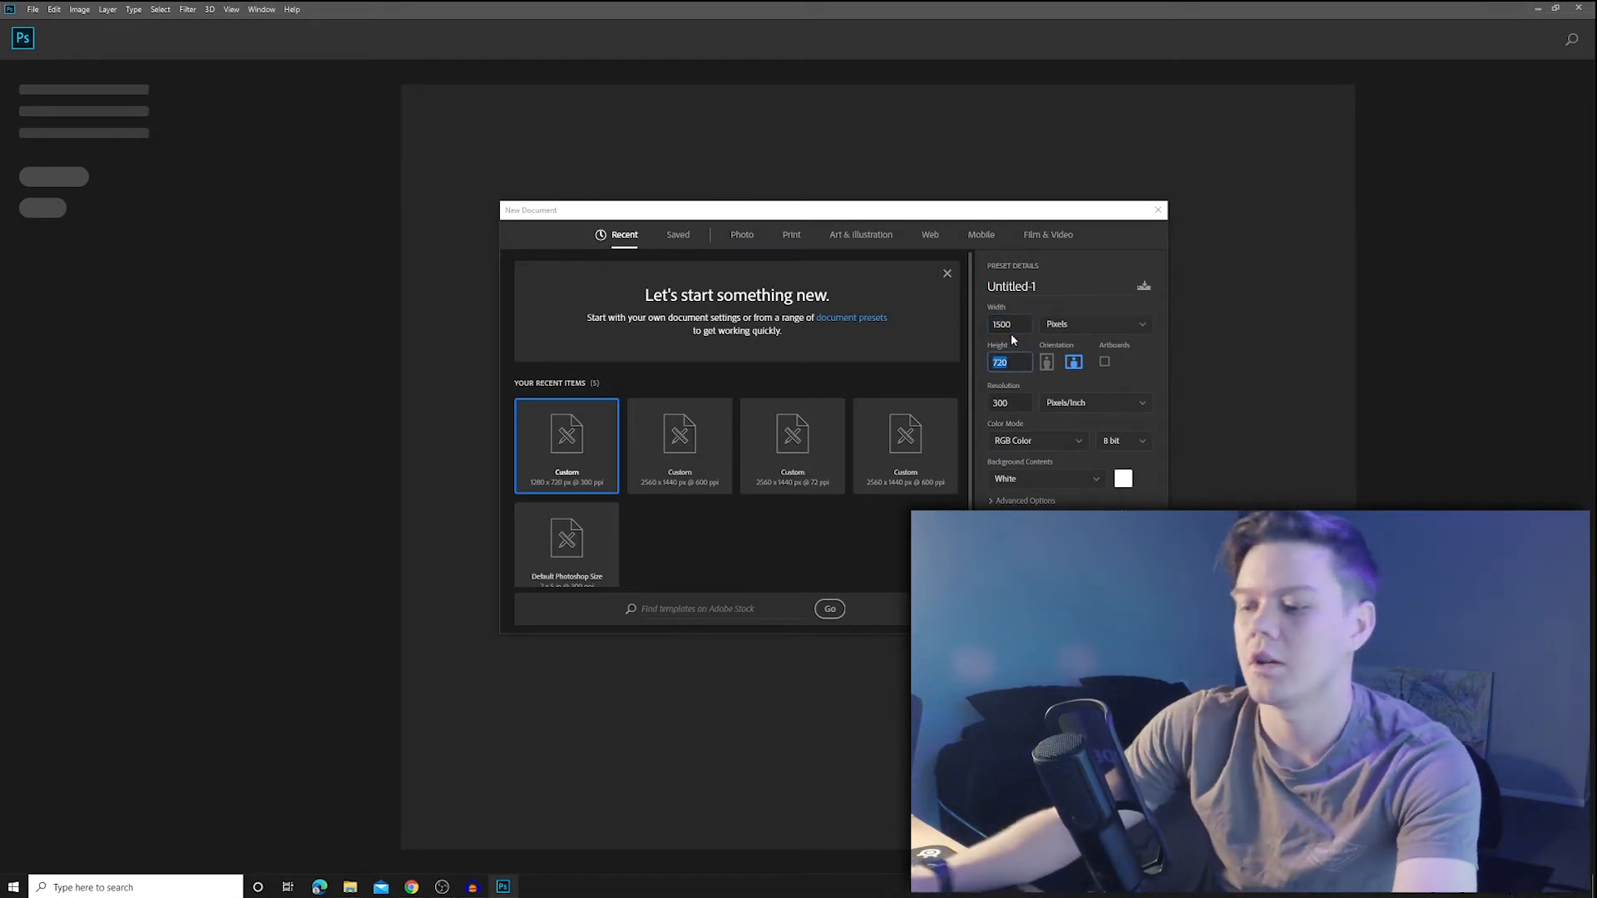
pyautogui.write('1500')
pyautogui.press('Tab')
pyautogui.click(1069, 612)
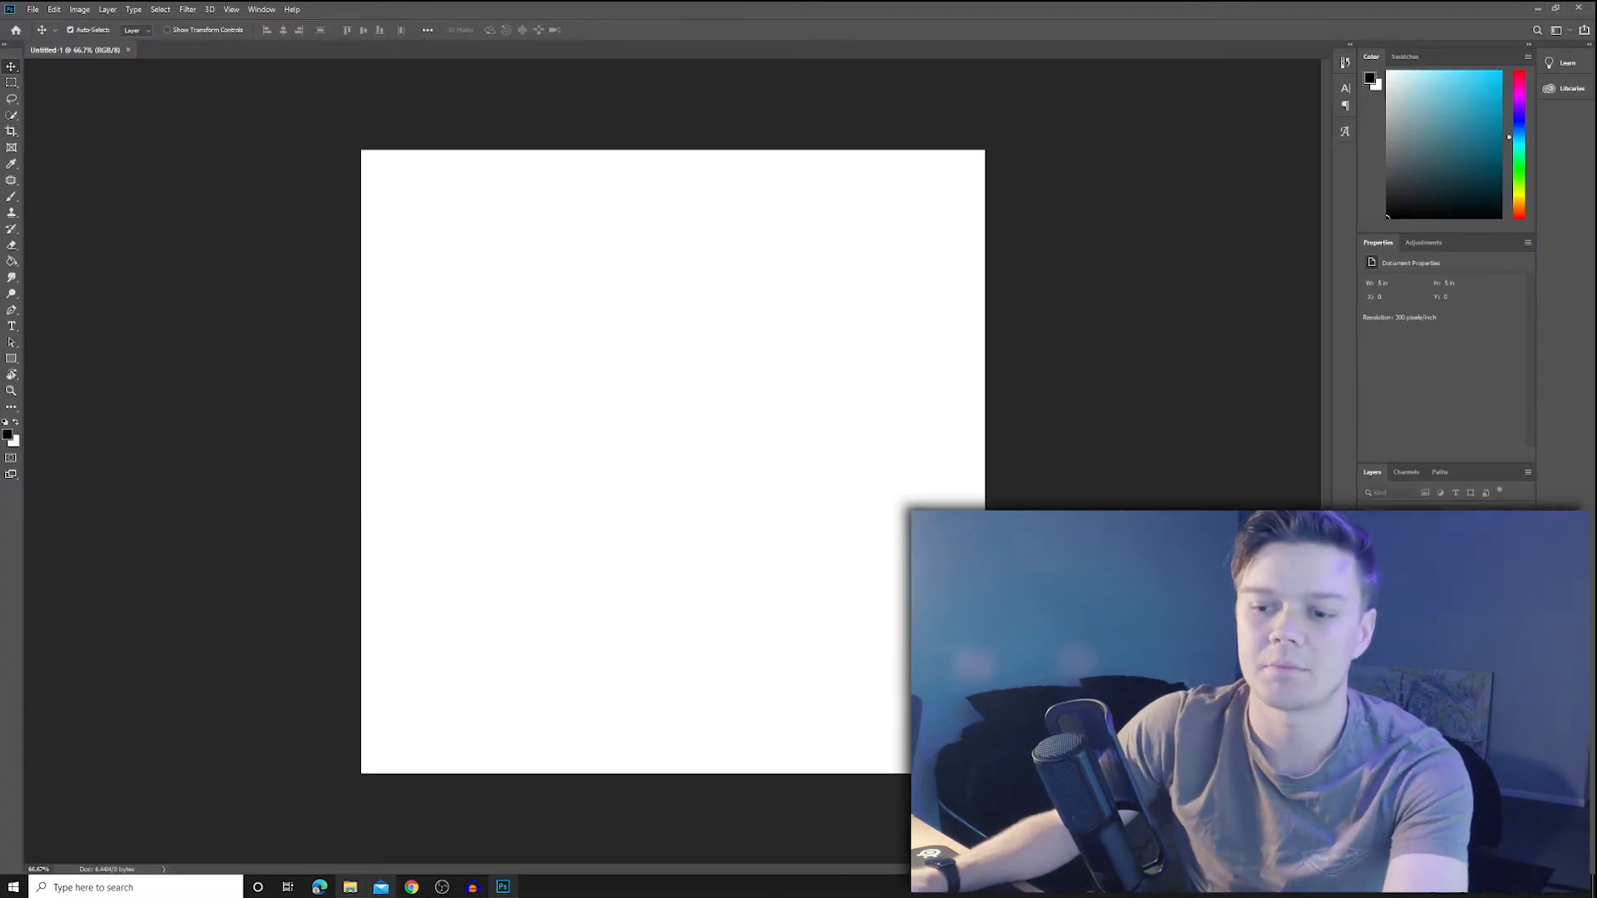
pyautogui.click(347, 890)
pyautogui.moveTo(666, 316); pyautogui.dragTo(665, 483)
# - Place the Spyglass logo PNG onto the Photoshop canvas
pyautogui.click(348, 888)
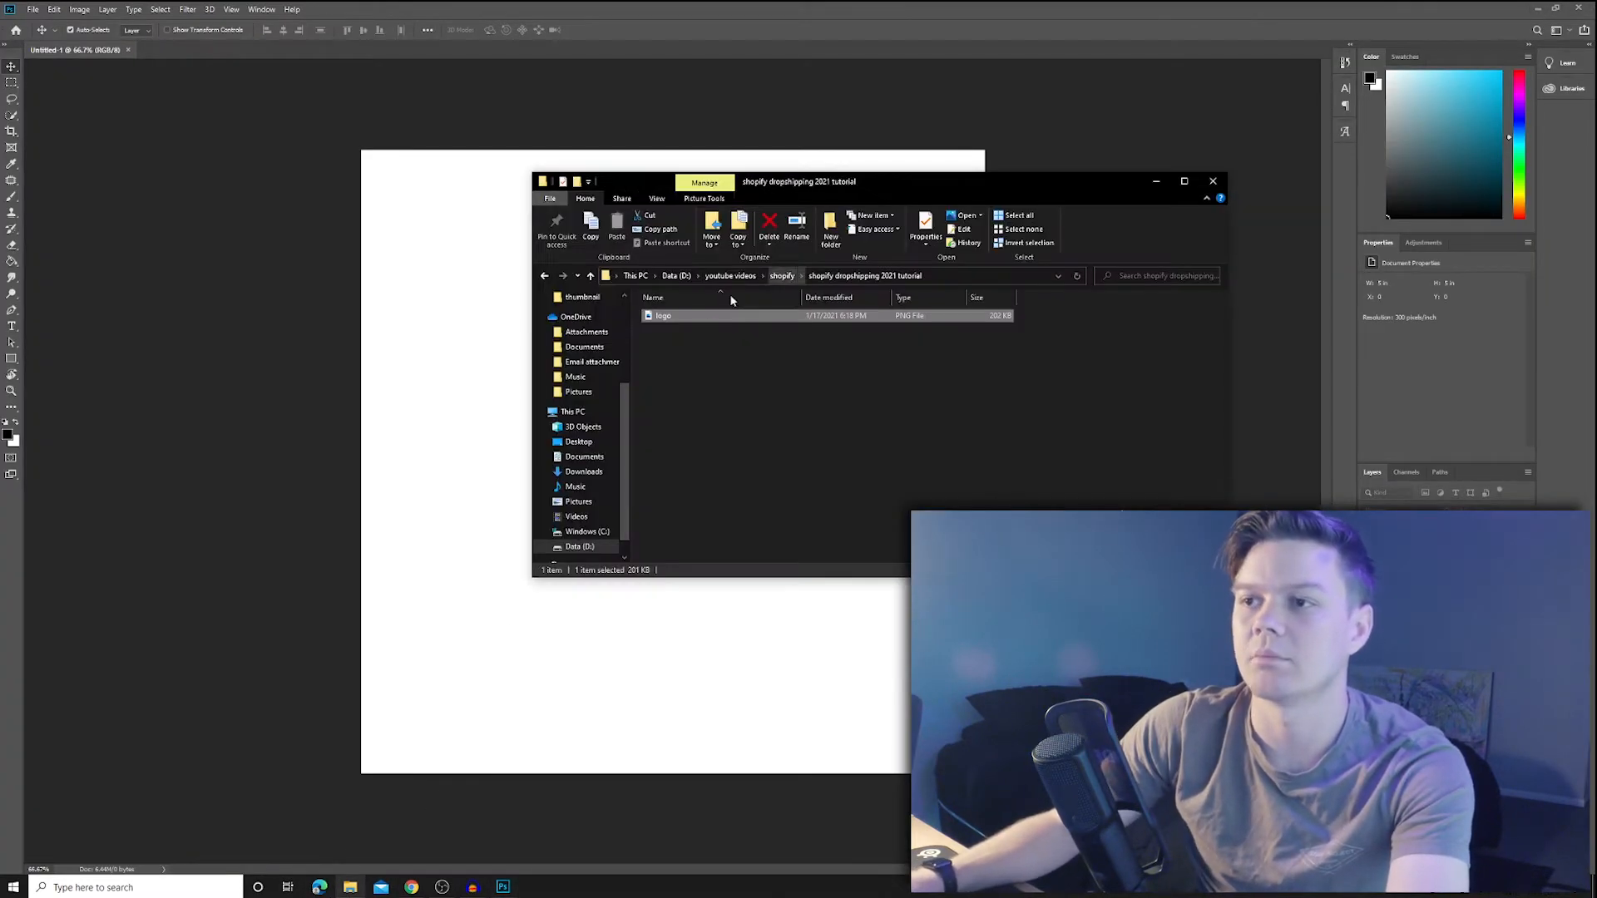
pyautogui.moveTo(663, 316); pyautogui.dragTo(733, 430)
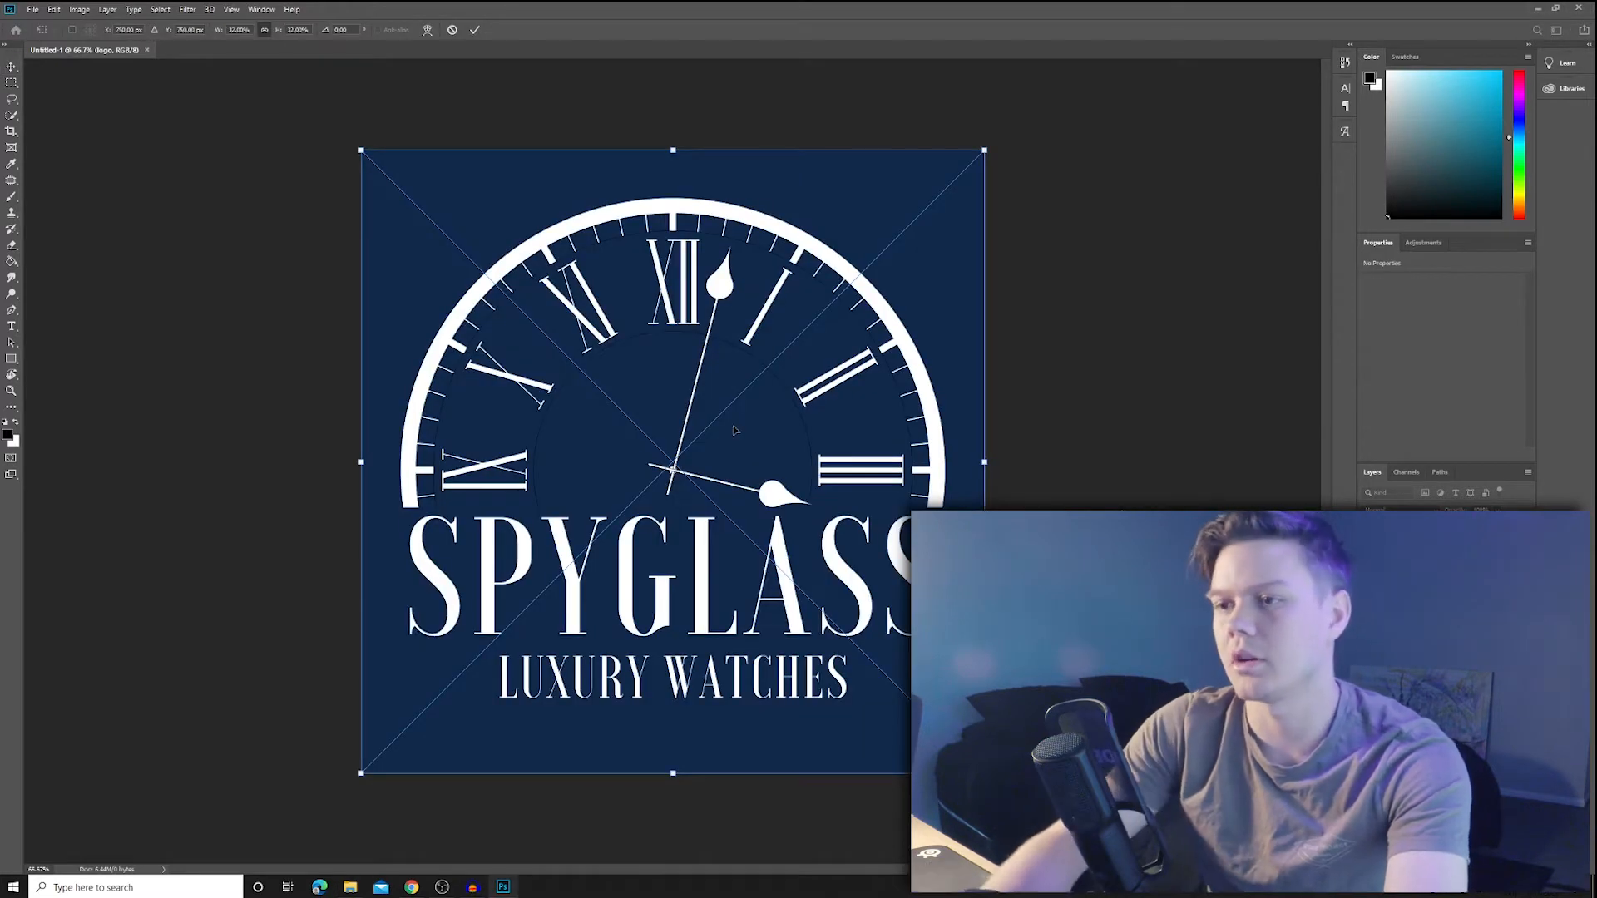
pyautogui.press('Return')
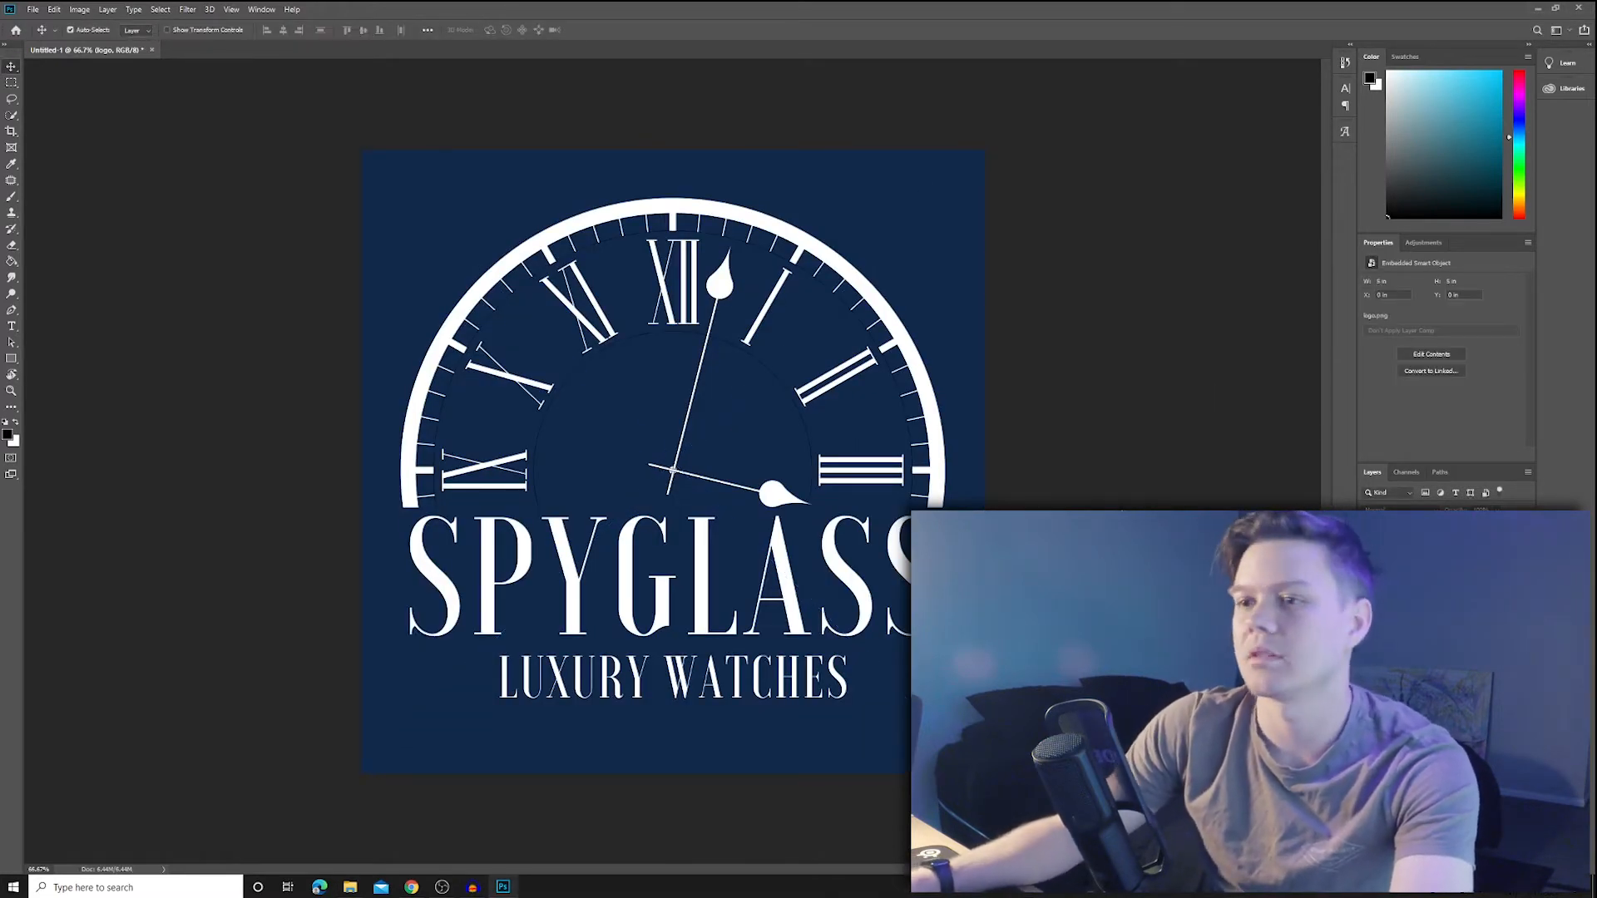
# - Select the logo's navy background with Color Range
pyautogui.click(150, 10)
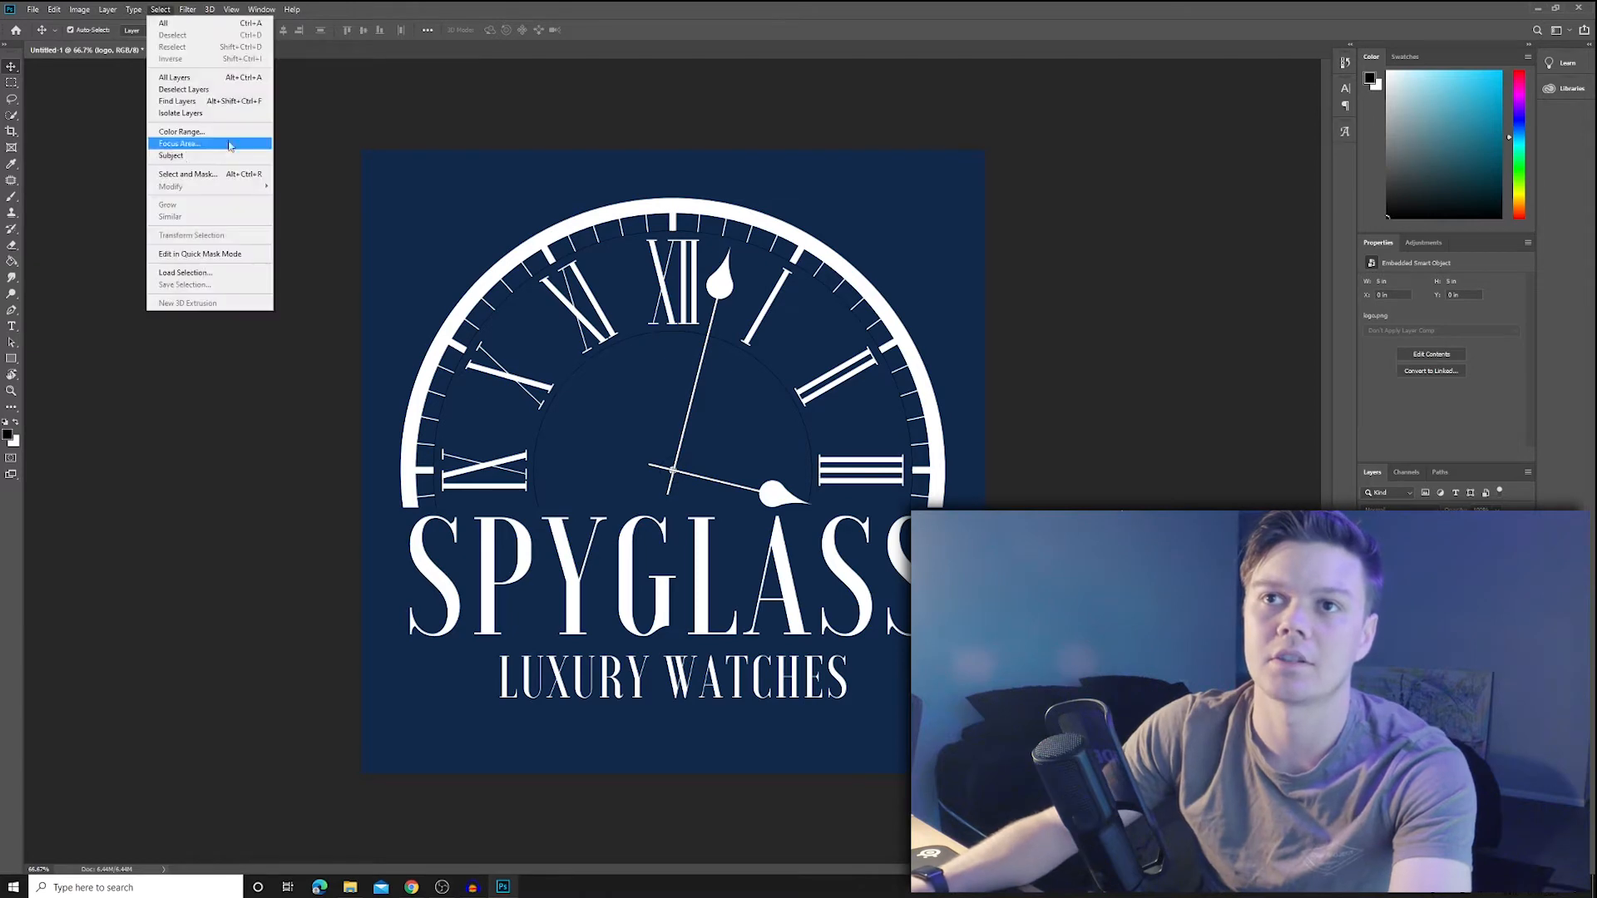
pyautogui.click(200, 137)
pyautogui.click(906, 233)
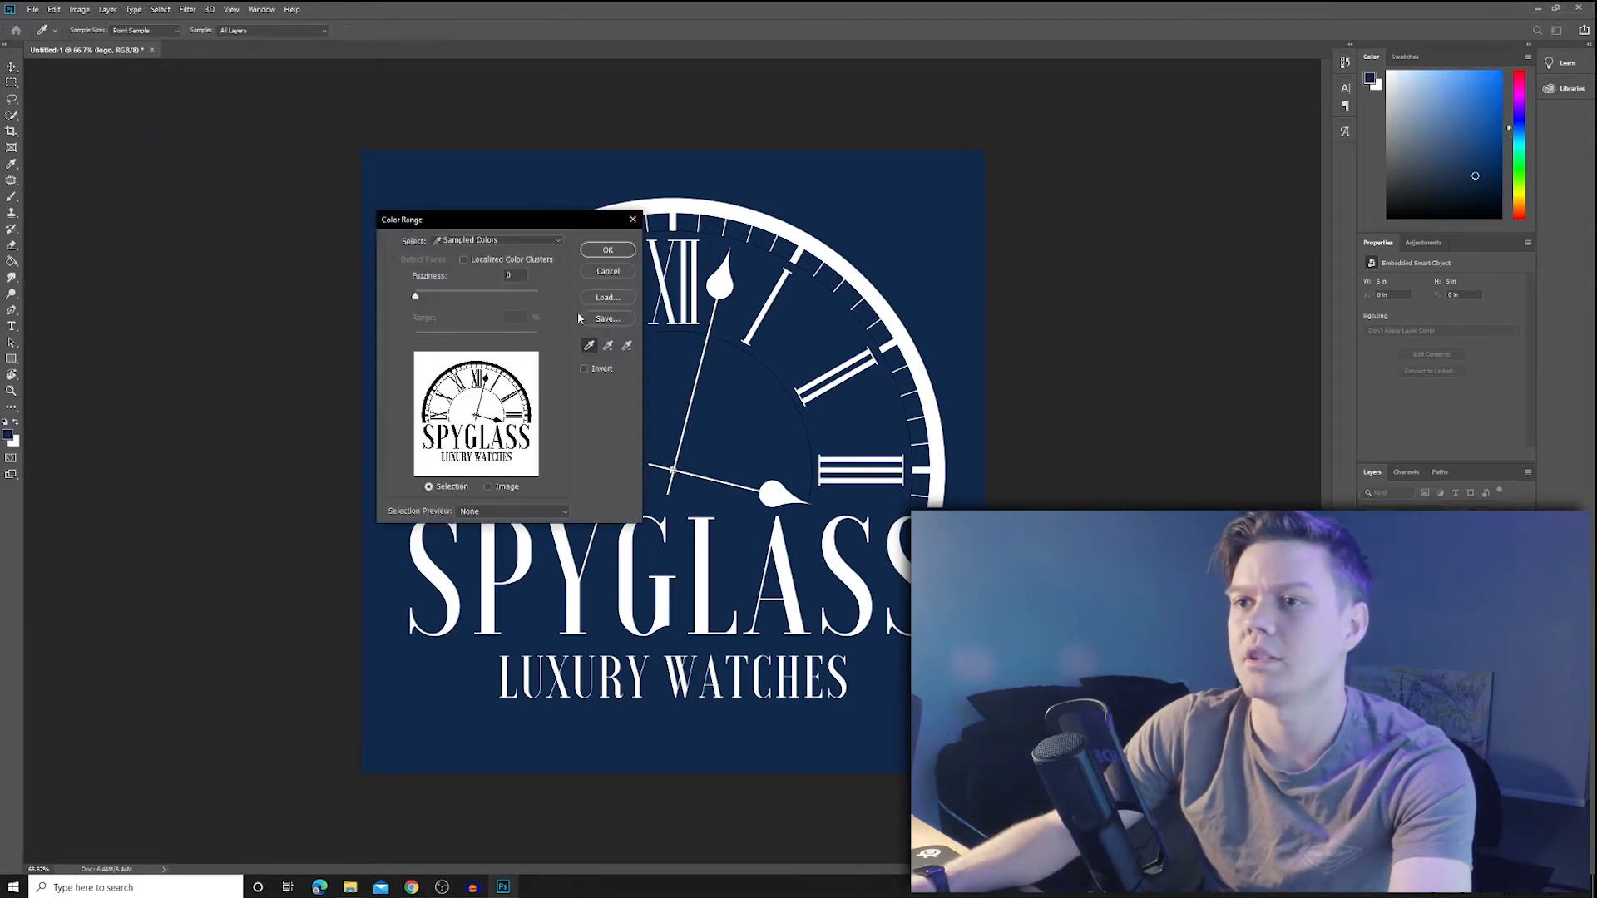
pyautogui.click(618, 253)
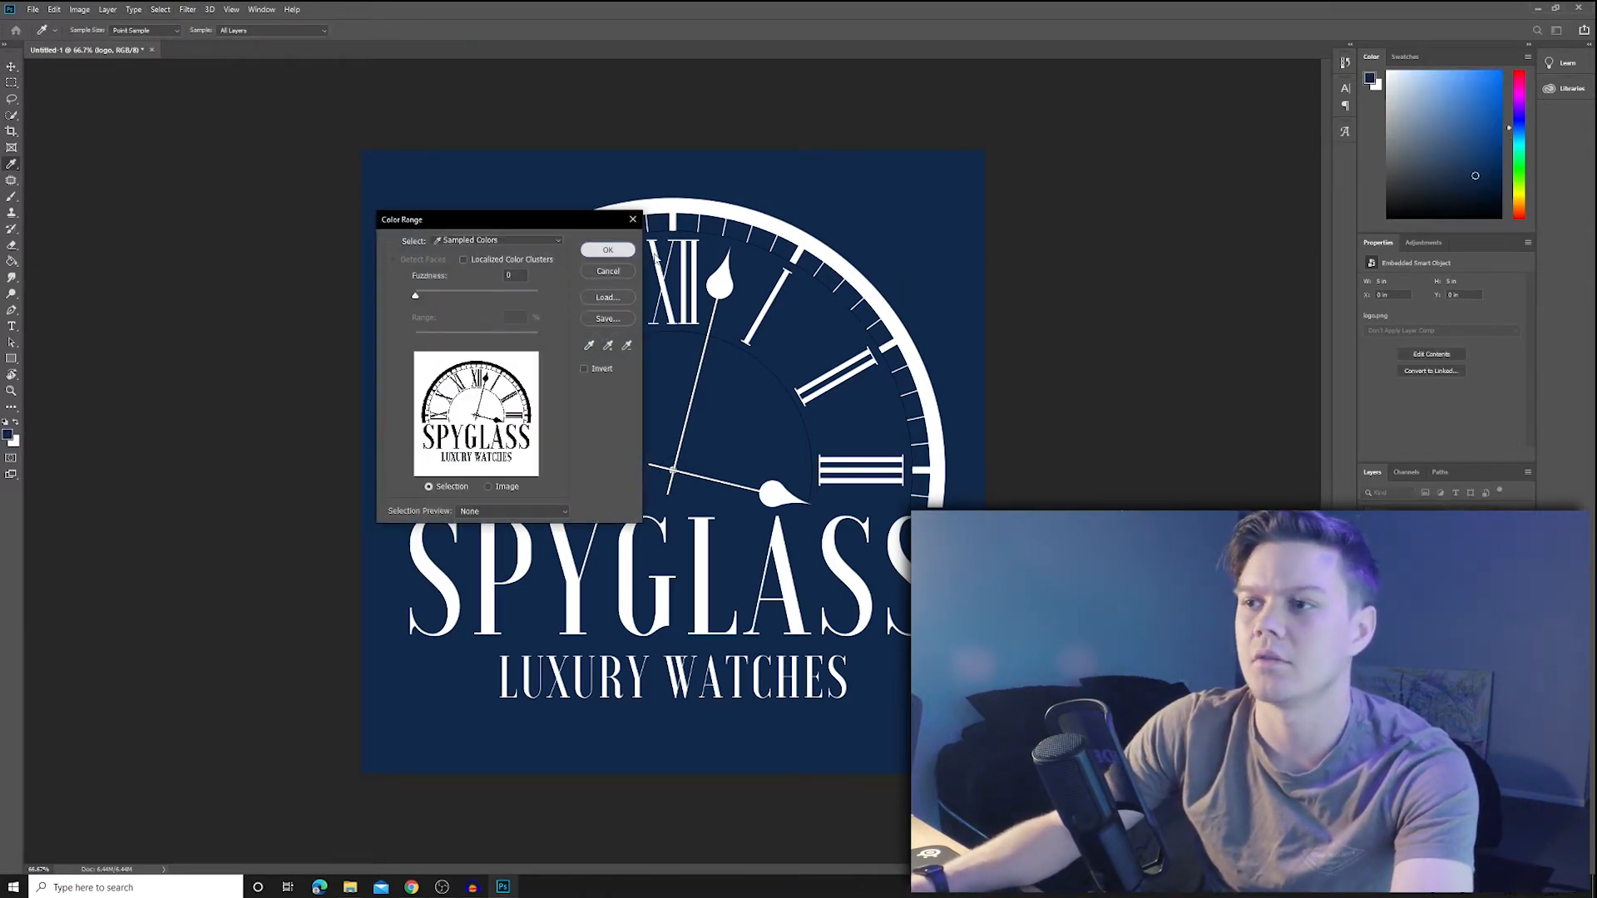
# - Delete the navy from a rasterized logo layer copy and hide the Background layer
pyautogui.hotkey('ctrl', 'j')
pyautogui.rightClick(1443, 546)
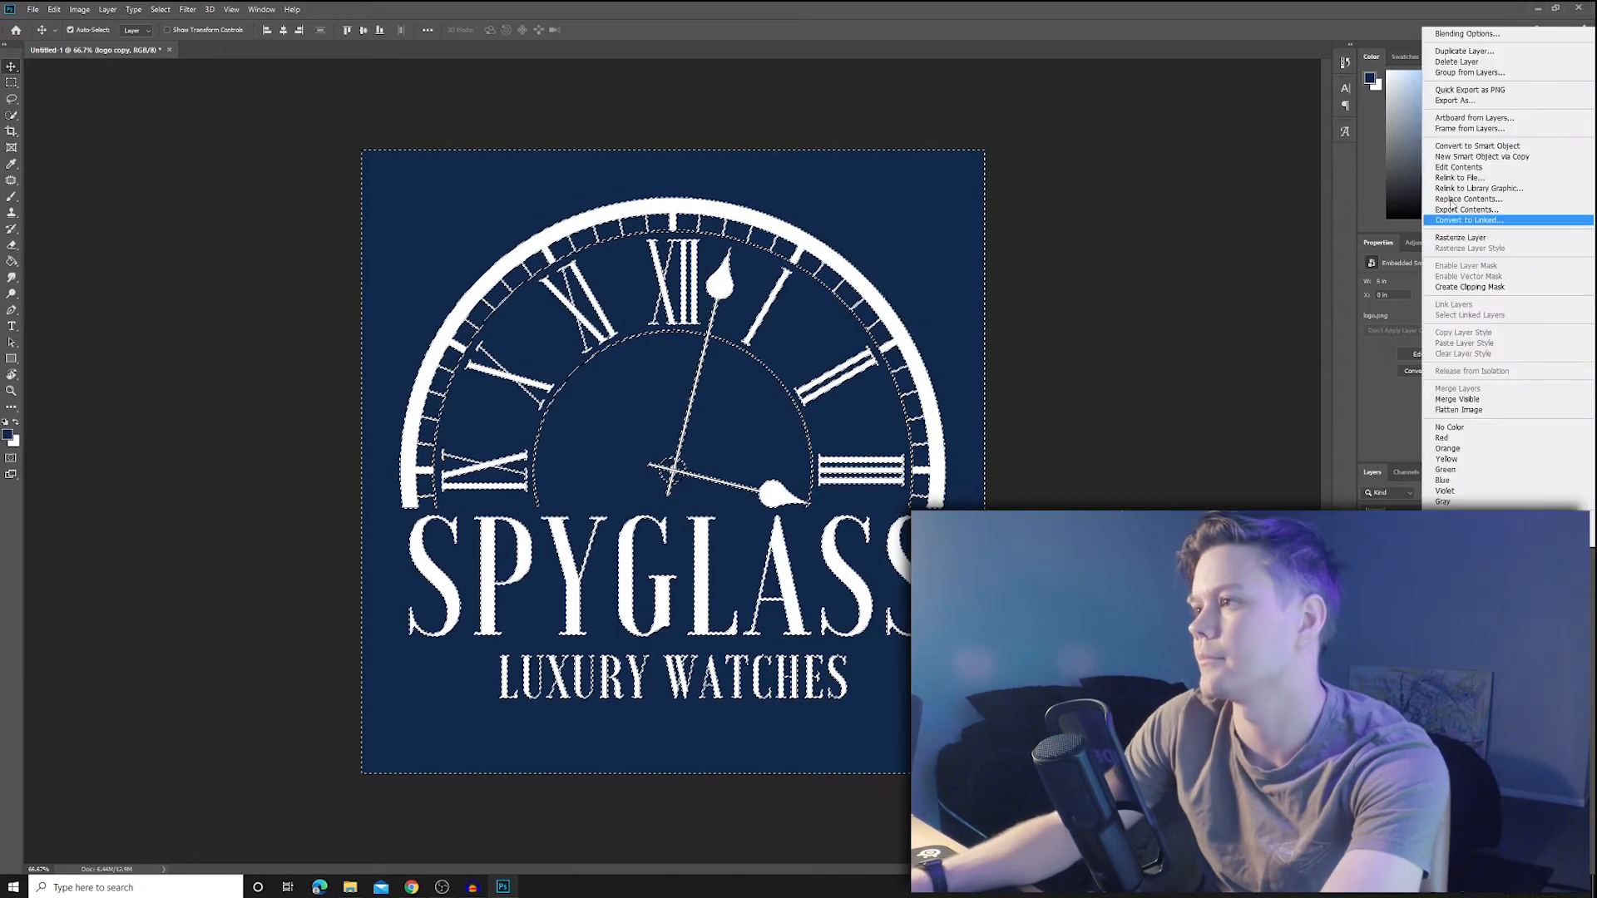
pyautogui.click(1458, 238)
pyautogui.press('Delete')
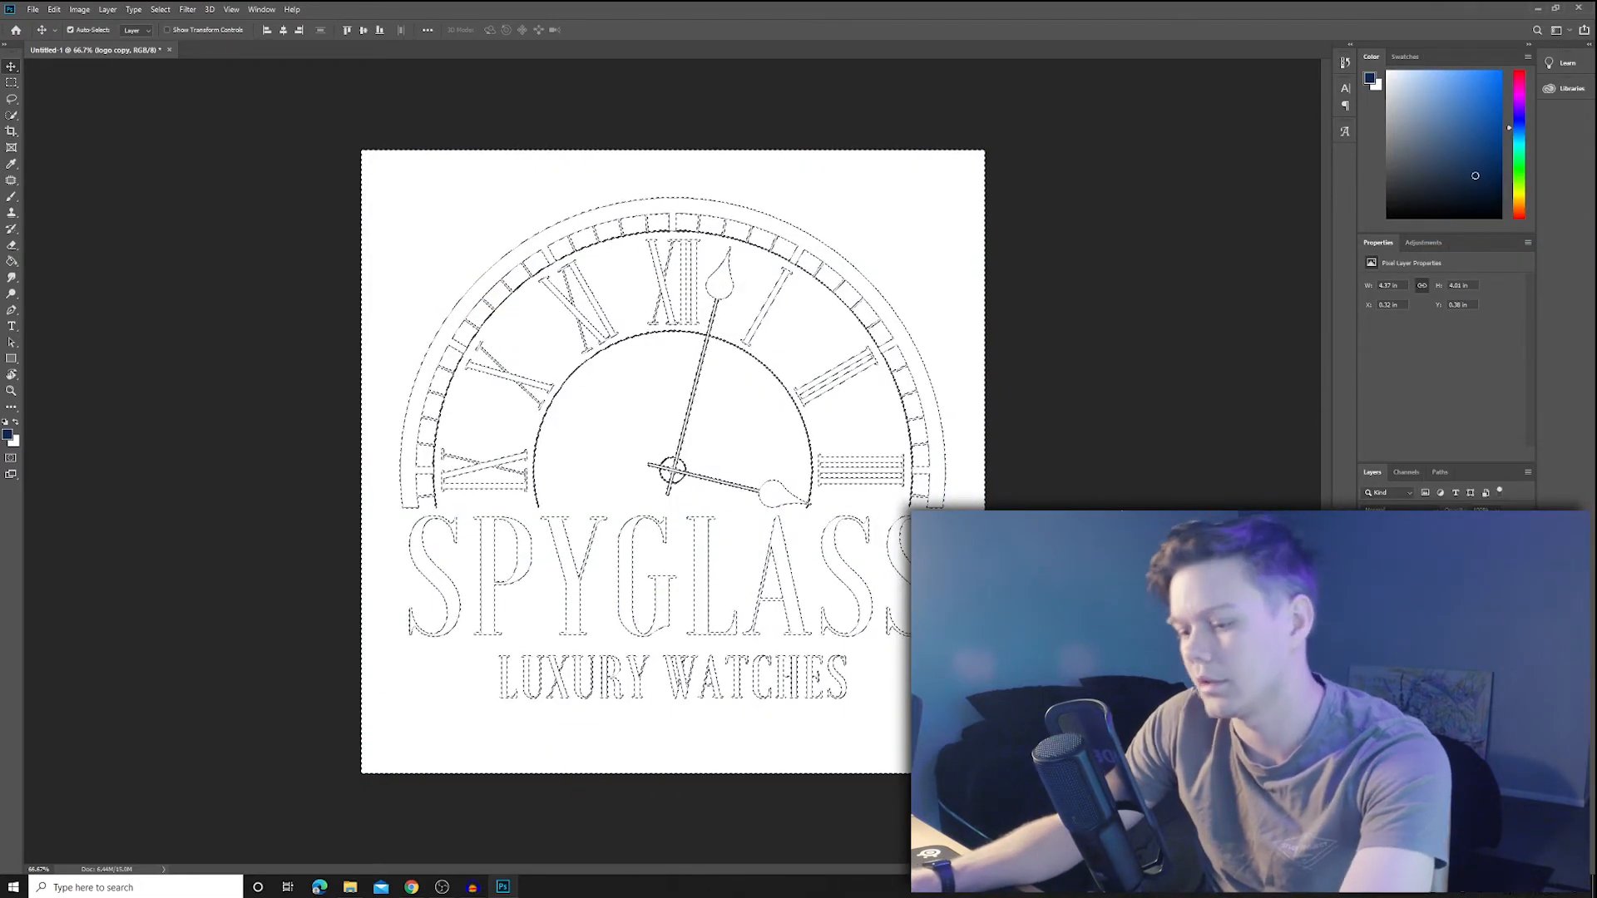
pyautogui.click(1445, 715)
pyautogui.click(1368, 596)
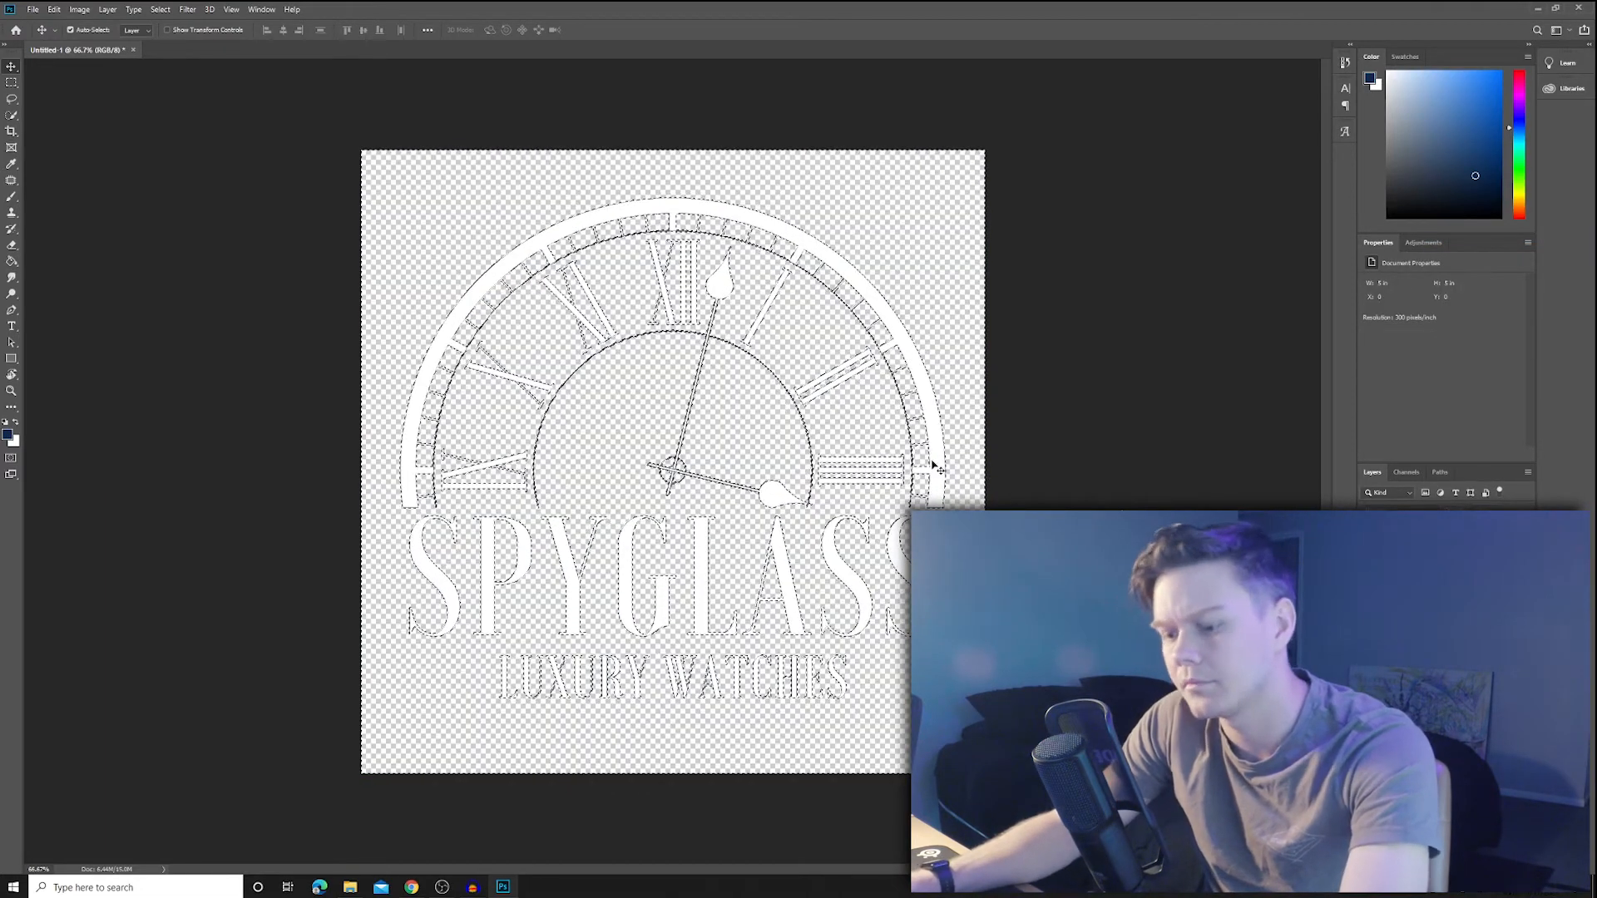
# - Export the logo as a transparent 1500 px PNG named 'Logo Transparent' into the shopify dropshipping 2021 tutorial folder
pyautogui.press('m')
pyautogui.click(838, 347)
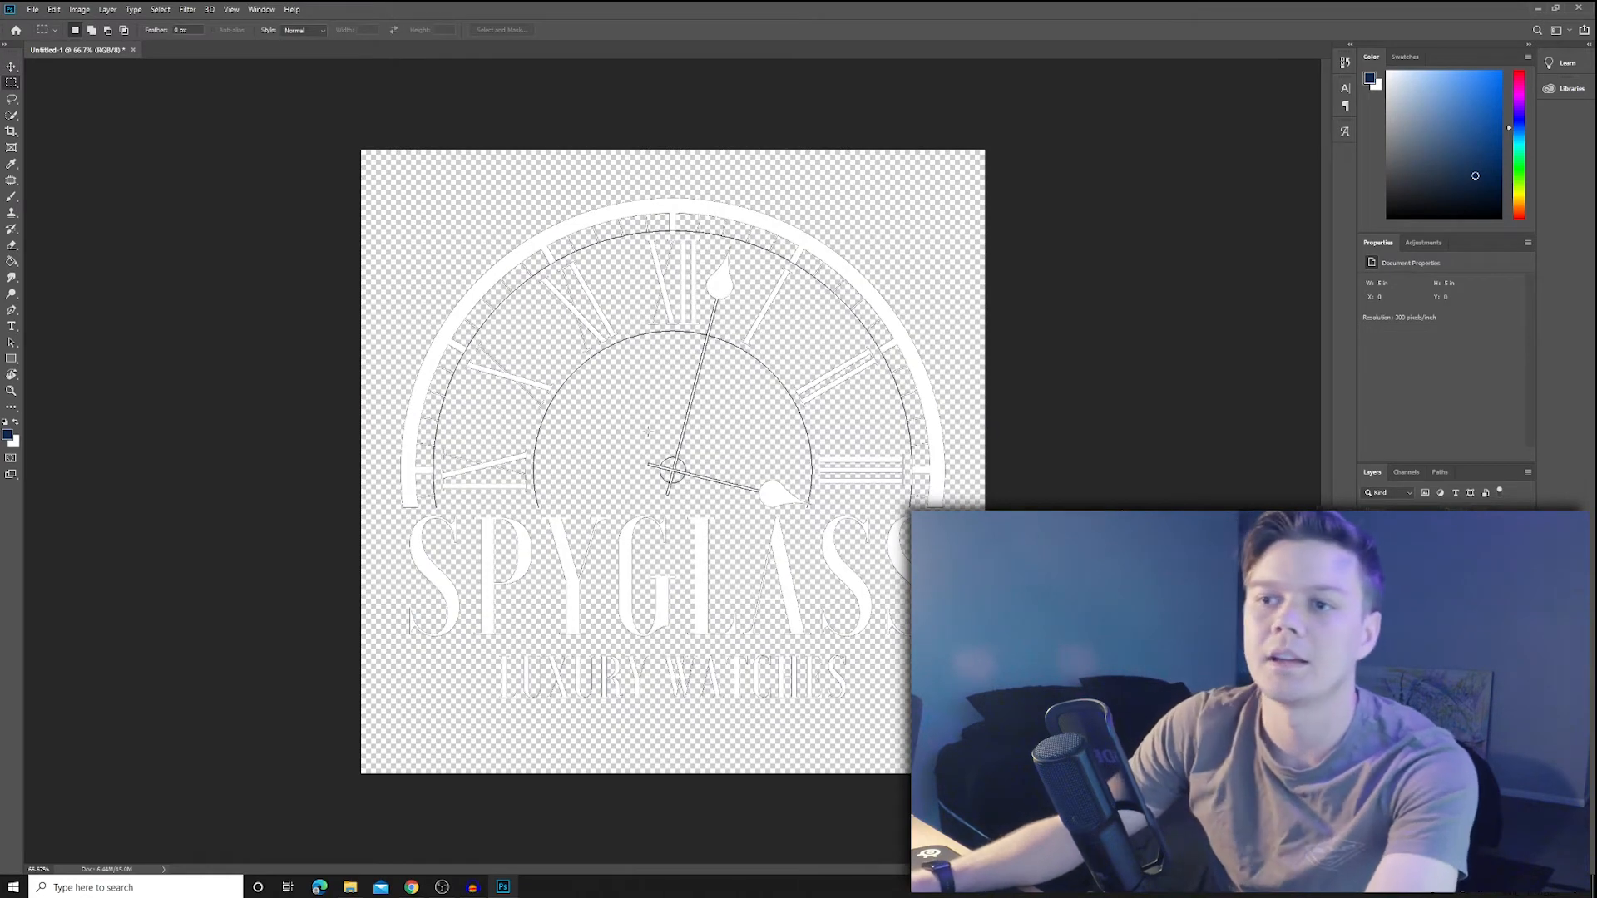
pyautogui.click(33, 9)
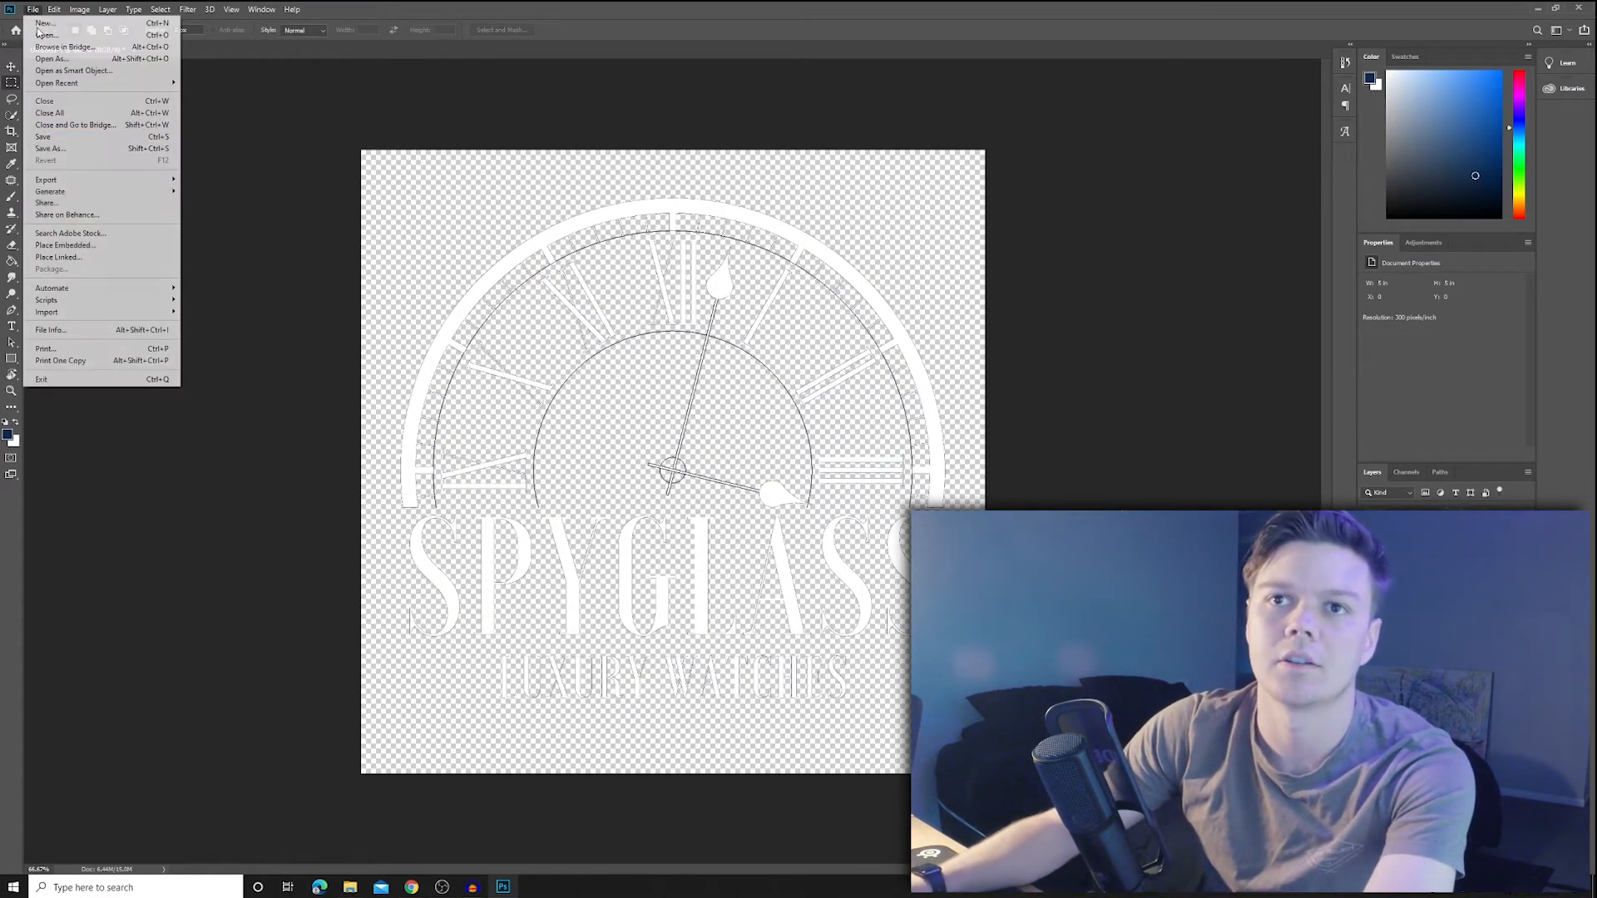
pyautogui.moveTo(107, 179)
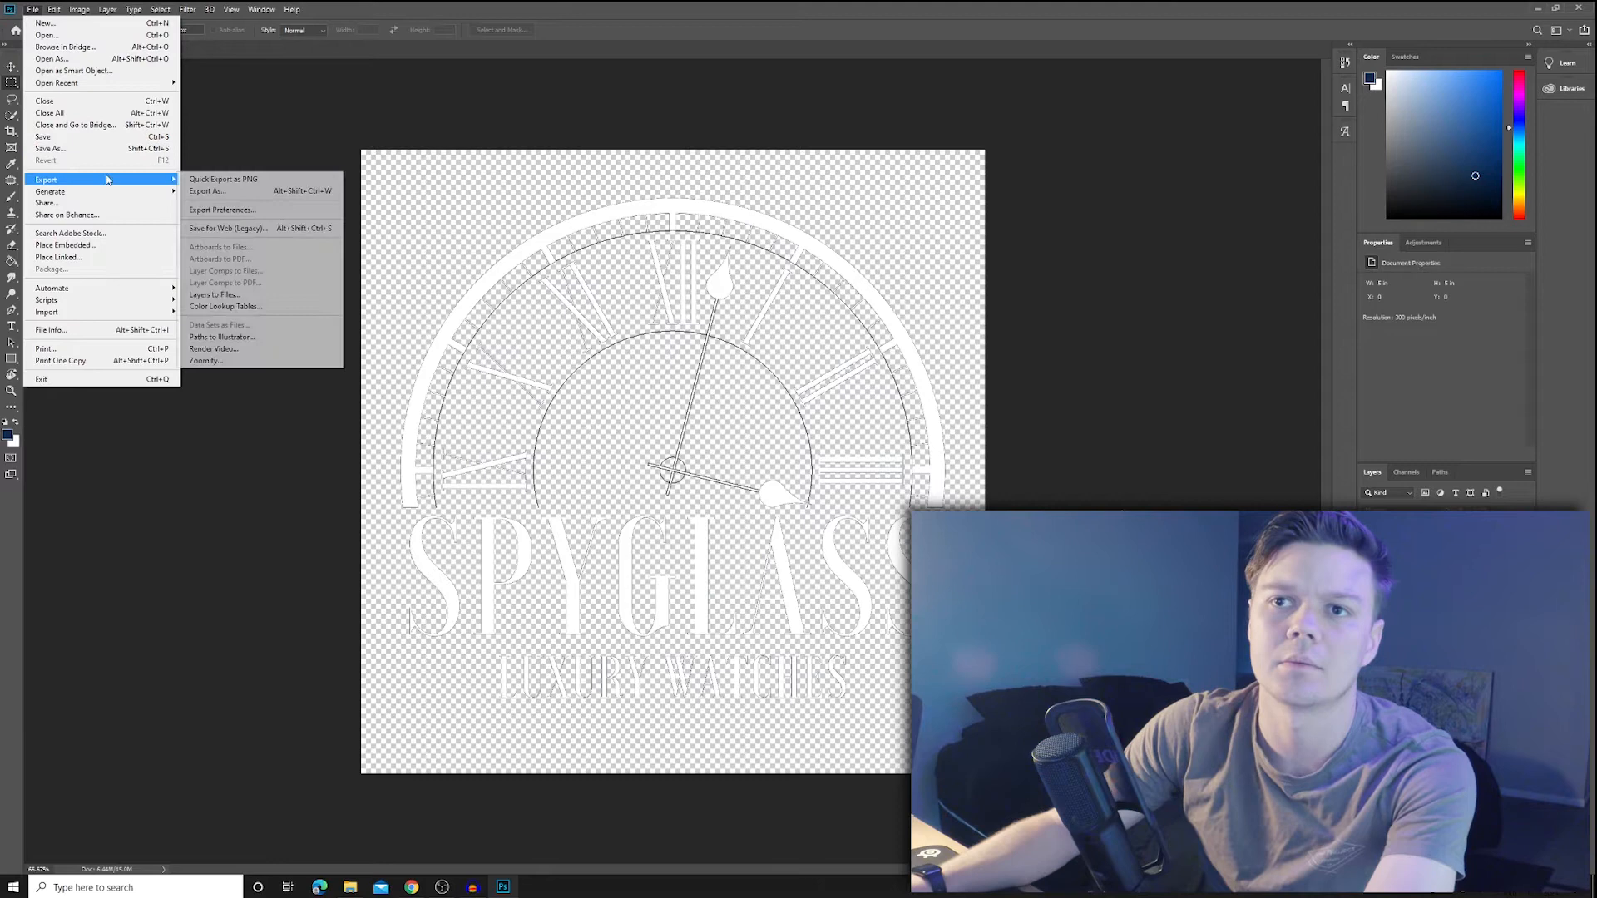
pyautogui.click(208, 191)
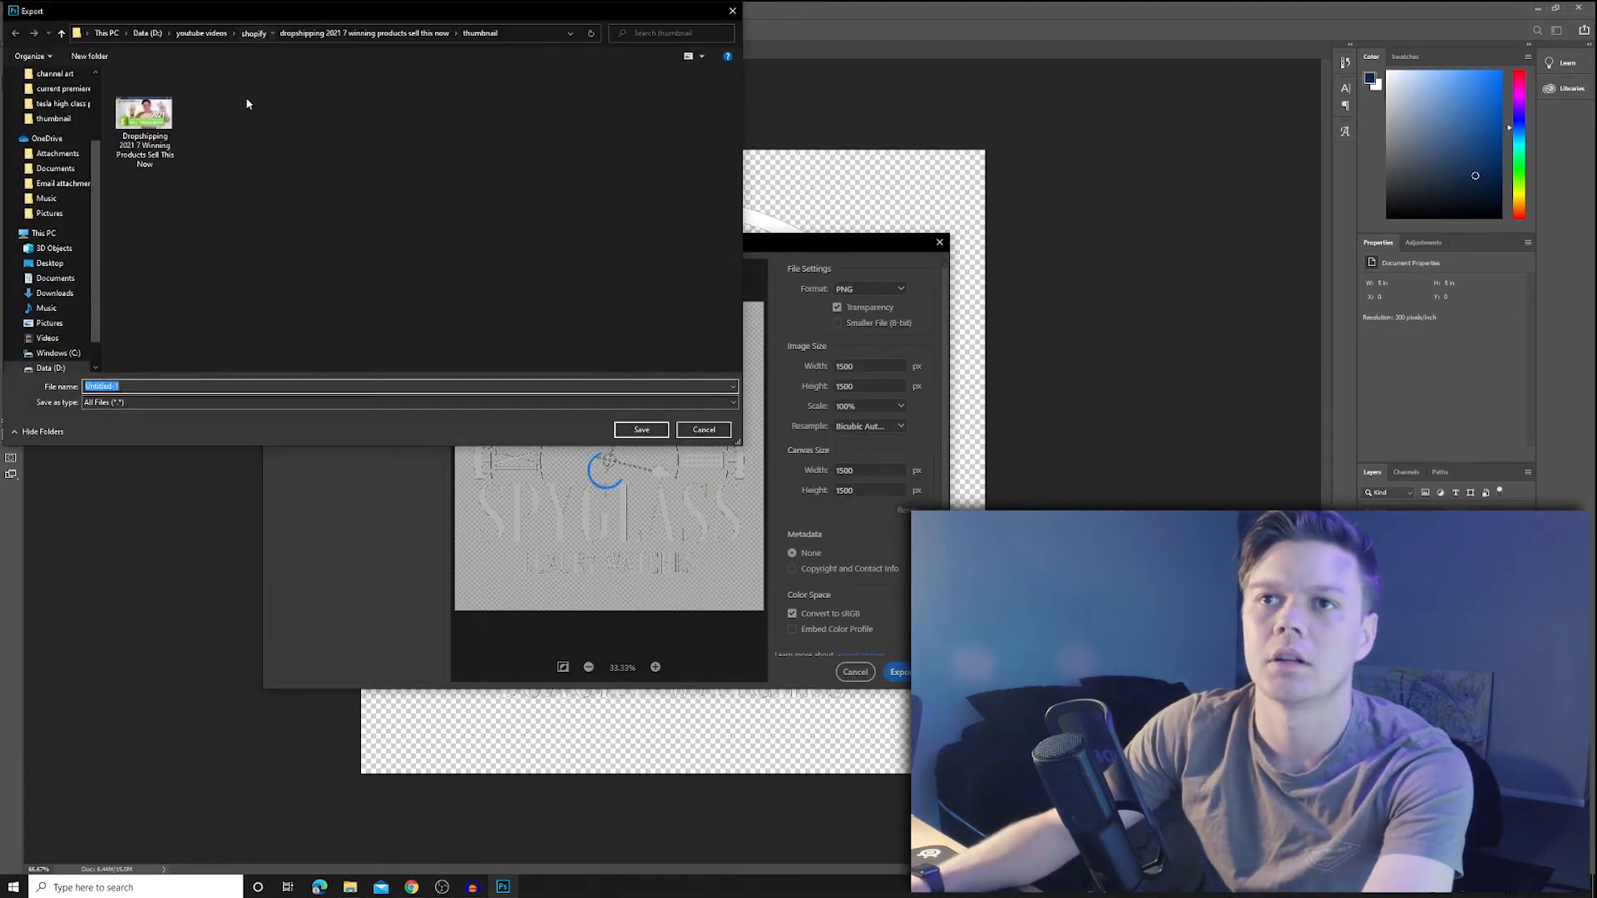
pyautogui.doubleClick(180, 122)
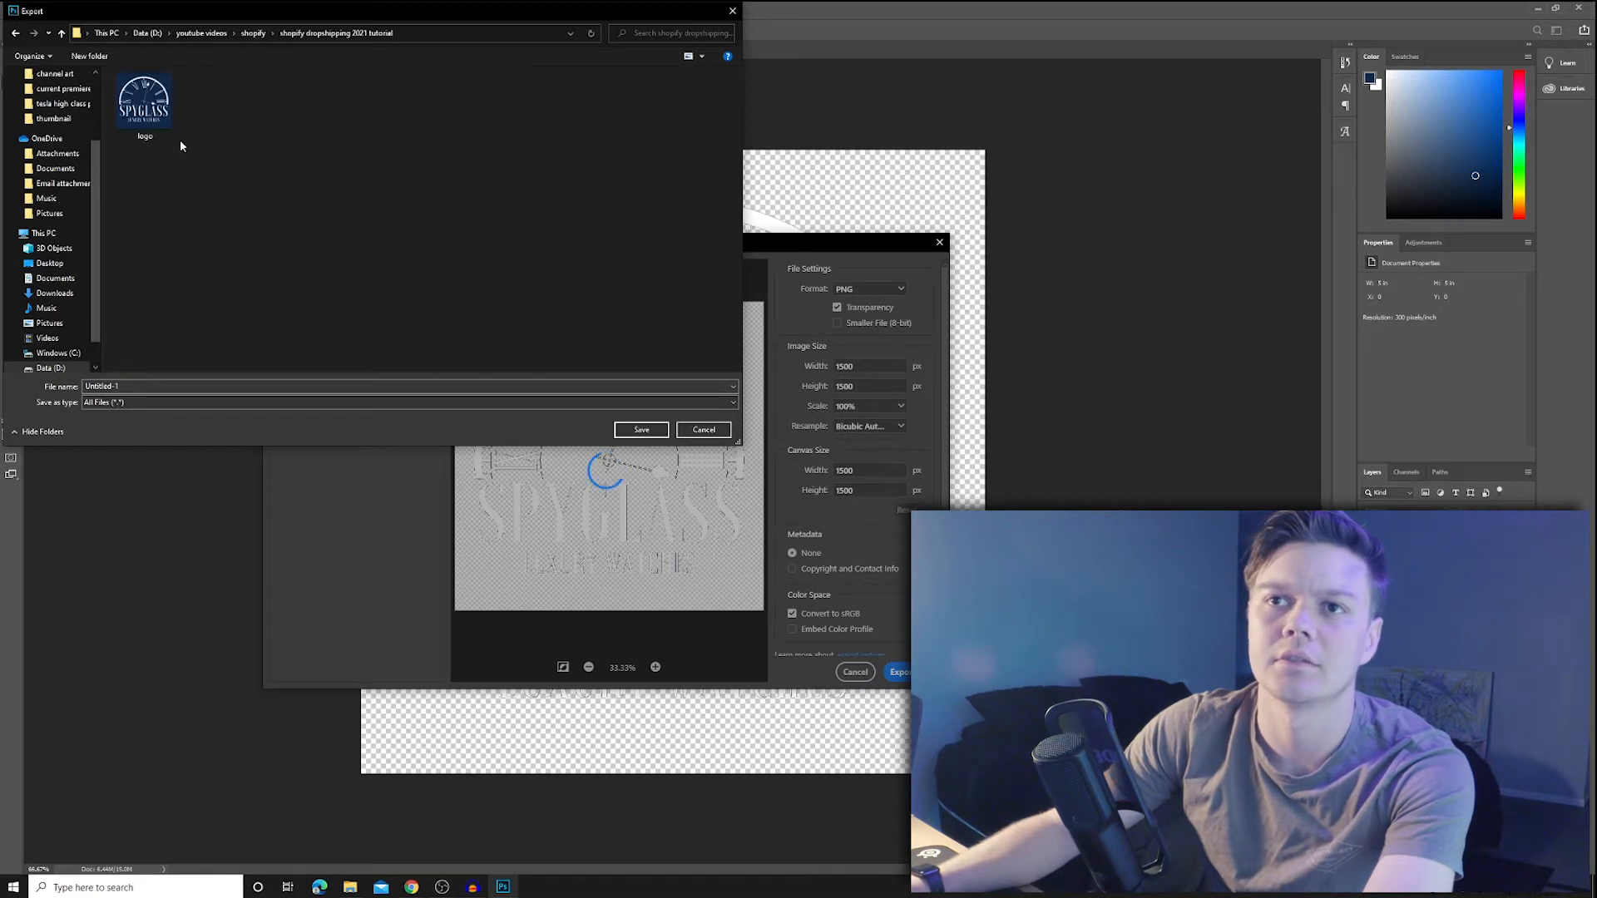
pyautogui.click(146, 386)
pyautogui.write('Logo Transparent')
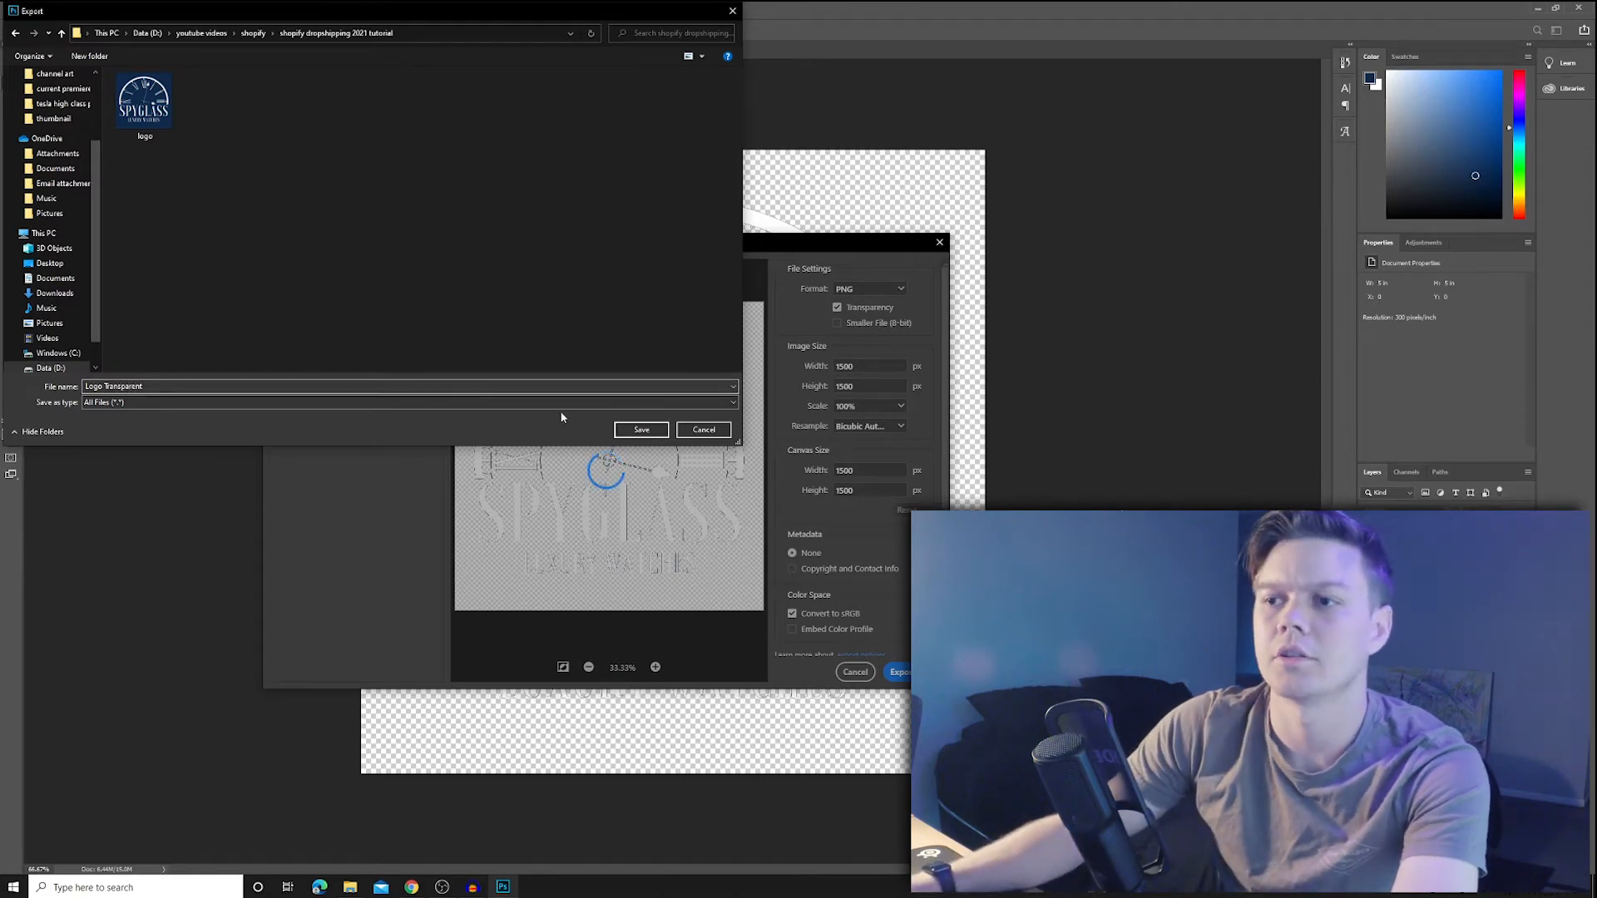
pyautogui.press('Return')
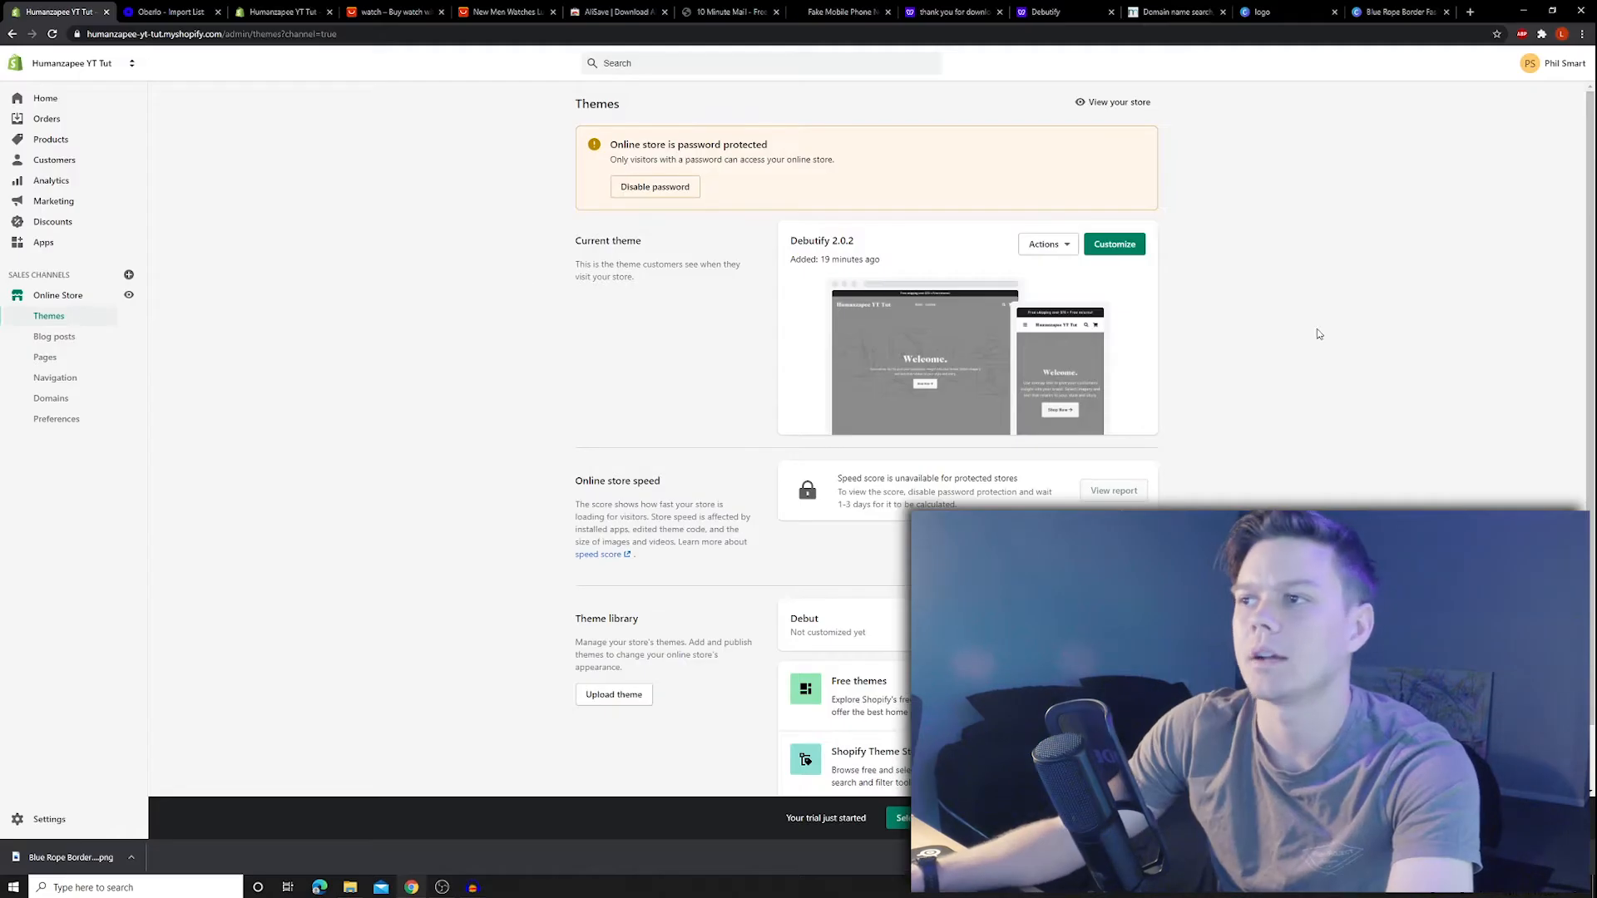
# - Upload the navy Spyglass logo as the Debutify header logo
pyautogui.click(1115, 244)
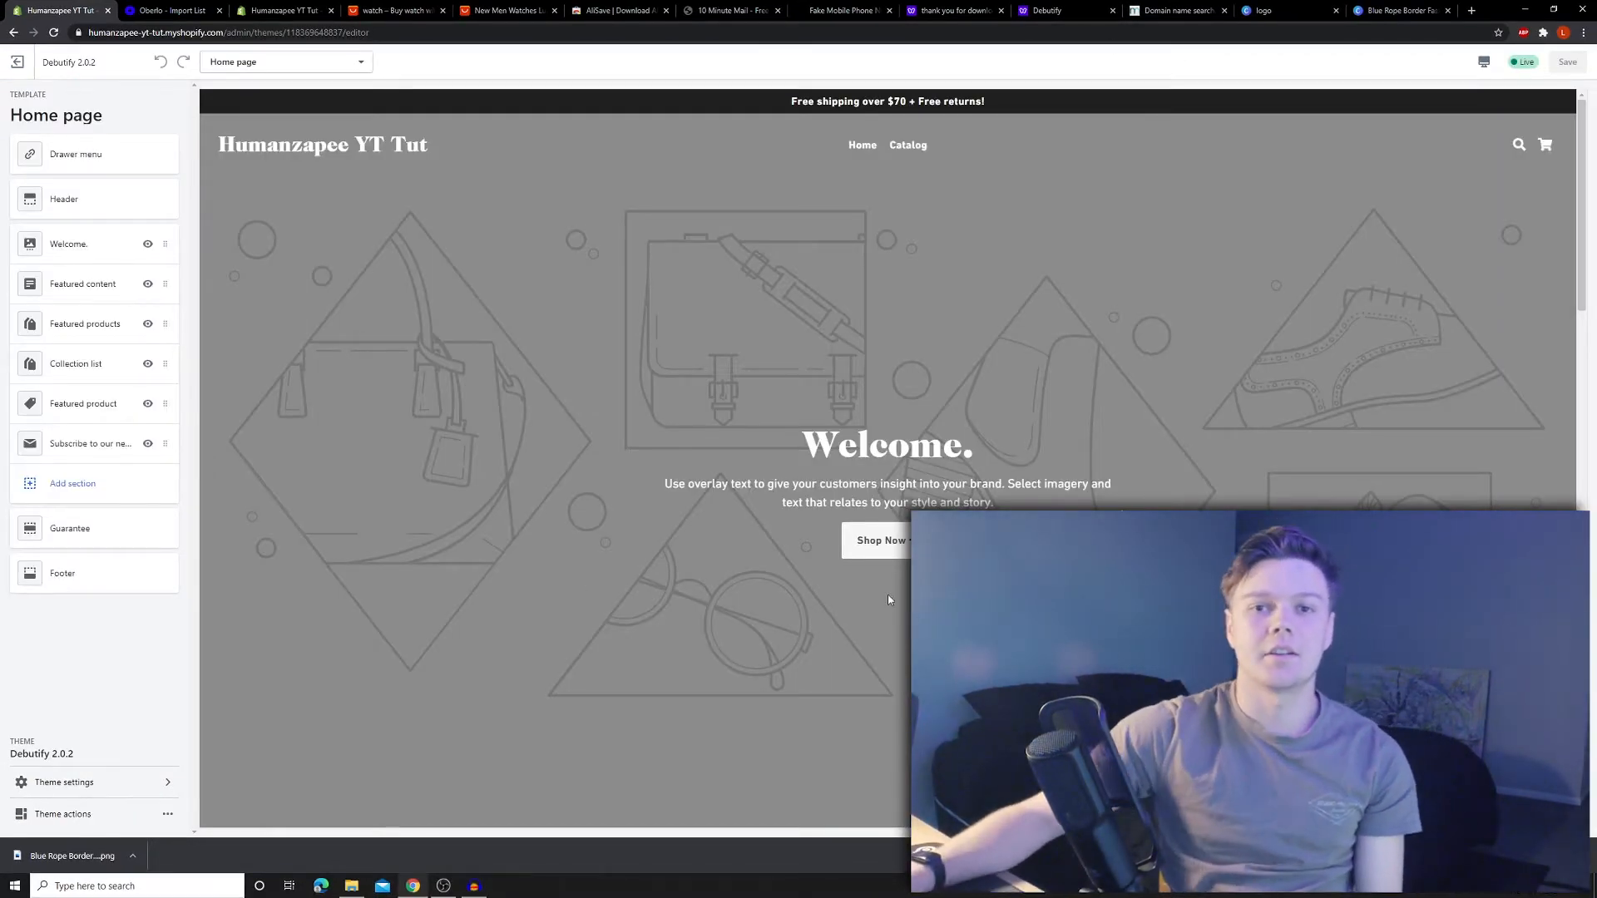
pyautogui.click(138, 162)
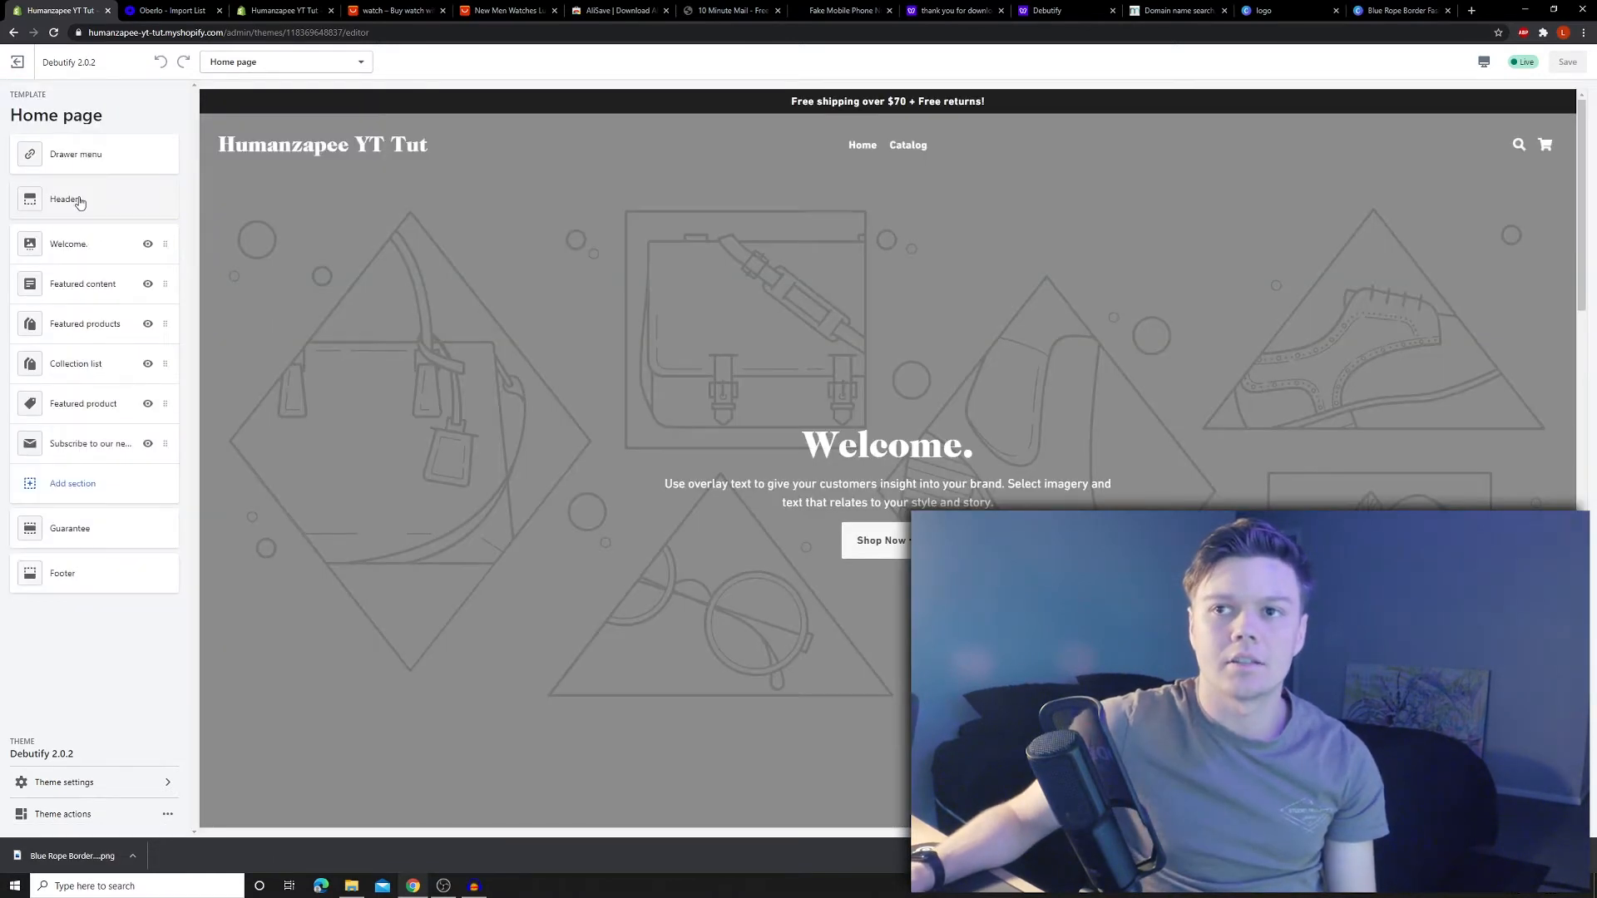
pyautogui.click(79, 200)
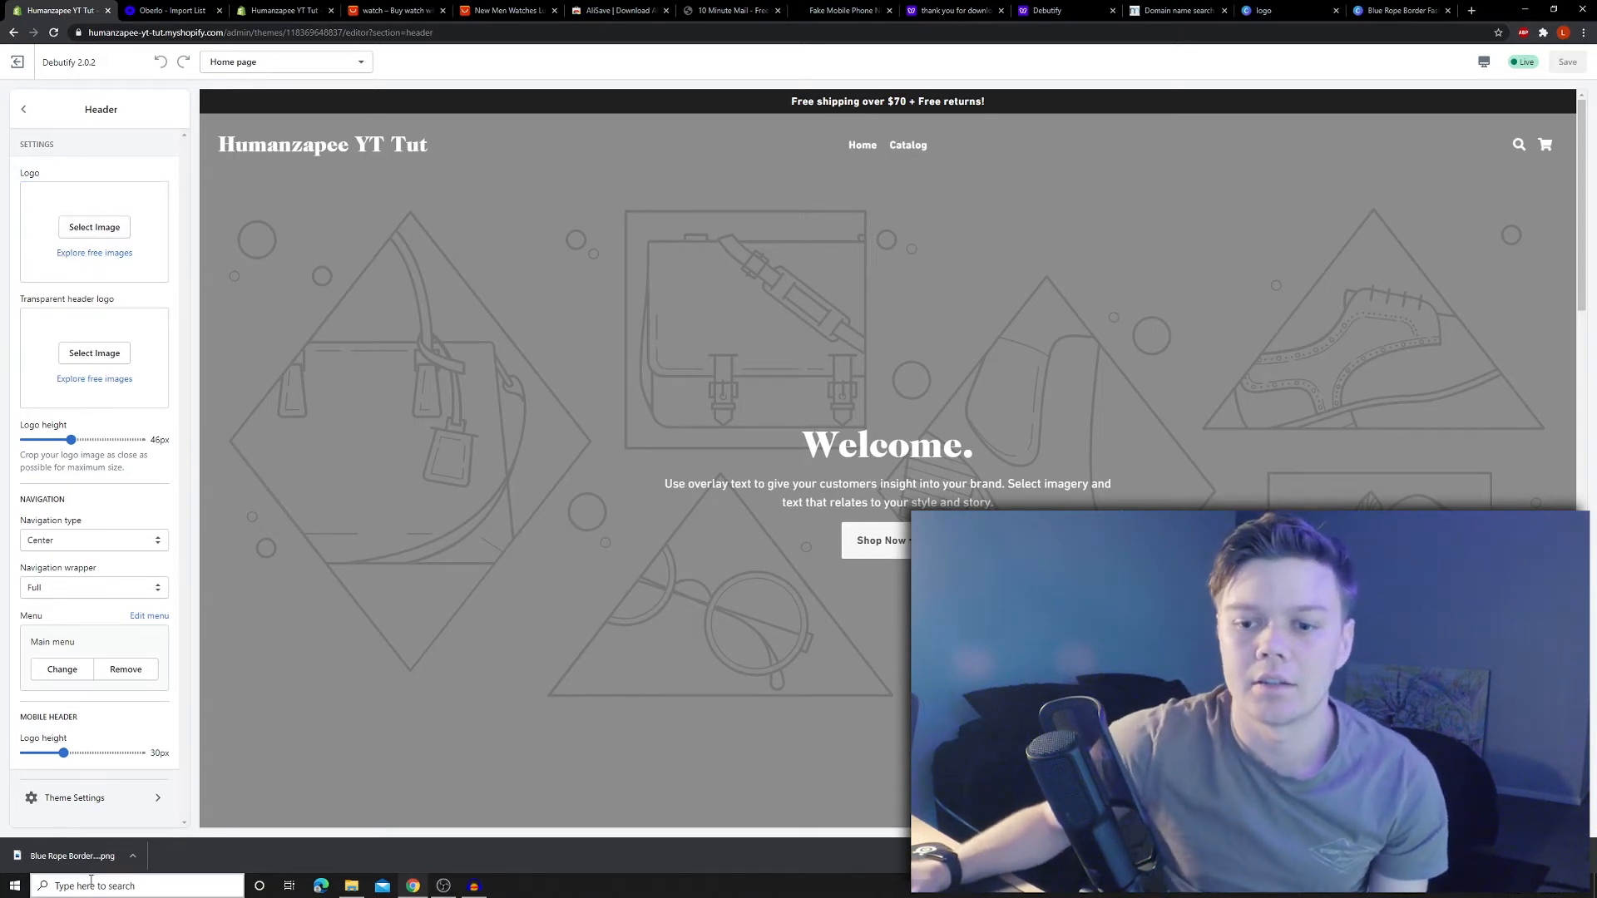
pyautogui.moveTo(72, 856); pyautogui.dragTo(162, 281)
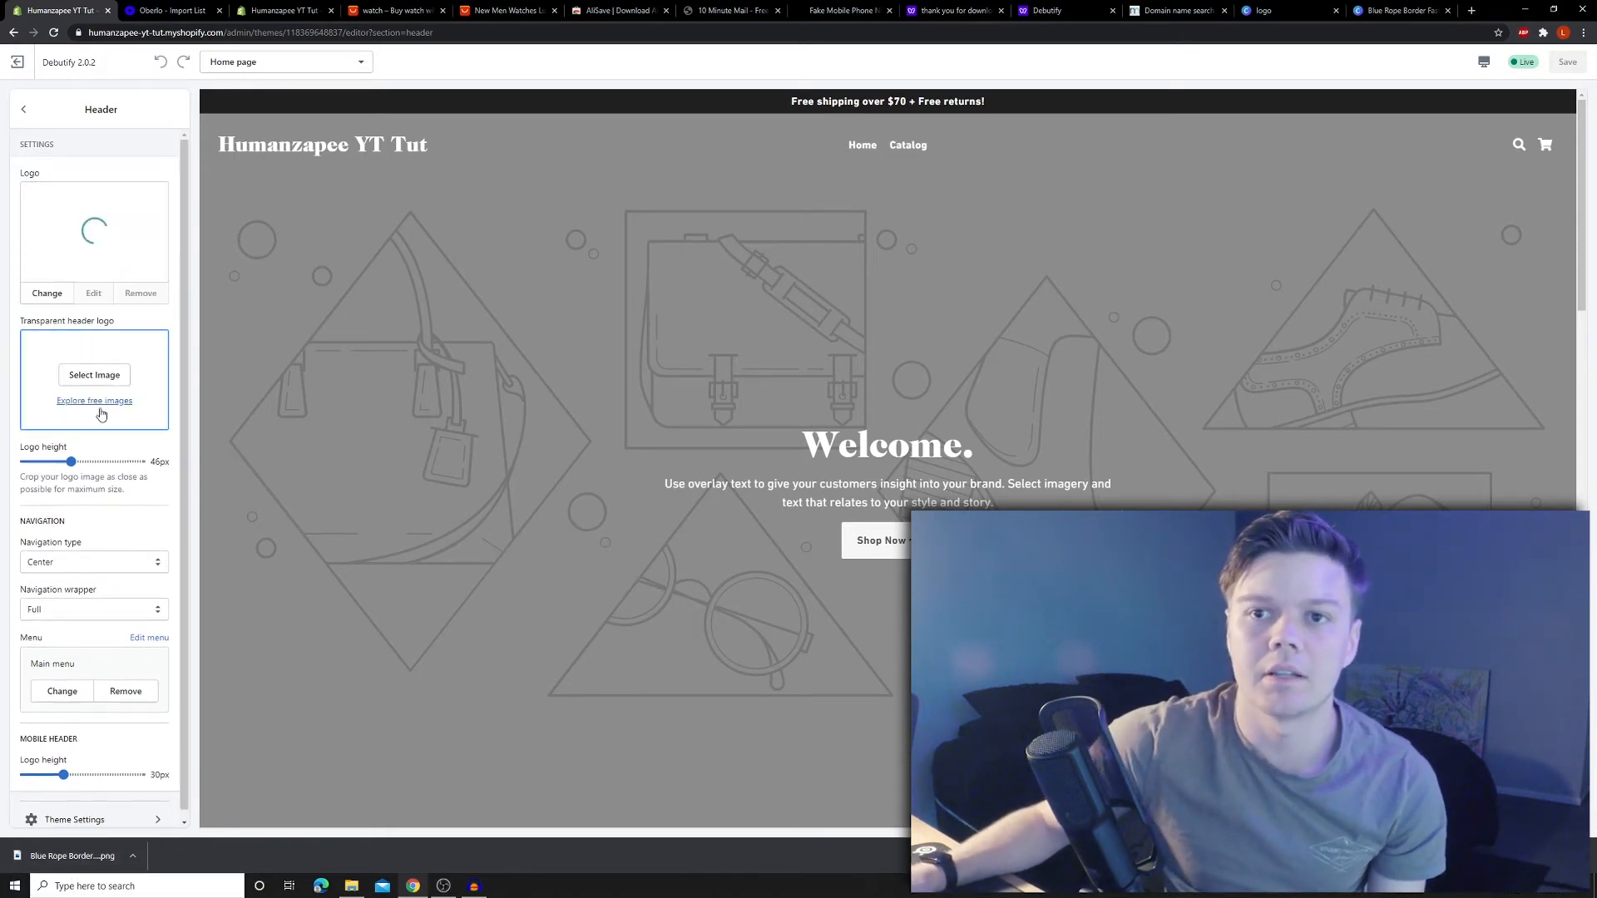
# - Add the transparent logo as the transparent header logo, set logo height to 70px, and preview on mobile
pyautogui.click(351, 886)
pyautogui.click(717, 329)
pyautogui.moveTo(718, 335); pyautogui.dragTo(94, 378)
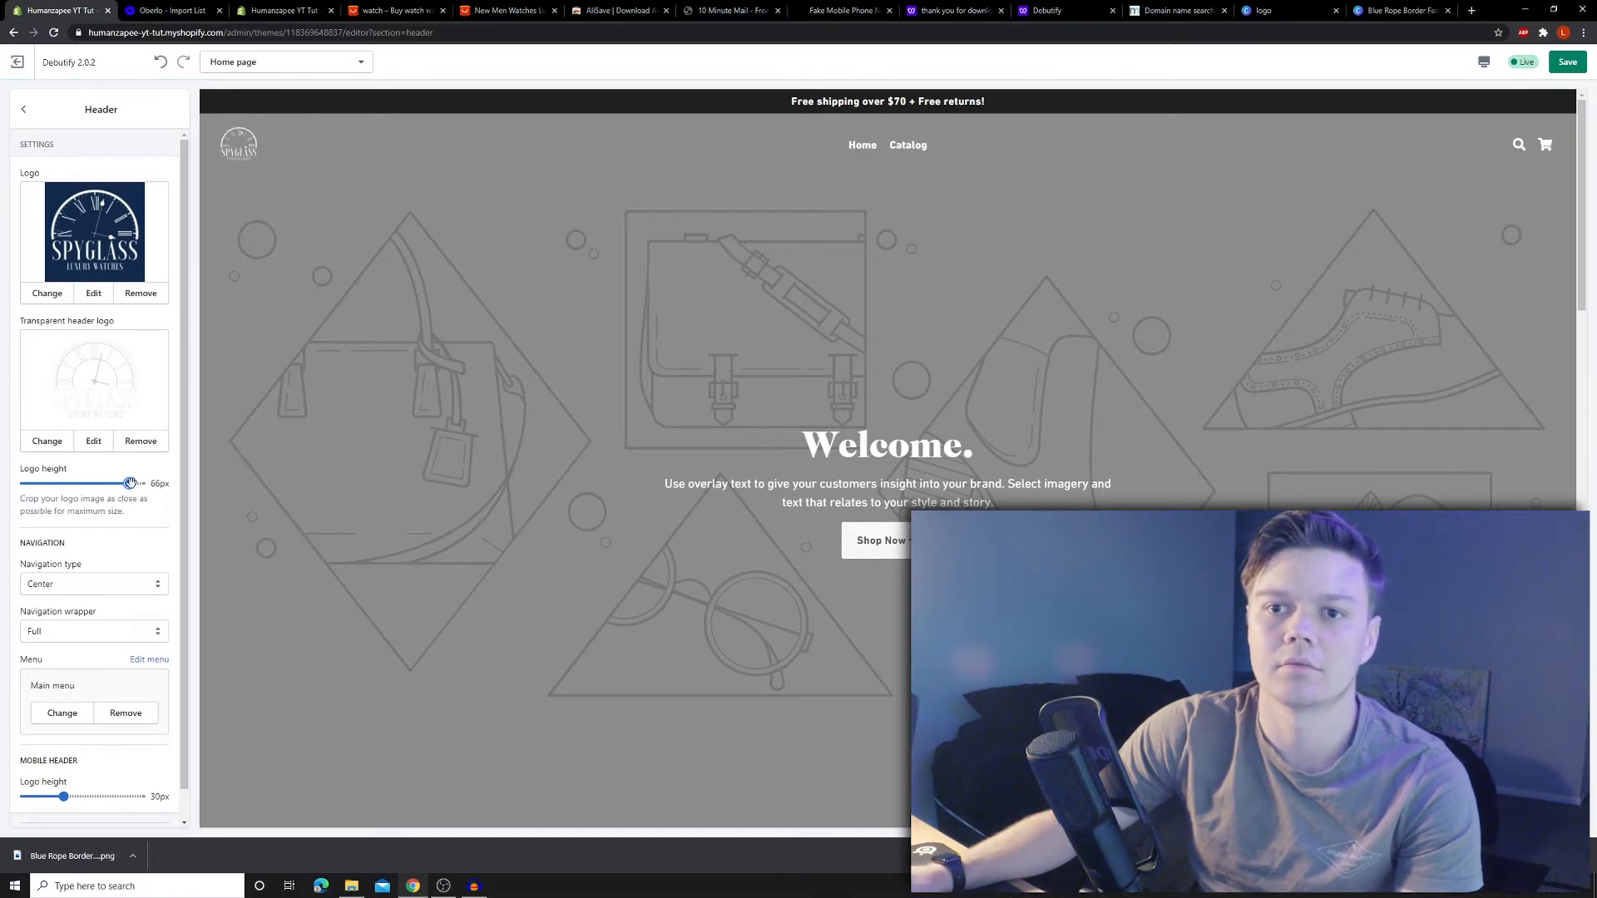
pyautogui.moveTo(129, 483); pyautogui.dragTo(141, 484)
pyautogui.click(1483, 65)
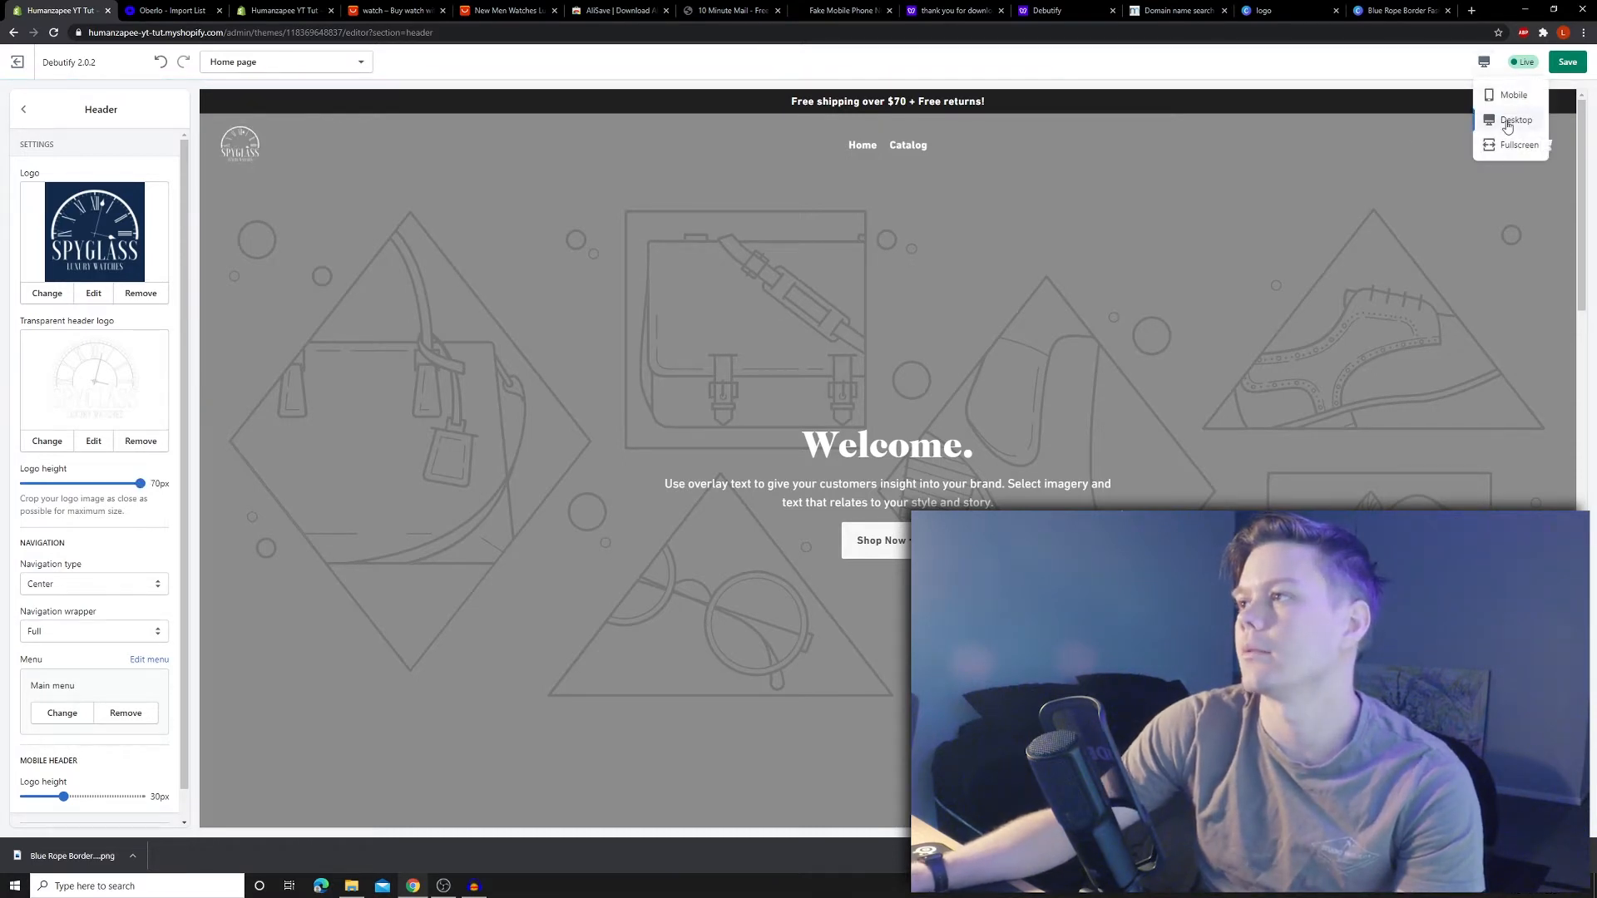
pyautogui.click(1512, 95)
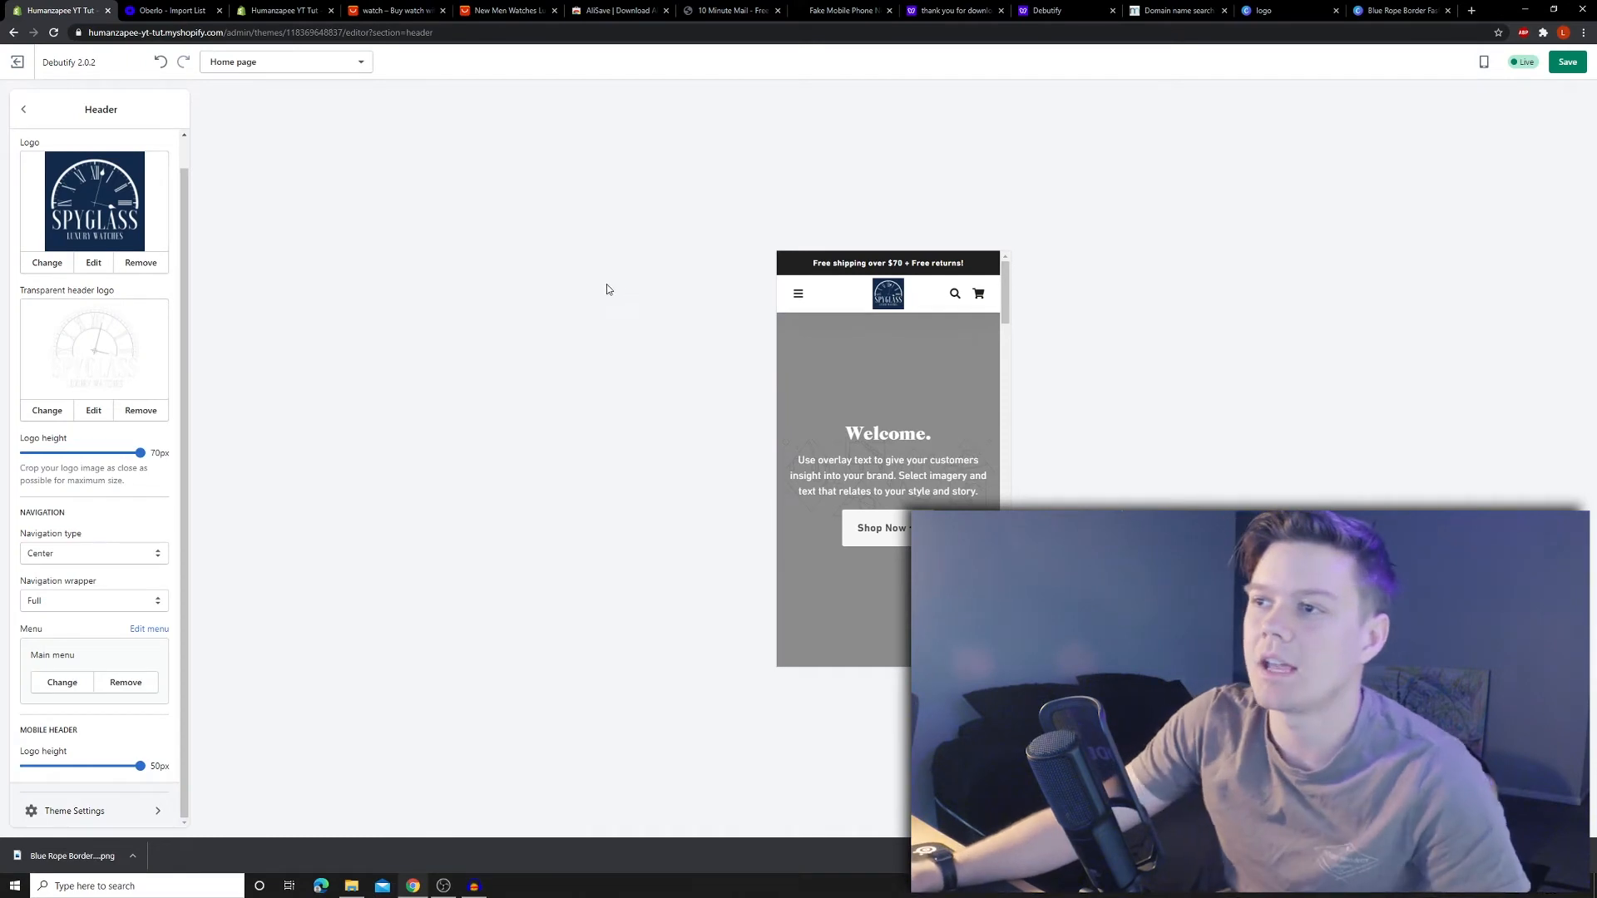
# - Search the free stock images for 'watches' from the Welcome slide's image setting
pyautogui.click(23, 109)
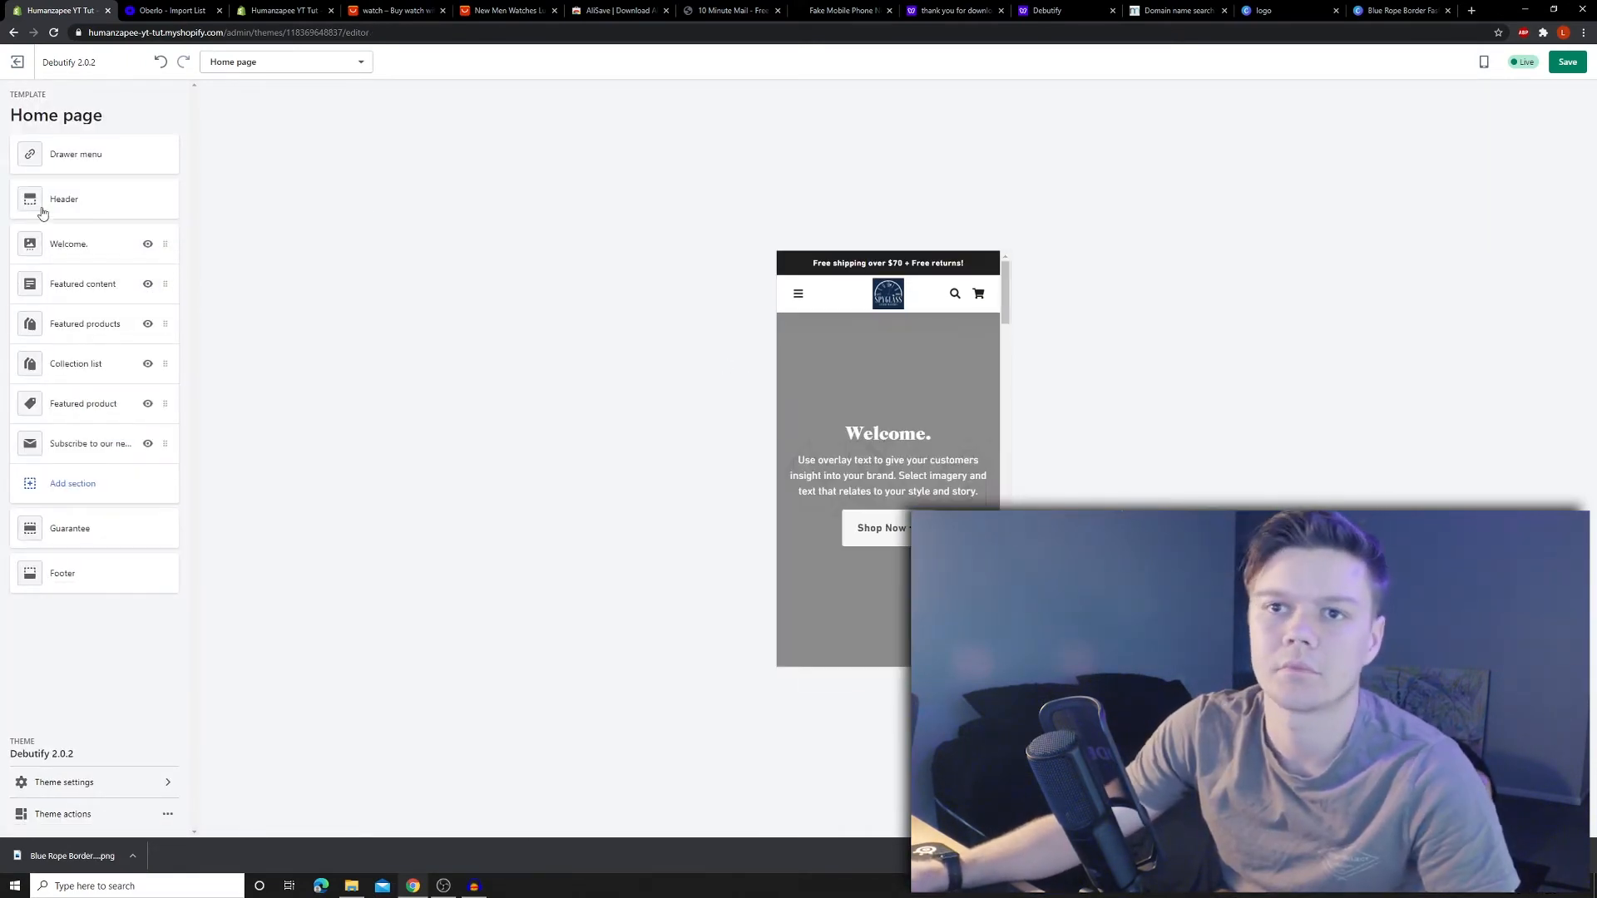
pyautogui.click(85, 250)
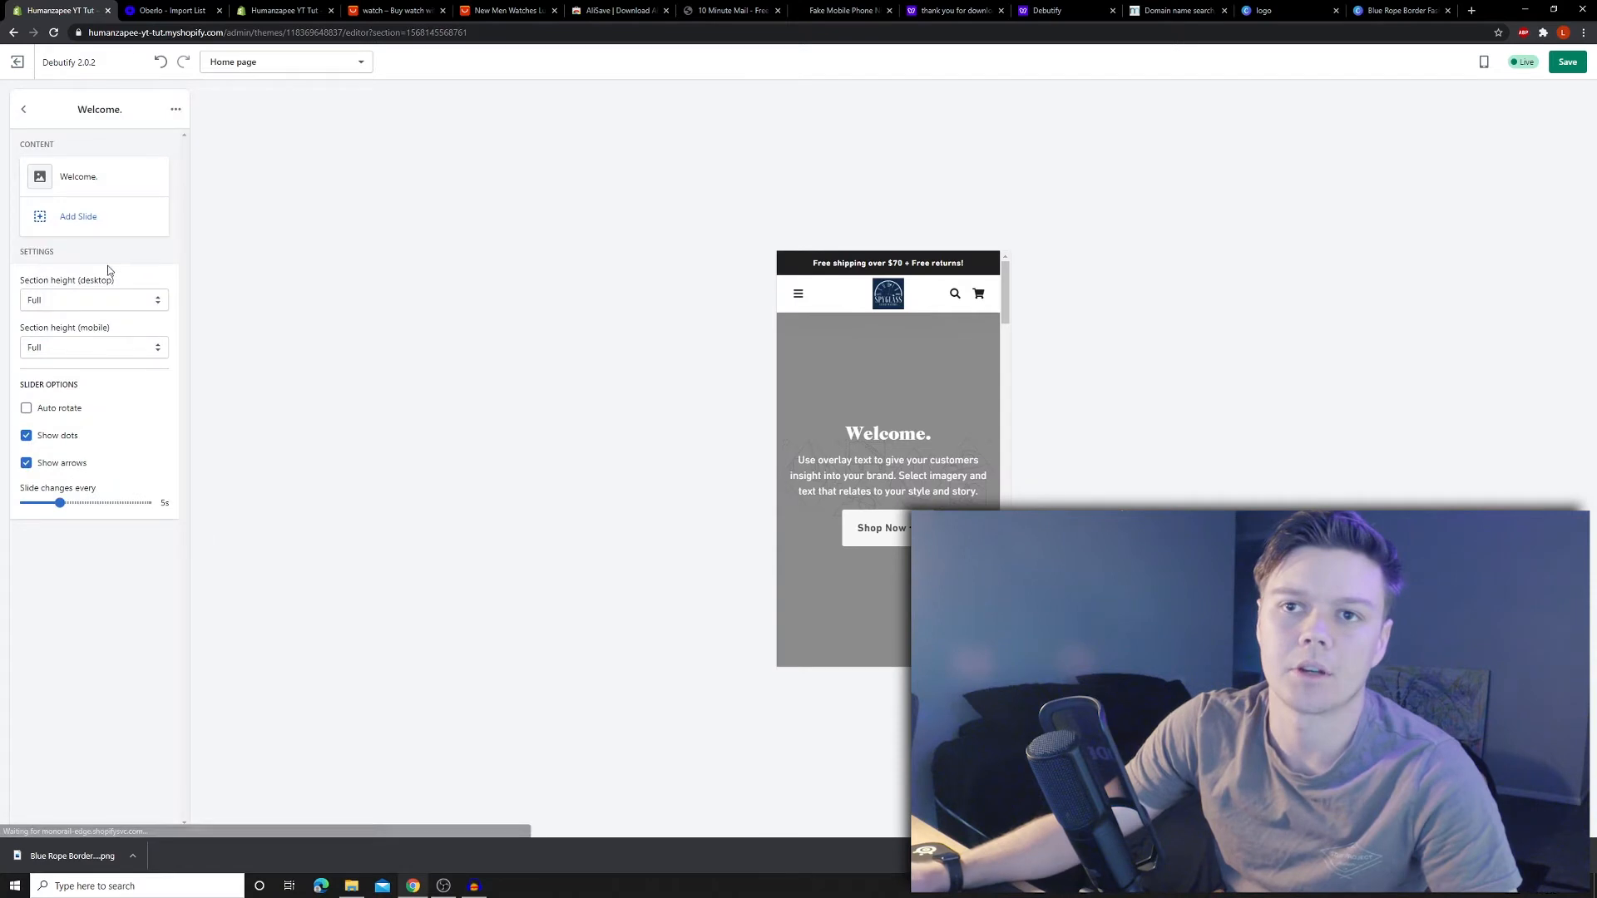
pyautogui.click(75, 181)
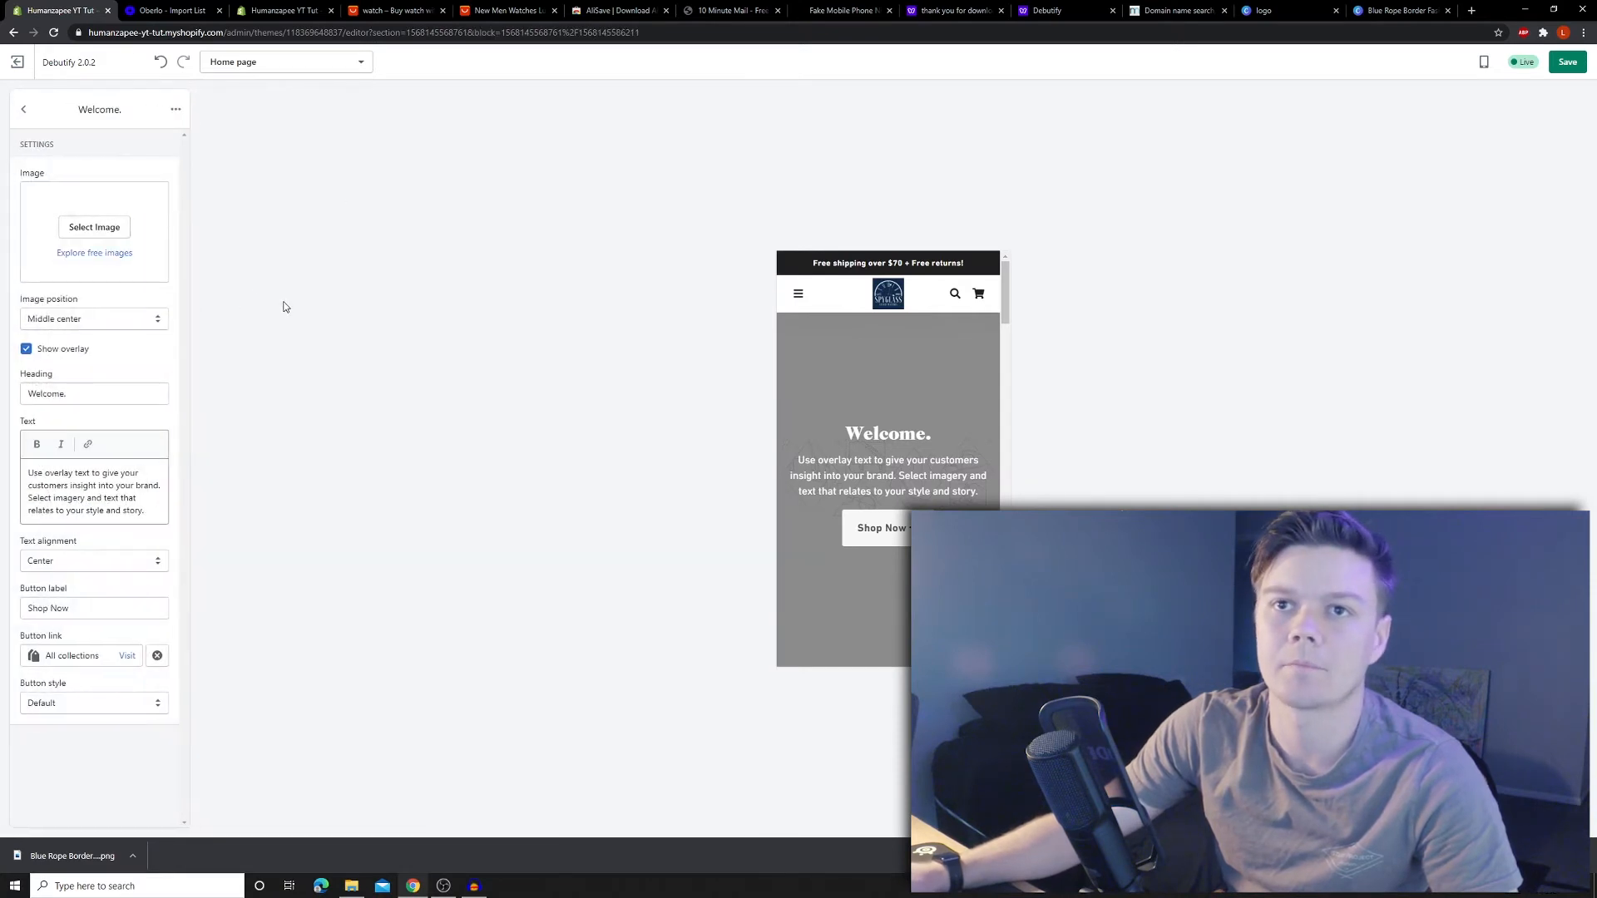
pyautogui.click(104, 253)
pyautogui.click(100, 178)
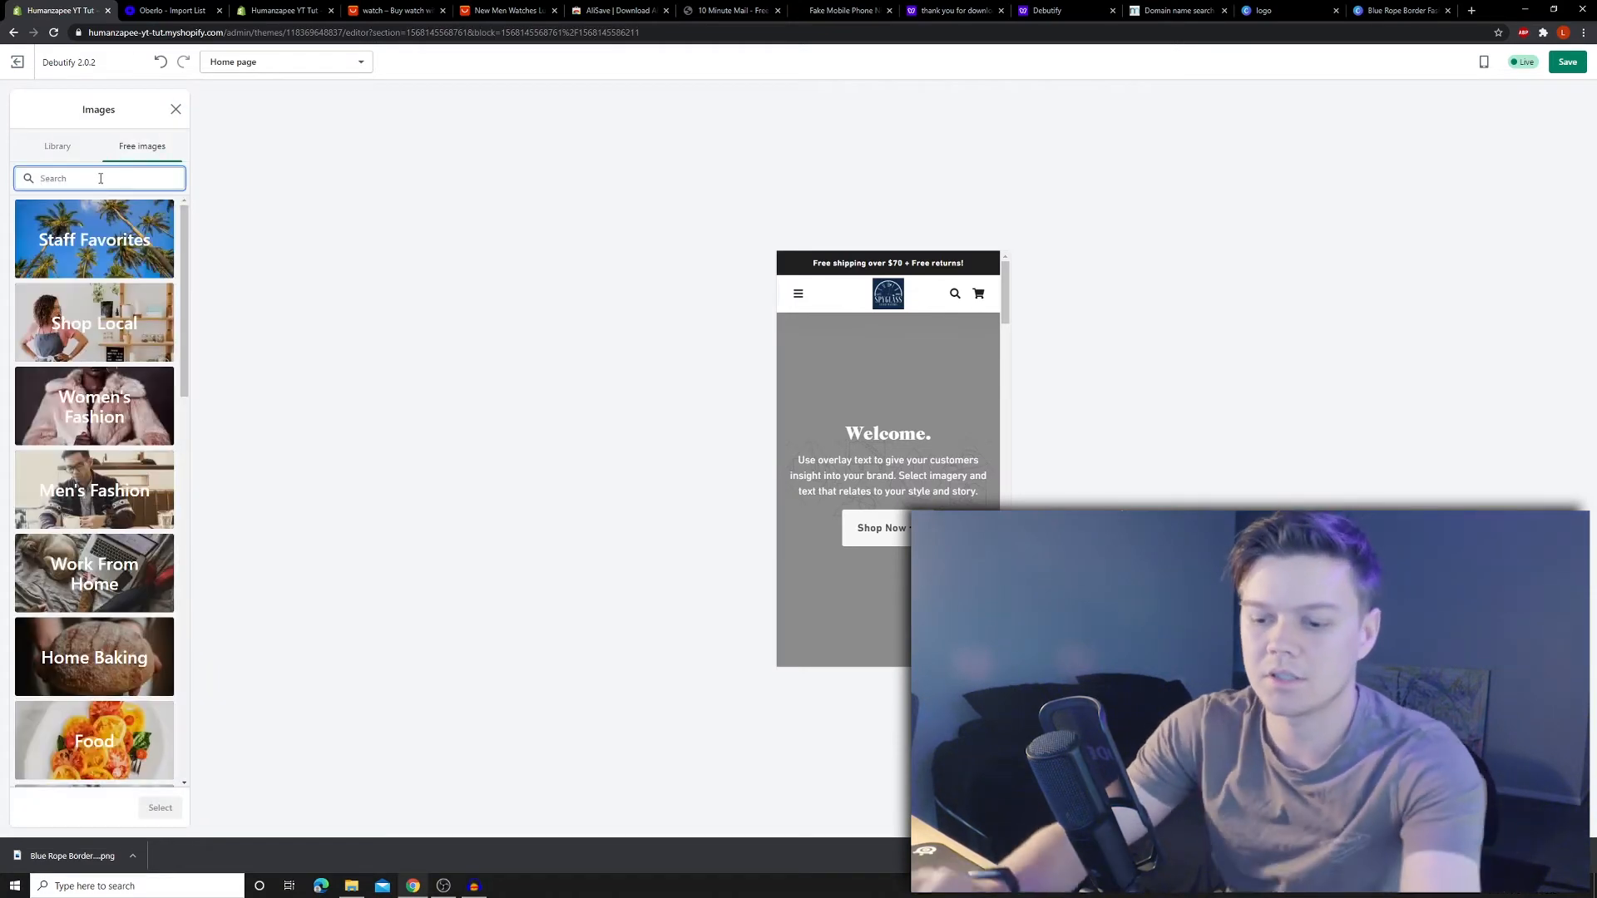
pyautogui.write('wathces')
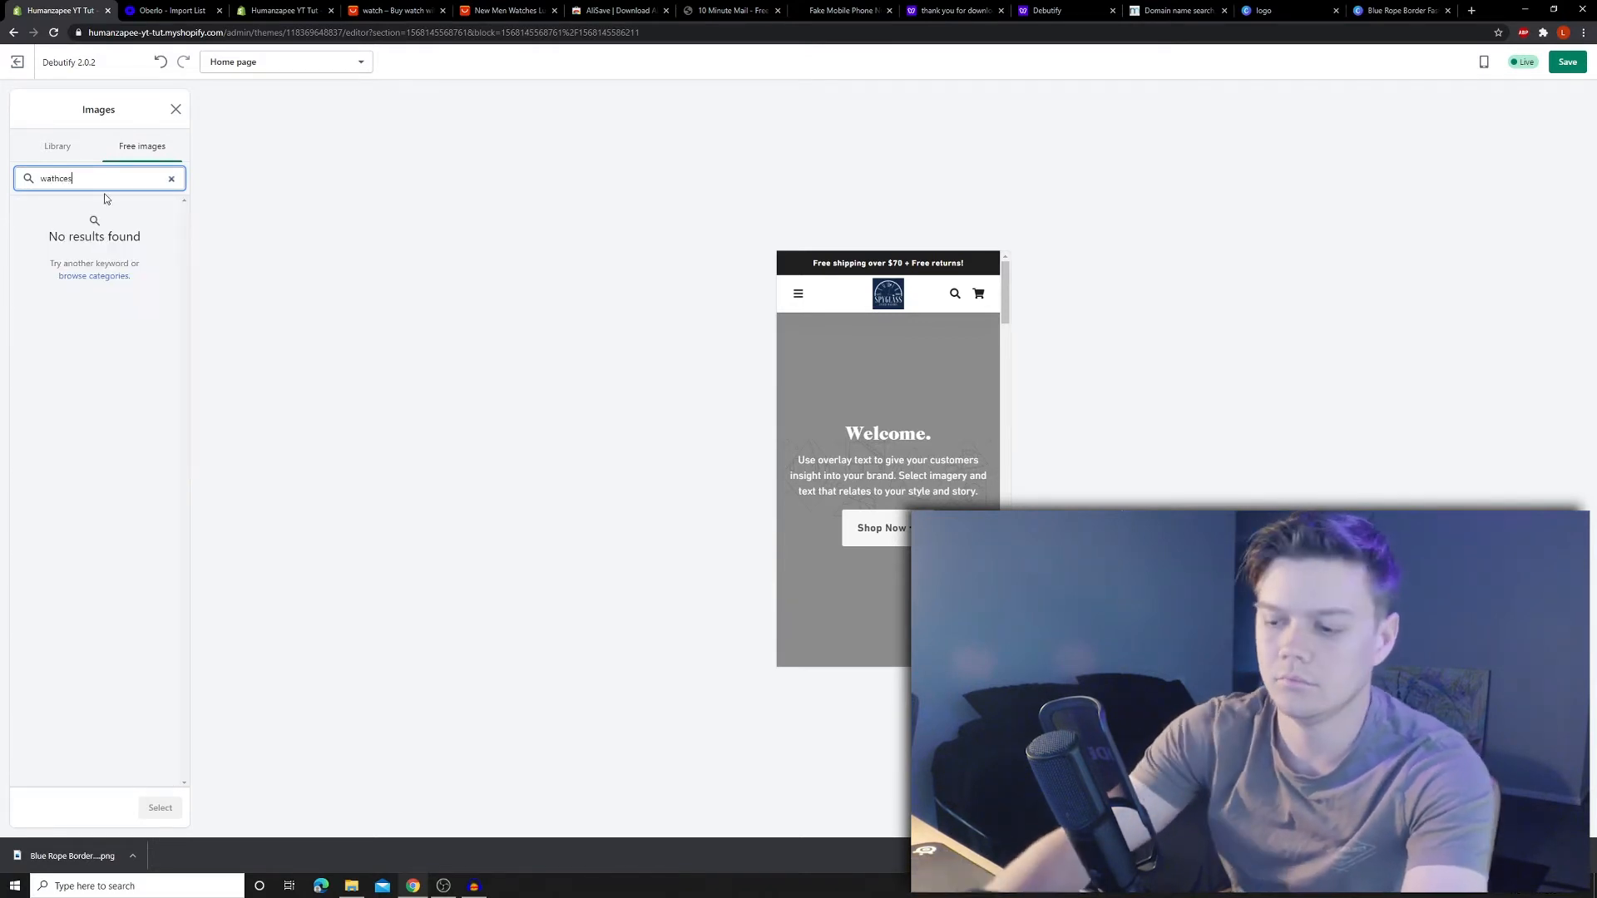
pyautogui.press('BackSpace')
pyautogui.press('BackSpace')
pyautogui.press('BackSpace')
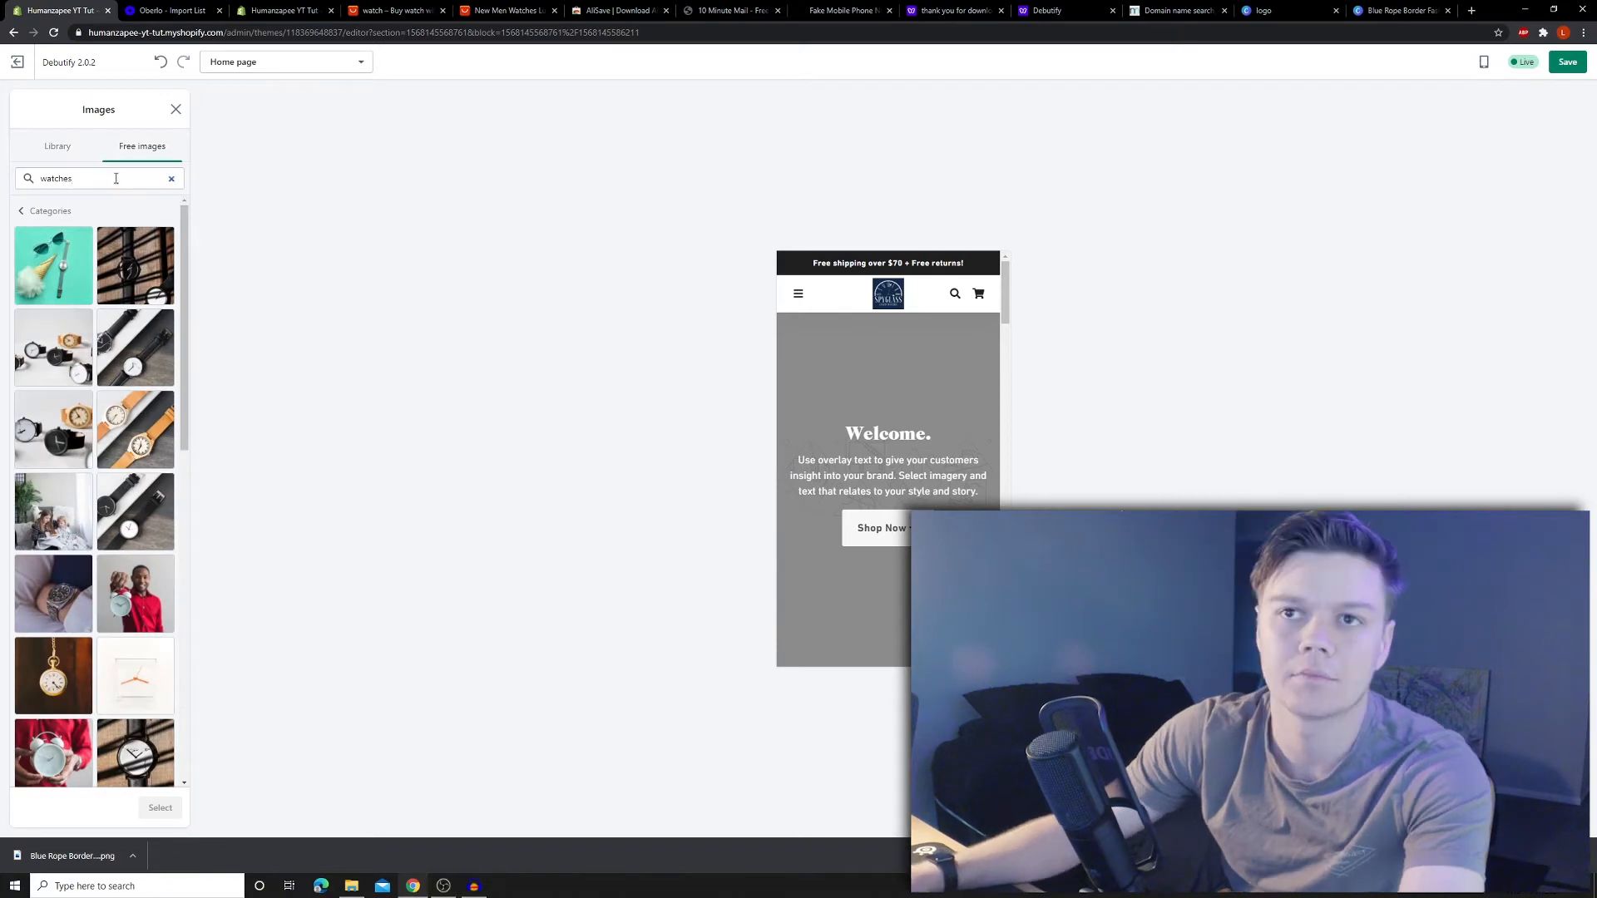
pyautogui.scroll(-2, 116, 266)
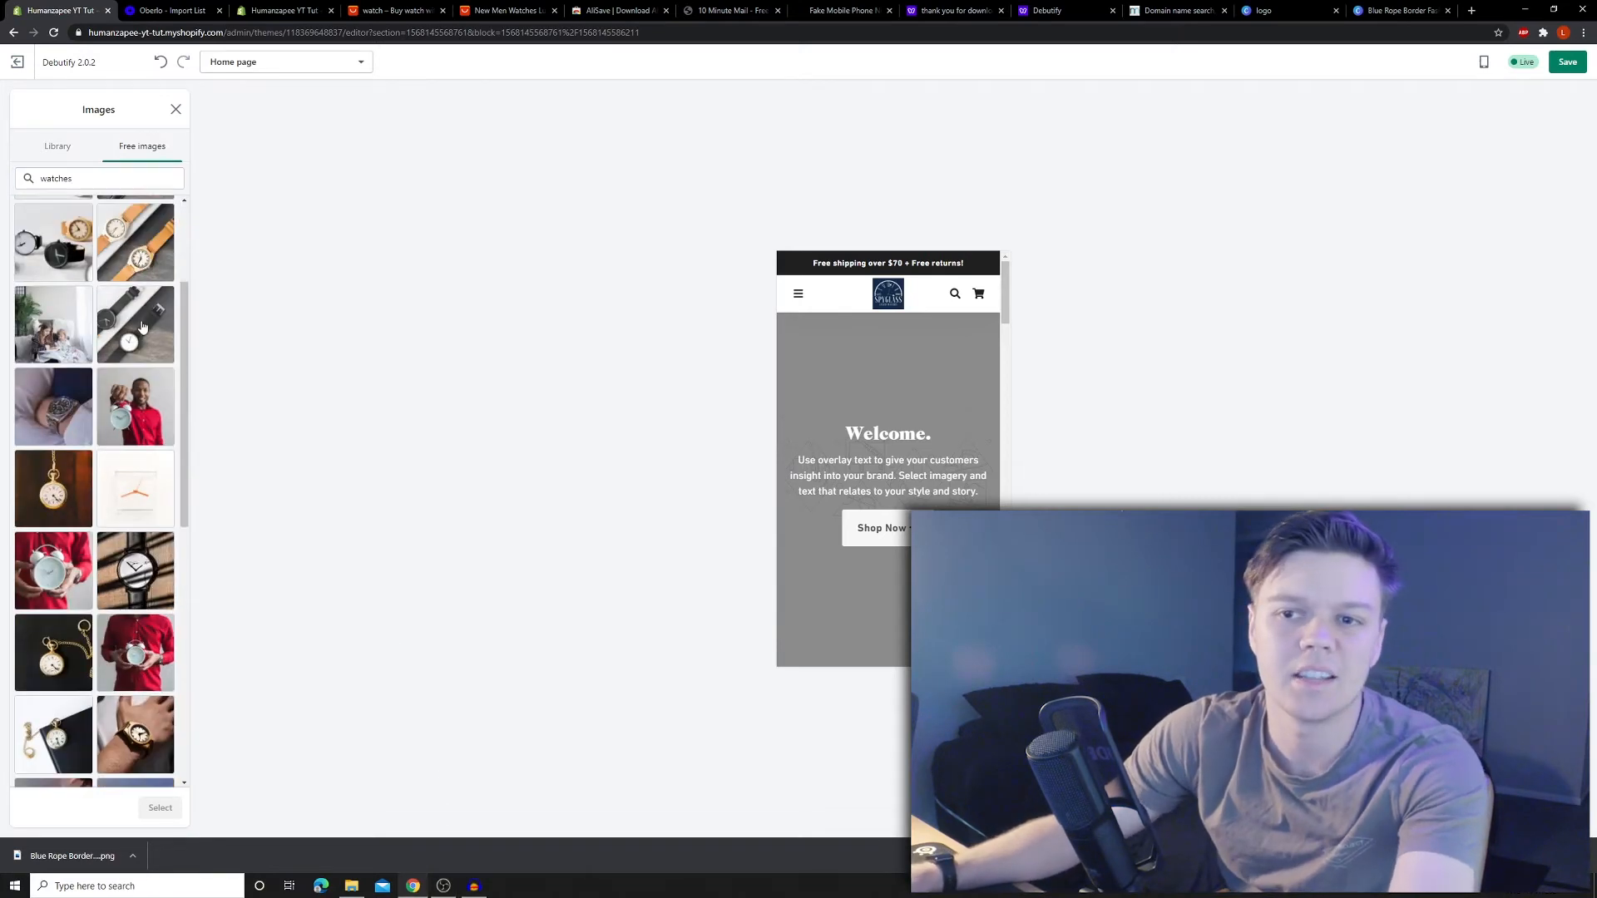
# - Find Unsplash through Google and search it for 'watch' photos
pyautogui.click(1473, 10)
pyautogui.write('unsplash')
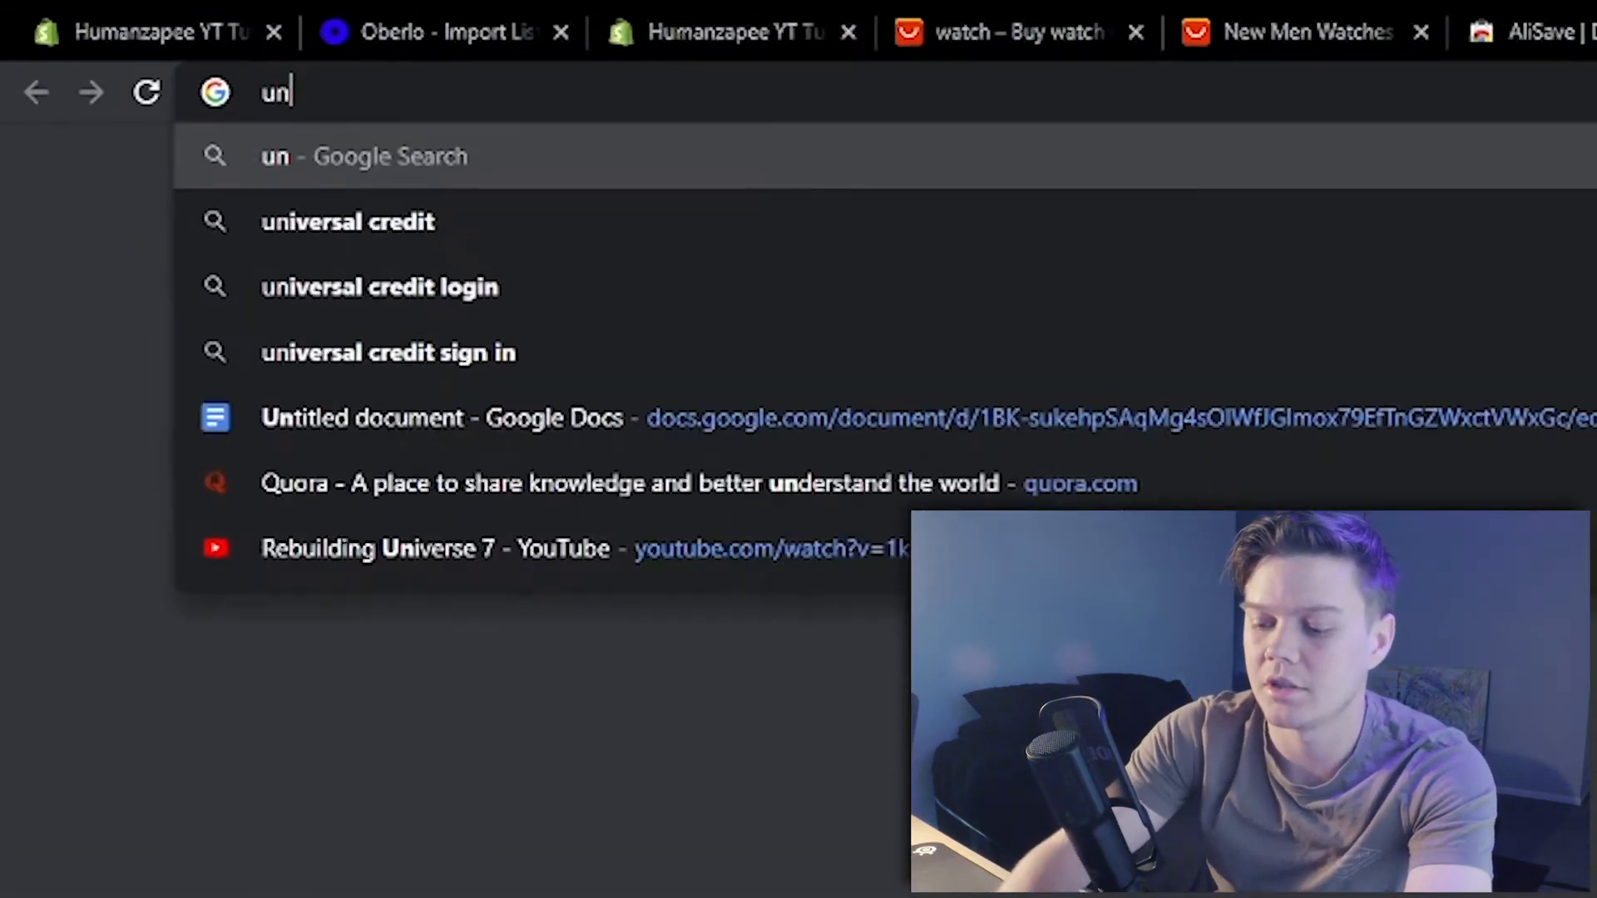
pyautogui.press('Return')
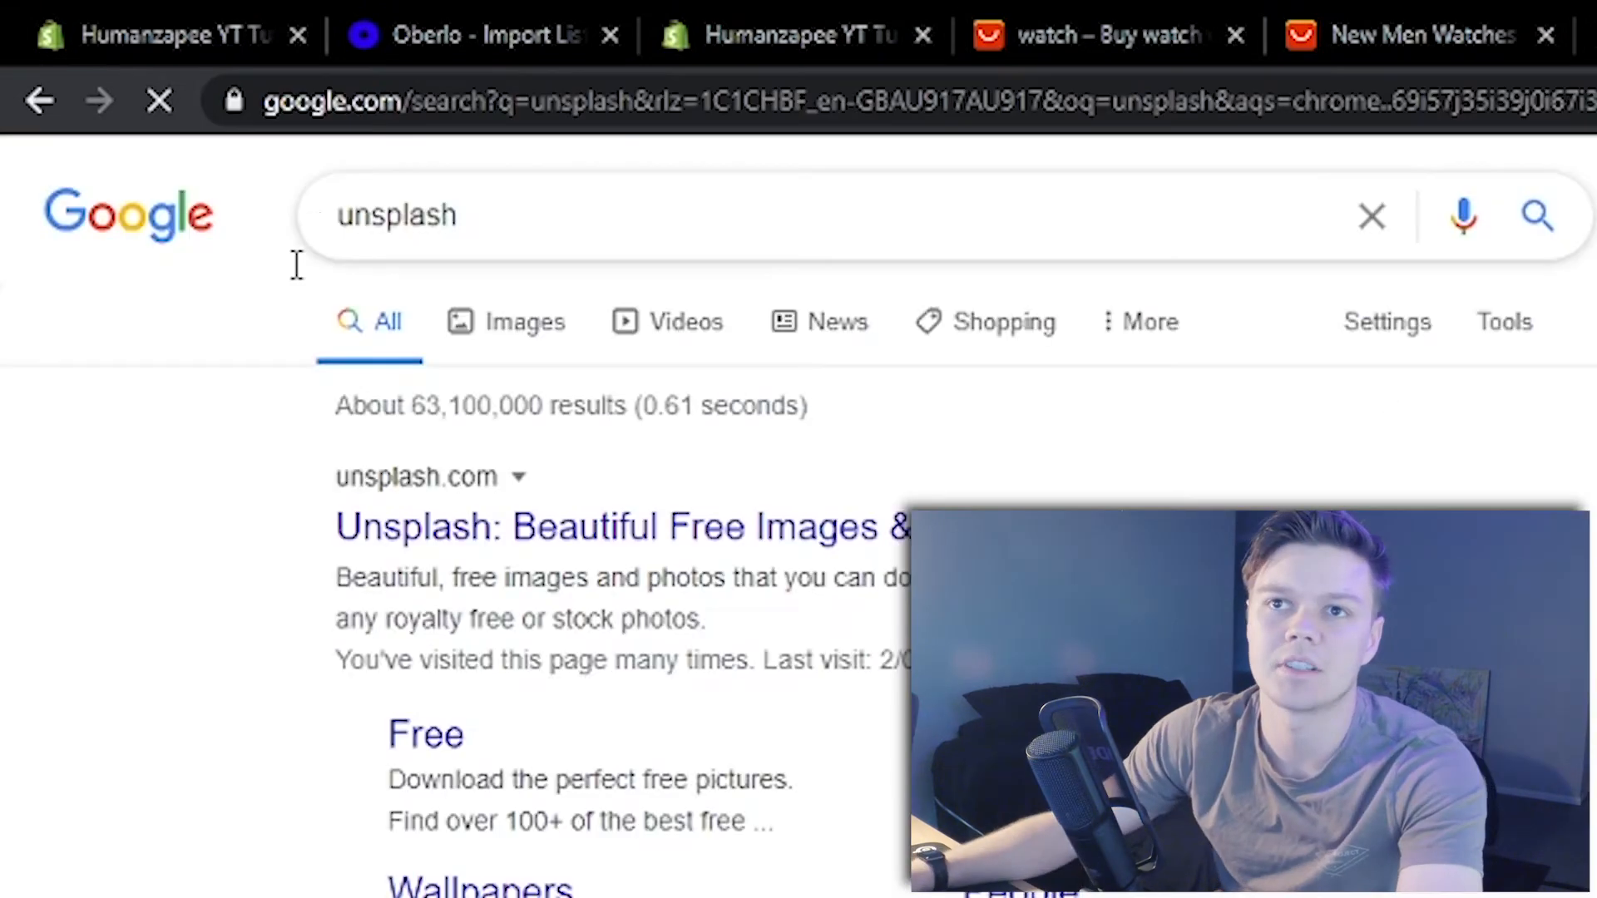
pyautogui.click(561, 533)
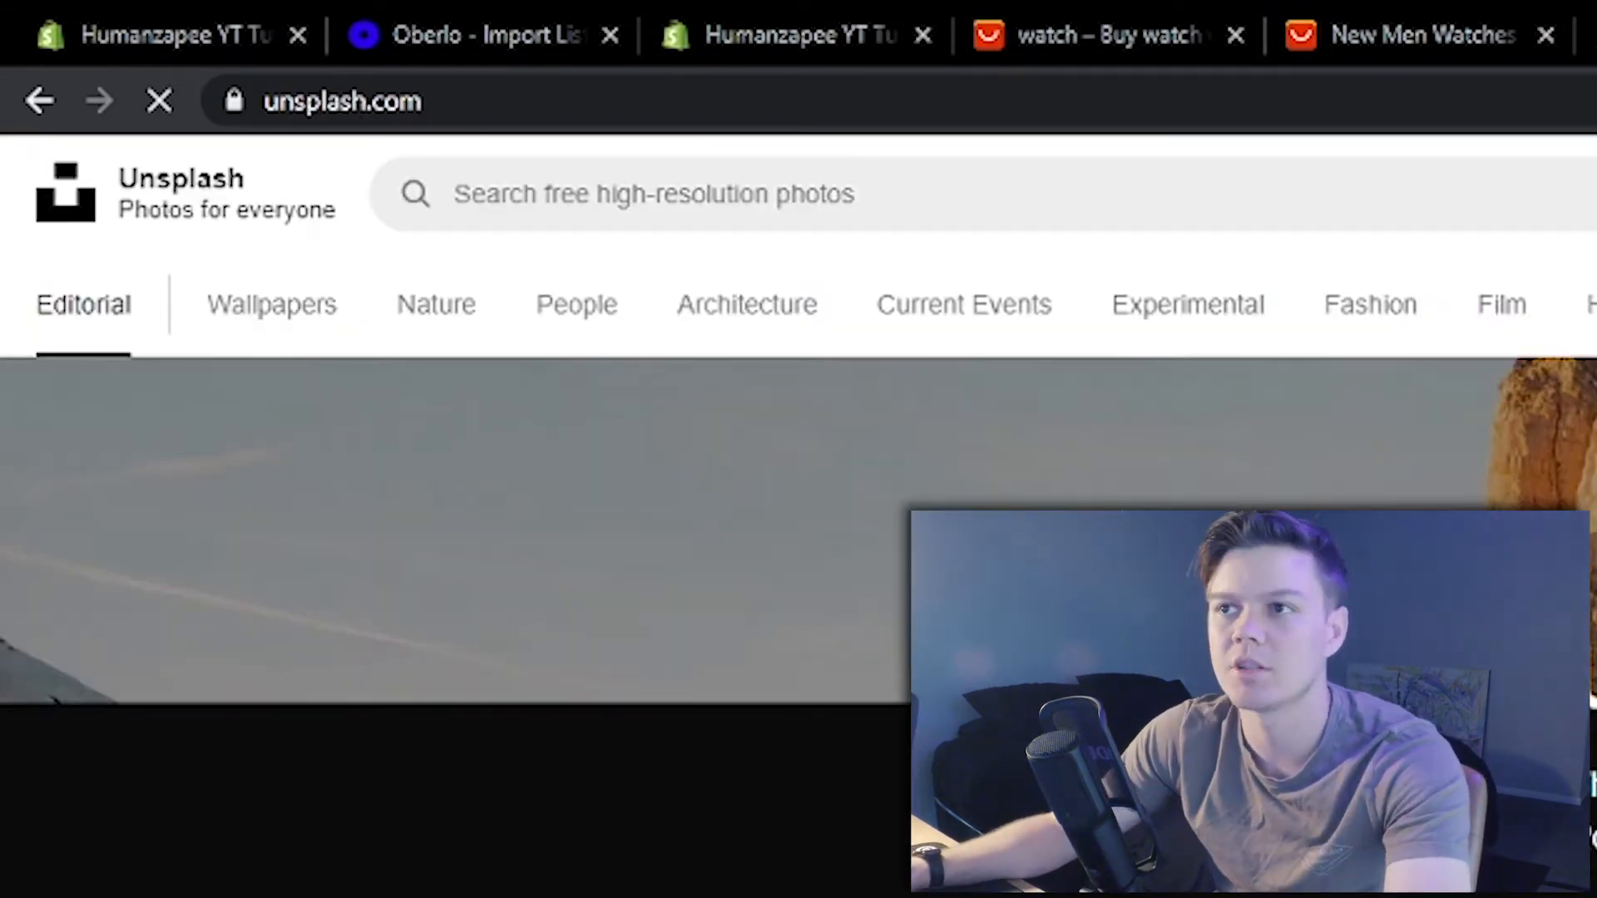
pyautogui.write('watch')
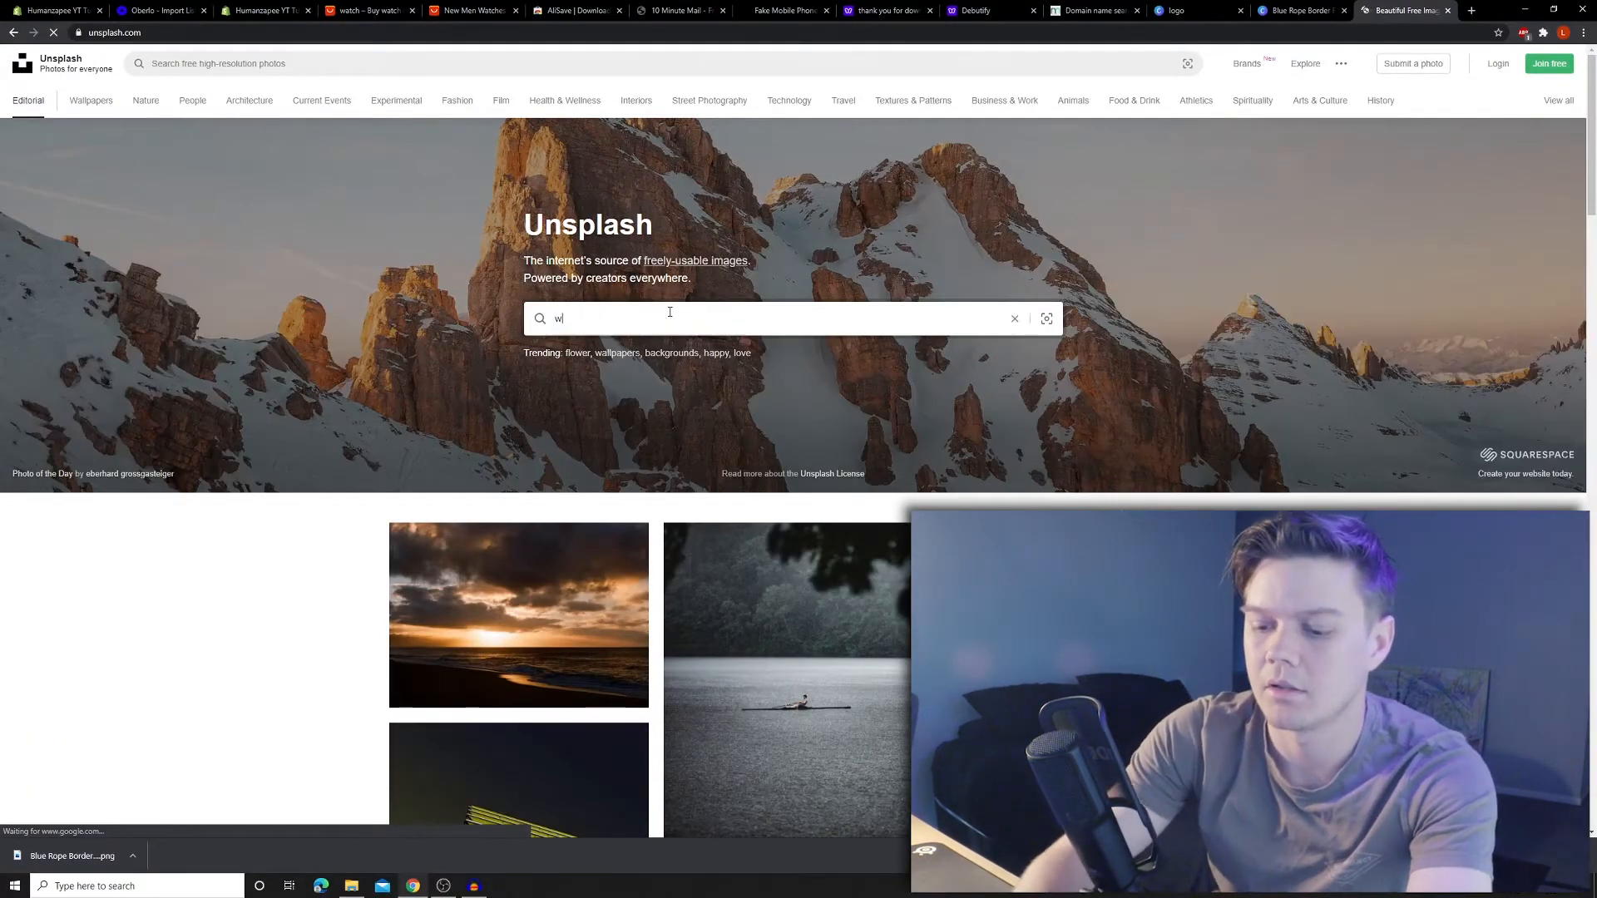
pyautogui.press('Return')
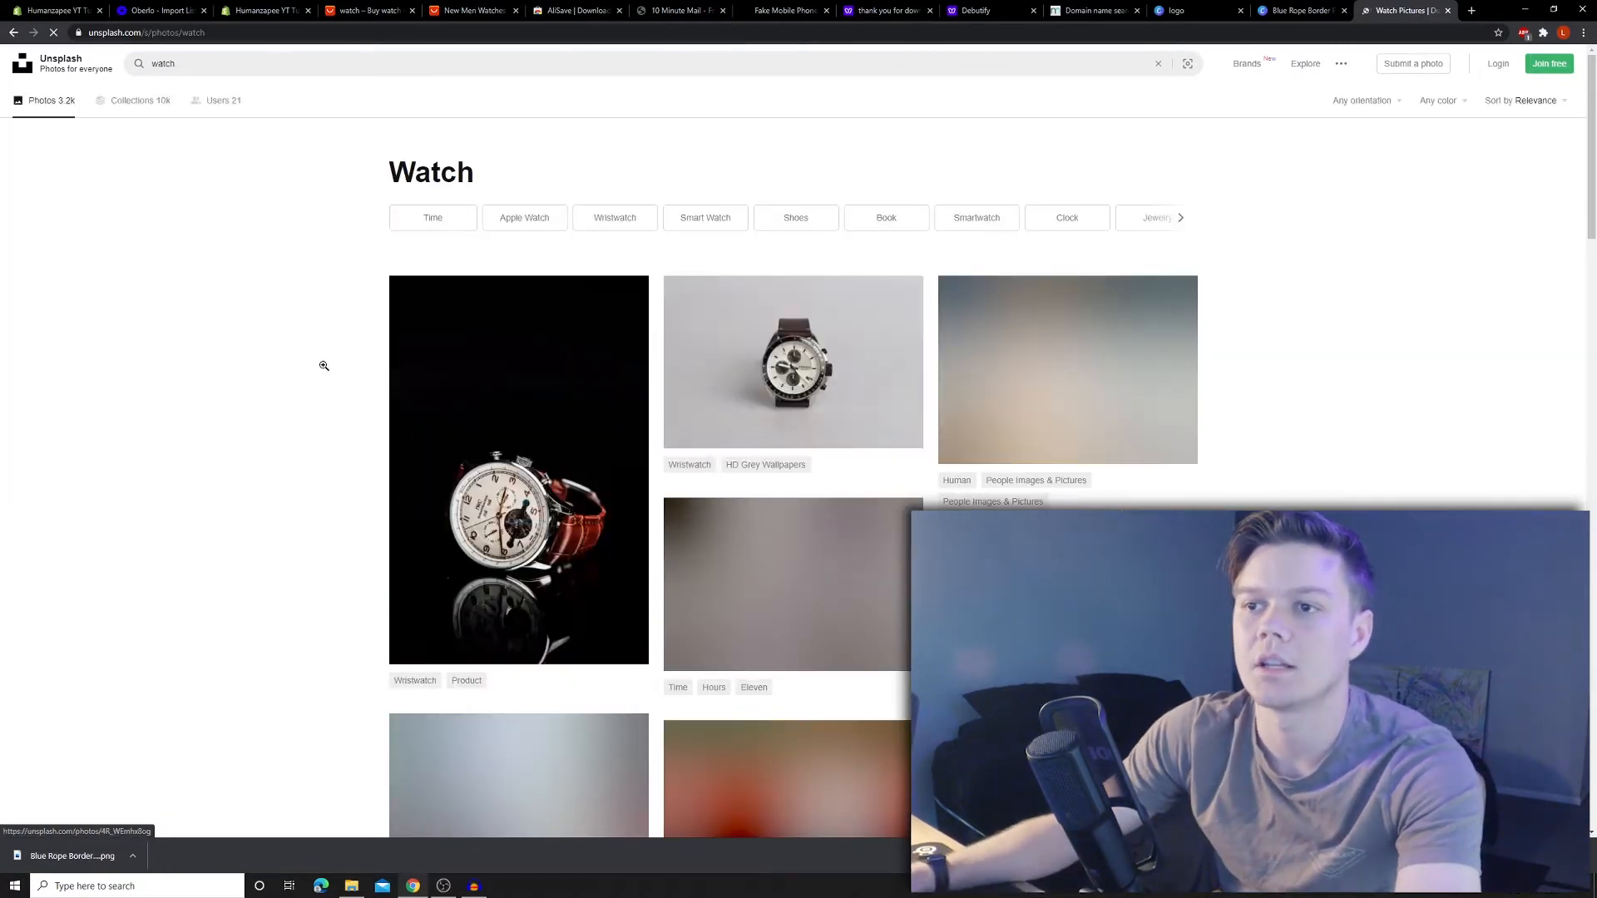
# - Save the silver chronograph watch photo with the brown leather strap as a JPG
pyautogui.click(523, 497)
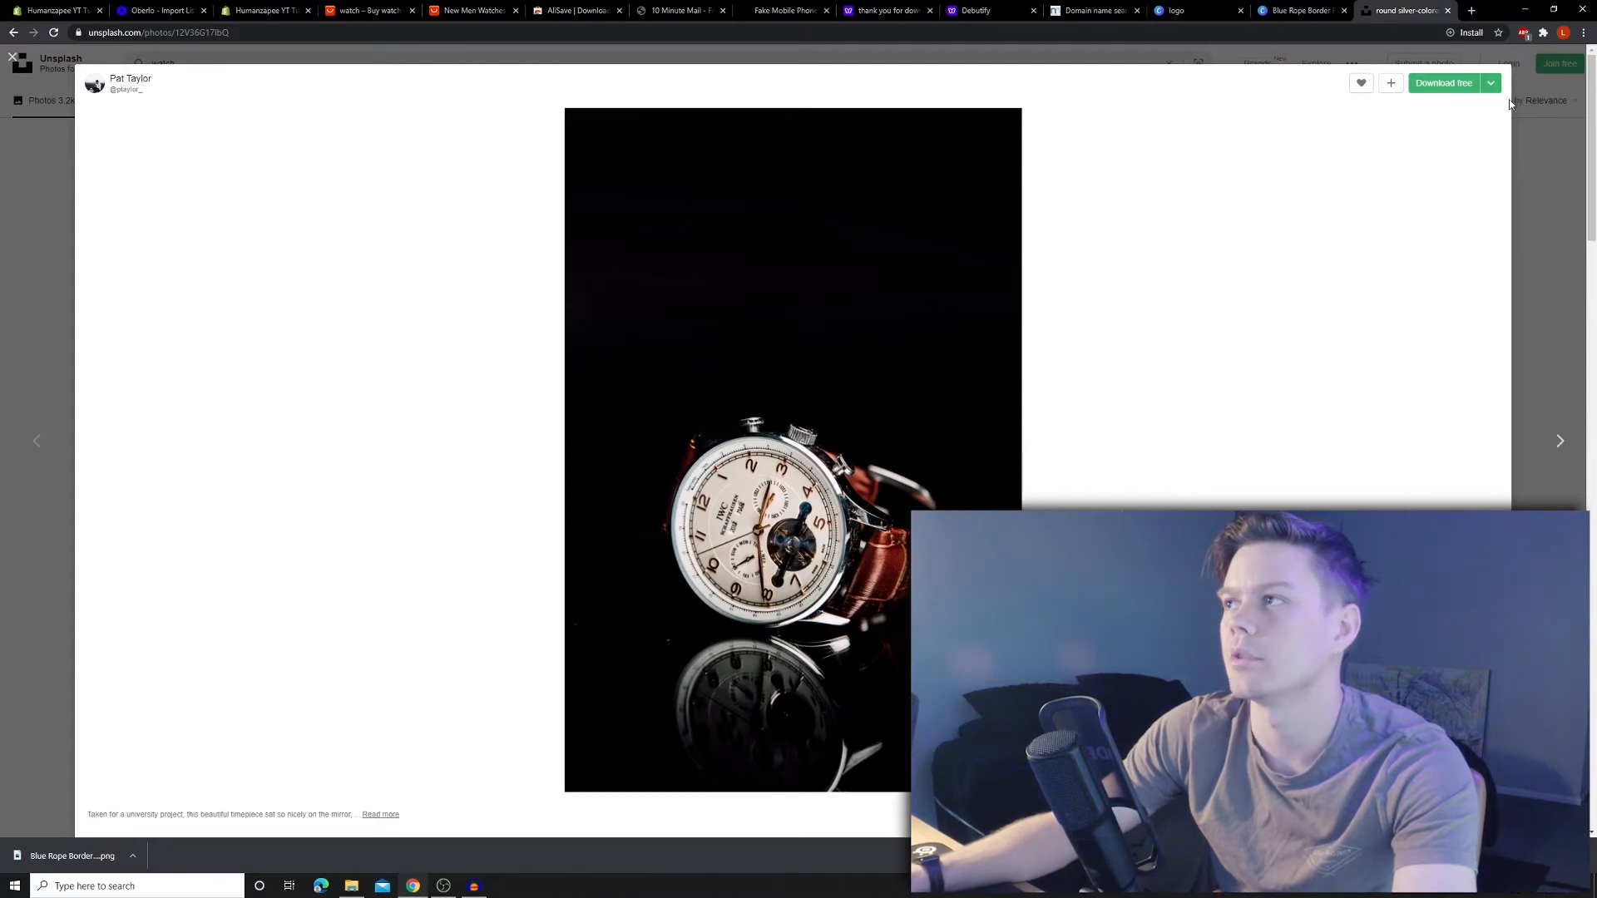
pyautogui.click(1556, 310)
pyautogui.scroll(-10, 1385, 383)
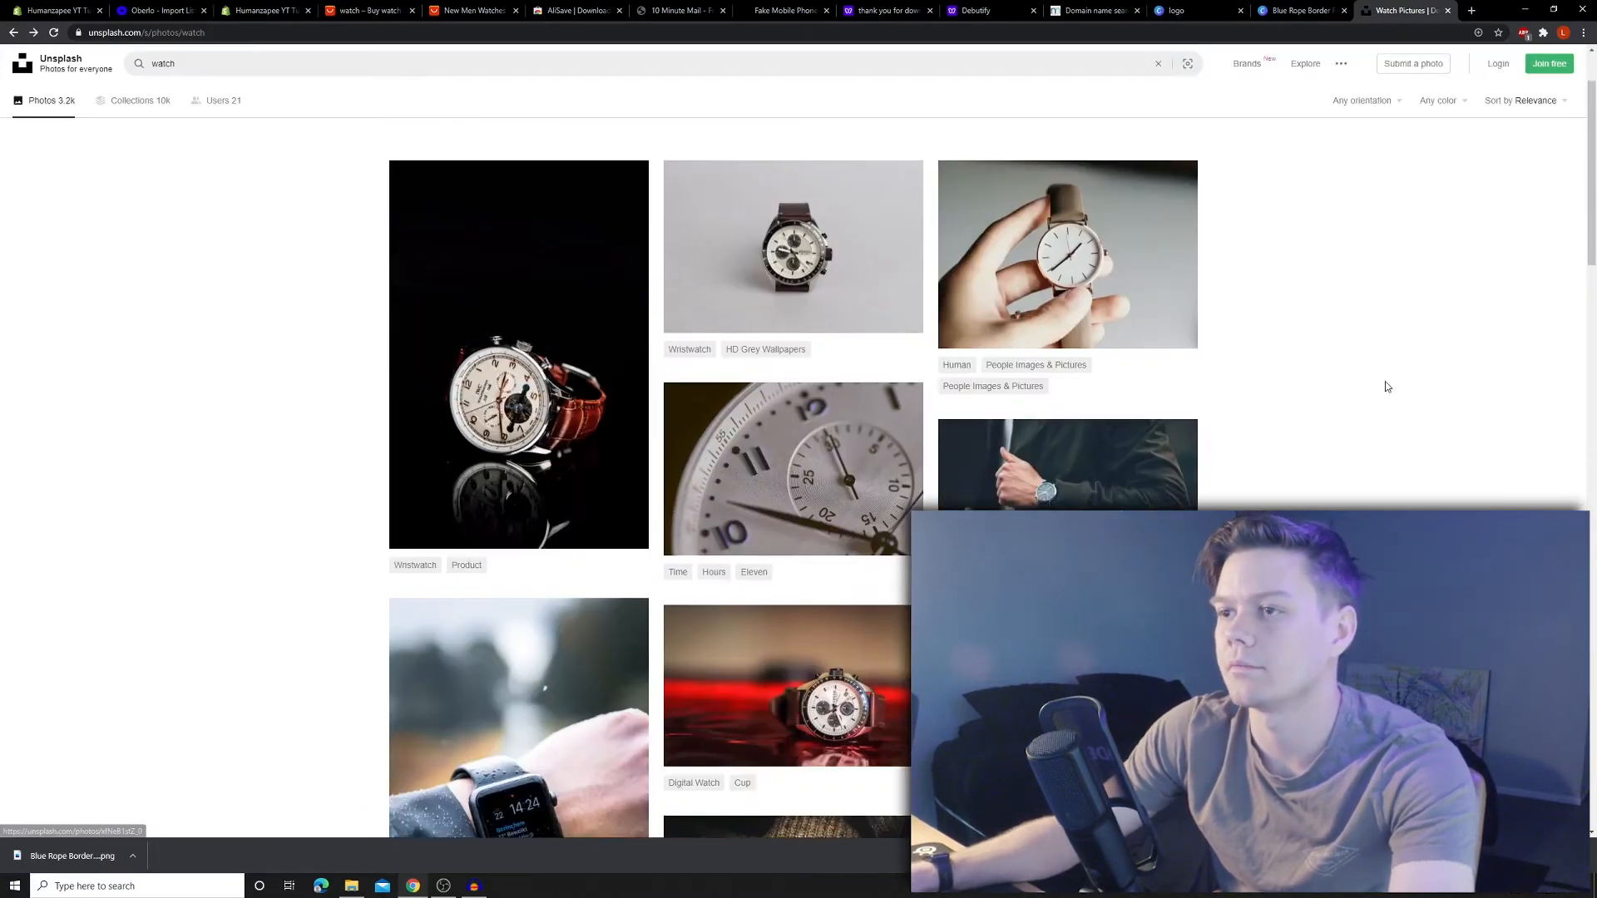
pyautogui.scroll(-5, 1335, 462)
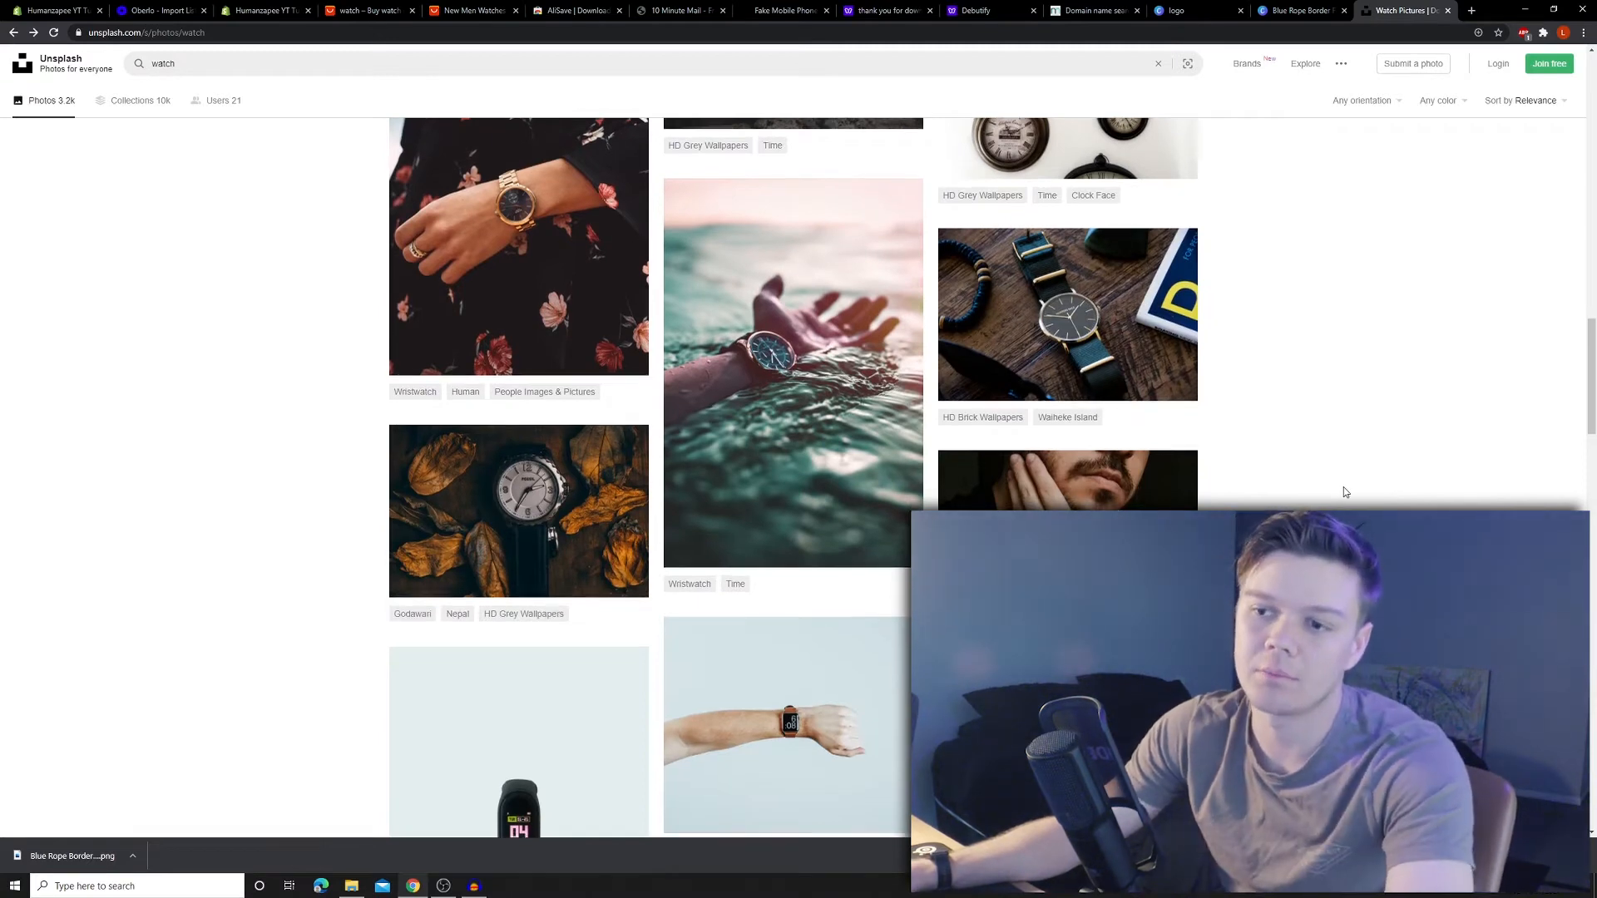
pyautogui.scroll(-2, 1345, 487)
pyautogui.scroll(20, 1344, 487)
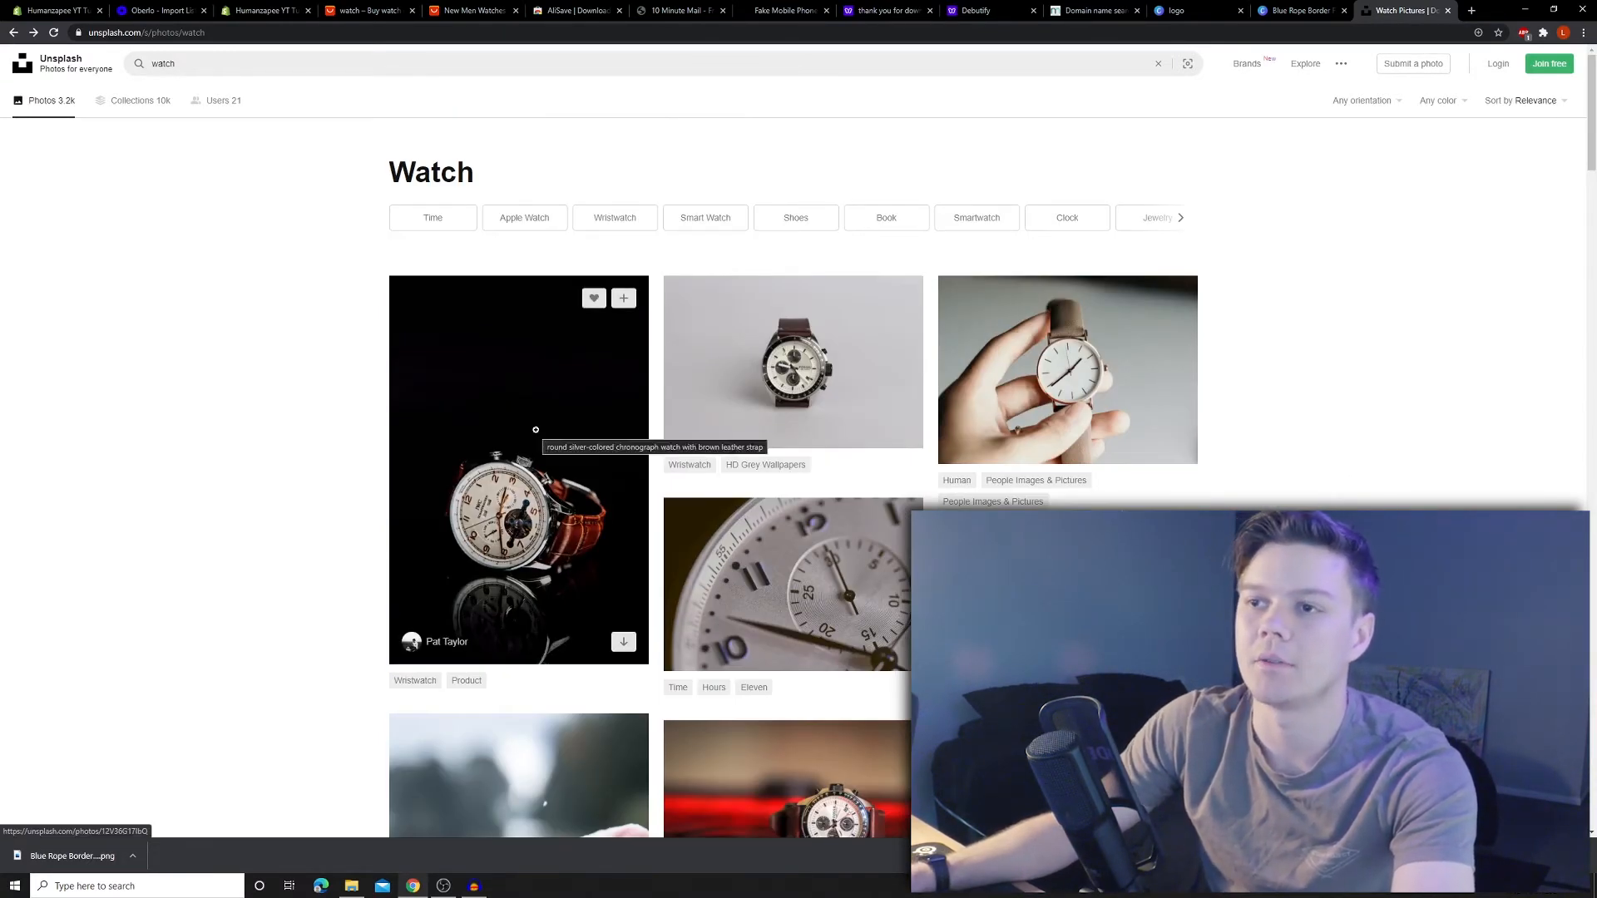
pyautogui.click(620, 615)
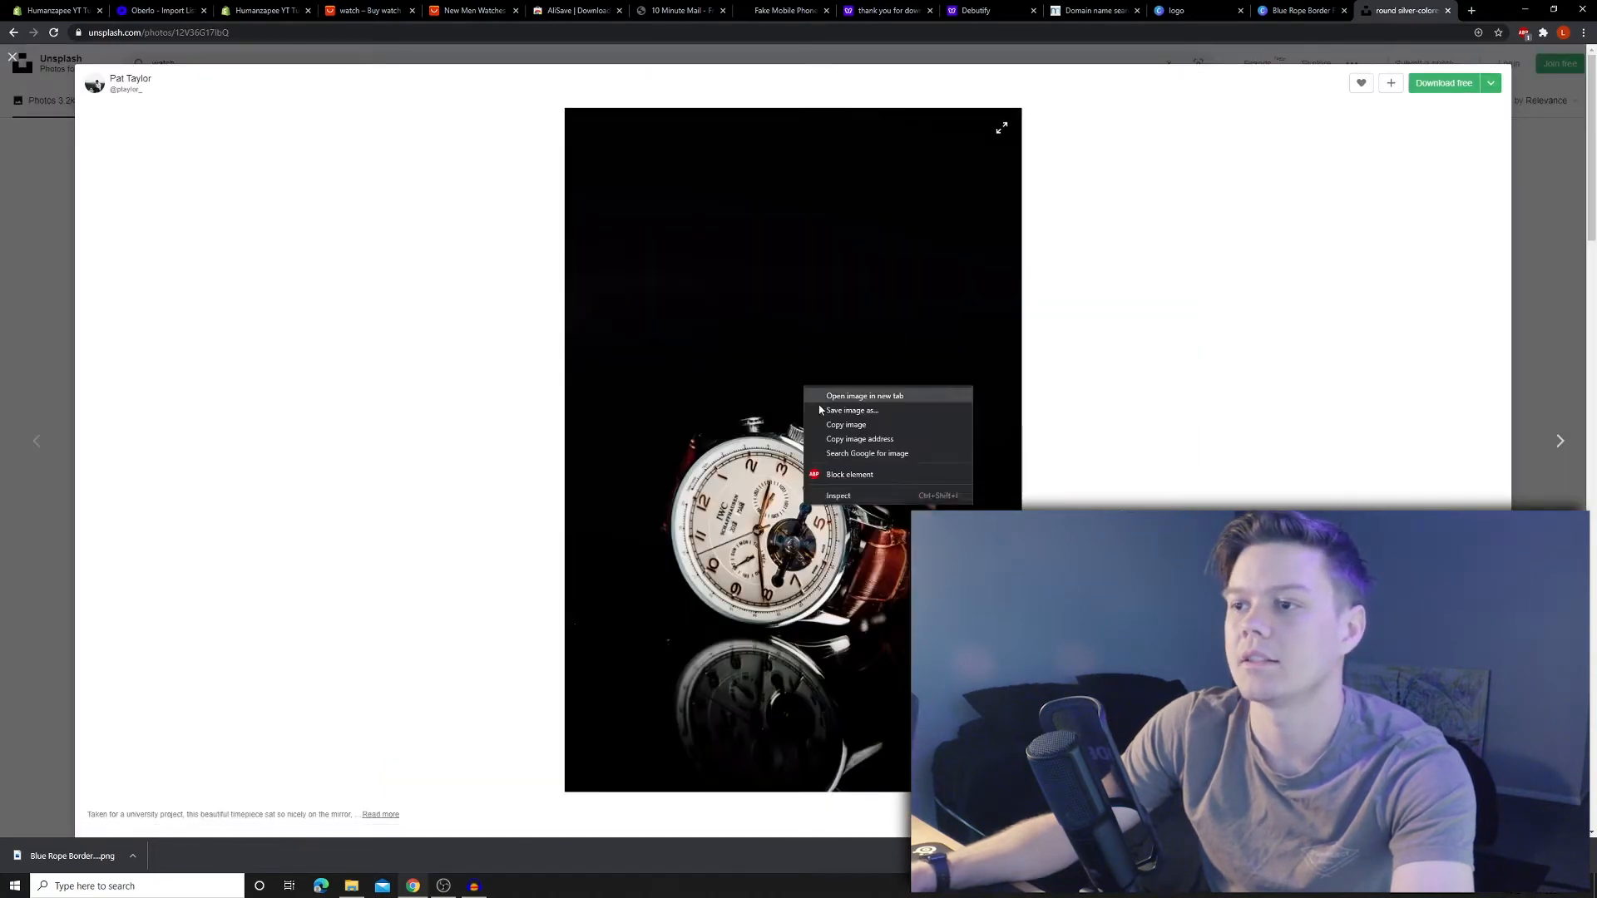
pyautogui.rightClick(803, 388)
pyautogui.click(846, 411)
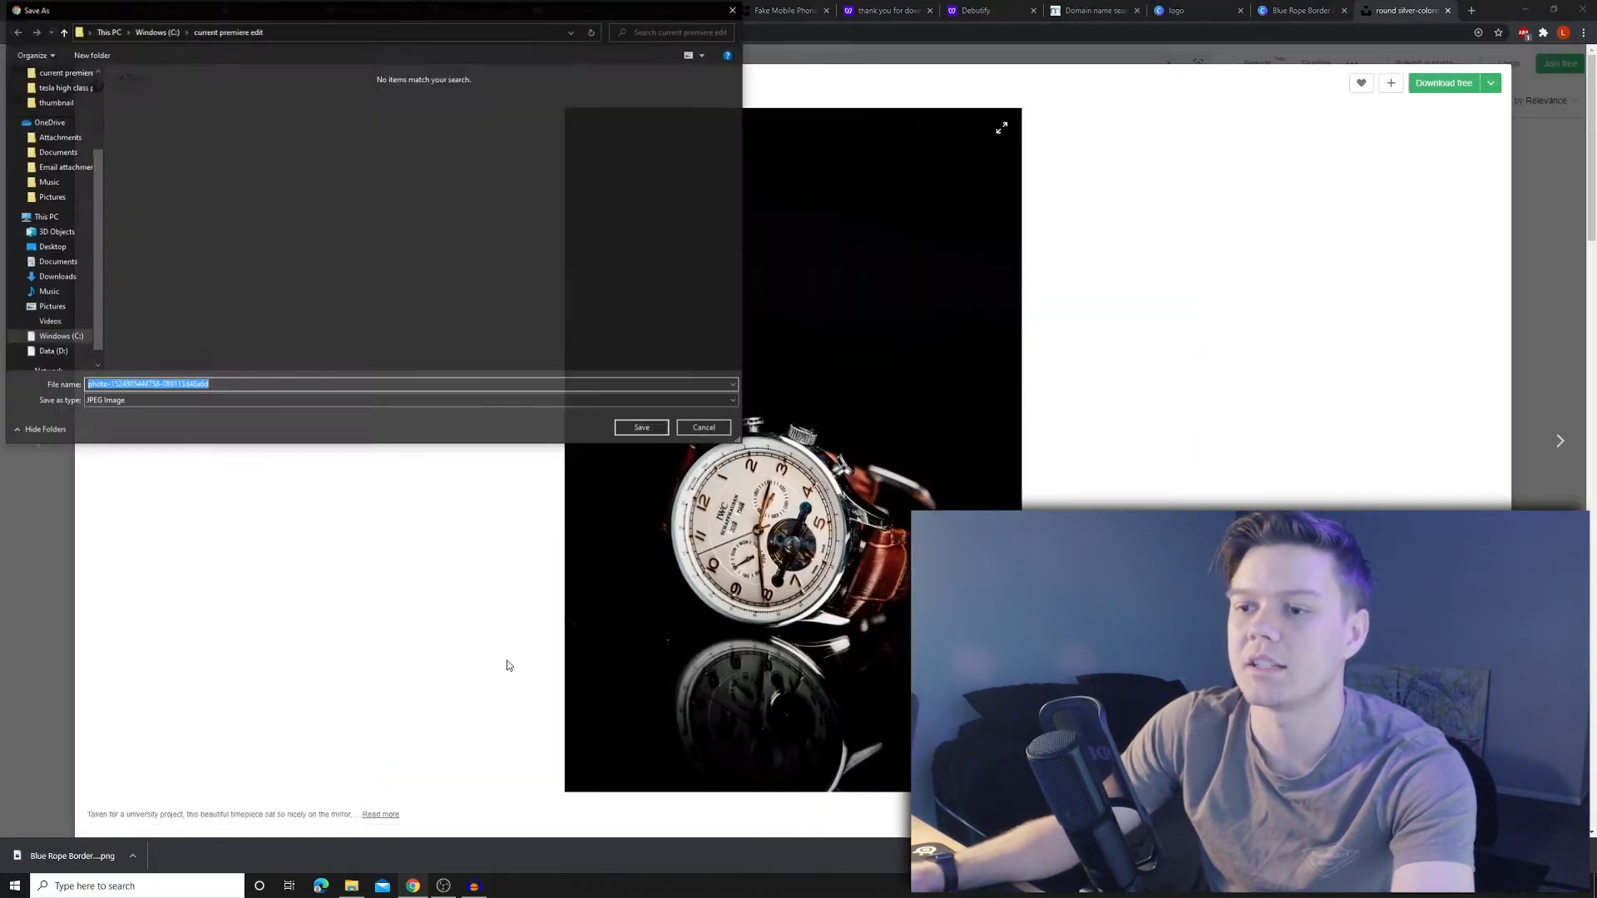
pyautogui.click(632, 420)
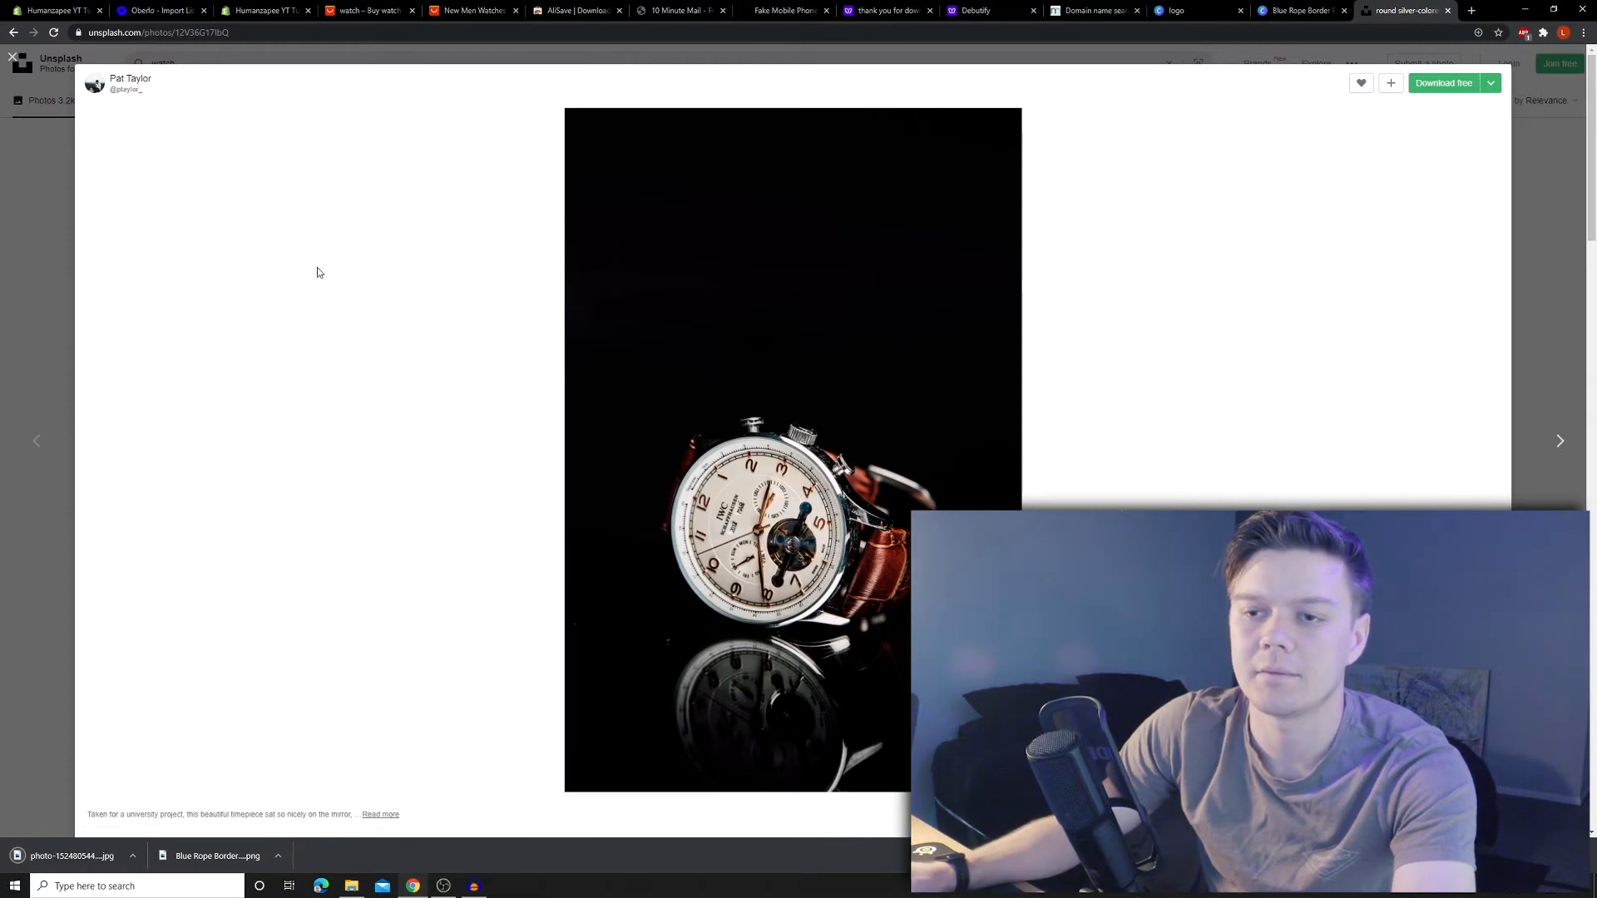
pyautogui.click(54, 10)
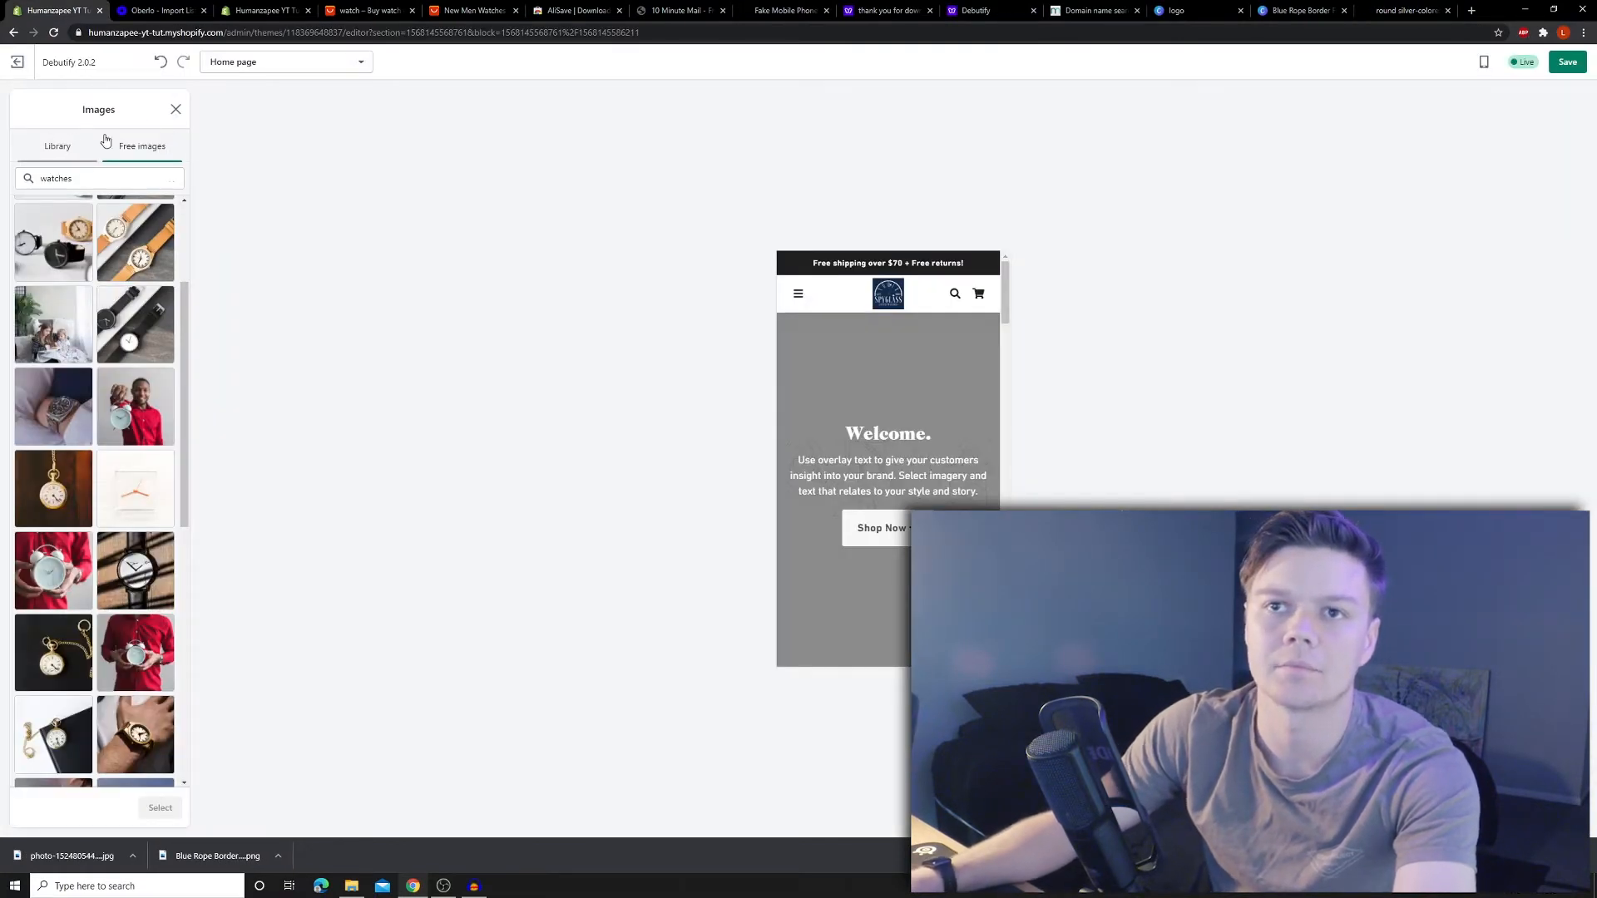
# - Upload the watch photo as the Welcome slide image and clear the old 'Welcome.' heading
pyautogui.click(69, 147)
pyautogui.moveTo(73, 856); pyautogui.dragTo(51, 243)
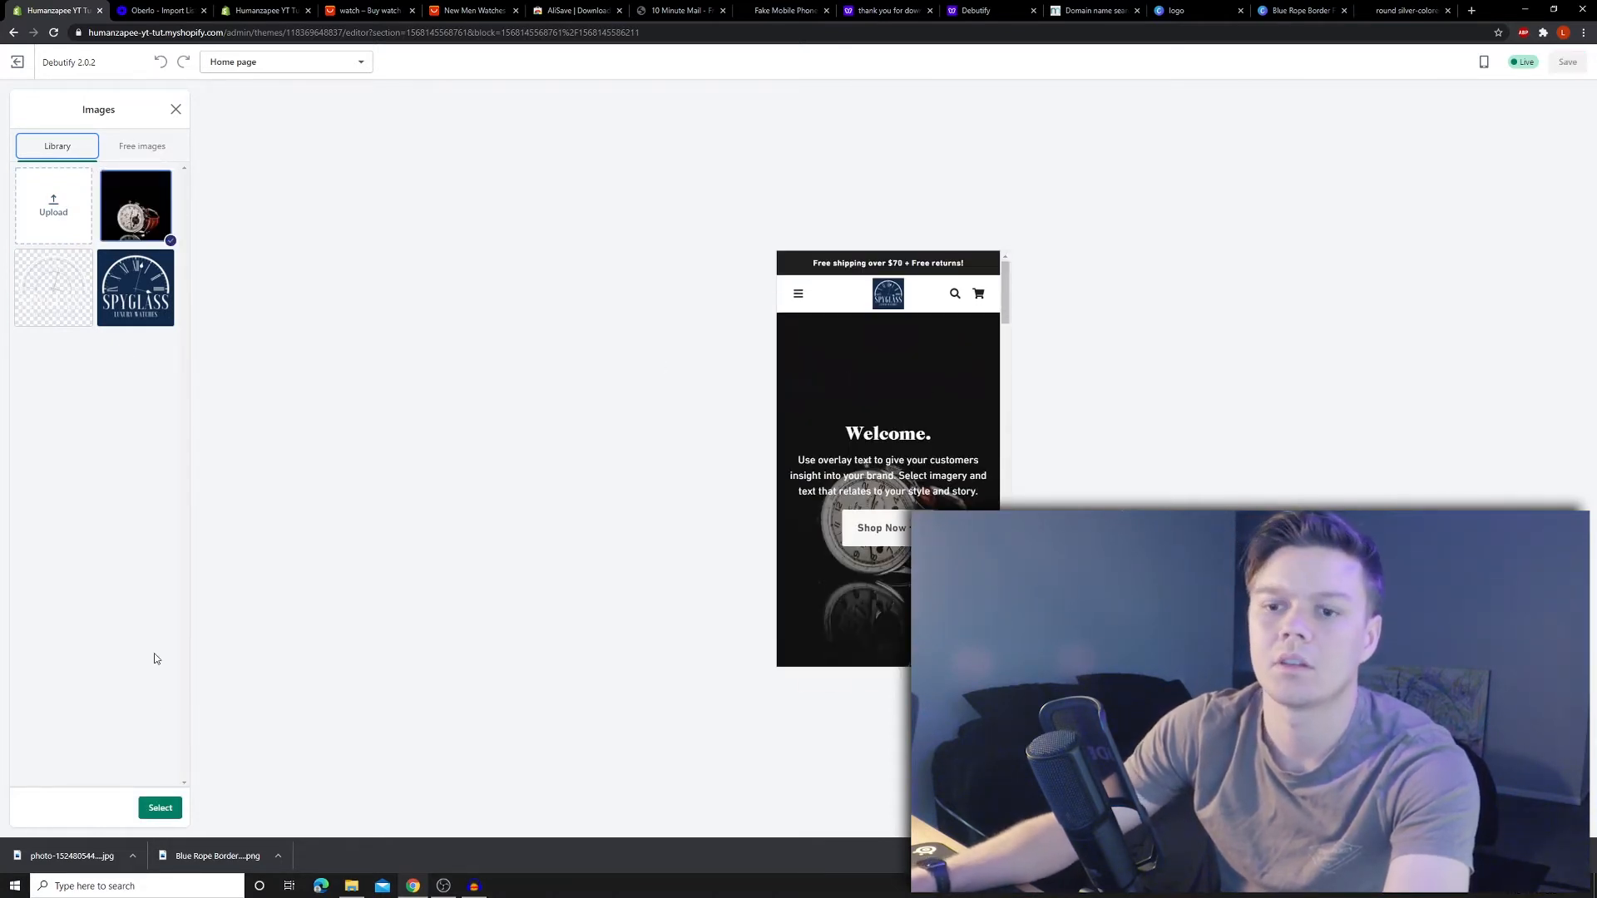
pyautogui.click(160, 809)
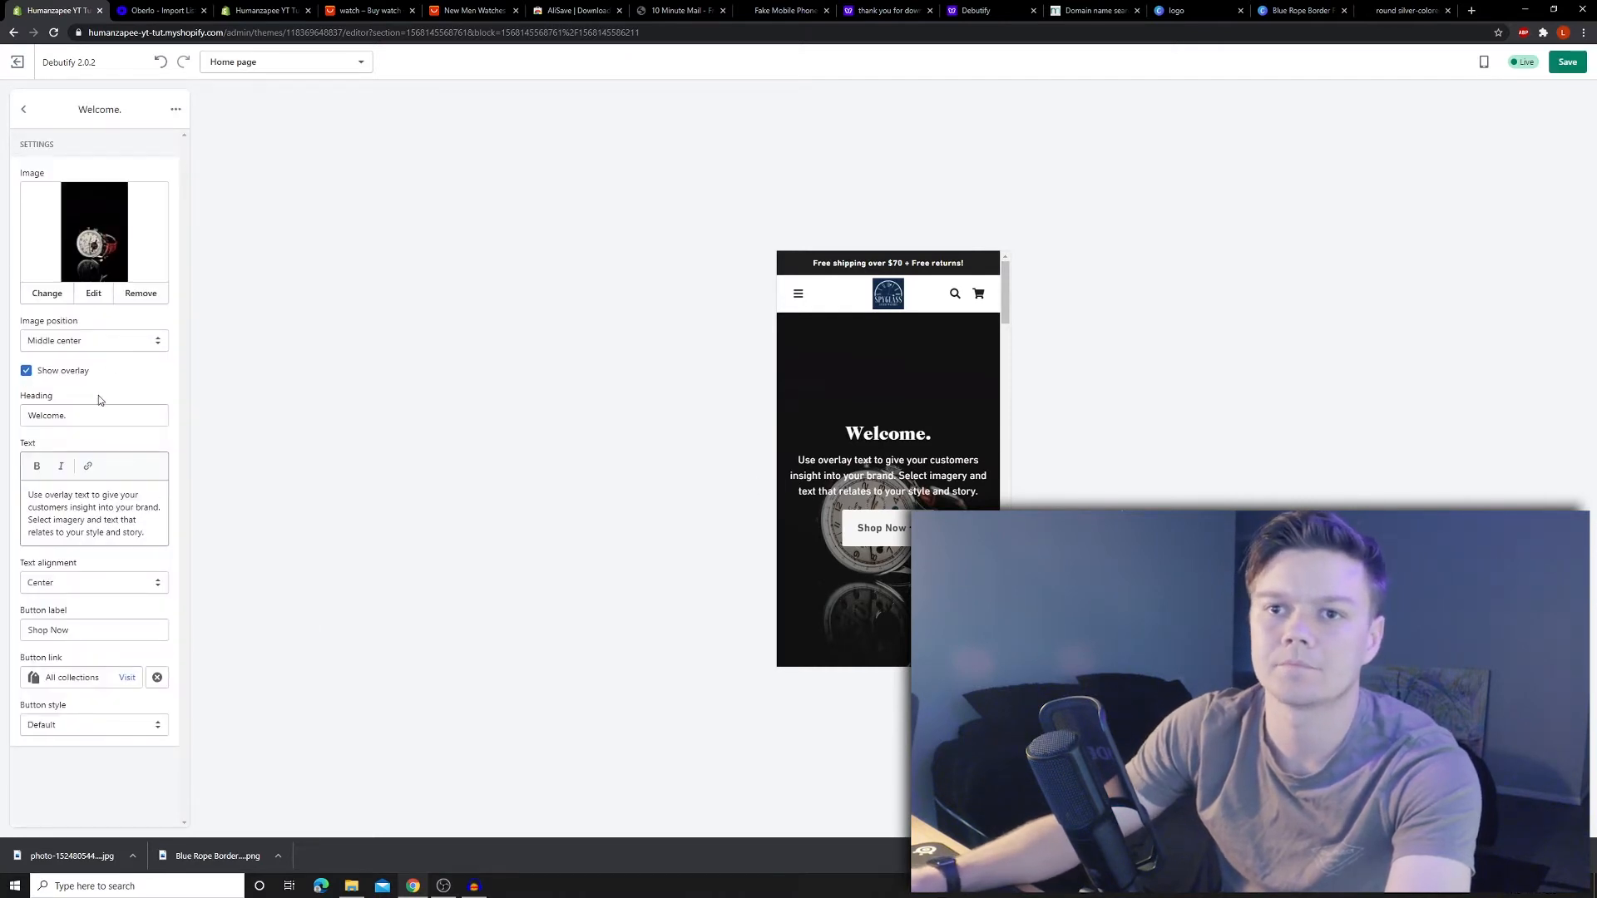
pyautogui.tripleClick(49, 414)
pyautogui.press('BackSpace')
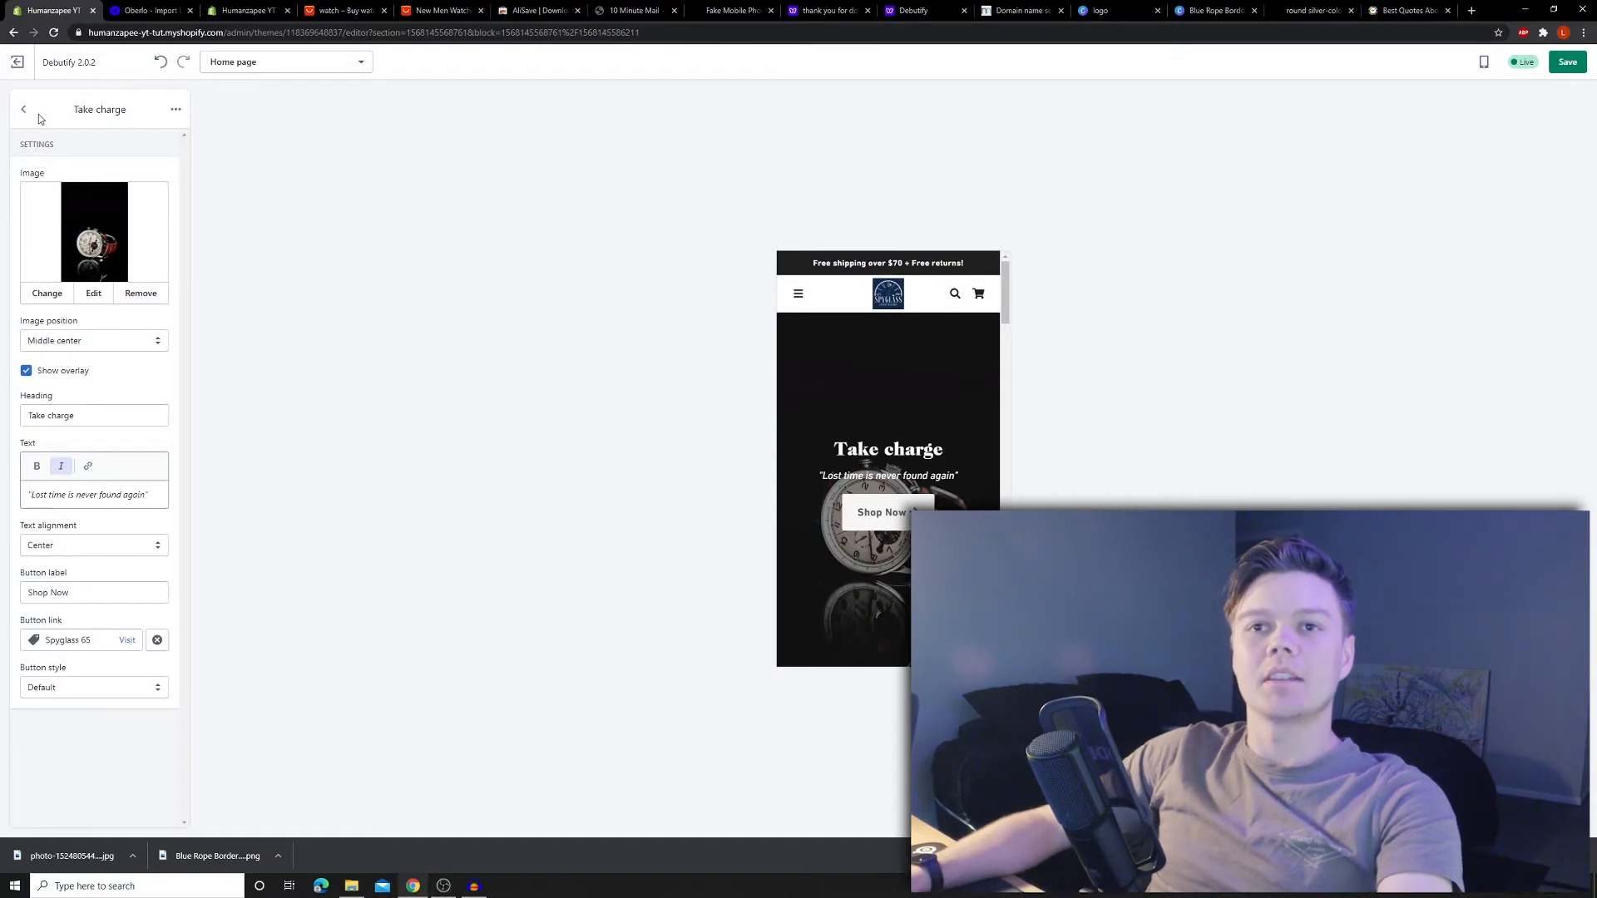
# - Set the headings font to Mono in Typography, after trying Archivo and Arapey
pyautogui.click(38, 113)
pyautogui.click(129, 782)
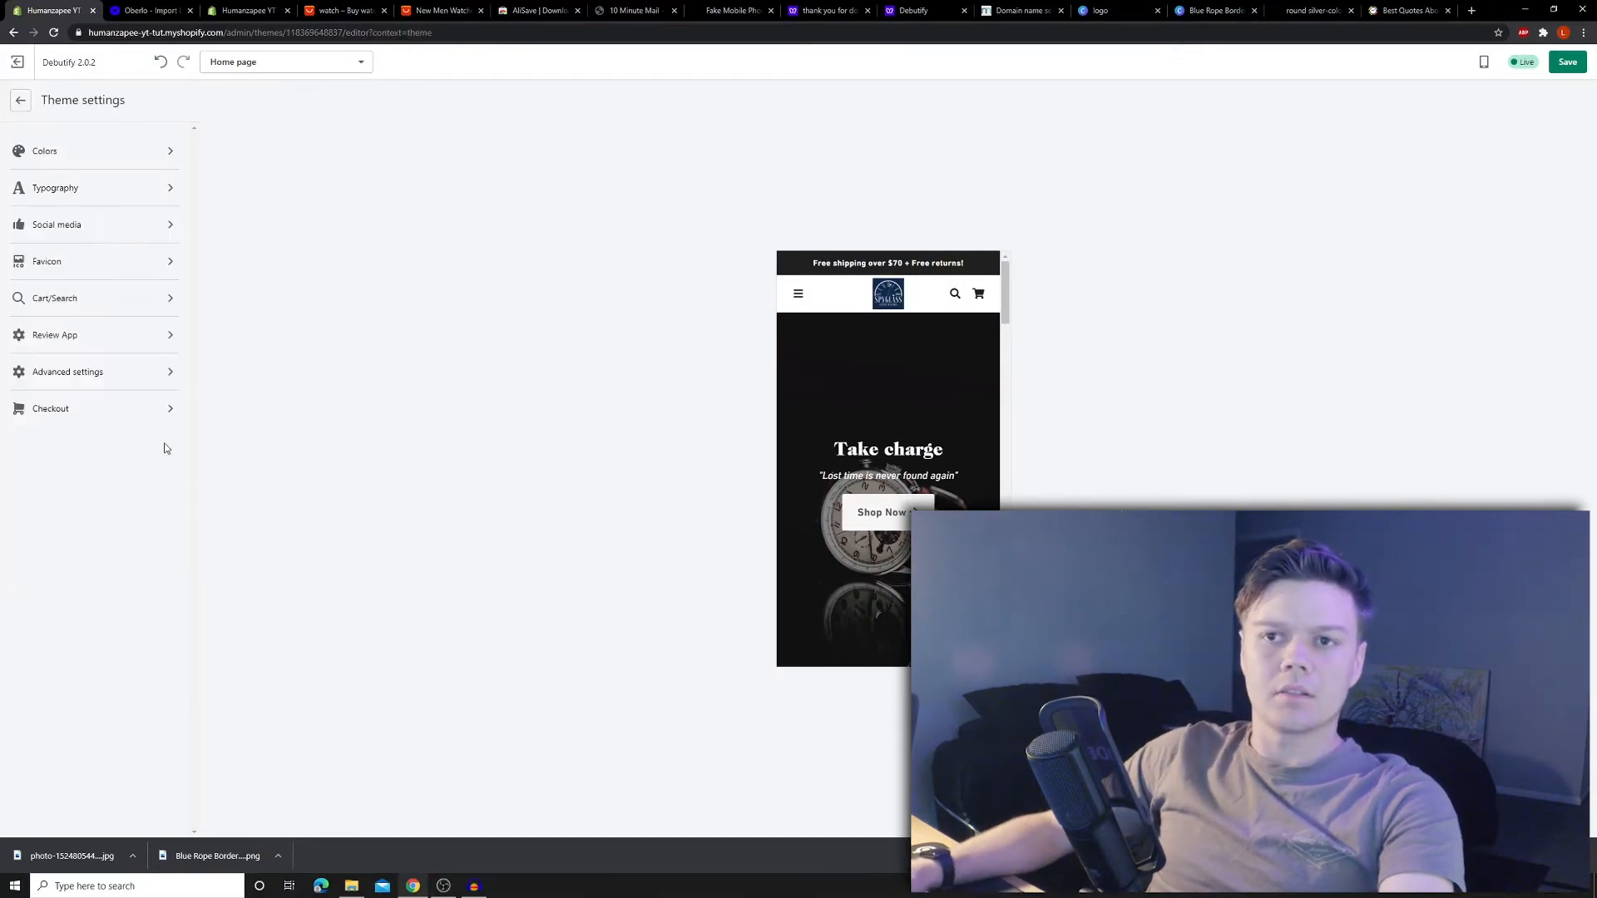
pyautogui.click(67, 199)
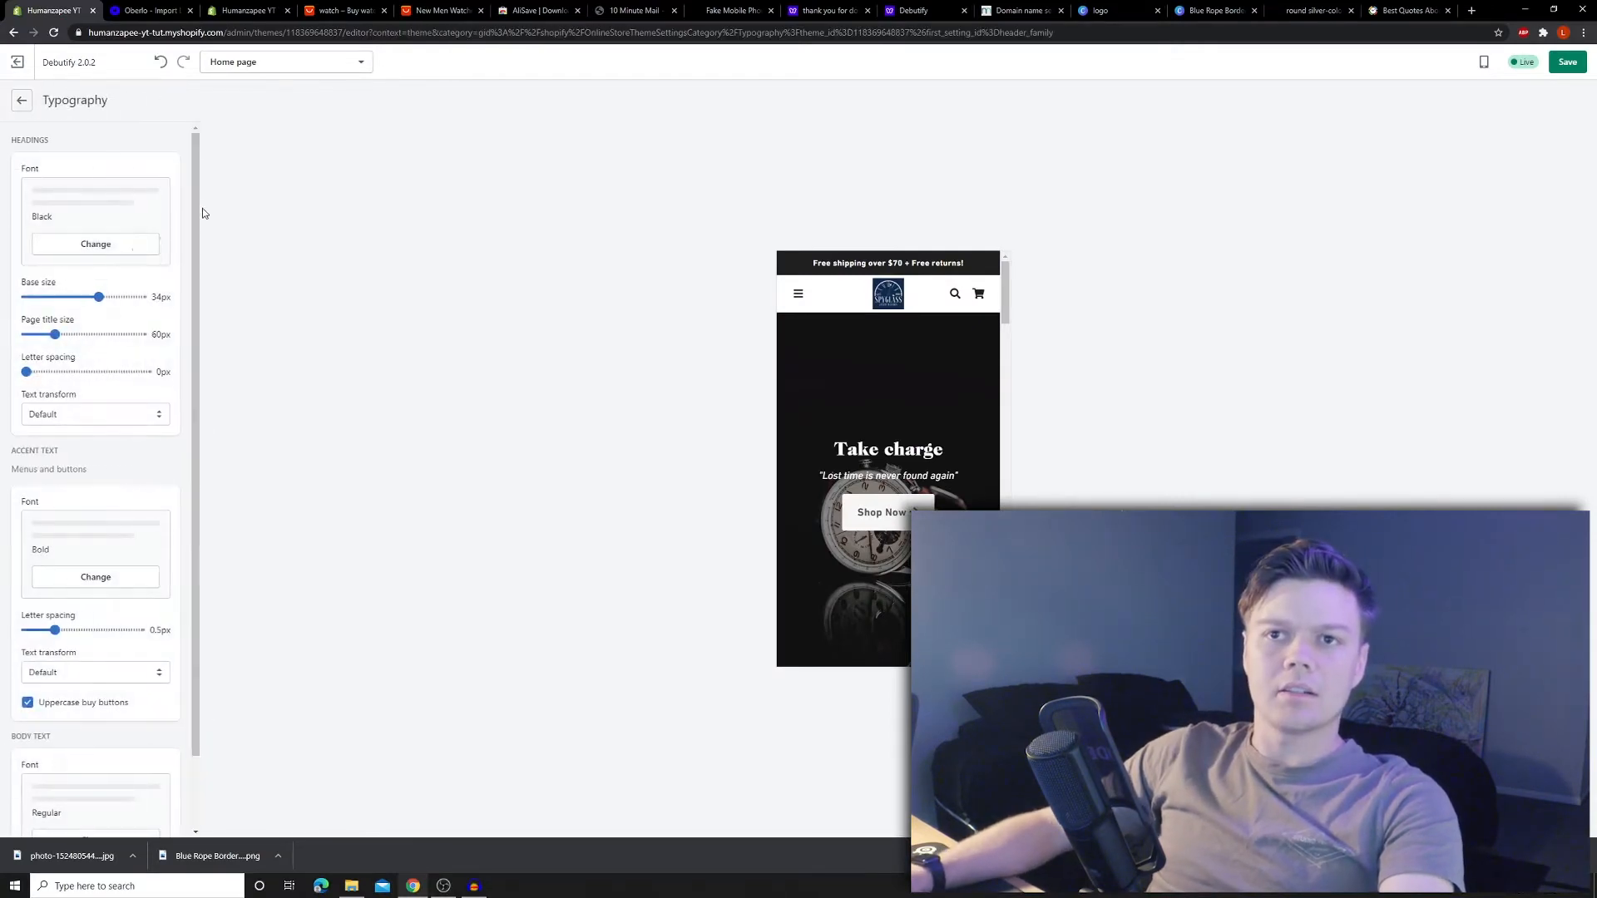
pyautogui.click(83, 245)
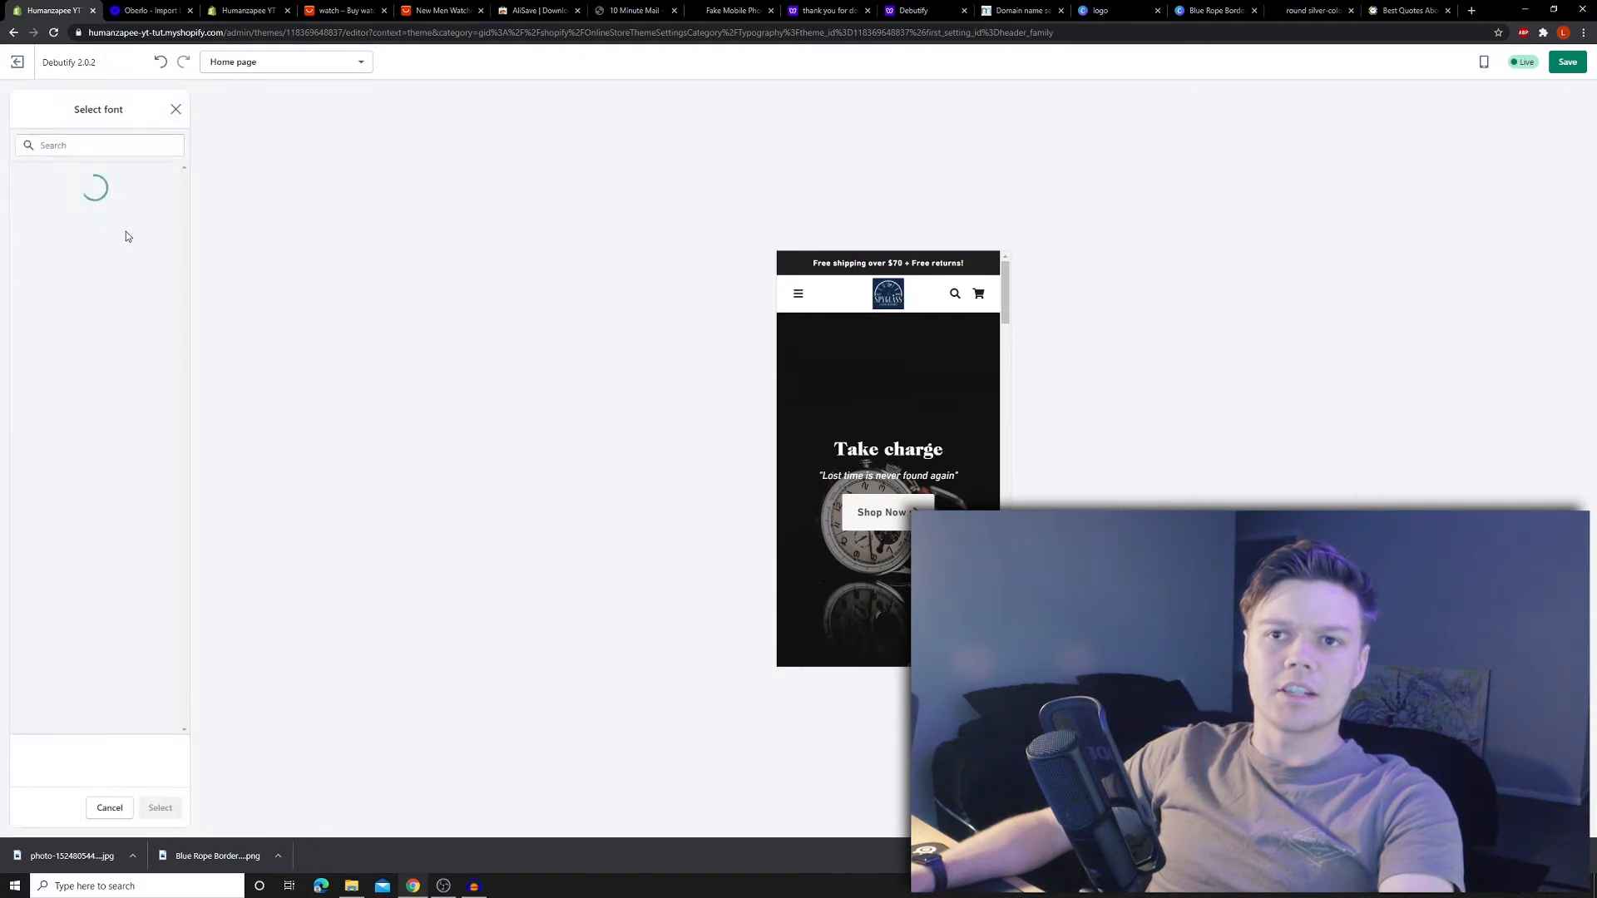
pyautogui.scroll(-2, 100, 374)
pyautogui.click(83, 524)
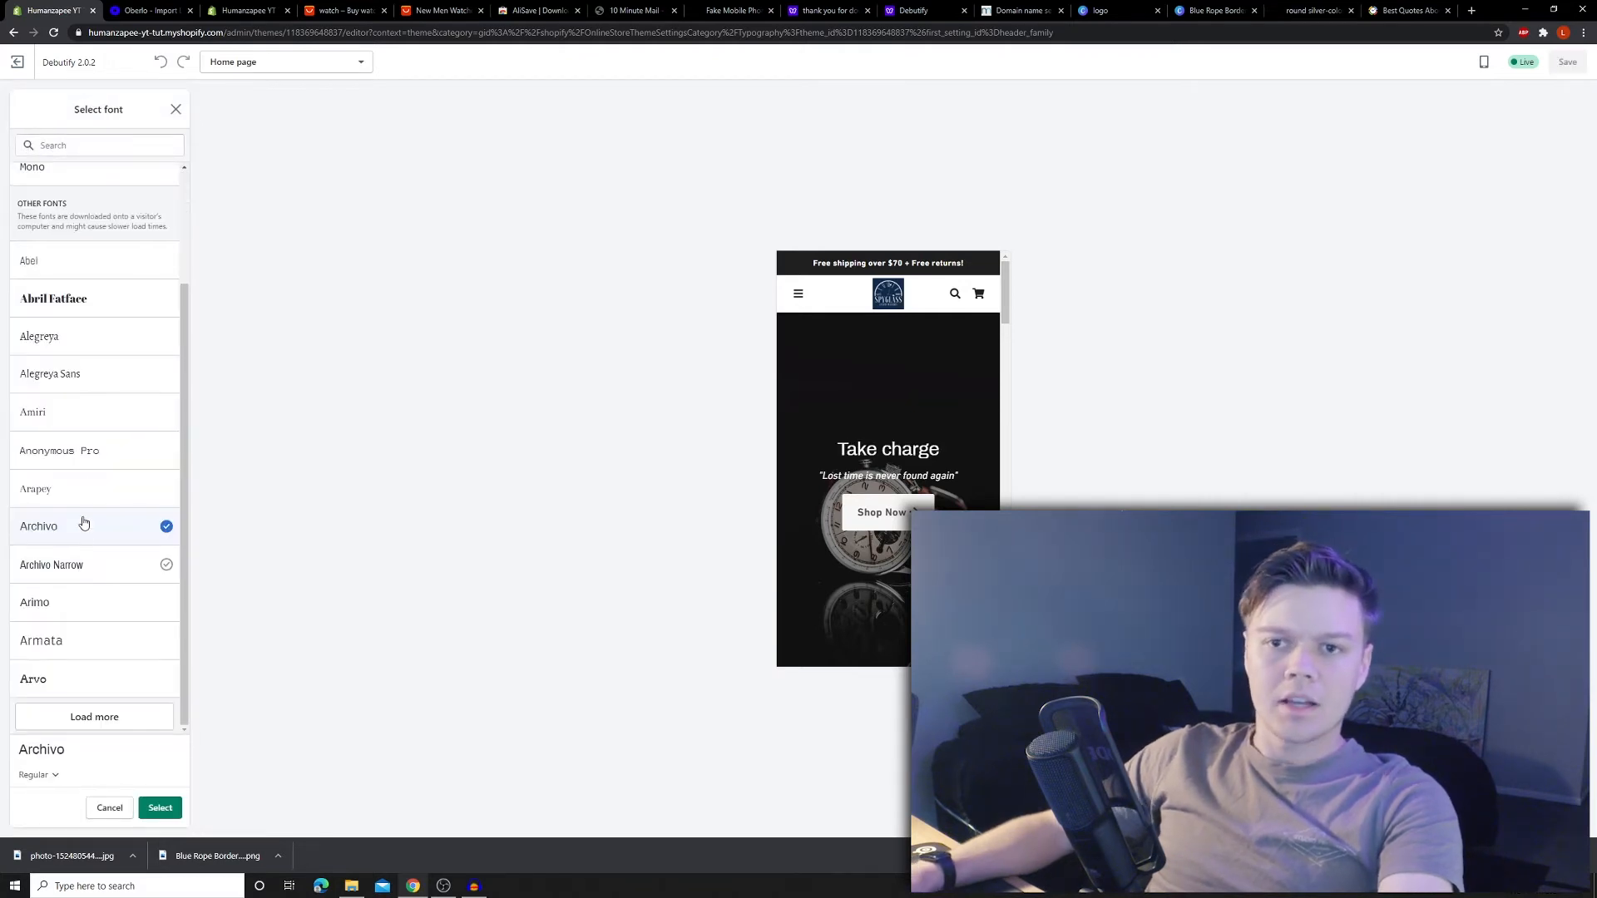
pyautogui.click(74, 489)
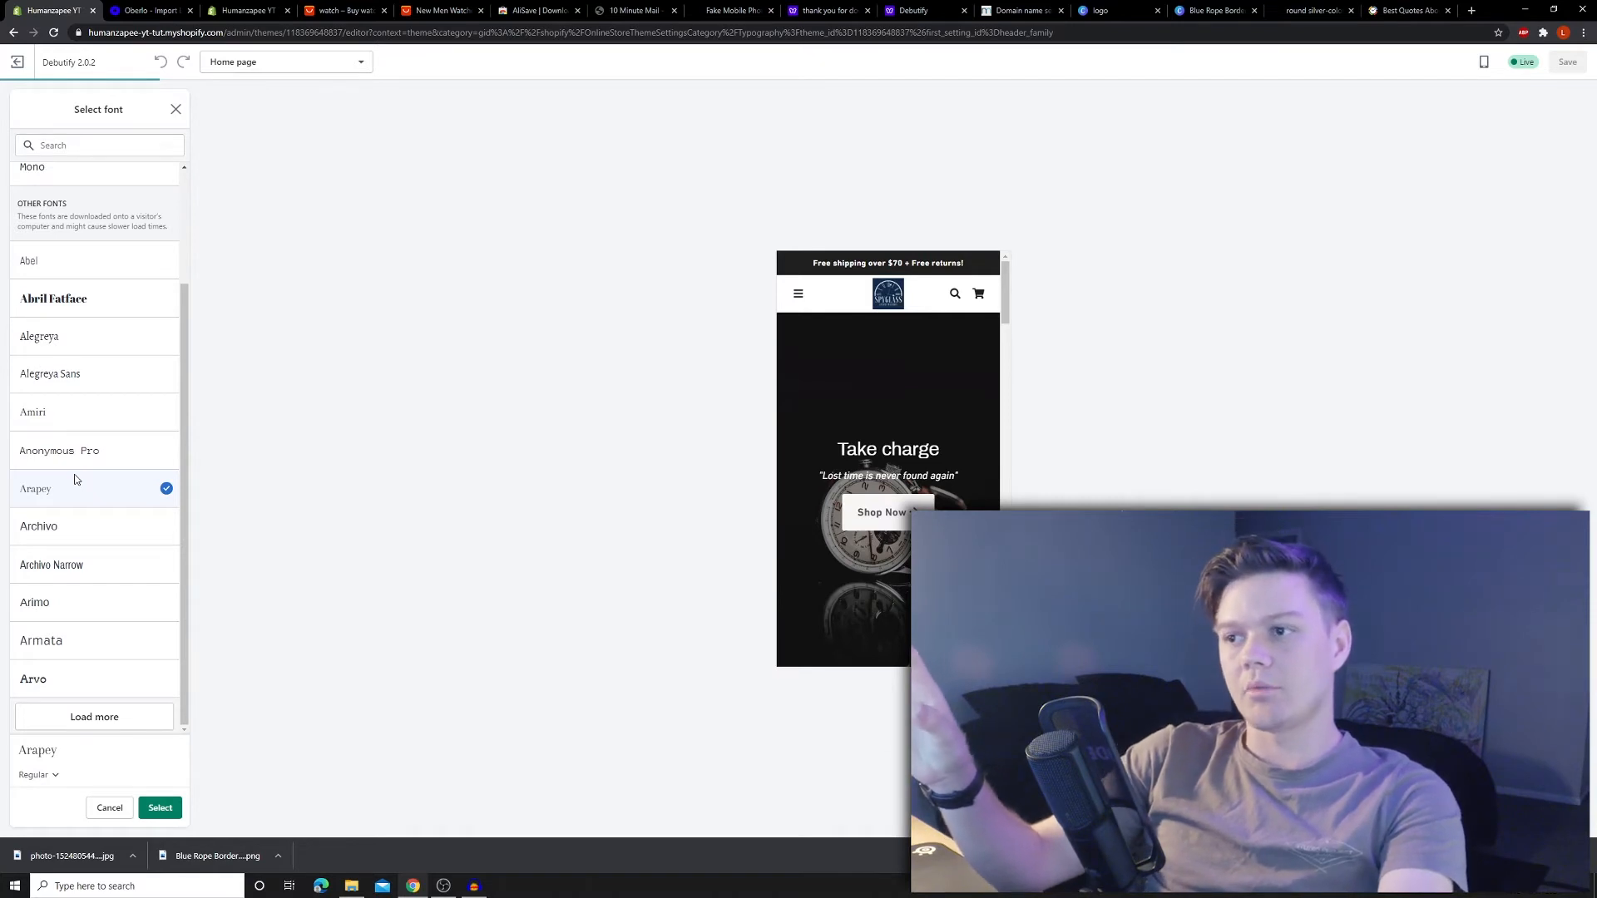
pyautogui.scroll(2, 96, 333)
pyautogui.click(125, 309)
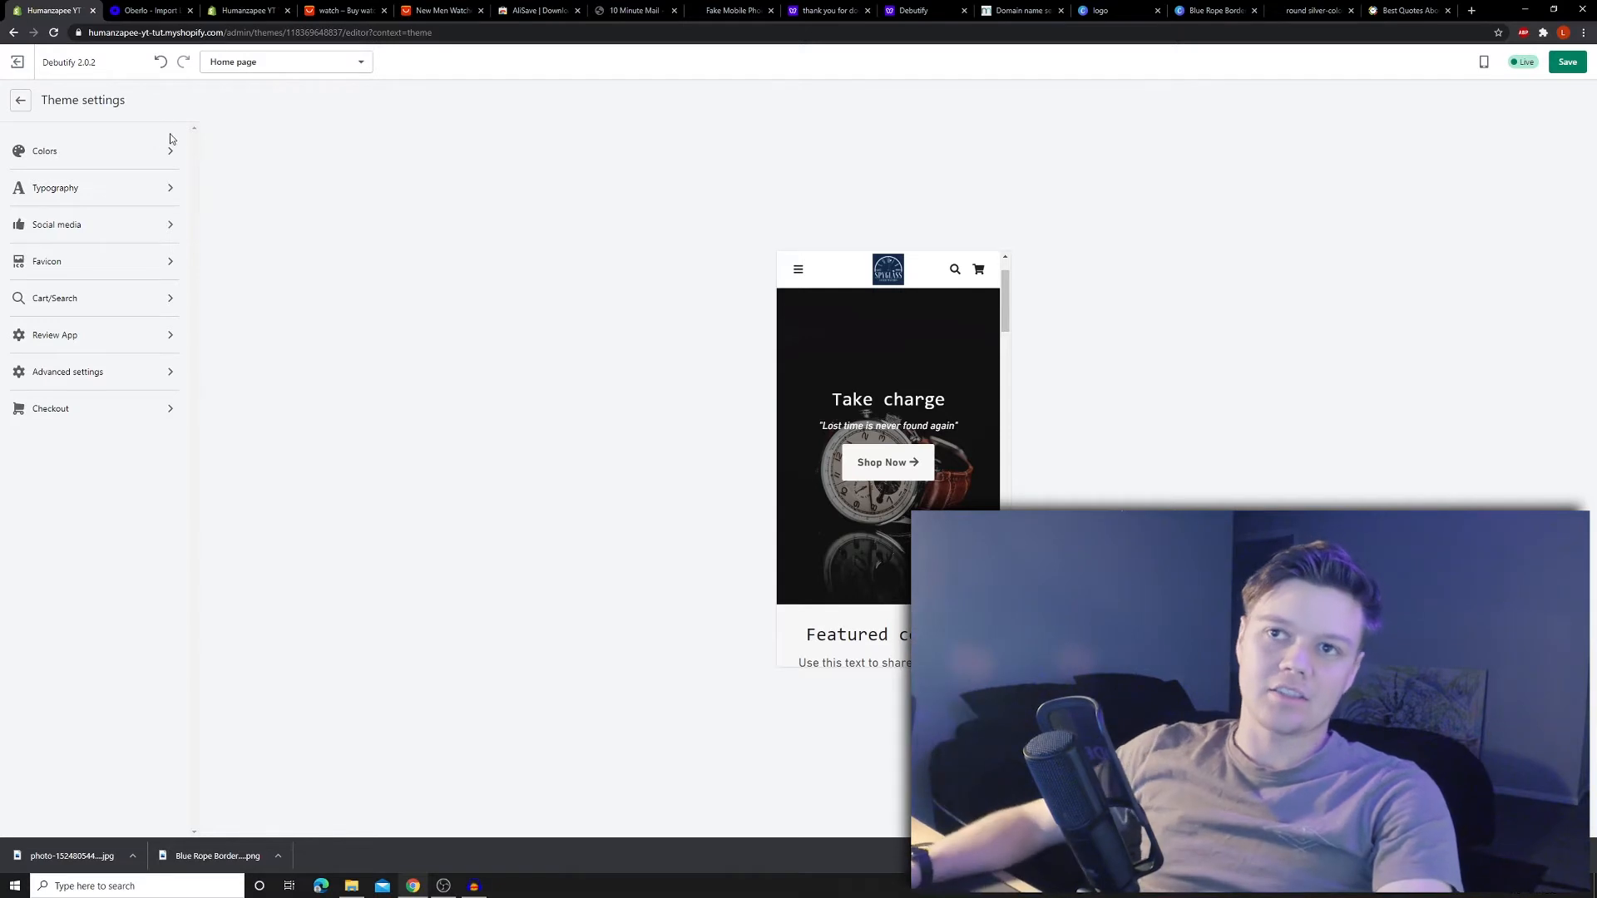
pyautogui.click(161, 158)
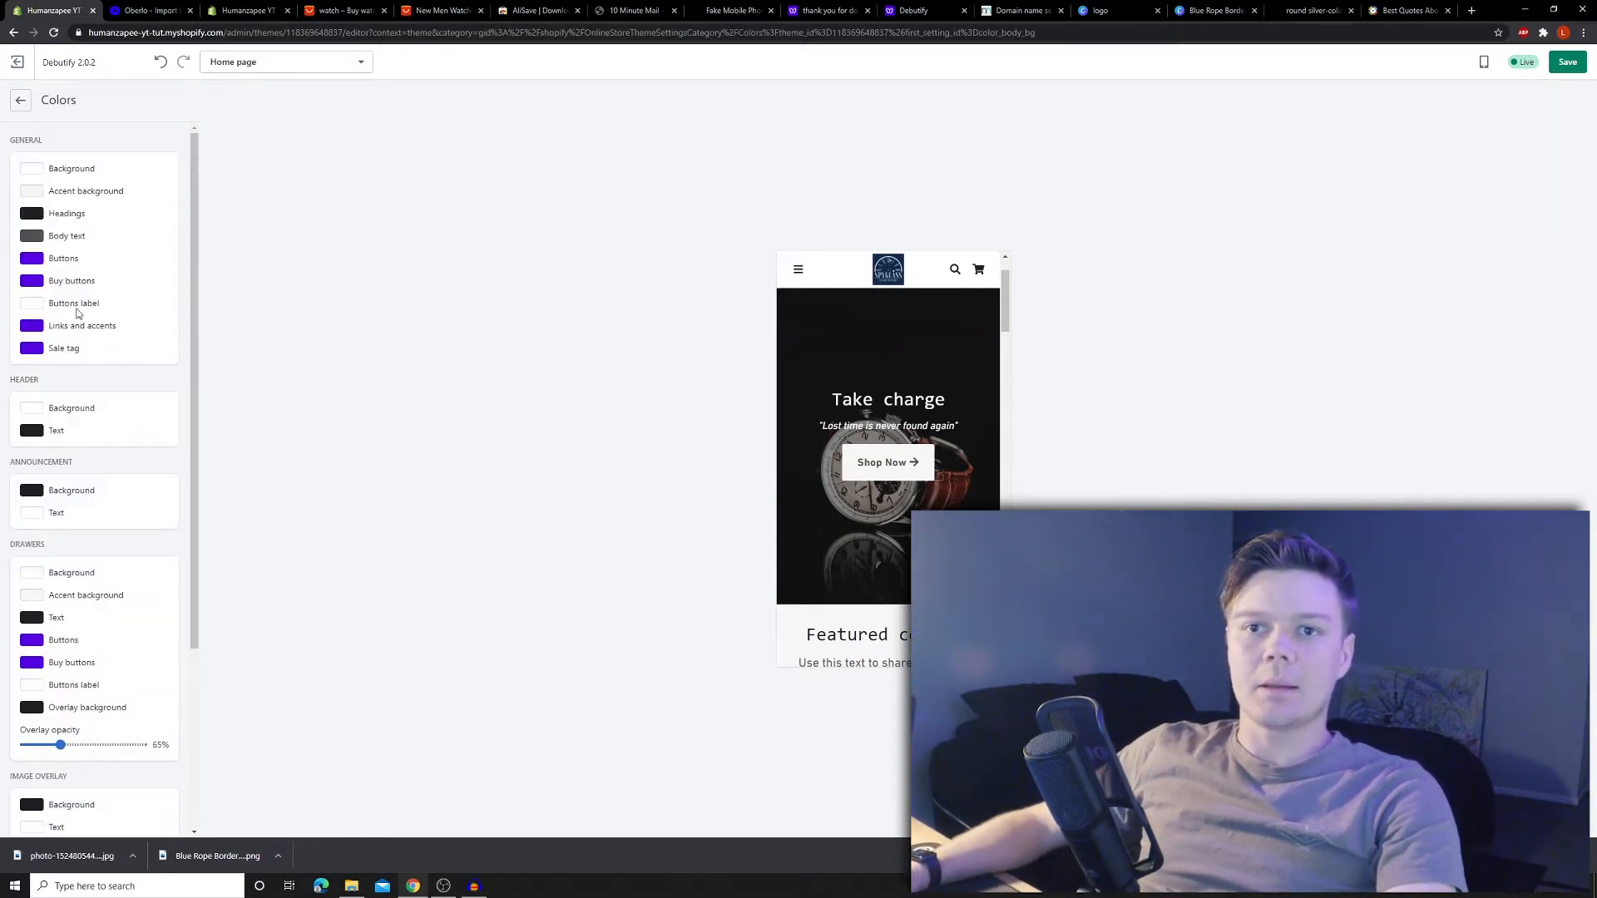
# - Try a dark red background colour, then bring up the navy Spyglass logo design in Canva
pyautogui.click(35, 174)
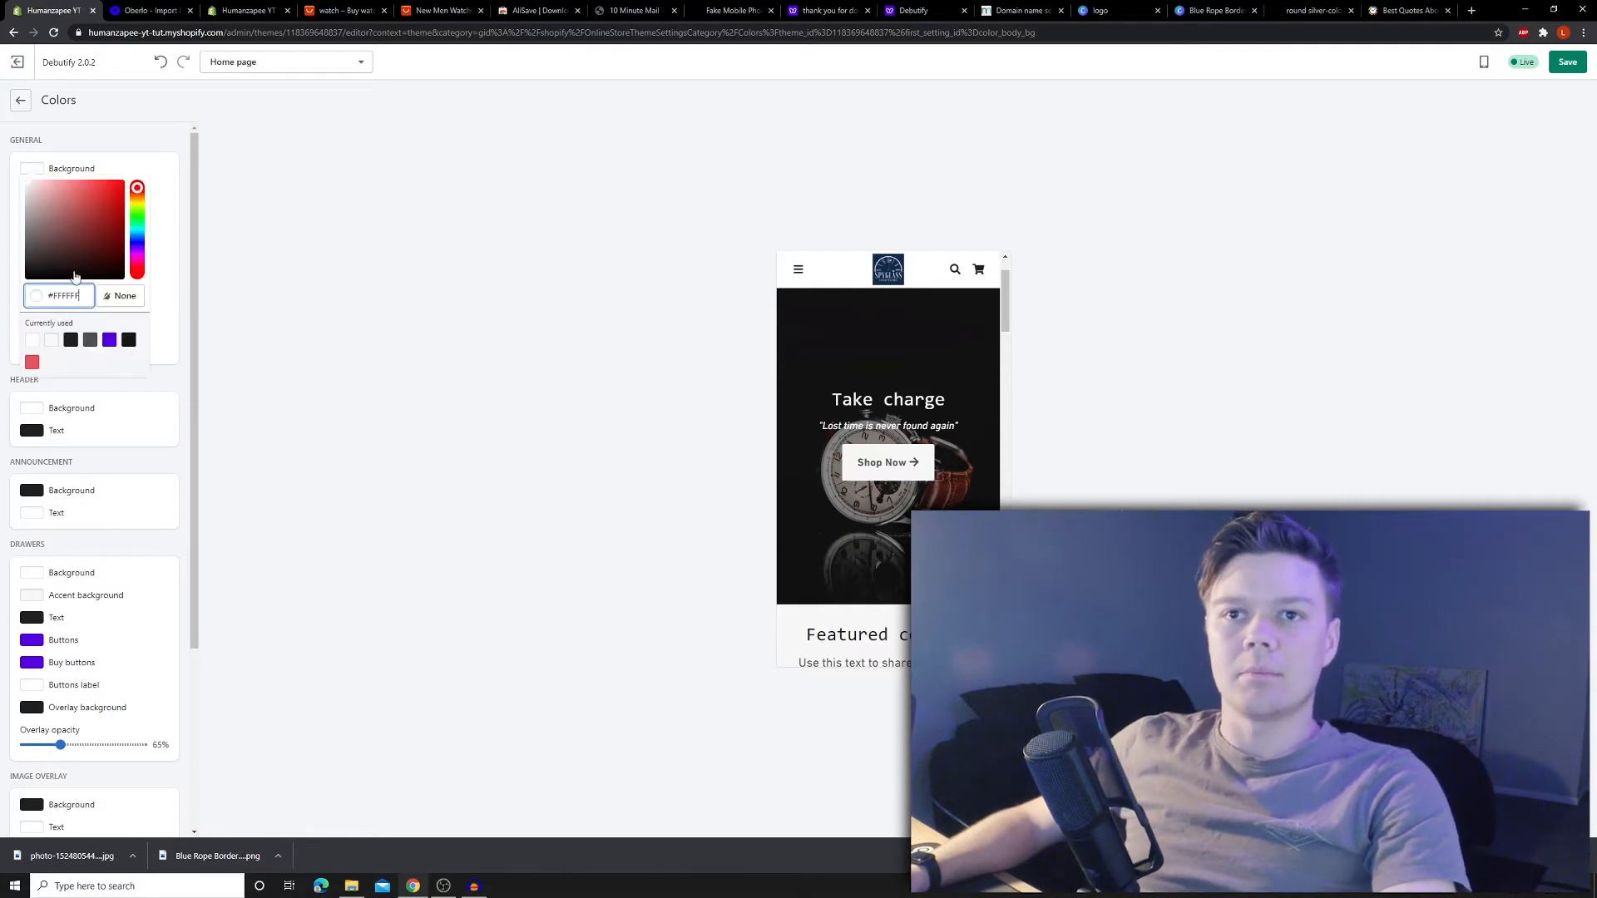
pyautogui.click(89, 235)
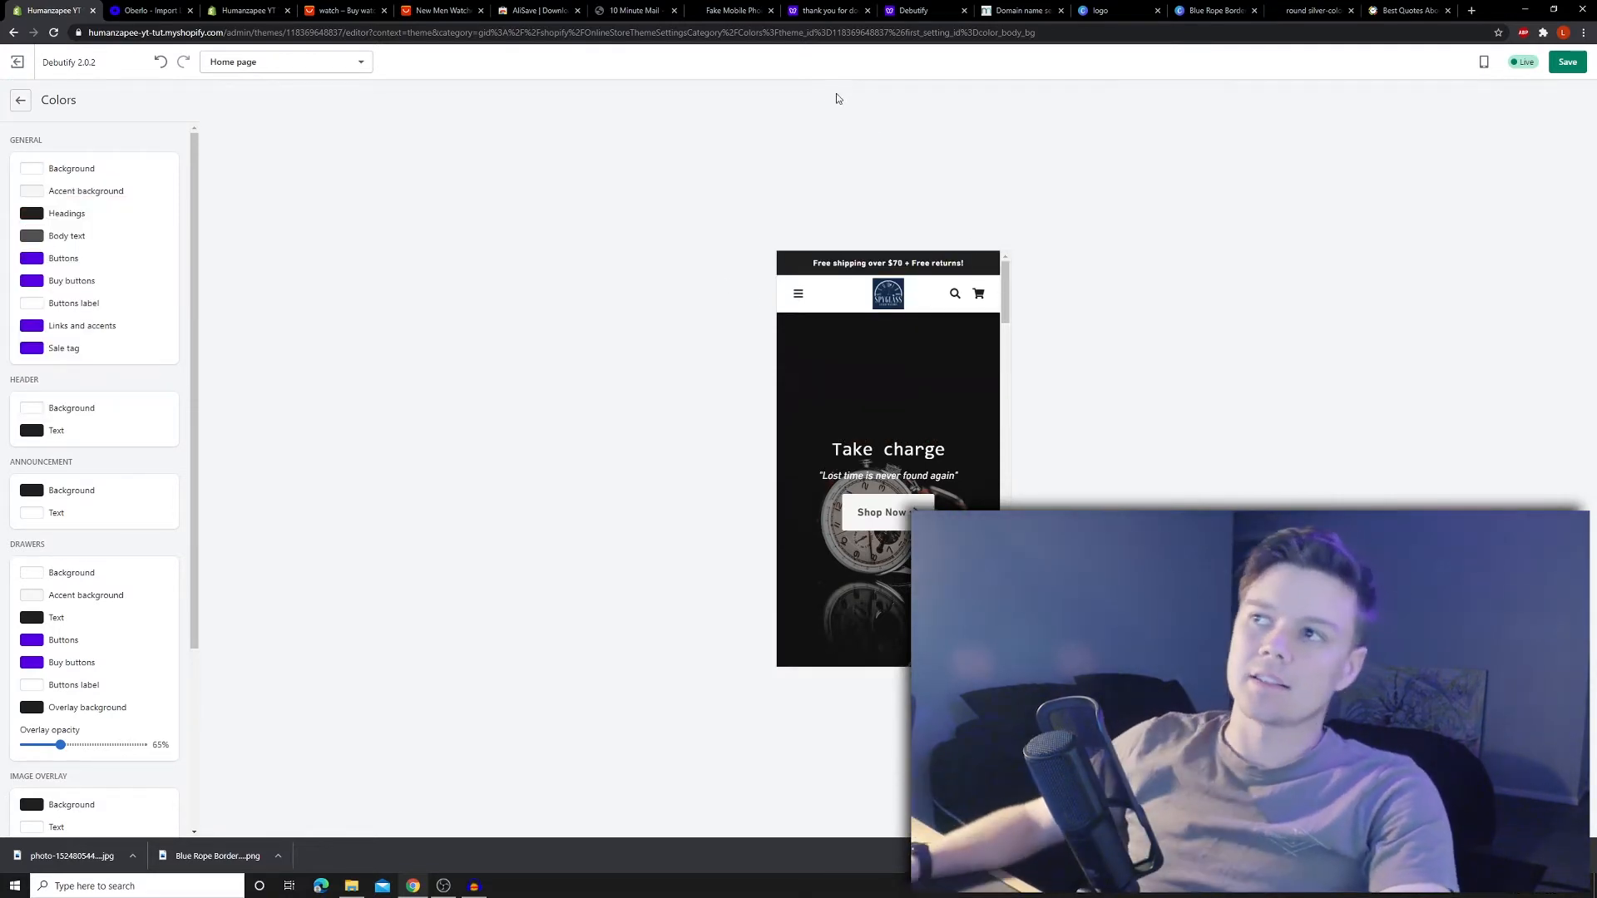
pyautogui.click(1215, 10)
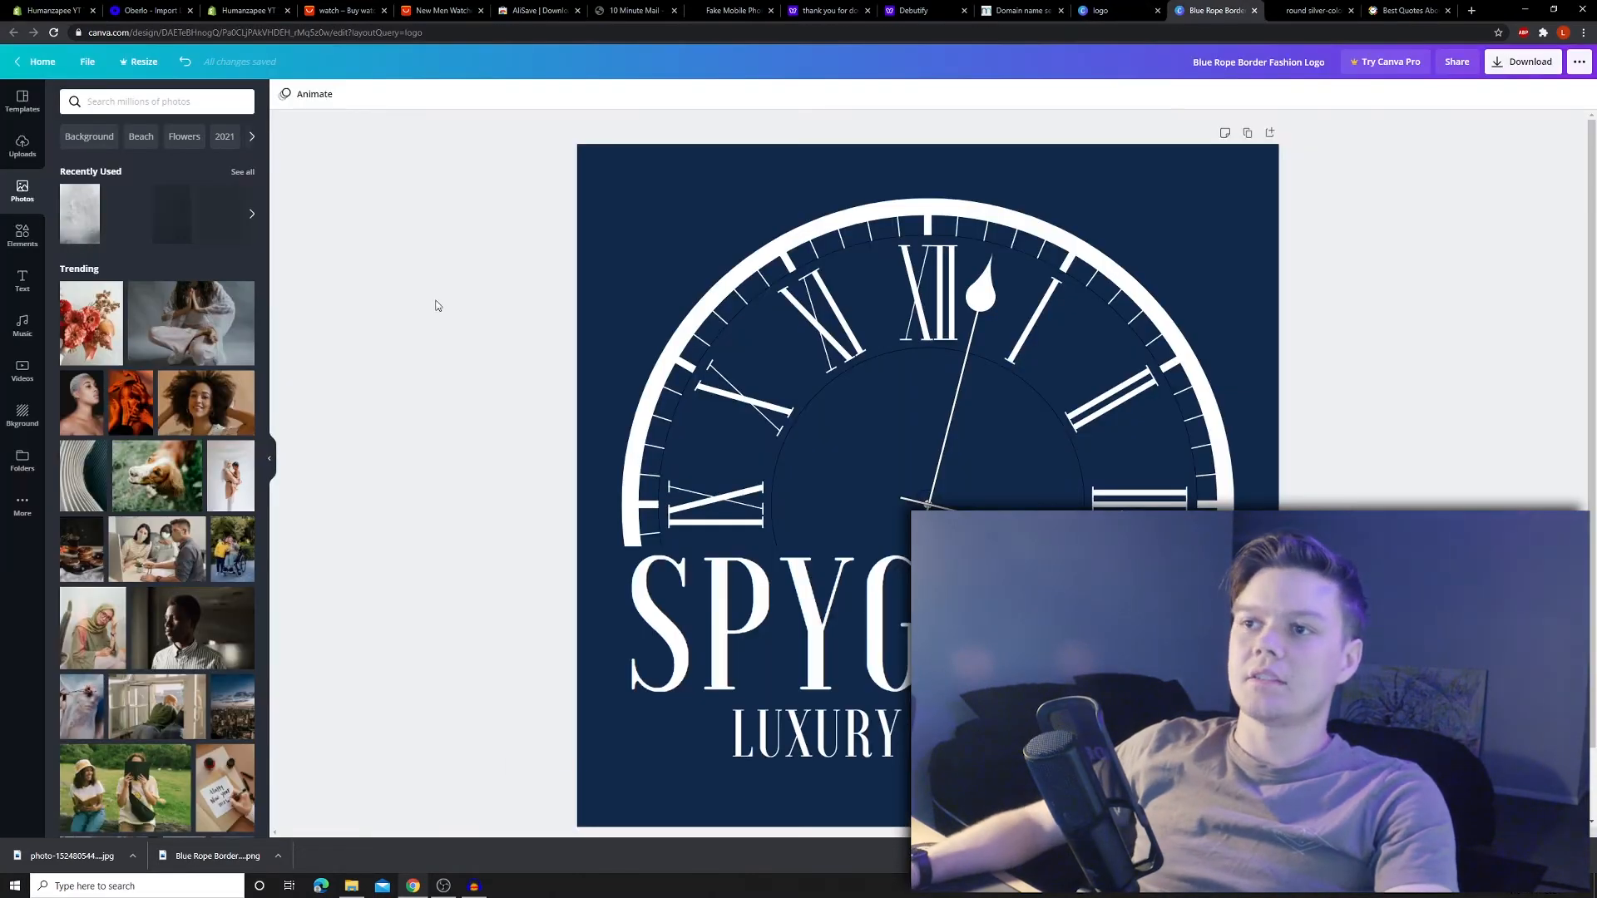
# - Copy the Canva logo background's hex colour #112A4A
pyautogui.click(588, 171)
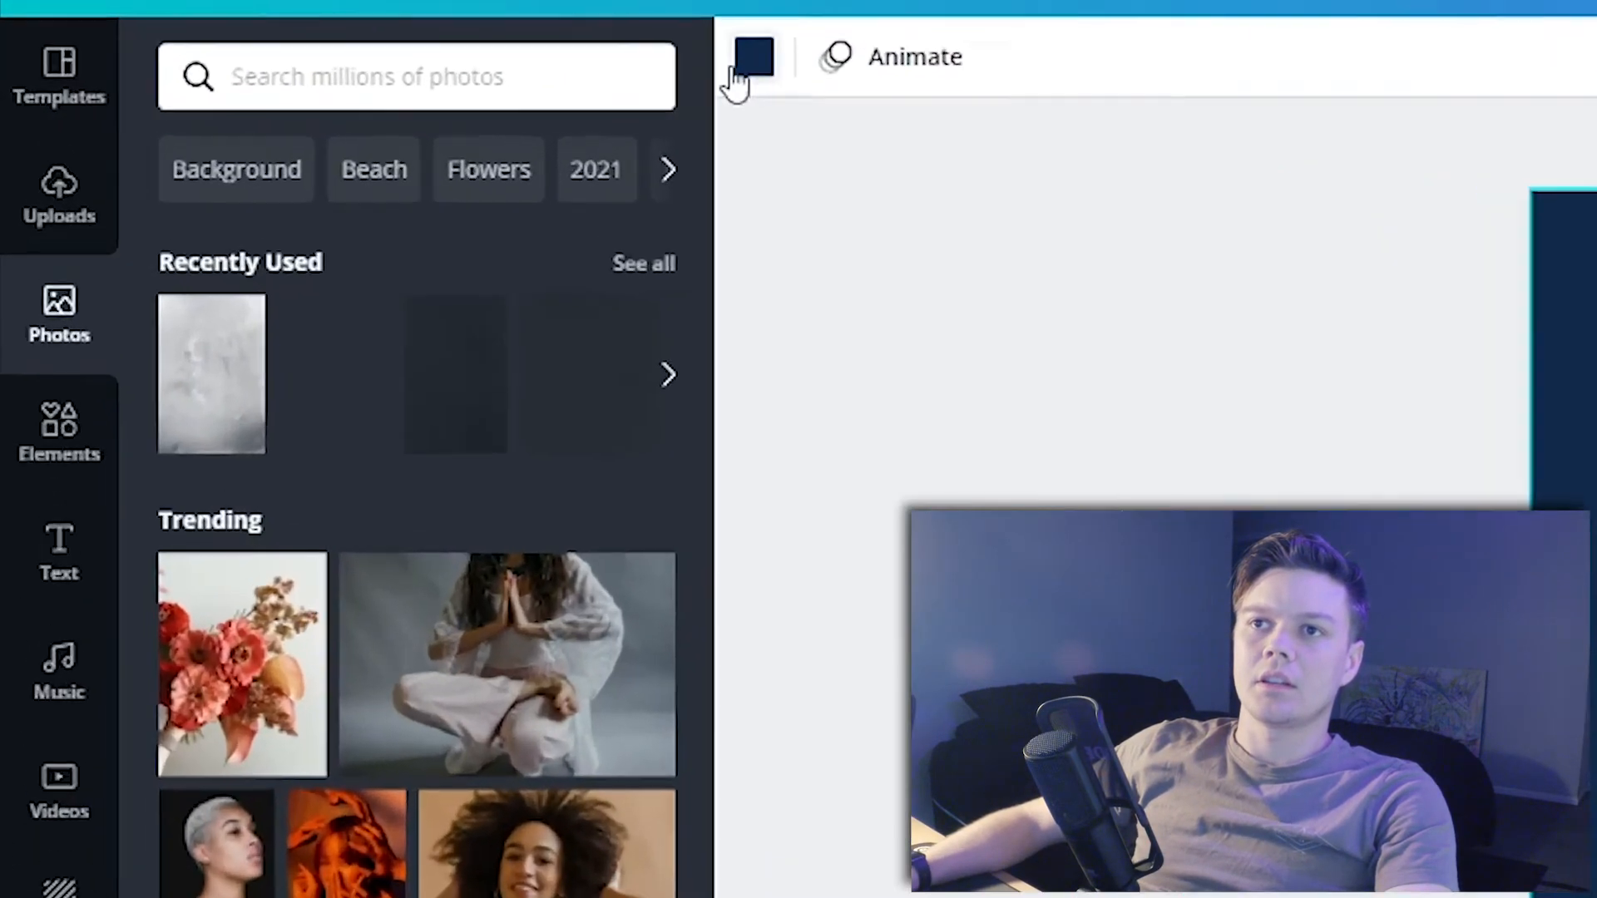
pyautogui.click(287, 94)
pyautogui.click(217, 243)
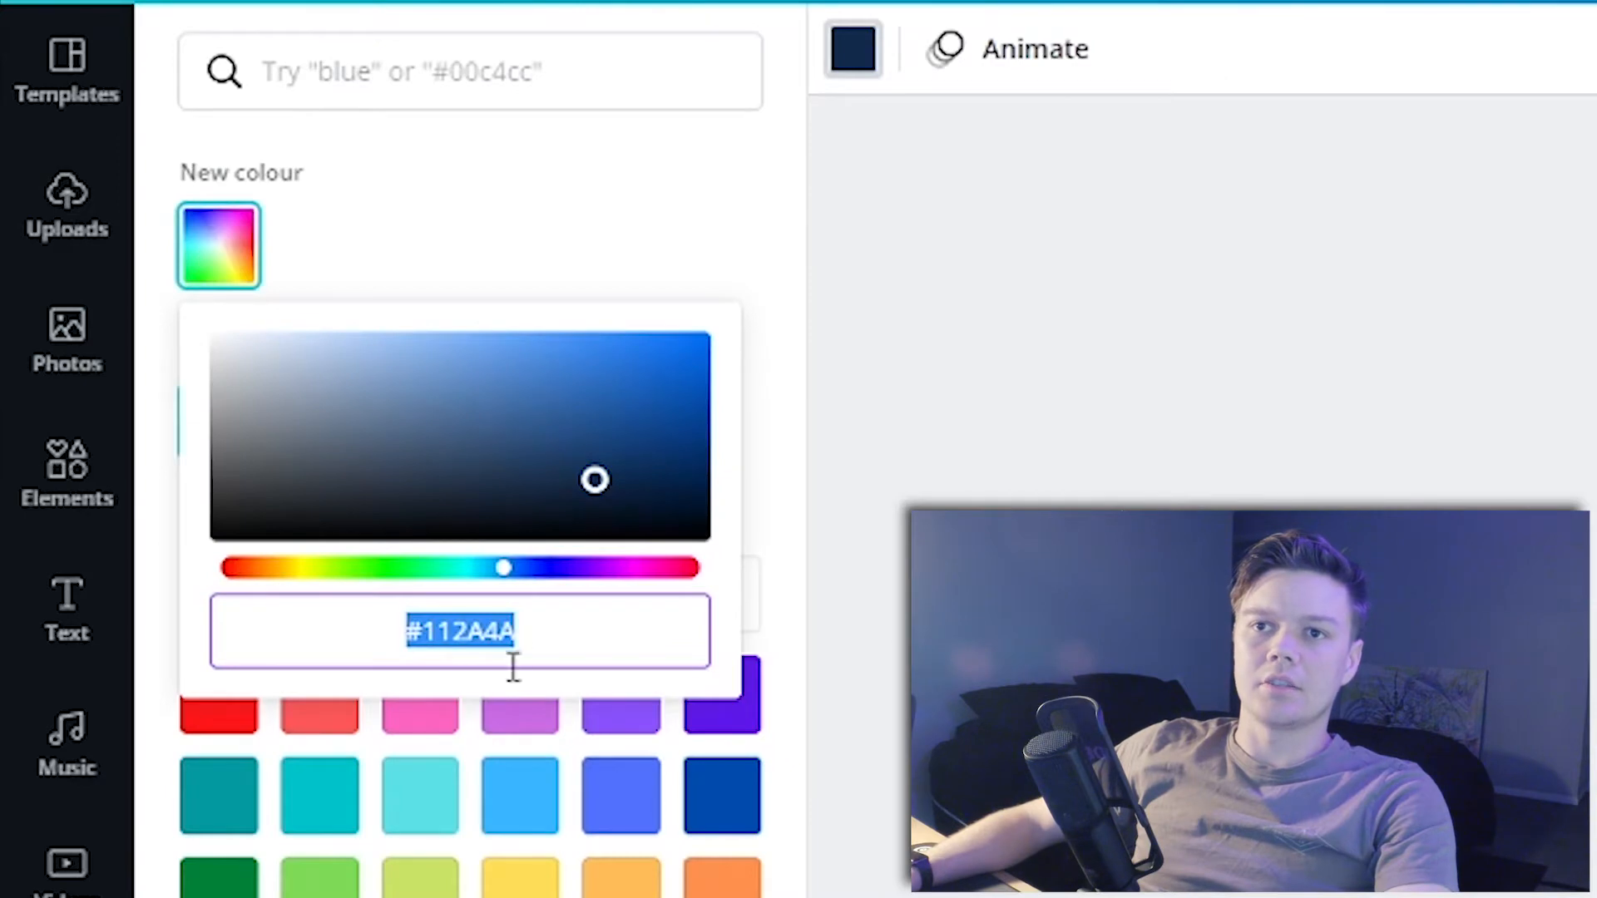
pyautogui.moveTo(534, 646); pyautogui.dragTo(281, 618)
pyautogui.hotkey('ctrl', 'c')
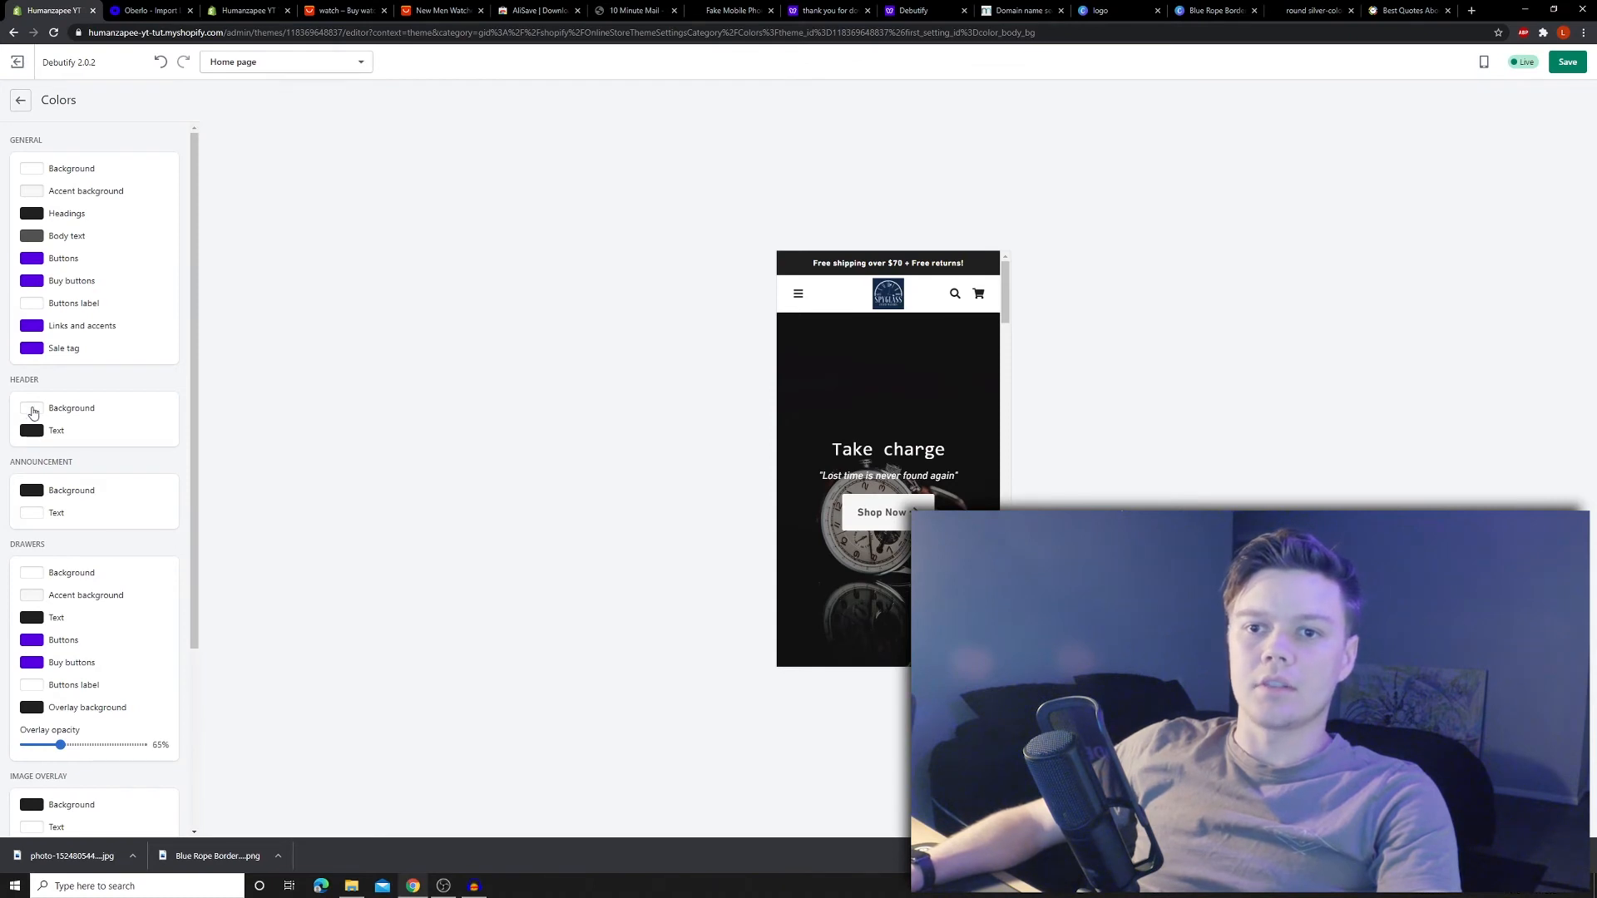
# - Paste #112A4A as the header background colour
pyautogui.click(32, 408)
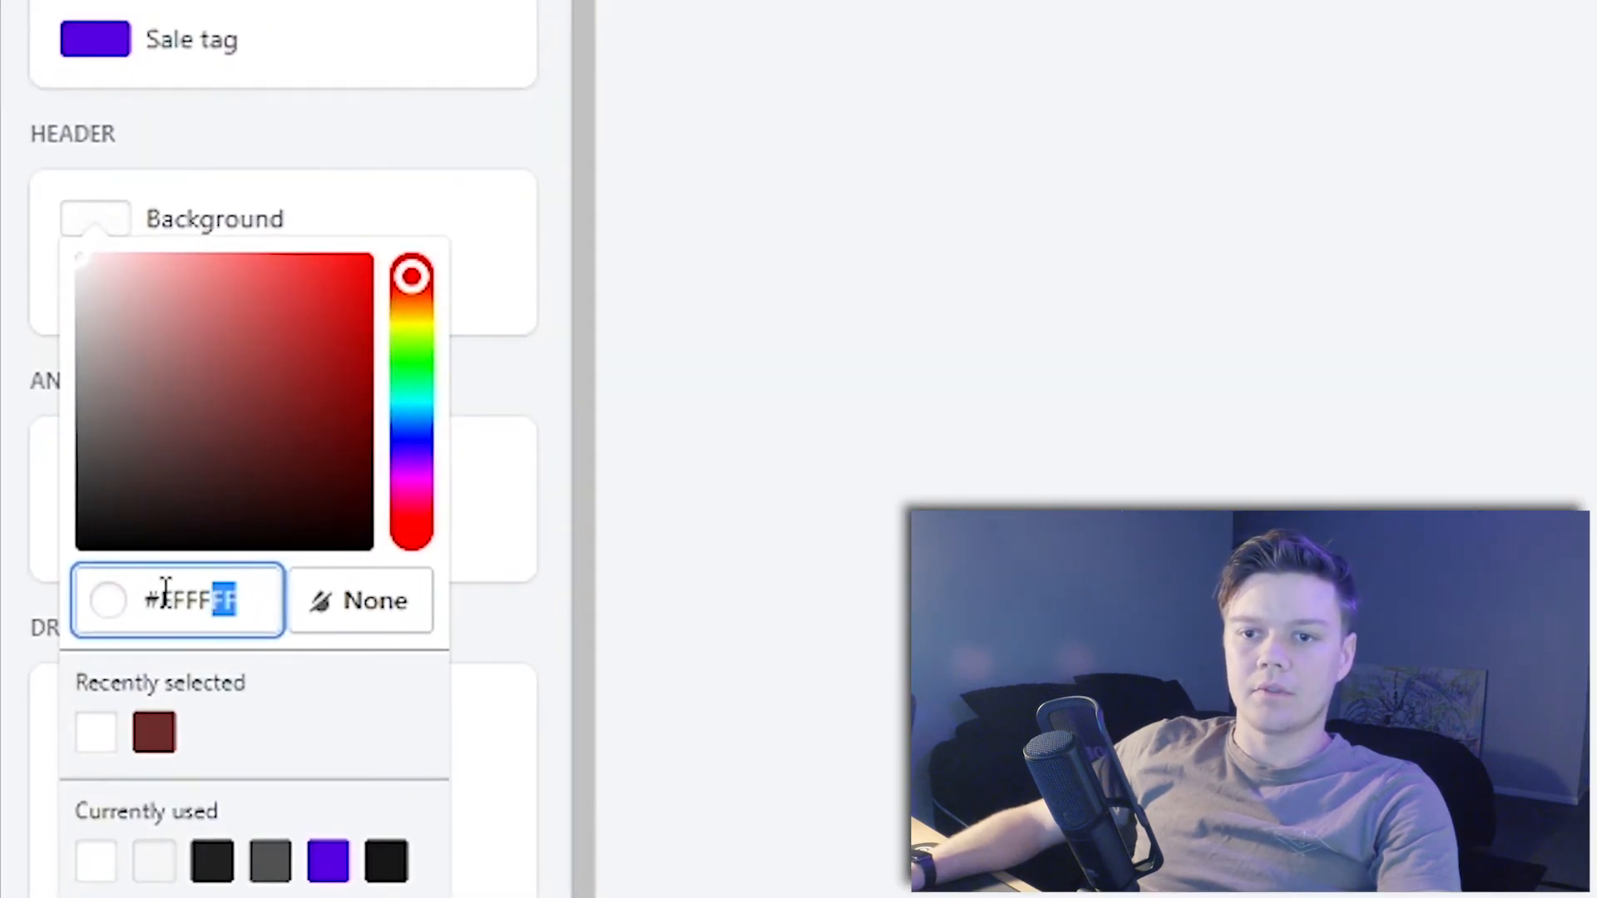
pyautogui.moveTo(166, 593); pyautogui.dragTo(125, 563)
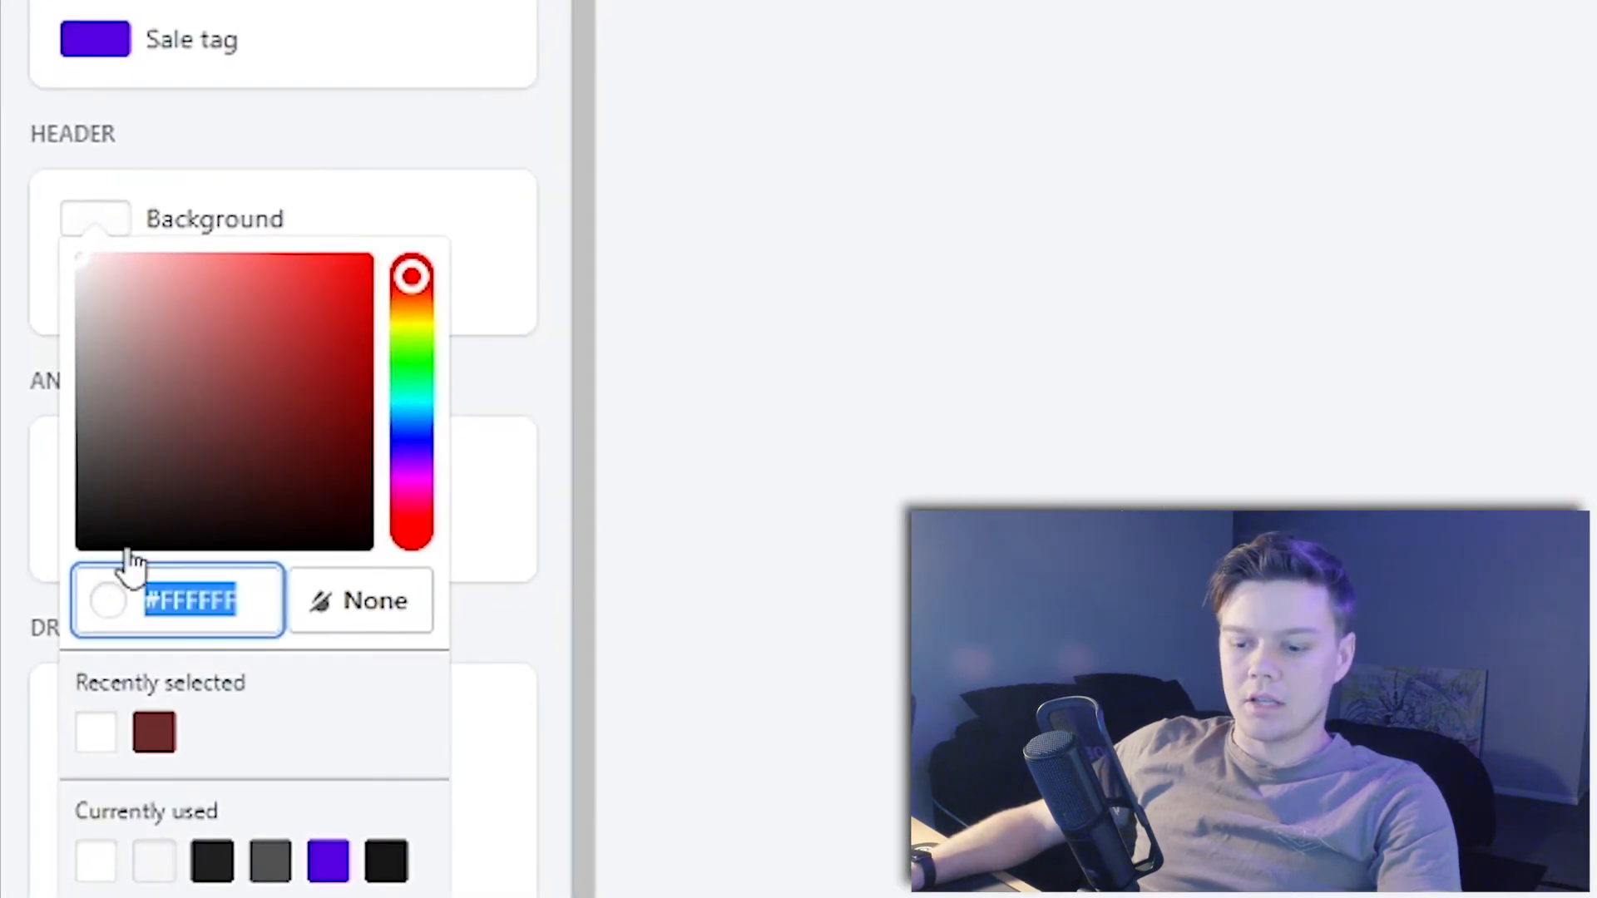
pyautogui.hotkey('ctrl', 'v')
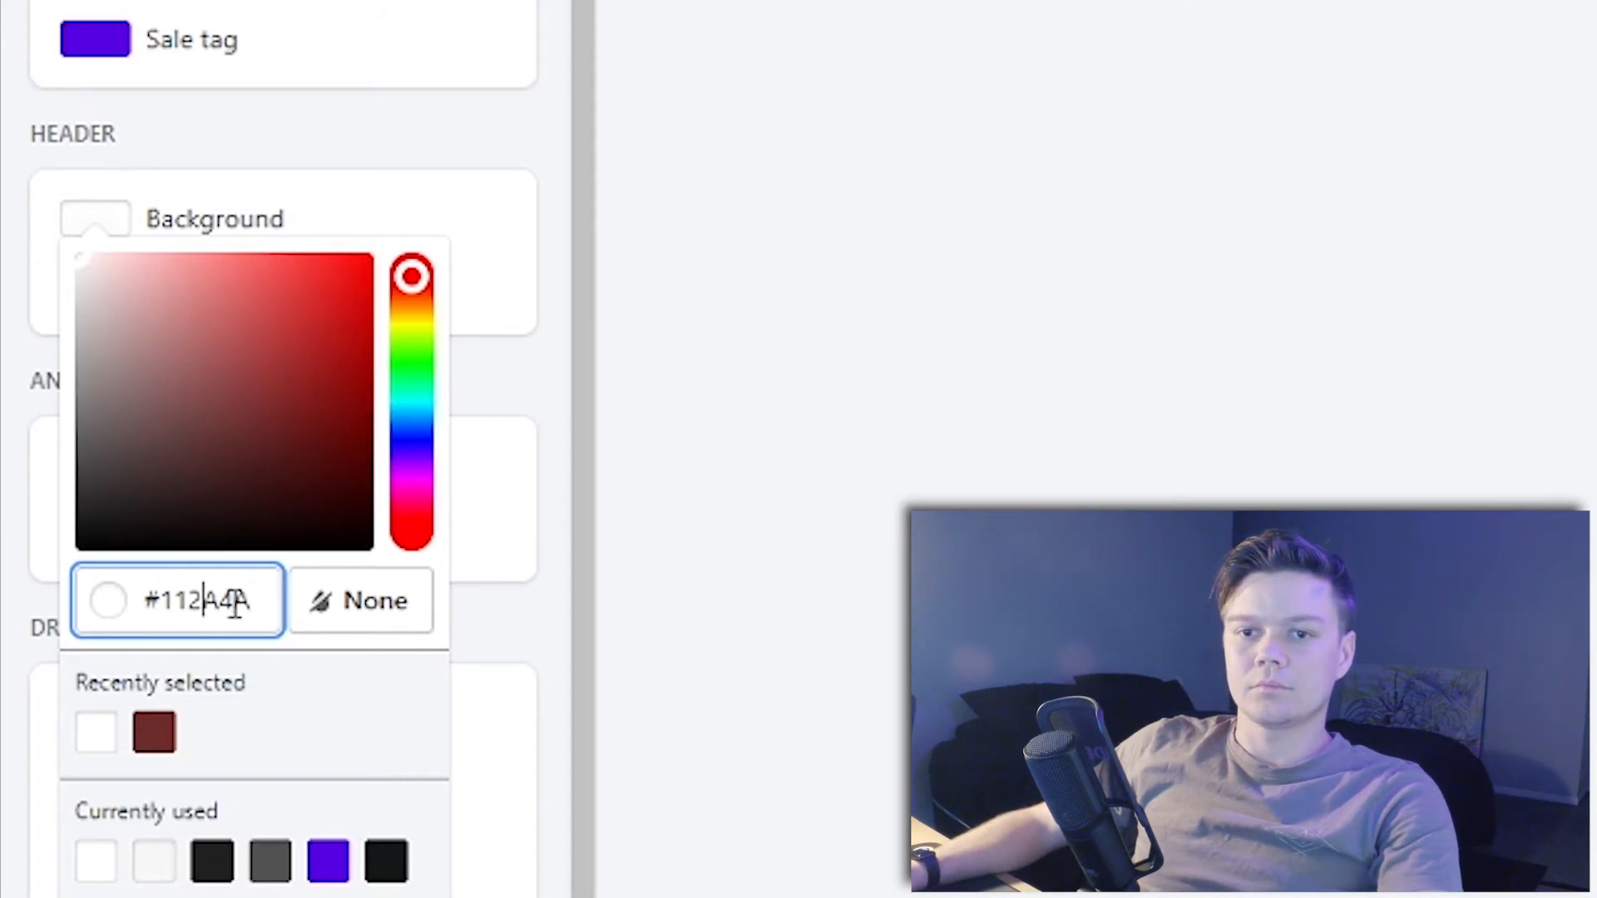
pyautogui.click(948, 717)
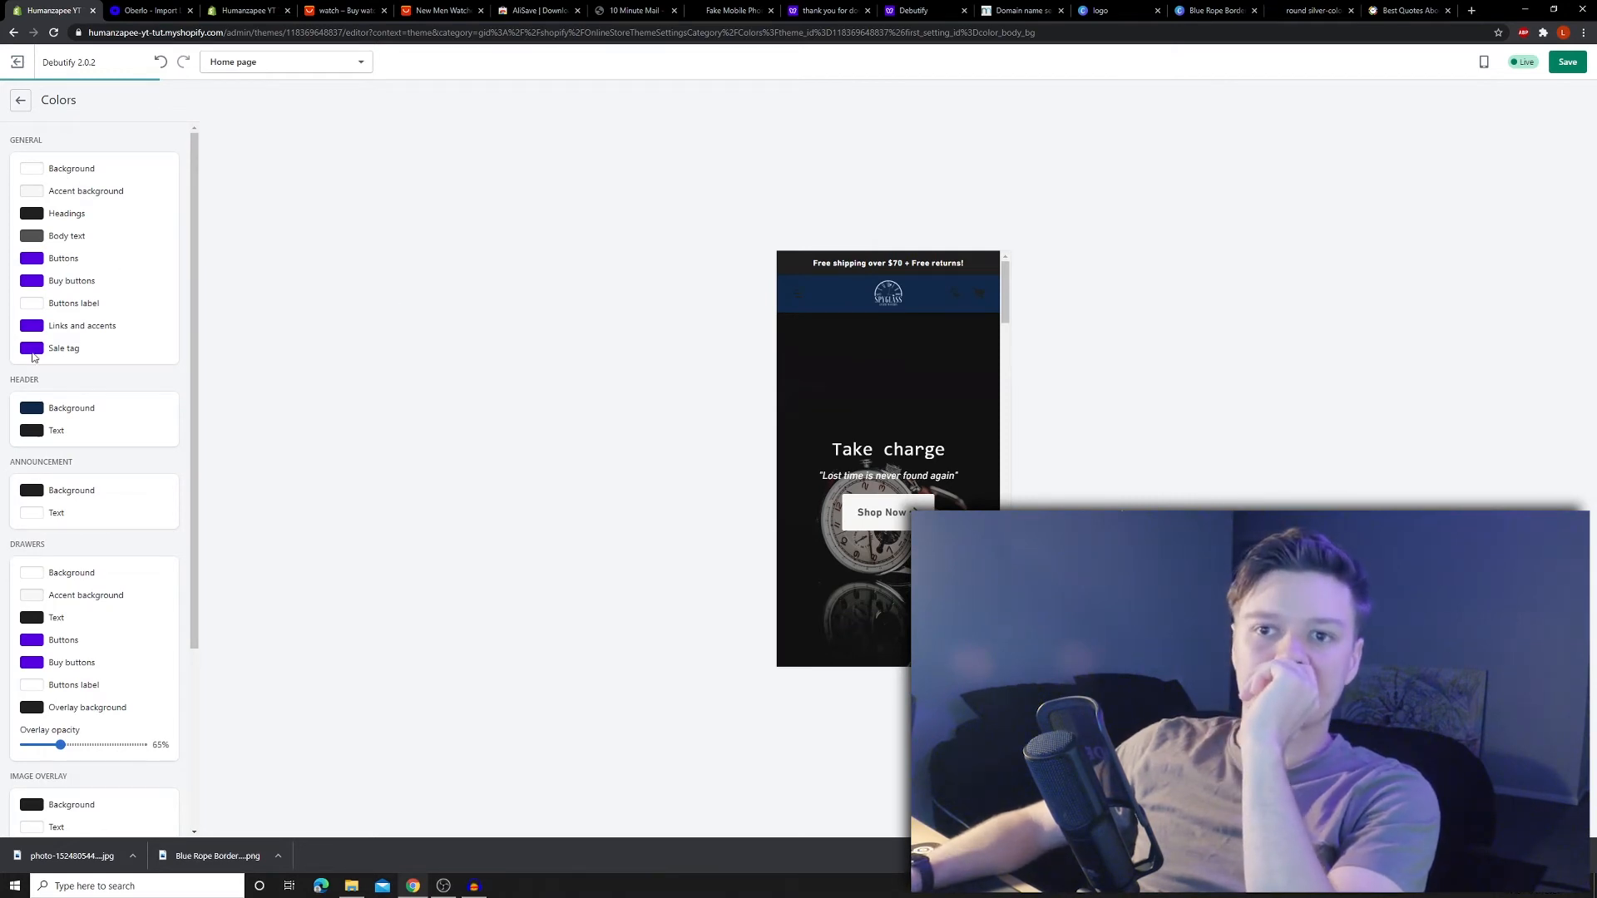
# - Leave the header text colour unchanged and preview the cart and menu drawers in navy
pyautogui.click(31, 433)
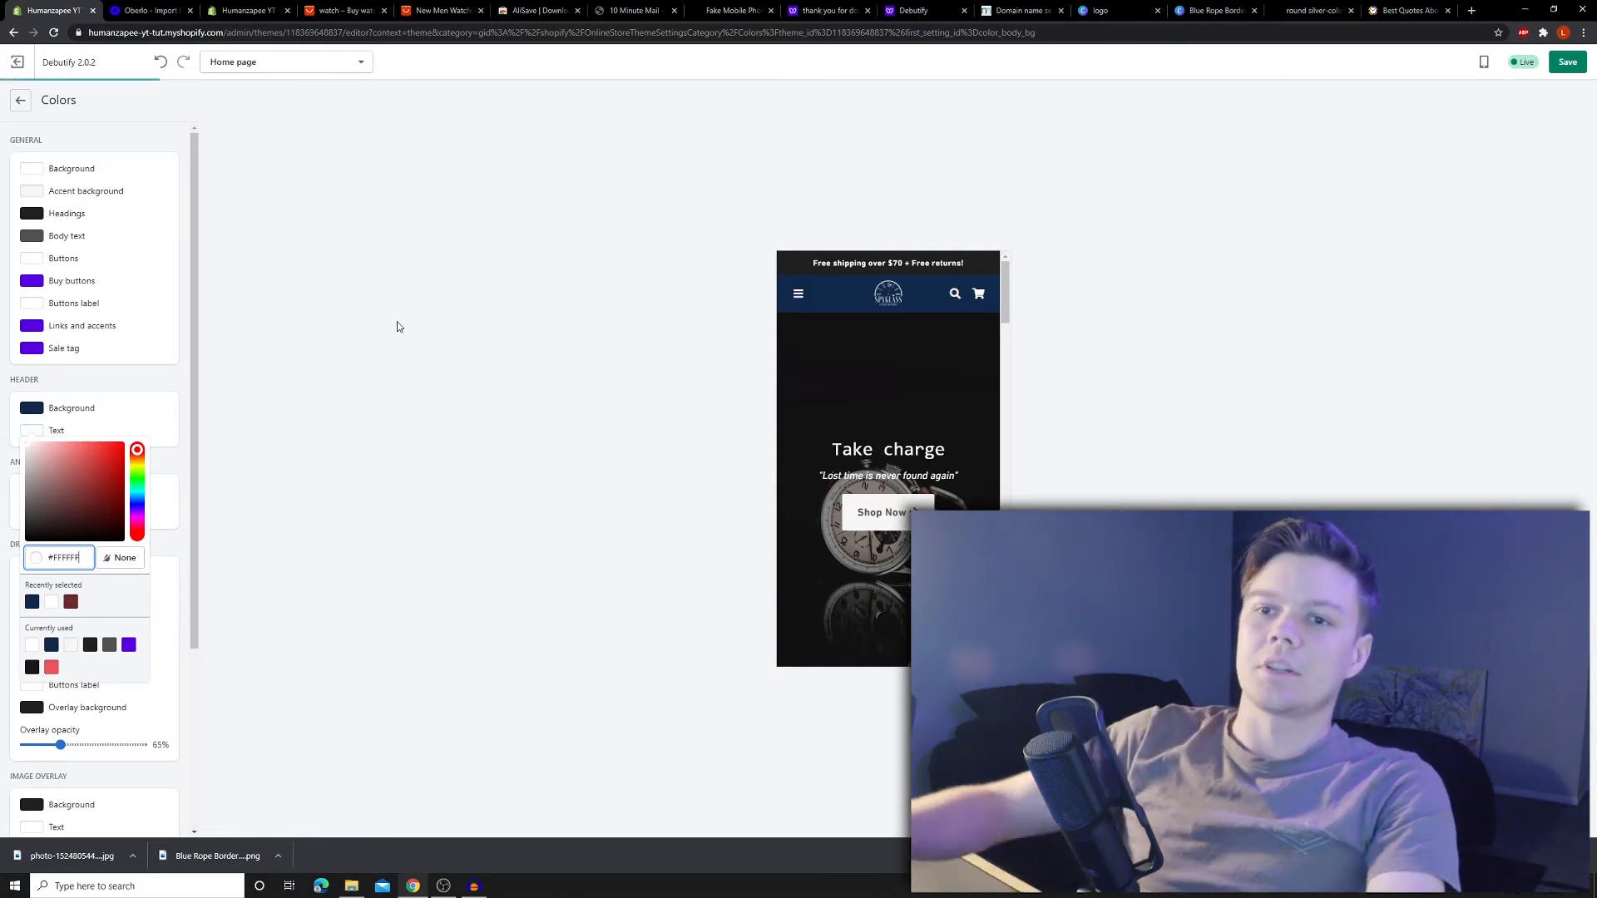
pyautogui.click(448, 310)
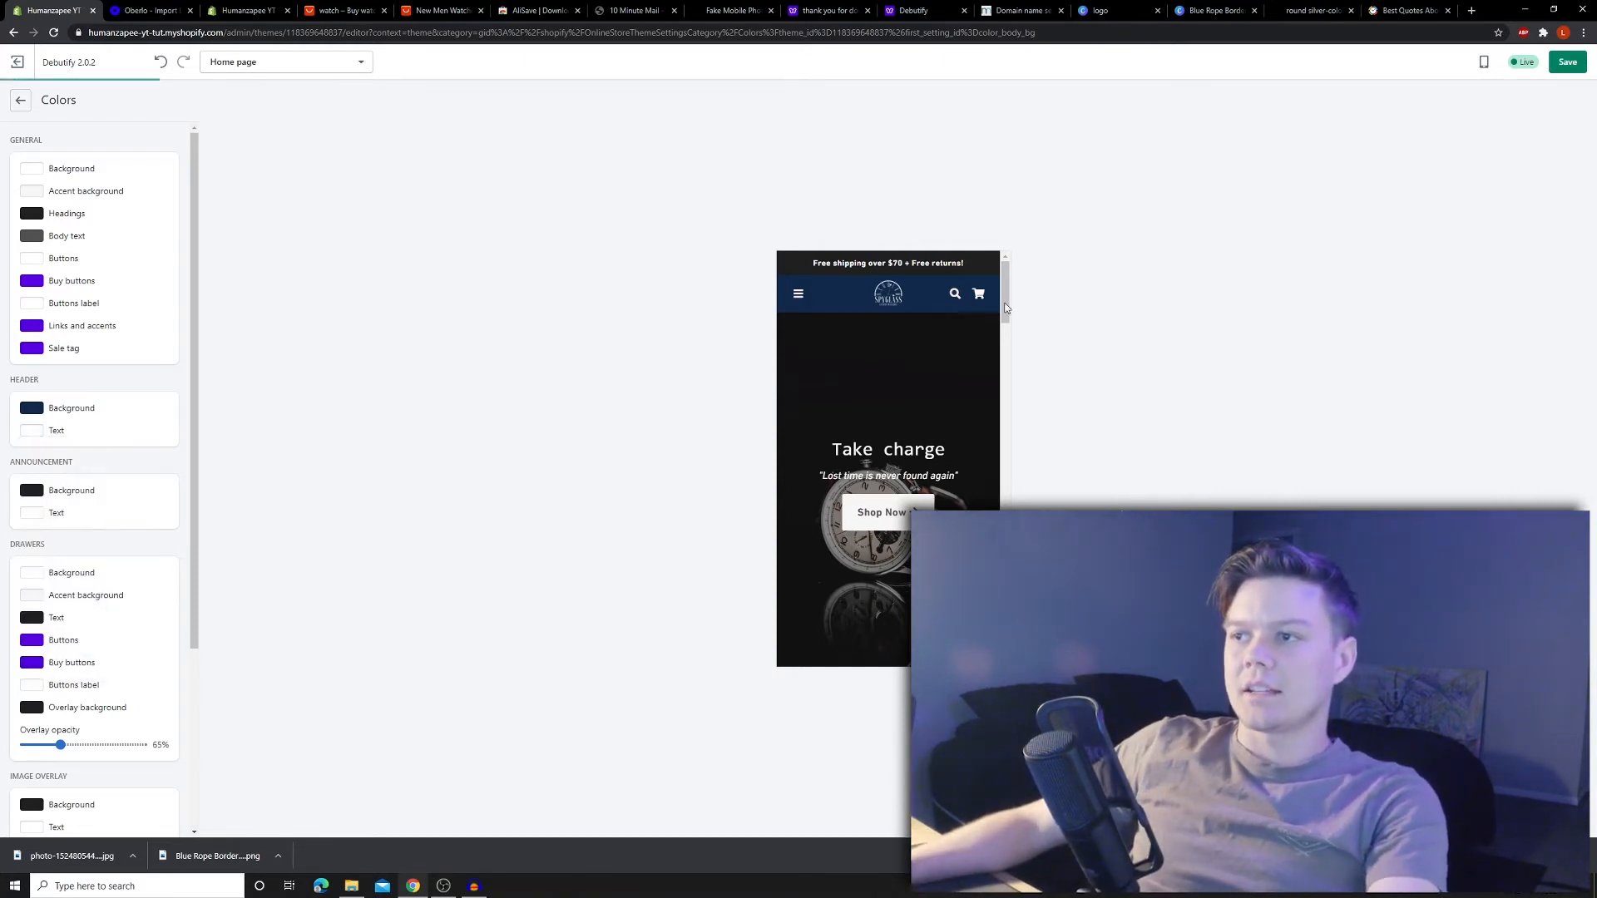
pyautogui.click(978, 296)
pyautogui.click(980, 269)
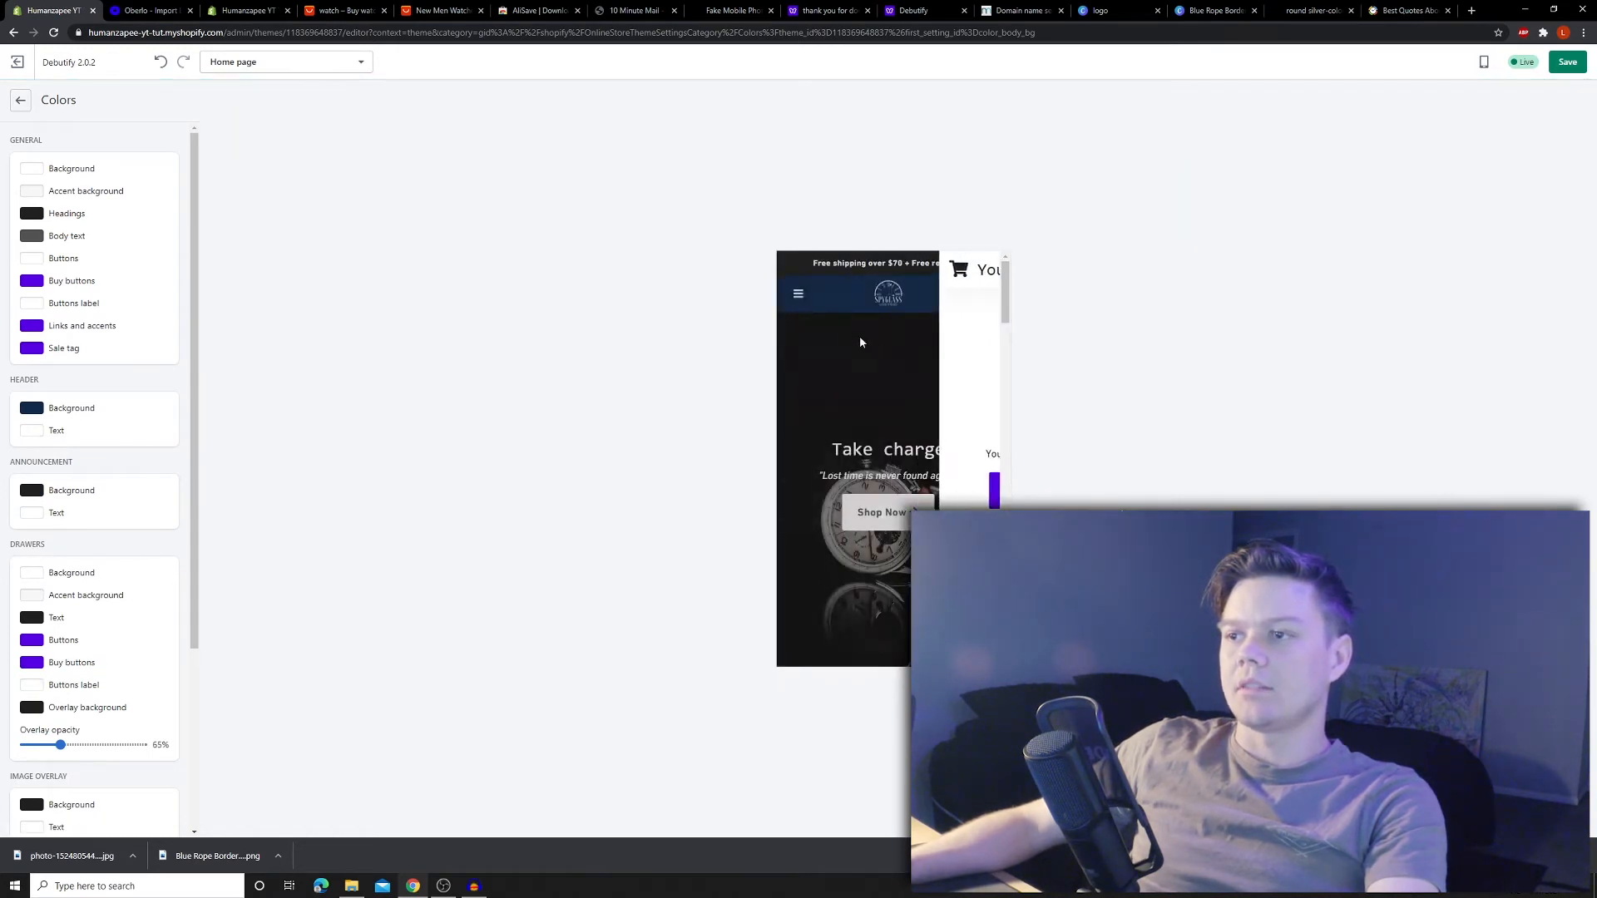
pyautogui.click(799, 296)
pyautogui.click(945, 267)
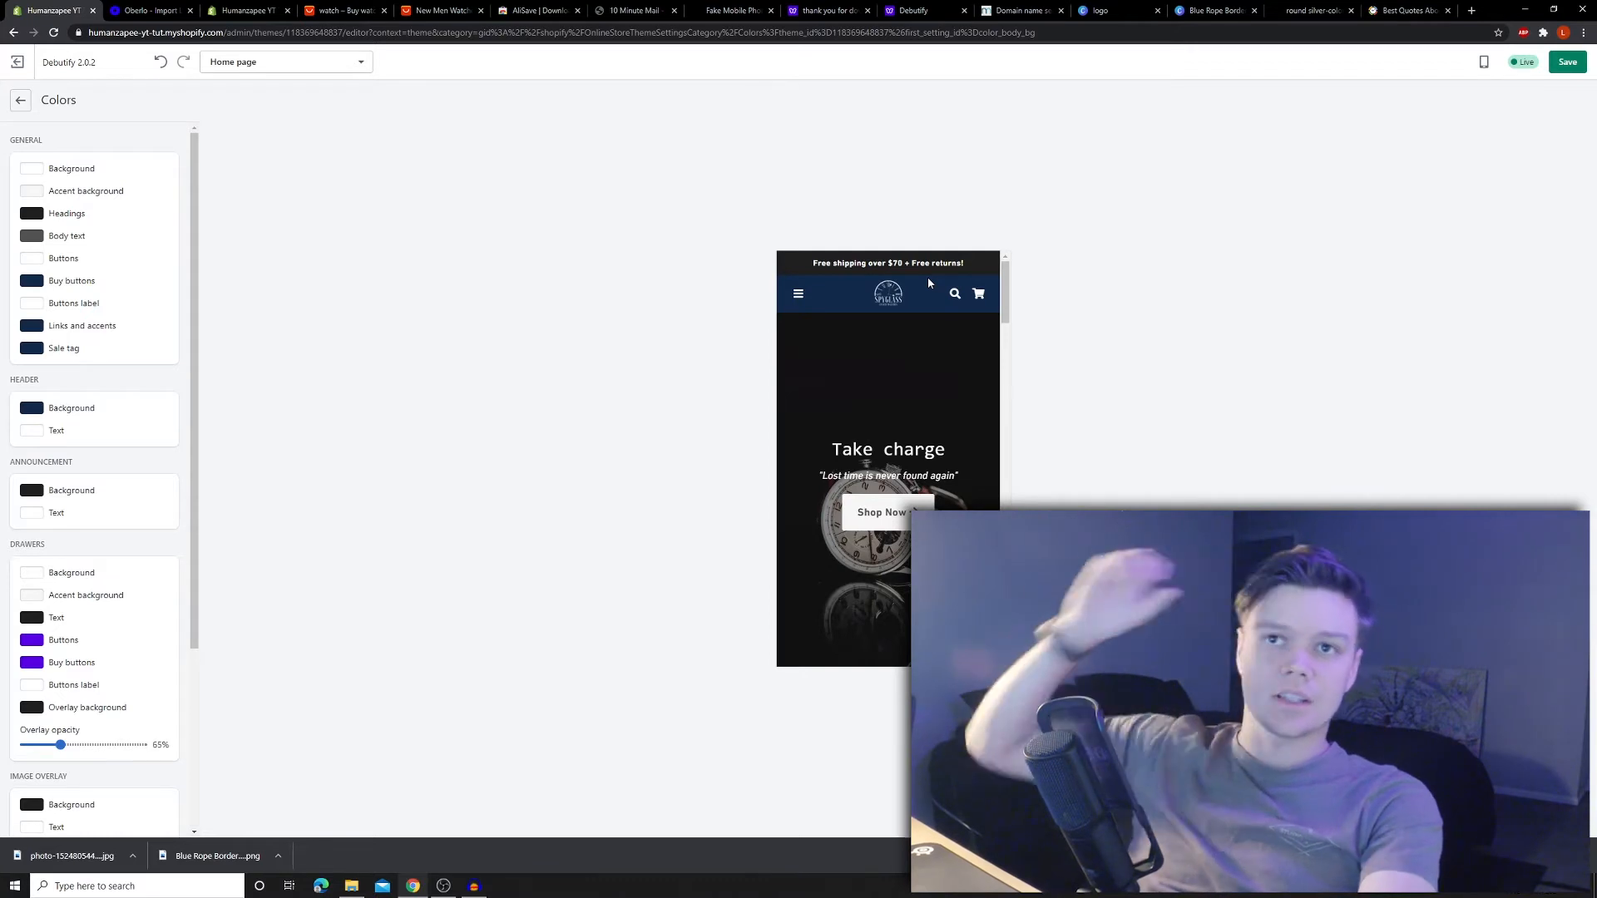
pyautogui.click(20, 100)
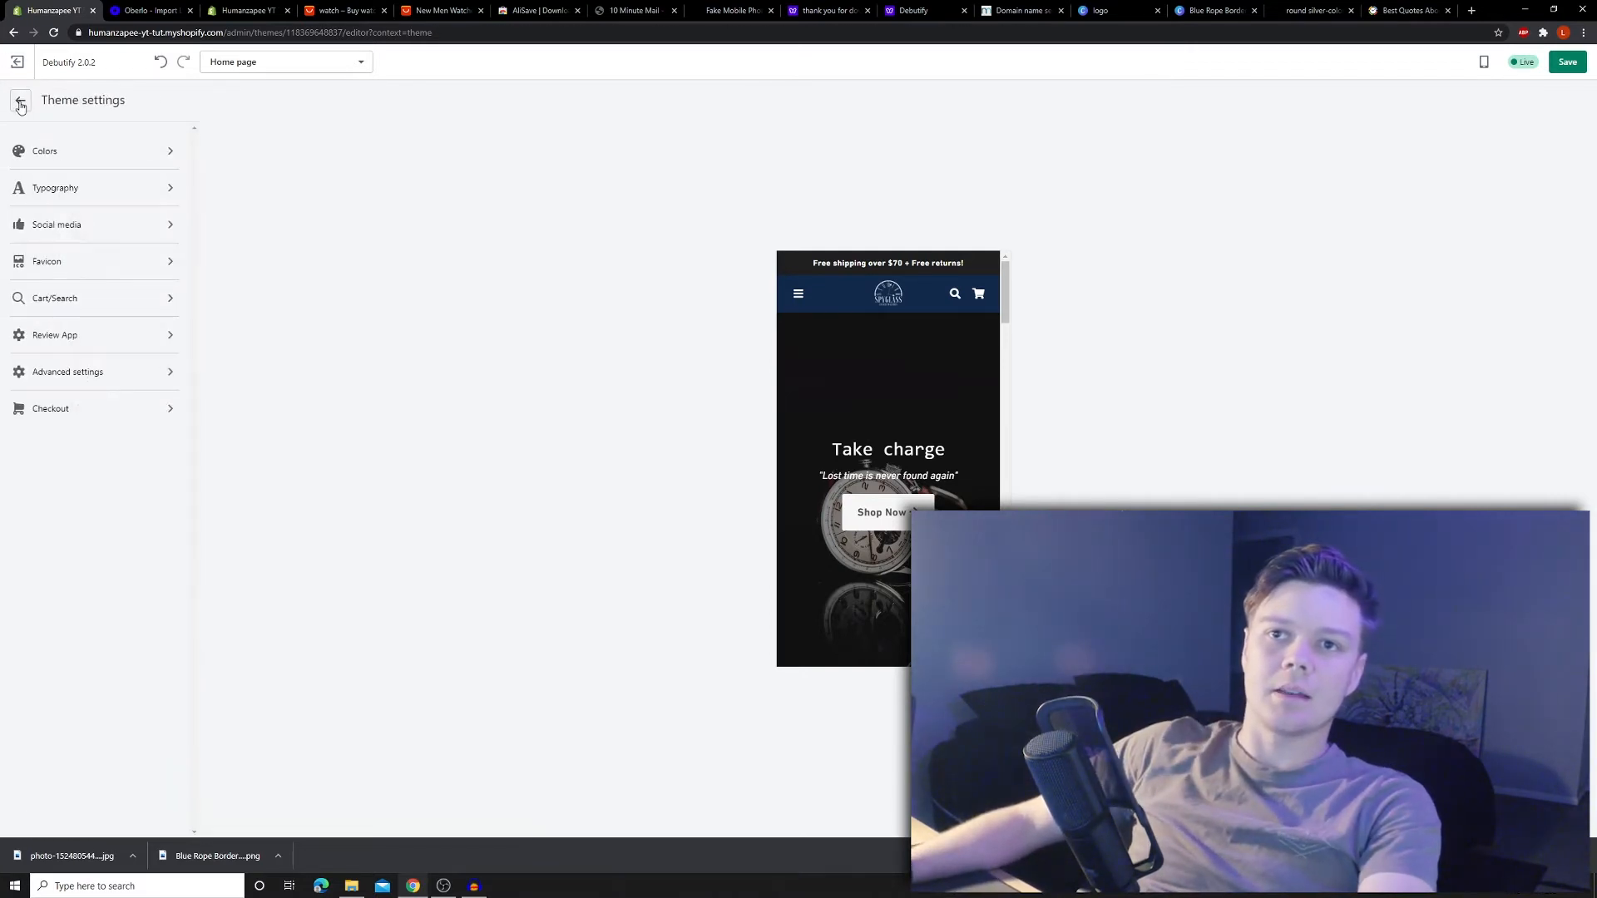
# - Remove the Featured content section from the home page
pyautogui.click(21, 102)
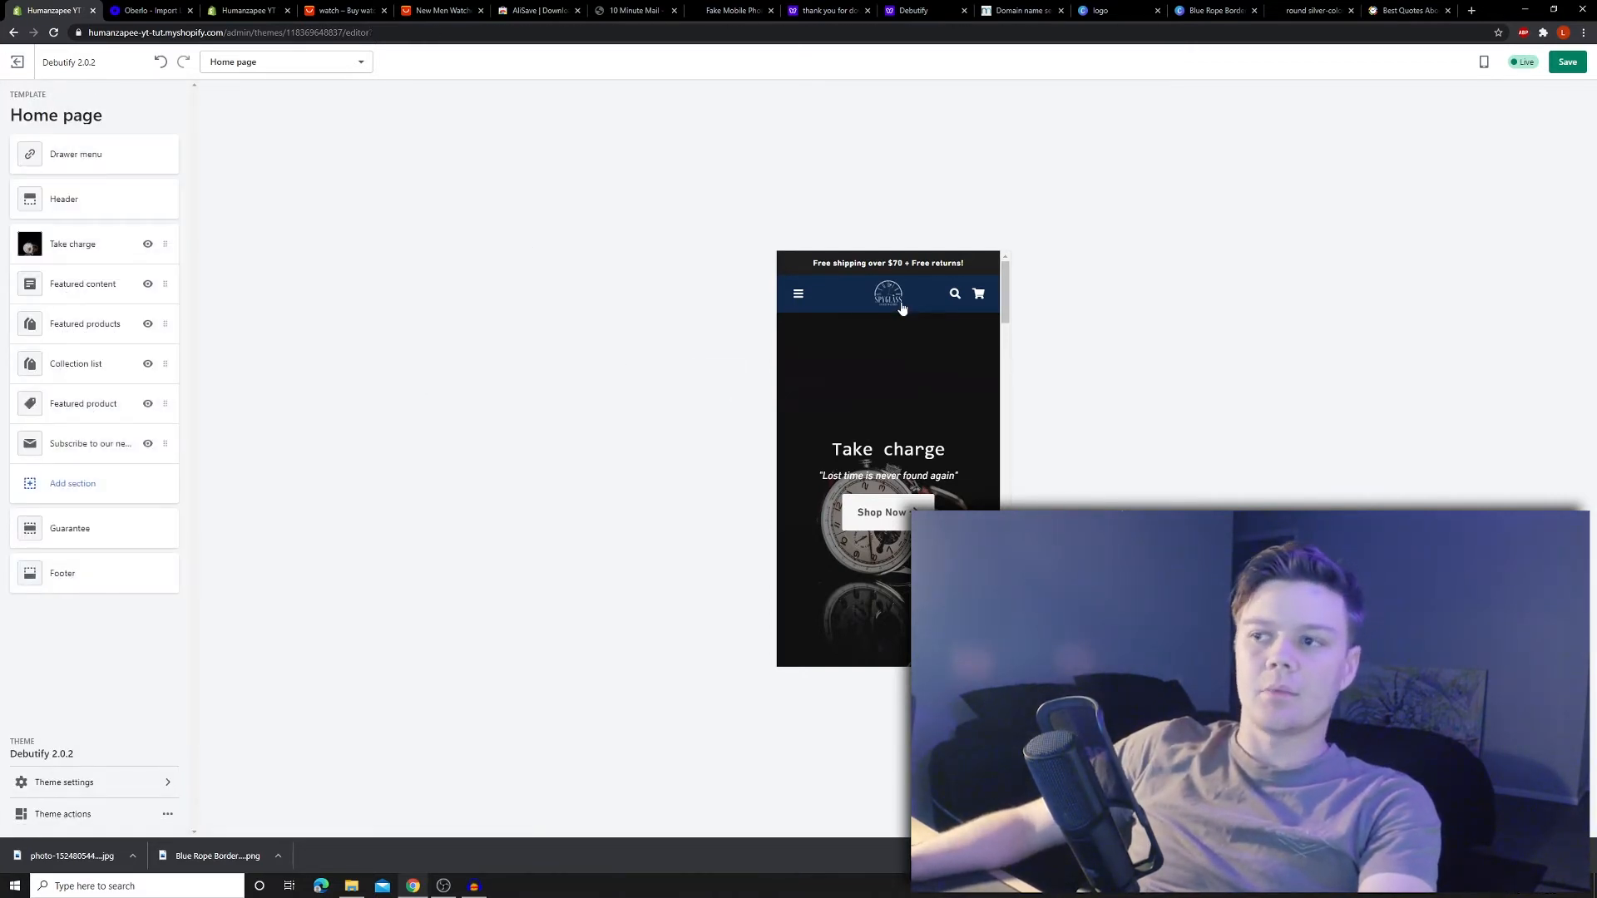
pyautogui.scroll(-5, 906, 324)
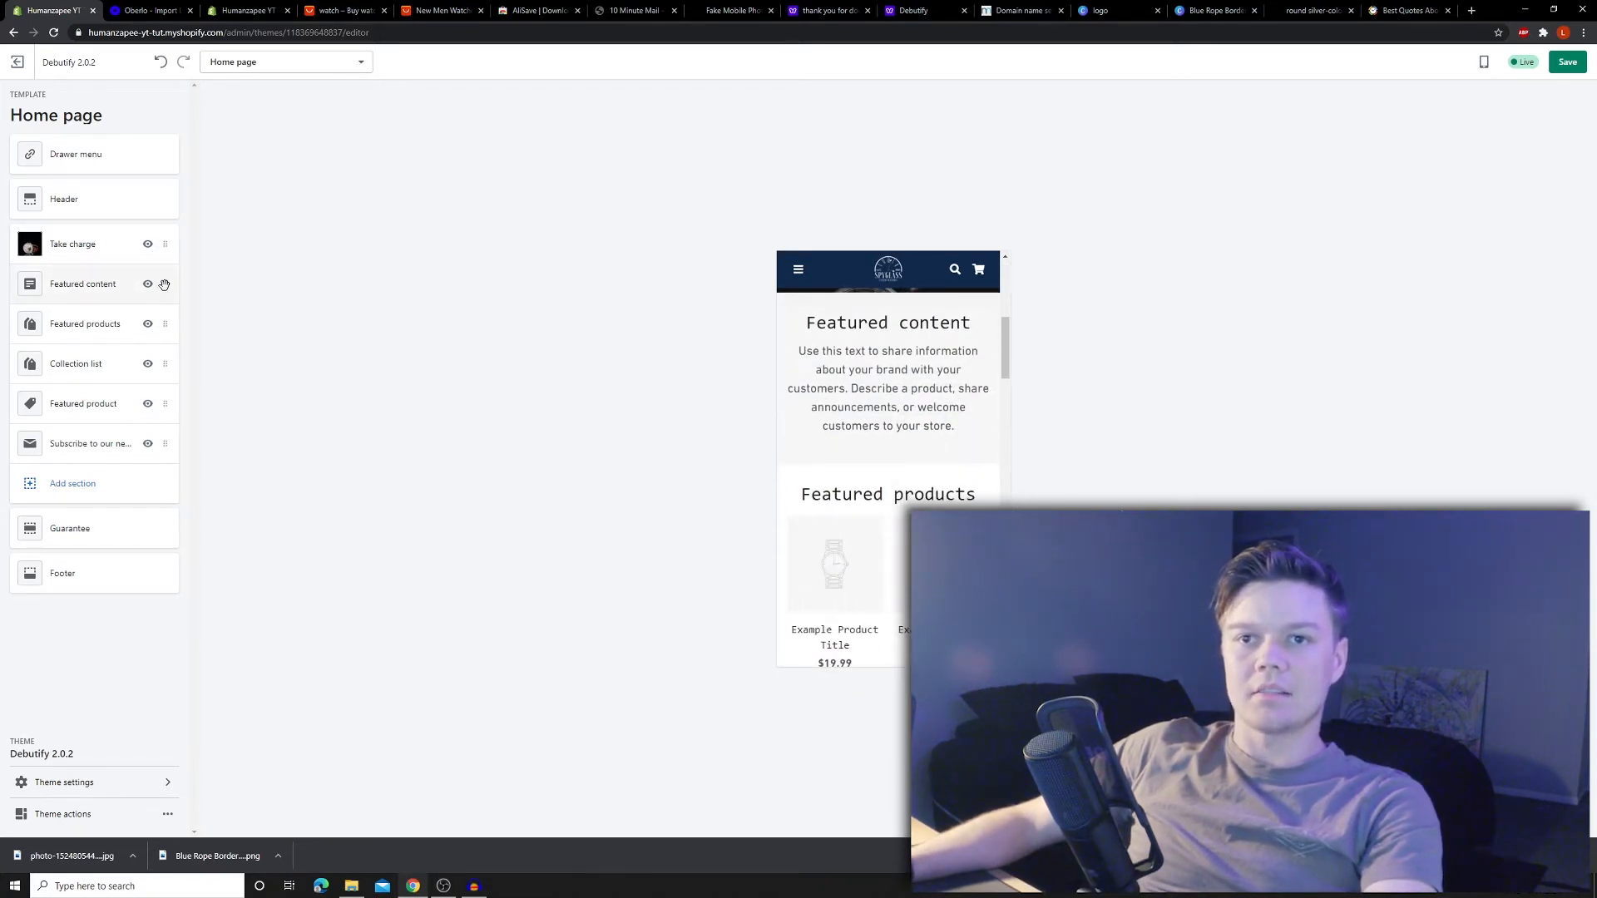
pyautogui.click(164, 285)
pyautogui.click(178, 110)
pyautogui.click(152, 176)
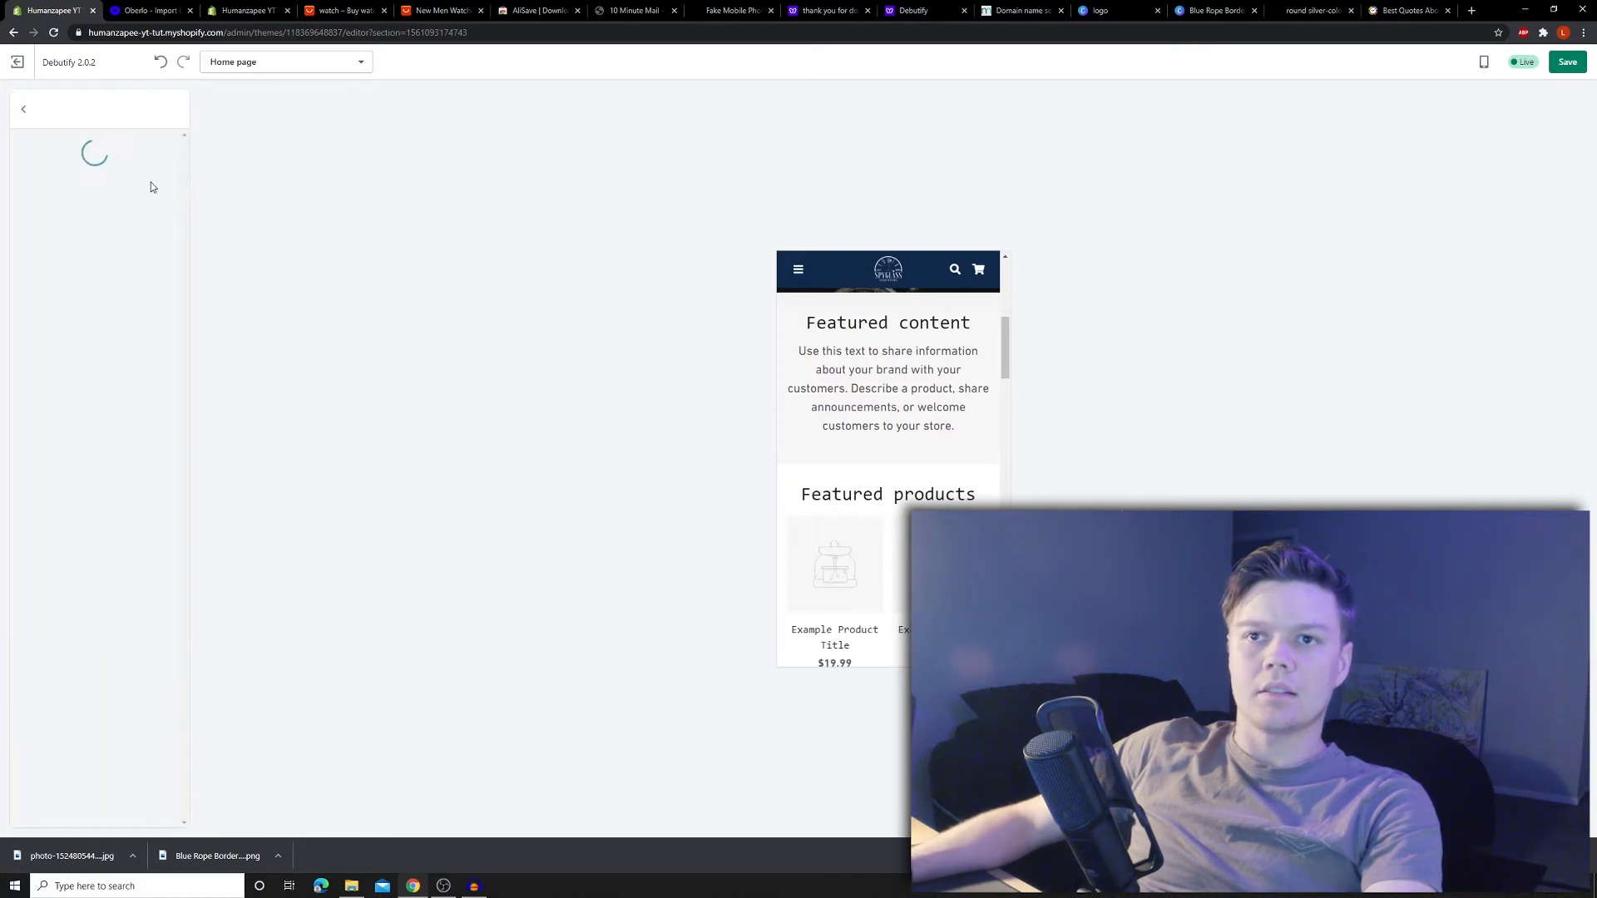
# - Remove the Featured products section and open the Featured product section's product picker
pyautogui.click(148, 284)
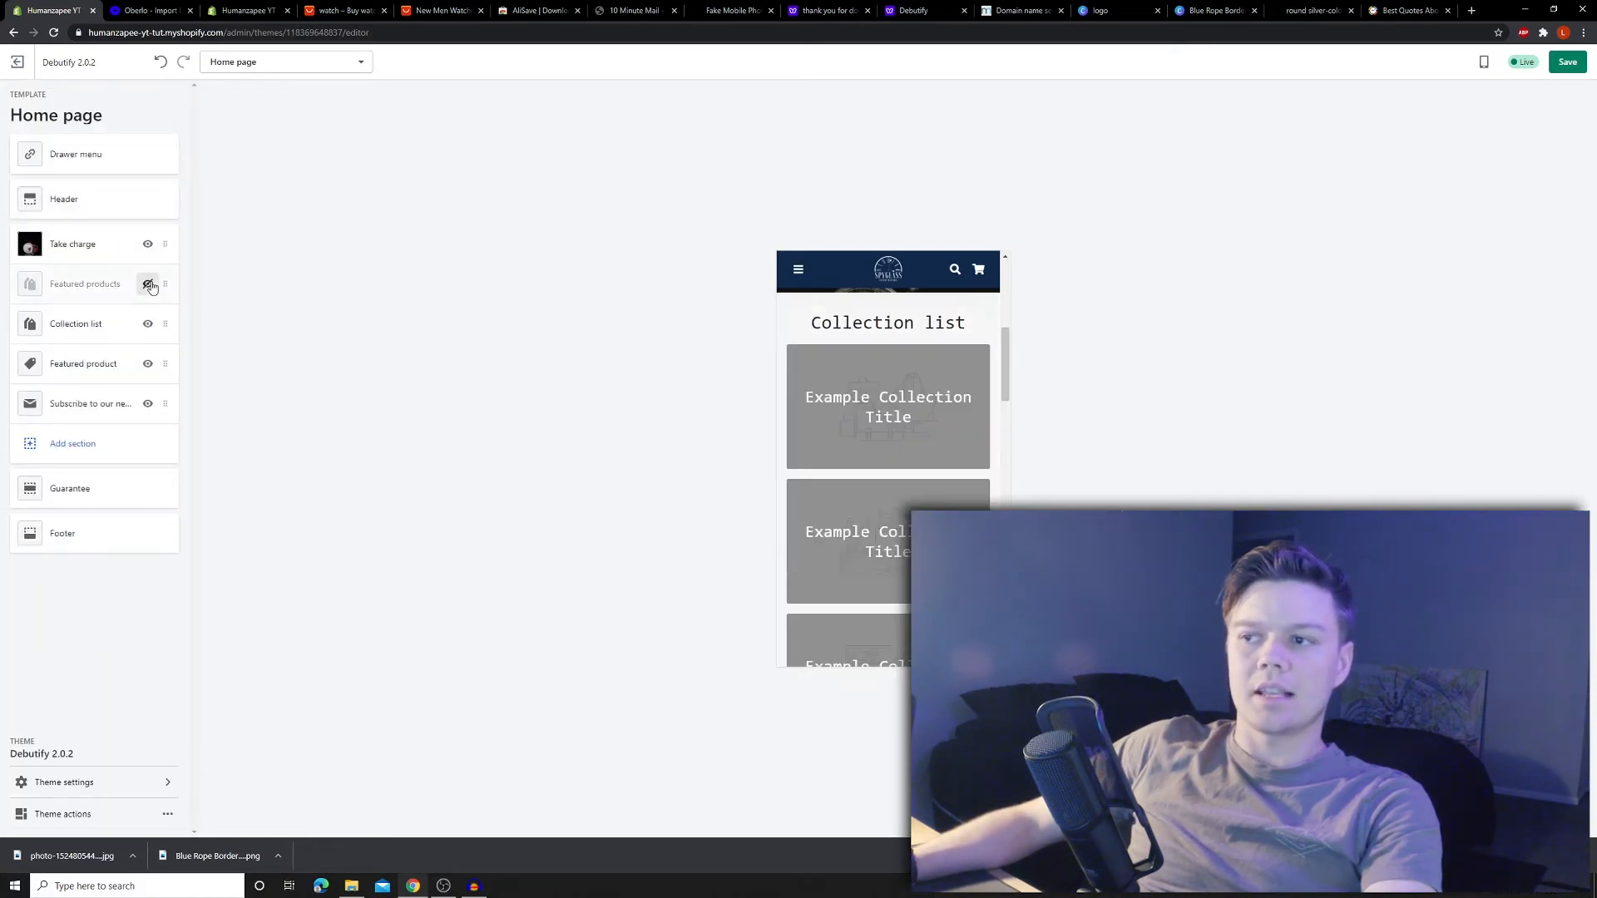
pyautogui.click(148, 285)
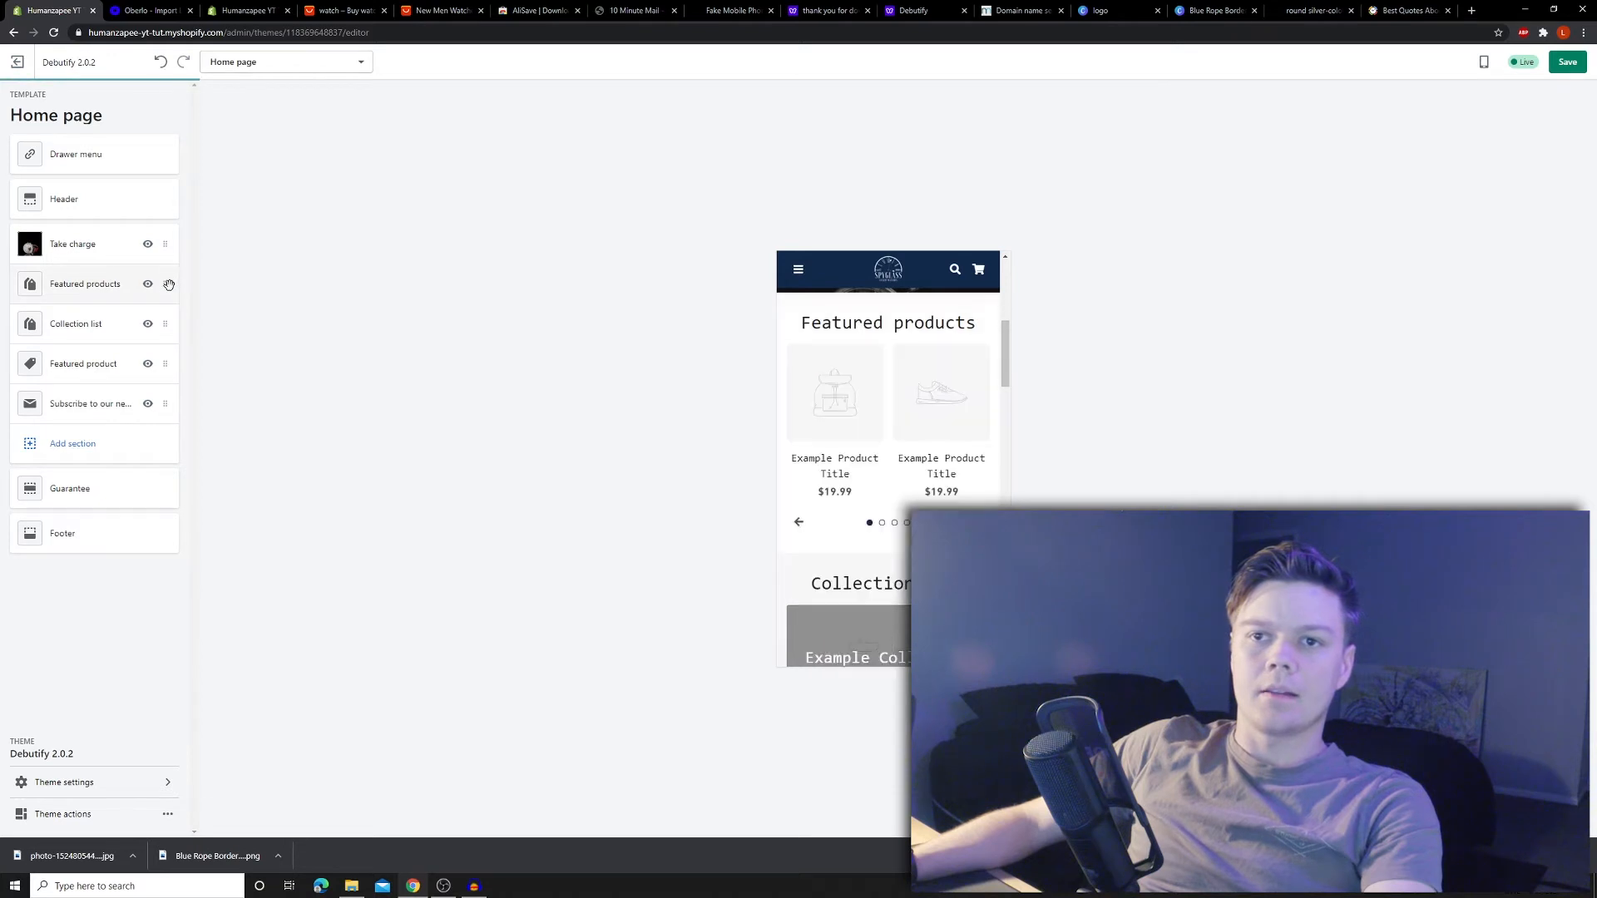
pyautogui.click(168, 284)
pyautogui.click(175, 109)
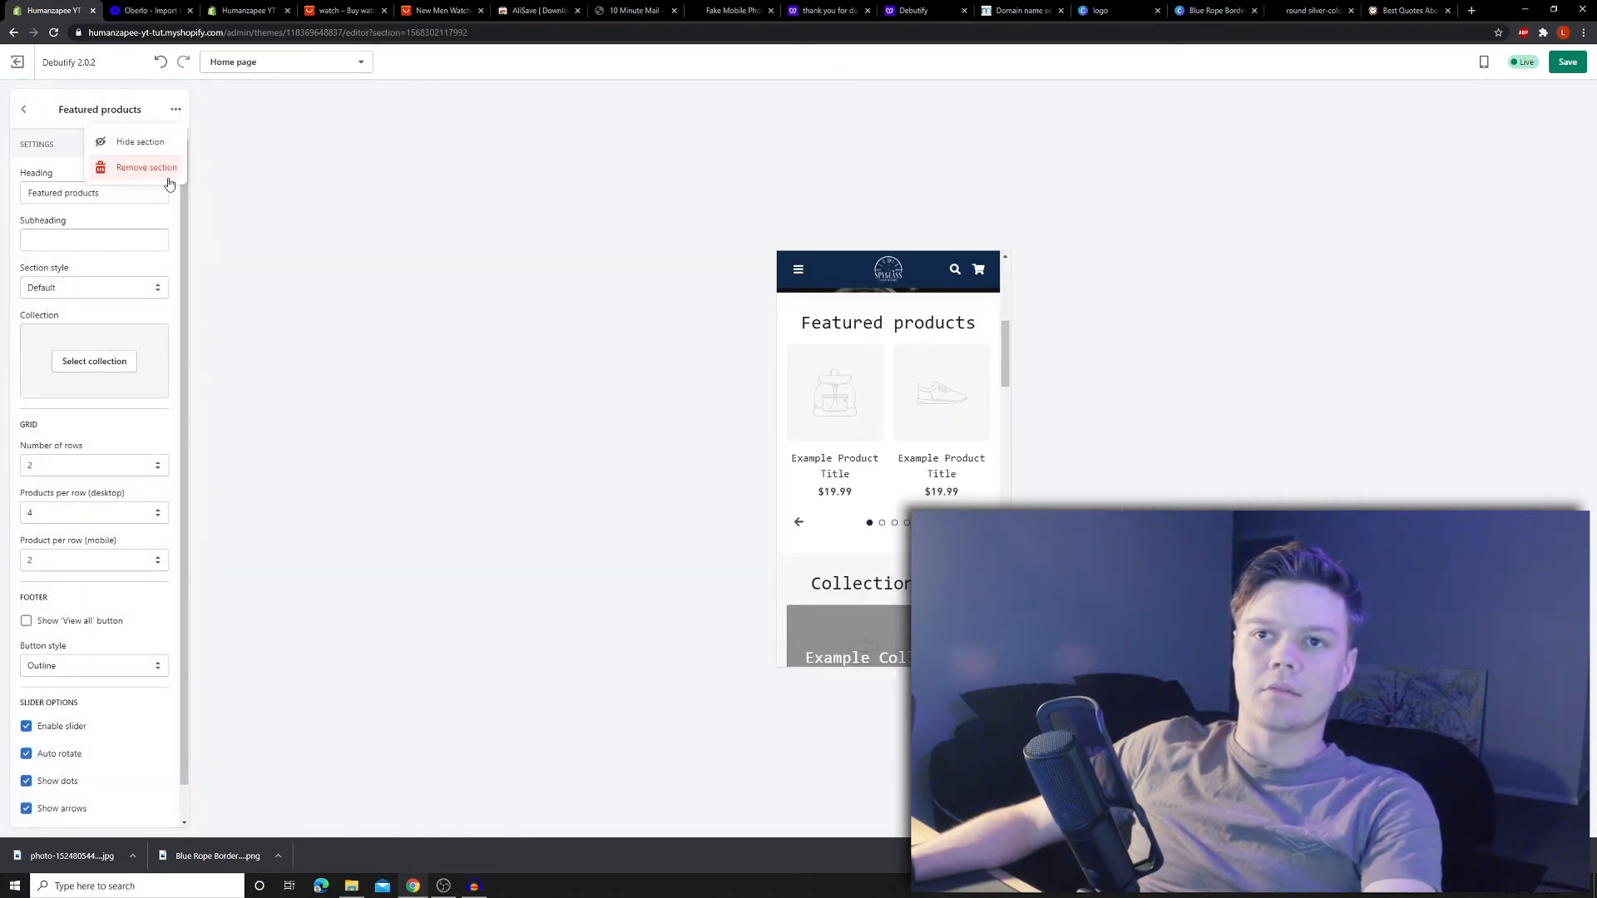
pyautogui.click(151, 173)
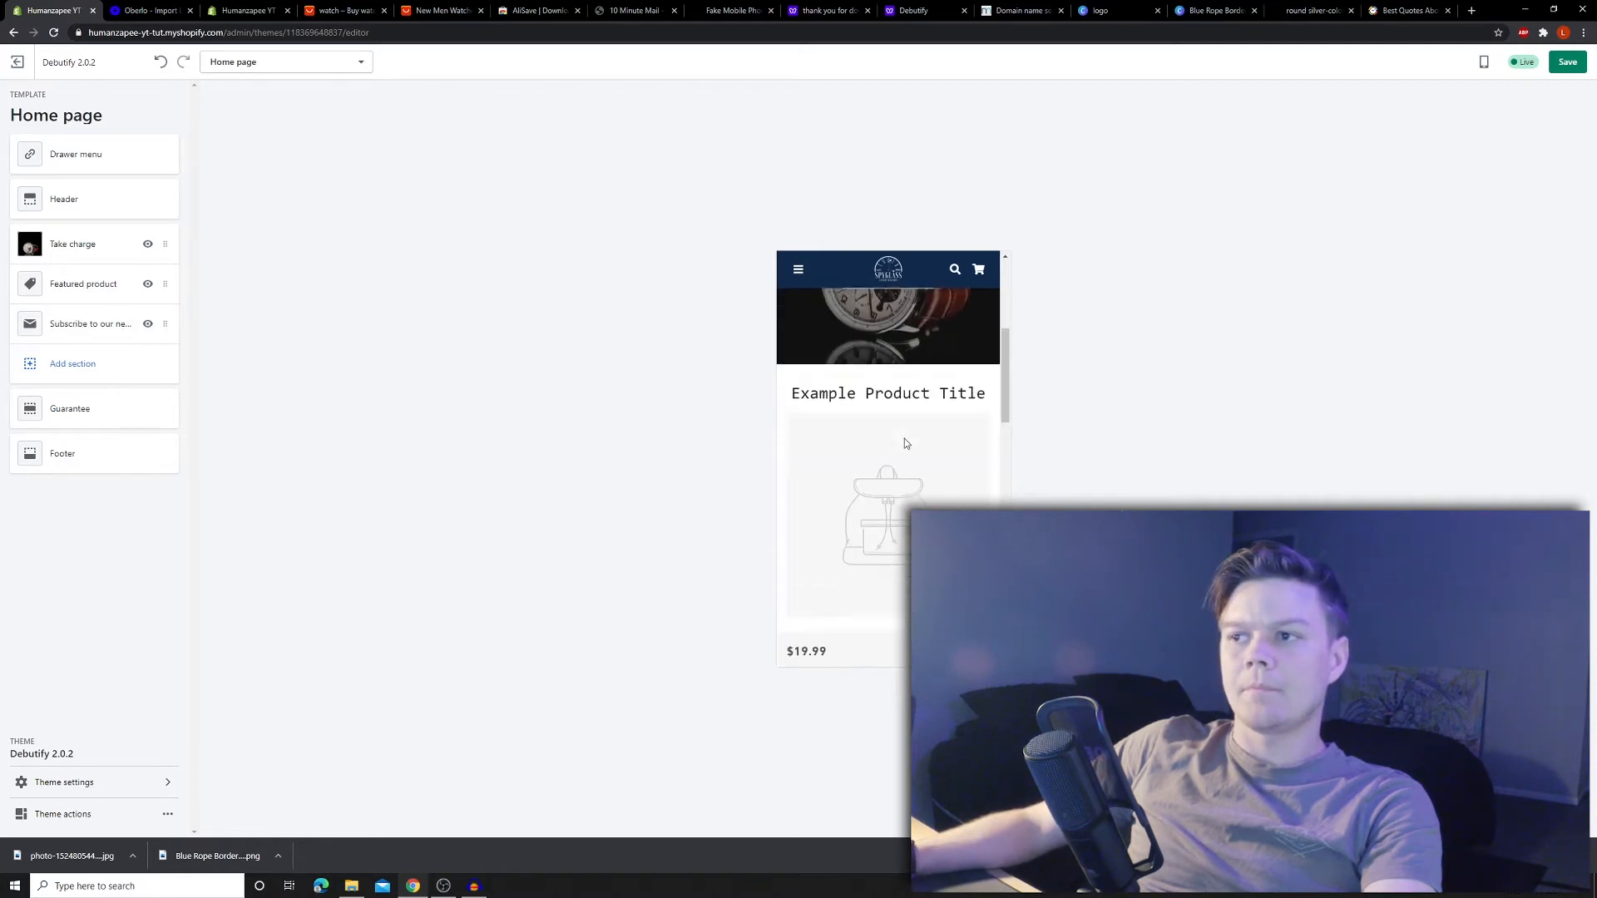
pyautogui.click(113, 285)
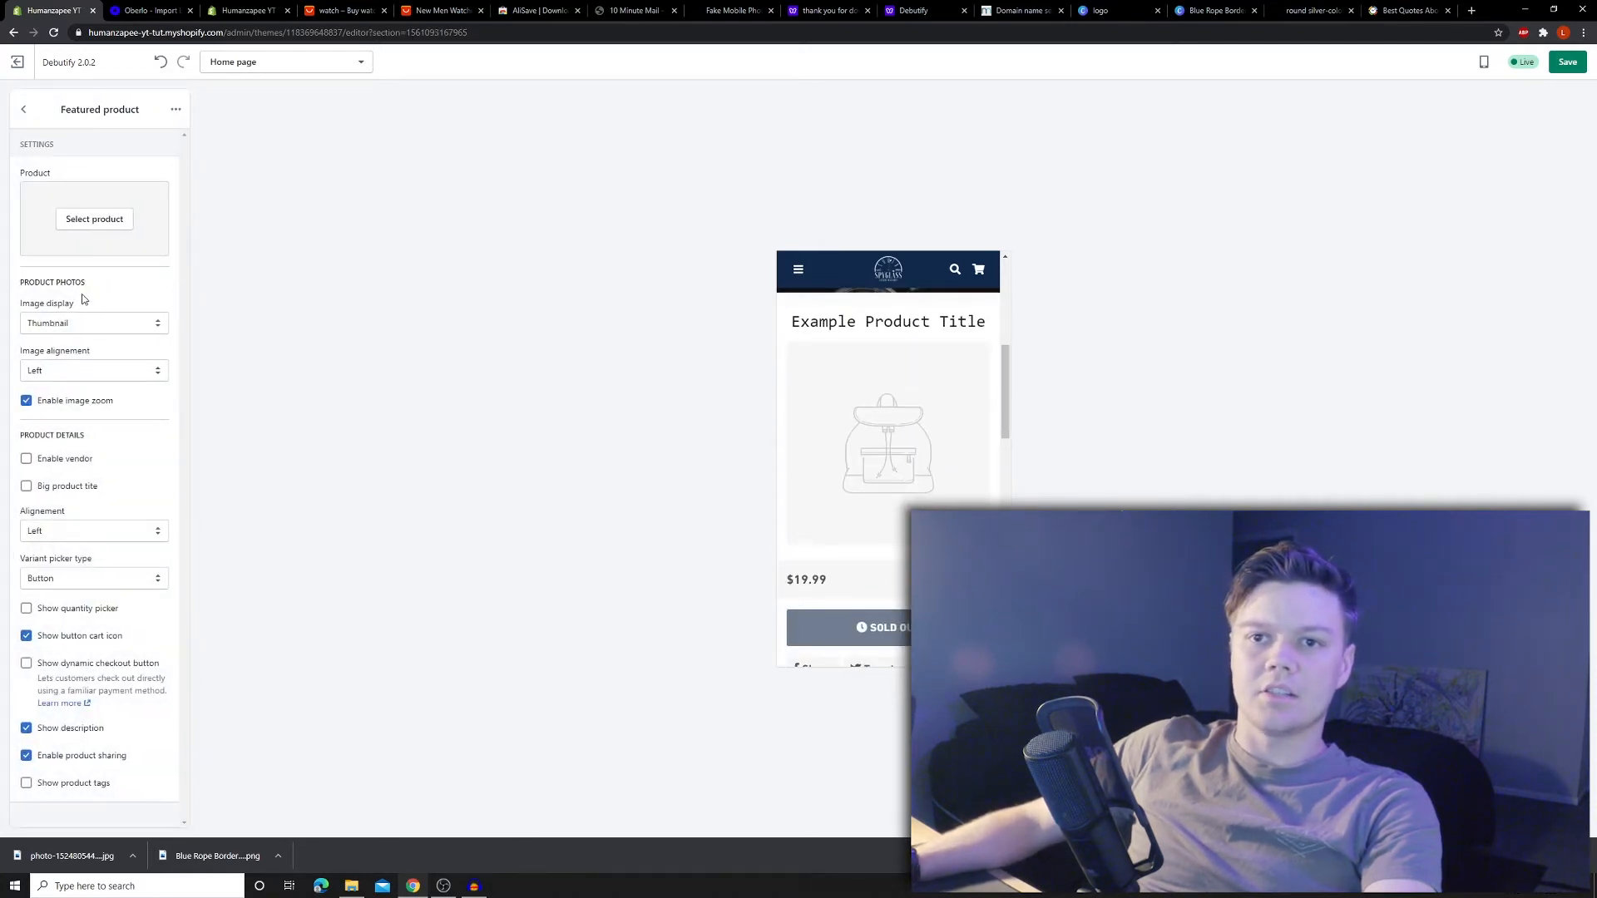
pyautogui.click(85, 223)
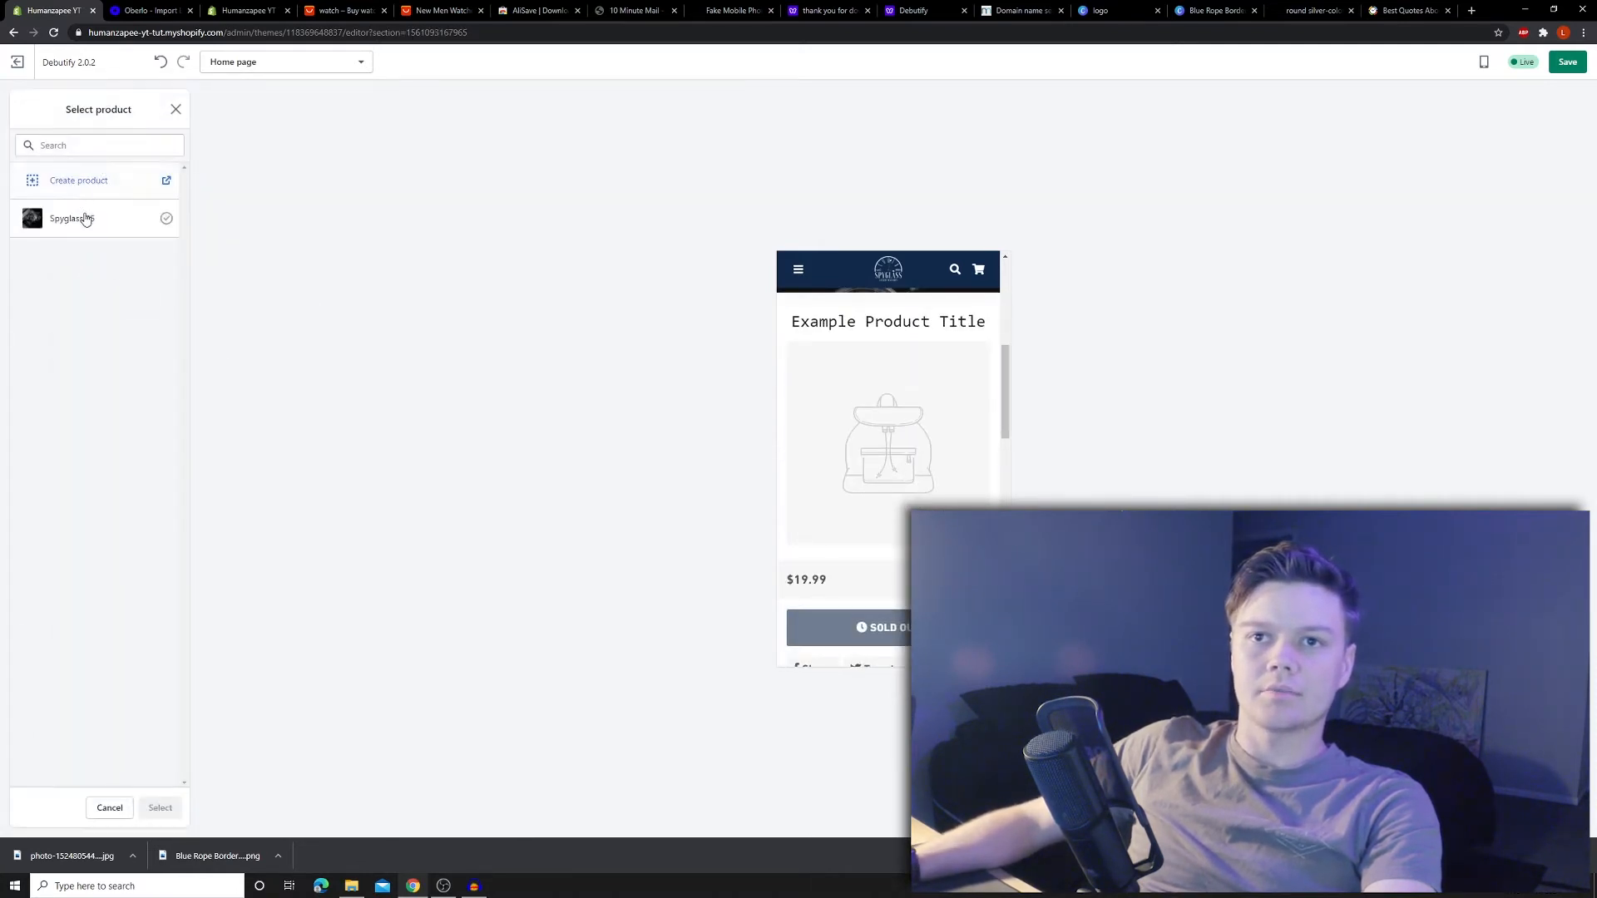
# - Feature Spyglass 65 and download all watch photos from the AliExpress product page
pyautogui.click(86, 219)
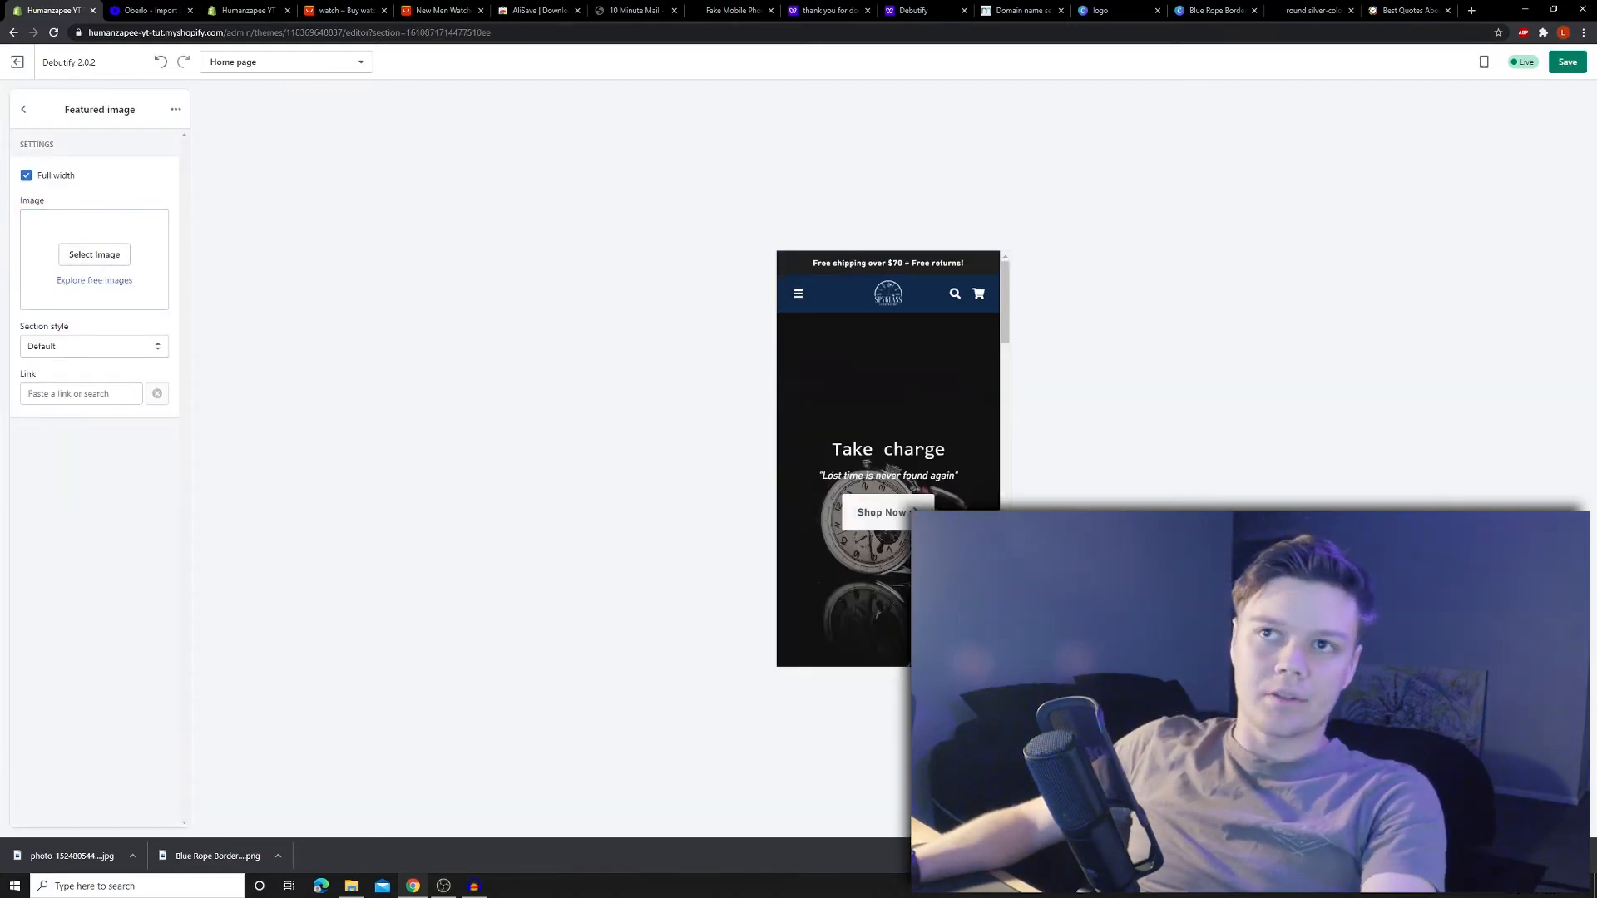
pyautogui.click(327, 10)
pyautogui.click(435, 10)
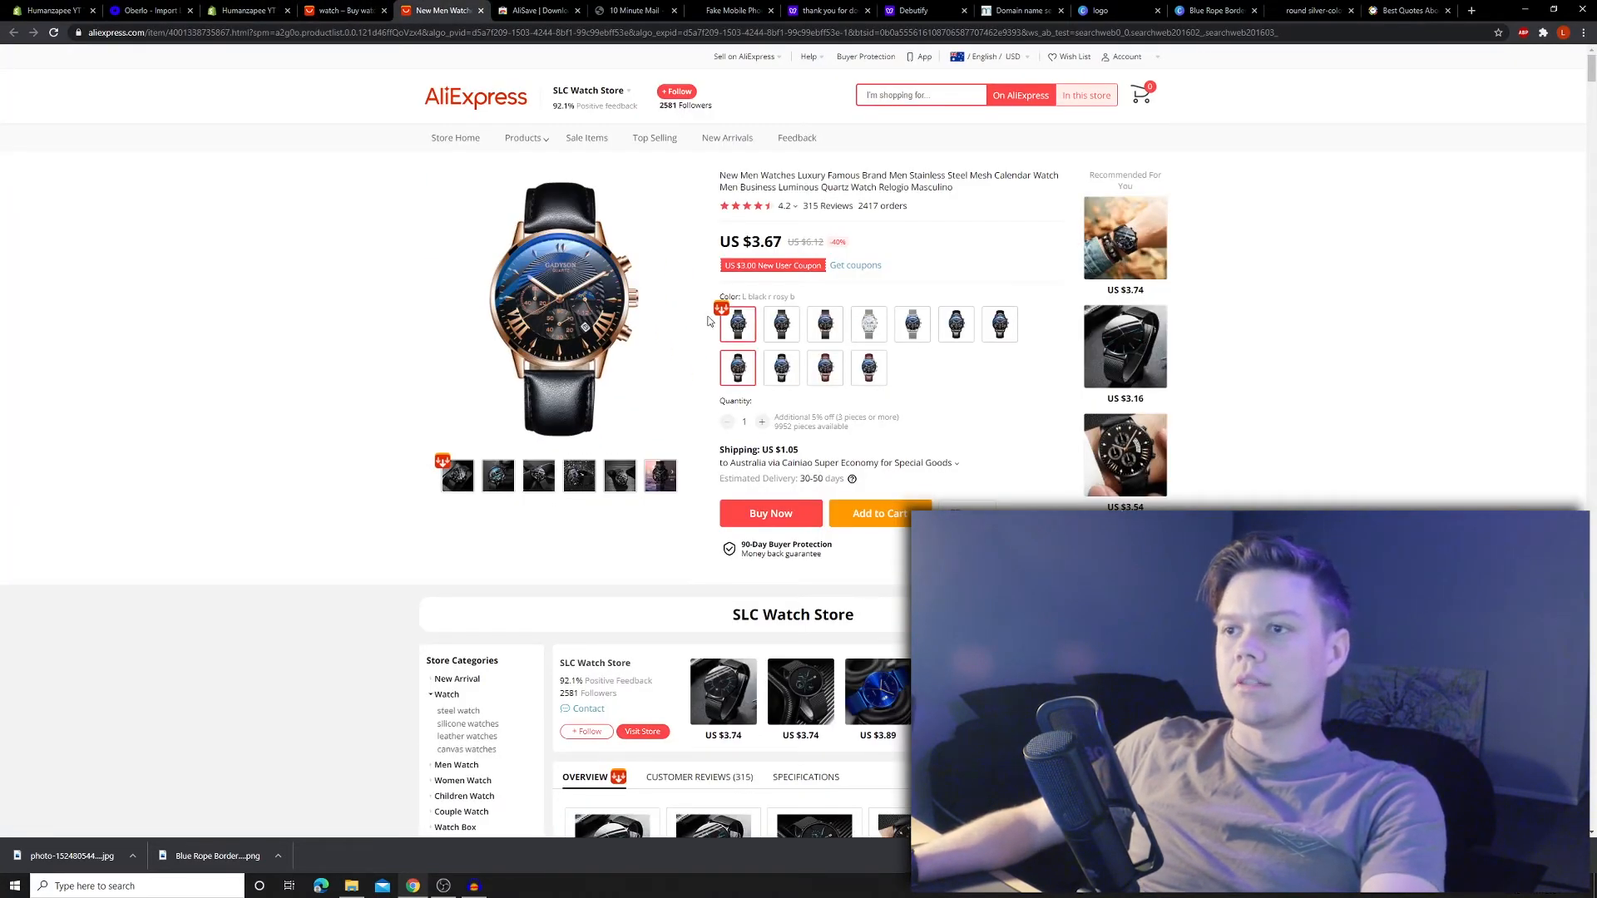
pyautogui.click(442, 461)
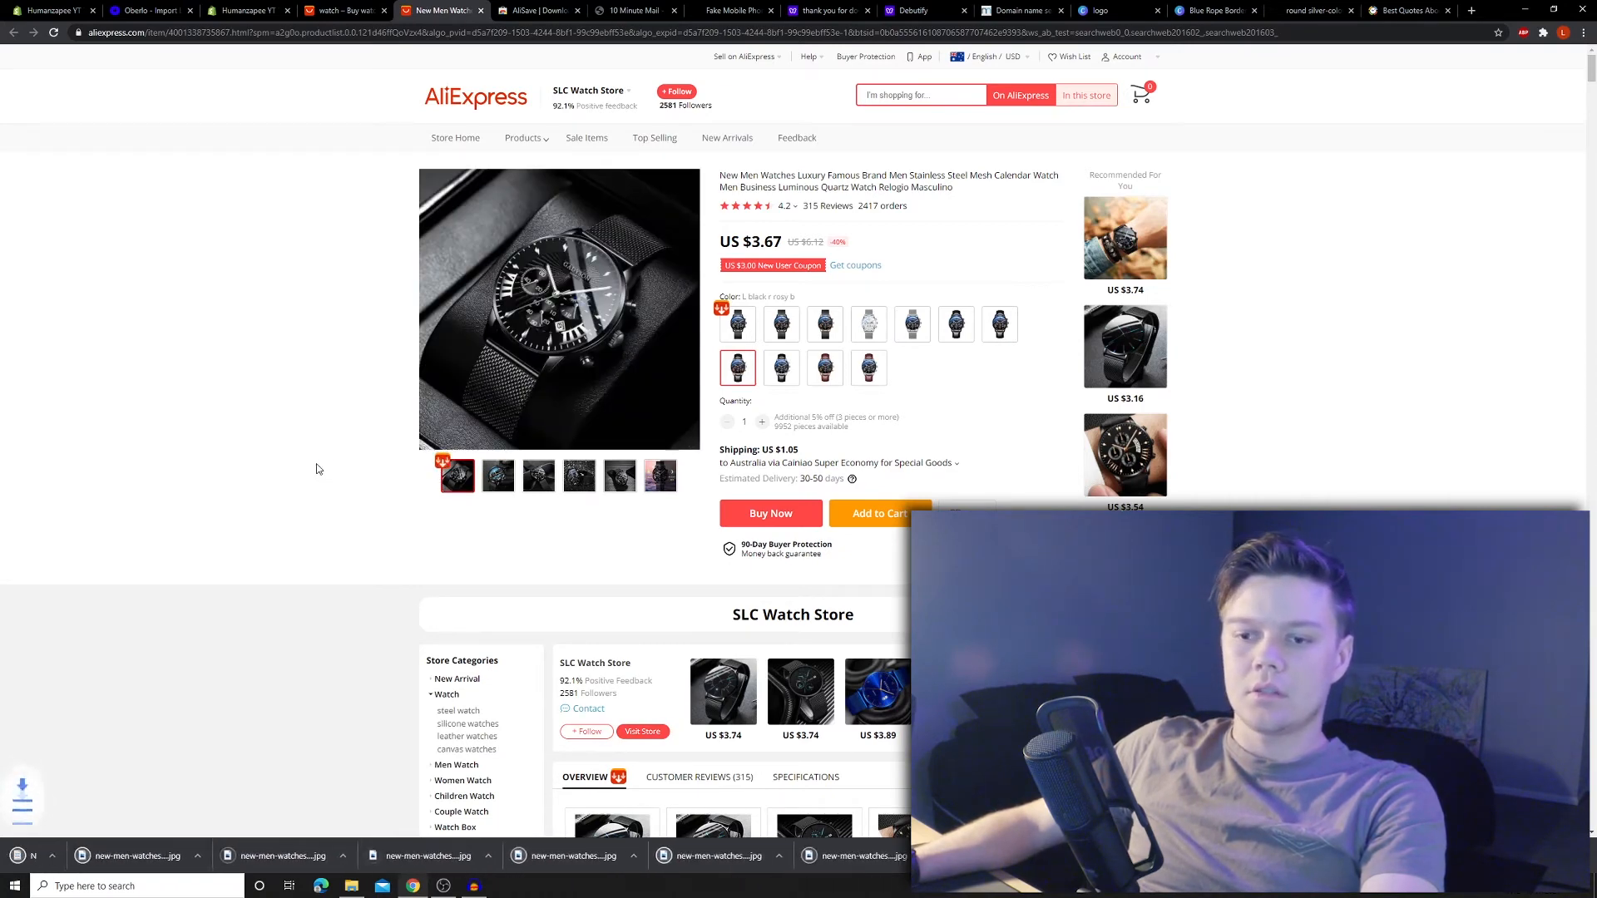
pyautogui.hotkey('ctrl', '1')
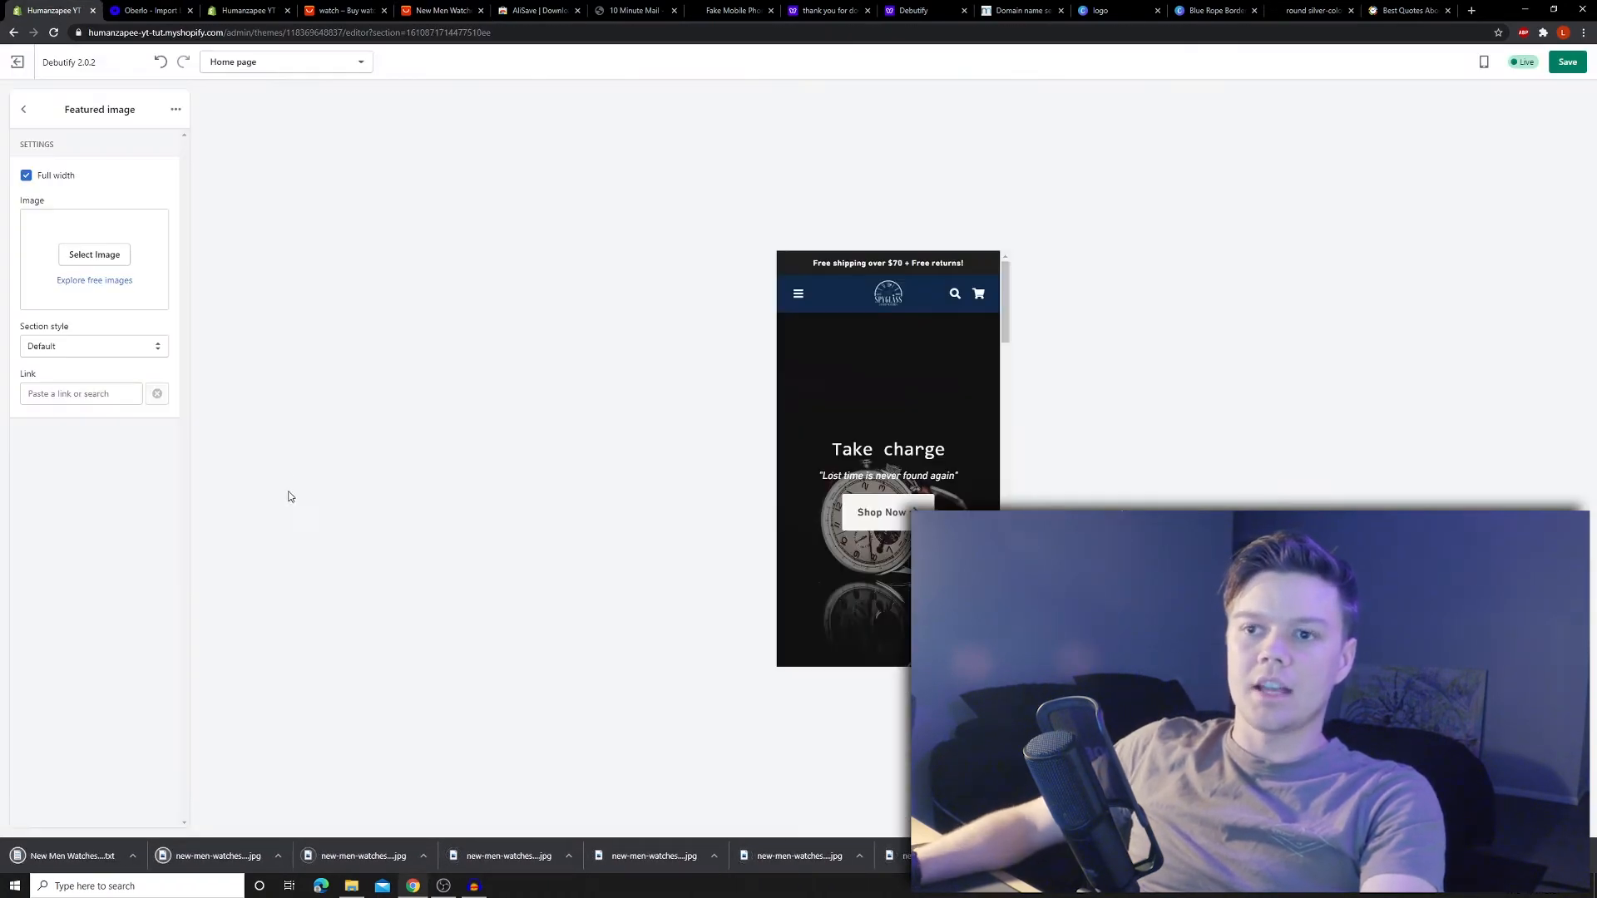
# - Upload a downloaded watch JPG as the featured image, then swap in the black mesh-strap photo
pyautogui.moveTo(218, 856); pyautogui.dragTo(95, 258)
pyautogui.scroll(-3, 904, 411)
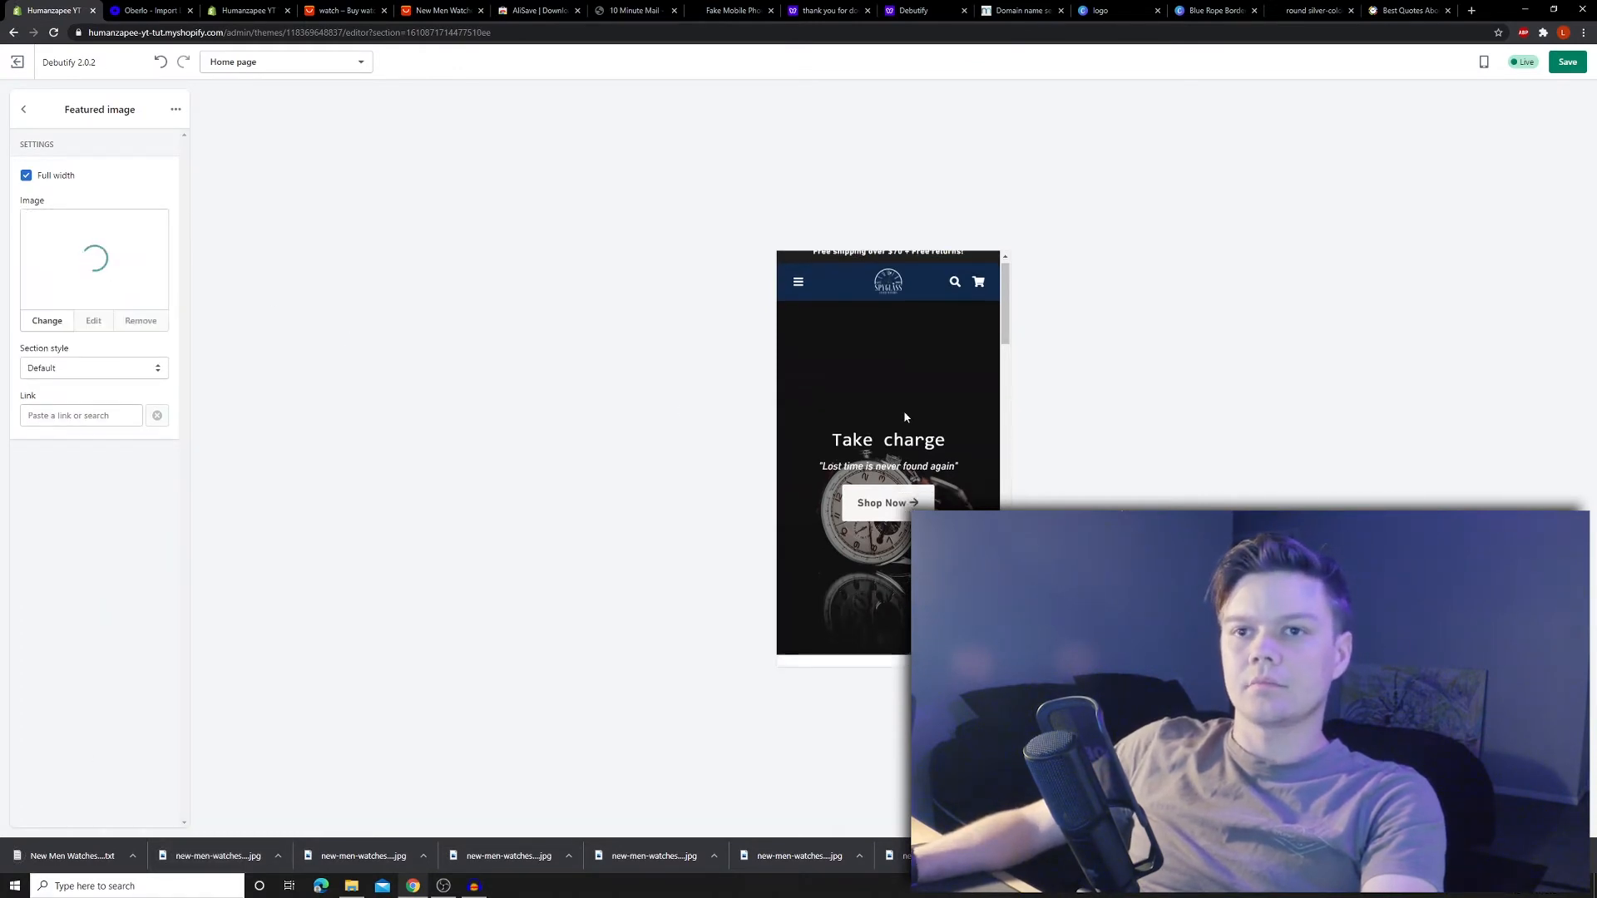
pyautogui.scroll(-1, 906, 416)
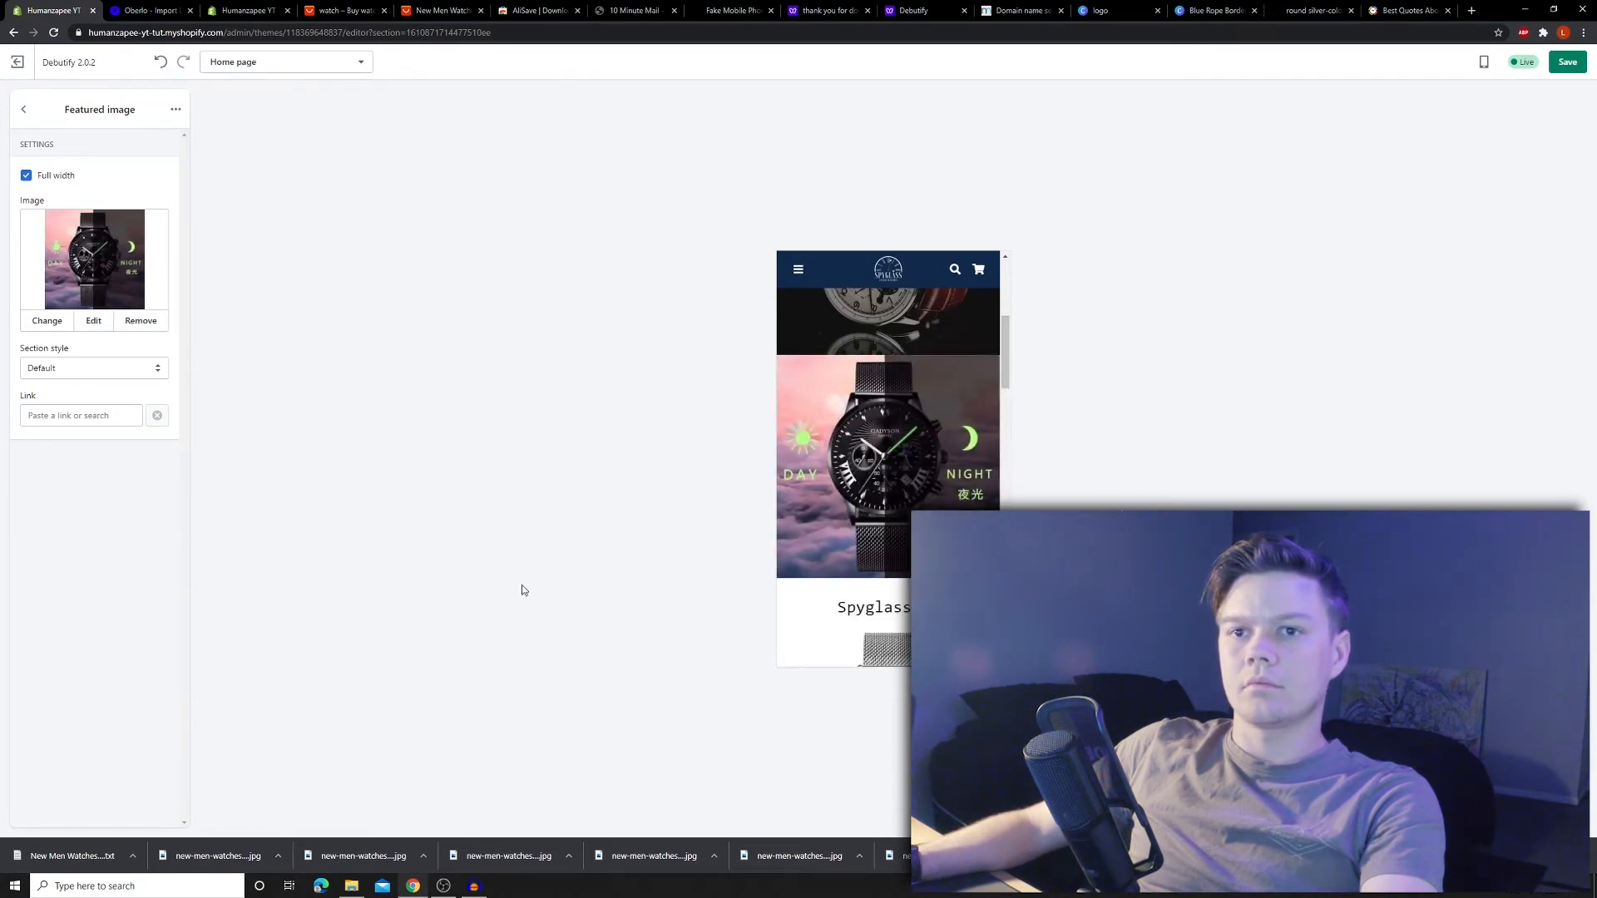
pyautogui.moveTo(654, 856); pyautogui.dragTo(91, 259)
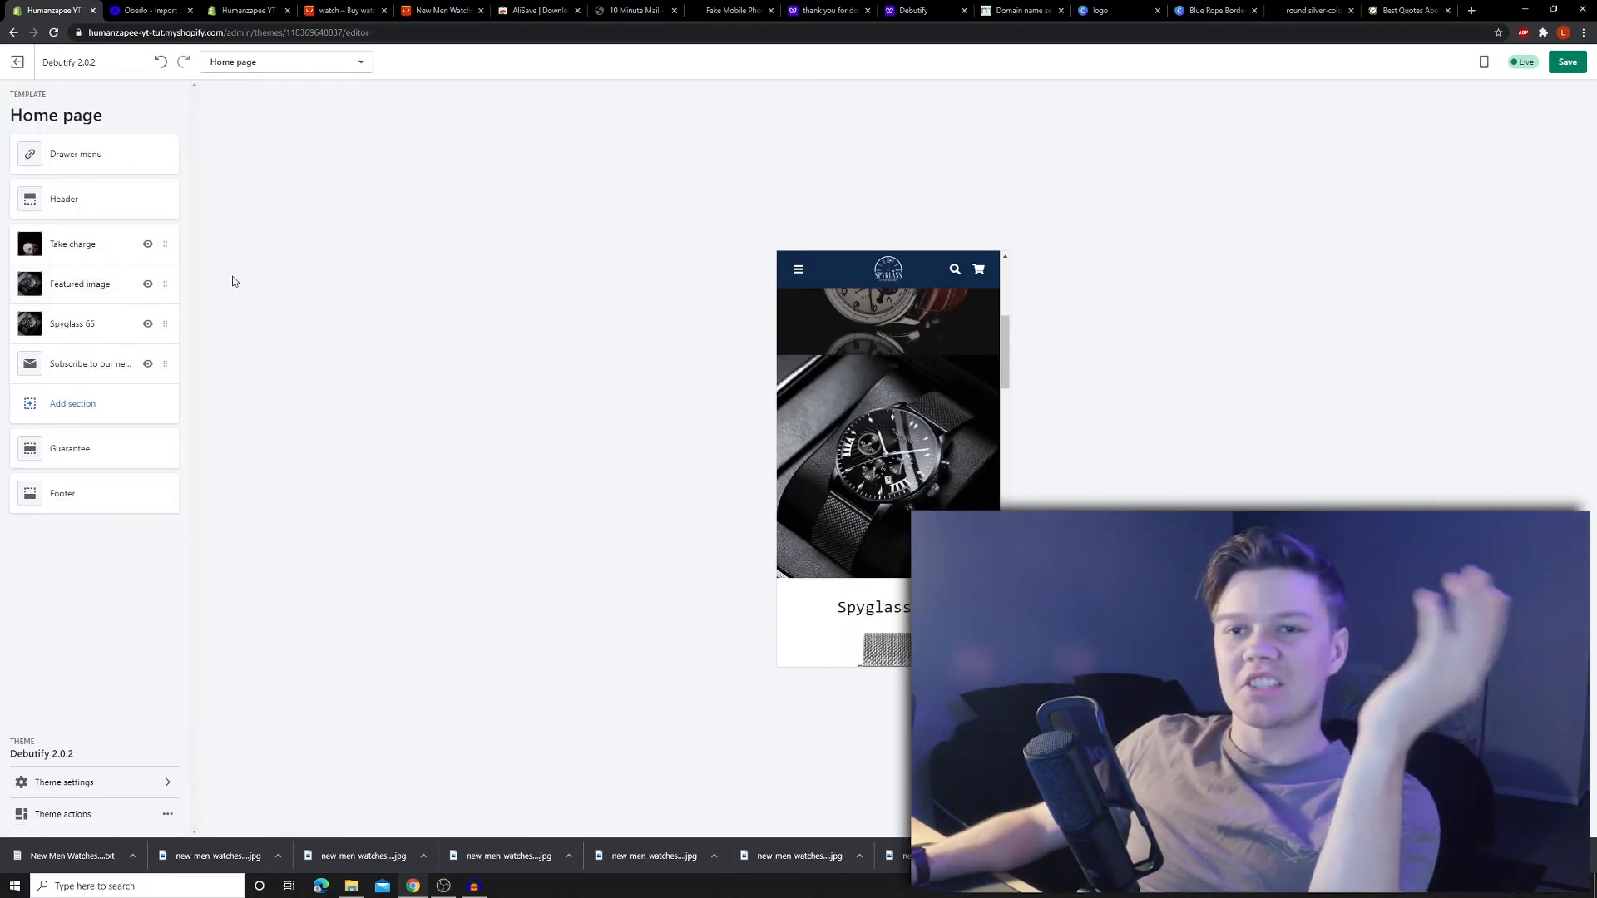
# - Remove the Featured image section from the home page
pyautogui.click(169, 284)
pyautogui.click(177, 110)
pyautogui.click(168, 173)
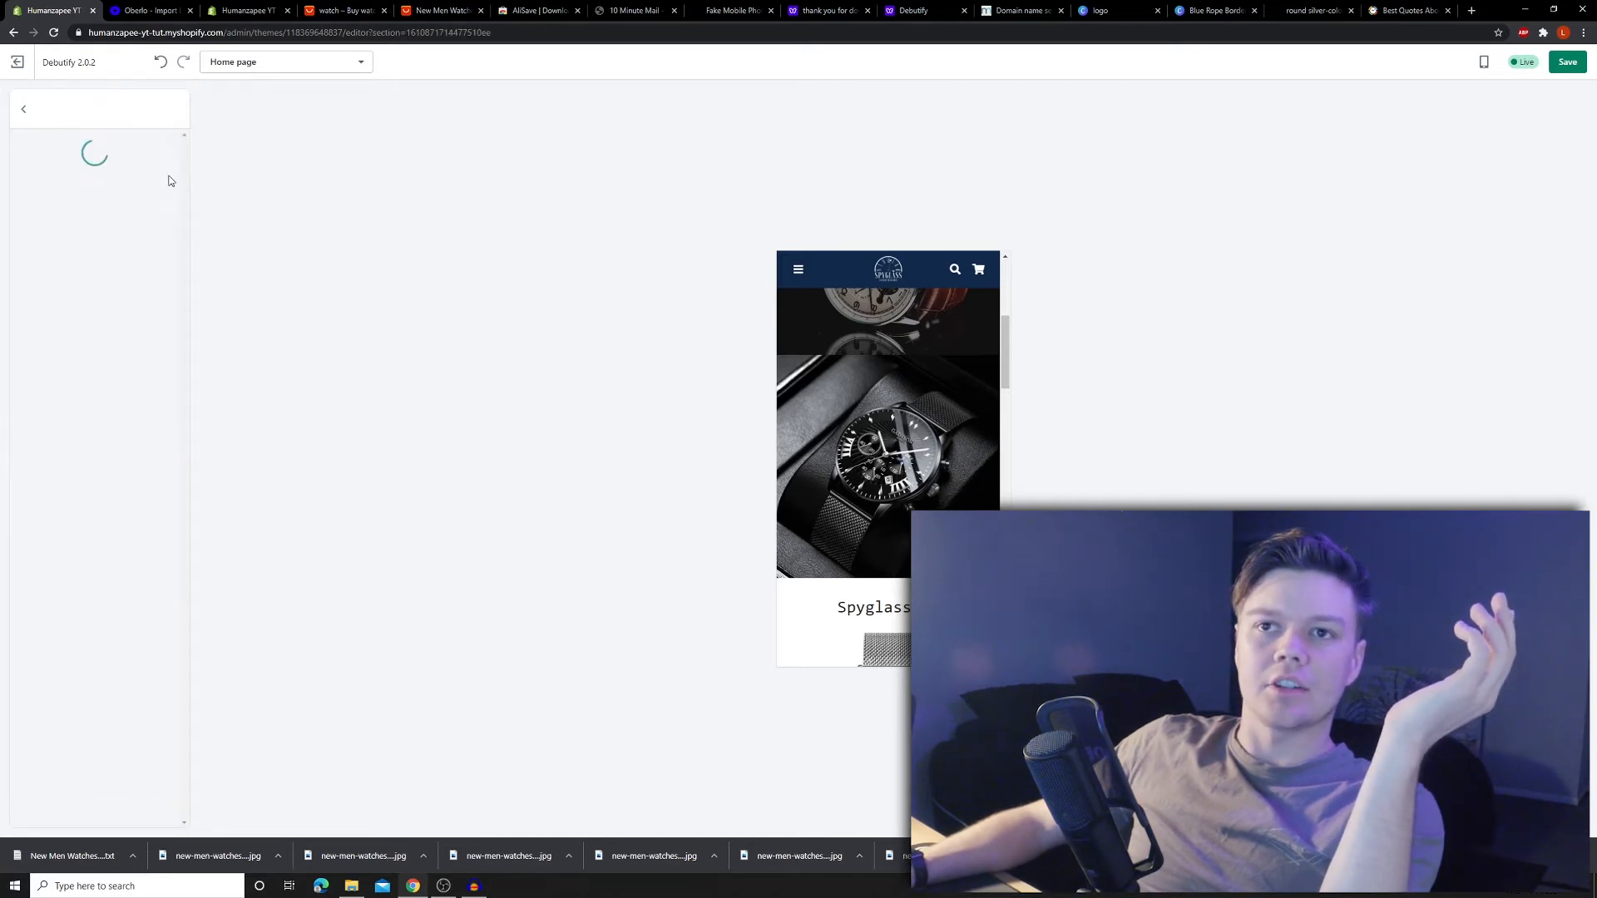
# - Add an Image with text section to the home page
pyautogui.click(71, 363)
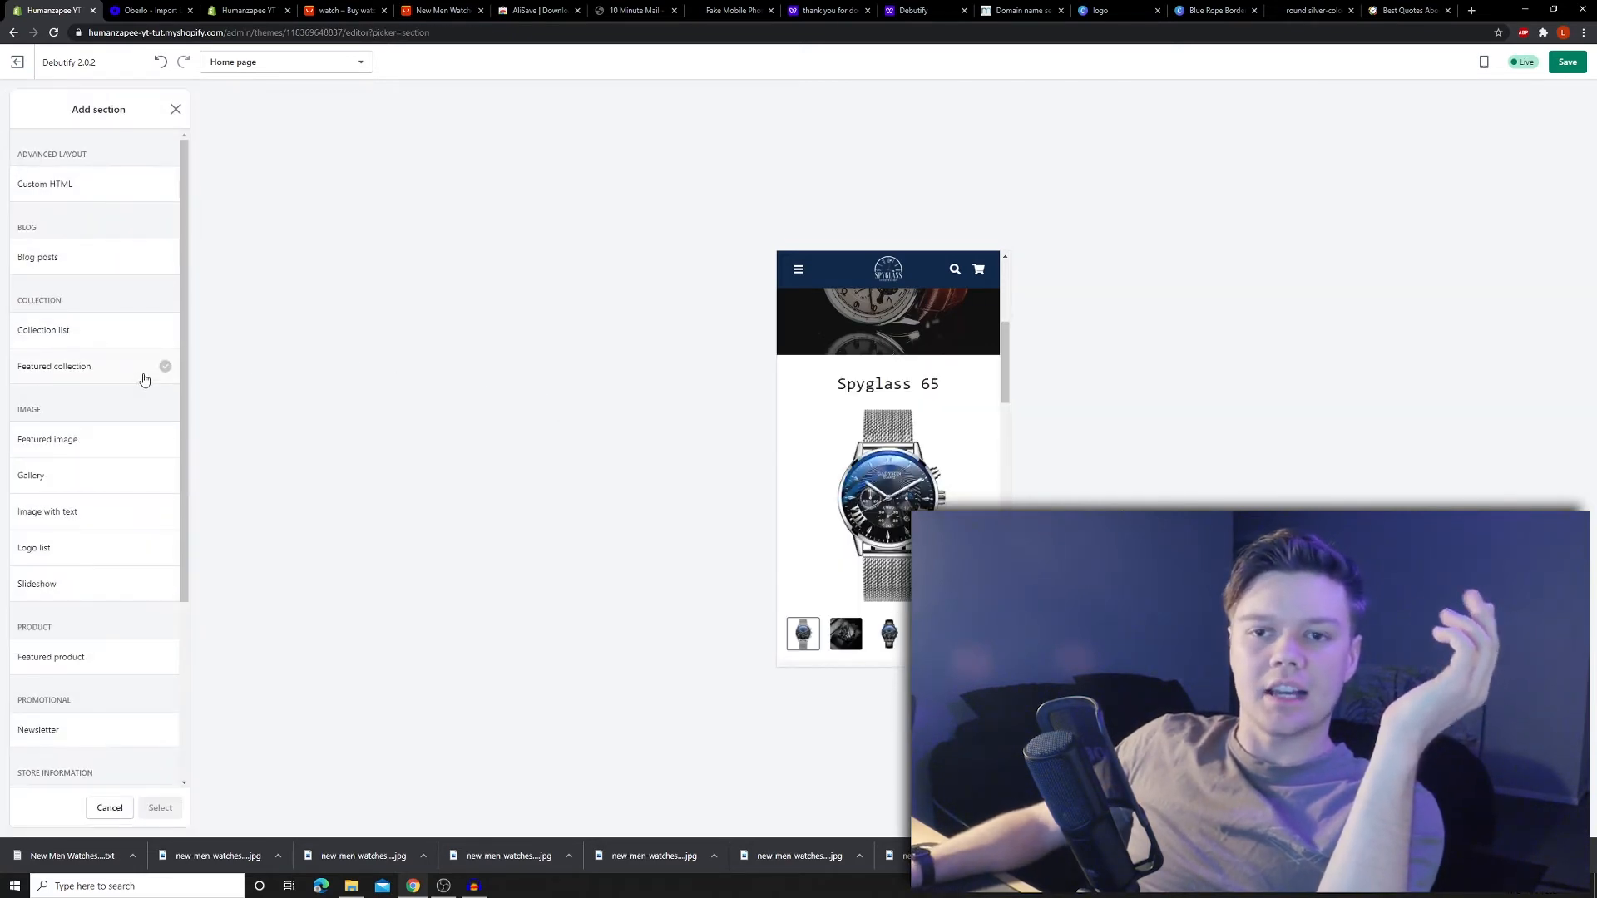
pyautogui.click(83, 512)
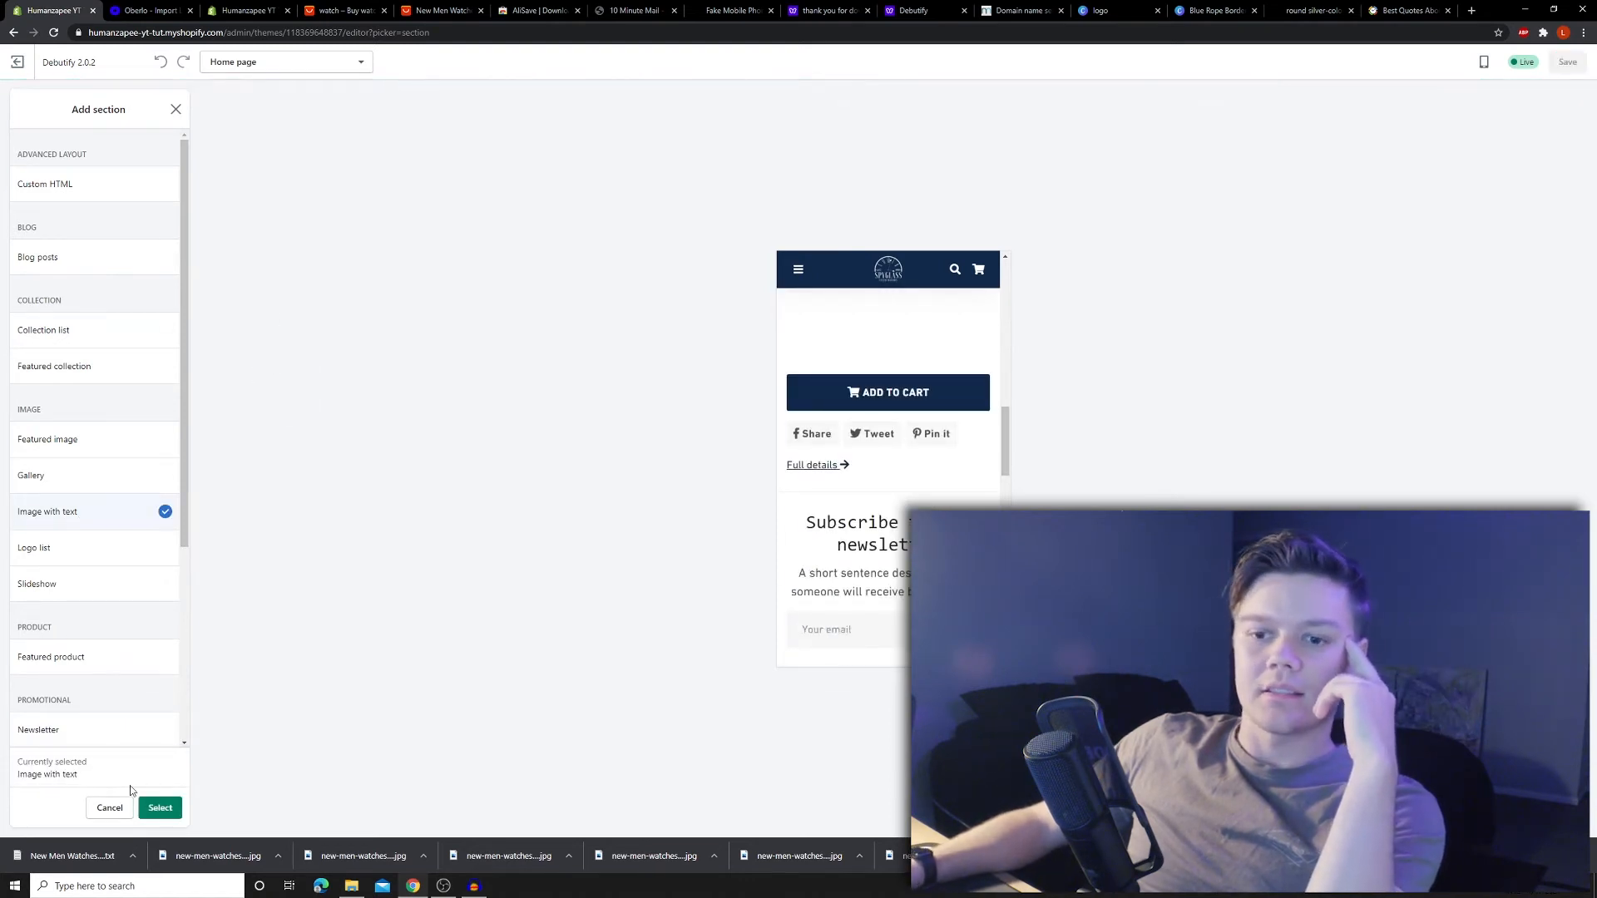
pyautogui.click(161, 809)
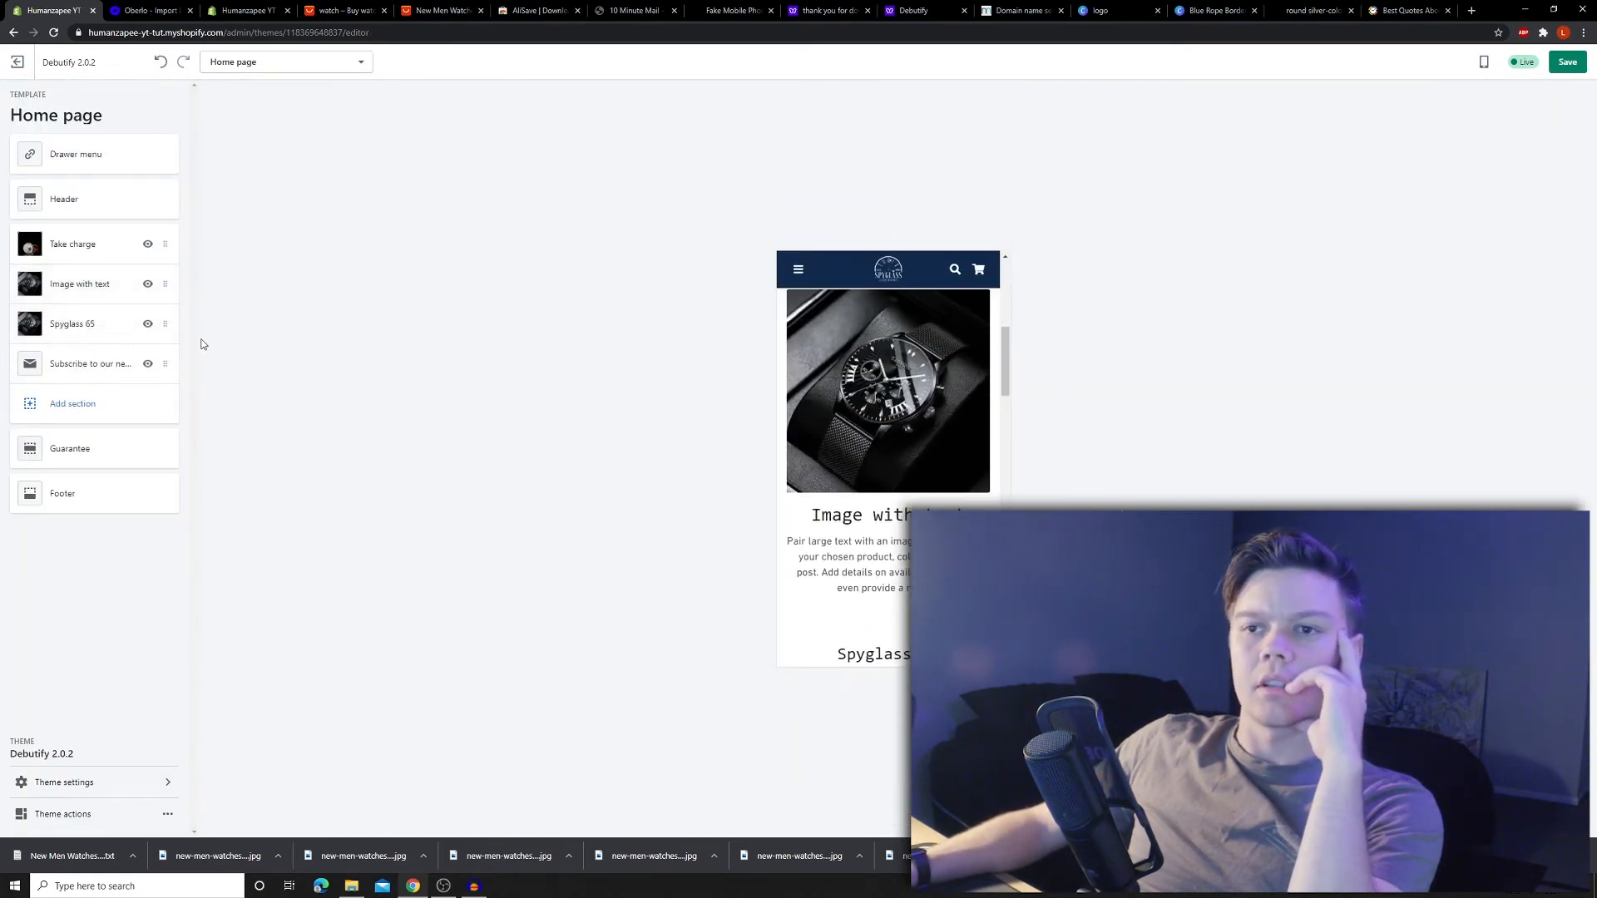
pyautogui.scroll(3, 903, 499)
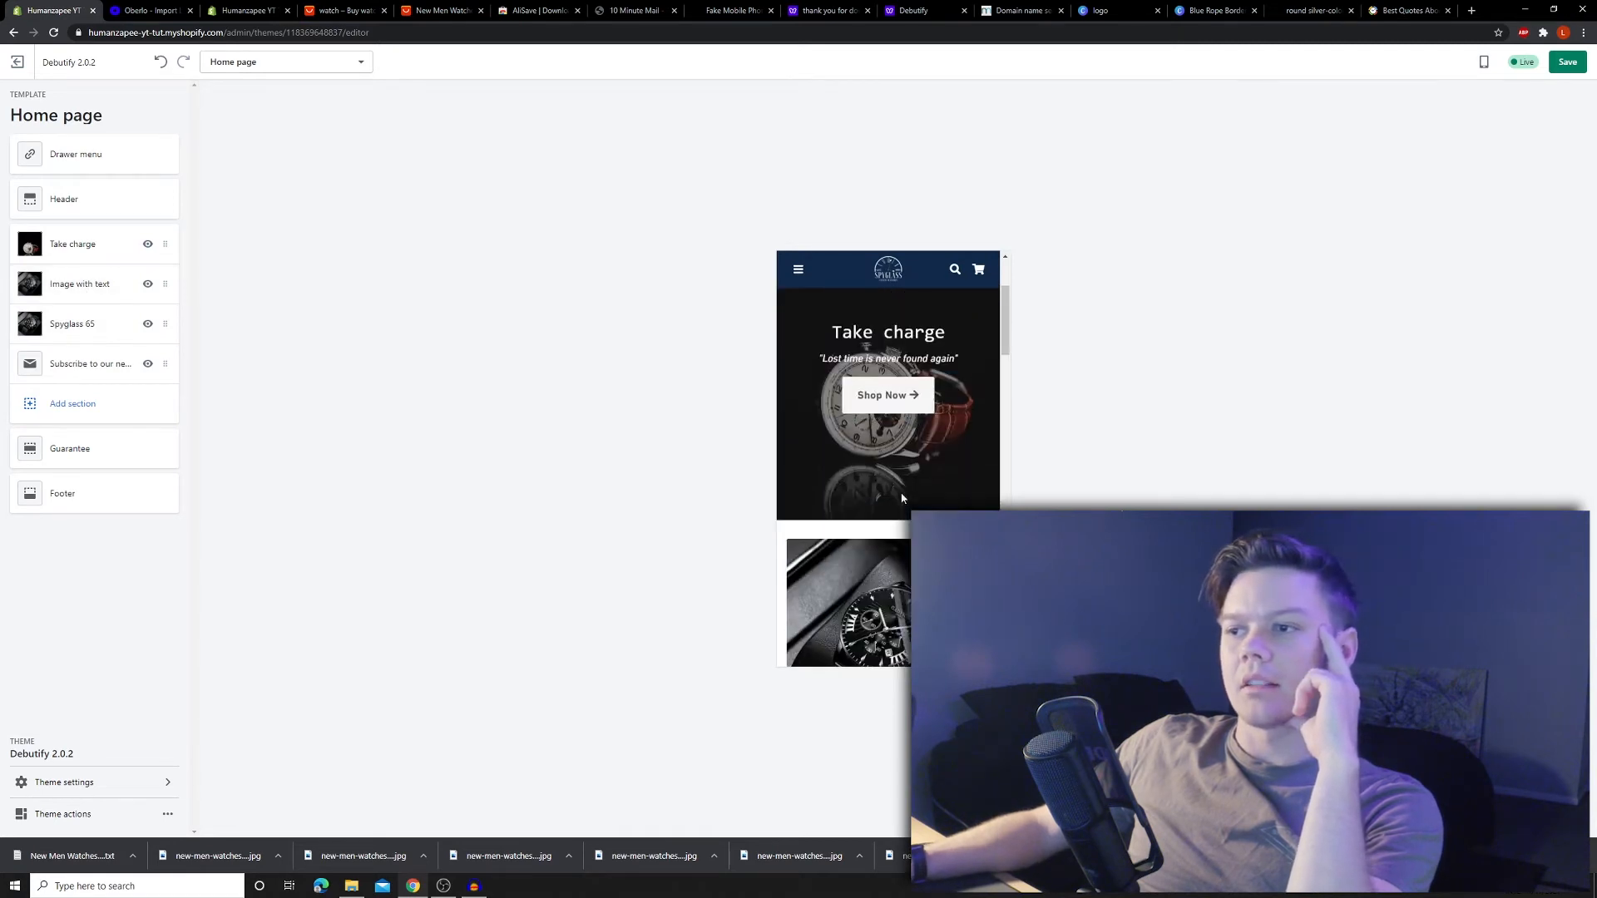
pyautogui.scroll(-5, 904, 499)
pyautogui.scroll(5, 904, 498)
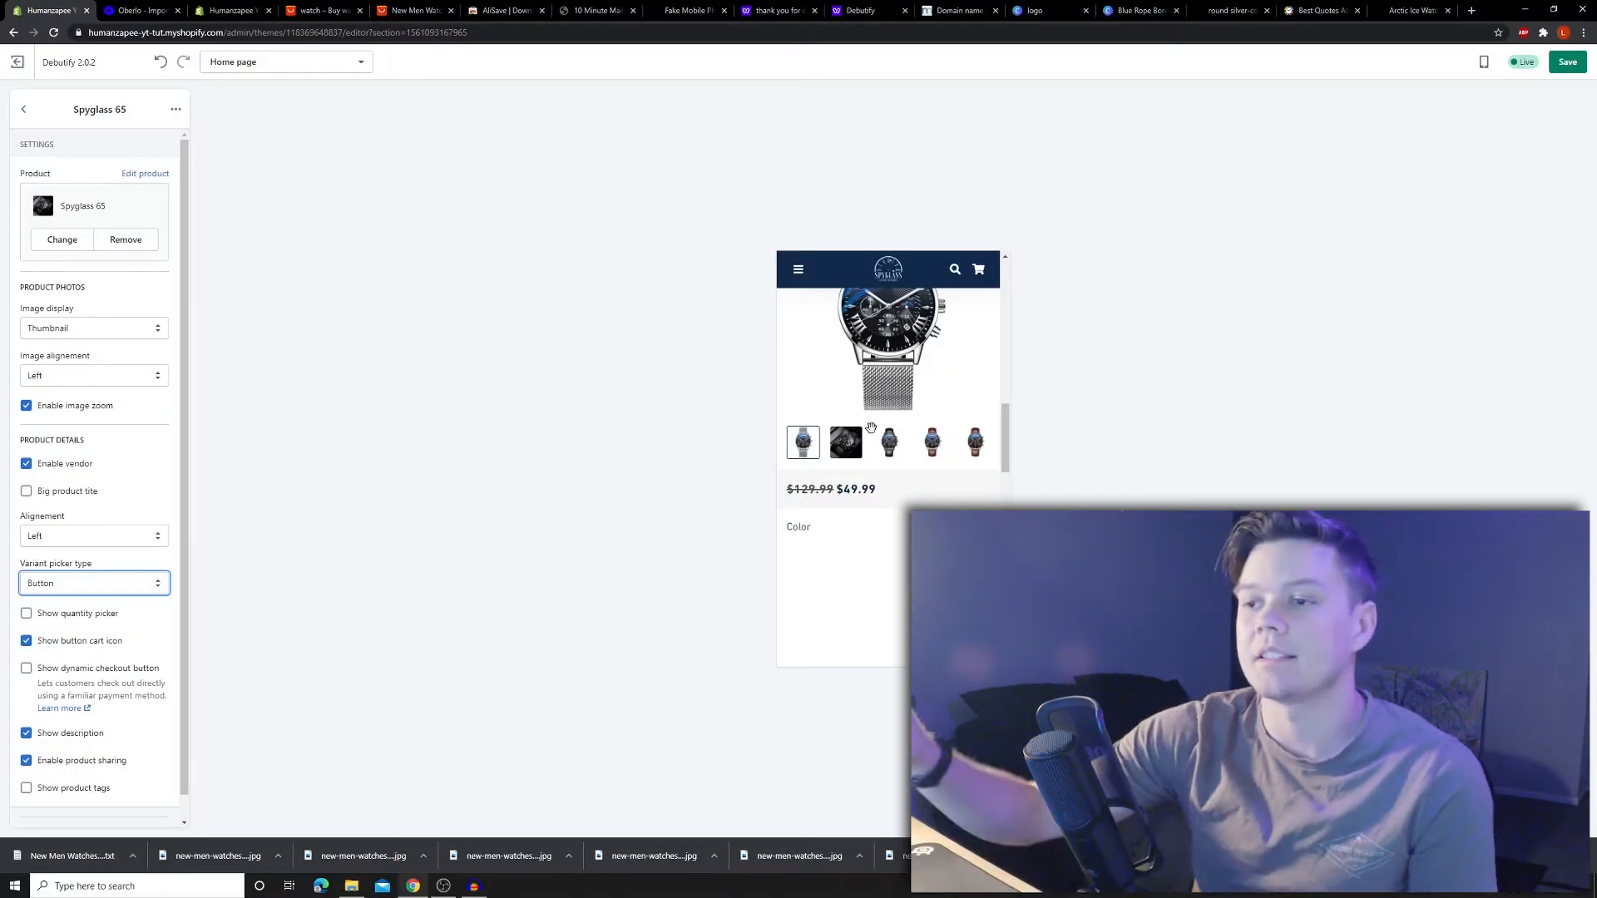
# - Change the Spyglass 65 variant picker type from Button to Dropdown
pyautogui.scroll(-2, 937, 457)
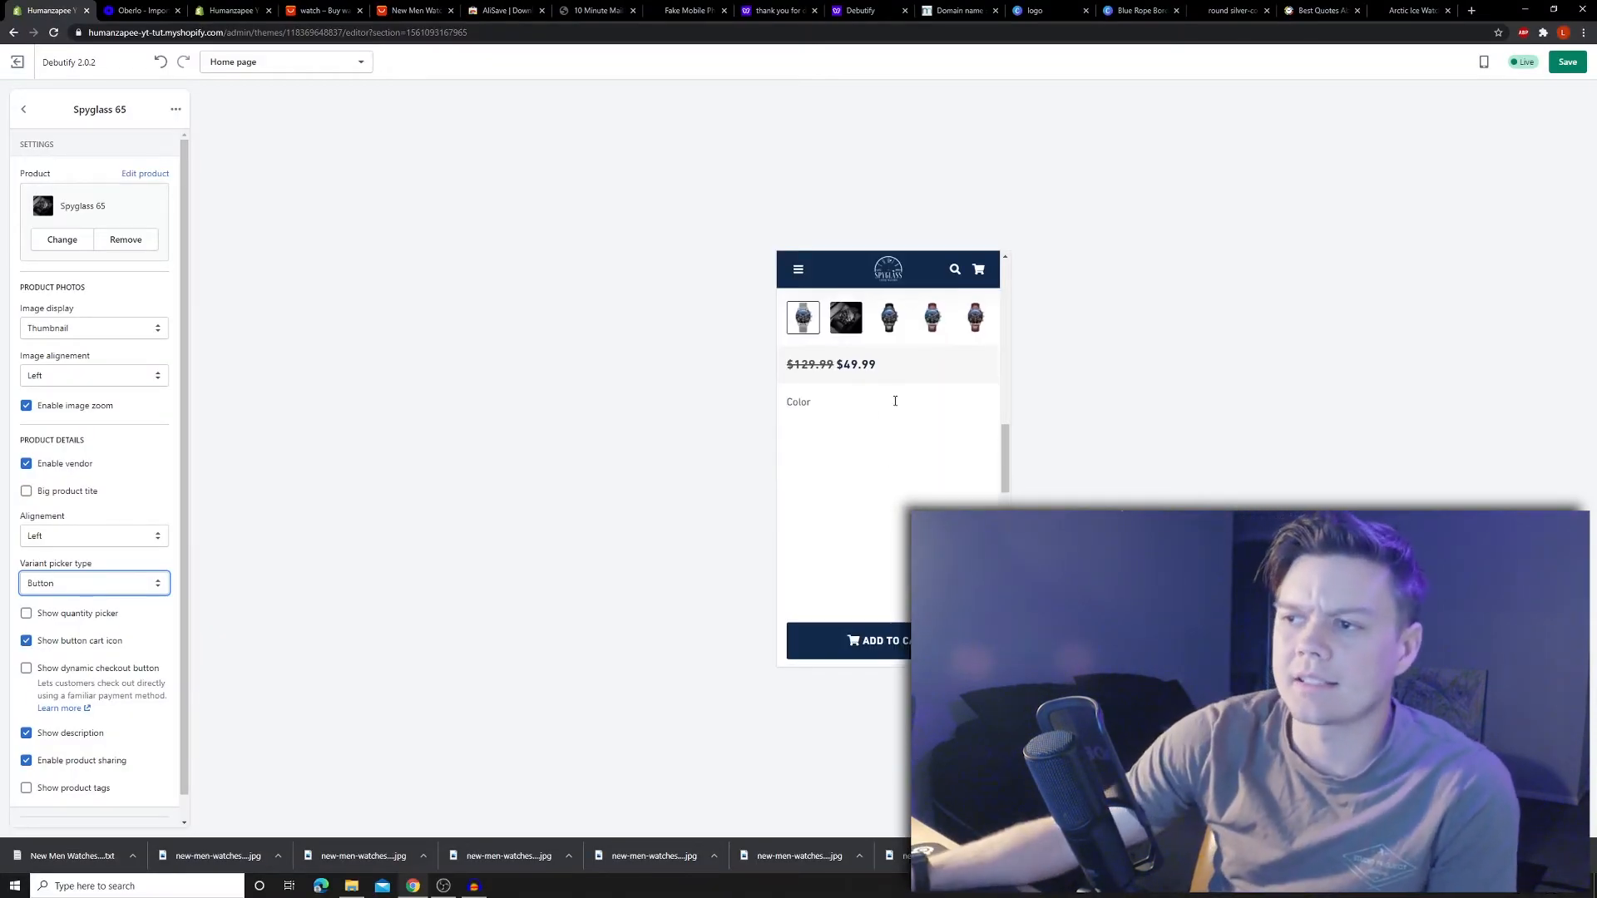
pyautogui.scroll(-1, 905, 482)
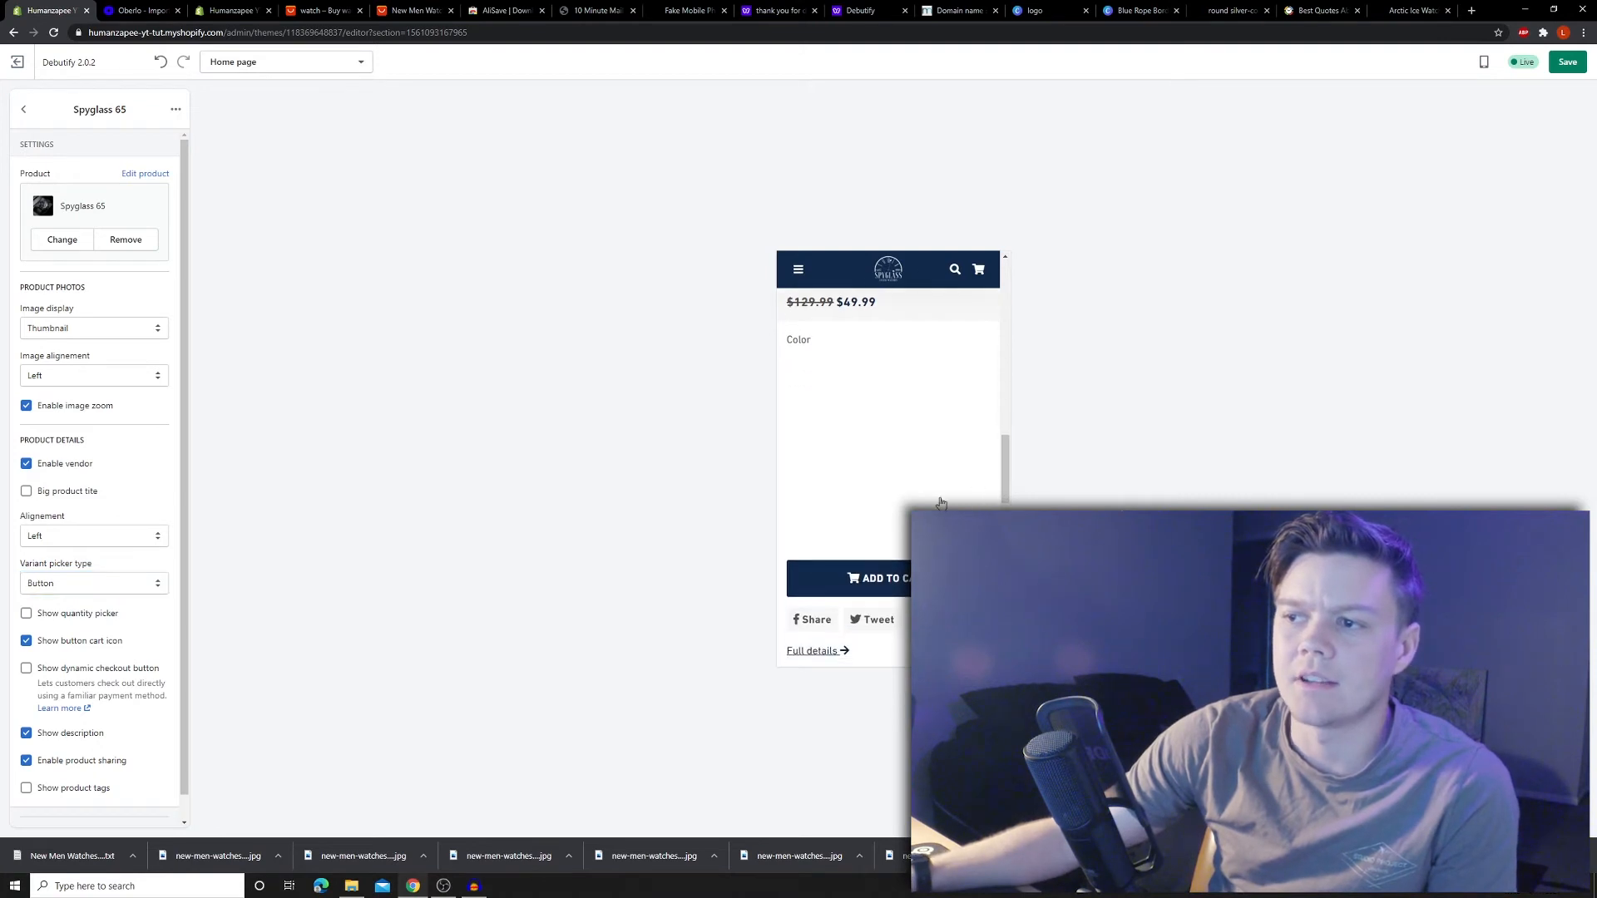
pyautogui.click(78, 585)
pyautogui.click(75, 613)
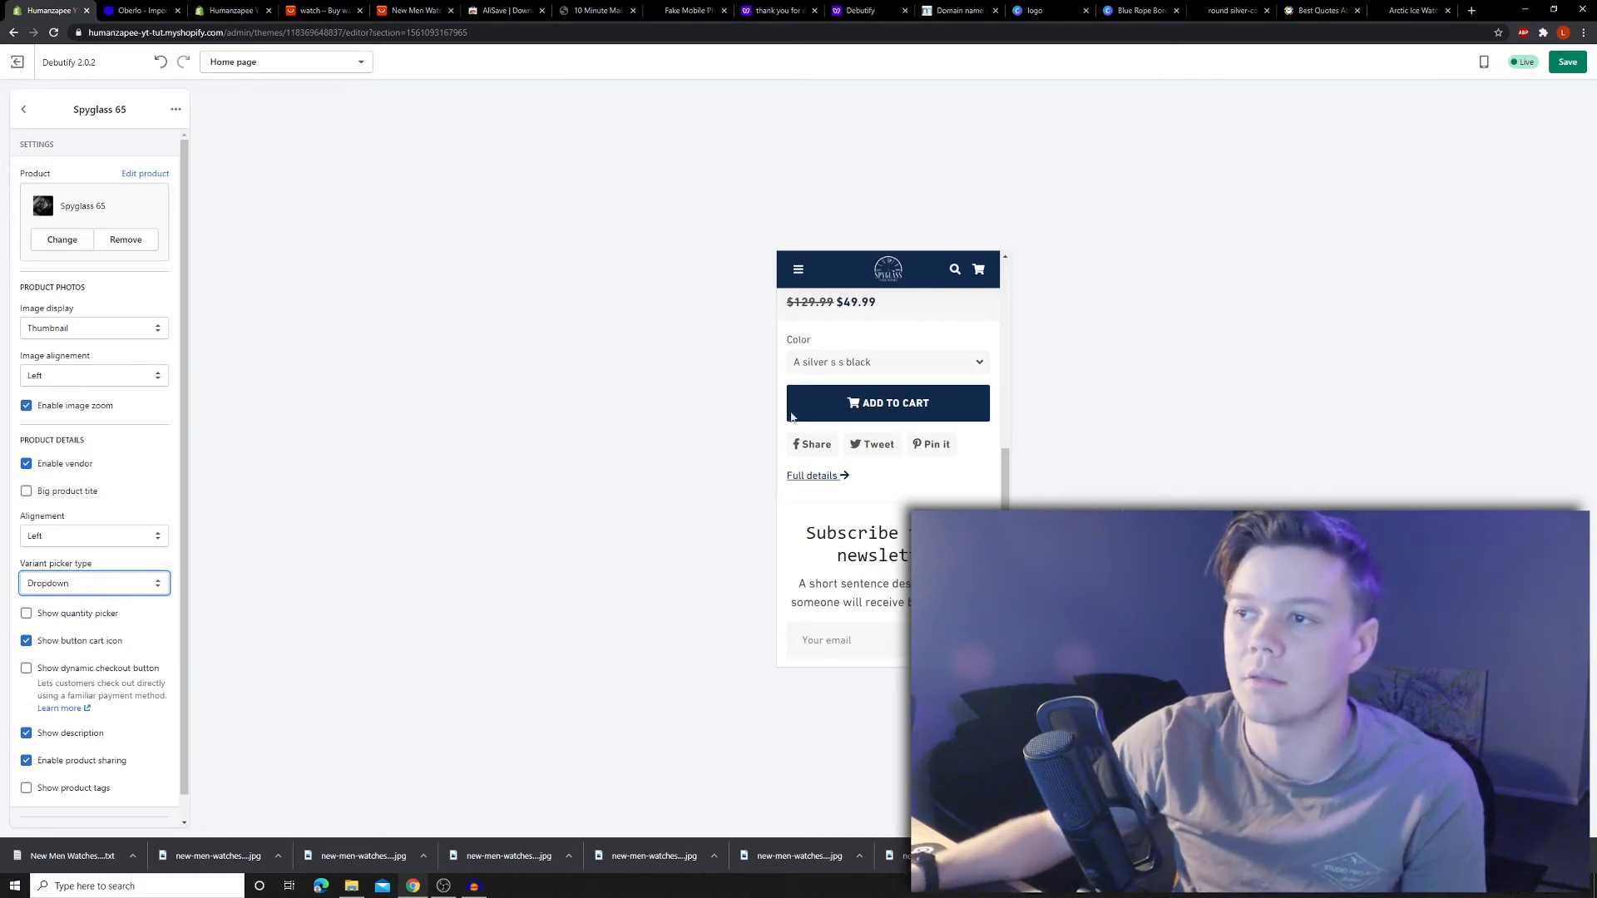
# - Test the Color dropdown in the store preview
pyautogui.click(904, 363)
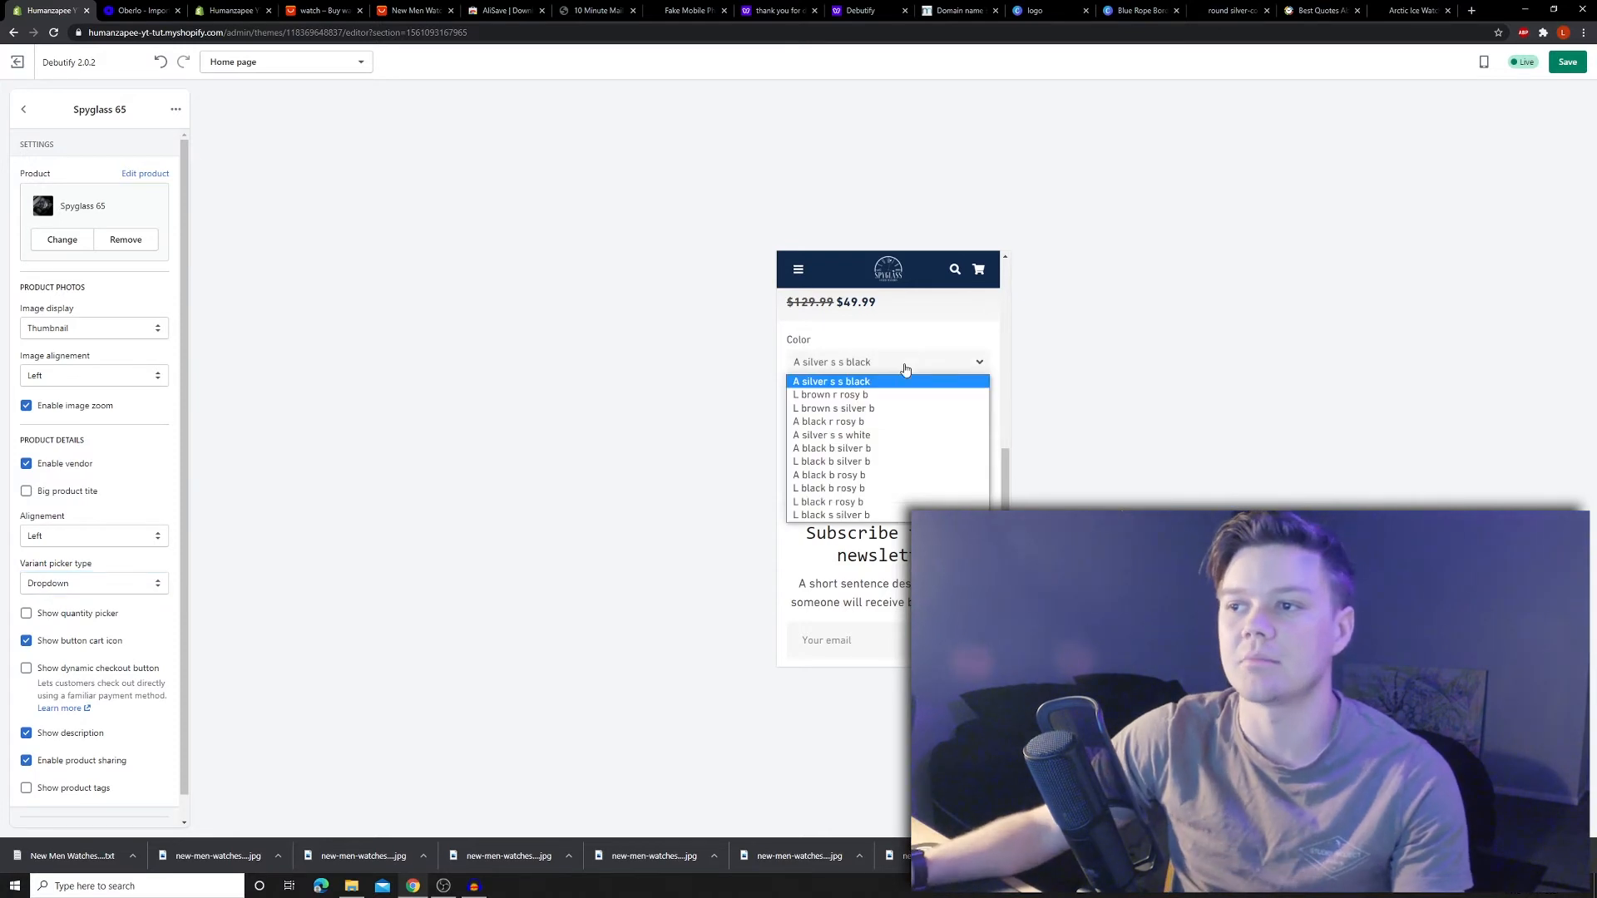
pyautogui.click(847, 381)
pyautogui.scroll(4, 889, 500)
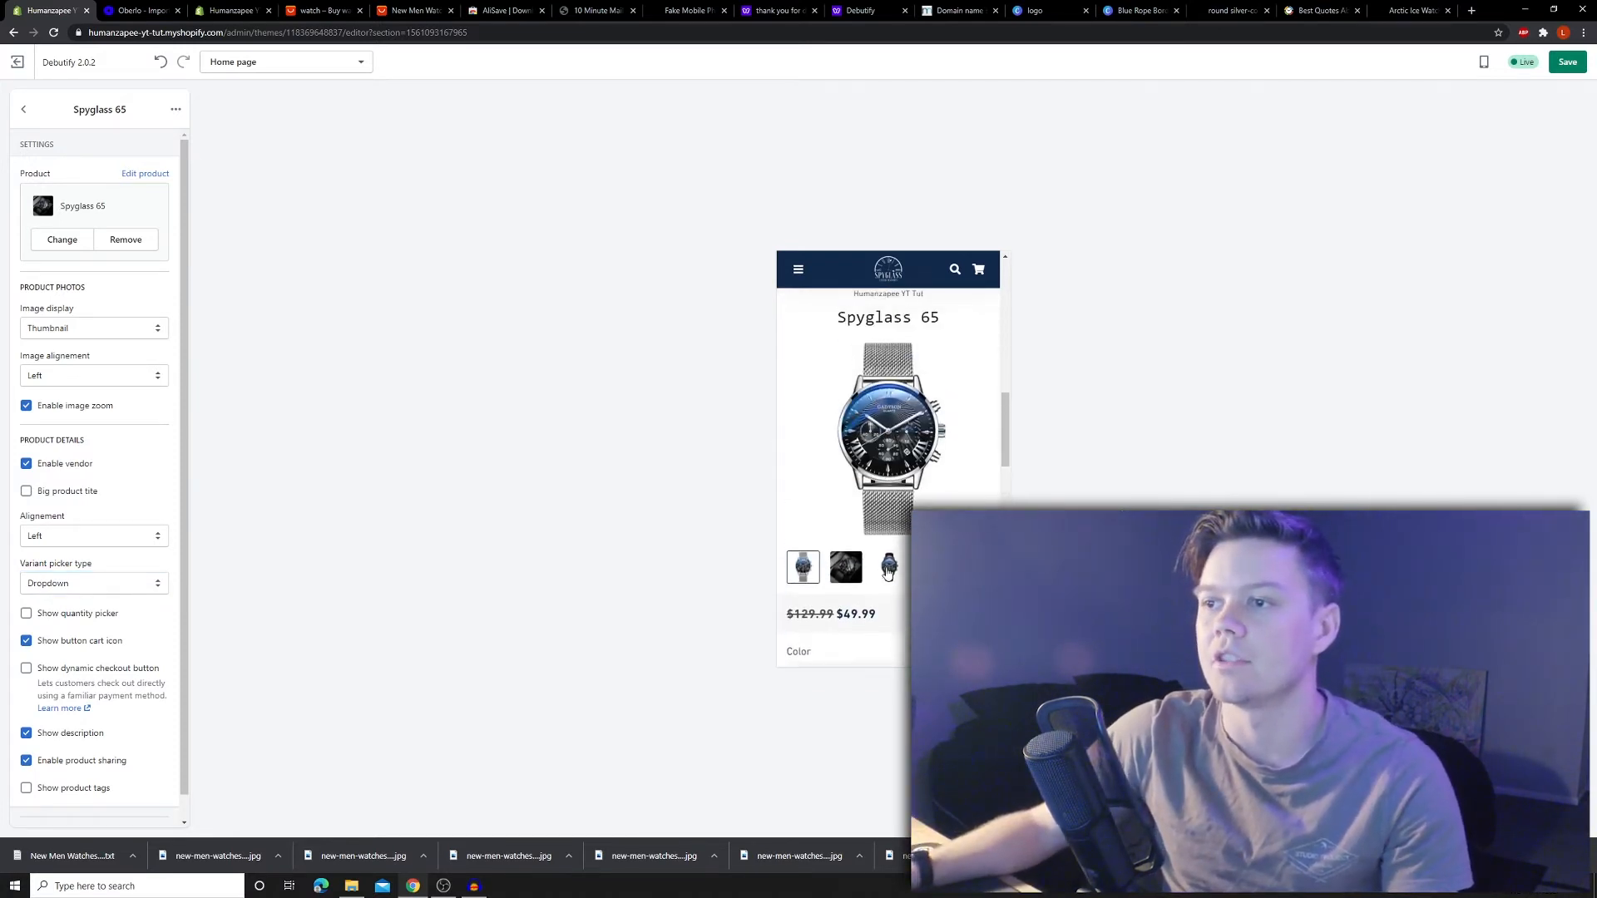
pyautogui.scroll(-1, 888, 658)
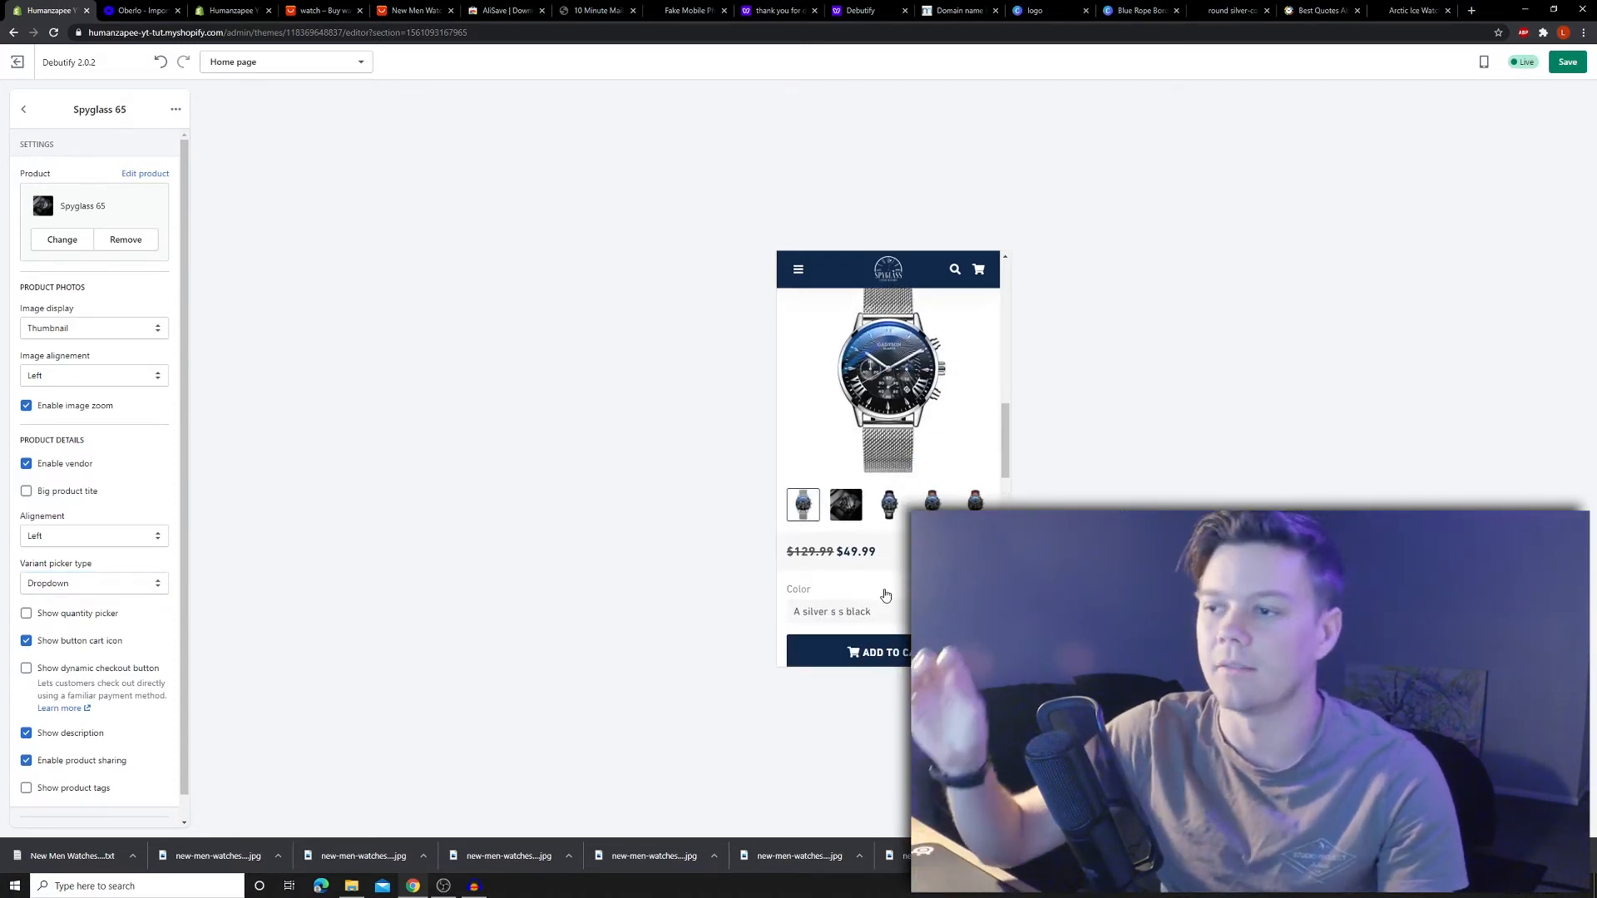
pyautogui.click(885, 612)
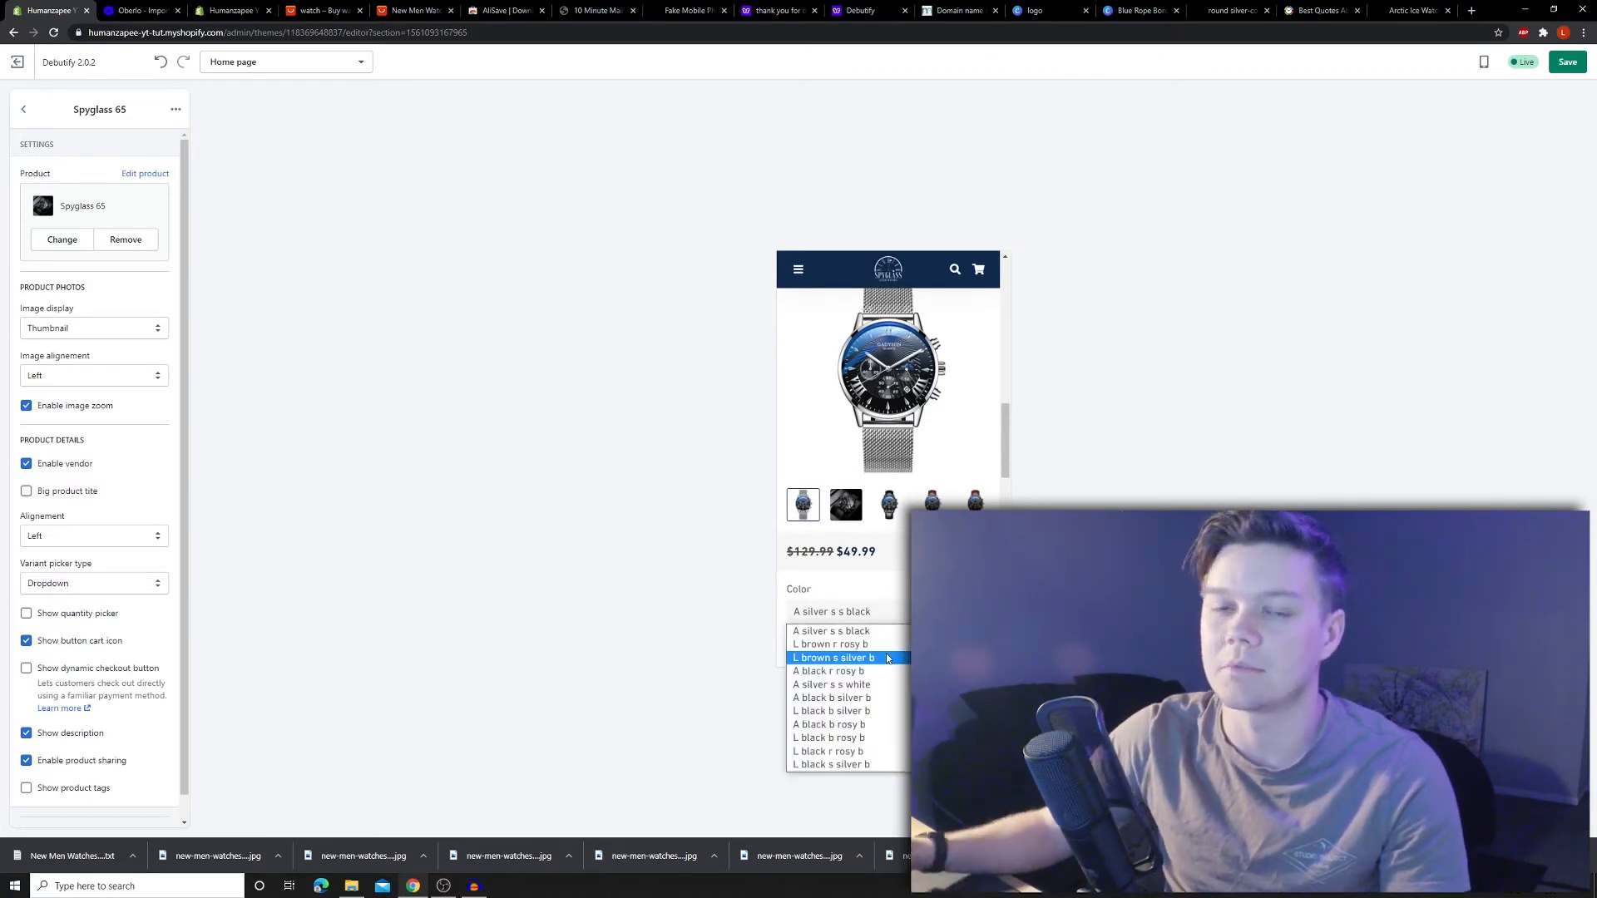
pyautogui.scroll(-7, 920, 454)
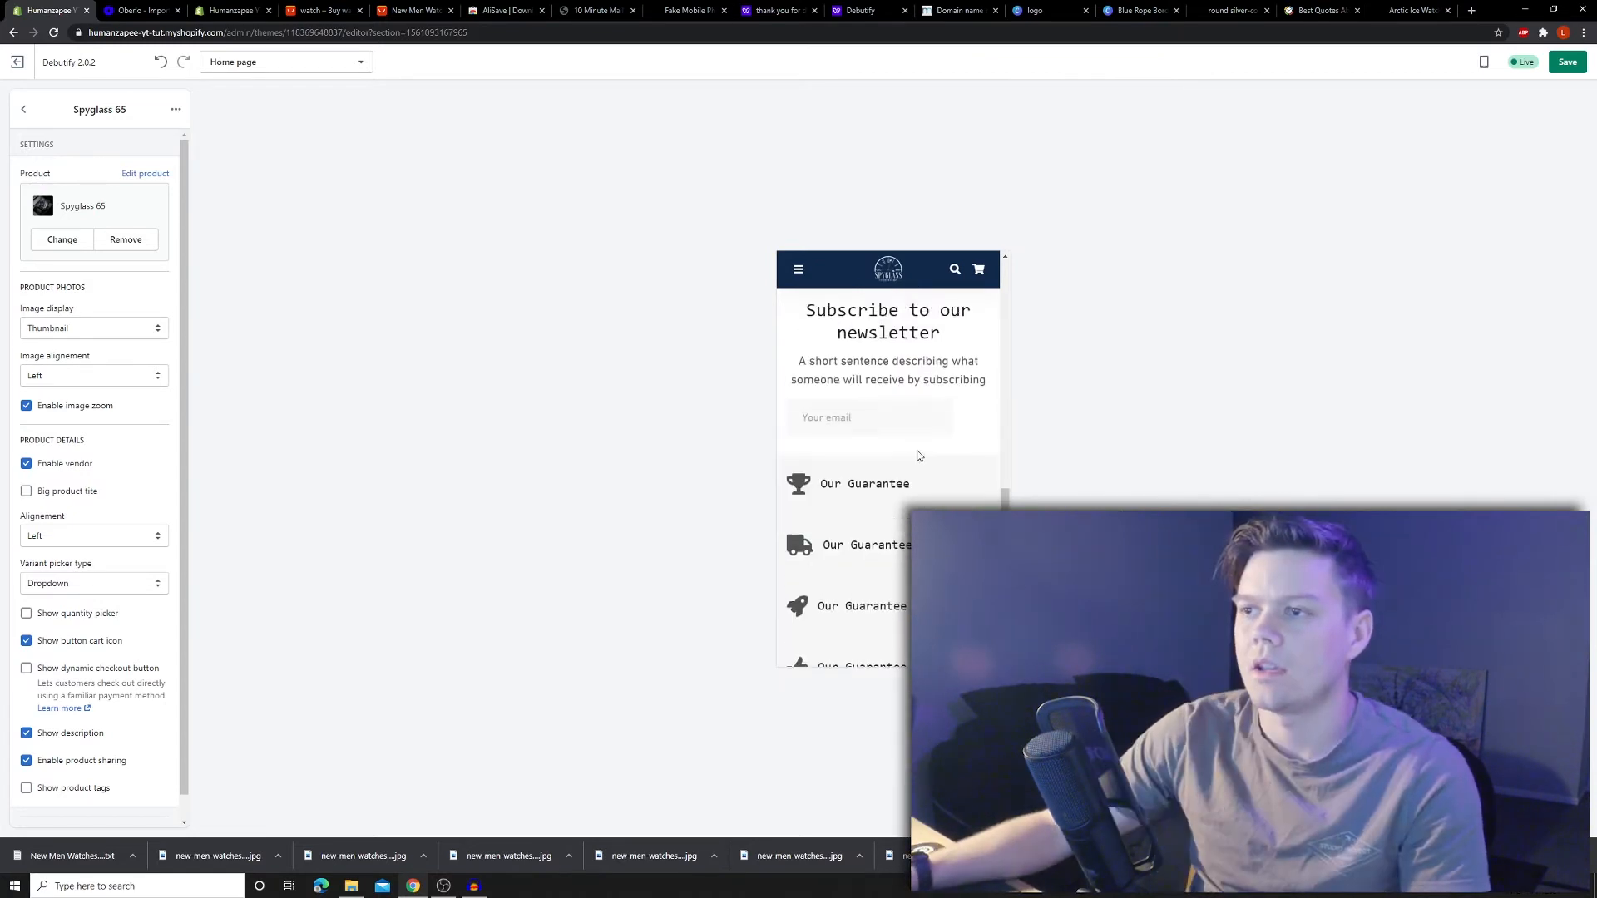
pyautogui.scroll(4, 920, 454)
pyautogui.scroll(-3, 920, 455)
# - Delete both guarantee blocks from the Guarantee section
pyautogui.click(25, 110)
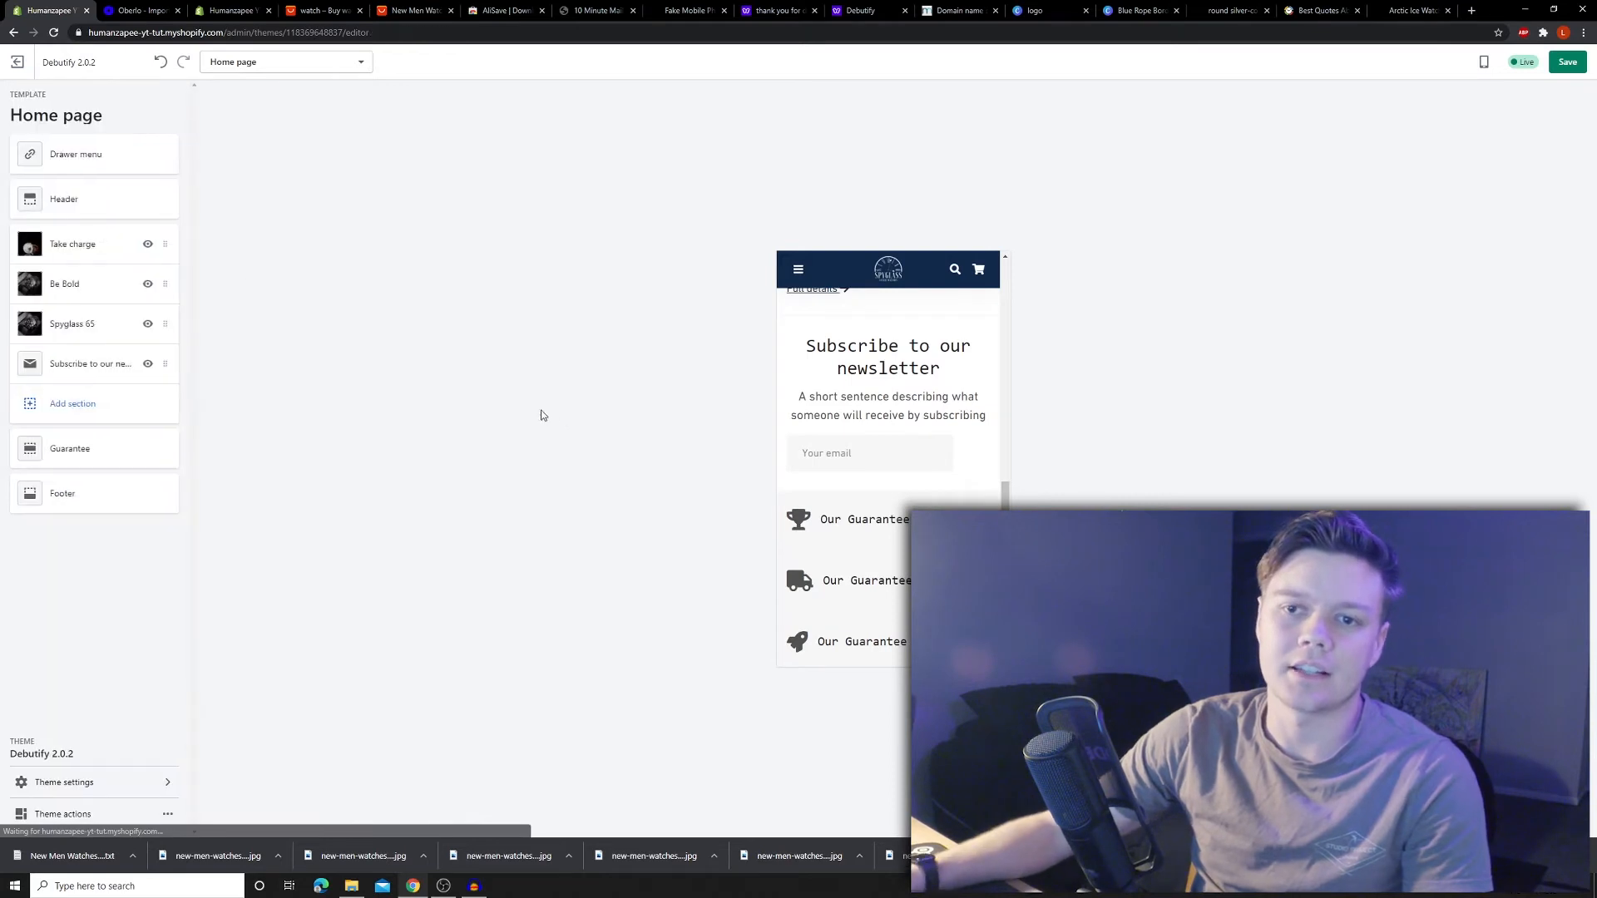
pyautogui.click(75, 450)
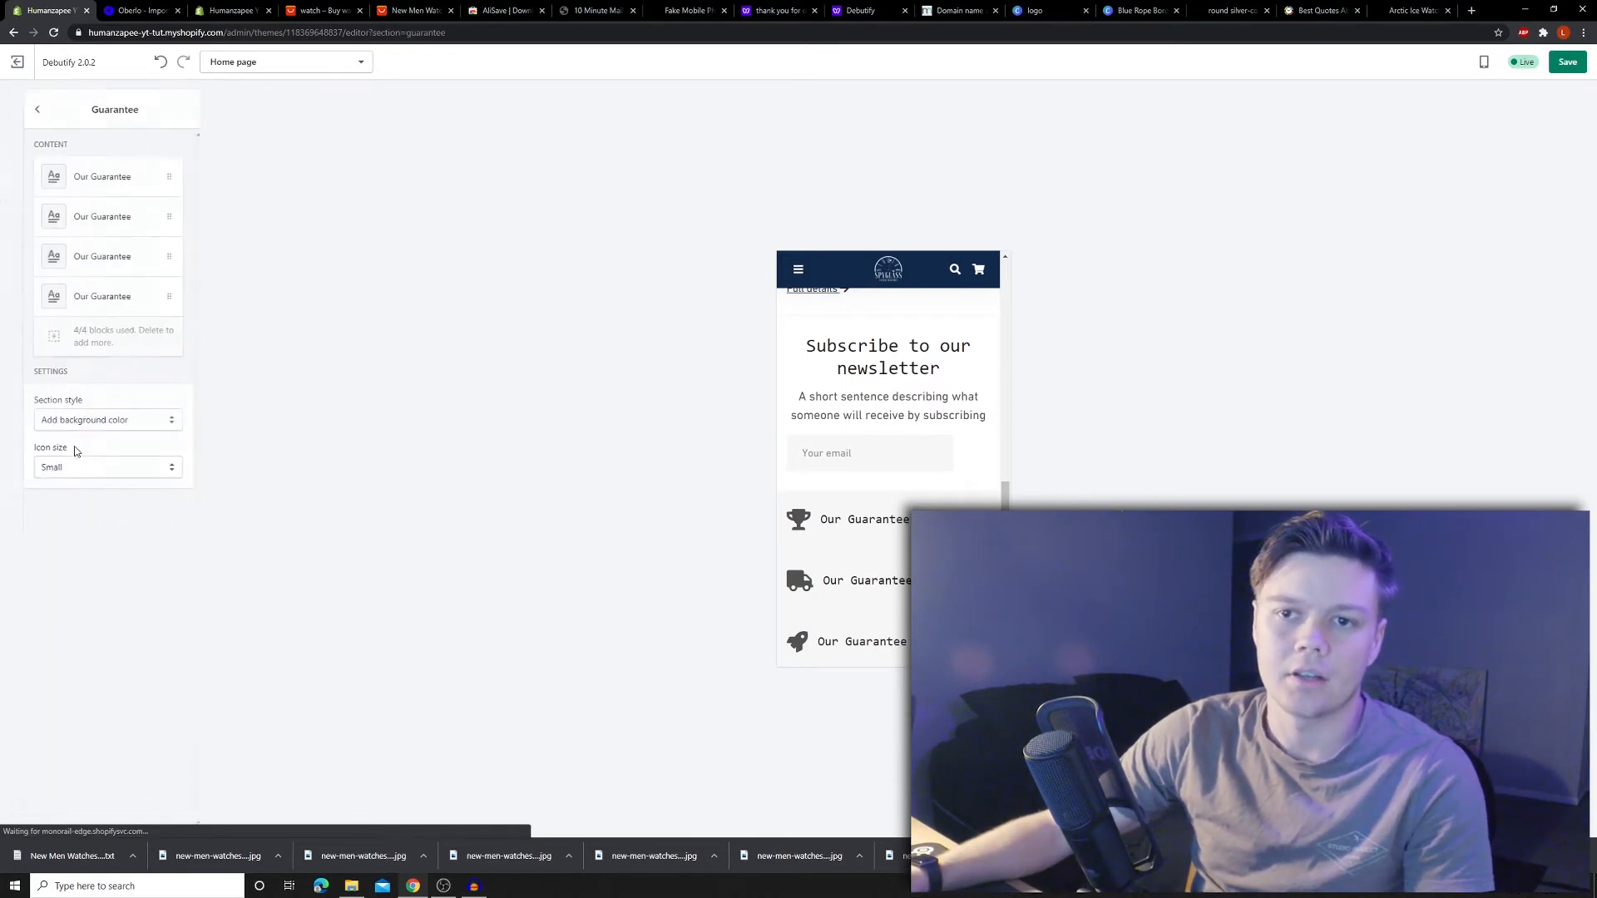
pyautogui.rightClick(152, 178)
pyautogui.click(141, 172)
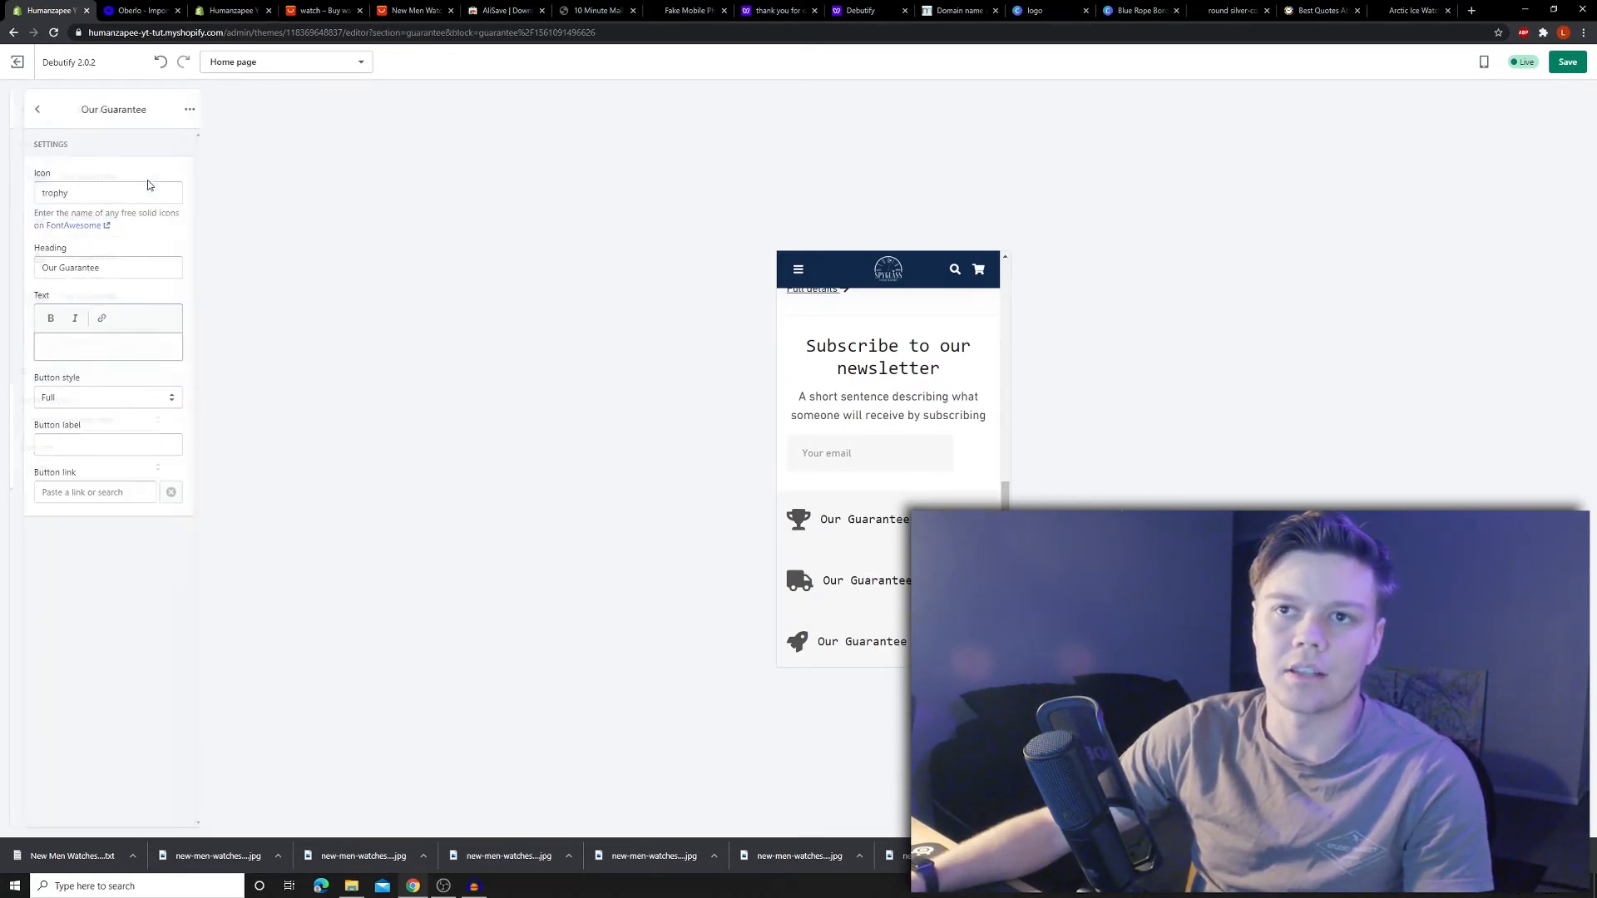
pyautogui.click(175, 112)
pyautogui.click(153, 151)
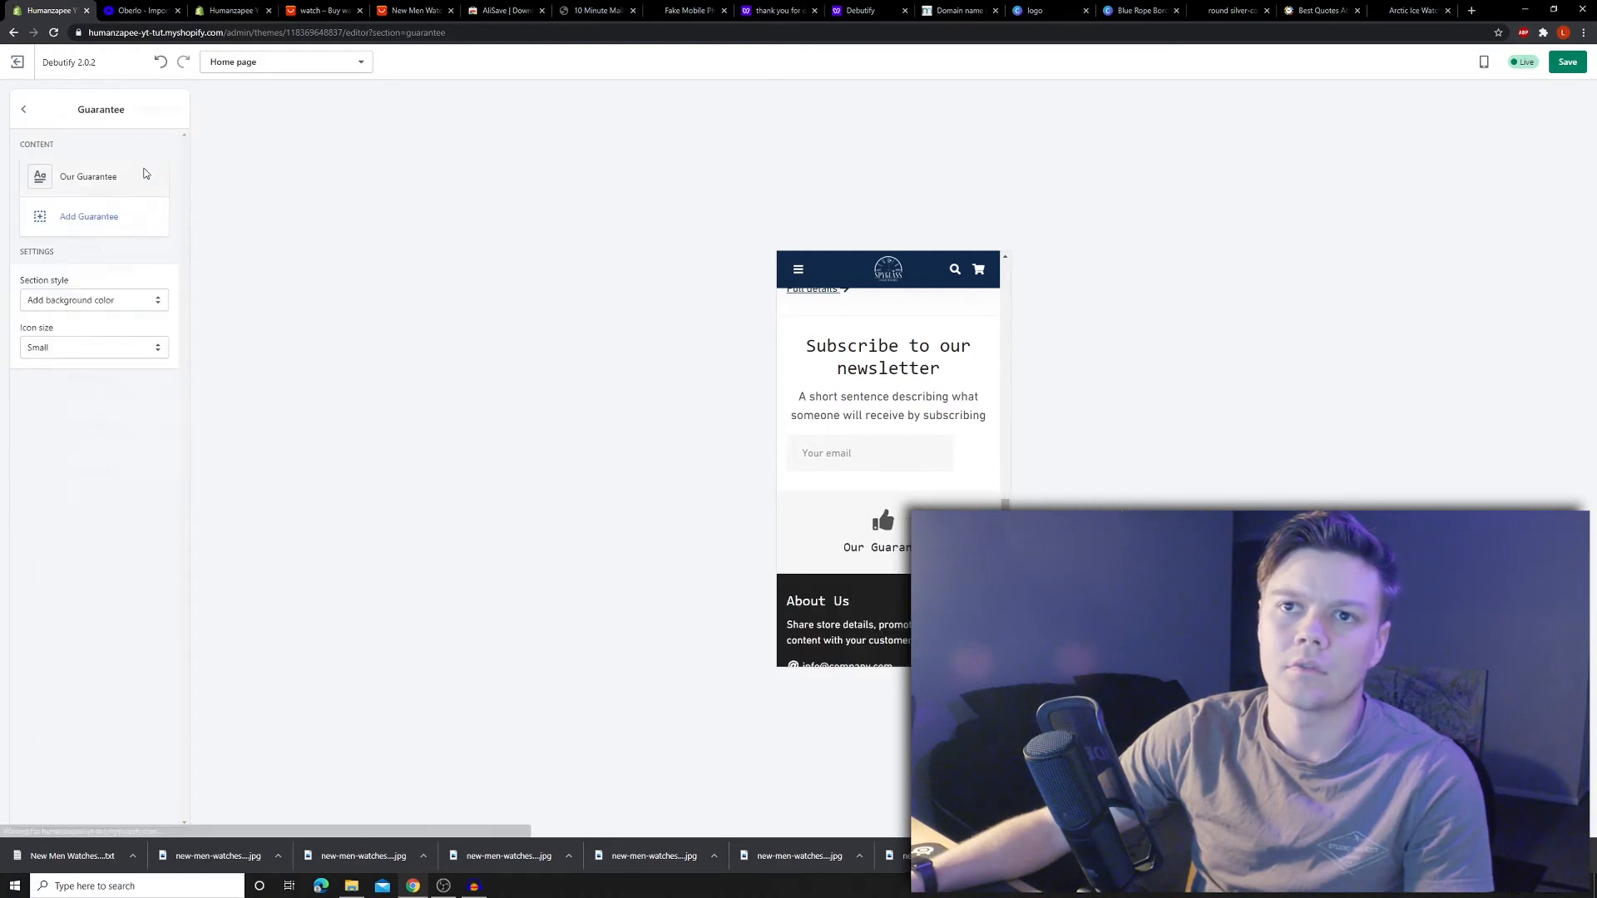
pyautogui.click(145, 173)
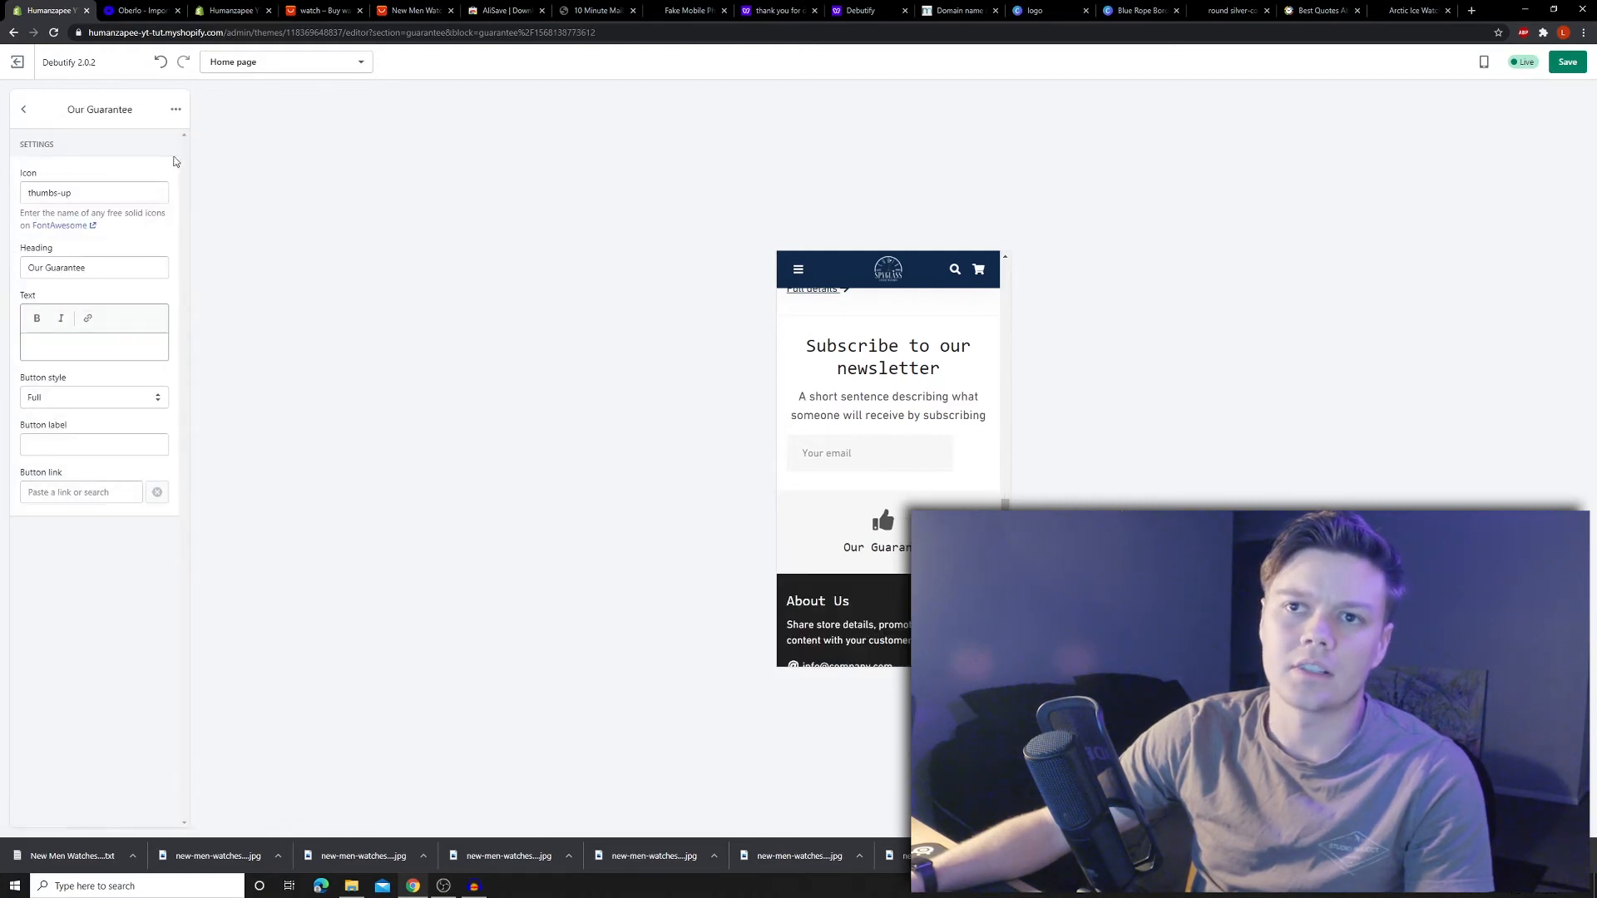
pyautogui.click(176, 111)
pyautogui.click(154, 143)
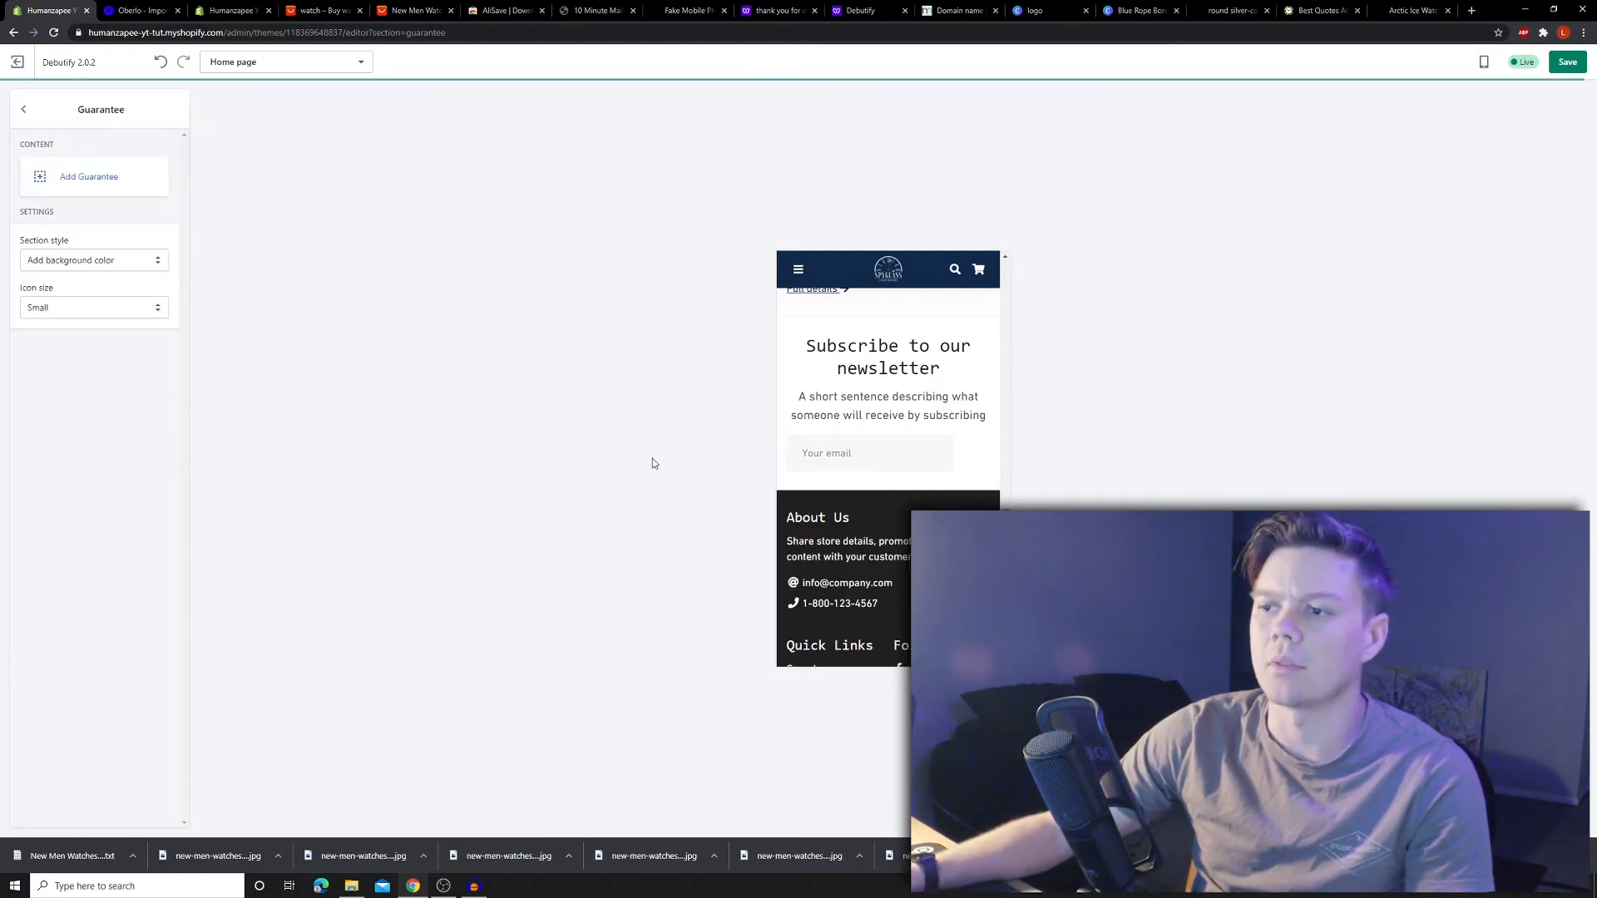
# - Remove the Subscribe to our newsletter block from the footer
pyautogui.click(27, 109)
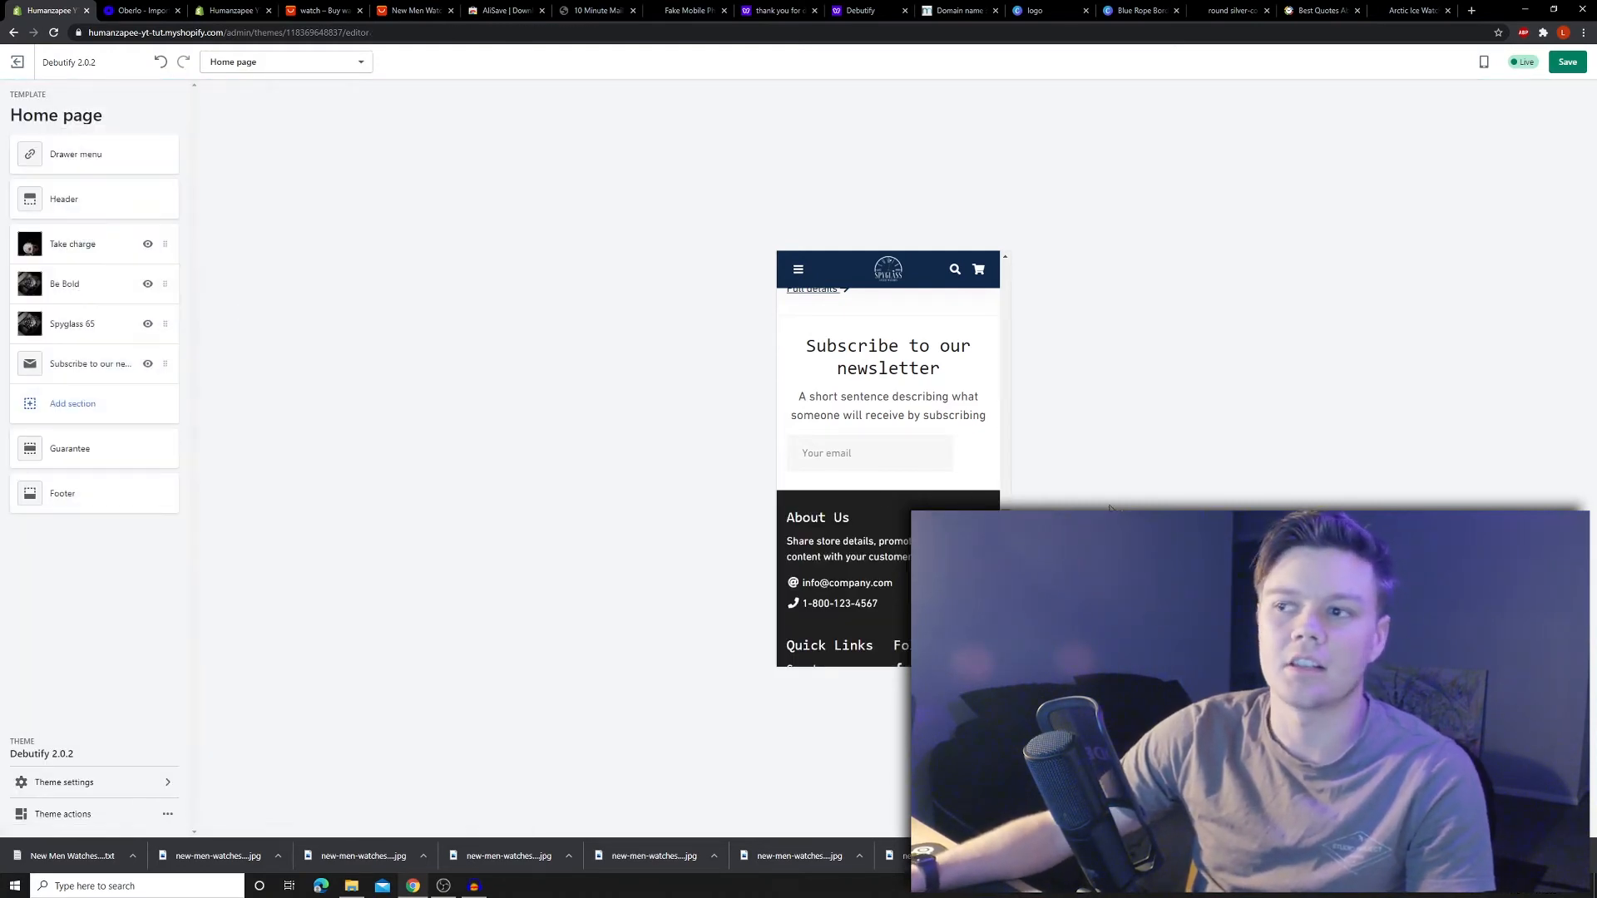
pyautogui.click(77, 493)
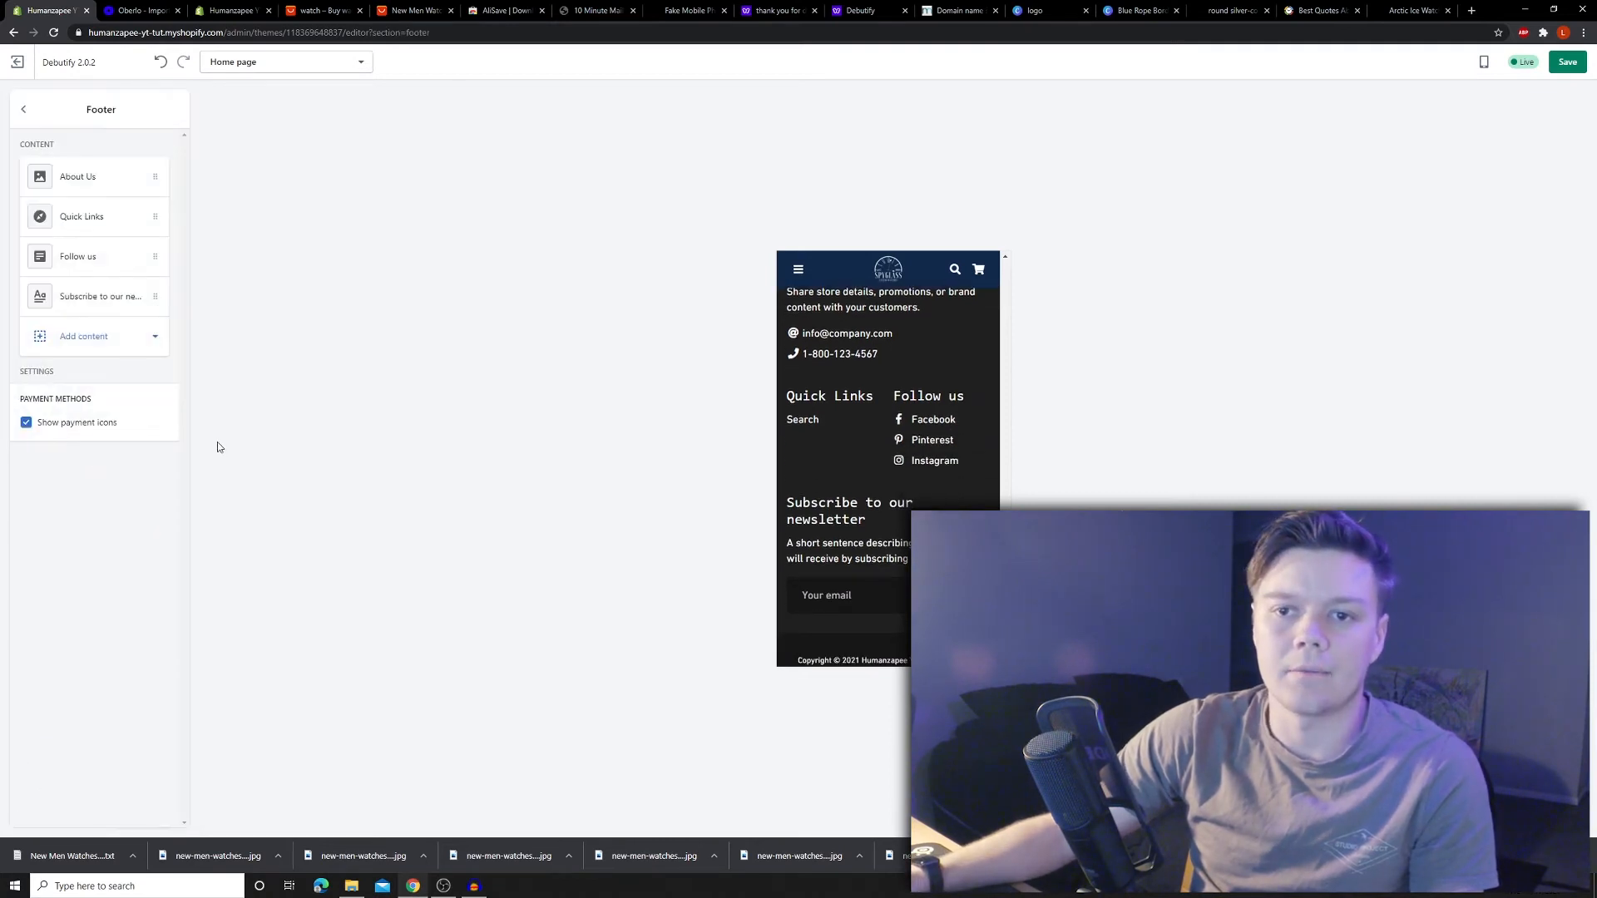
pyautogui.click(141, 298)
pyautogui.click(178, 111)
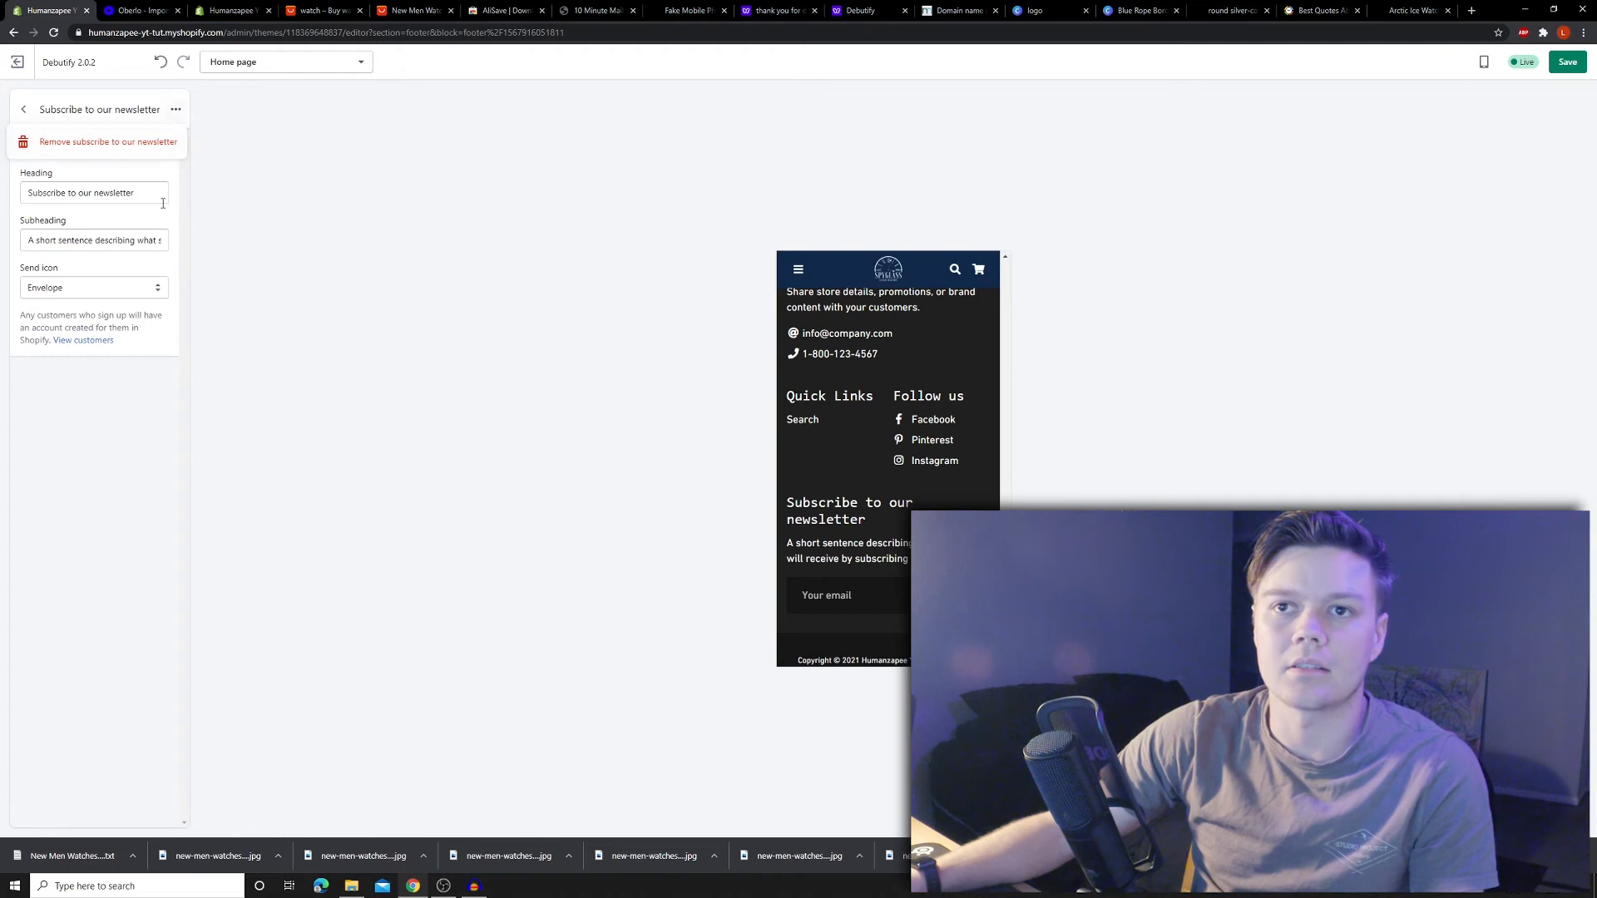
pyautogui.click(103, 143)
# - Edit the footer About Us text to invite enquiries to the friendly staff
pyautogui.click(58, 171)
pyautogui.click(115, 471)
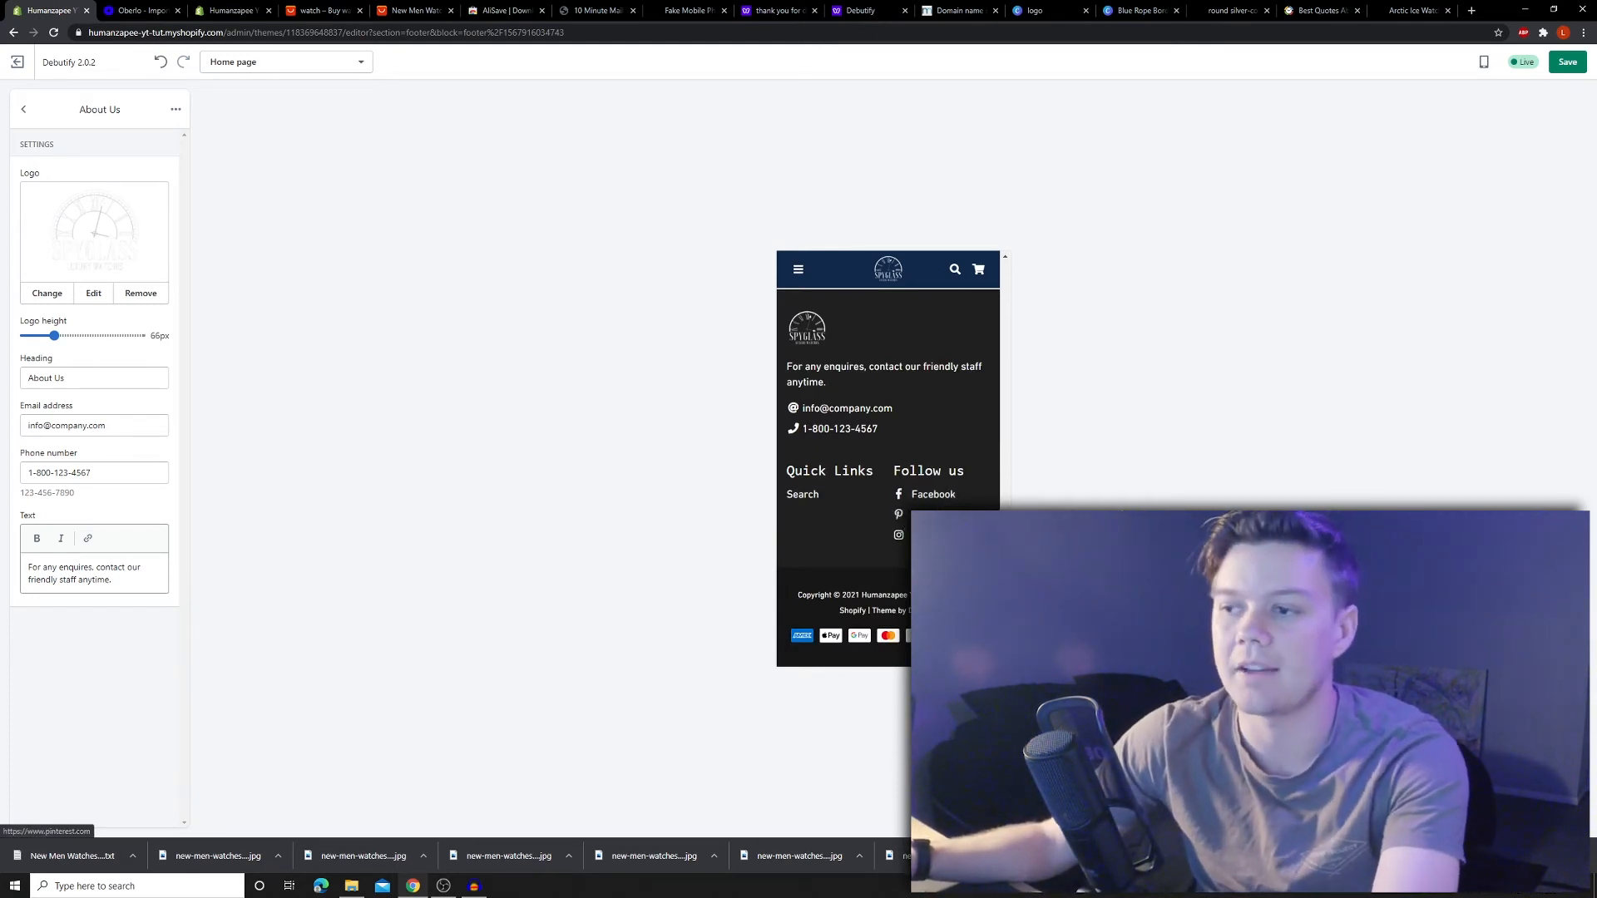
pyautogui.scroll(10, 888, 416)
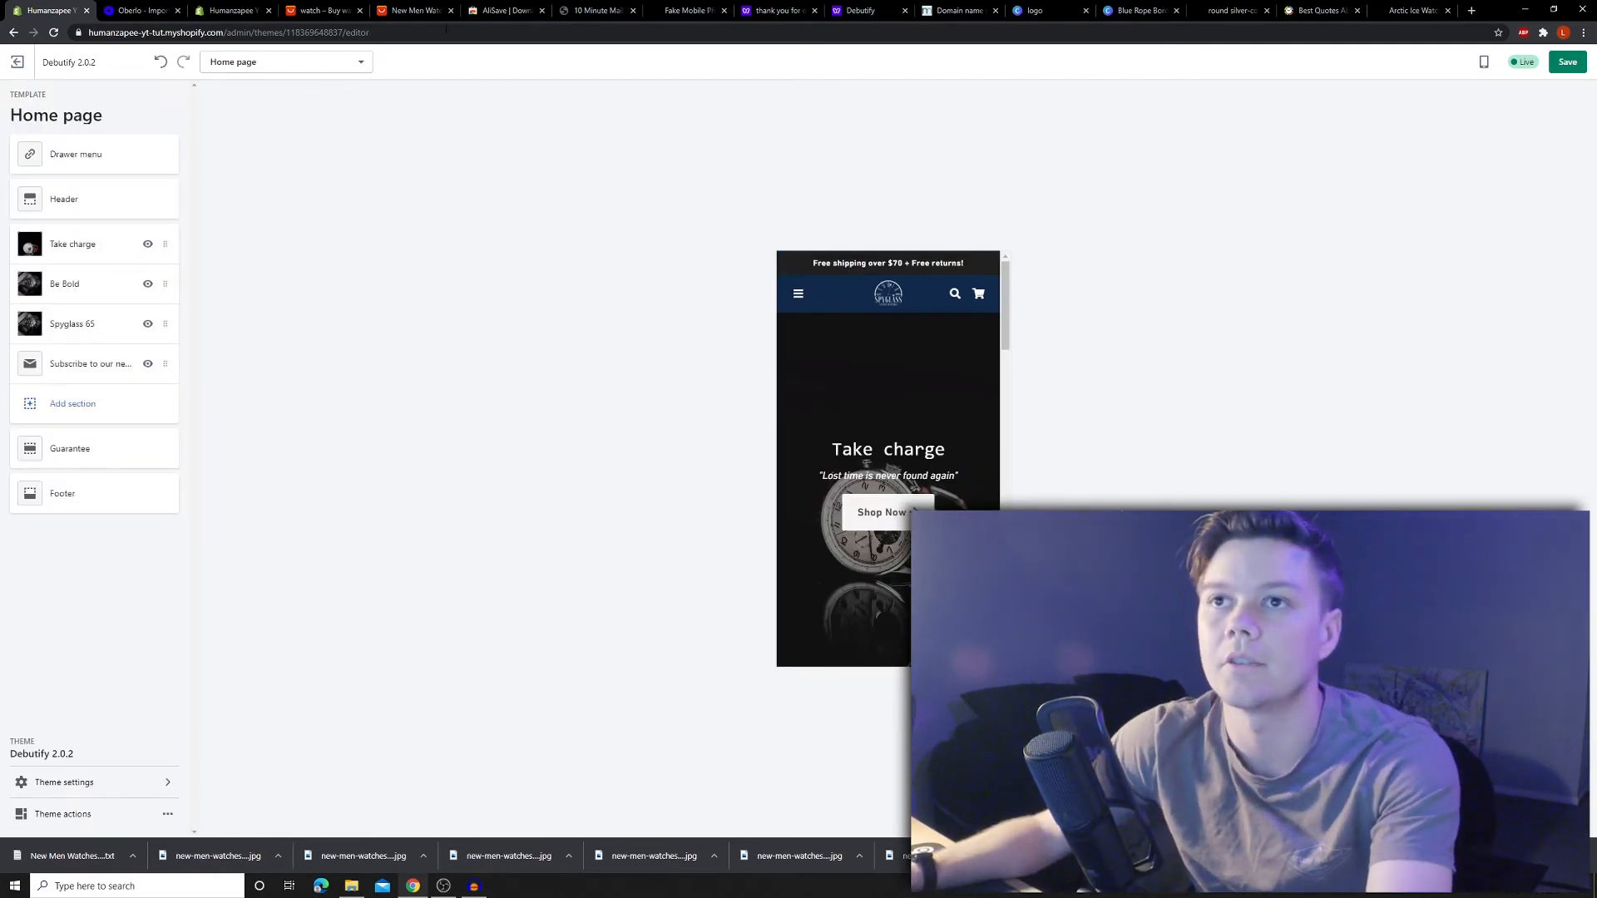
# - Review the AliExpress product page and search results before returning to the theme editor
pyautogui.click(426, 10)
pyautogui.click(328, 10)
pyautogui.click(416, 10)
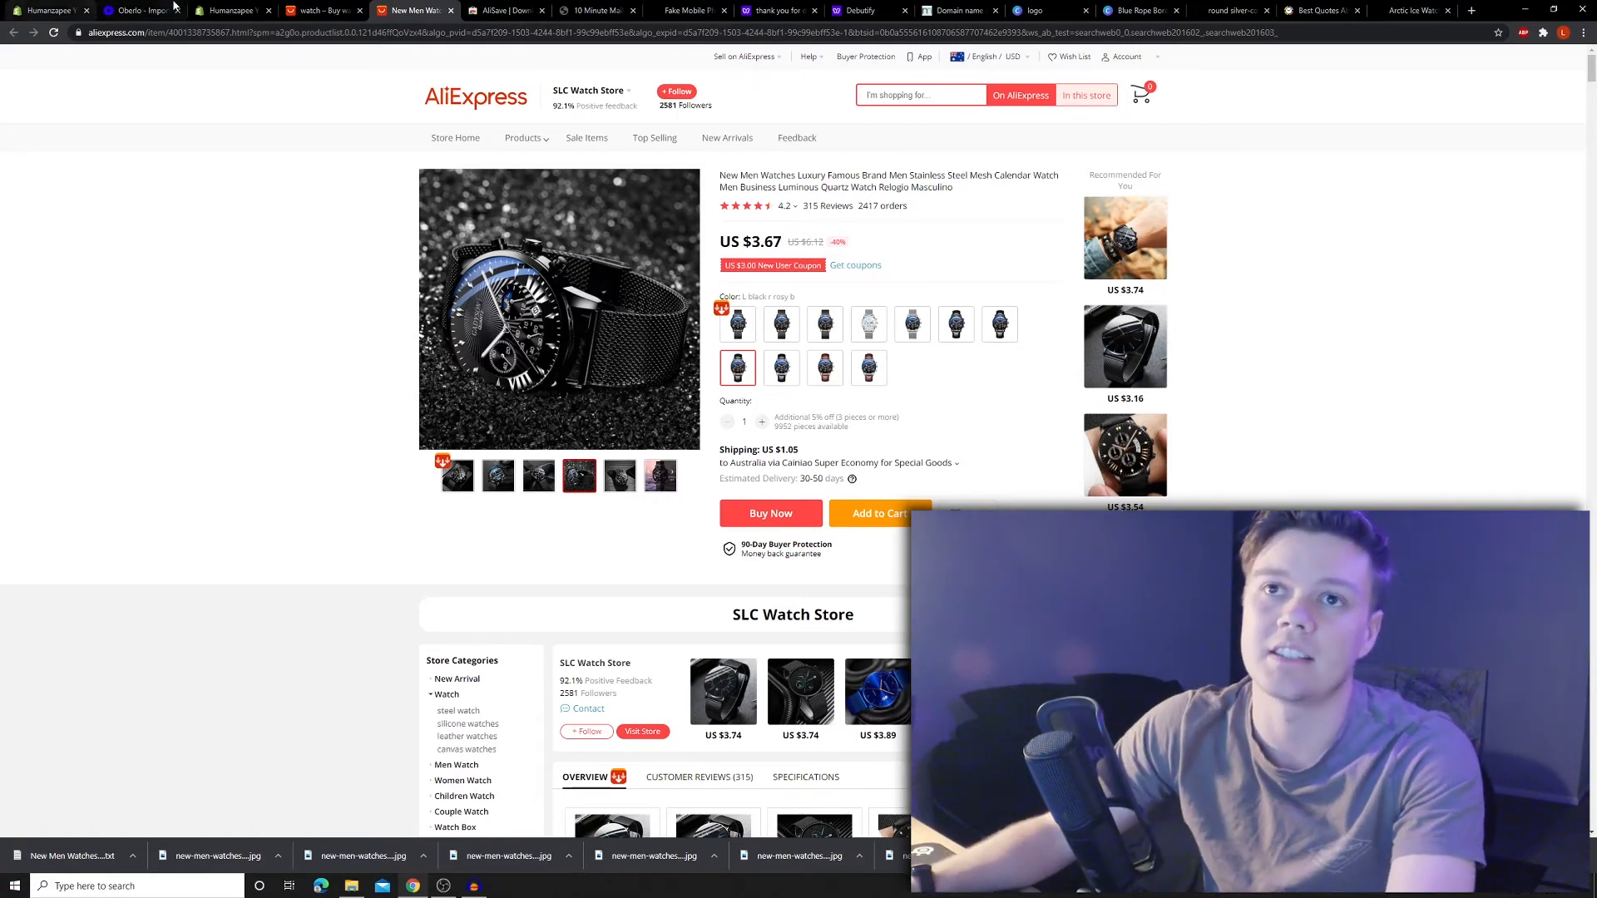
pyautogui.click(50, 10)
# - Save the Debutify theme edits and exit to Online Store > Themes
pyautogui.scroll(-5, 797, 429)
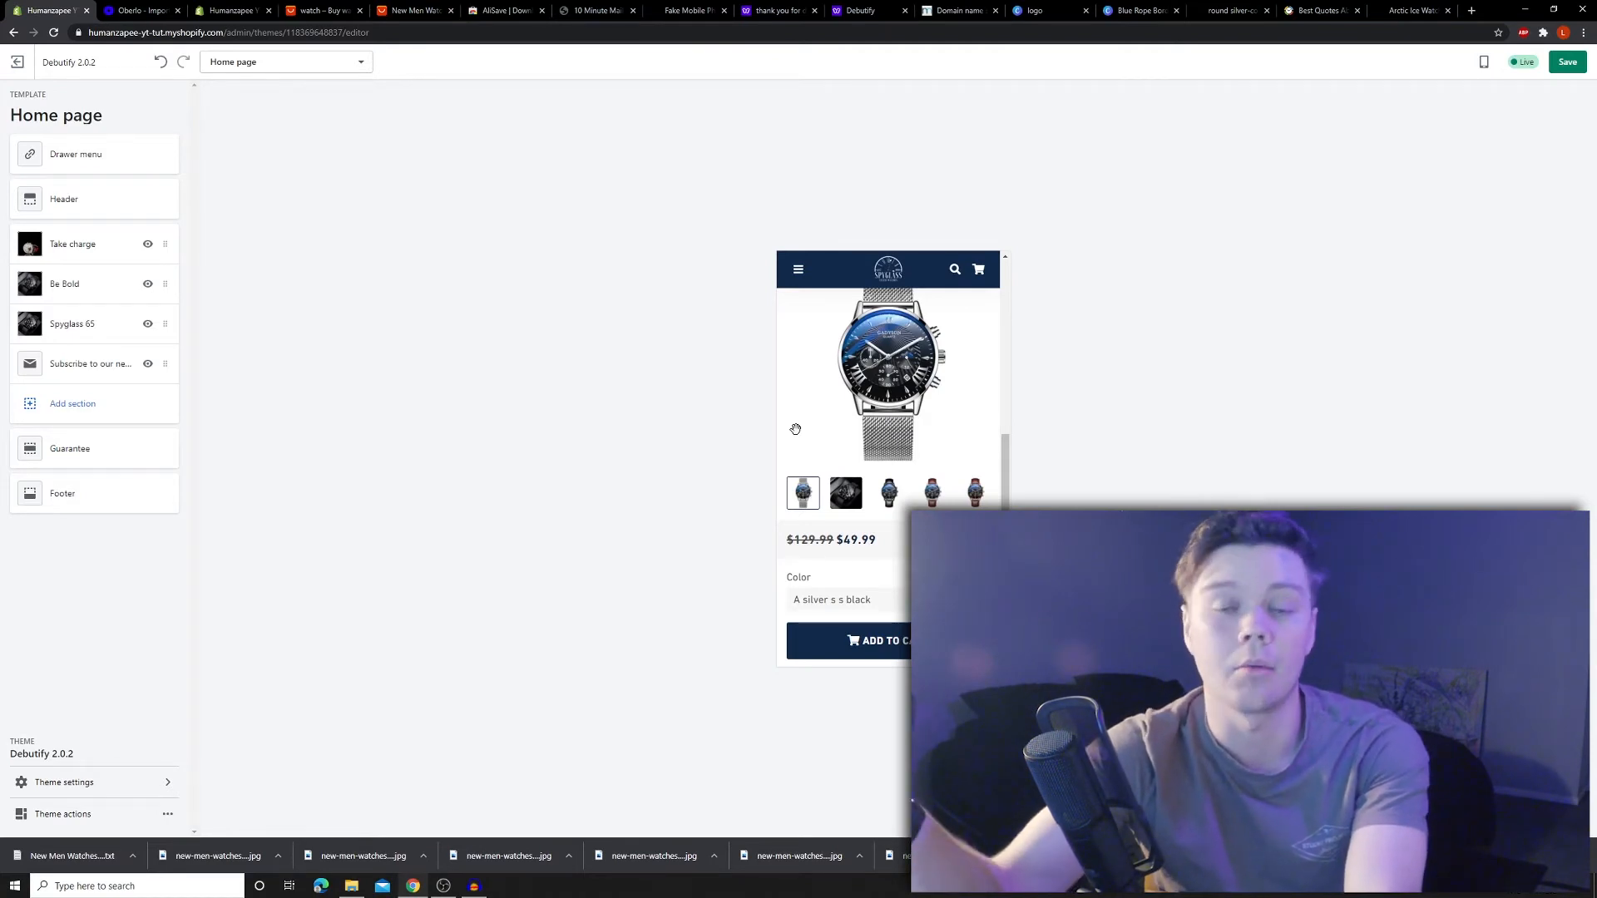
pyautogui.scroll(-10, 796, 429)
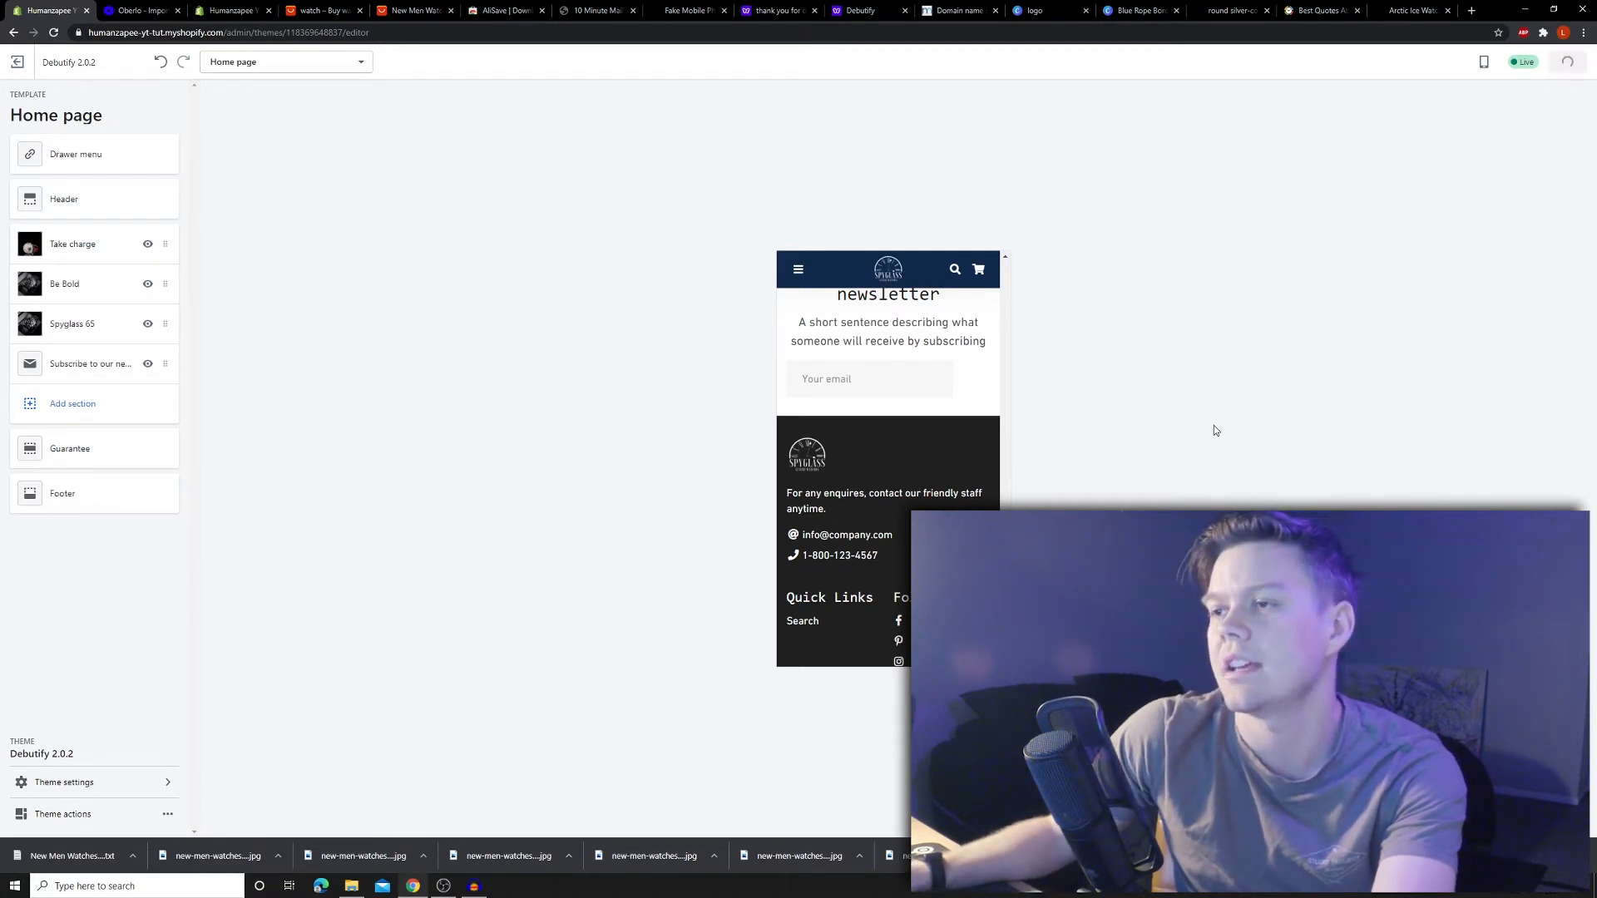
pyautogui.click(17, 63)
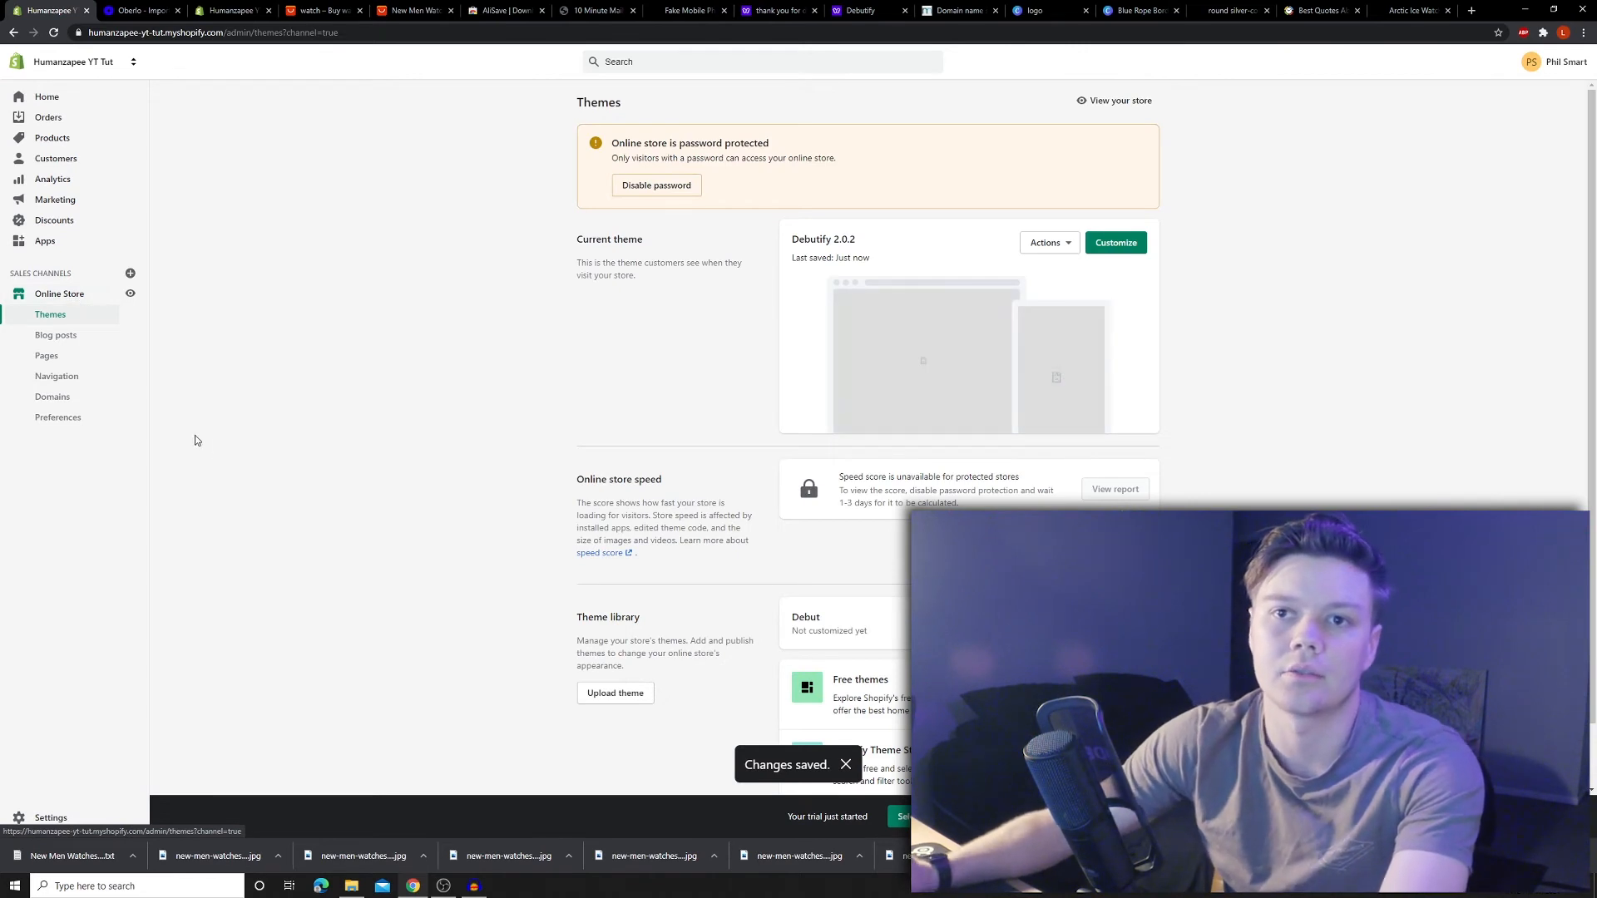
# - Search the Shopify App Store for free 'review' apps, then return to the admin tab
pyautogui.click(35, 239)
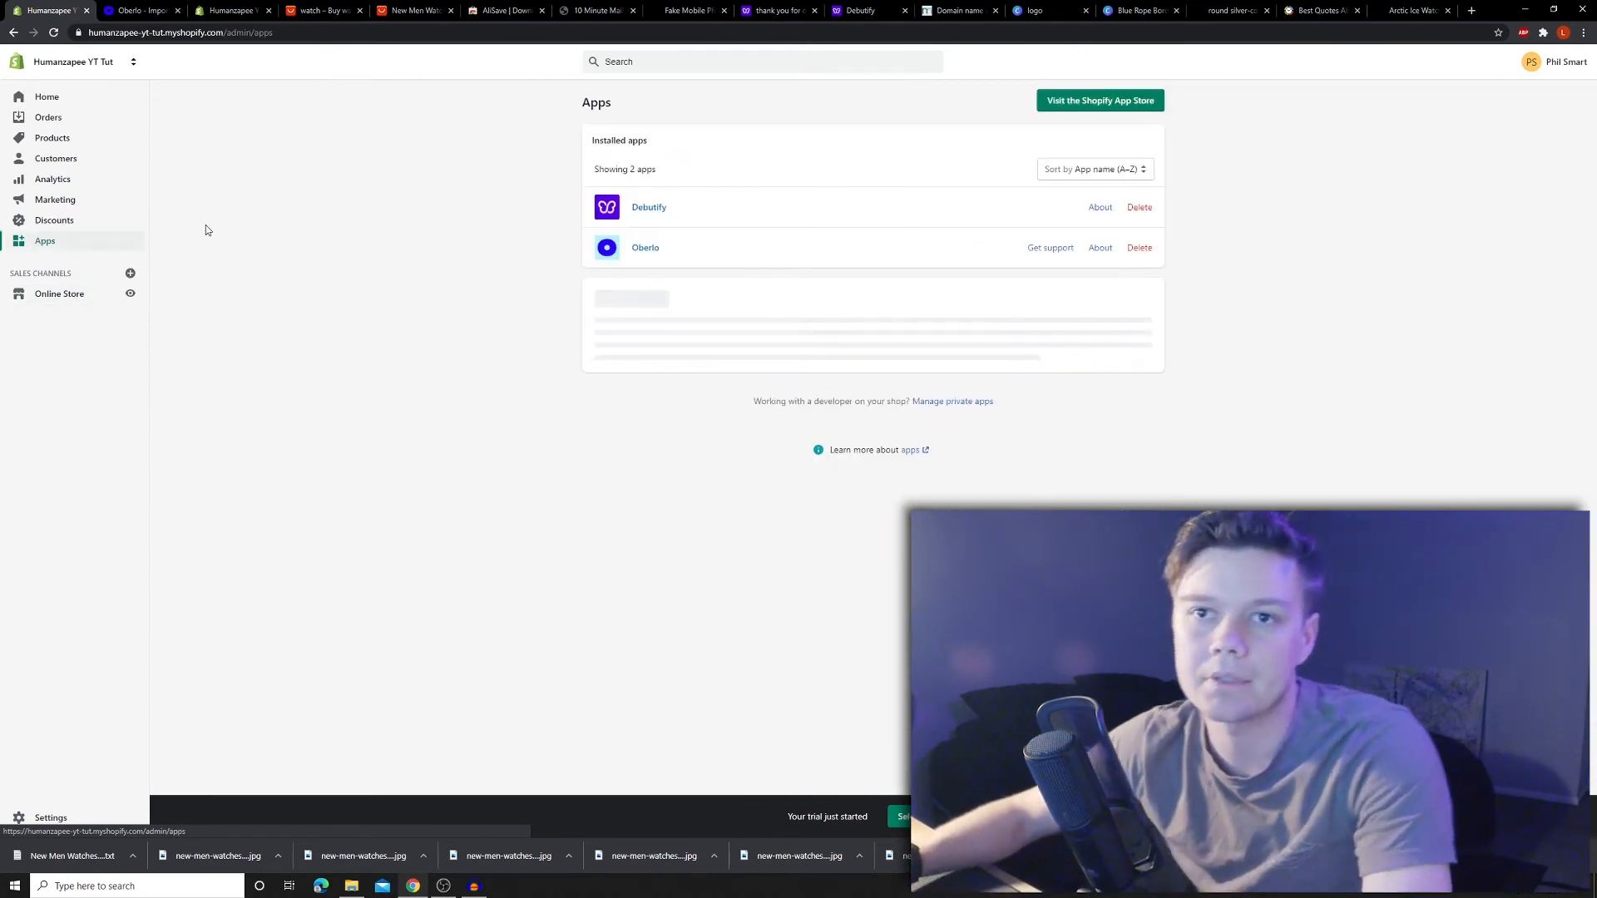
pyautogui.click(1125, 100)
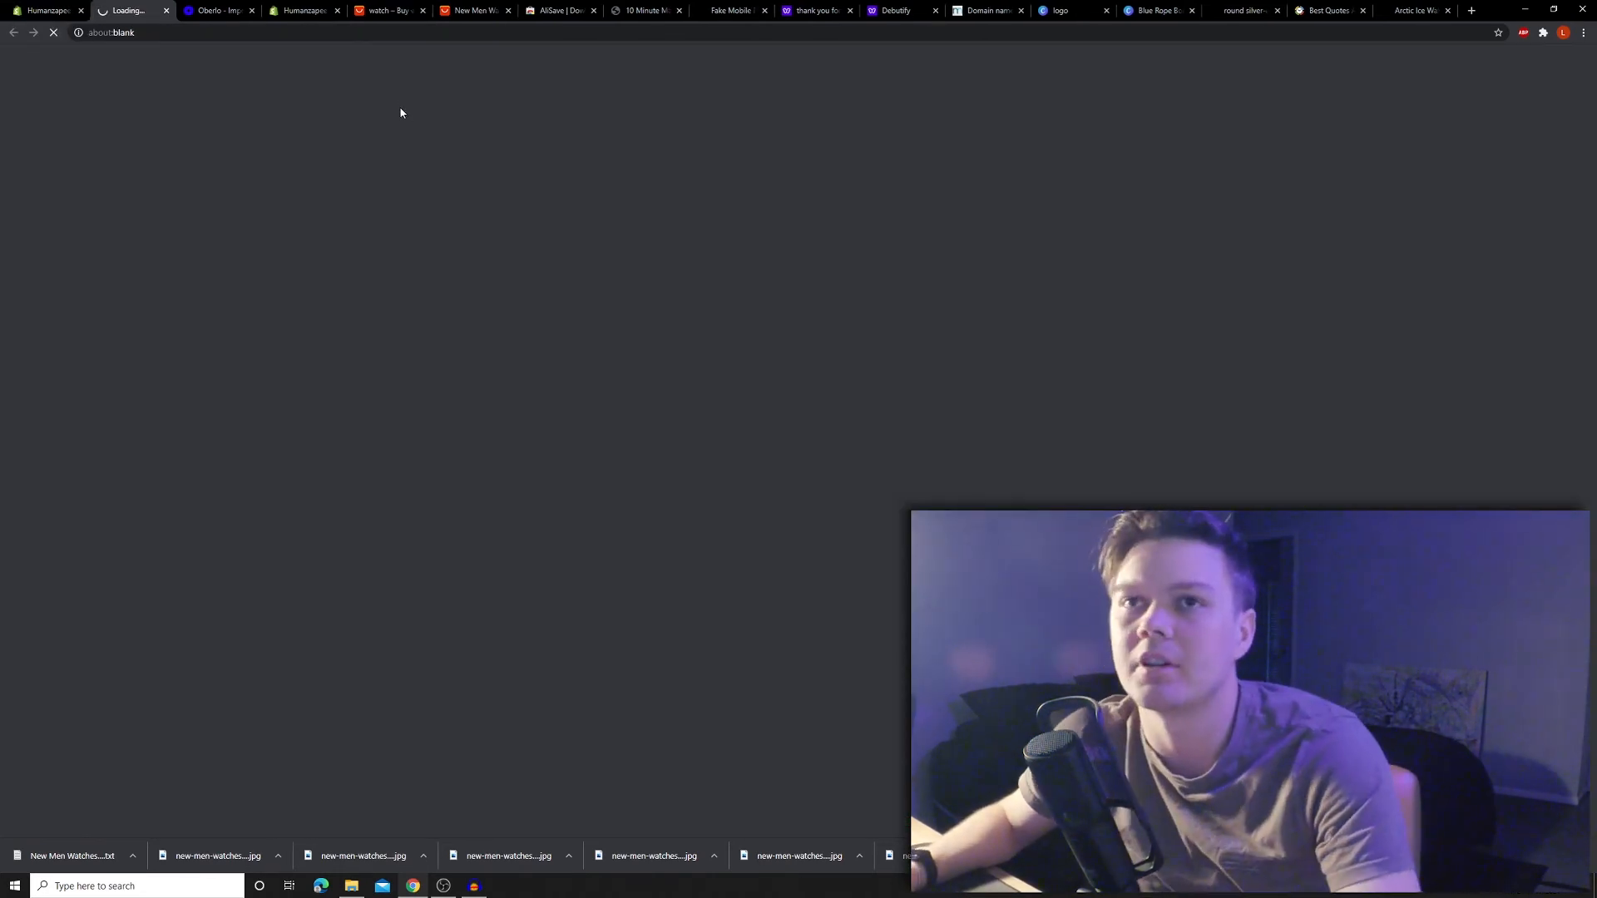
pyautogui.write('review')
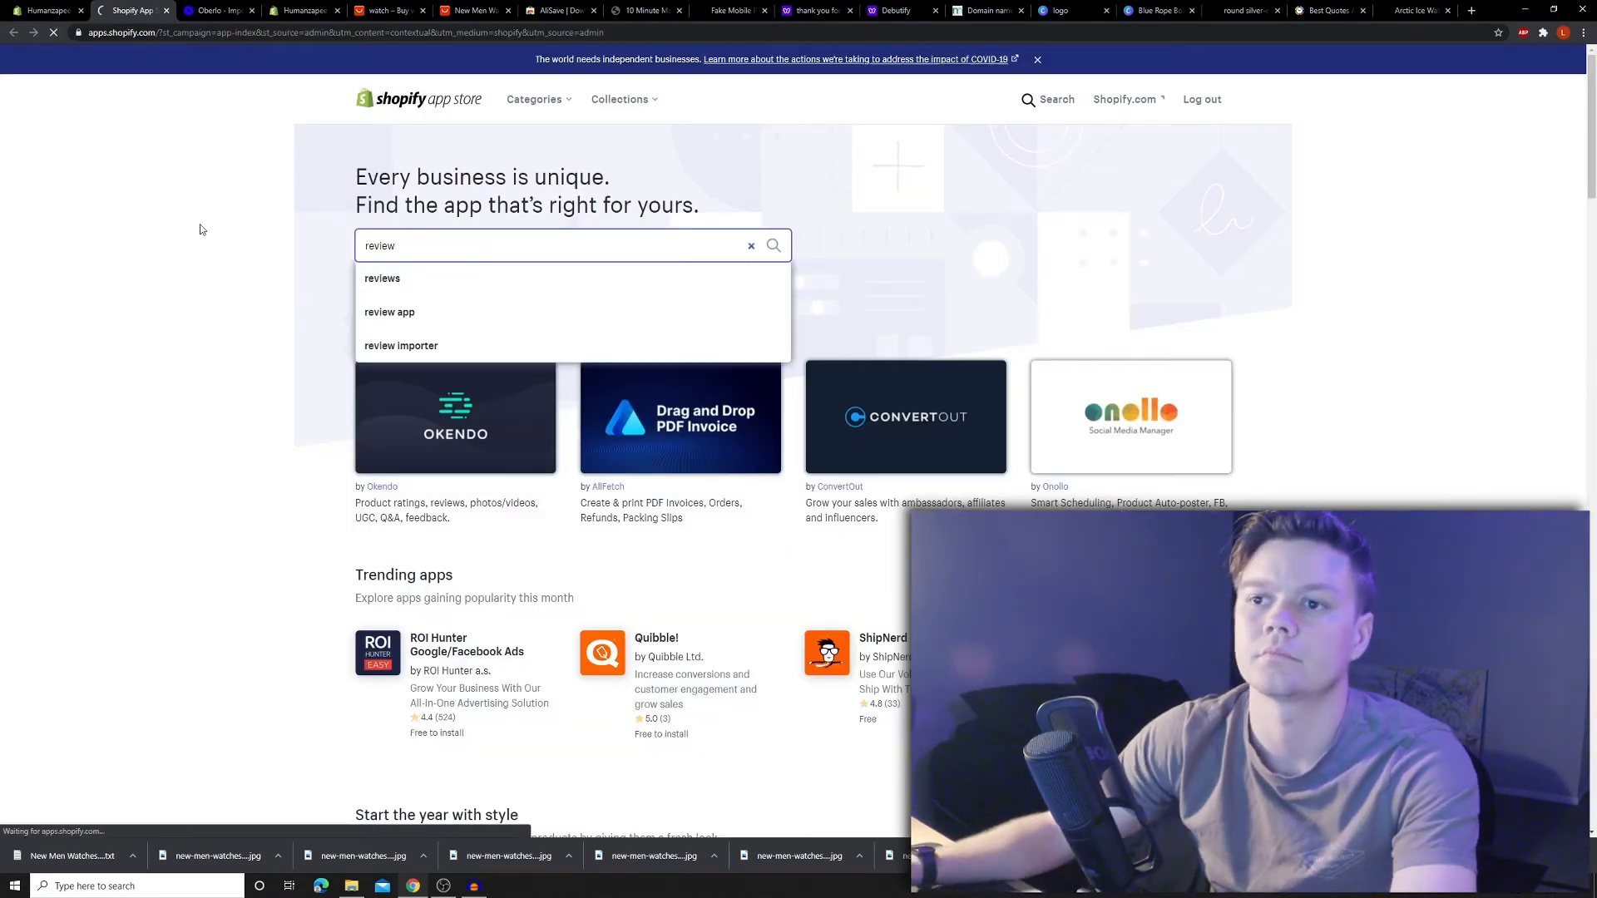
pyautogui.press('Return')
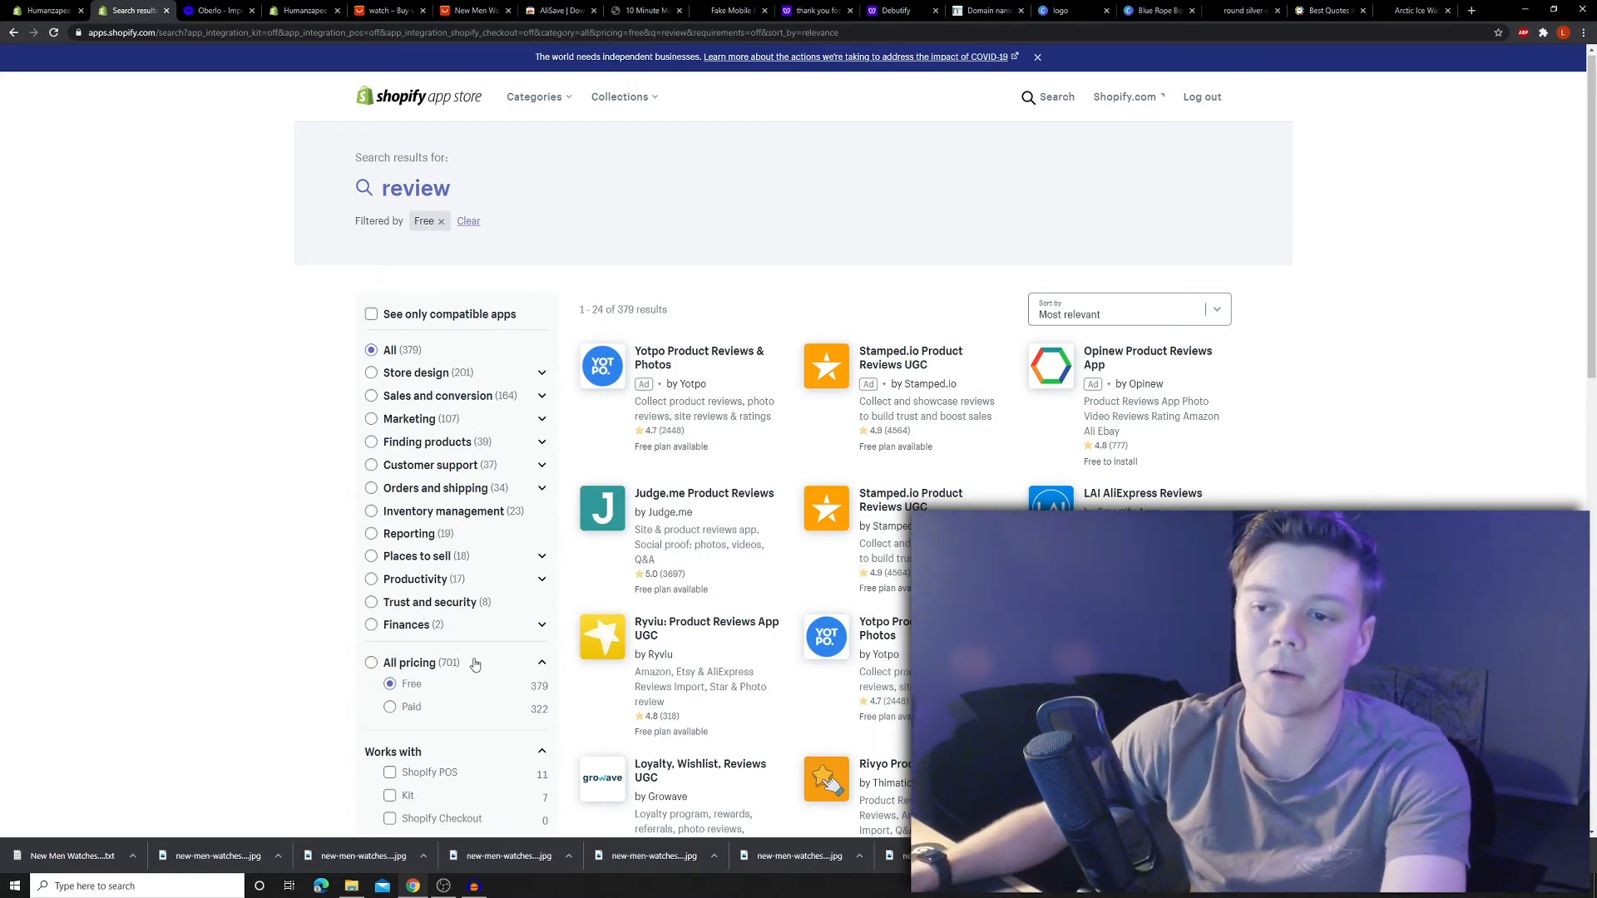
pyautogui.scroll(-1, 1016, 407)
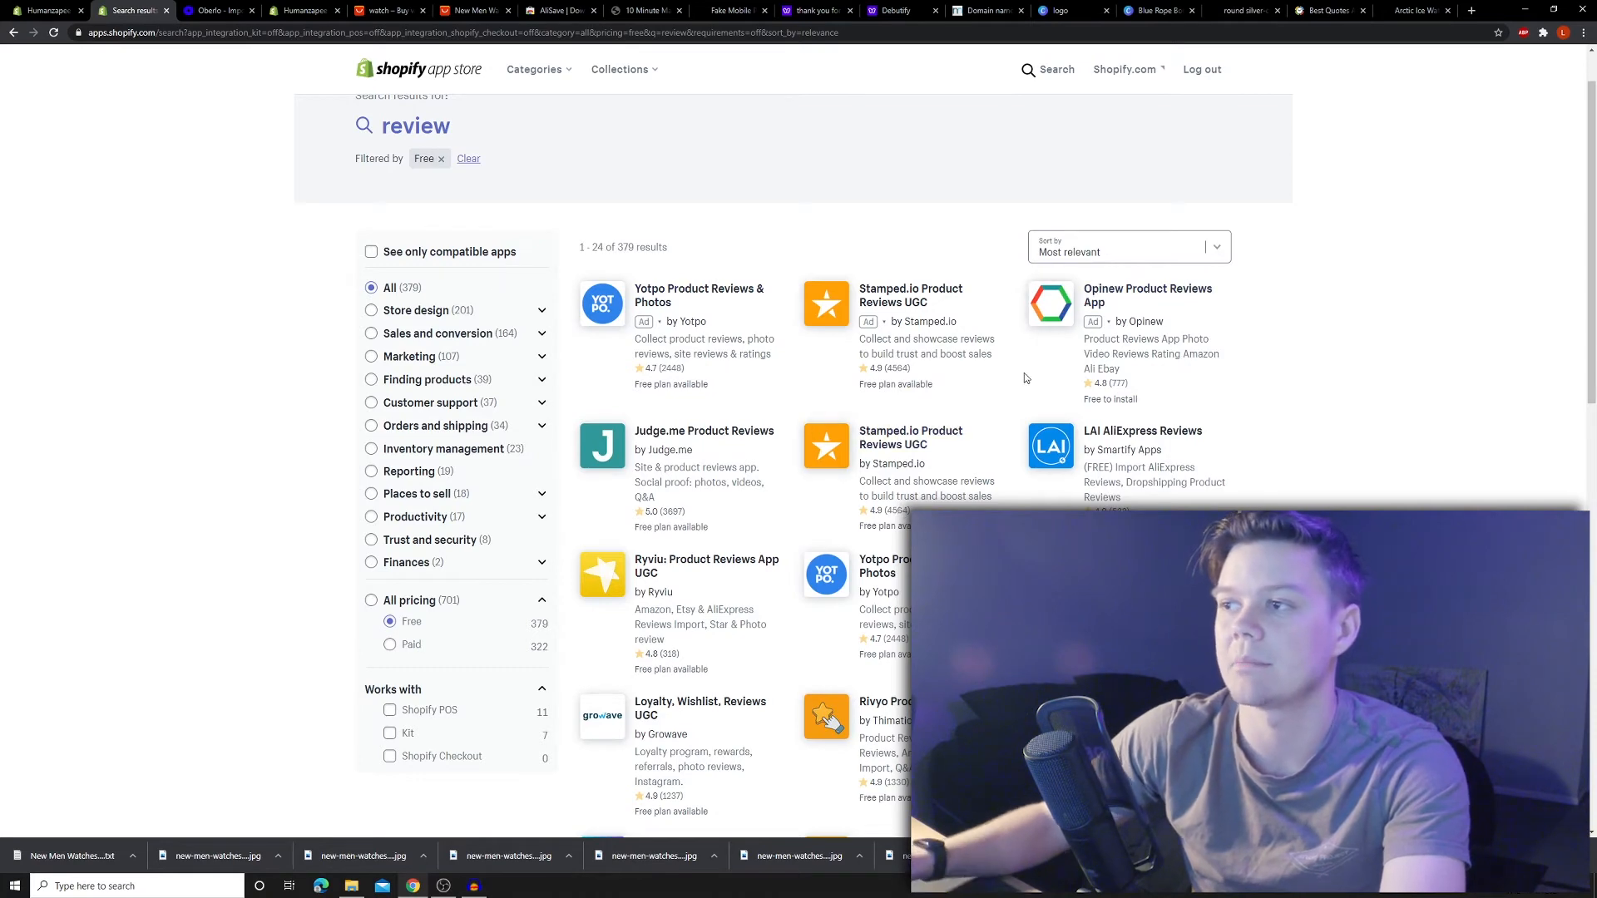
pyautogui.click(86, 8)
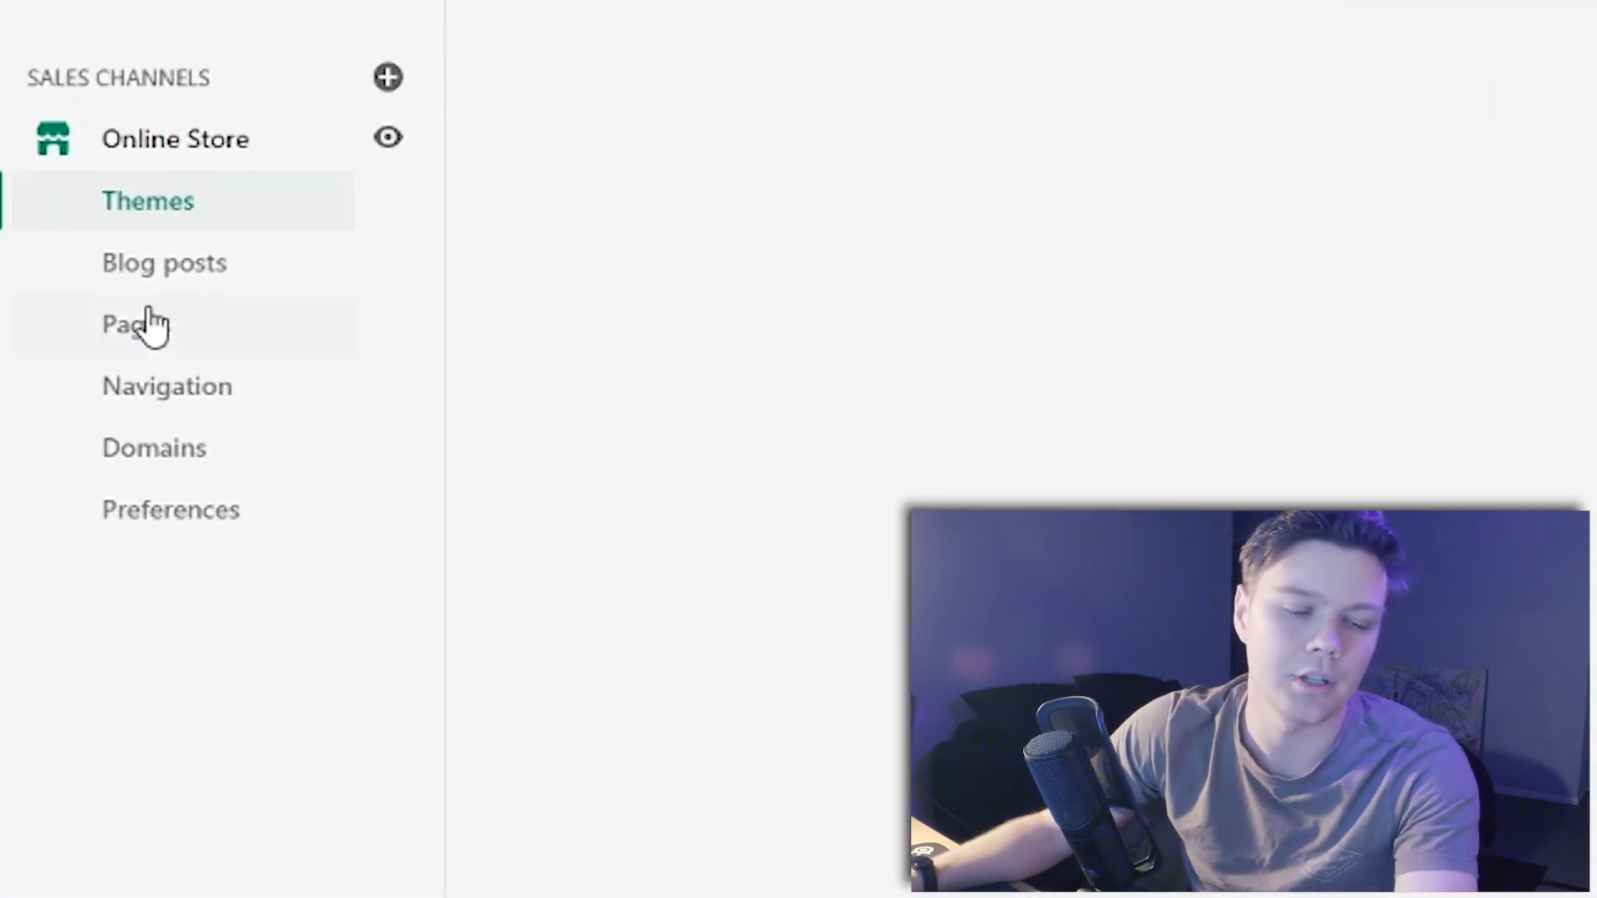
# - Create and save a 'Contact Us' page promising replies within 24 hours and listing a contact e-mail
pyautogui.click(119, 345)
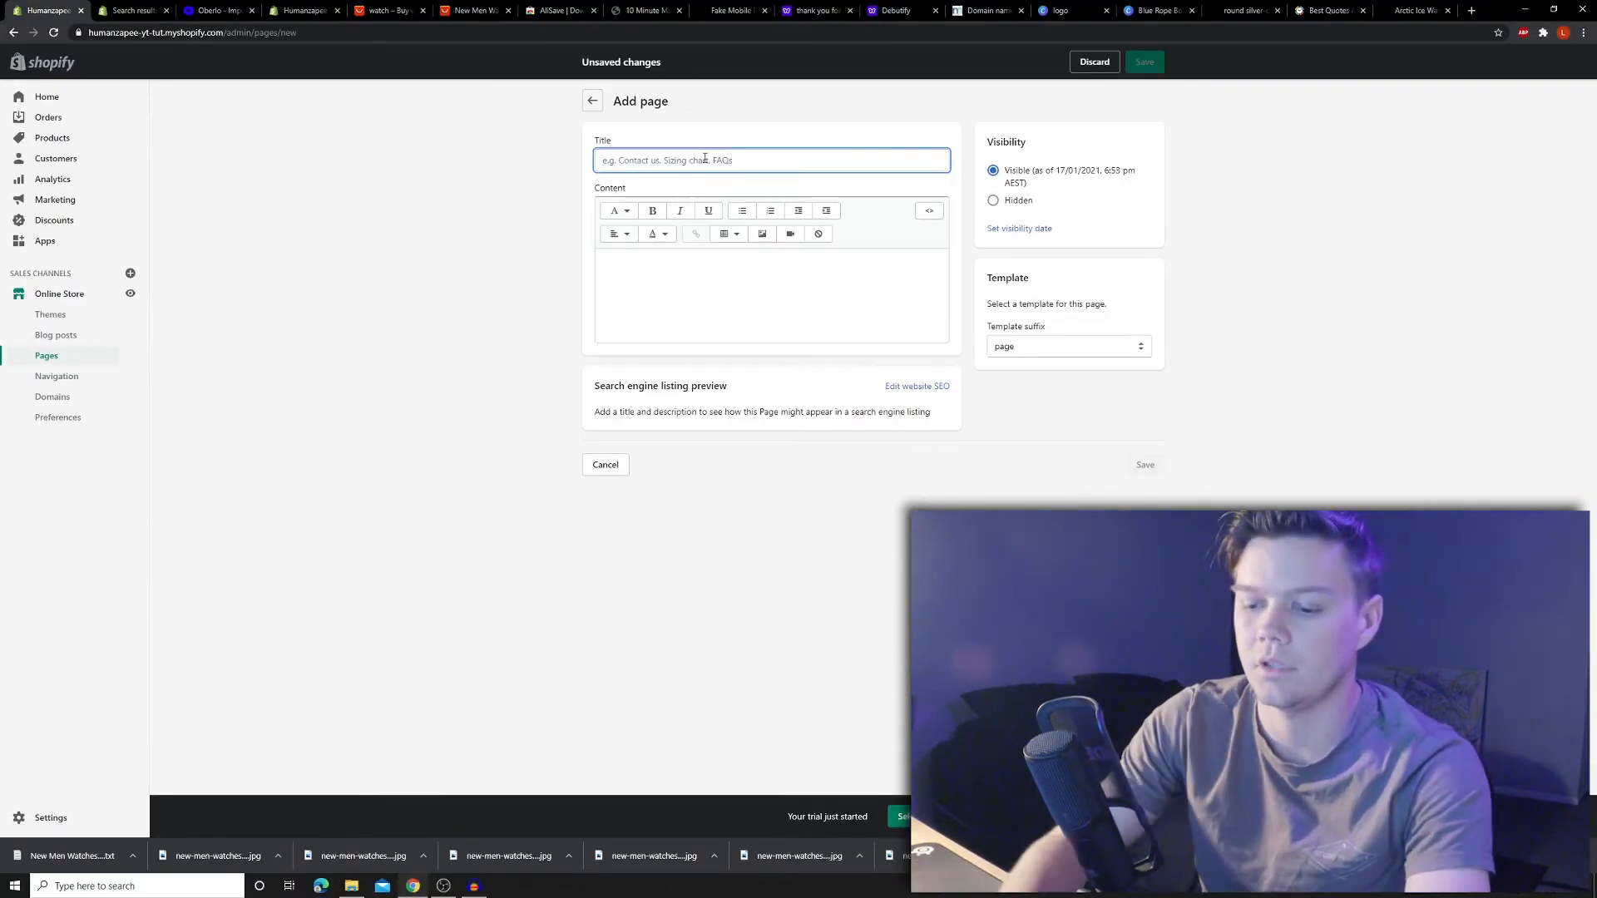
pyautogui.write('Contra')
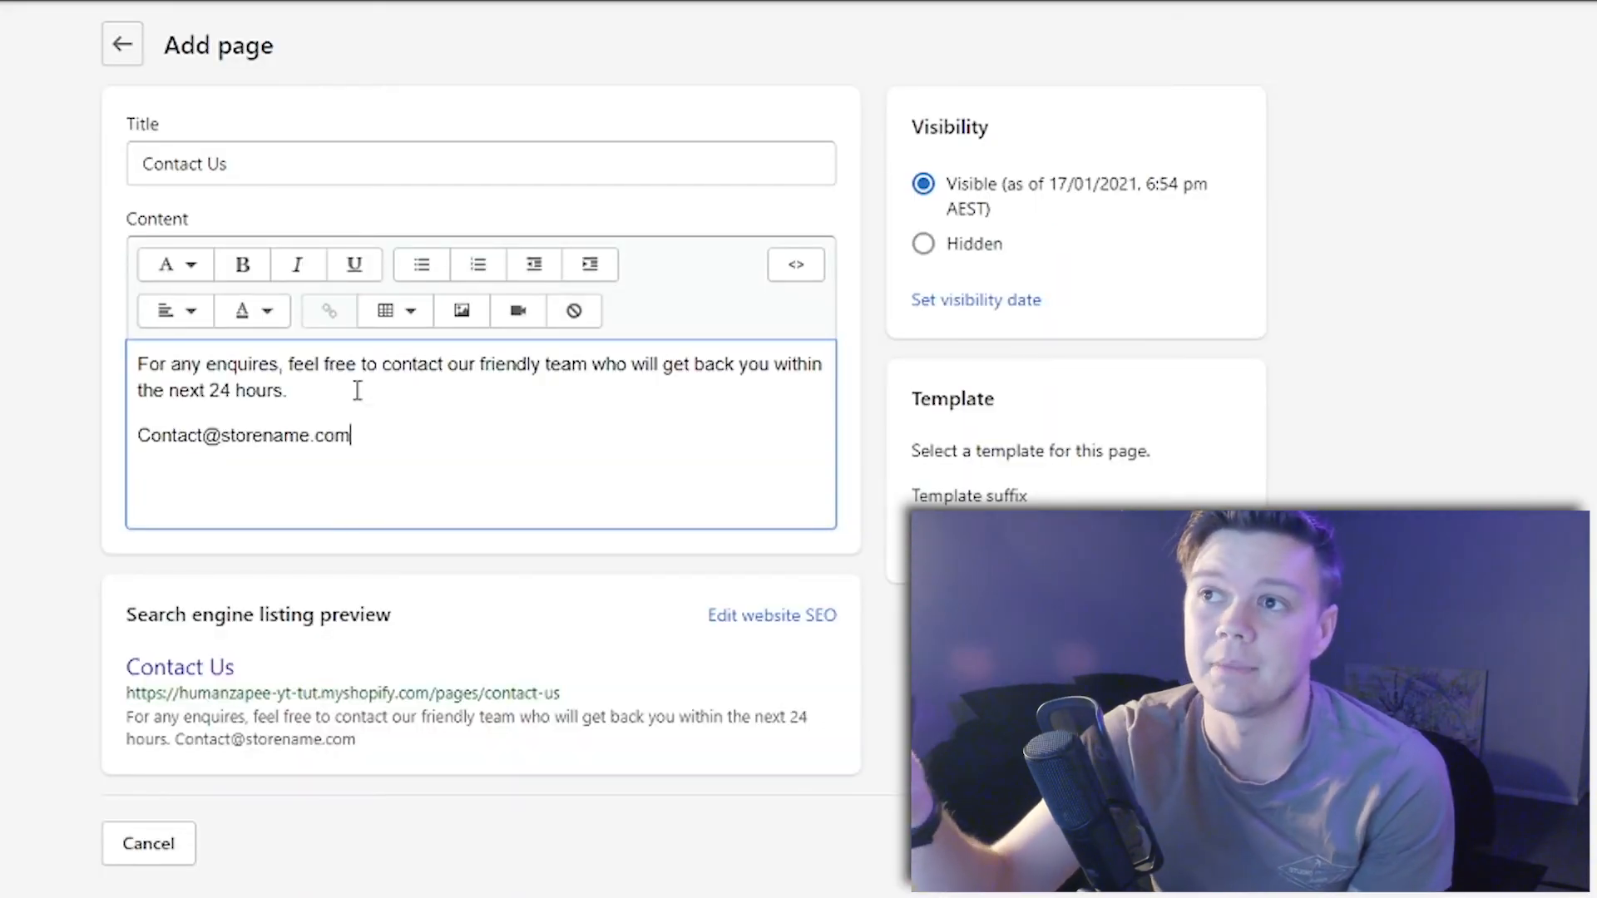
pyautogui.tripleClick(282, 385)
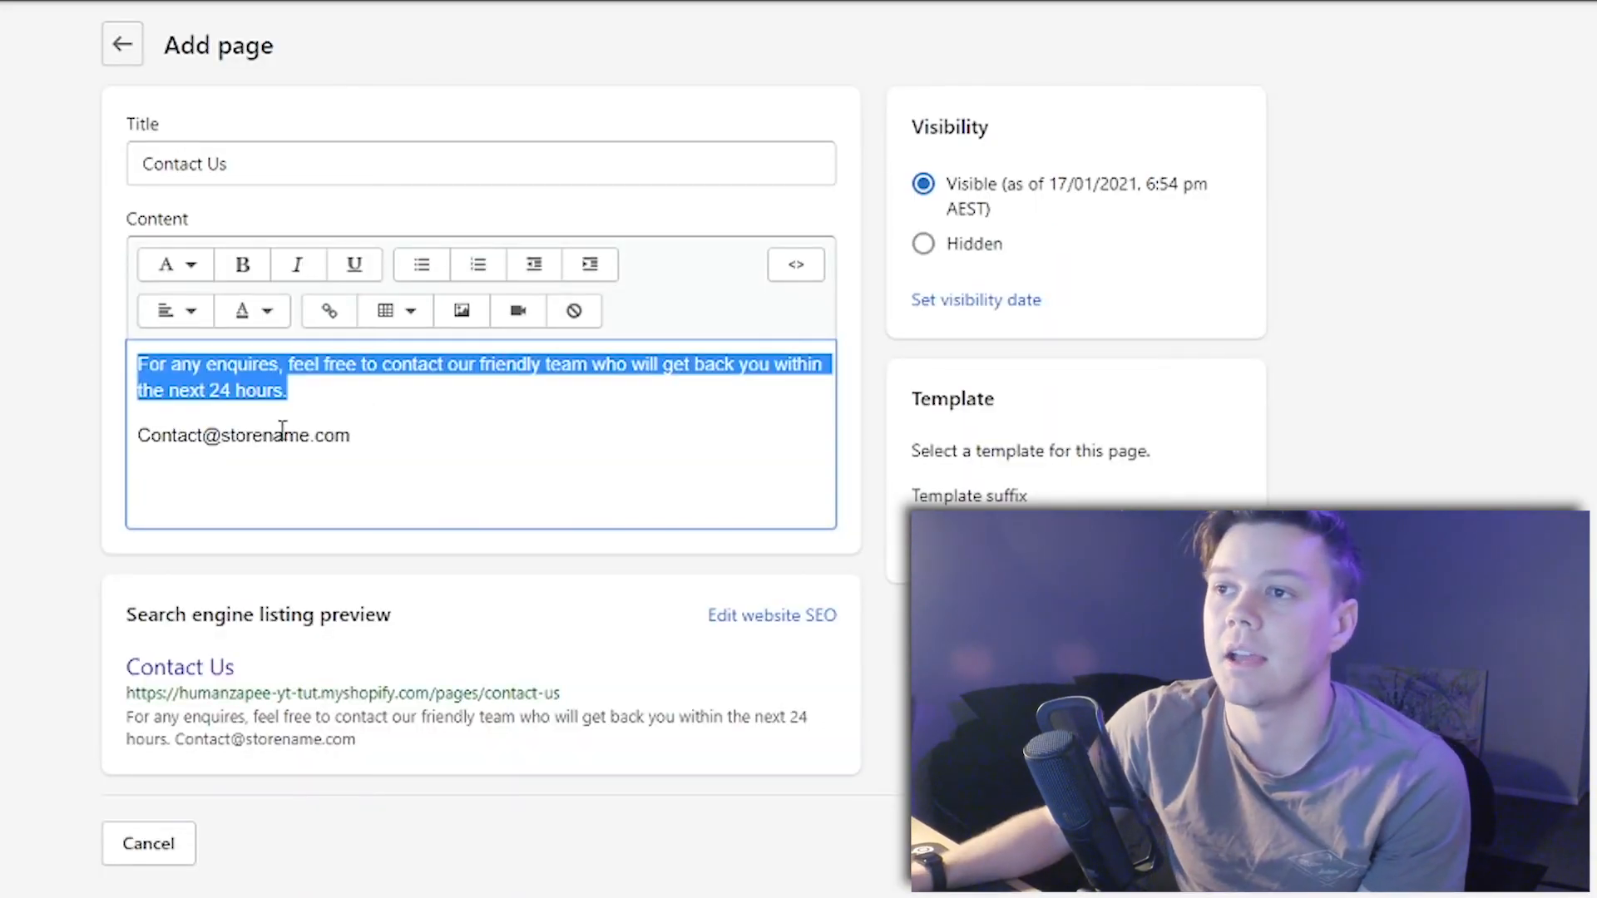
pyautogui.click(282, 432)
pyautogui.moveTo(396, 440); pyautogui.dragTo(181, 366)
pyautogui.click(360, 420)
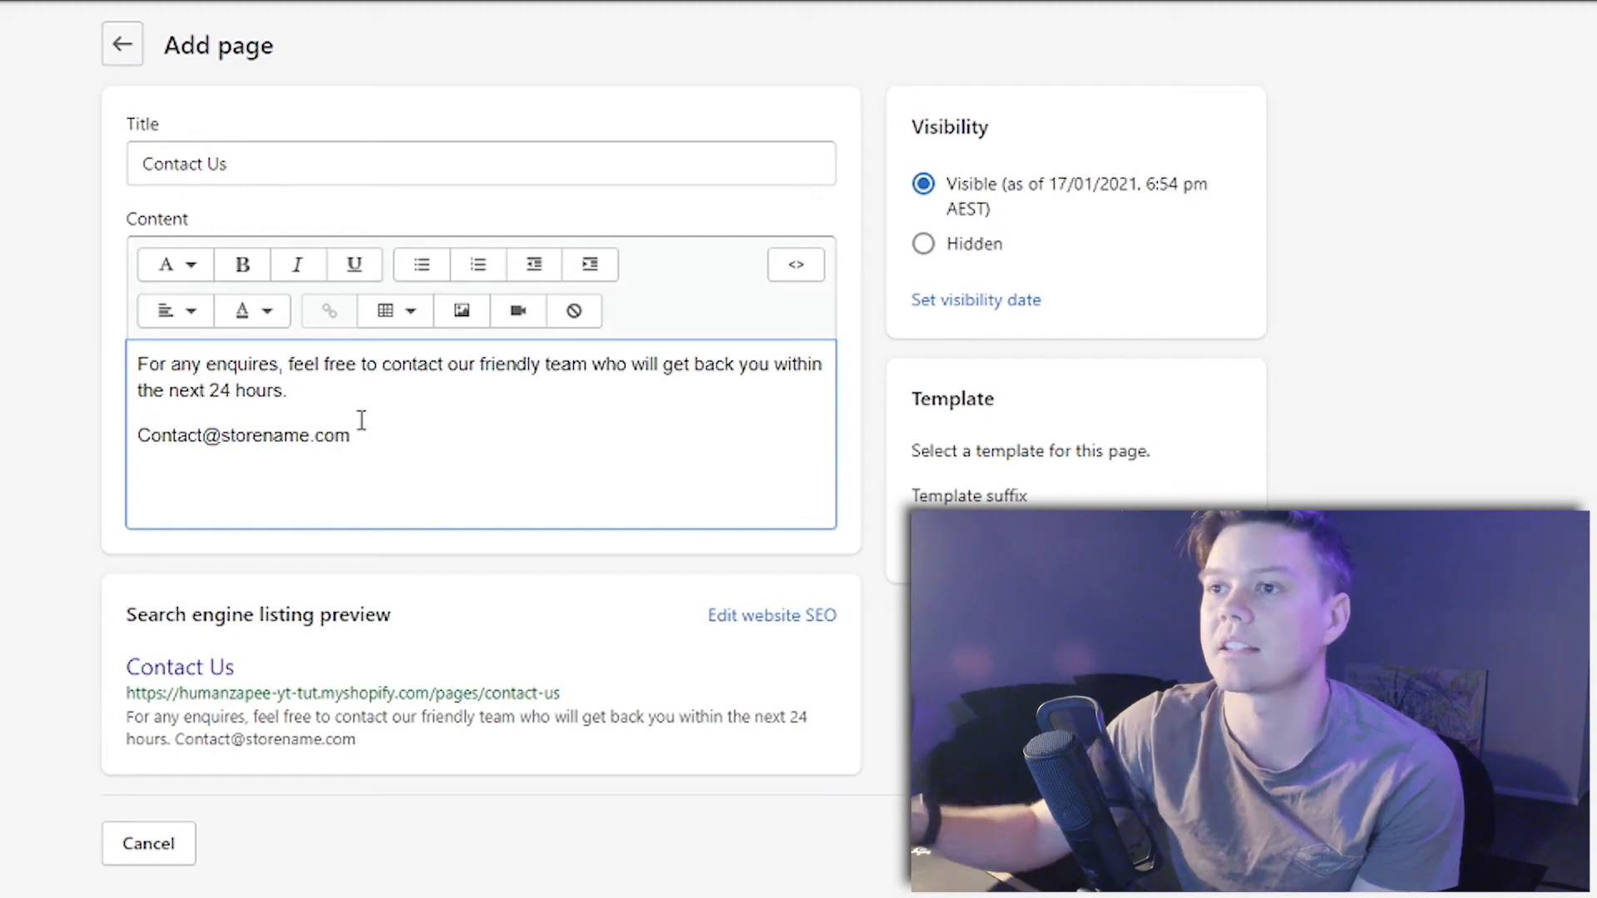
pyautogui.click(1229, 851)
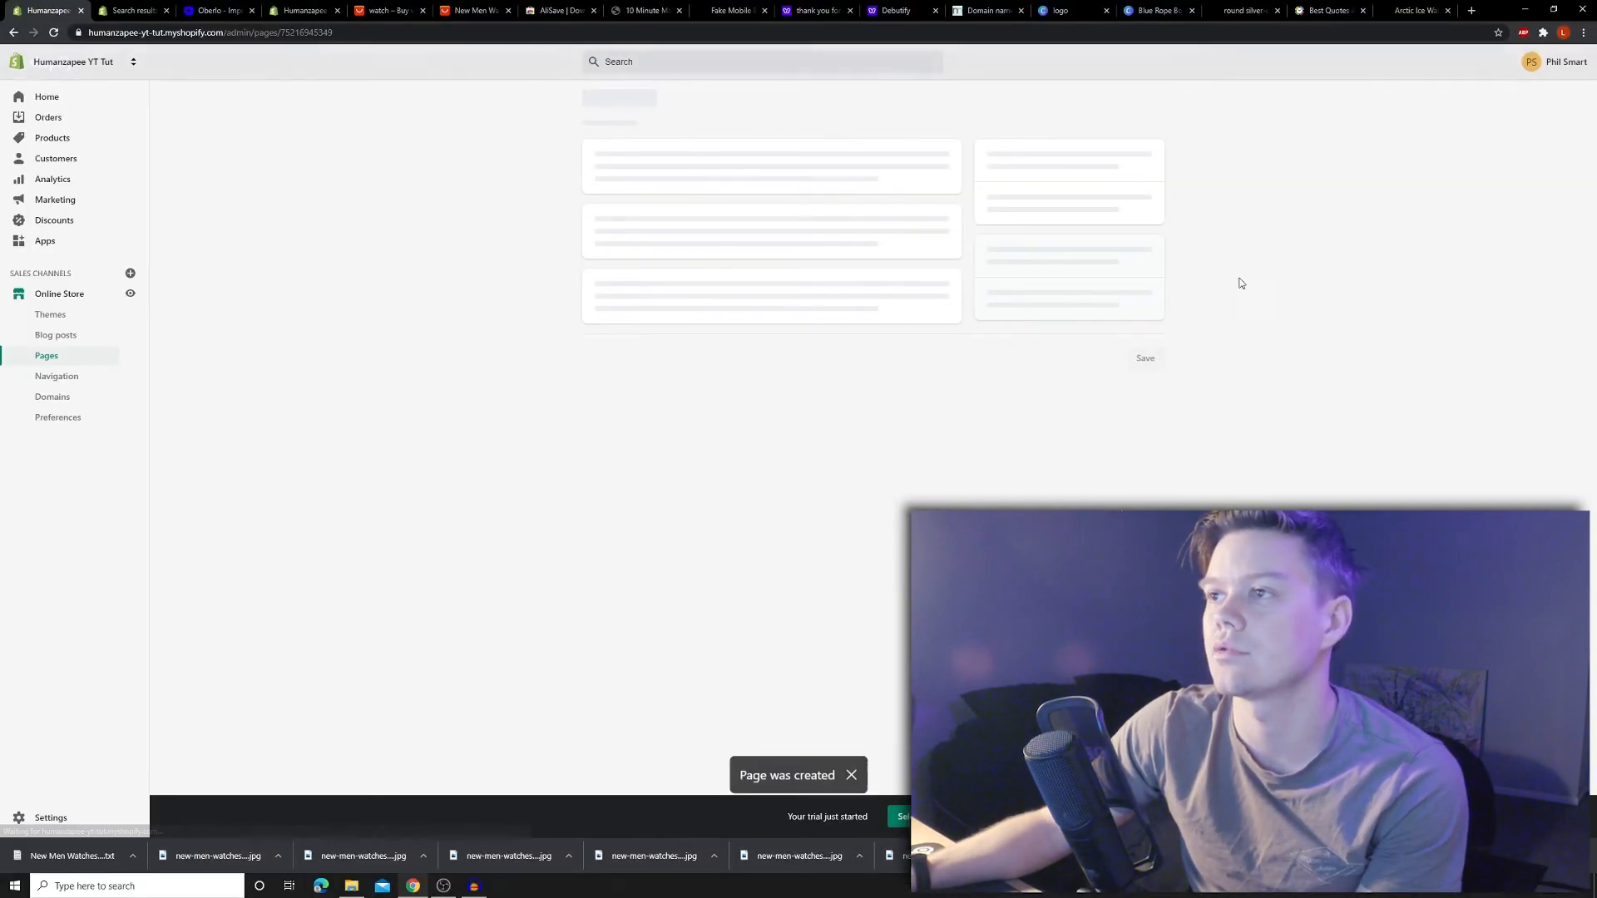
# - Start a new page titled 'FAQ's' with a delivery-time question and its 7 - 13 days answer
pyautogui.click(782, 156)
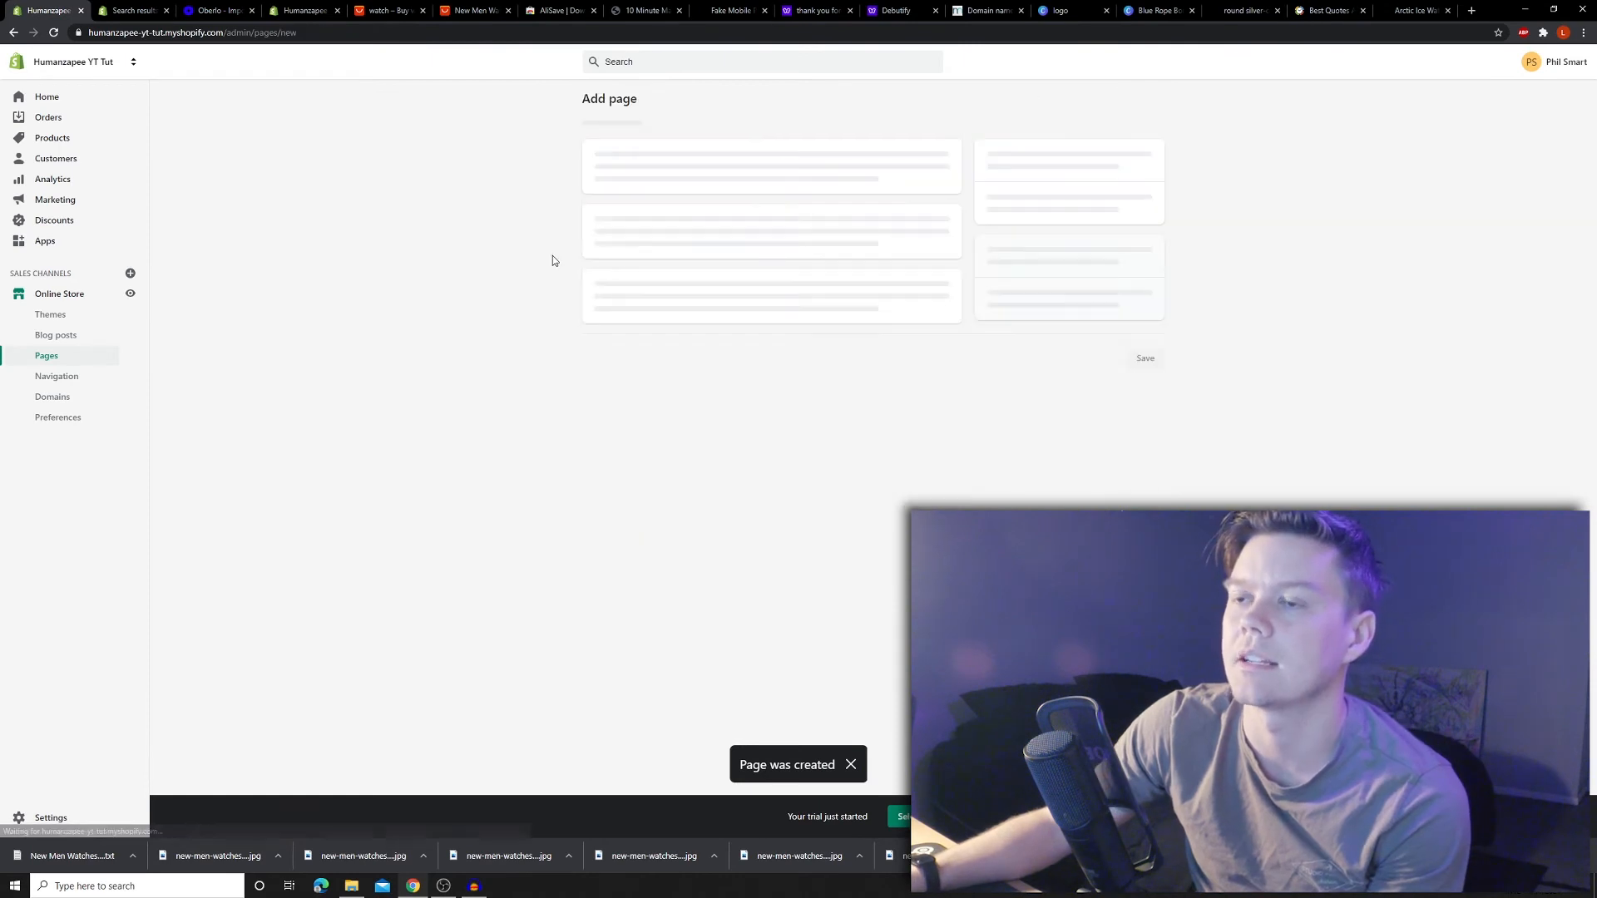
pyautogui.click(658, 163)
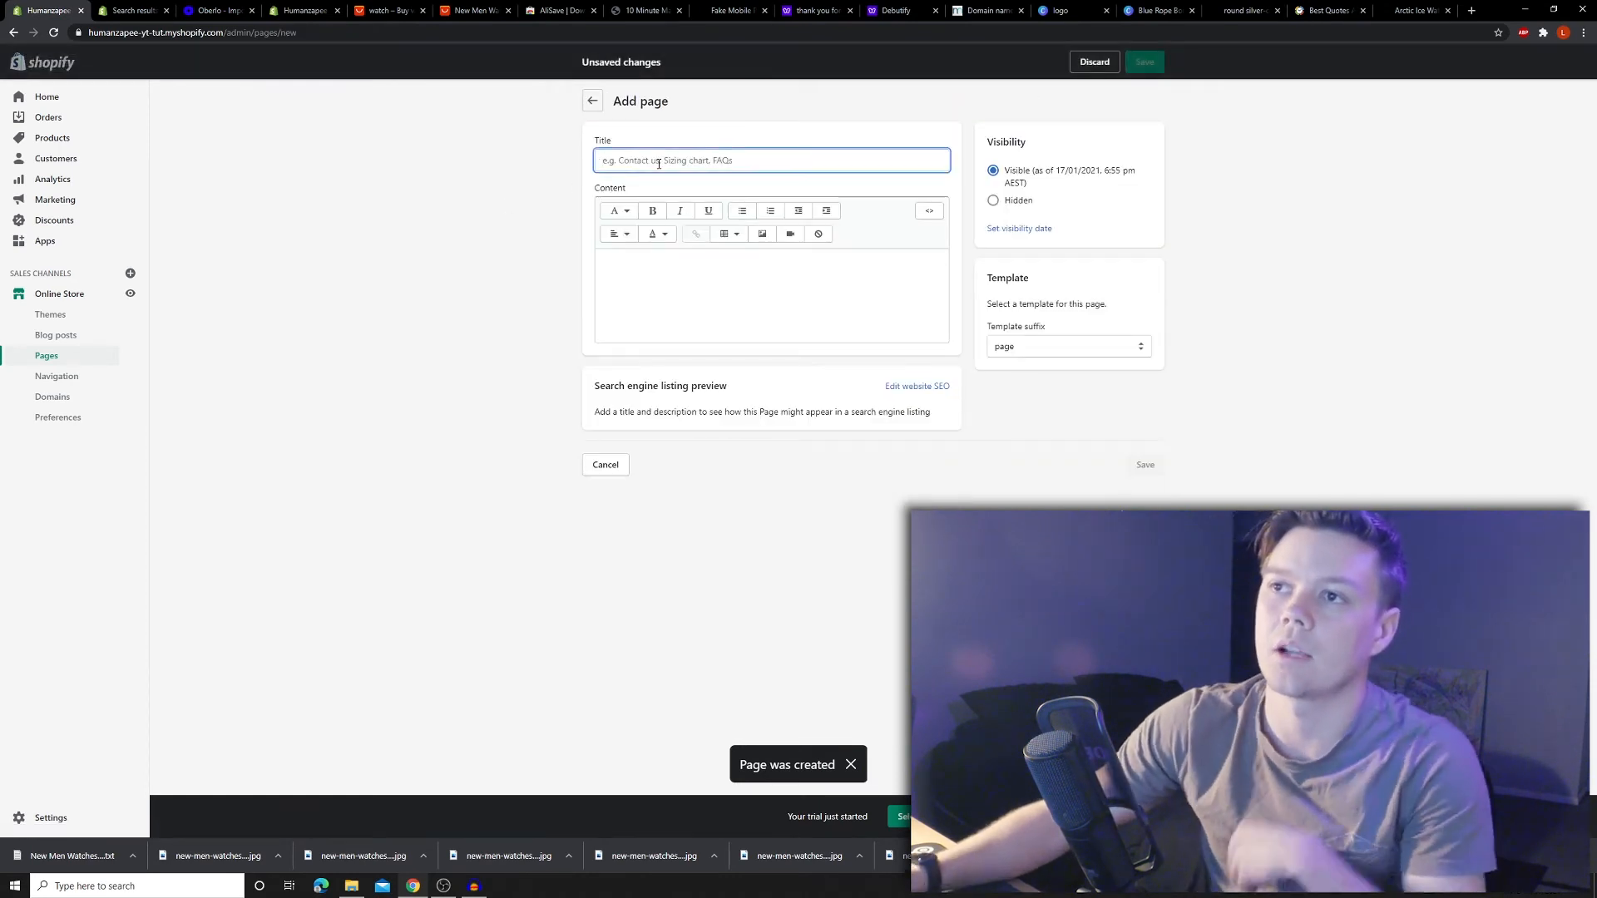
pyautogui.write('FA')
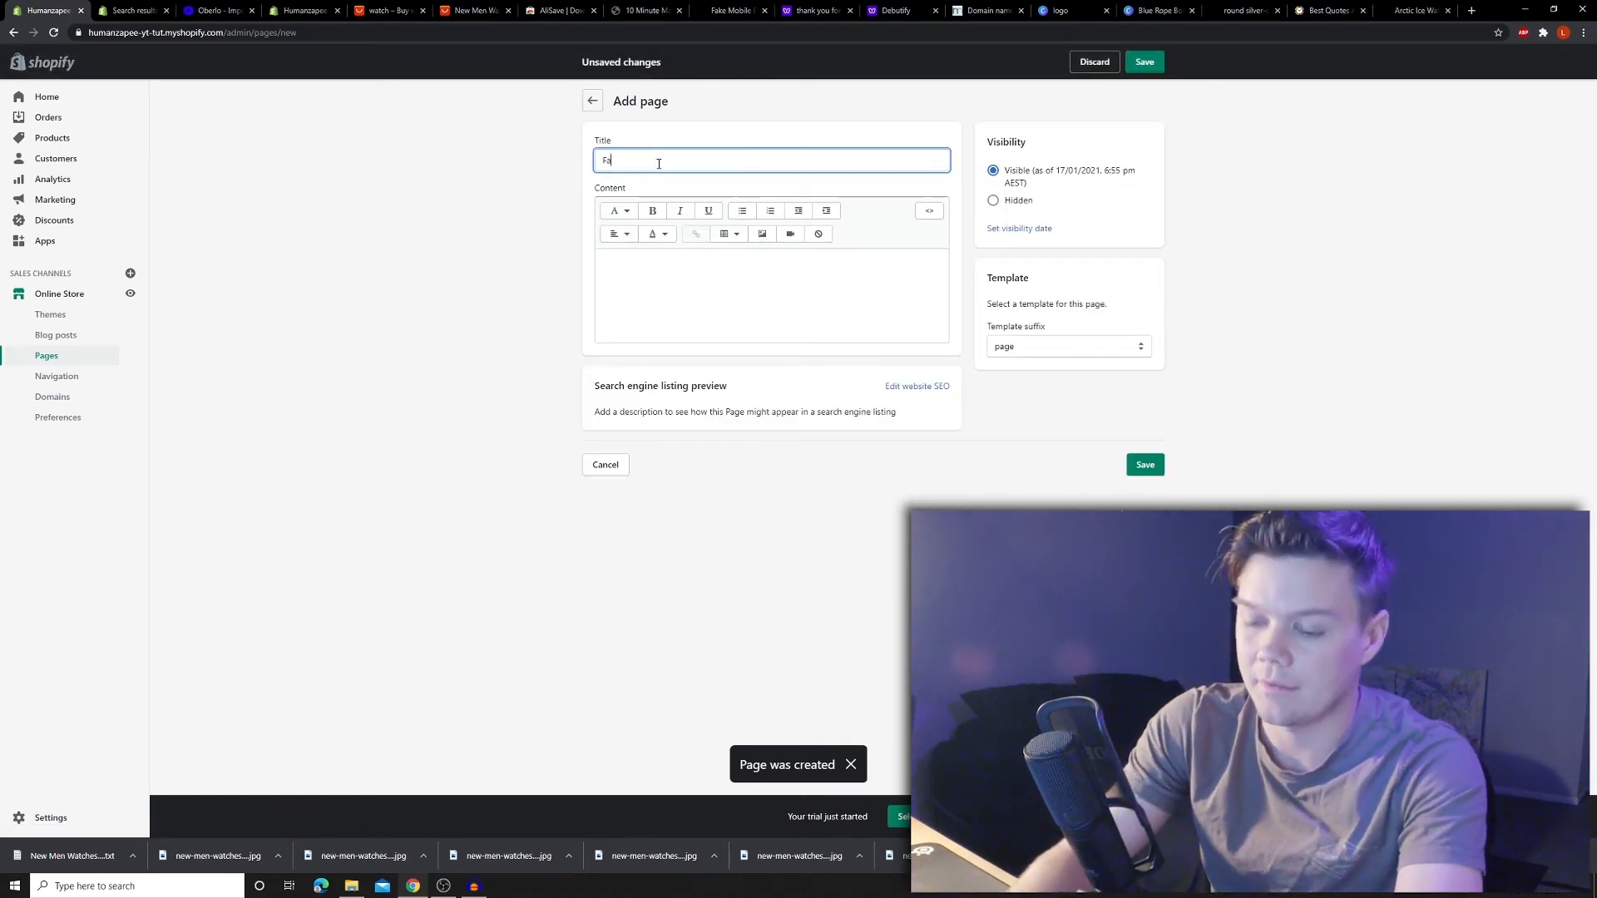
pyautogui.write("Q's")
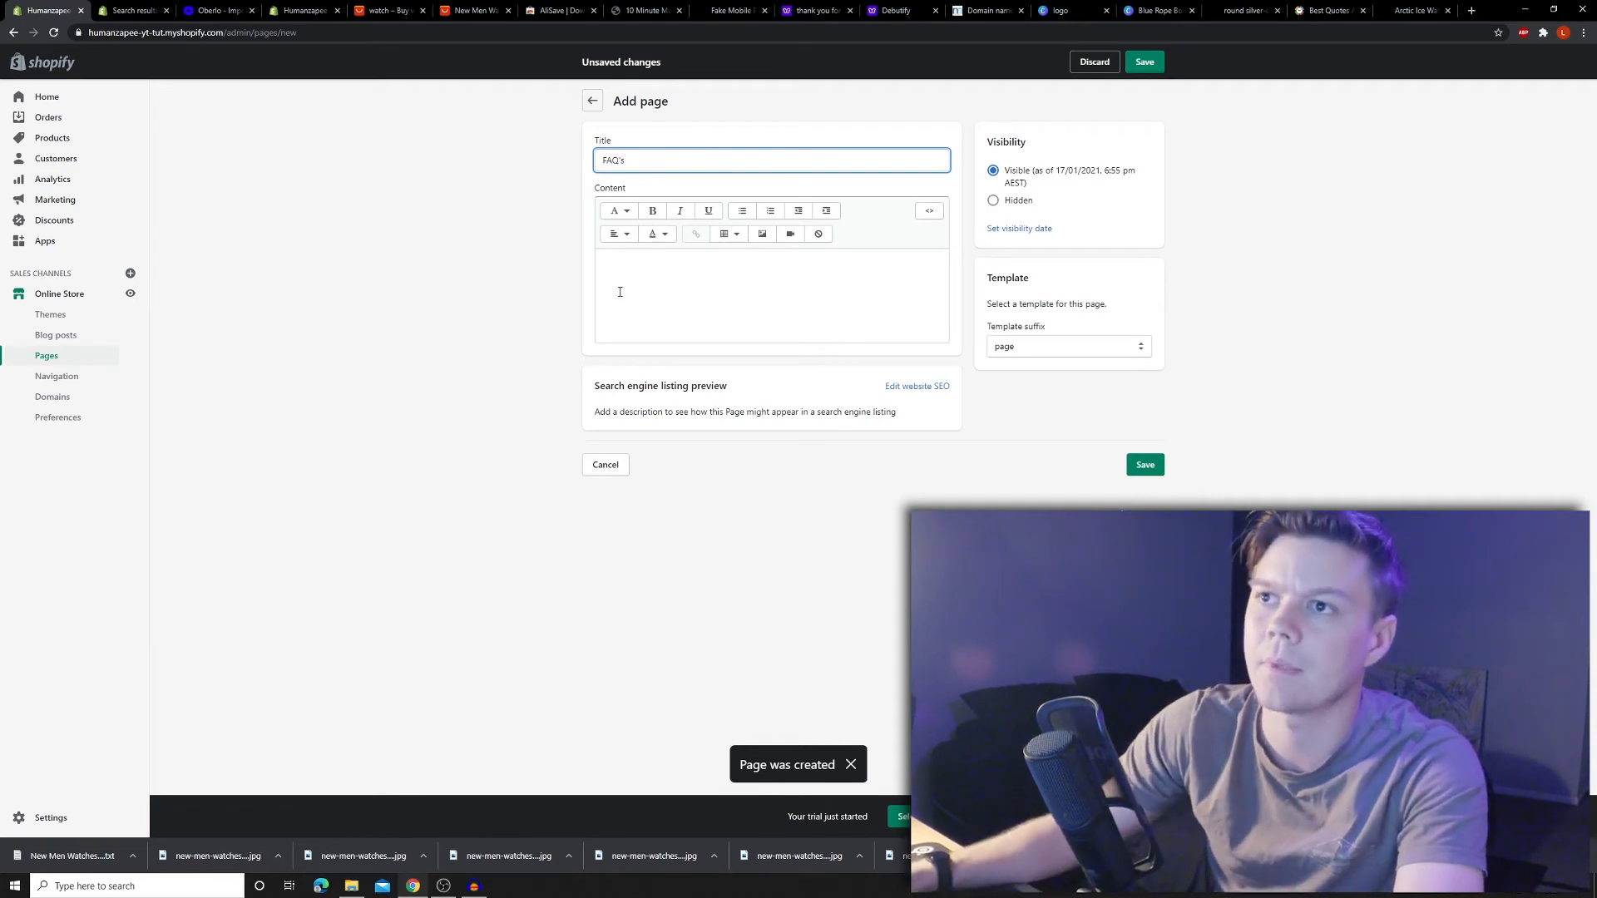
pyautogui.click(599, 283)
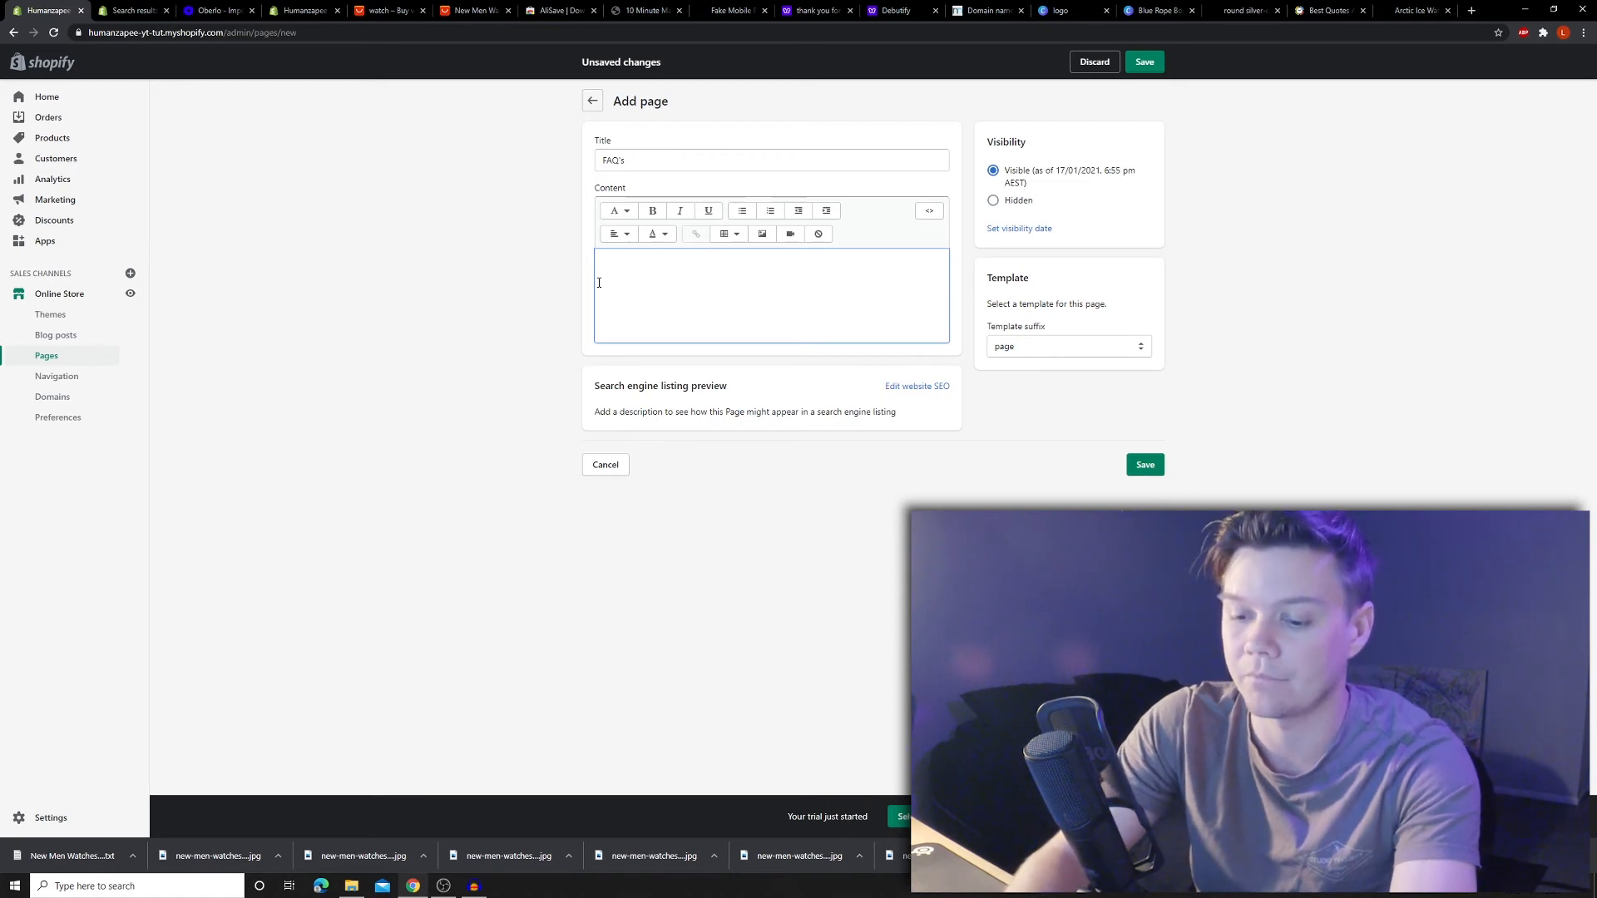
pyautogui.write('Q. How long will it take for')
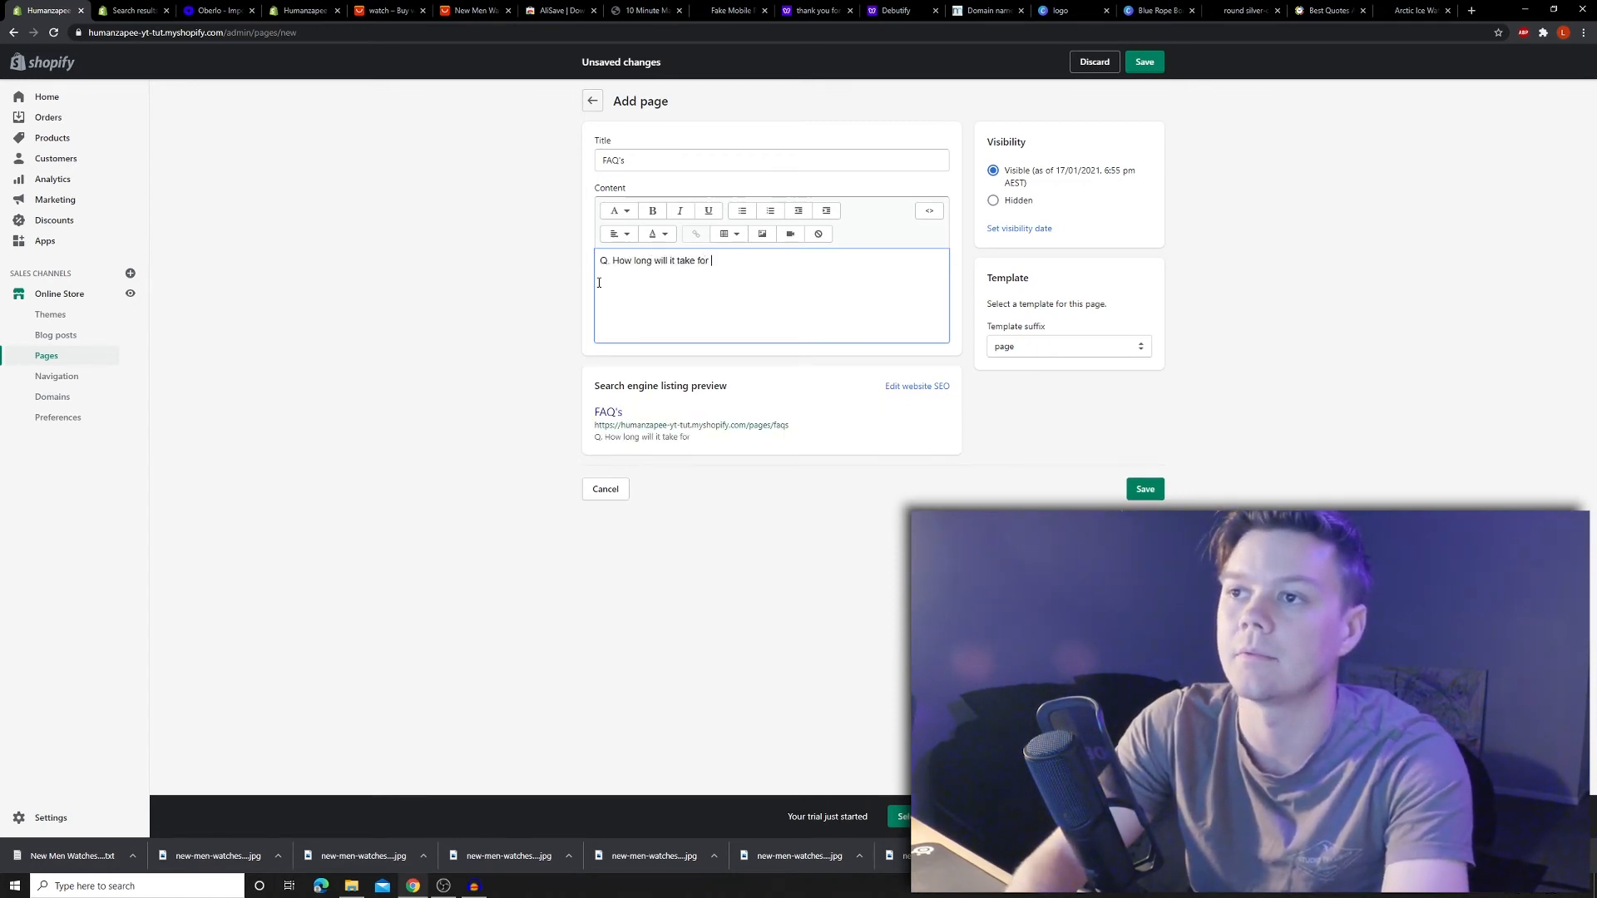
pyautogui.write('my product?')
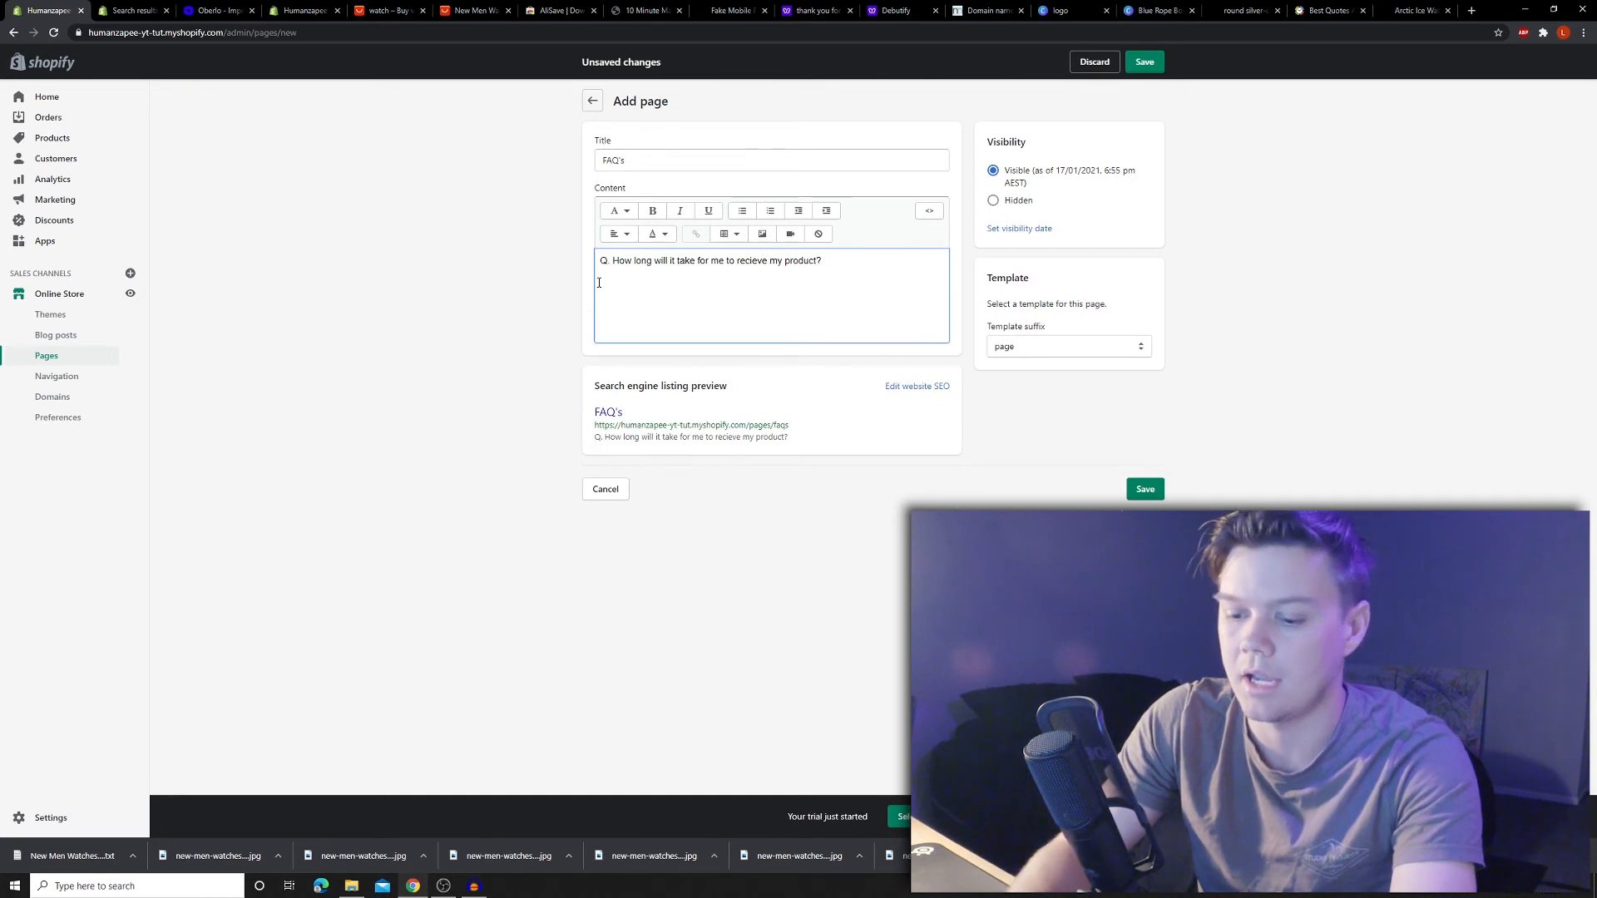
pyautogui.write('A.')
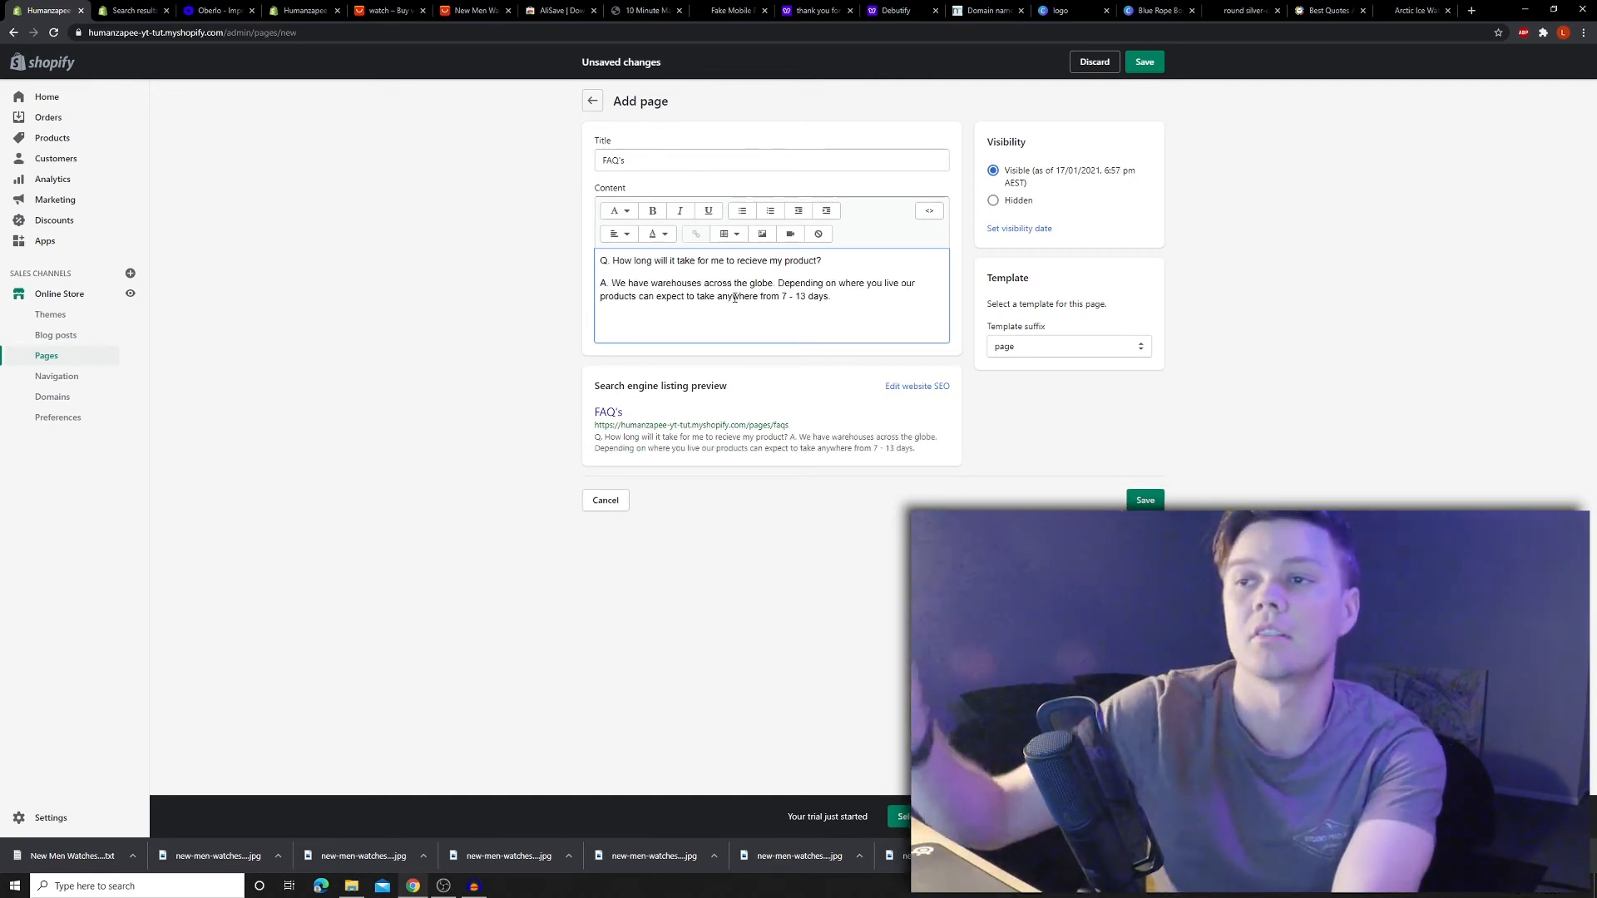
# - Remove the period after 'days' in the answer and save the FAQ's page
pyautogui.moveTo(612, 284); pyautogui.dragTo(838, 285)
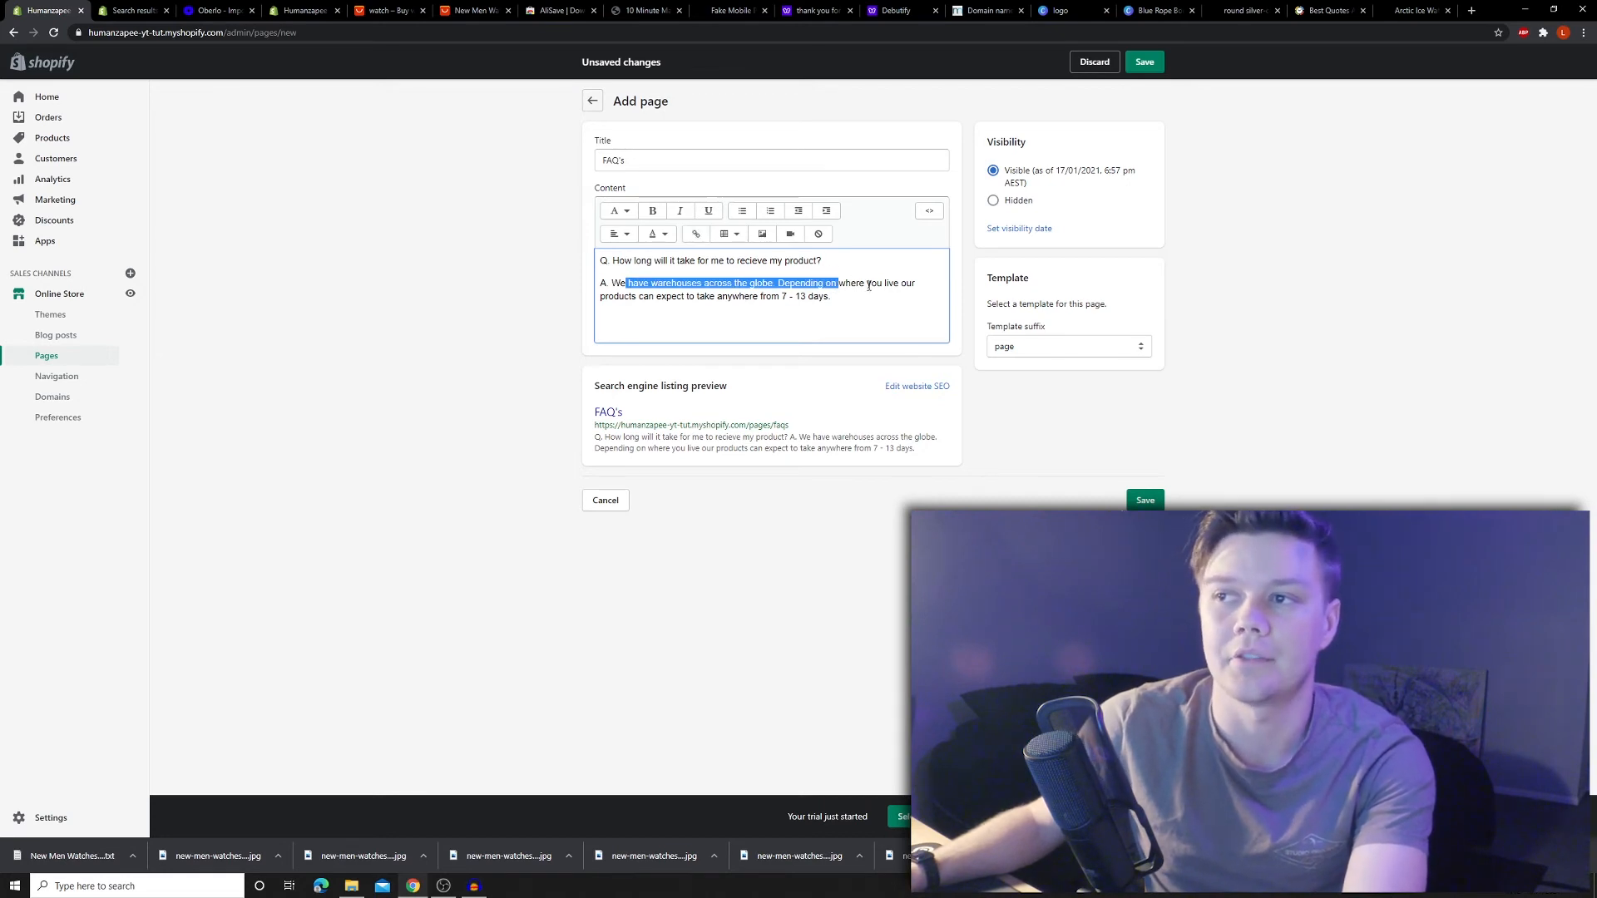
pyautogui.click(869, 286)
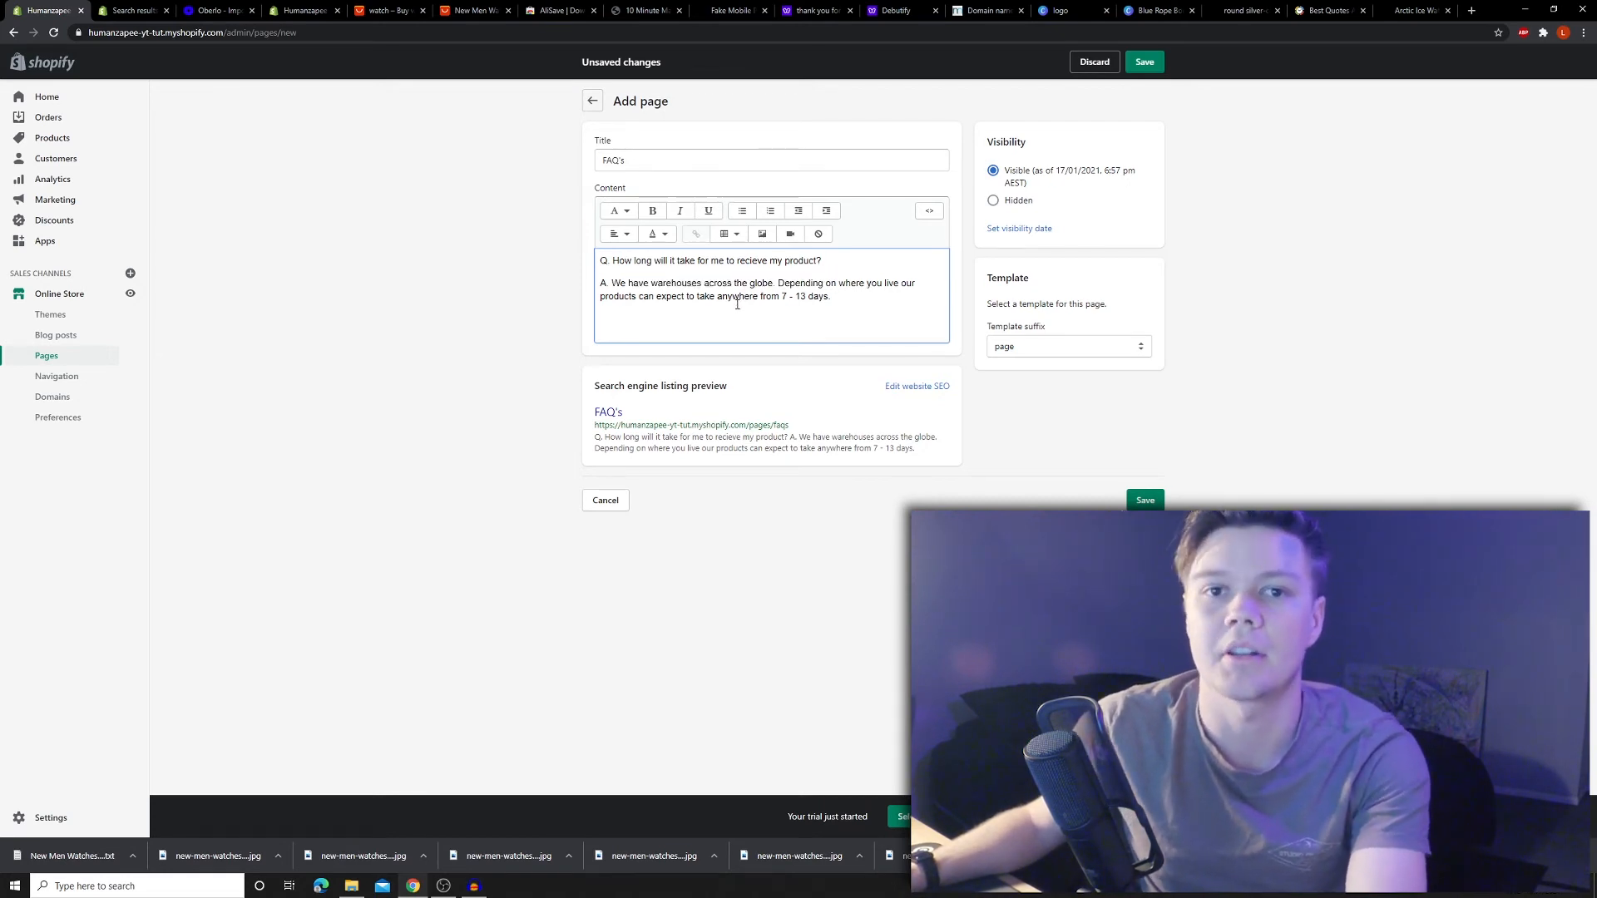
pyautogui.click(838, 298)
pyautogui.press('BackSpace')
pyautogui.press('BackSpace')
pyautogui.click(1145, 62)
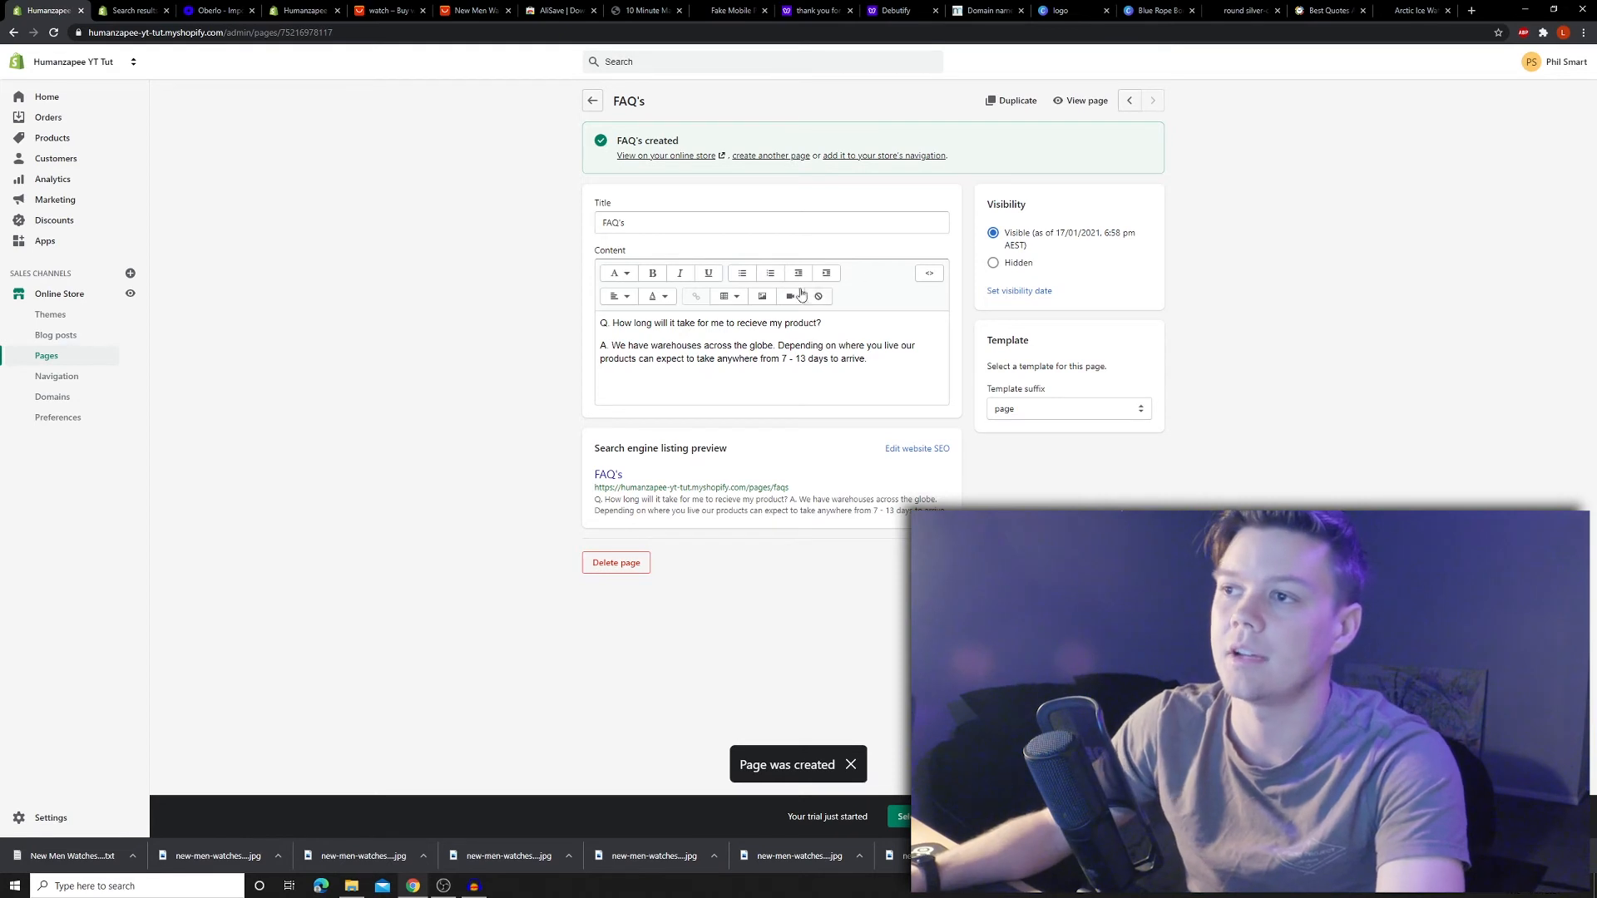
pyautogui.click(754, 156)
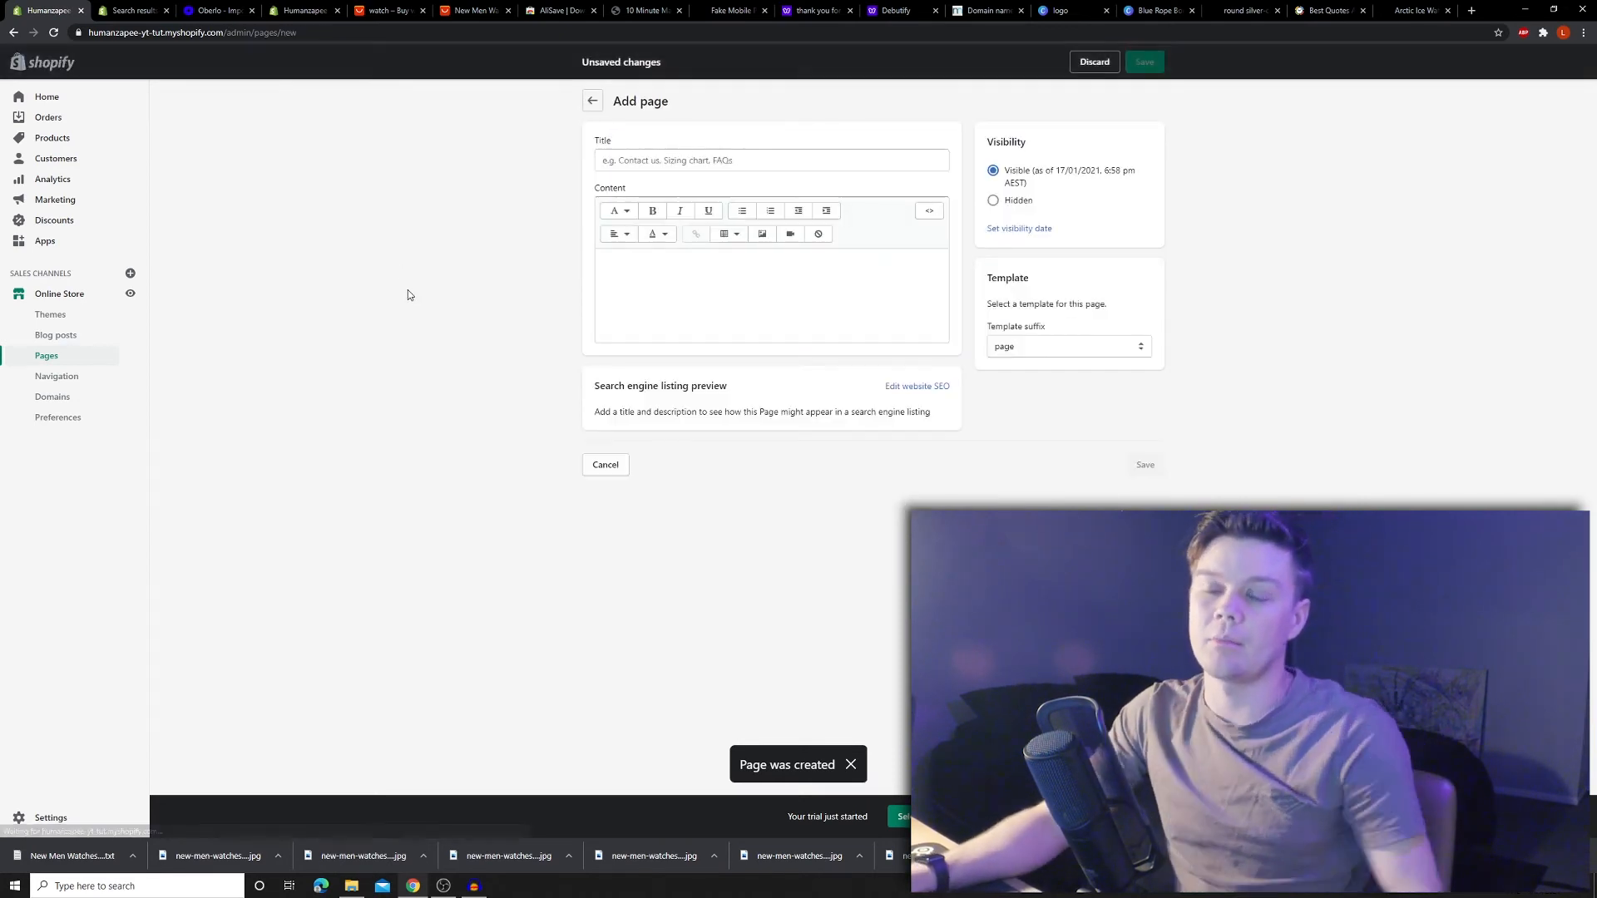
# - Title the new page 'Refund Policy' and paste in the 60-day no-questions-asked refund paragraph
pyautogui.click(695, 158)
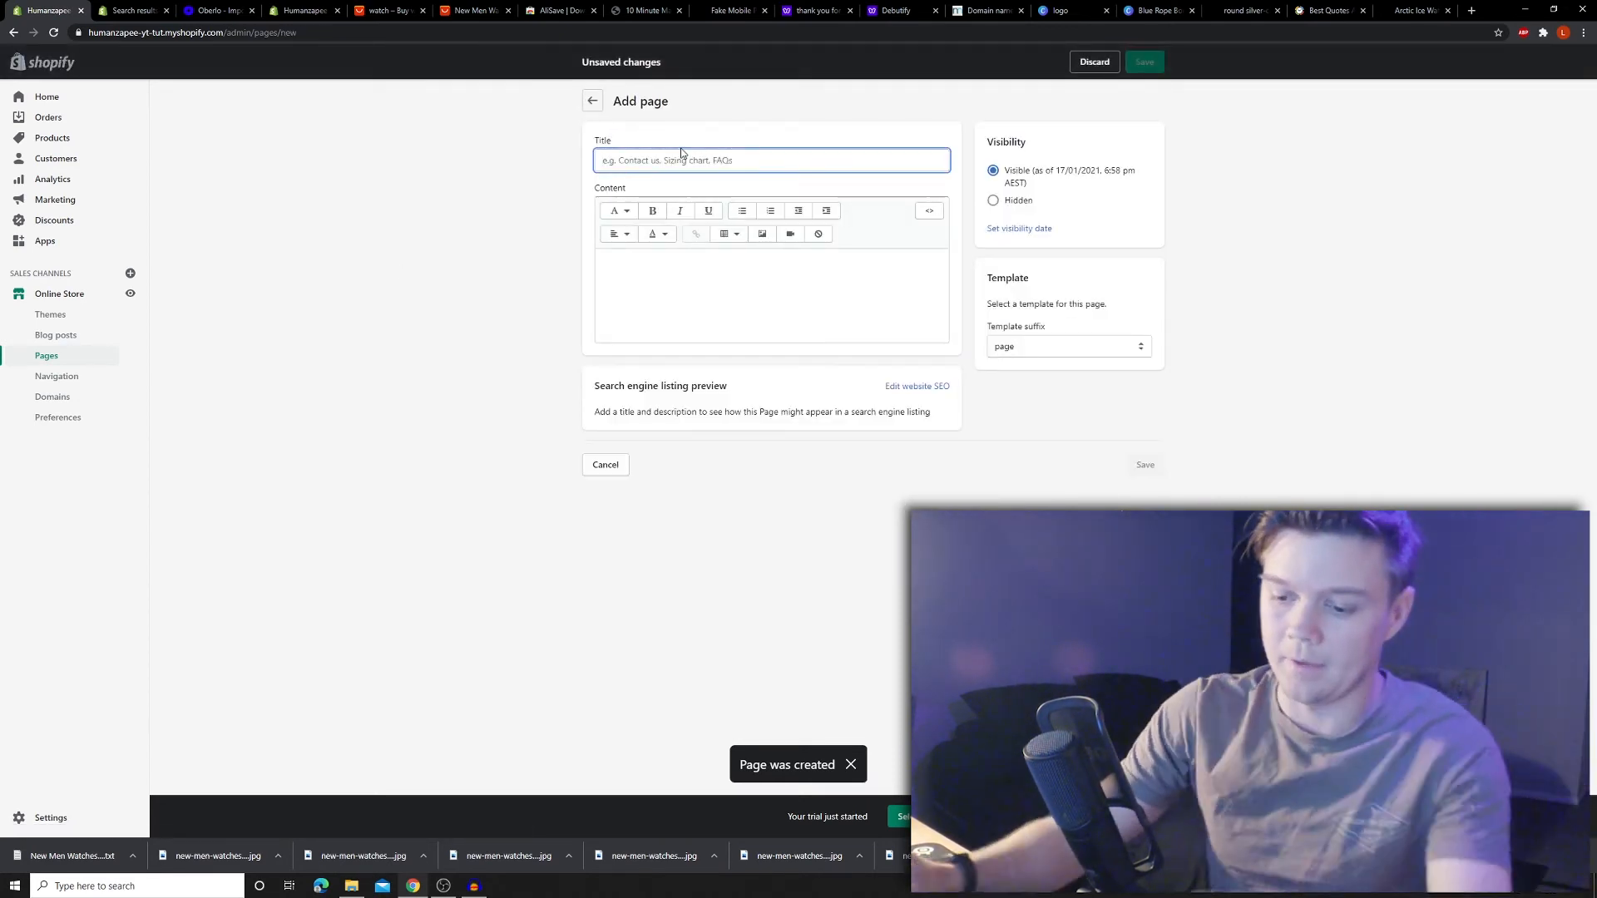
pyautogui.write('Refun')
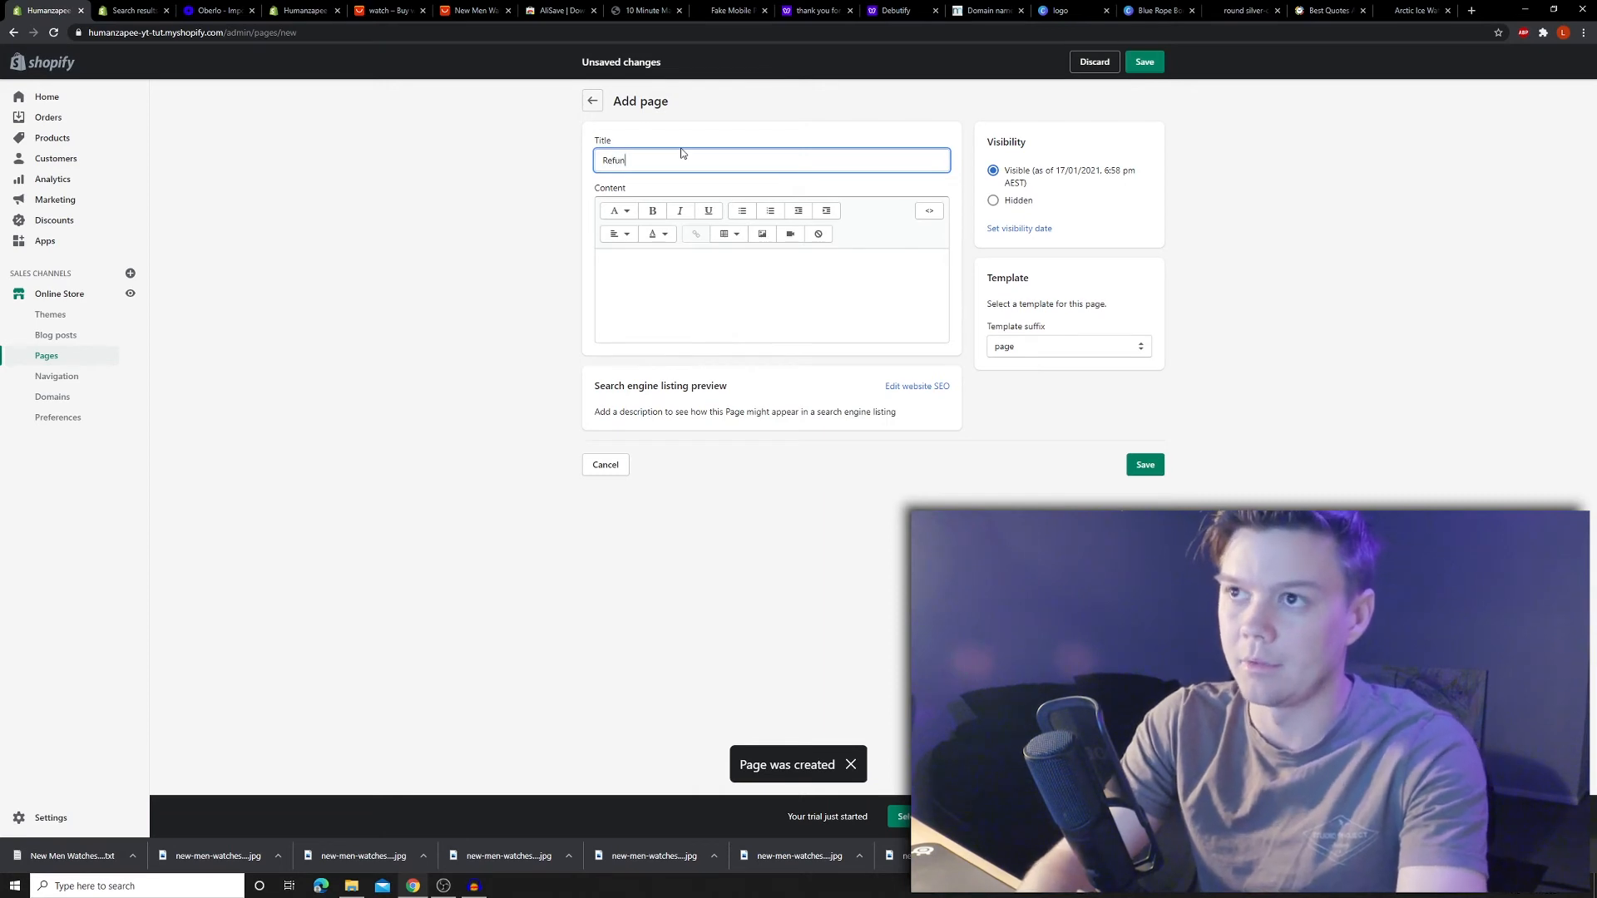
pyautogui.write('d Policy')
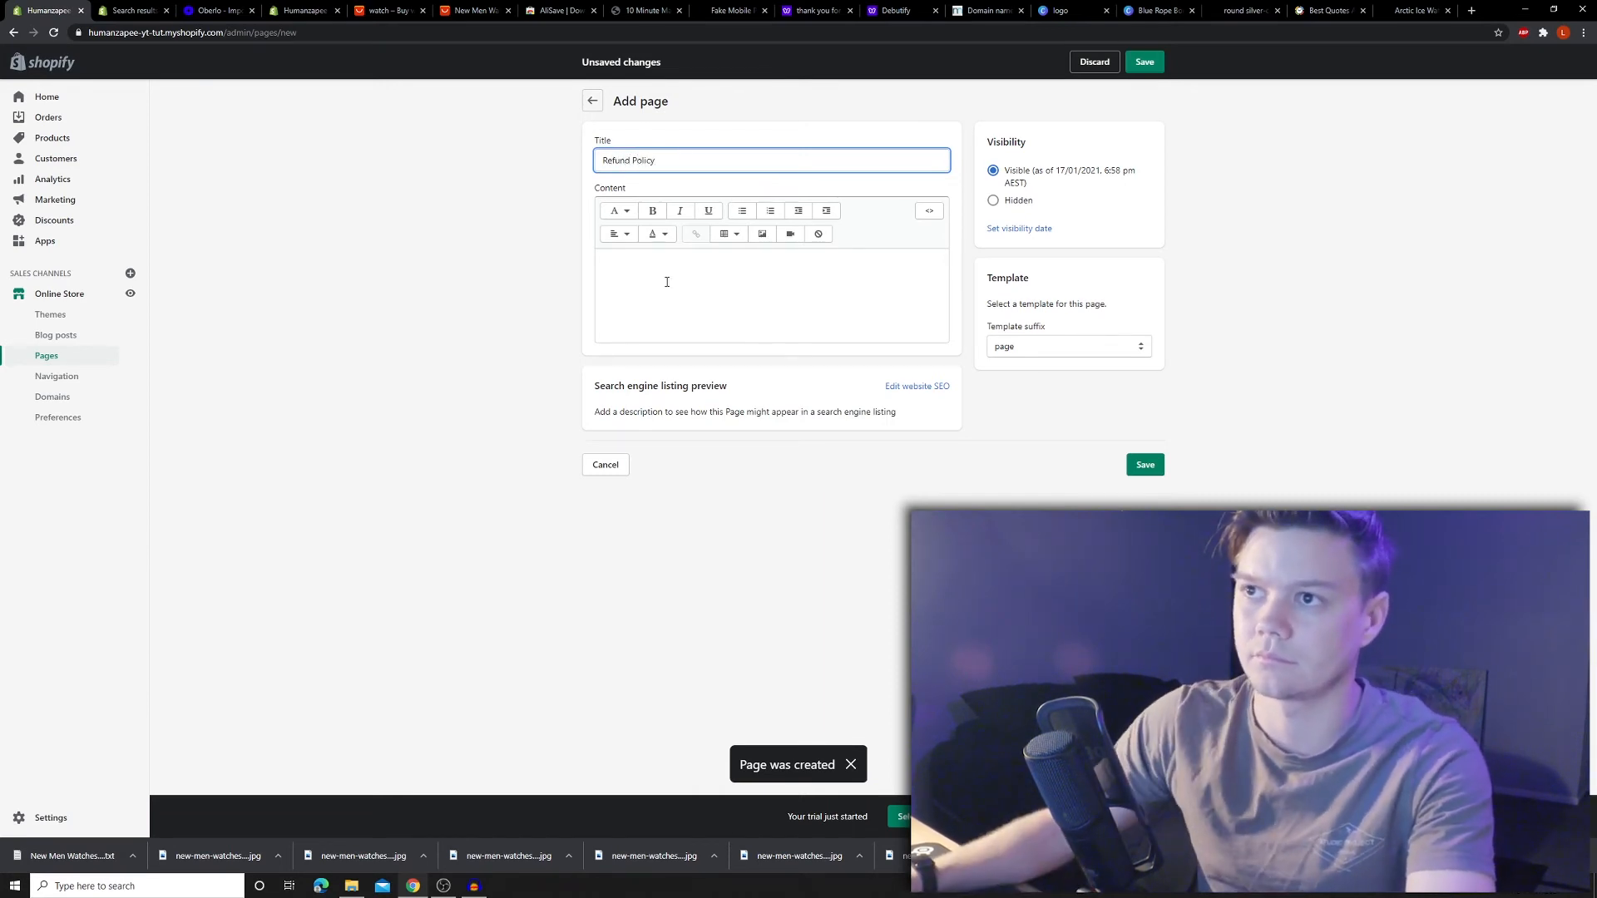
pyautogui.click(606, 278)
pyautogui.write('We are a company that puts integrity first. Here at Spyglass we offer a 60 day no questions asked refund policy to our customers. To return your purchase, simply send the product back to us and you will receive a full refund.')
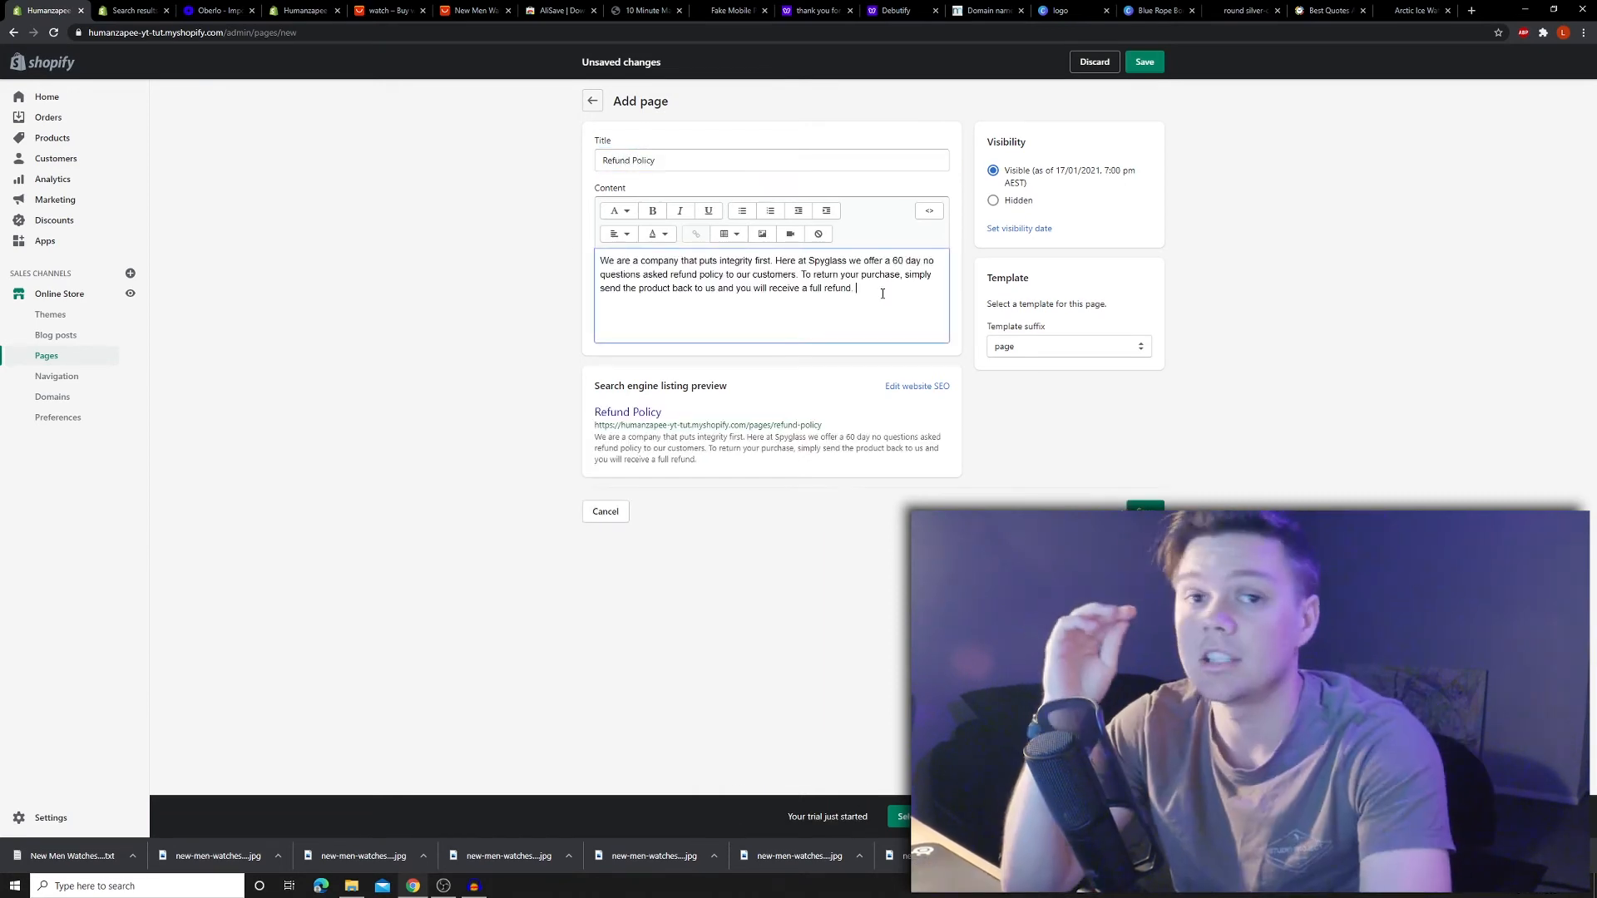
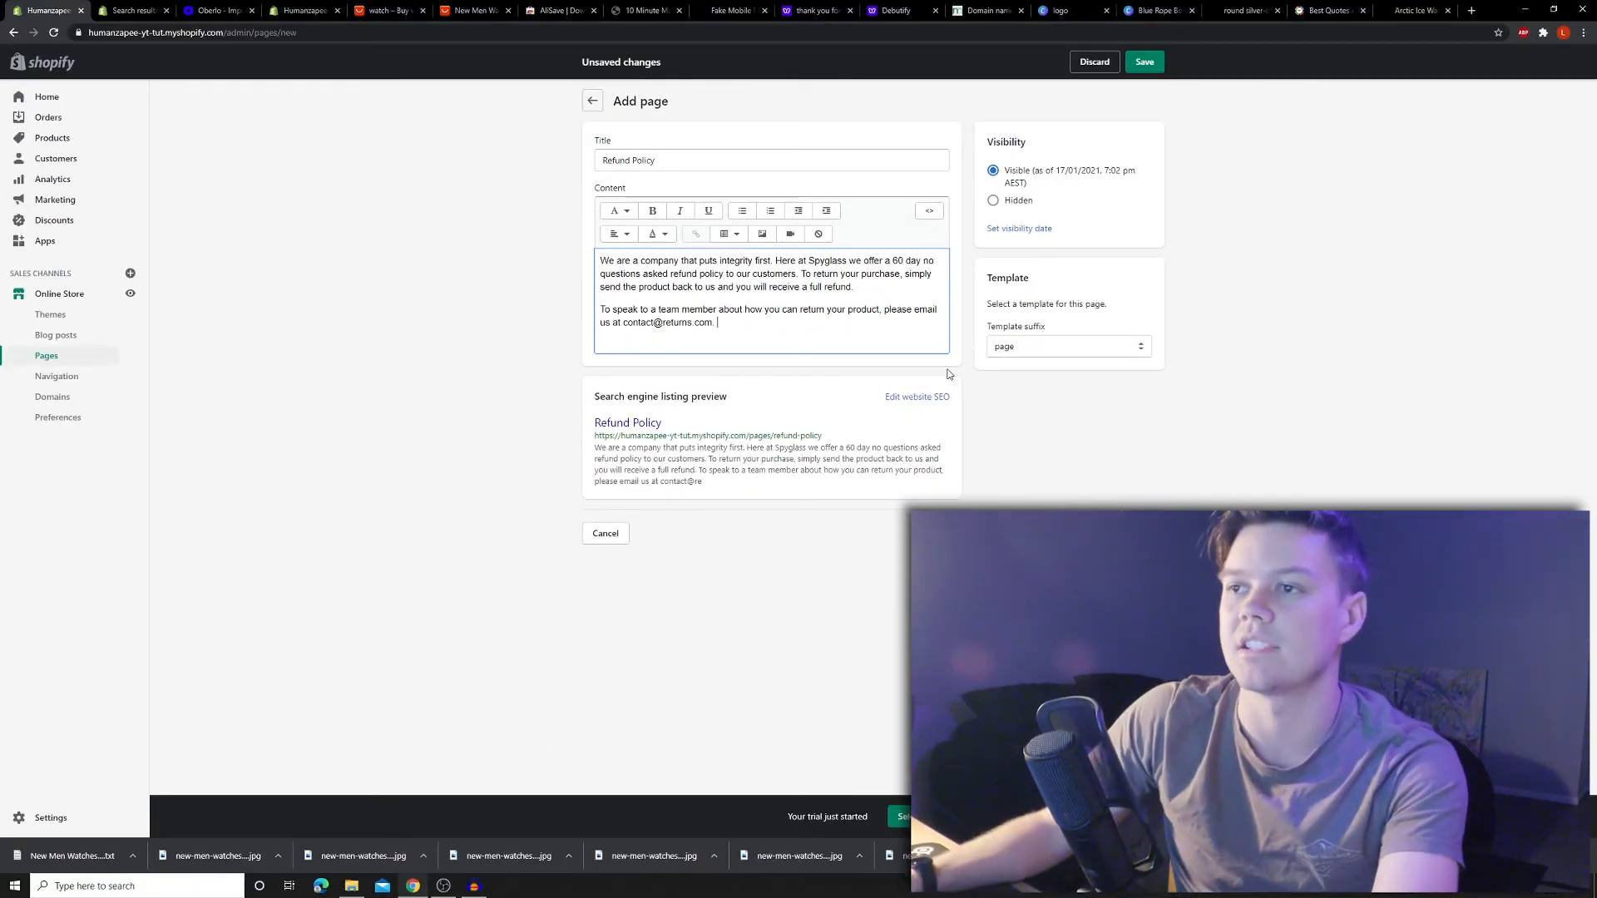
# - Save the new Refund Policy page with Ctrl+S
pyautogui.hotkey('ctrl', 's')
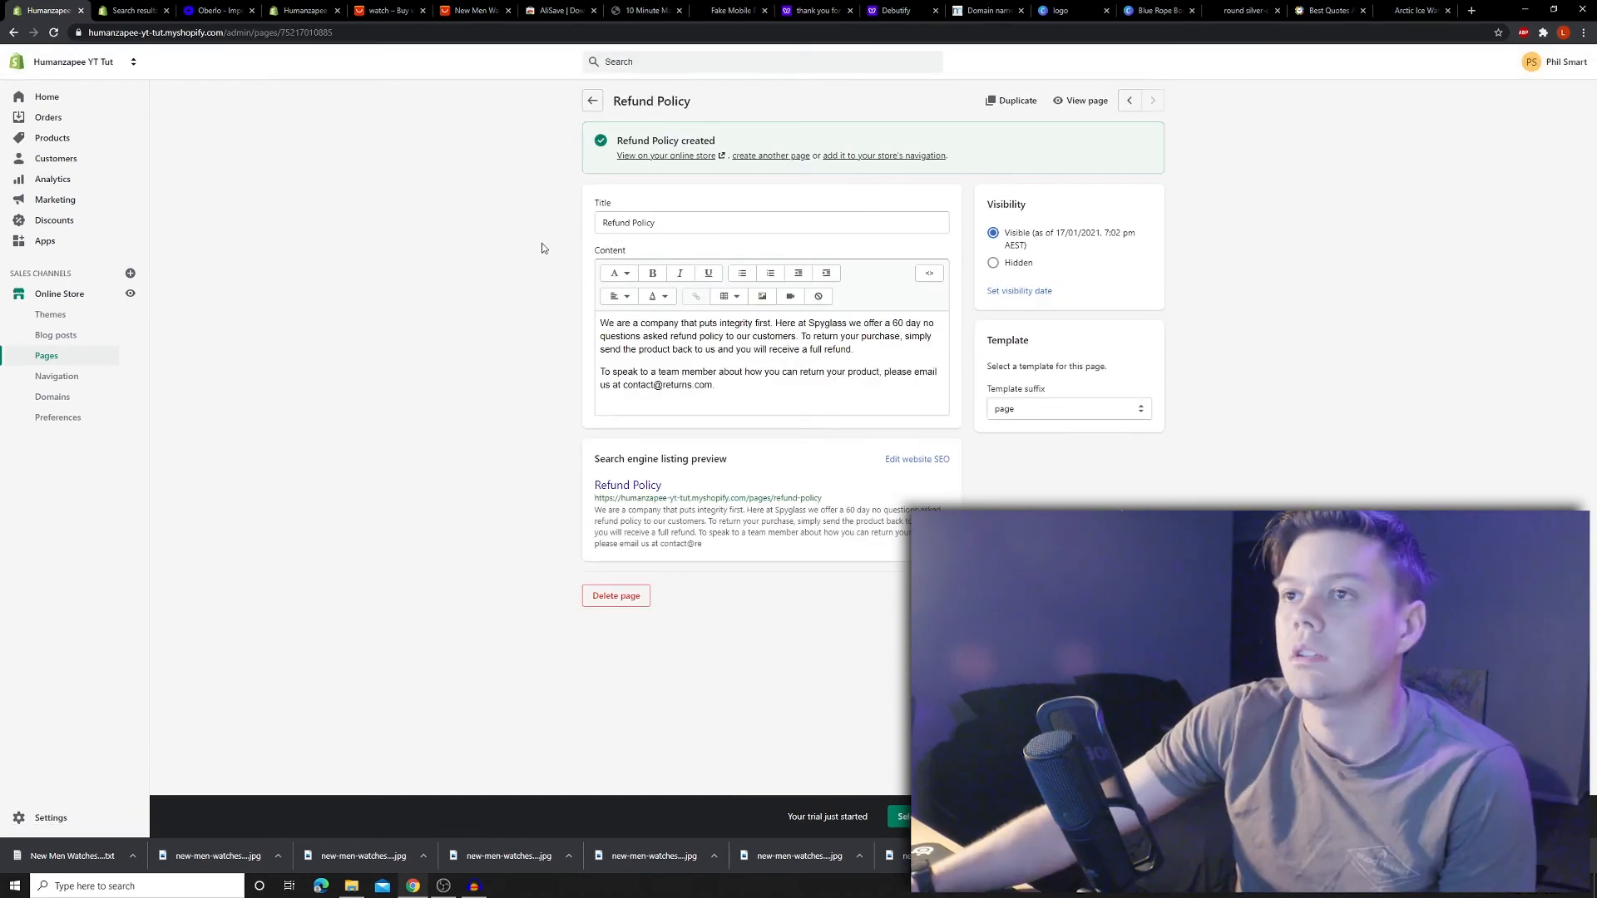
# - Add a Spyglass 65 item, linked to the Spyglass 65 product, to the main menu
pyautogui.click(69, 379)
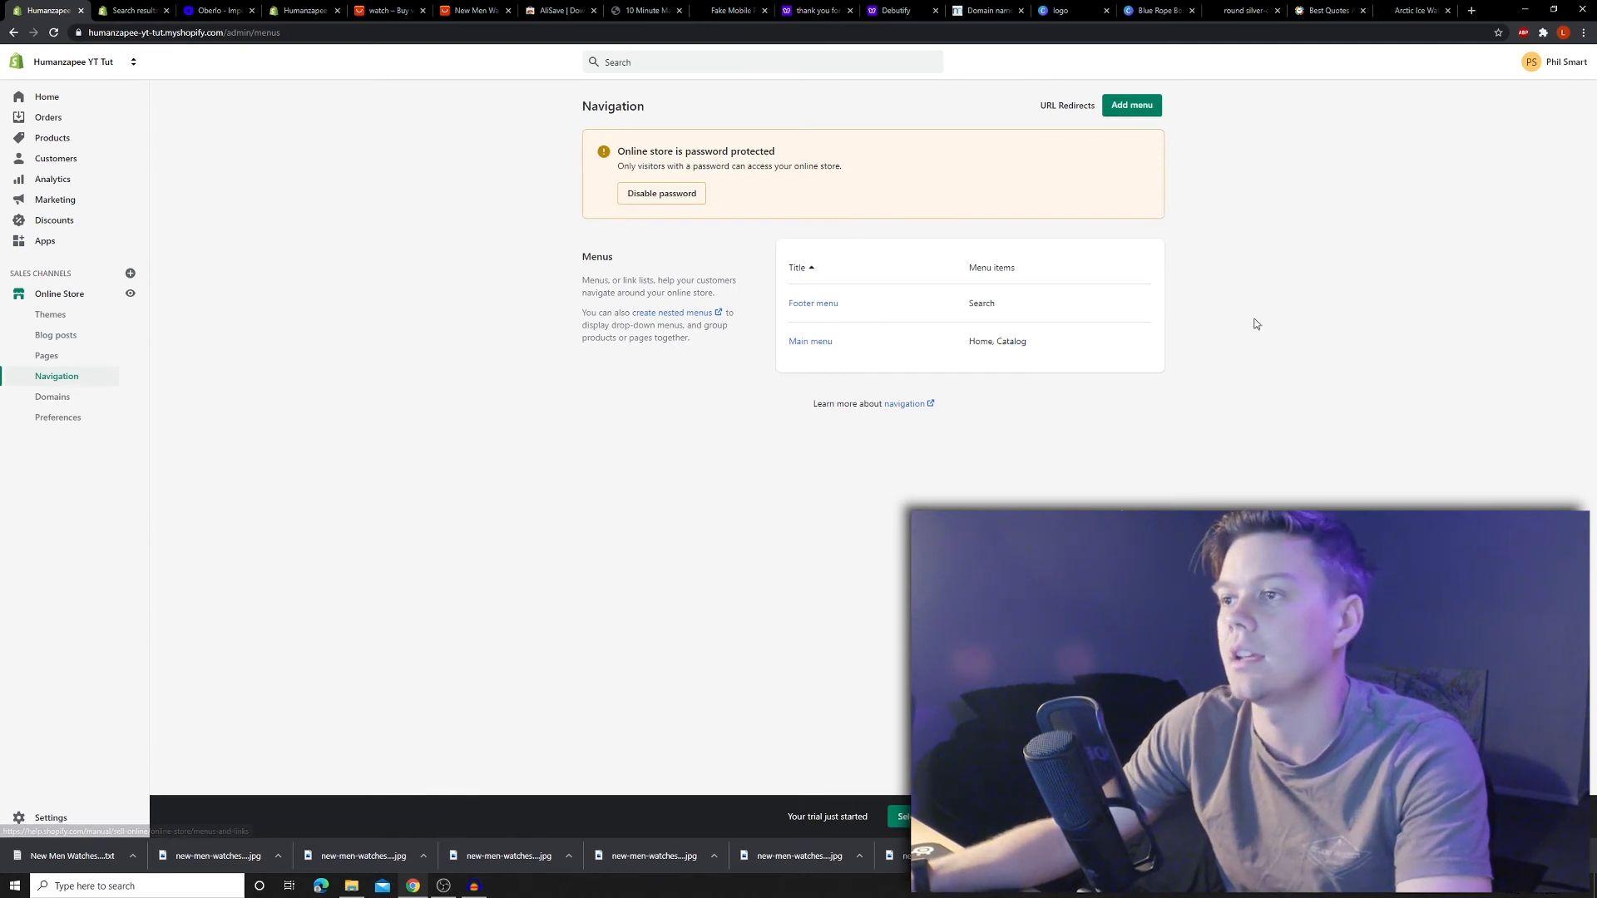
pyautogui.click(832, 341)
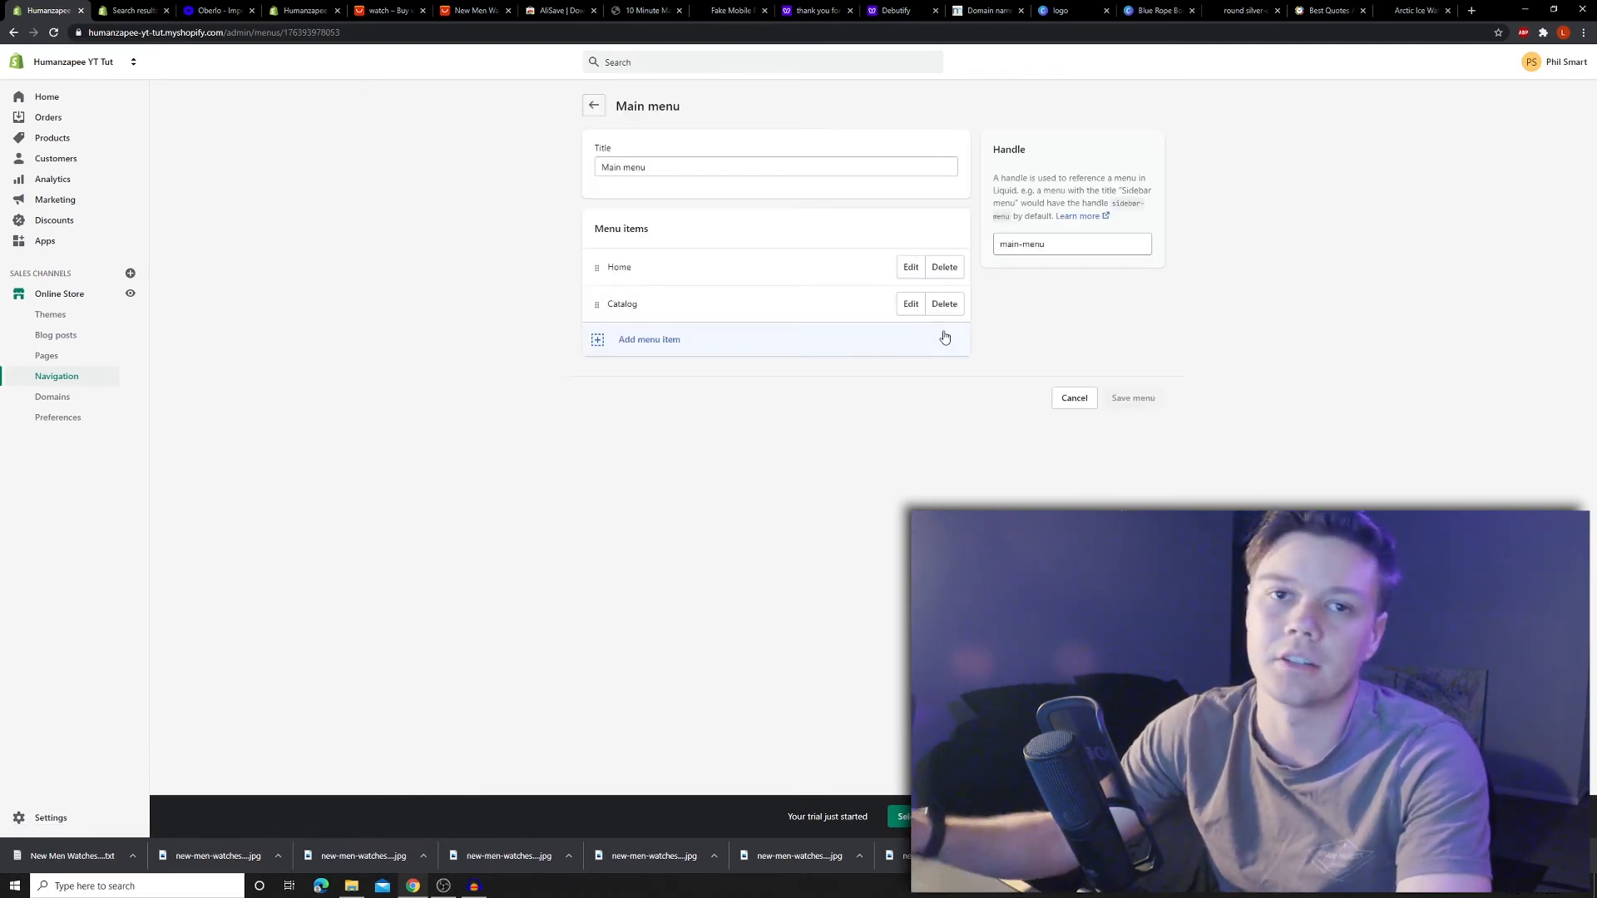
pyautogui.click(628, 350)
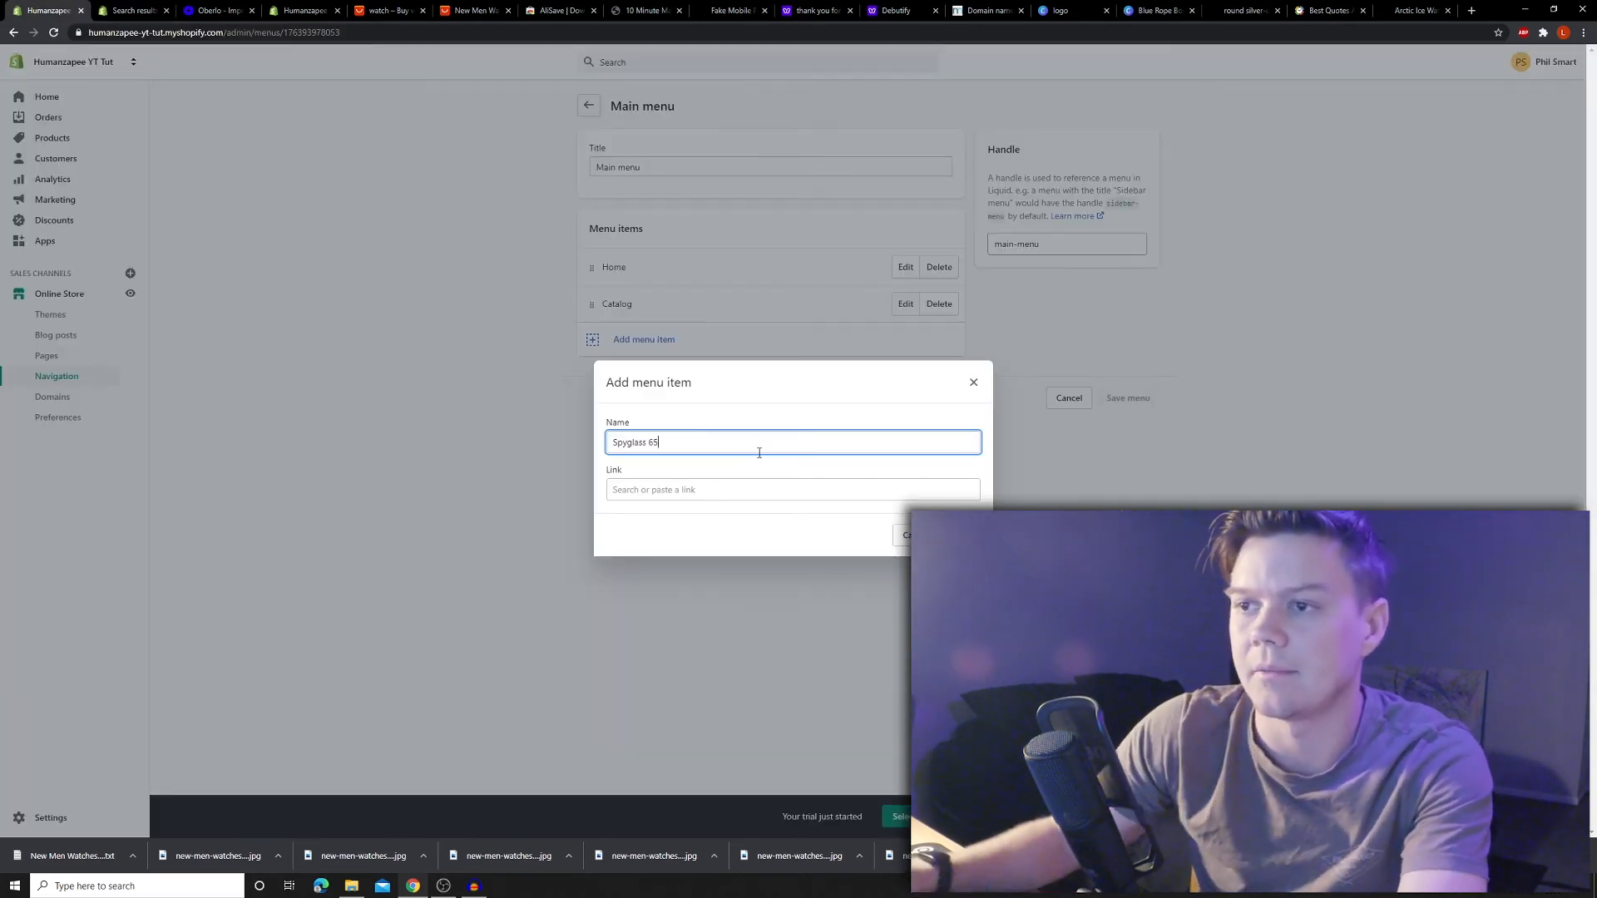
pyautogui.click(752, 489)
pyautogui.click(657, 356)
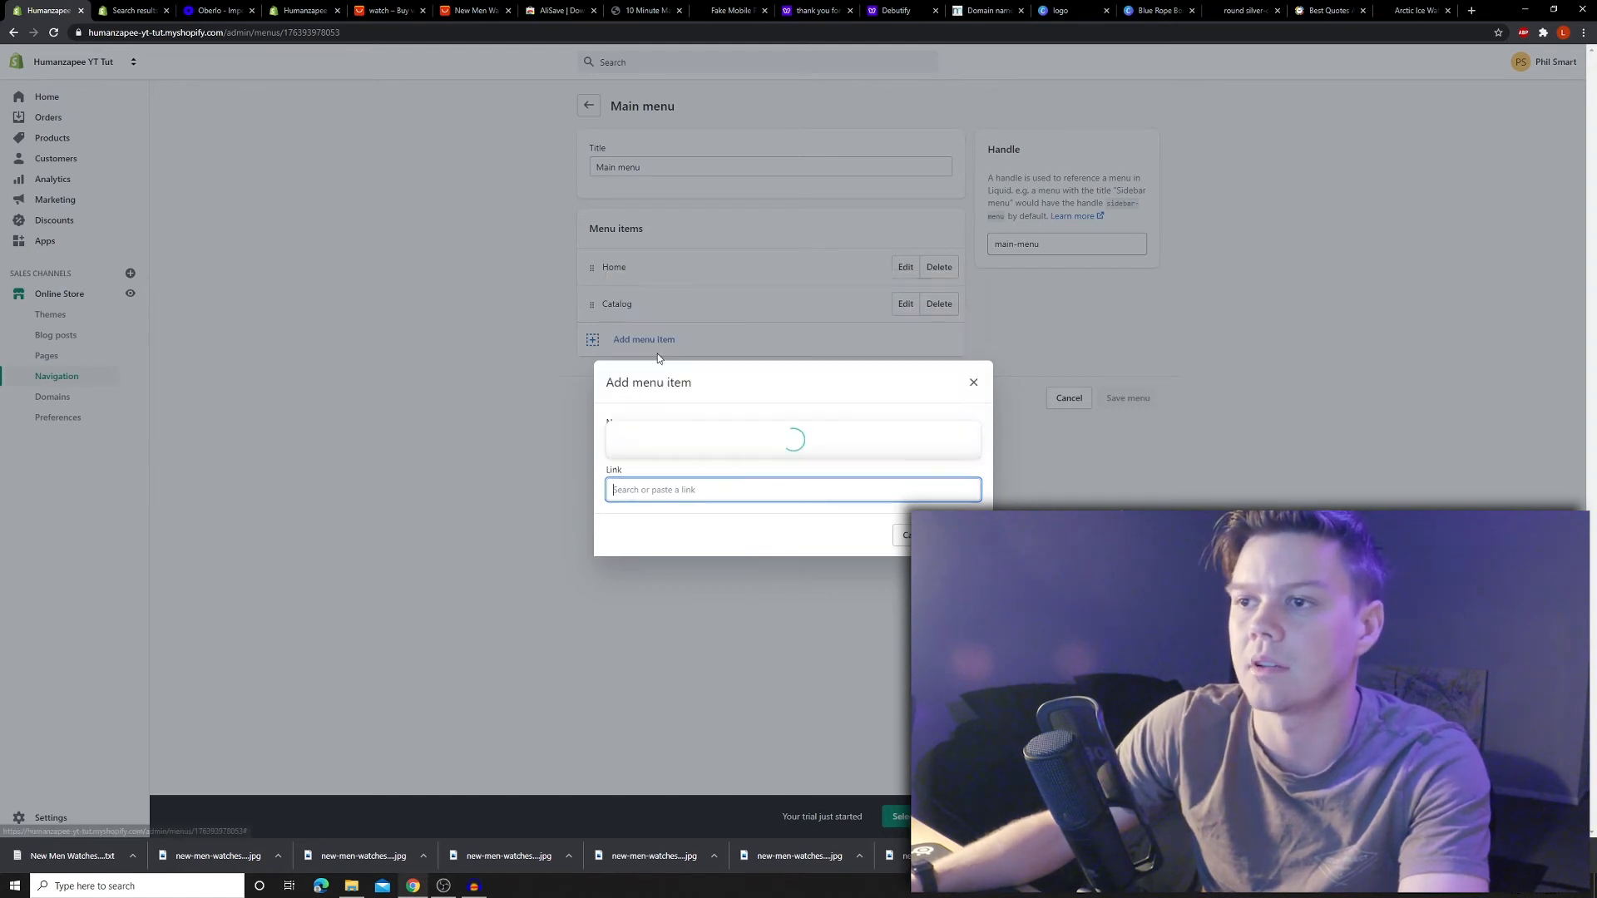
pyautogui.click(711, 447)
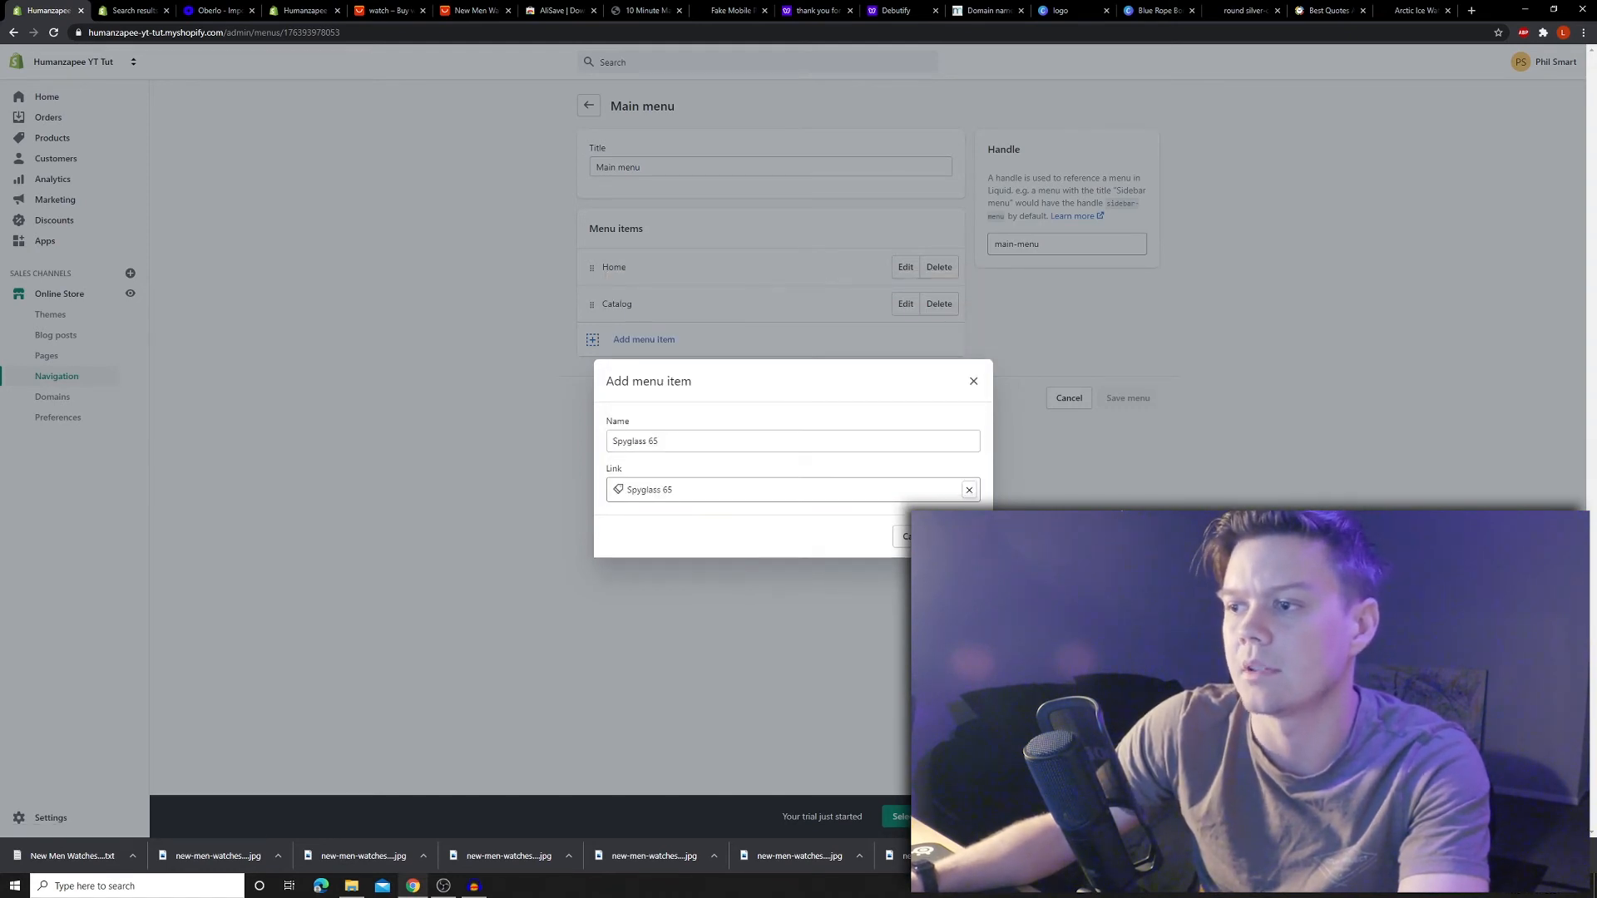
pyautogui.click(962, 537)
# - Add a Contact Us item linked to the Contact Us page to the main menu
pyautogui.click(637, 391)
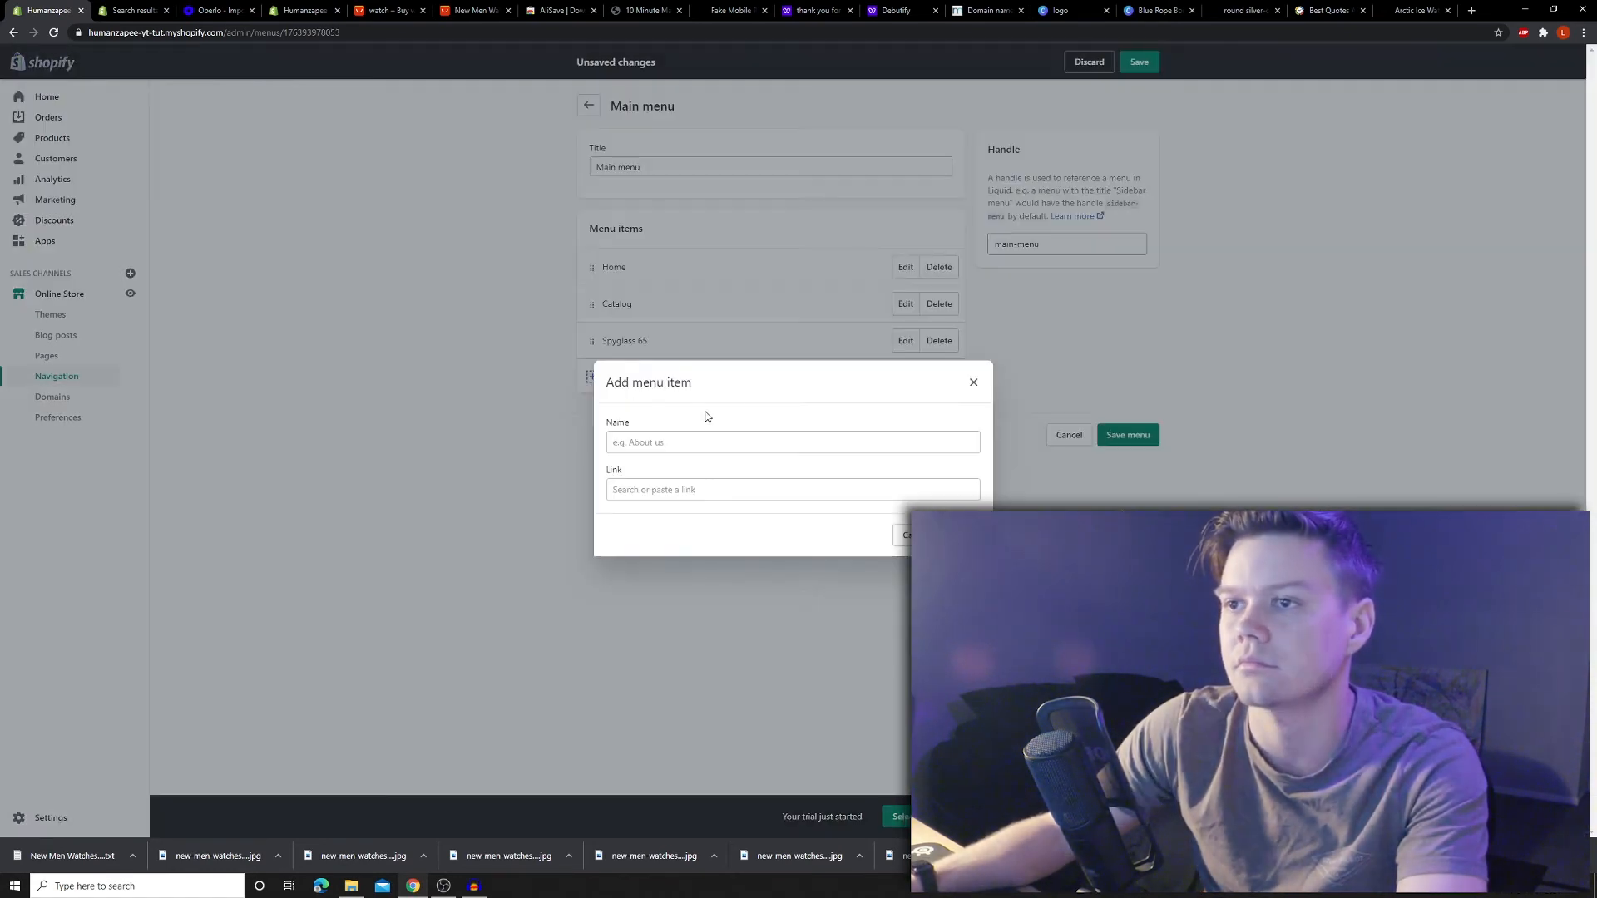
pyautogui.click(711, 443)
pyautogui.write('ct Us')
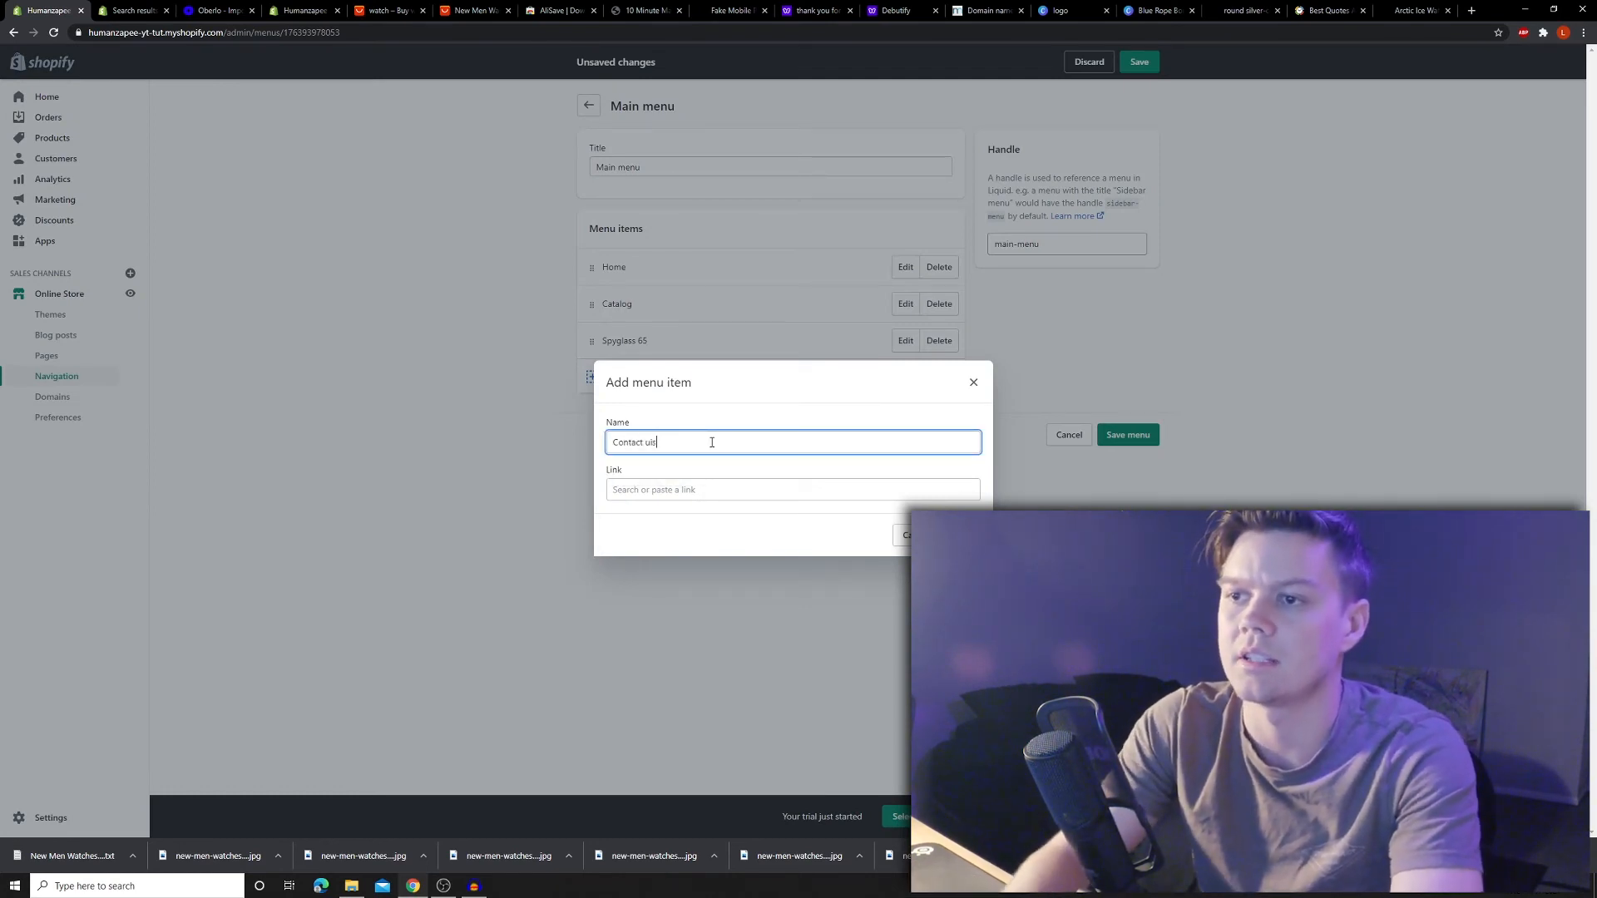
pyautogui.click(676, 501)
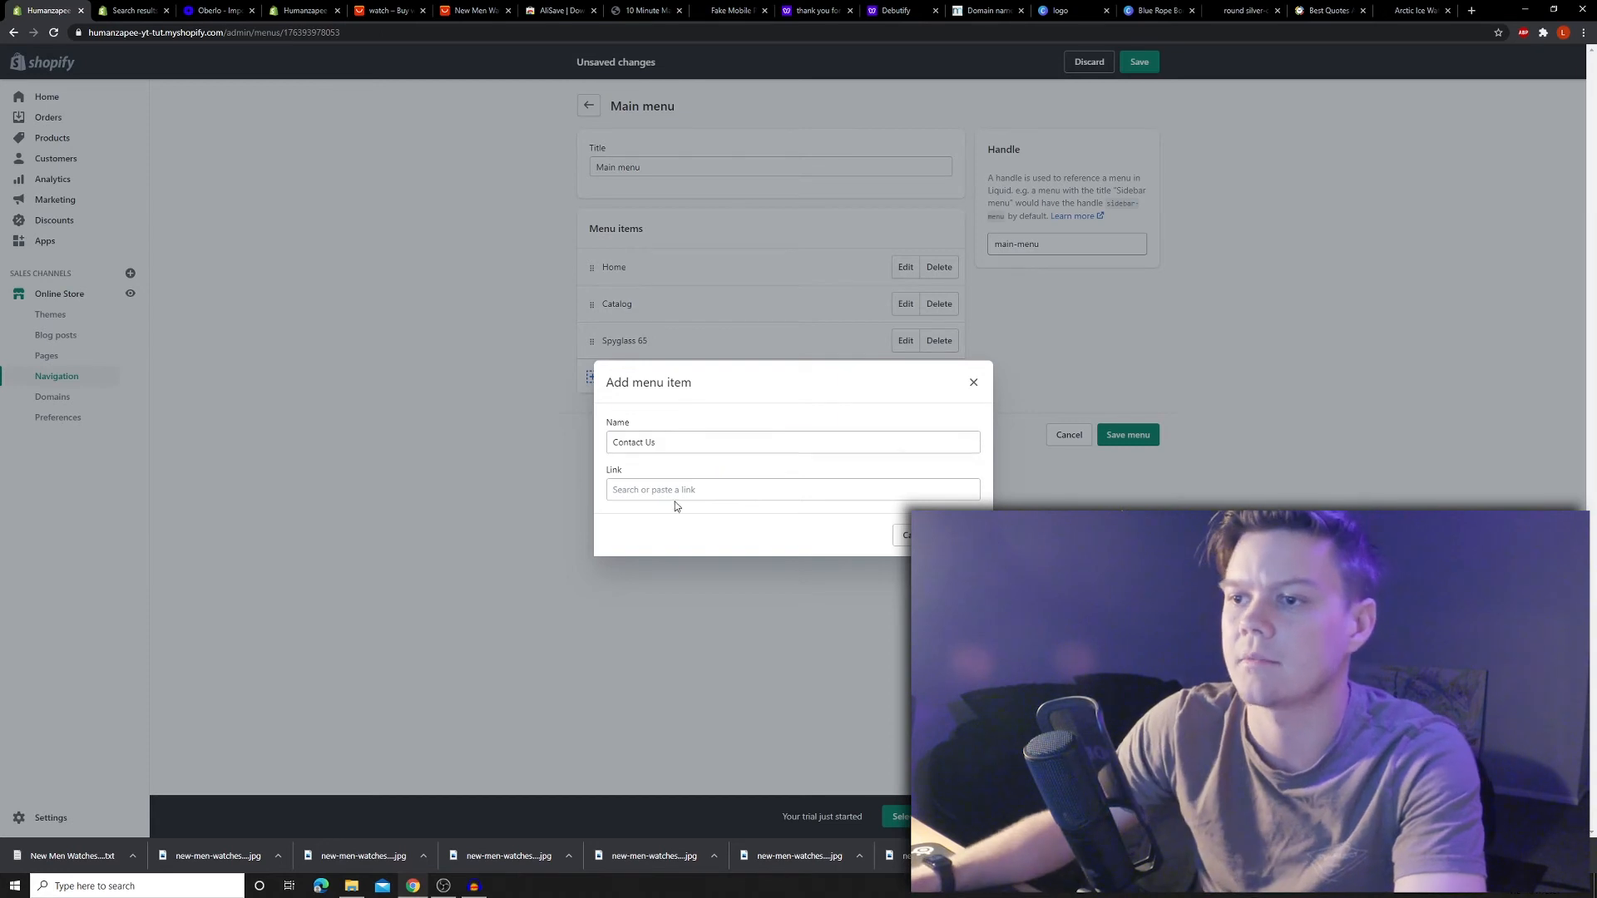
pyautogui.click(676, 493)
pyautogui.click(653, 384)
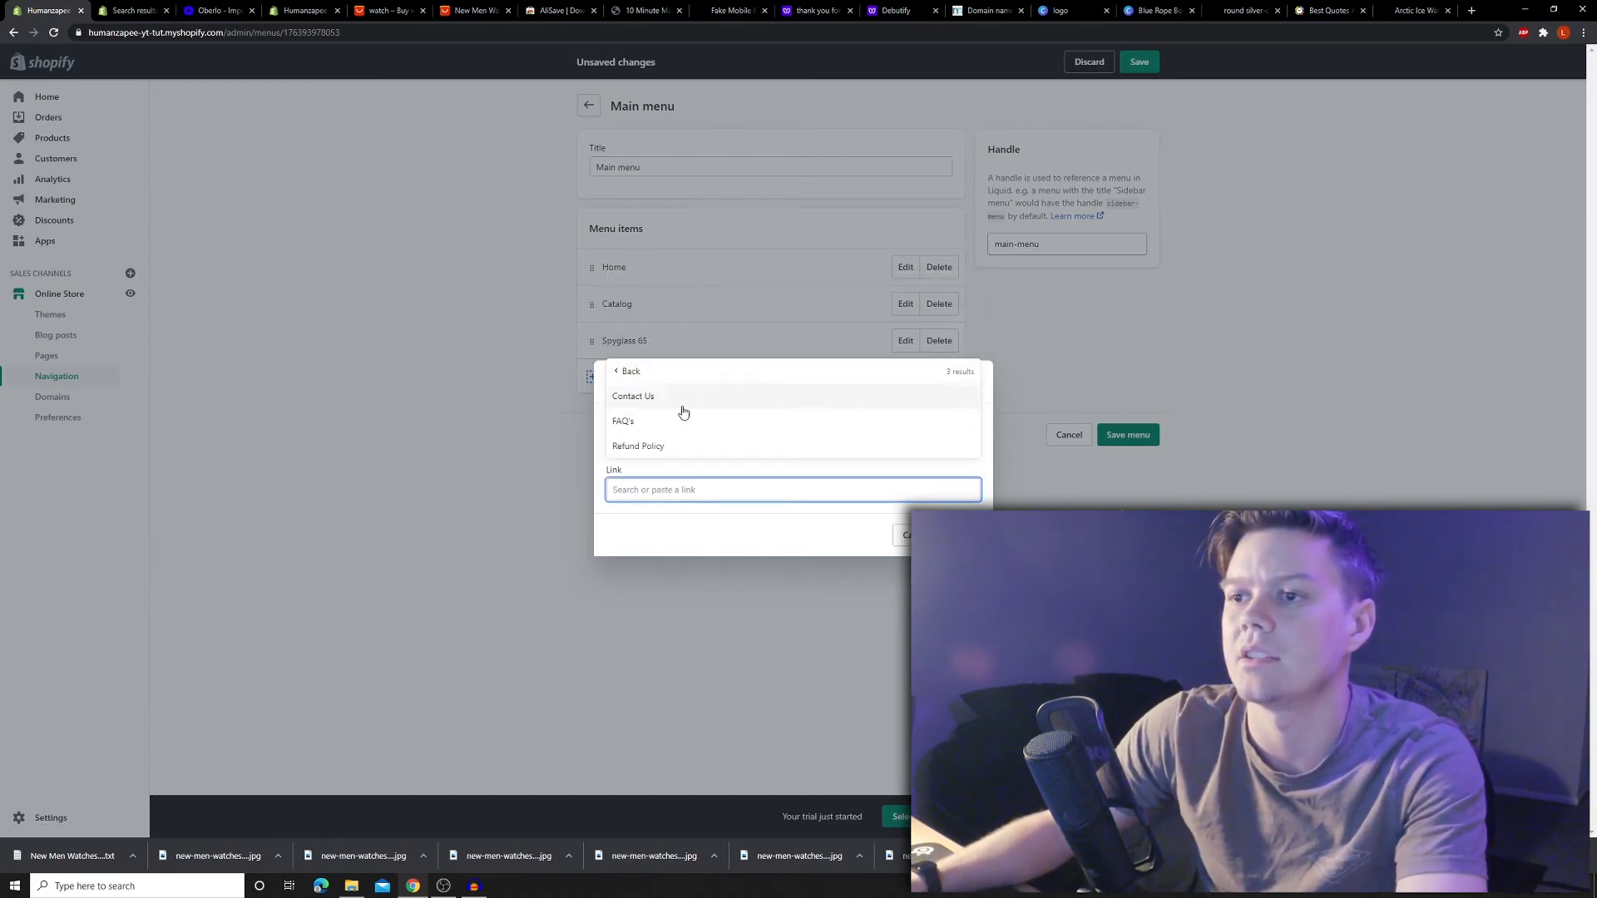
pyautogui.click(671, 421)
pyautogui.press('Return')
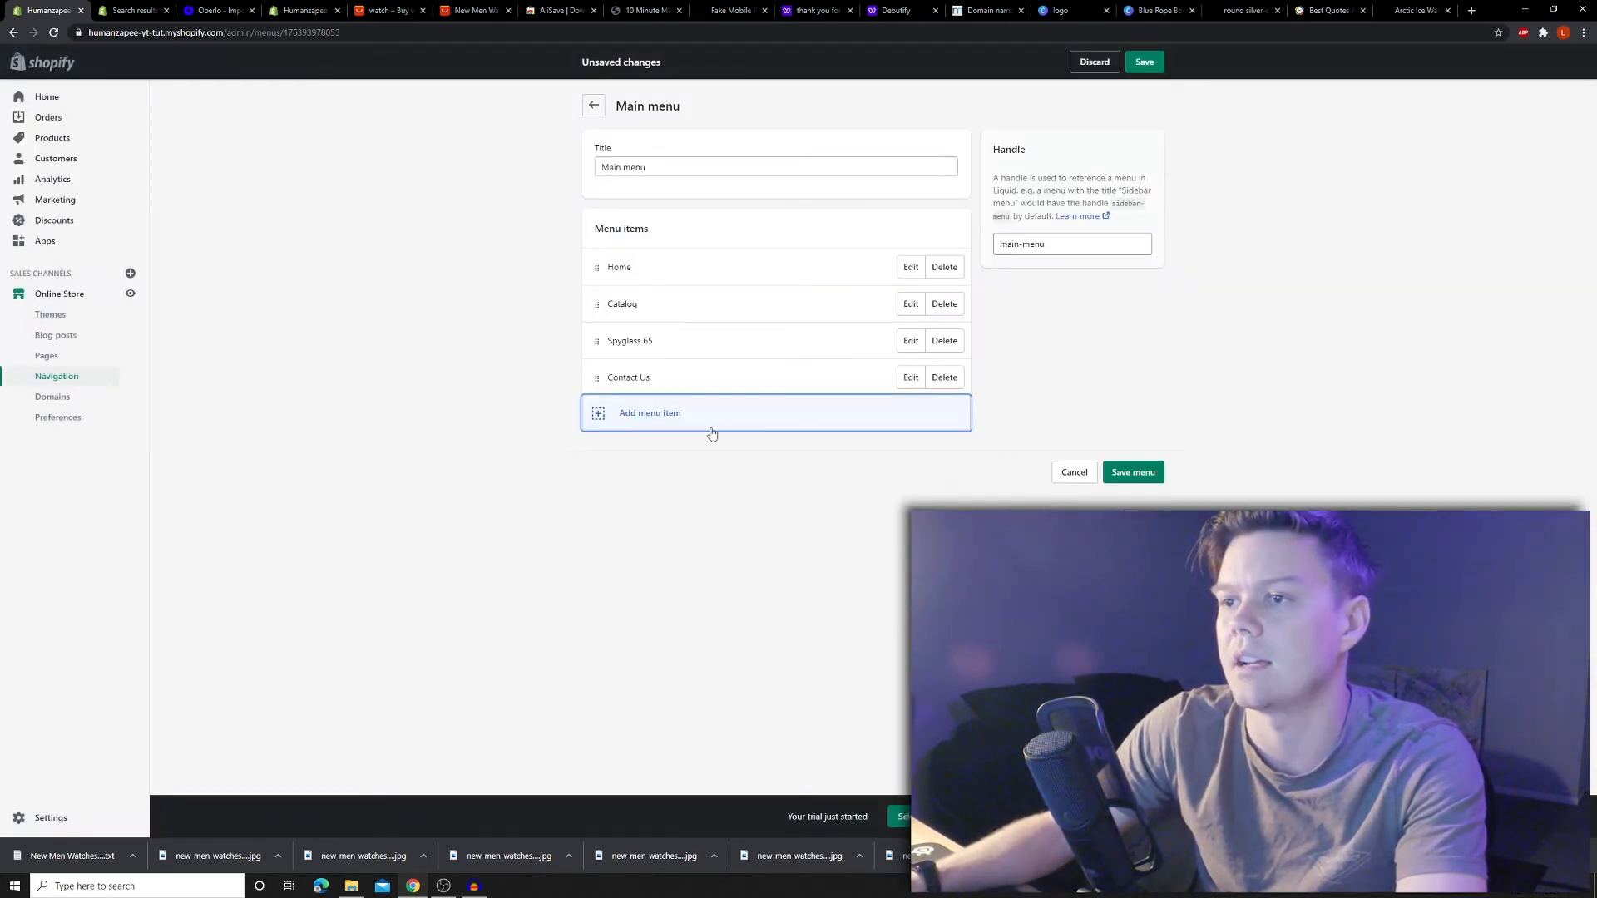
# - Add an FAQ's item linked to the FAQ's page and save the main menu
pyautogui.click(646, 412)
pyautogui.click(638, 441)
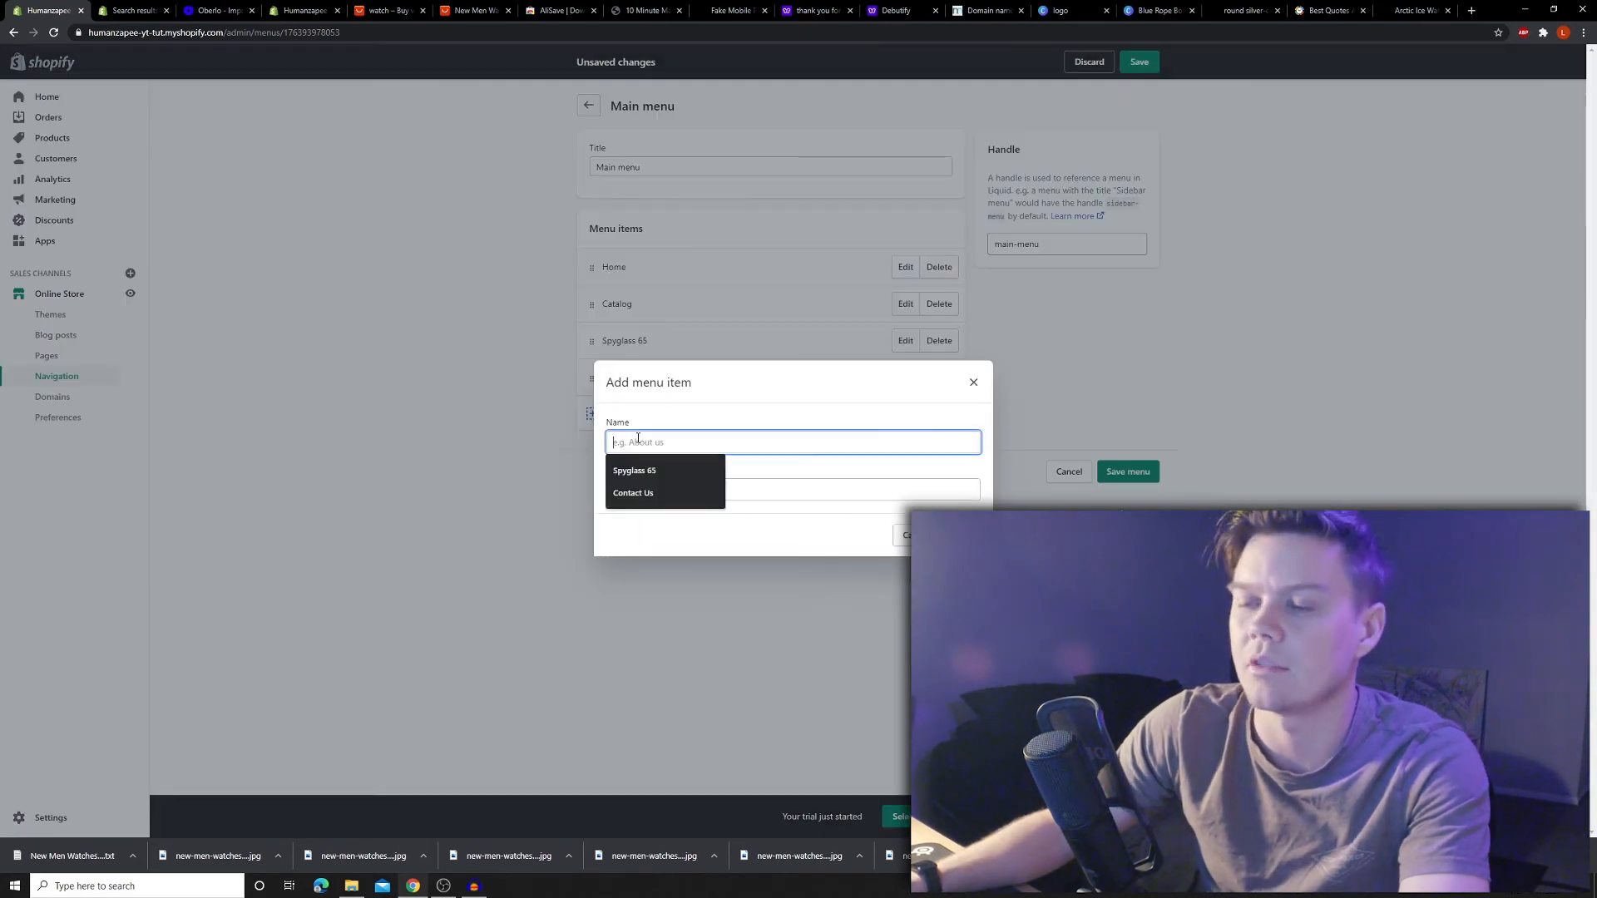
pyautogui.write("FAQ's")
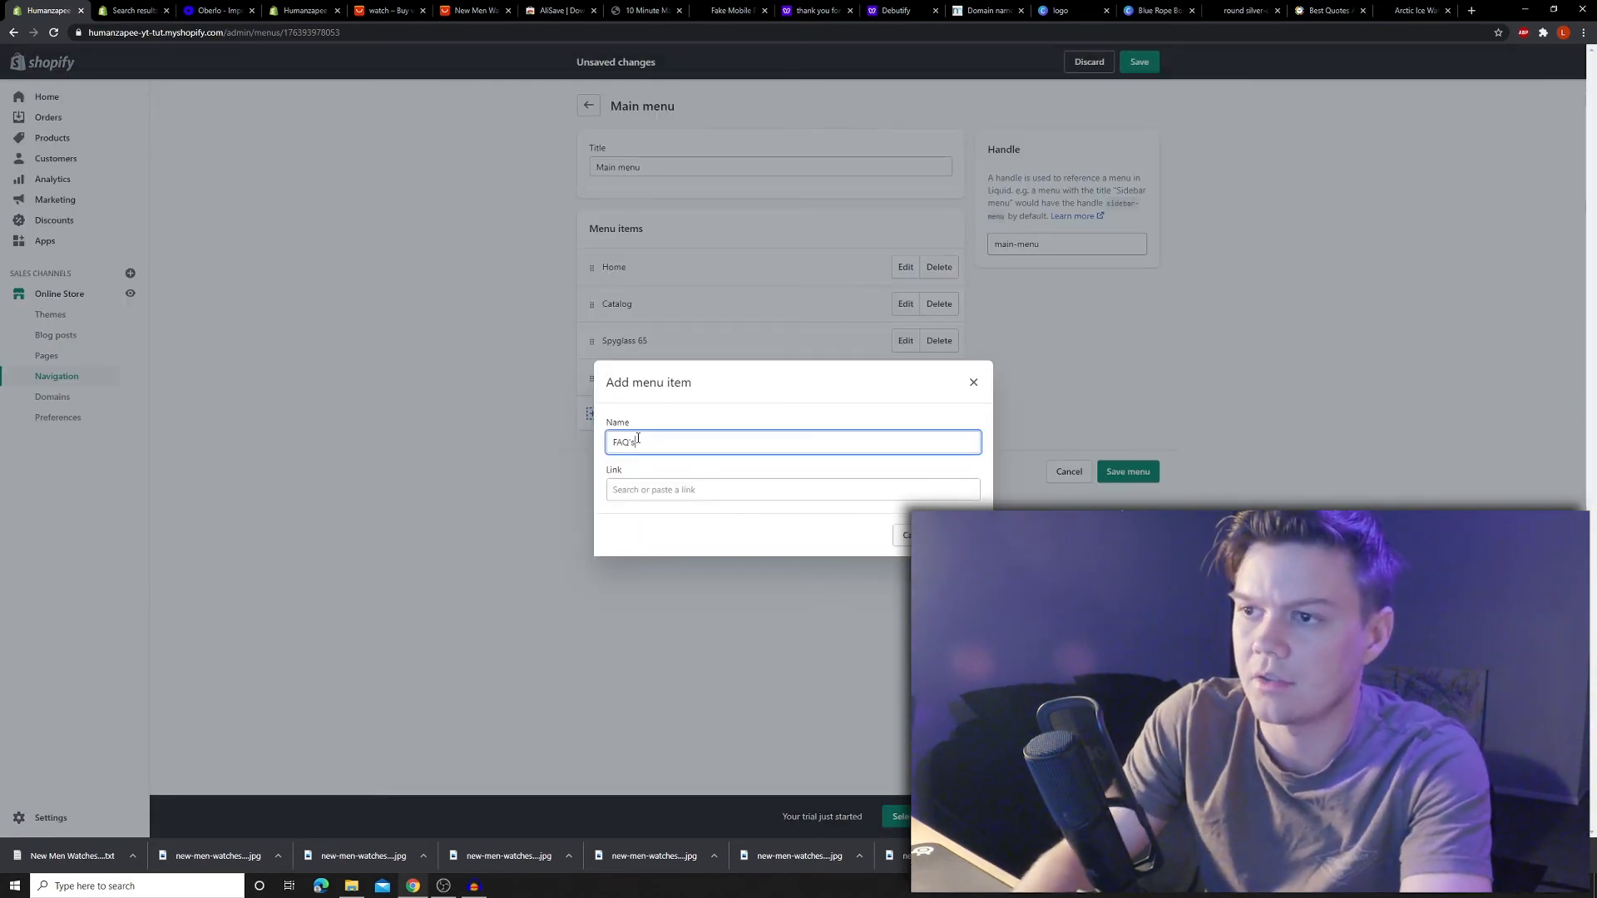
pyautogui.click(674, 488)
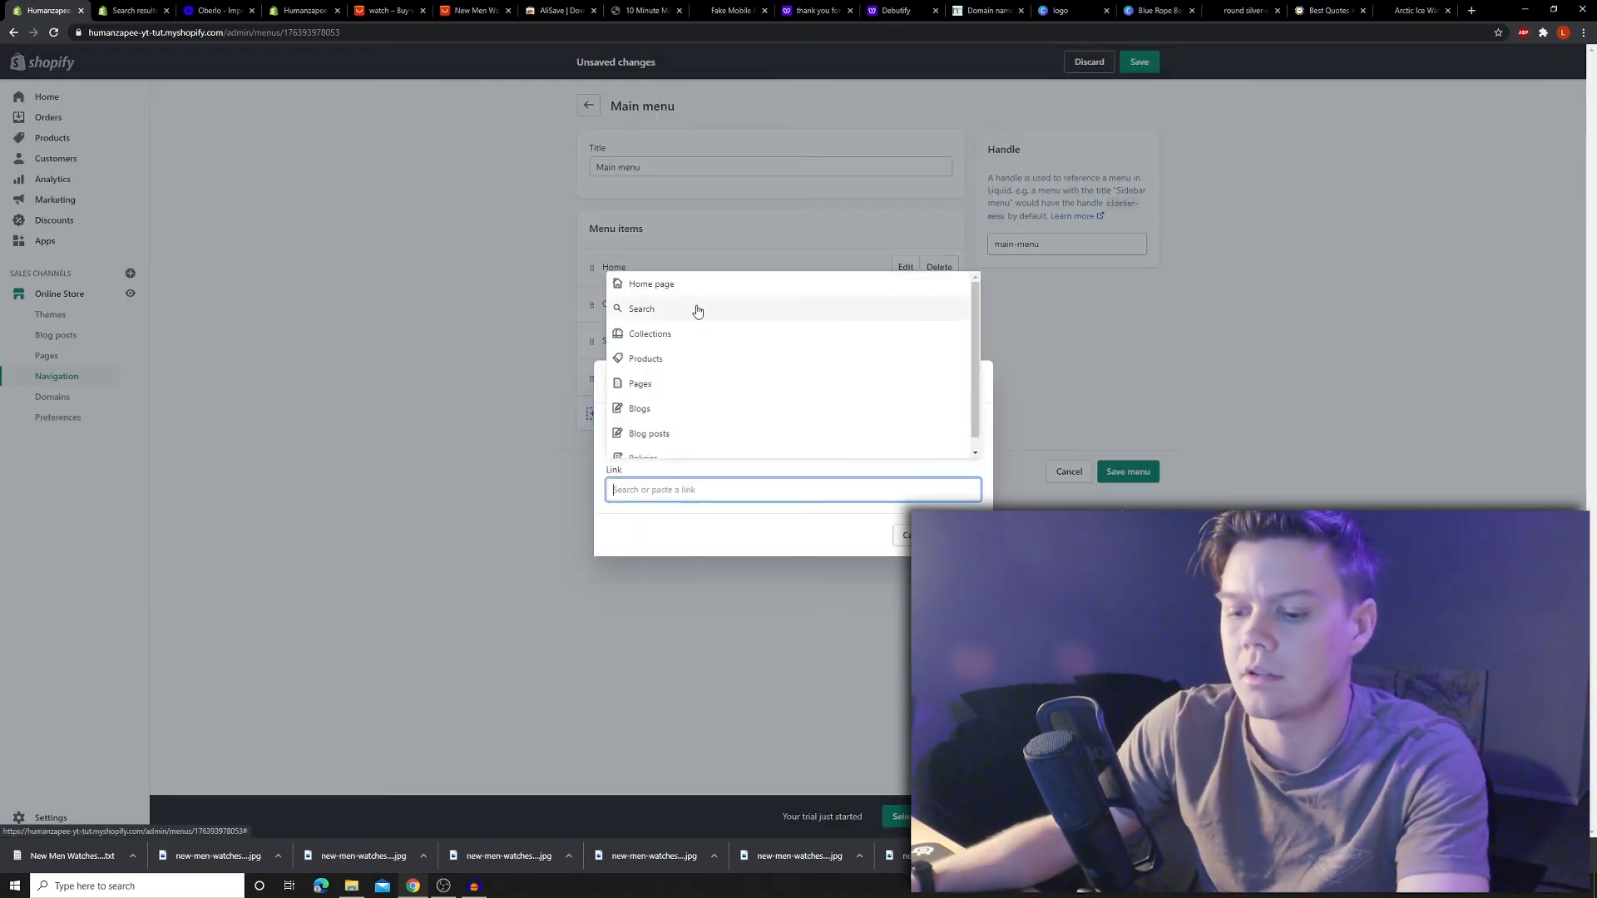
pyautogui.click(656, 381)
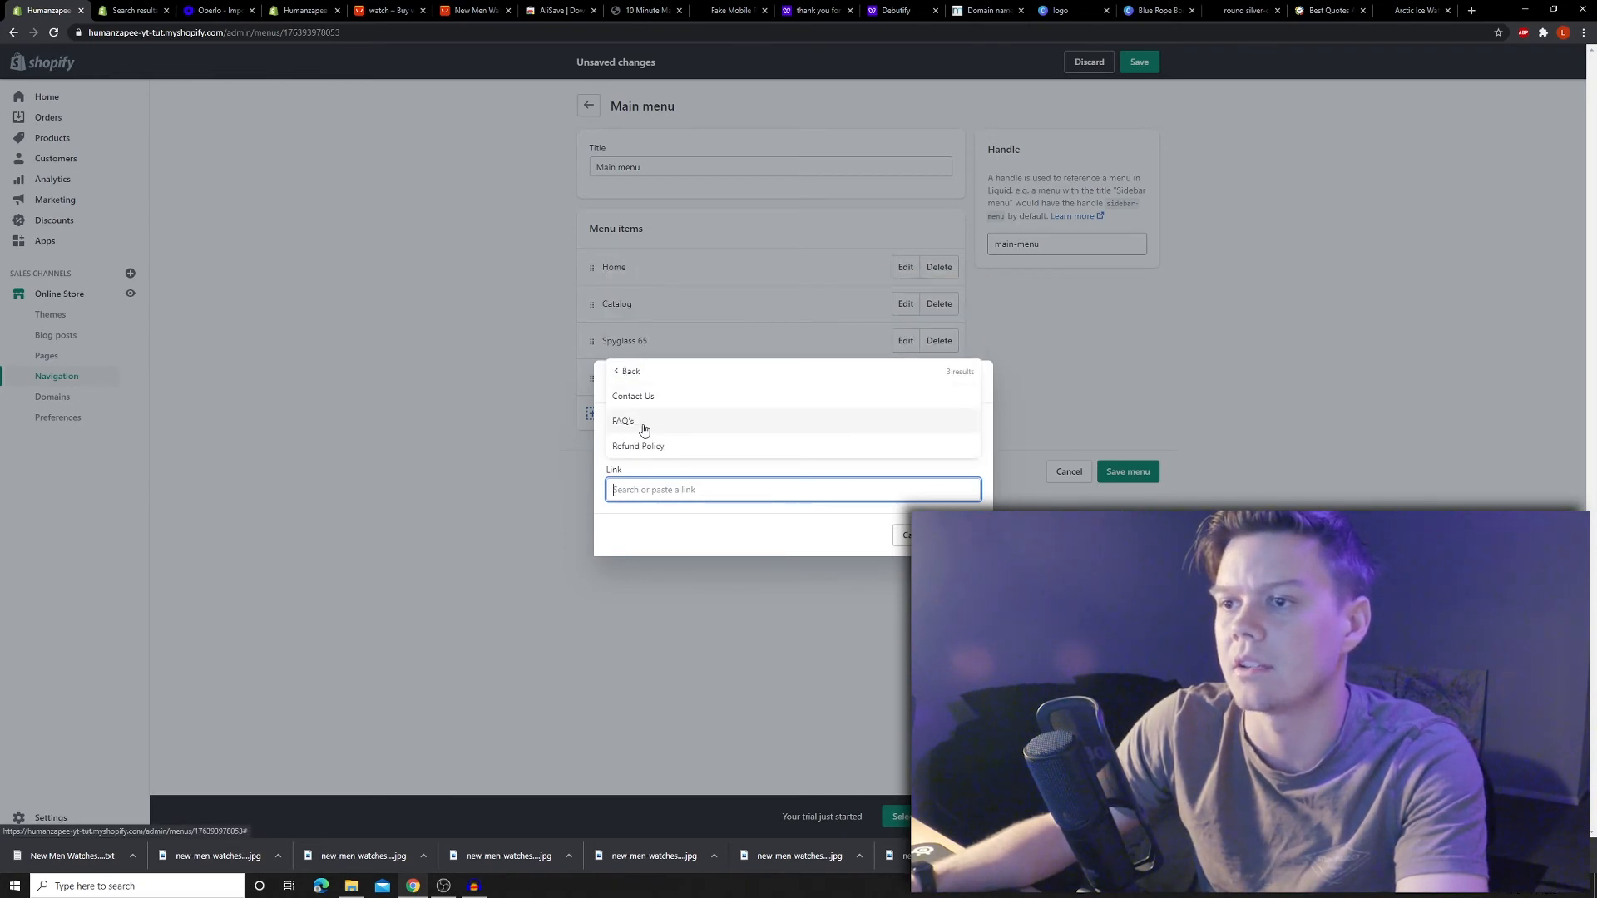
pyautogui.click(641, 420)
pyautogui.click(949, 536)
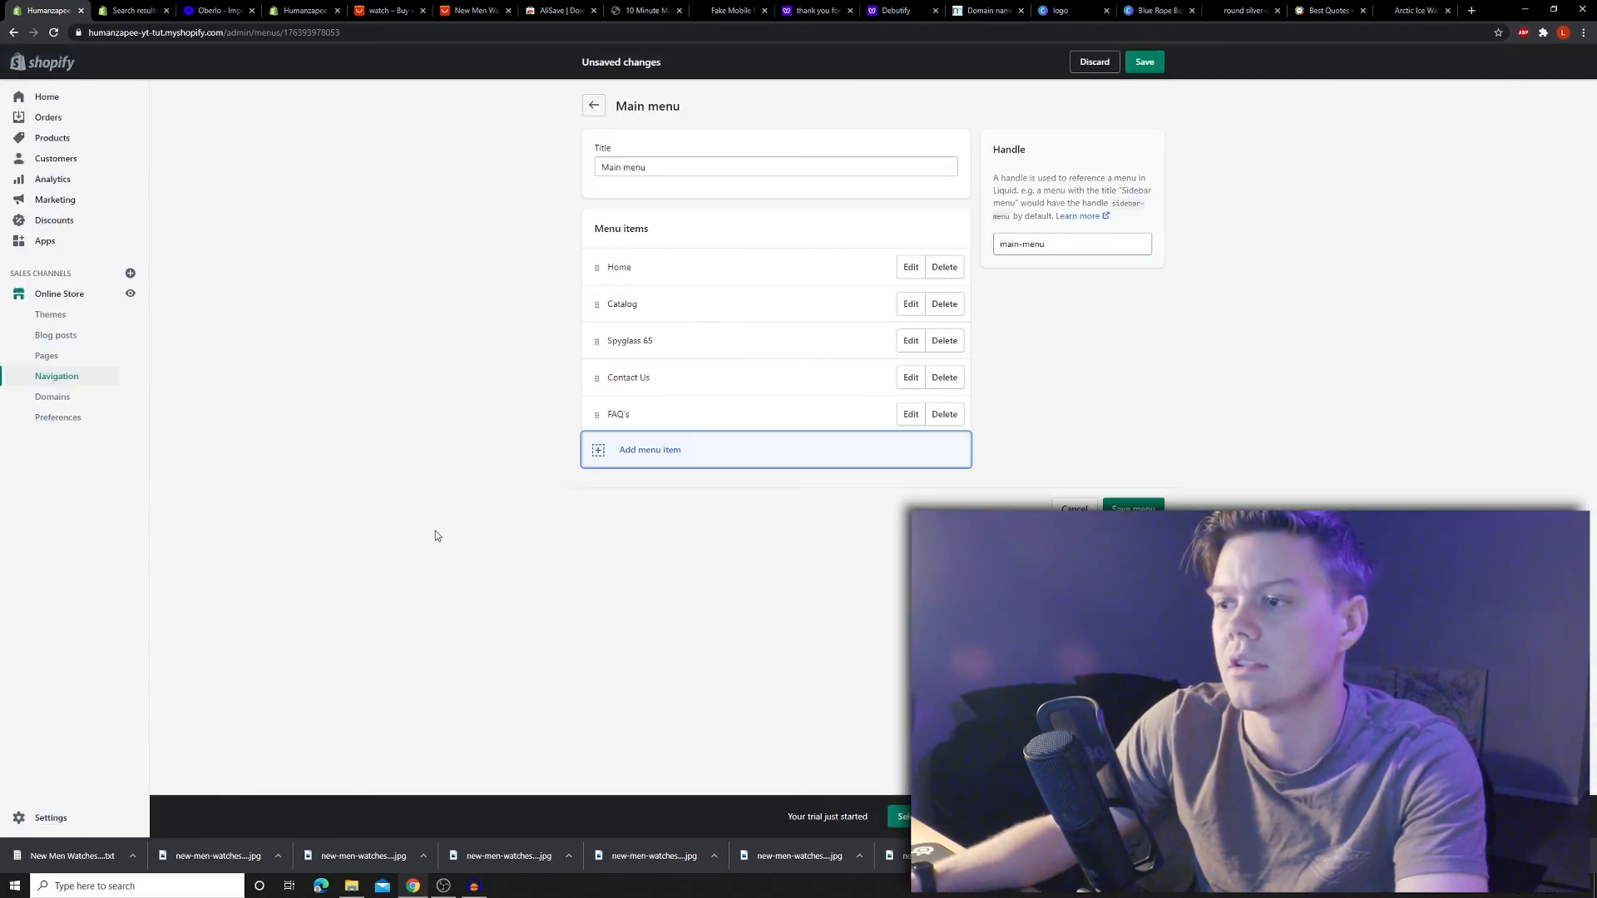
pyautogui.click(521, 474)
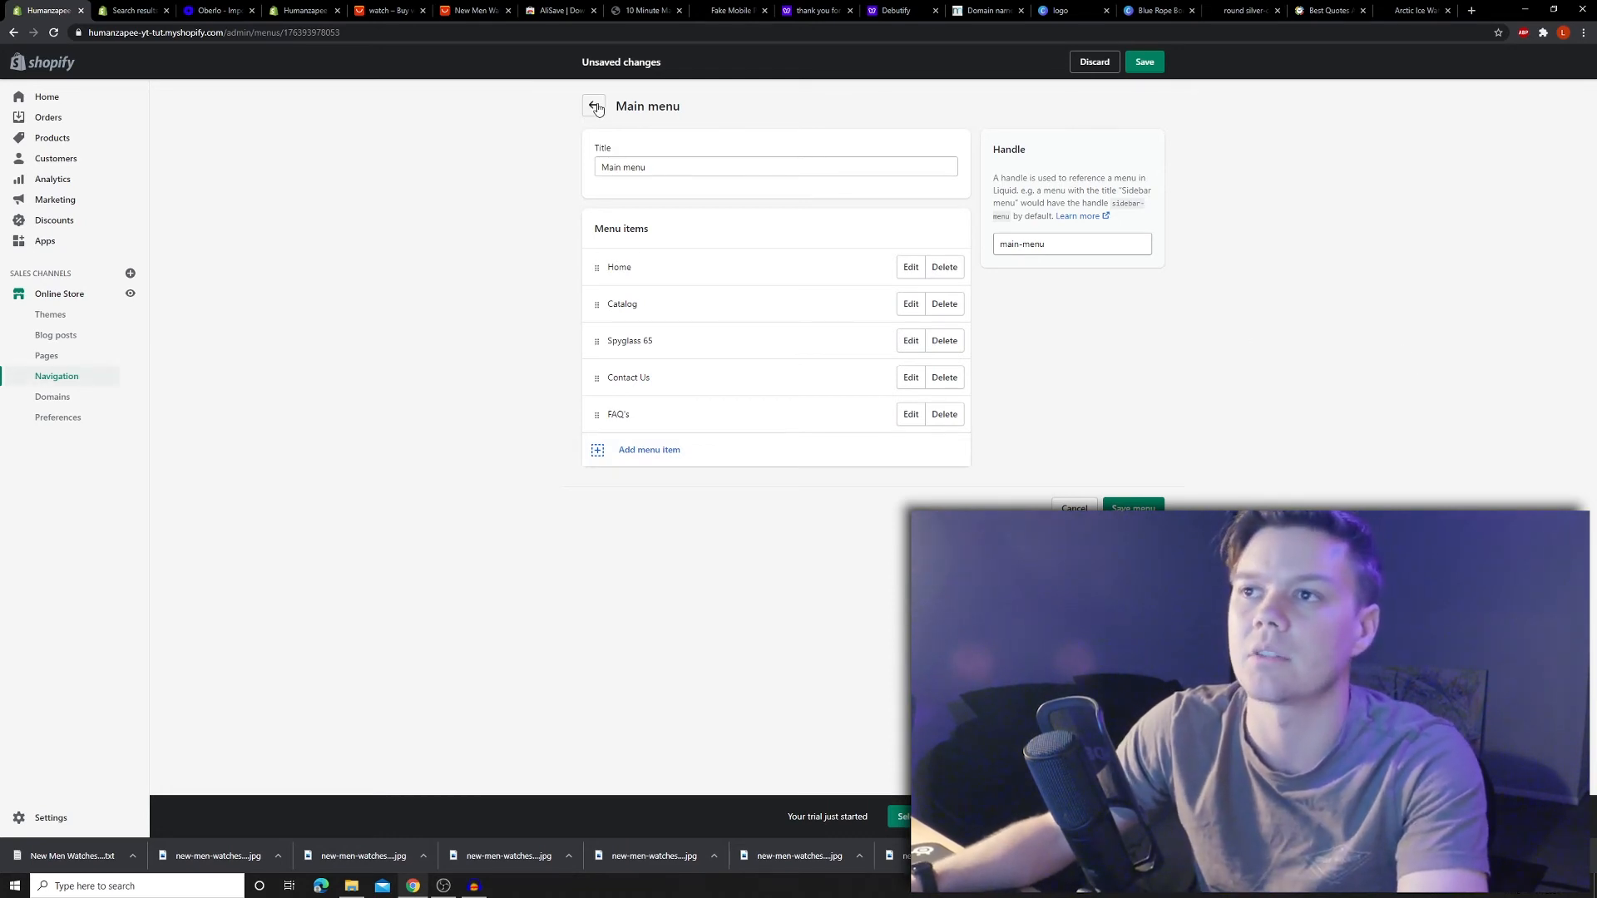
pyautogui.click(1133, 509)
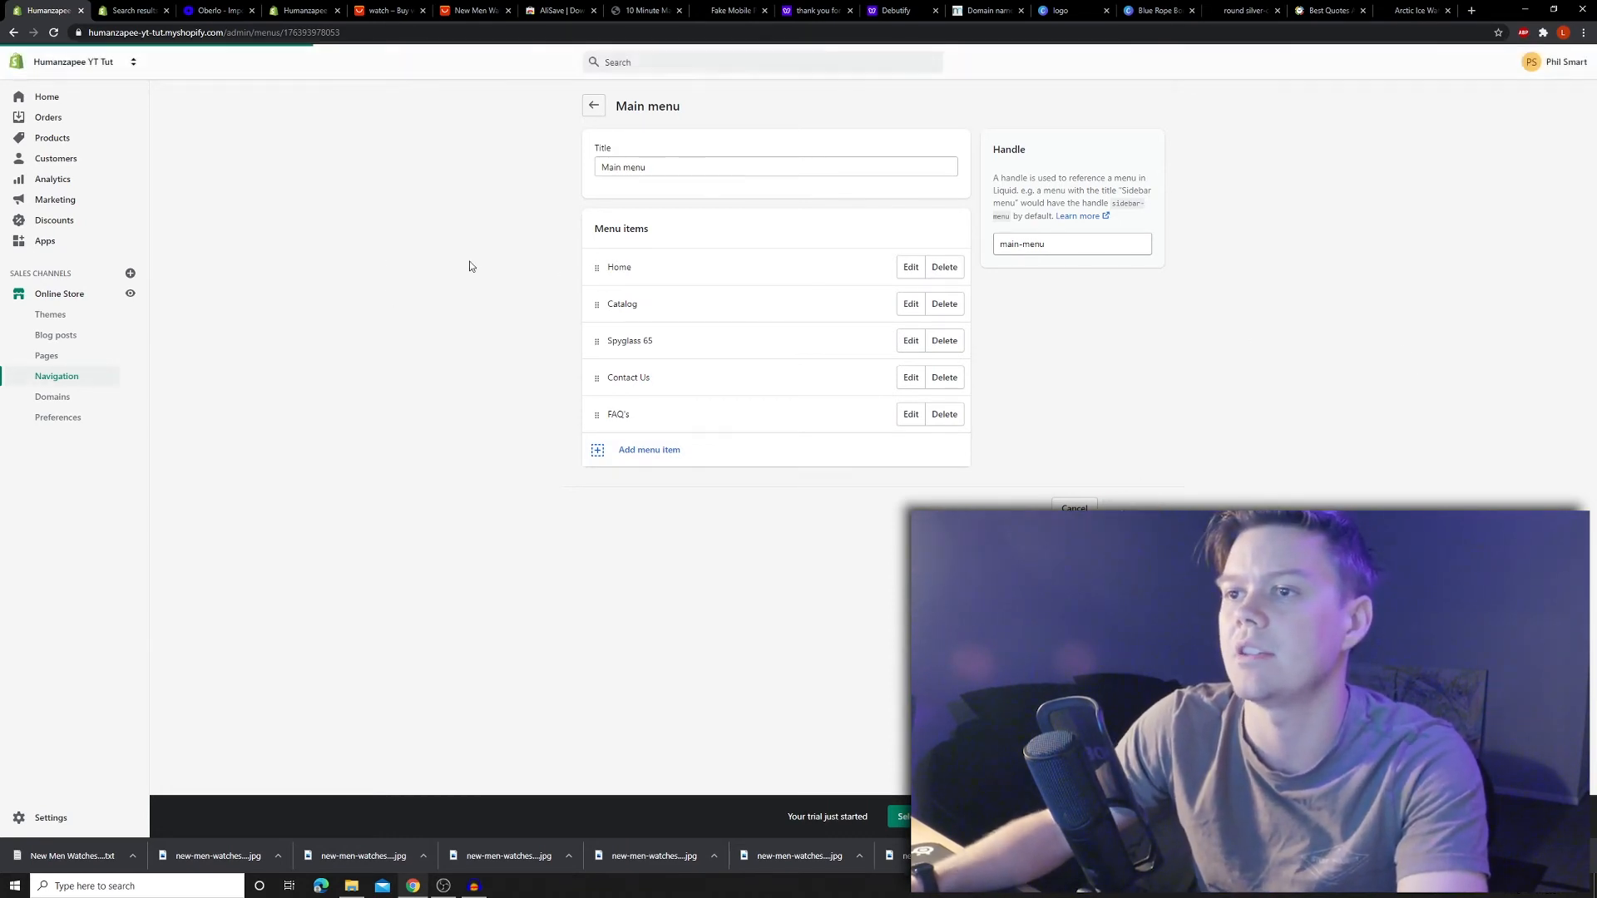
# - Delete the Catalog item from the main menu and save it
pyautogui.click(944, 304)
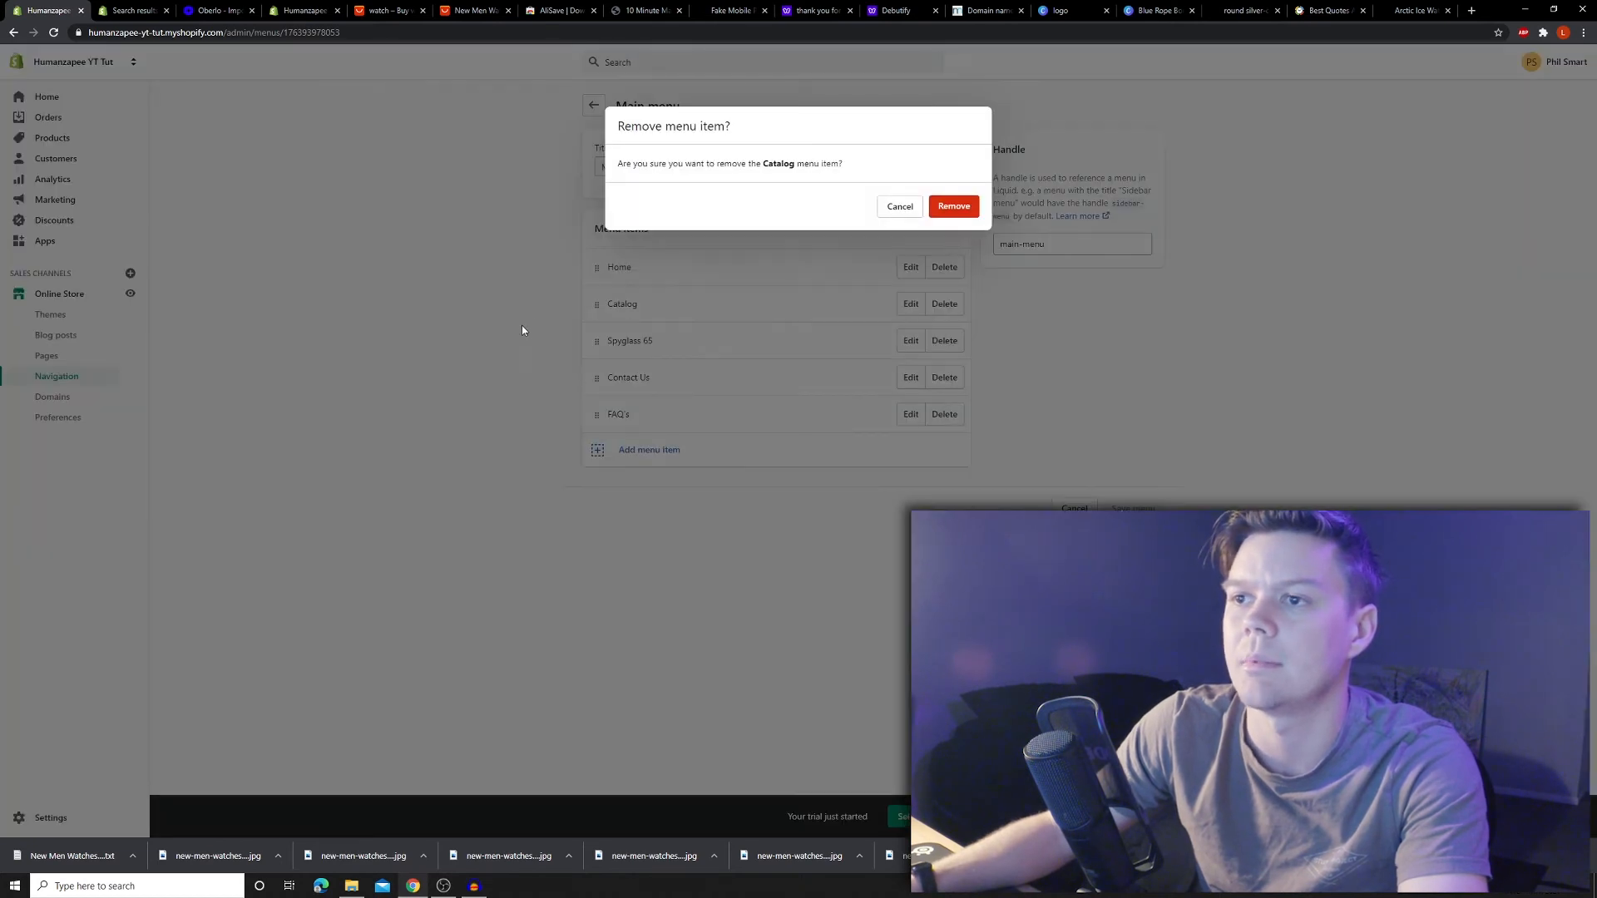
pyautogui.click(954, 207)
pyautogui.click(1162, 470)
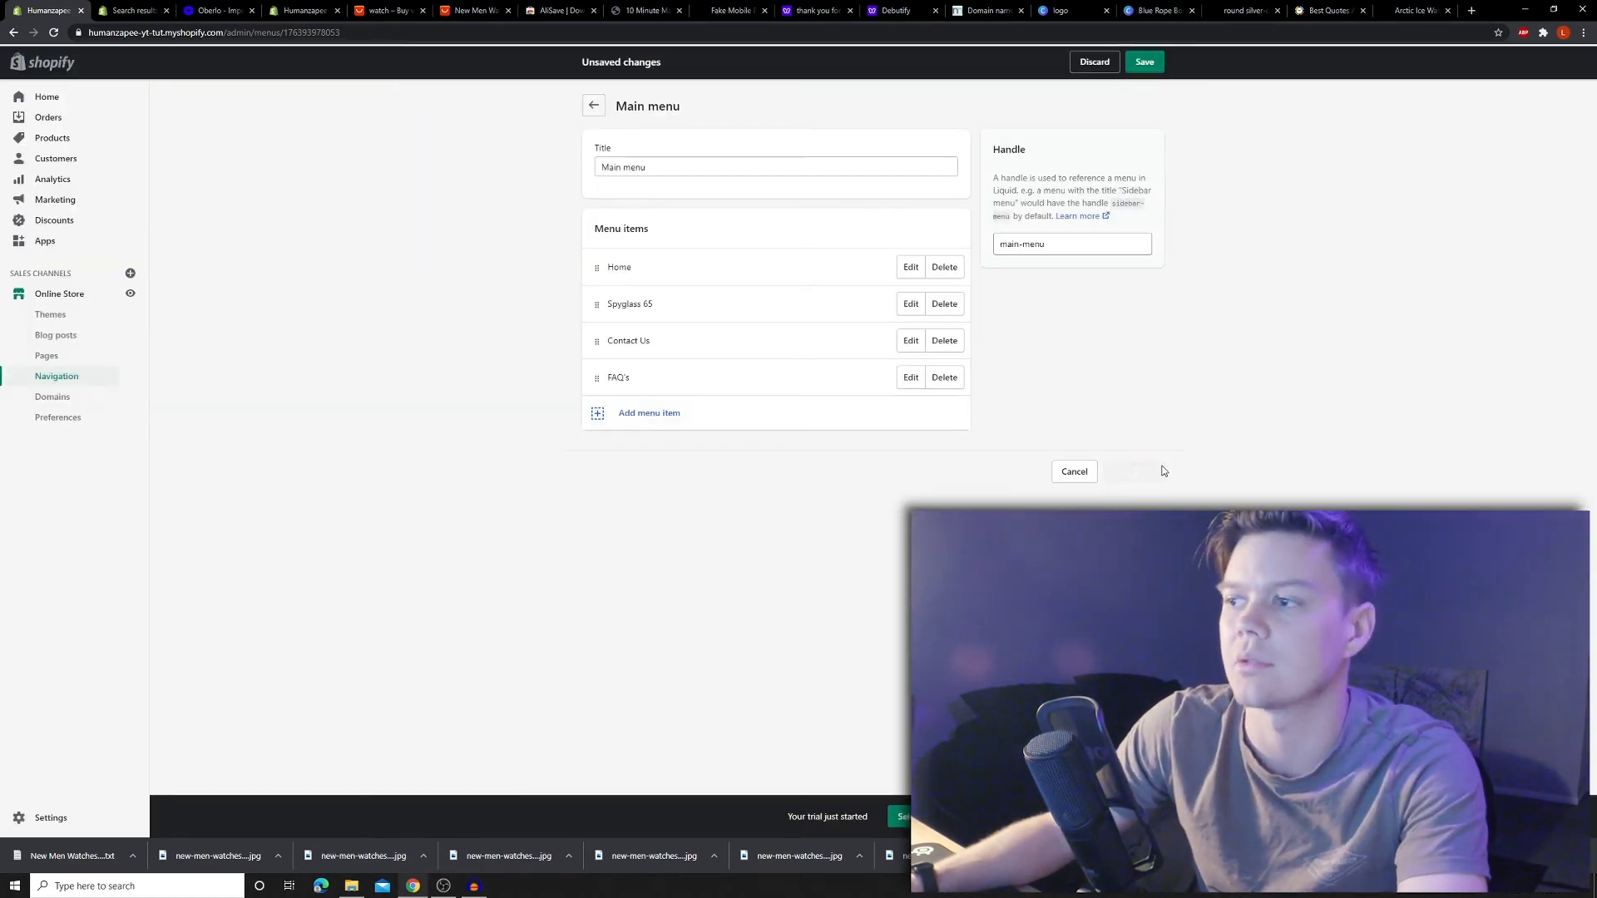
# - Add a Spyglass 65 item linked to the Spyglass 65 product to the footer menu
pyautogui.click(795, 311)
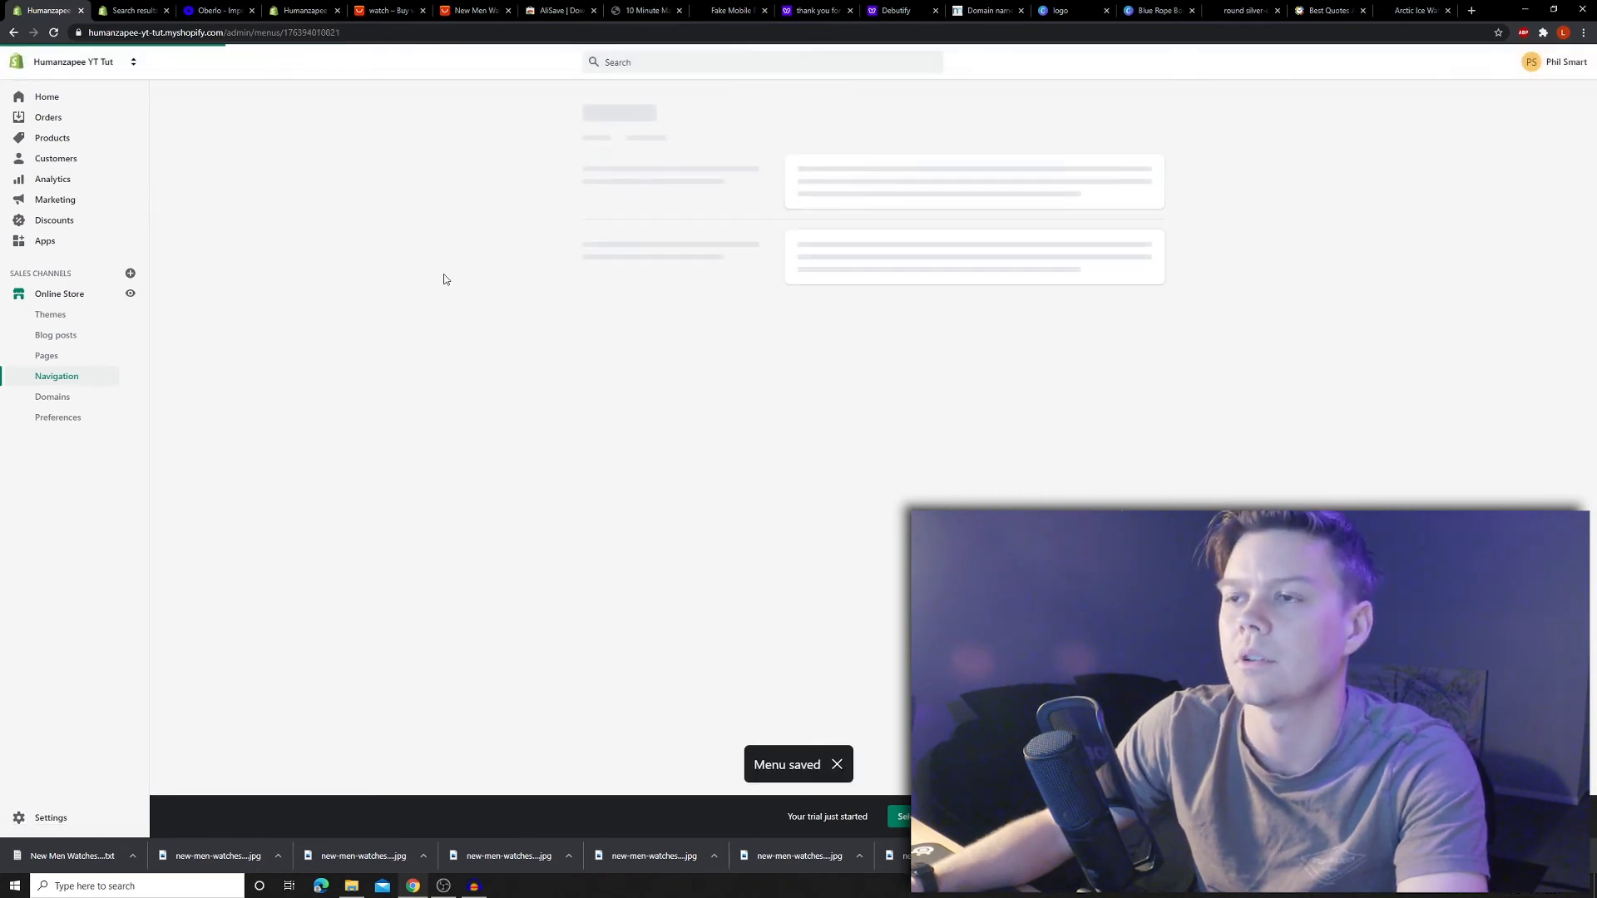
pyautogui.click(596, 304)
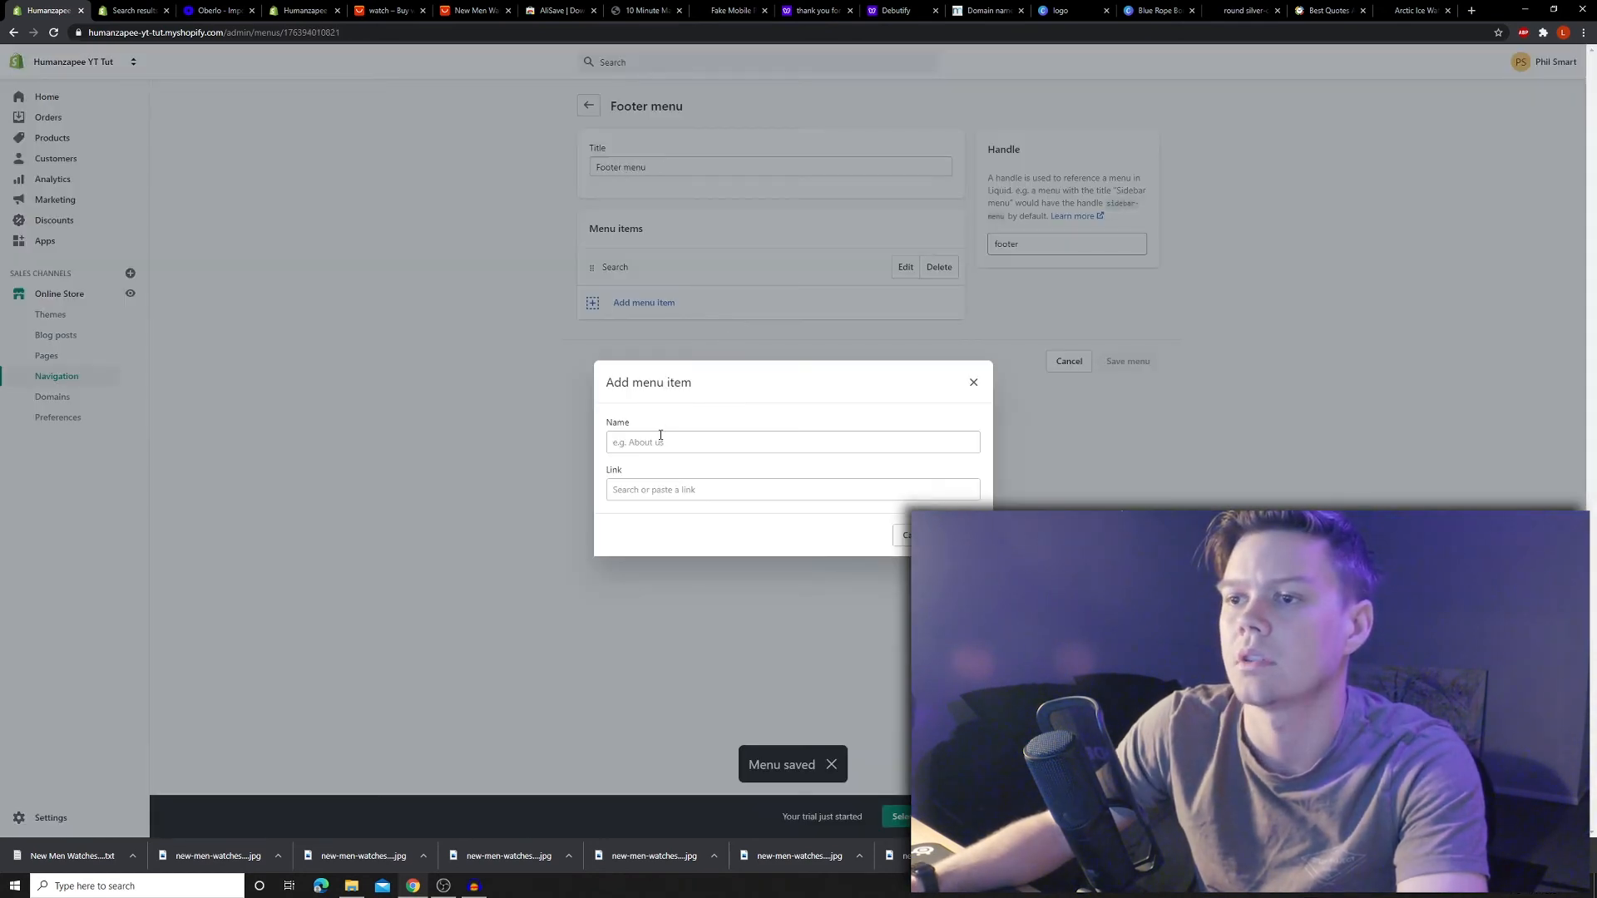
pyautogui.click(661, 435)
pyautogui.click(640, 471)
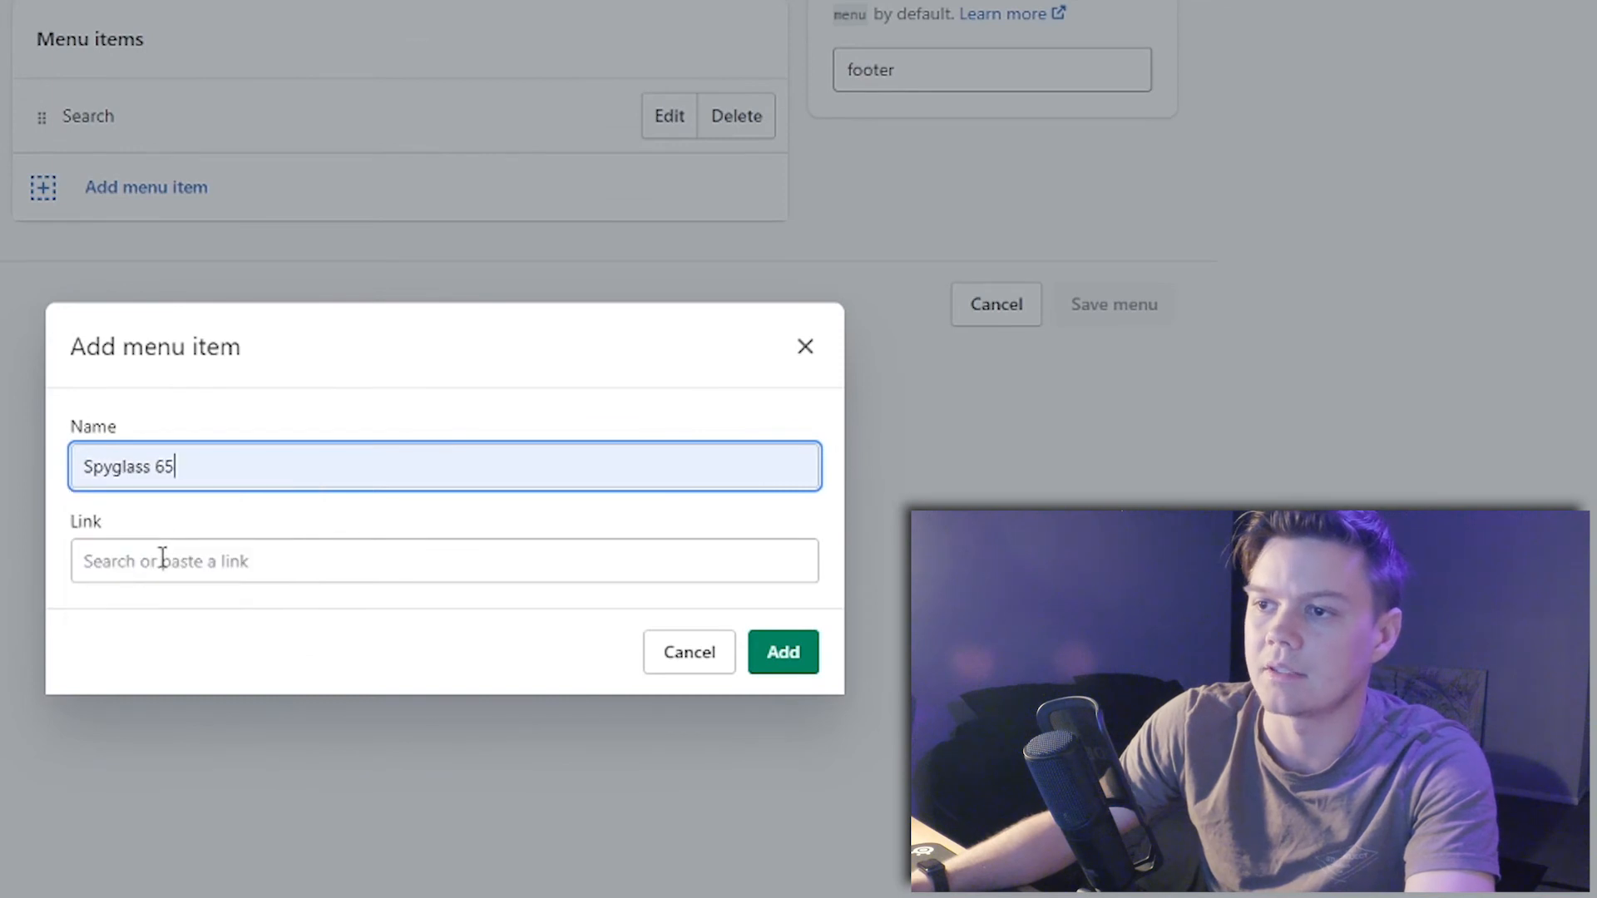
pyautogui.click(163, 557)
pyautogui.click(190, 293)
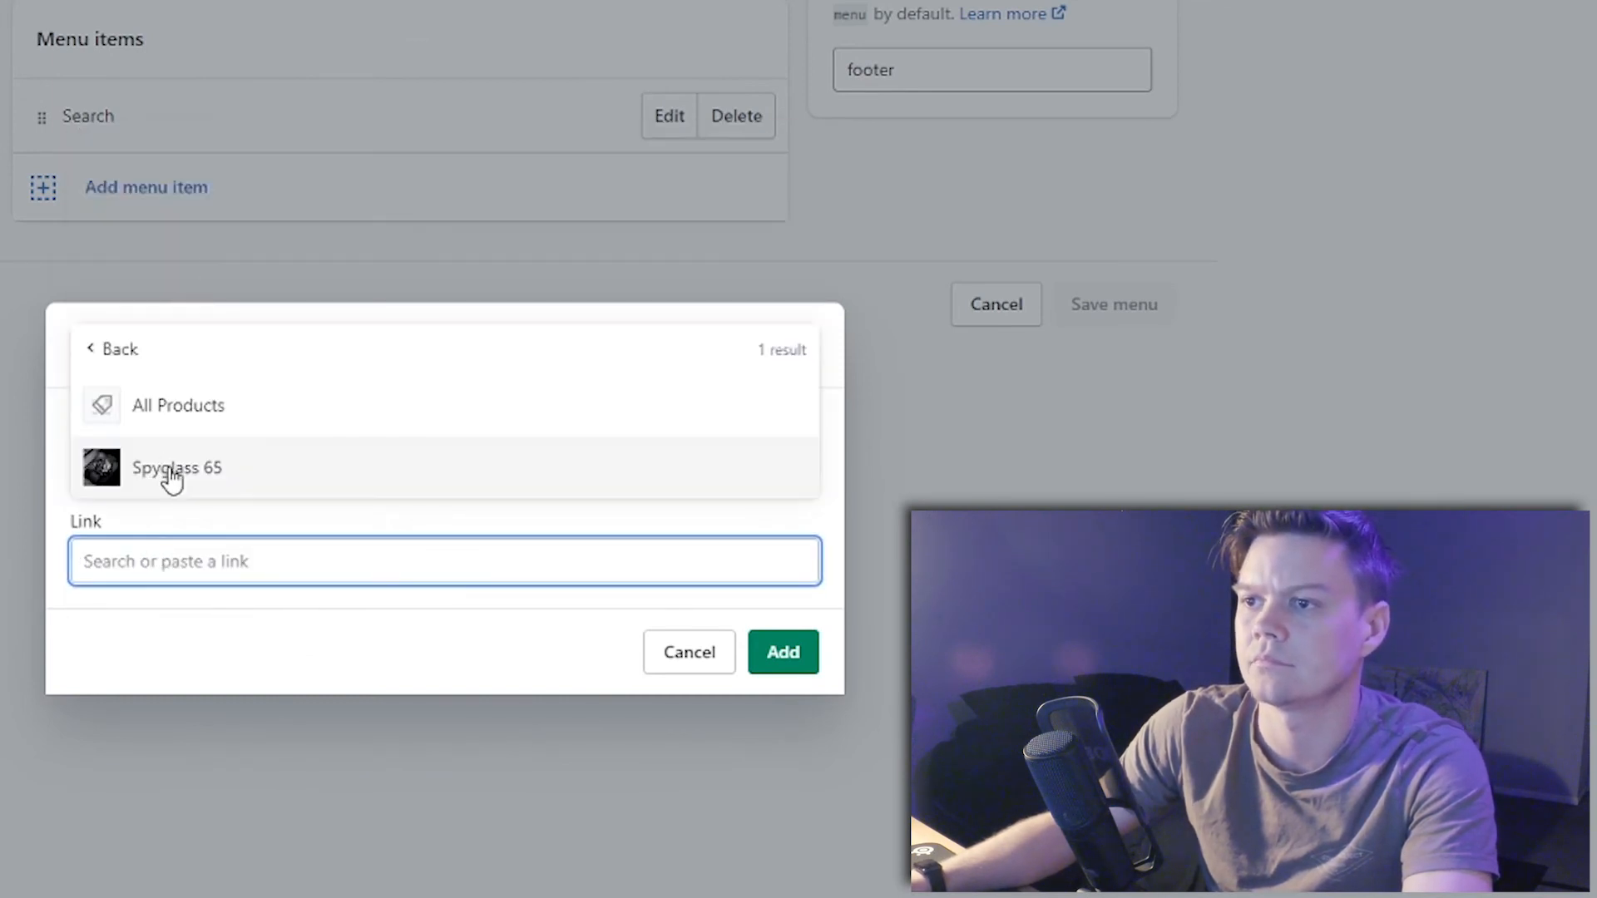
pyautogui.click(172, 470)
pyautogui.click(783, 652)
# - Add a Contact Us footer item linked to the Contact Us page
pyautogui.click(238, 263)
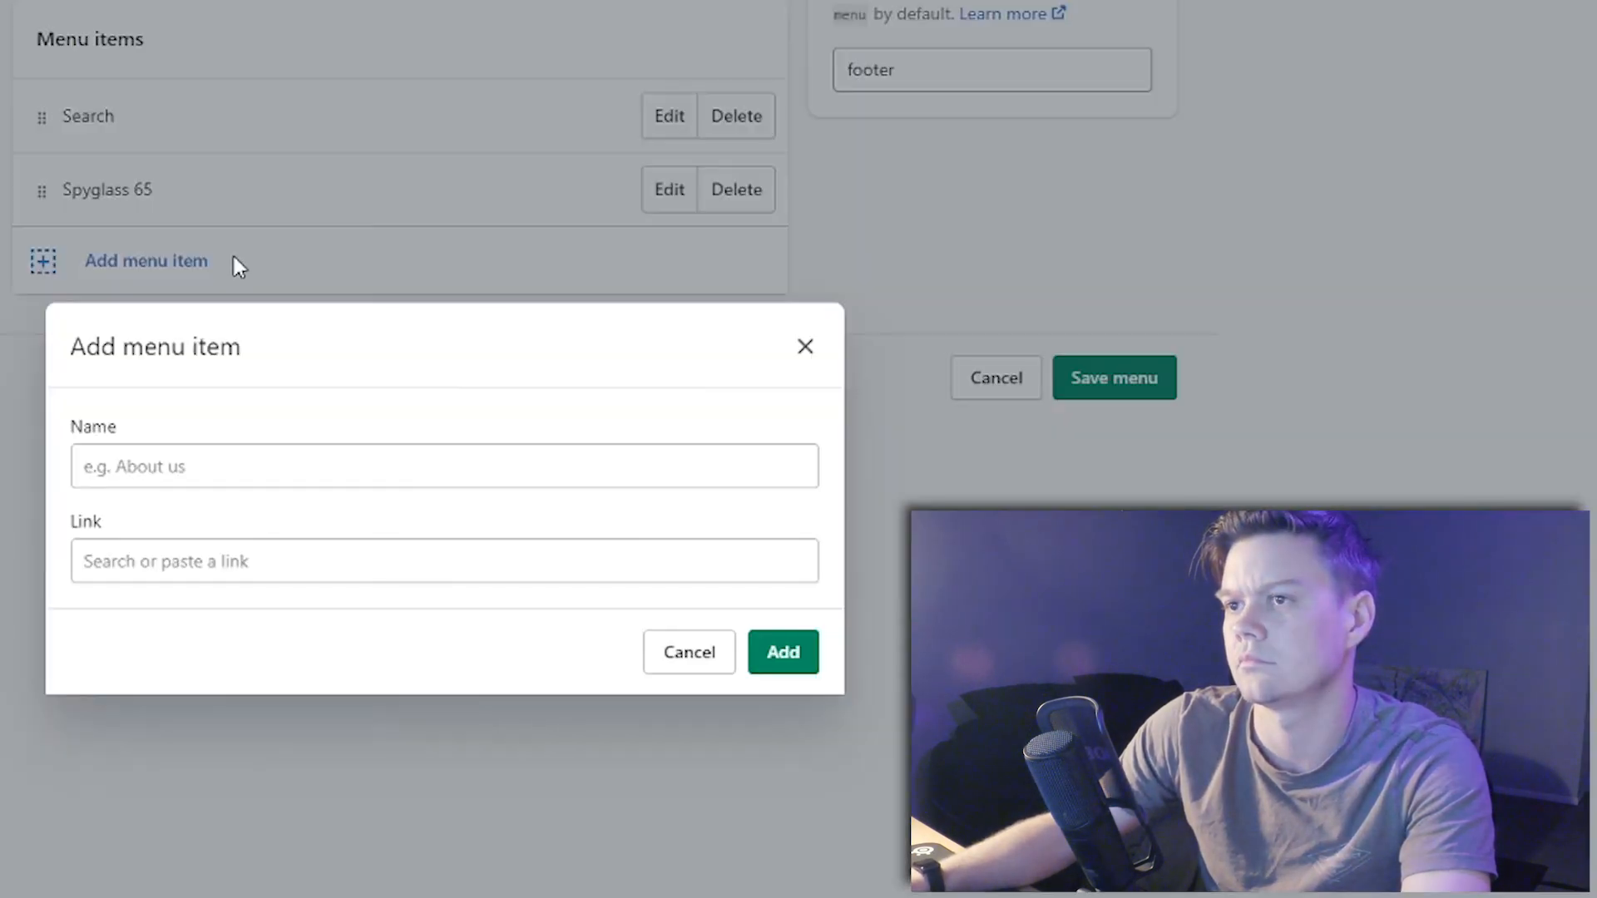
pyautogui.click(112, 464)
pyautogui.click(148, 556)
pyautogui.click(135, 561)
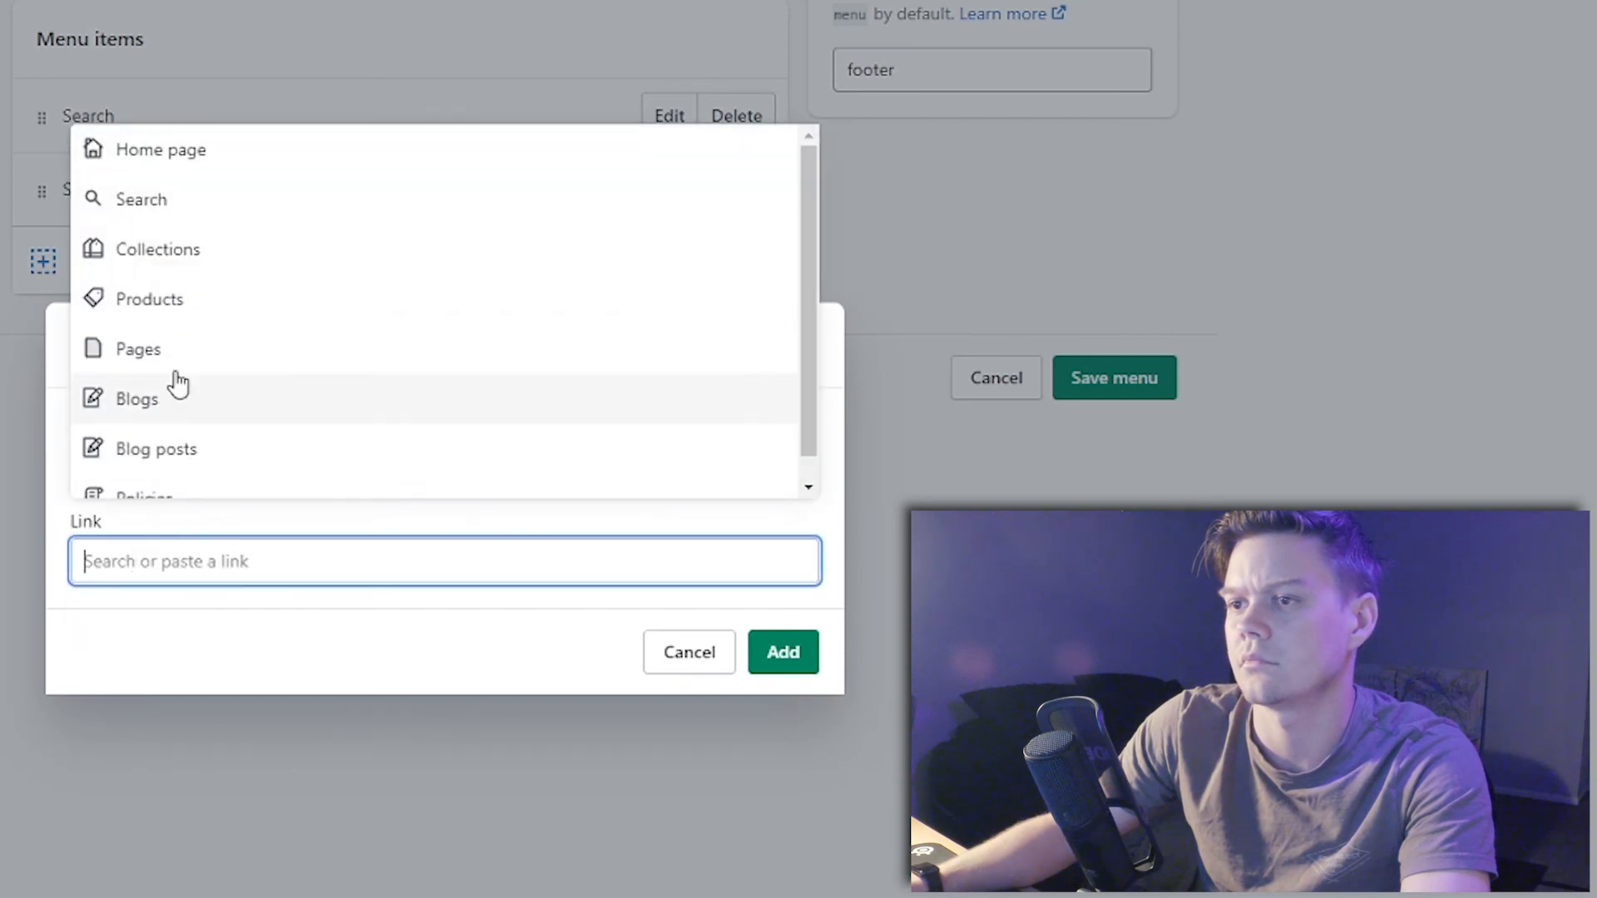
pyautogui.click(145, 347)
pyautogui.click(162, 372)
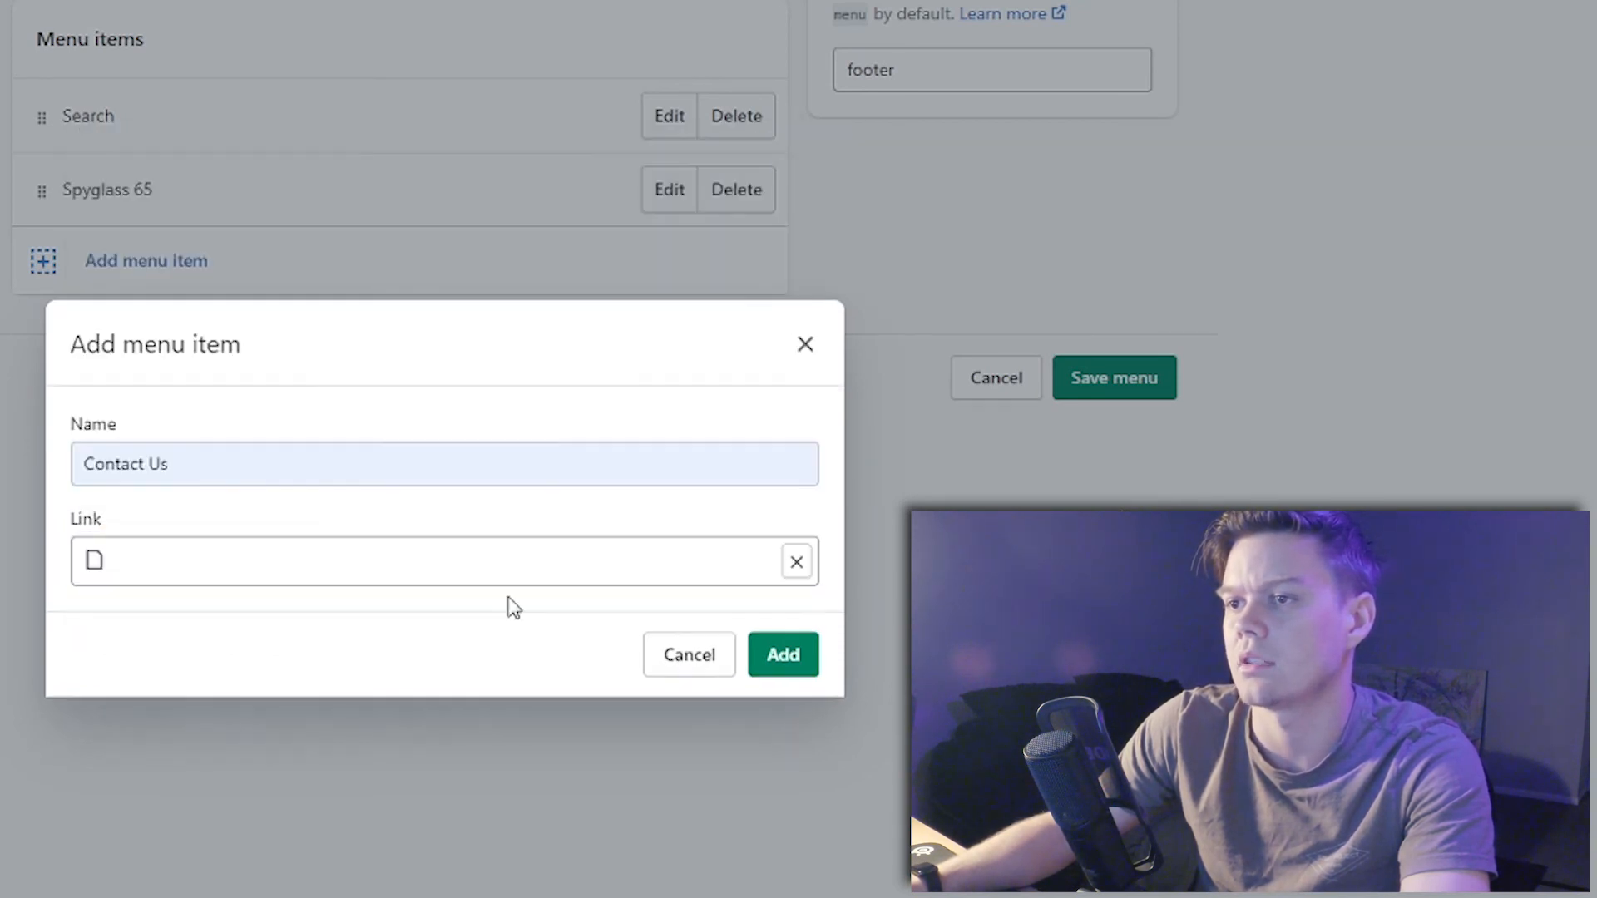
pyautogui.click(798, 661)
# - Add an FAQ's footer item linked to the FAQ's page
pyautogui.click(125, 341)
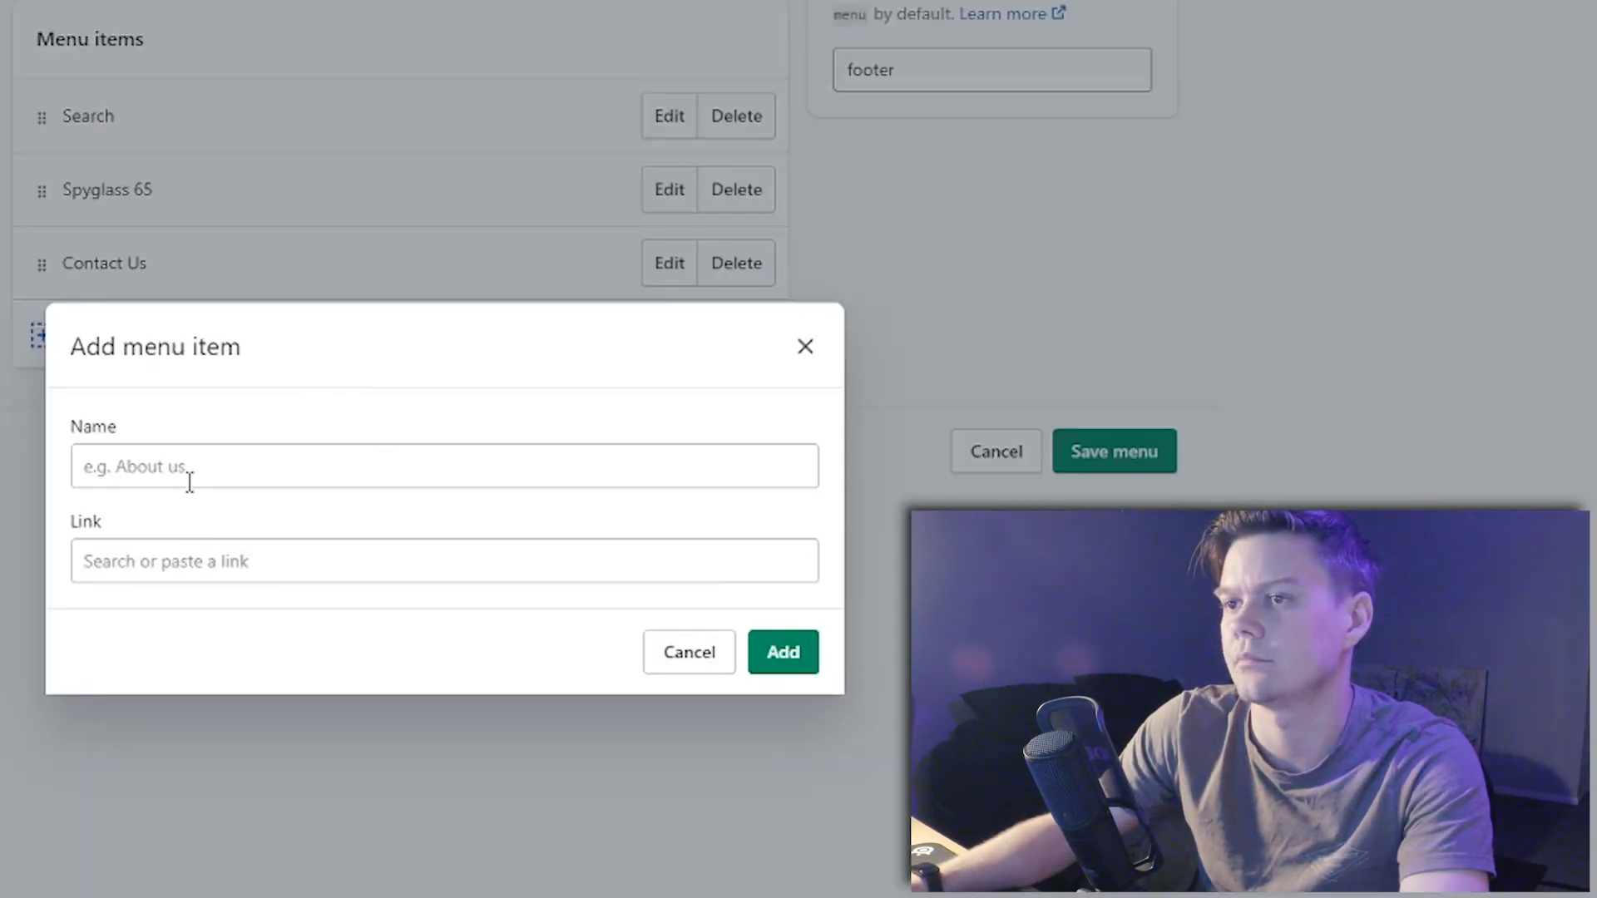
pyautogui.click(189, 482)
pyautogui.click(182, 614)
pyautogui.click(332, 554)
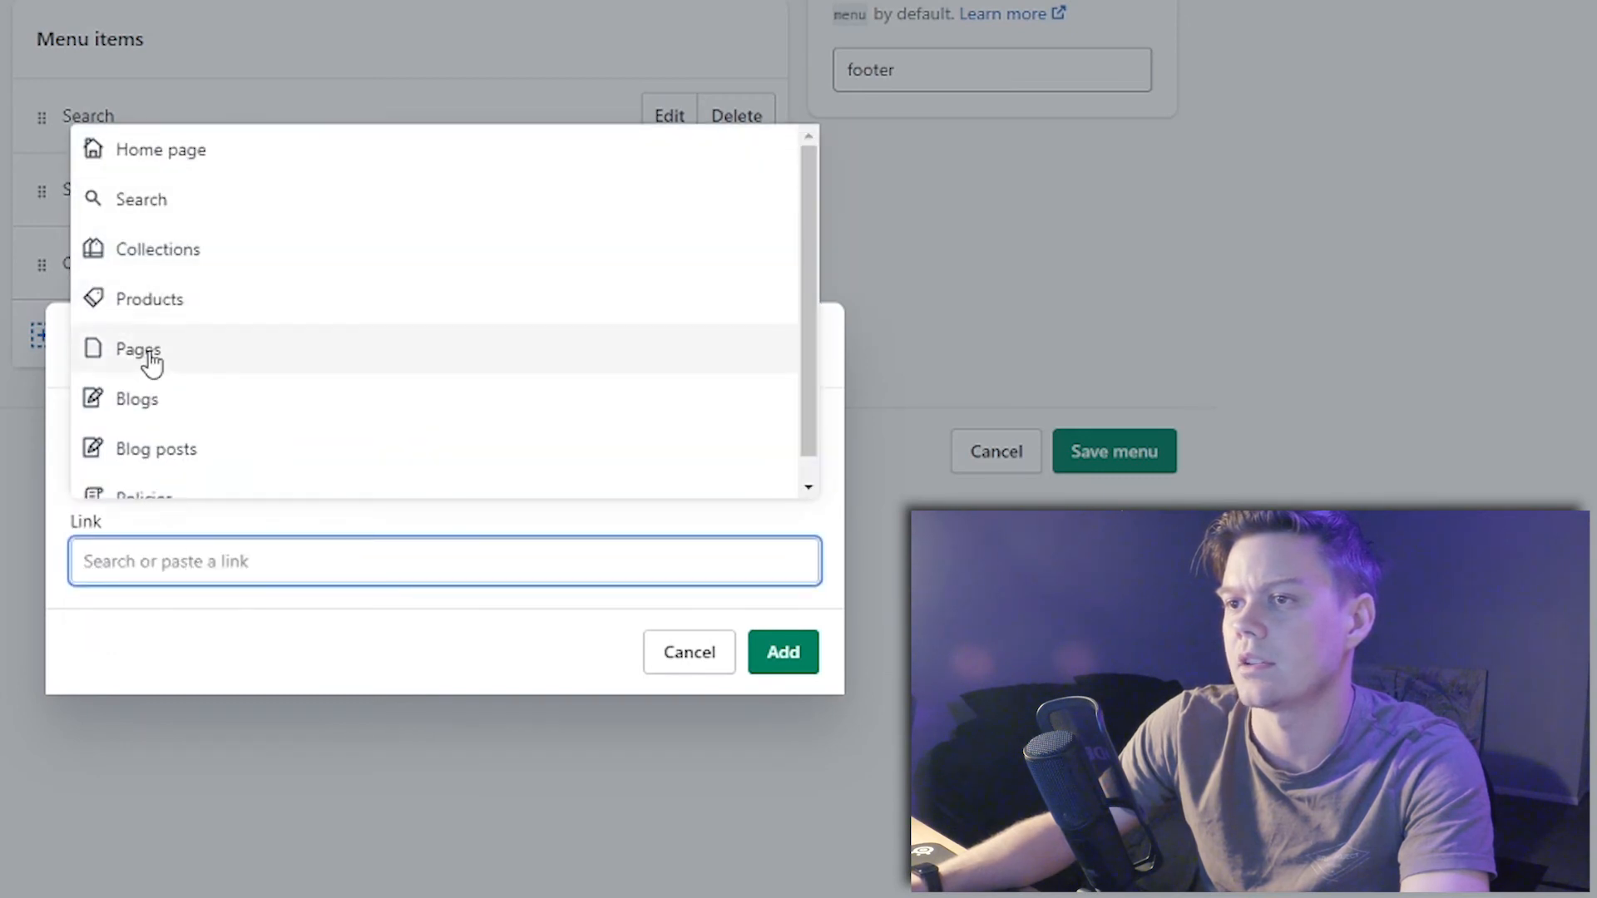
pyautogui.click(150, 356)
pyautogui.click(143, 435)
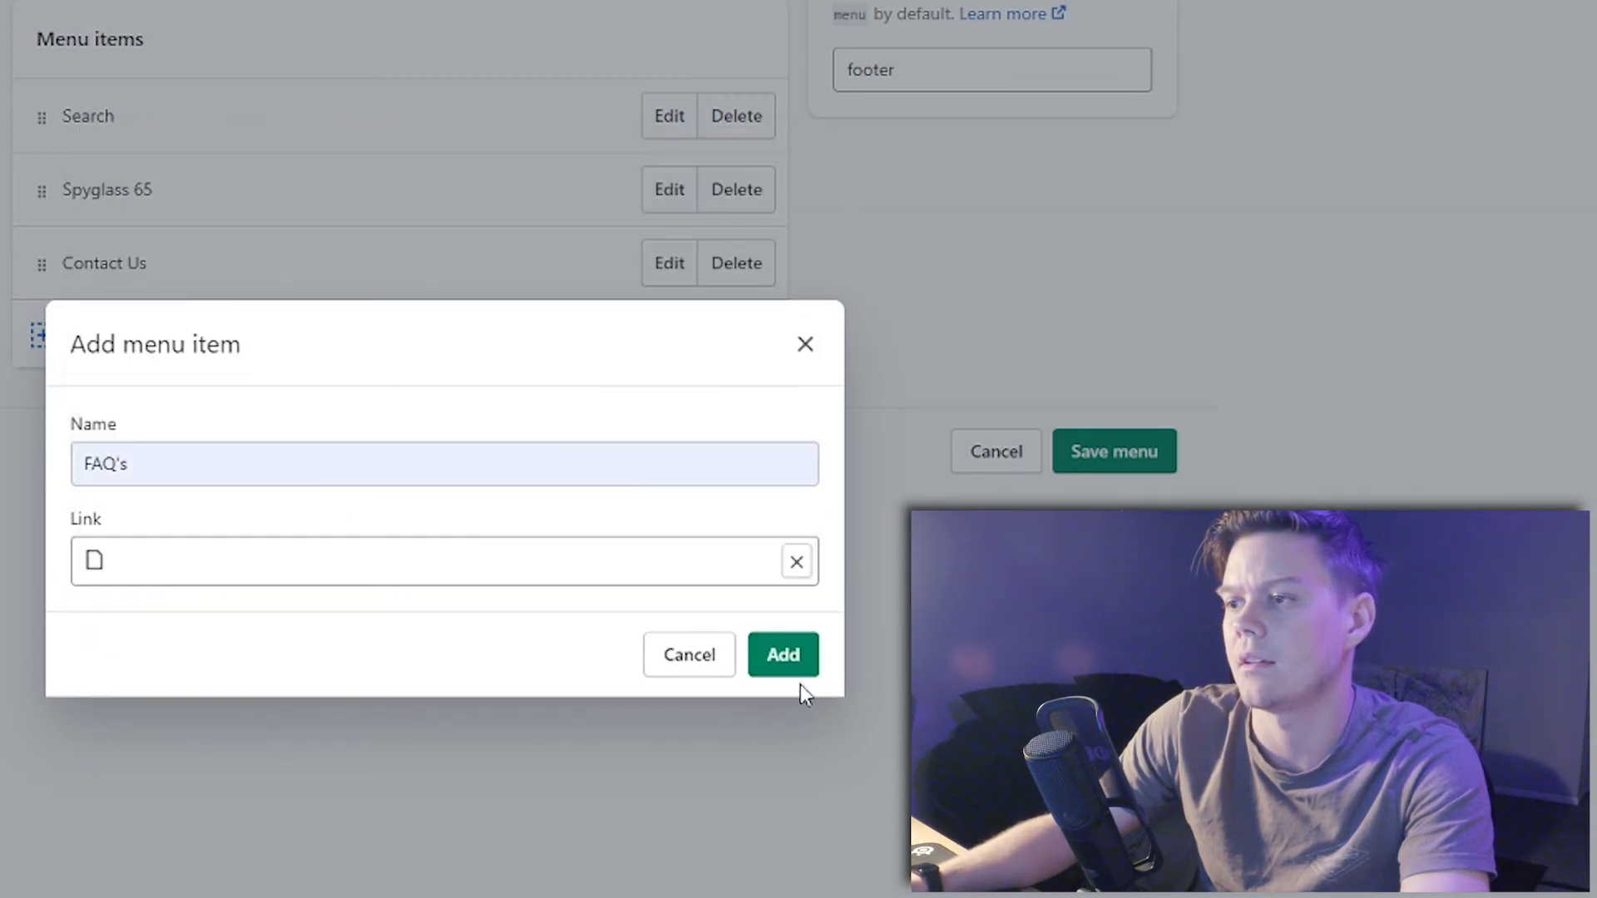
pyautogui.click(786, 665)
# - Add a 'Refund Policy' footer item linked to the Refund Policy page
pyautogui.click(110, 420)
pyautogui.click(155, 466)
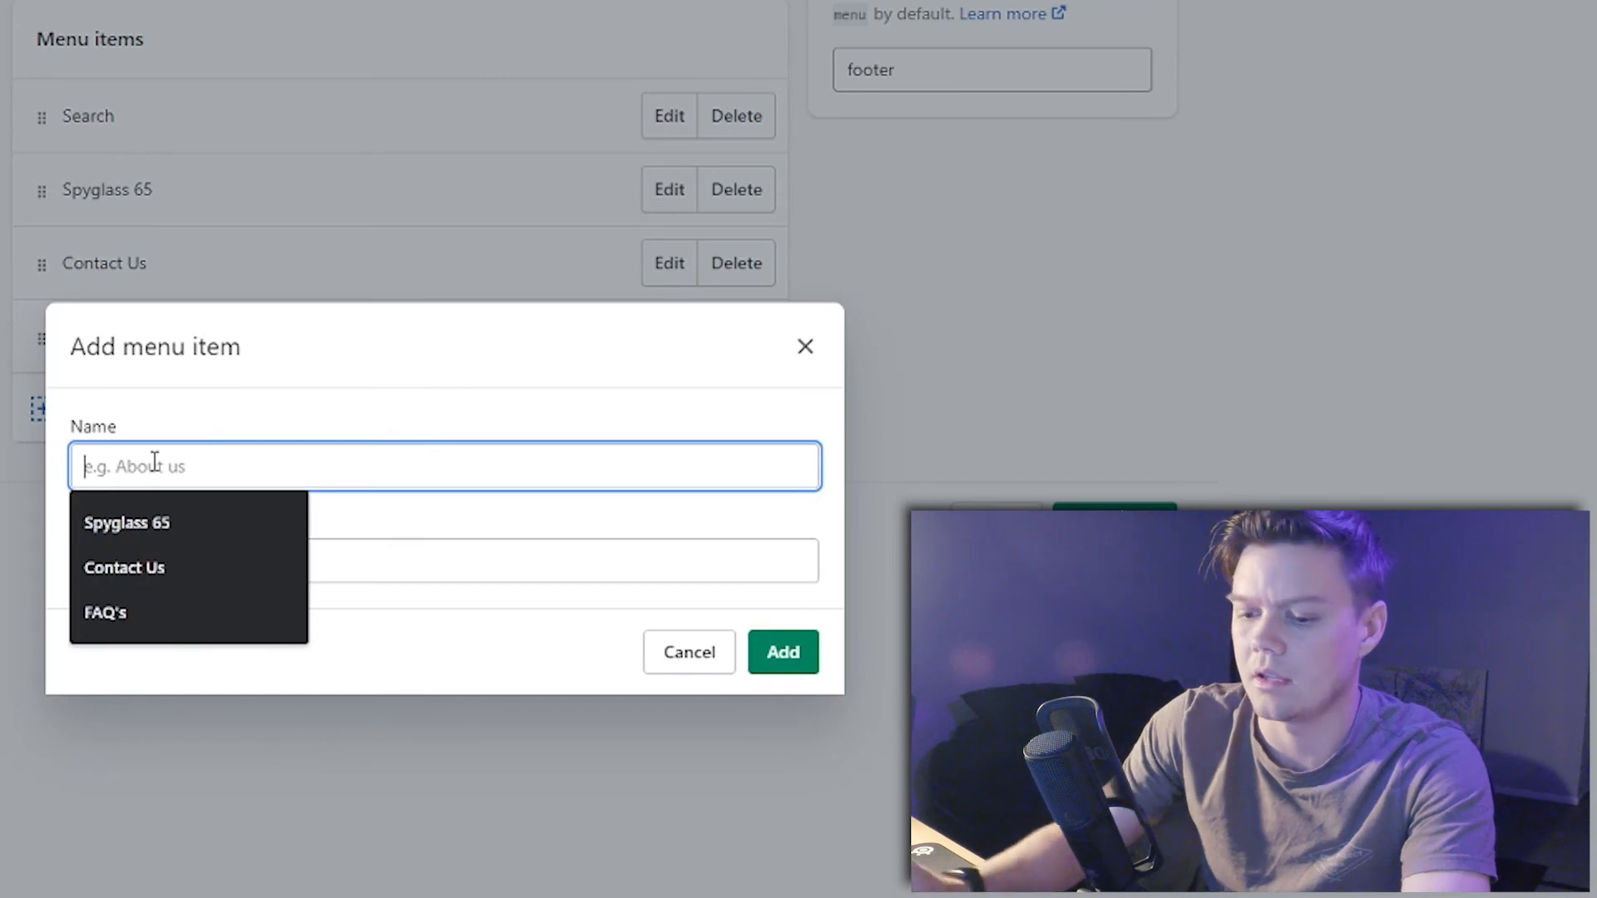
pyautogui.write('Refund Po')
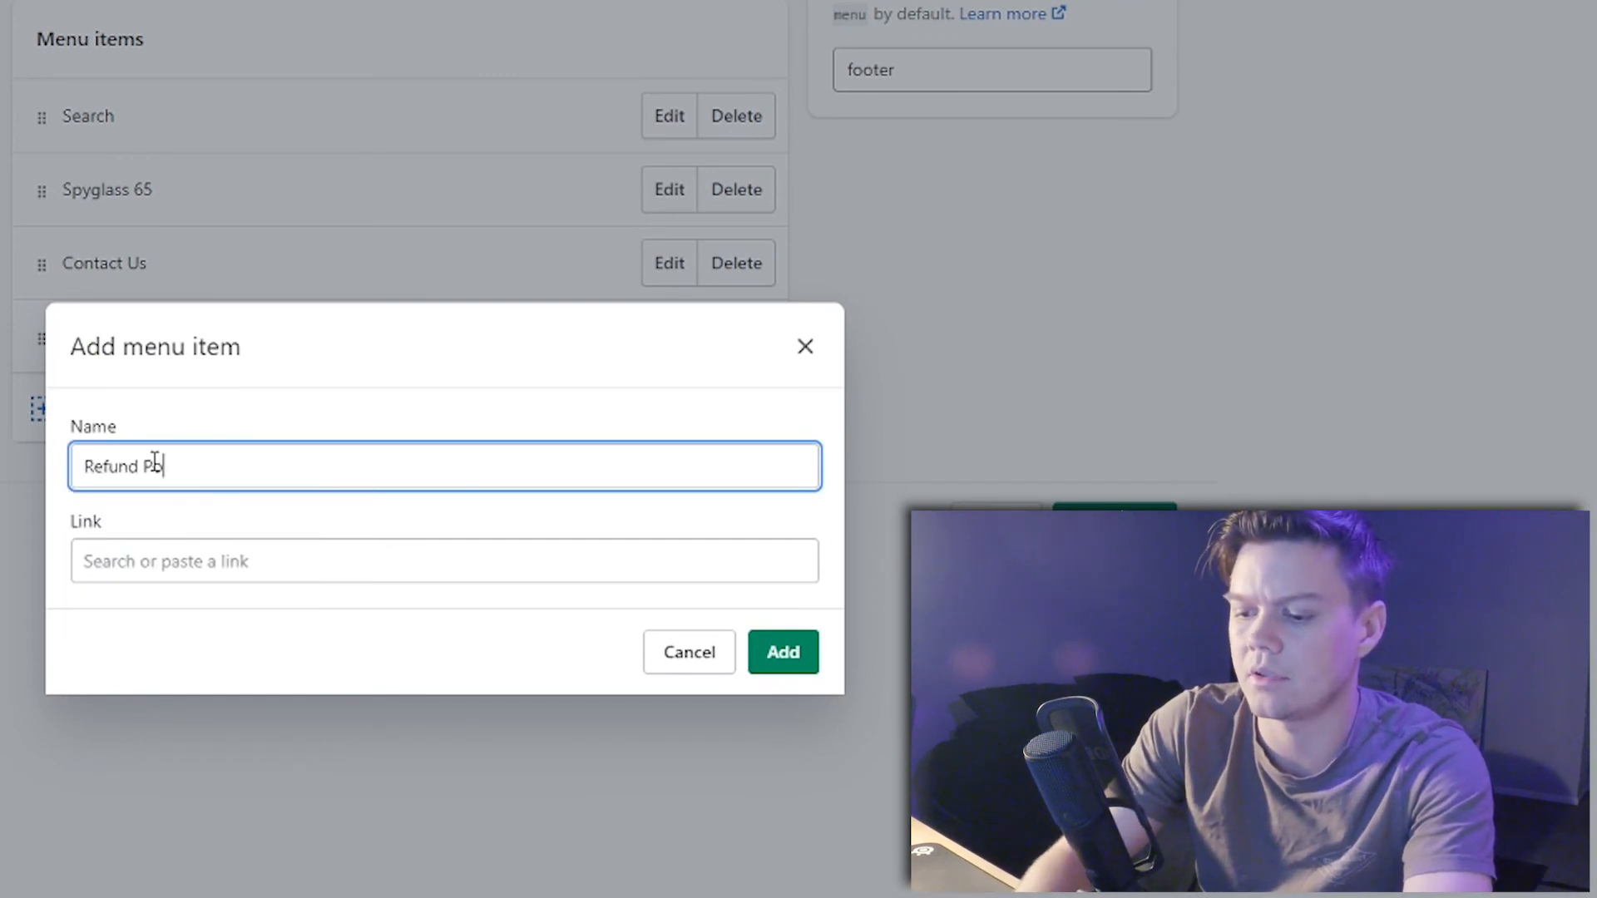
pyautogui.write('licy')
pyautogui.click(235, 563)
pyautogui.write('re')
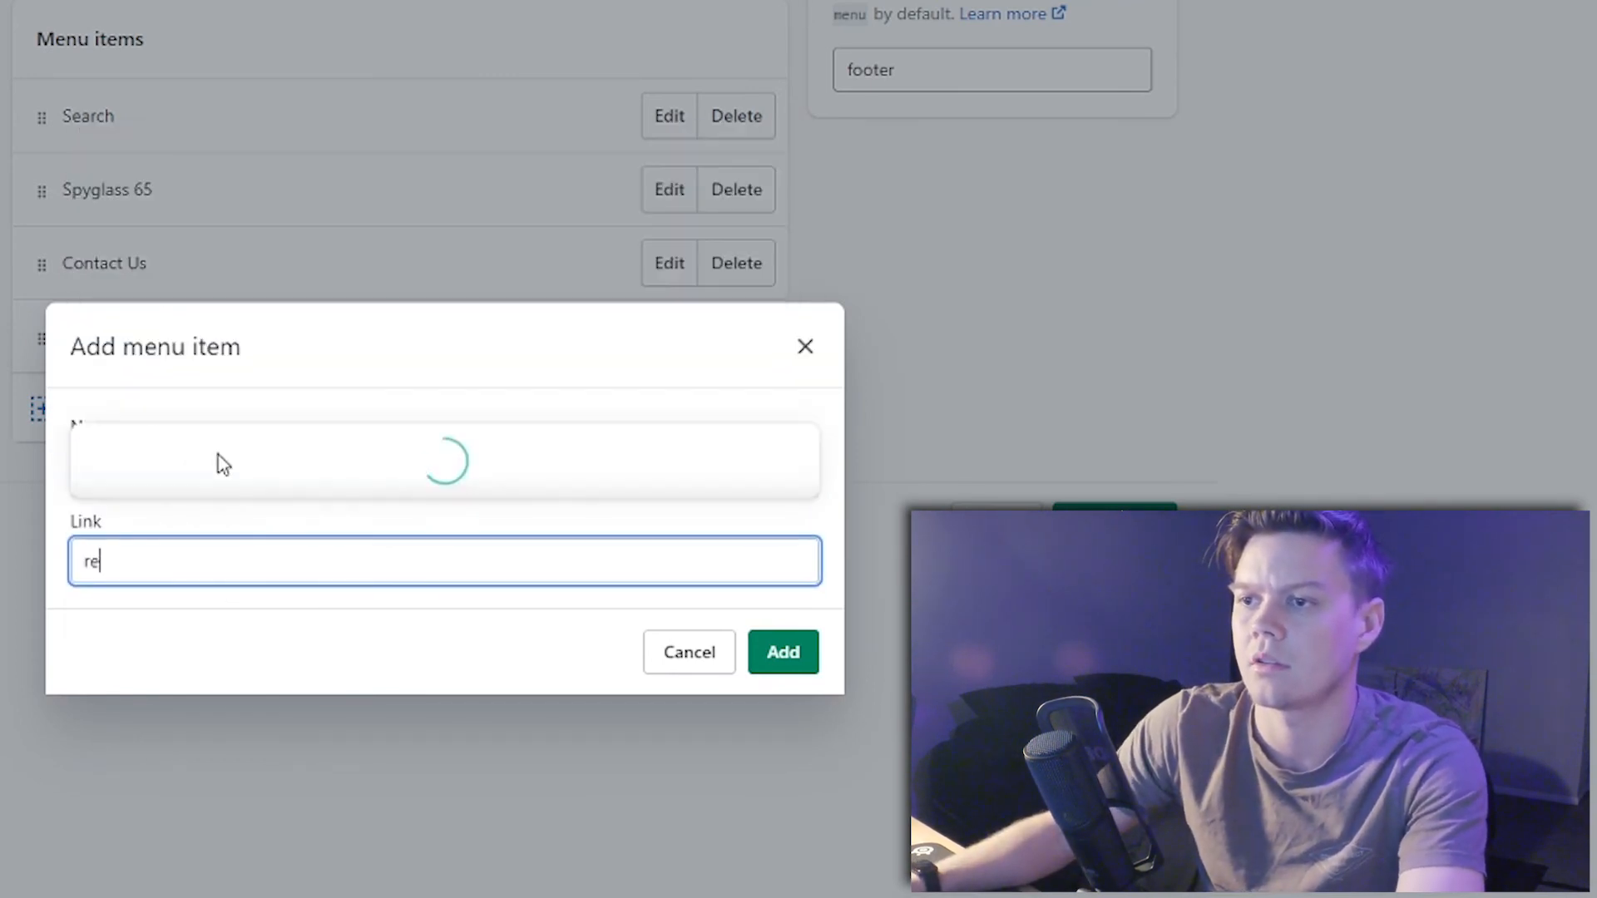
pyautogui.press('BackSpace')
pyautogui.press('BackSpace')
pyautogui.click(185, 346)
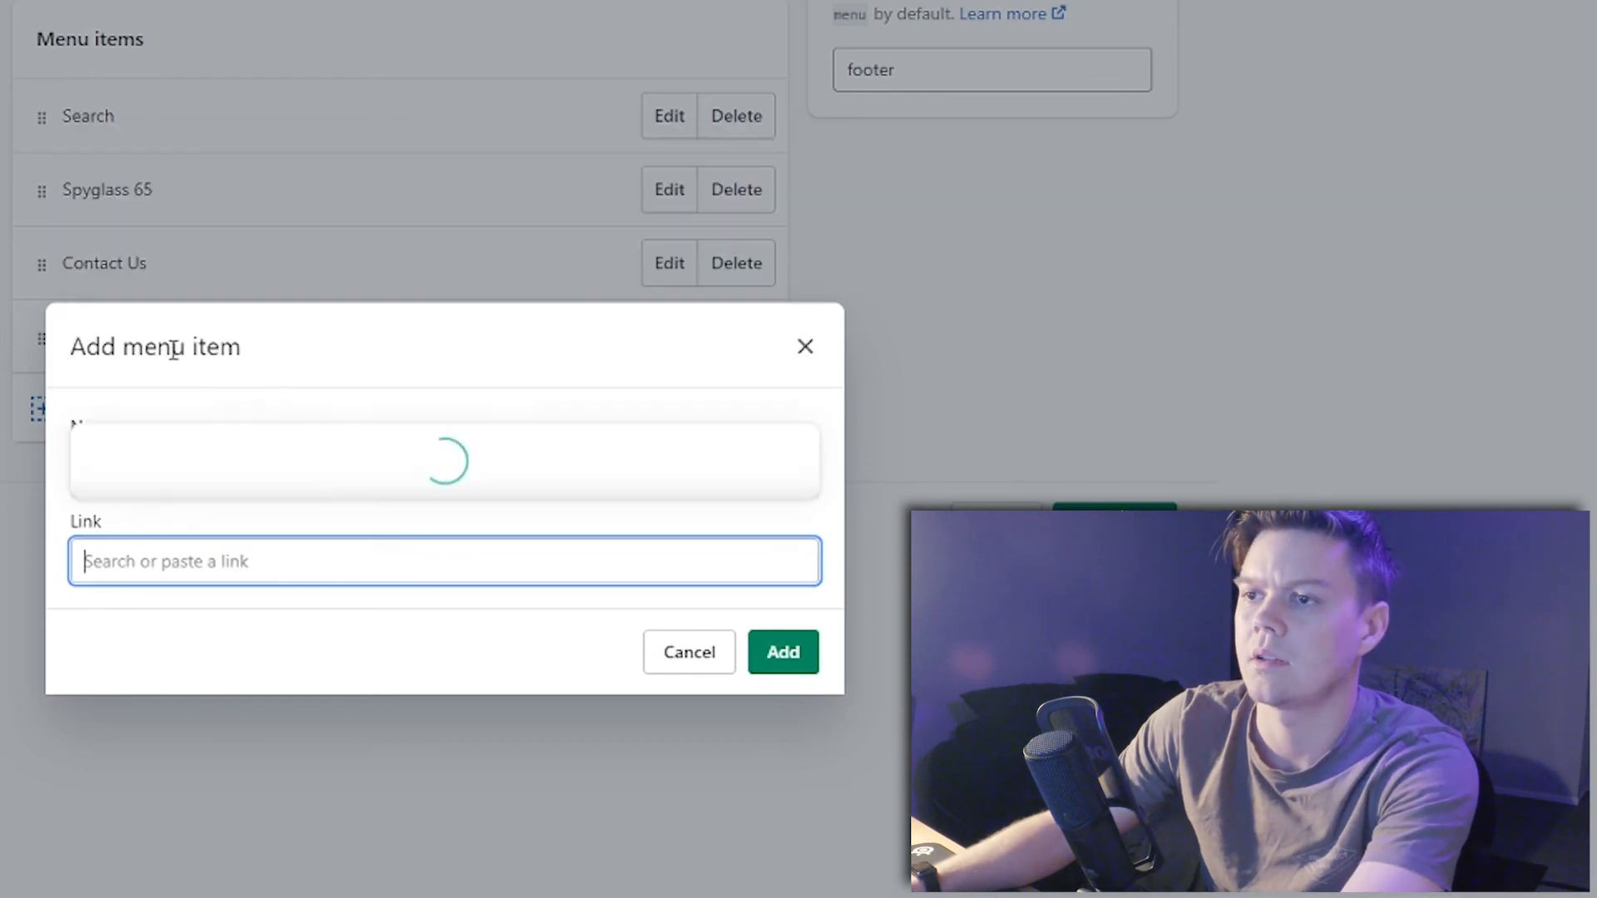
pyautogui.click(145, 470)
pyautogui.click(778, 657)
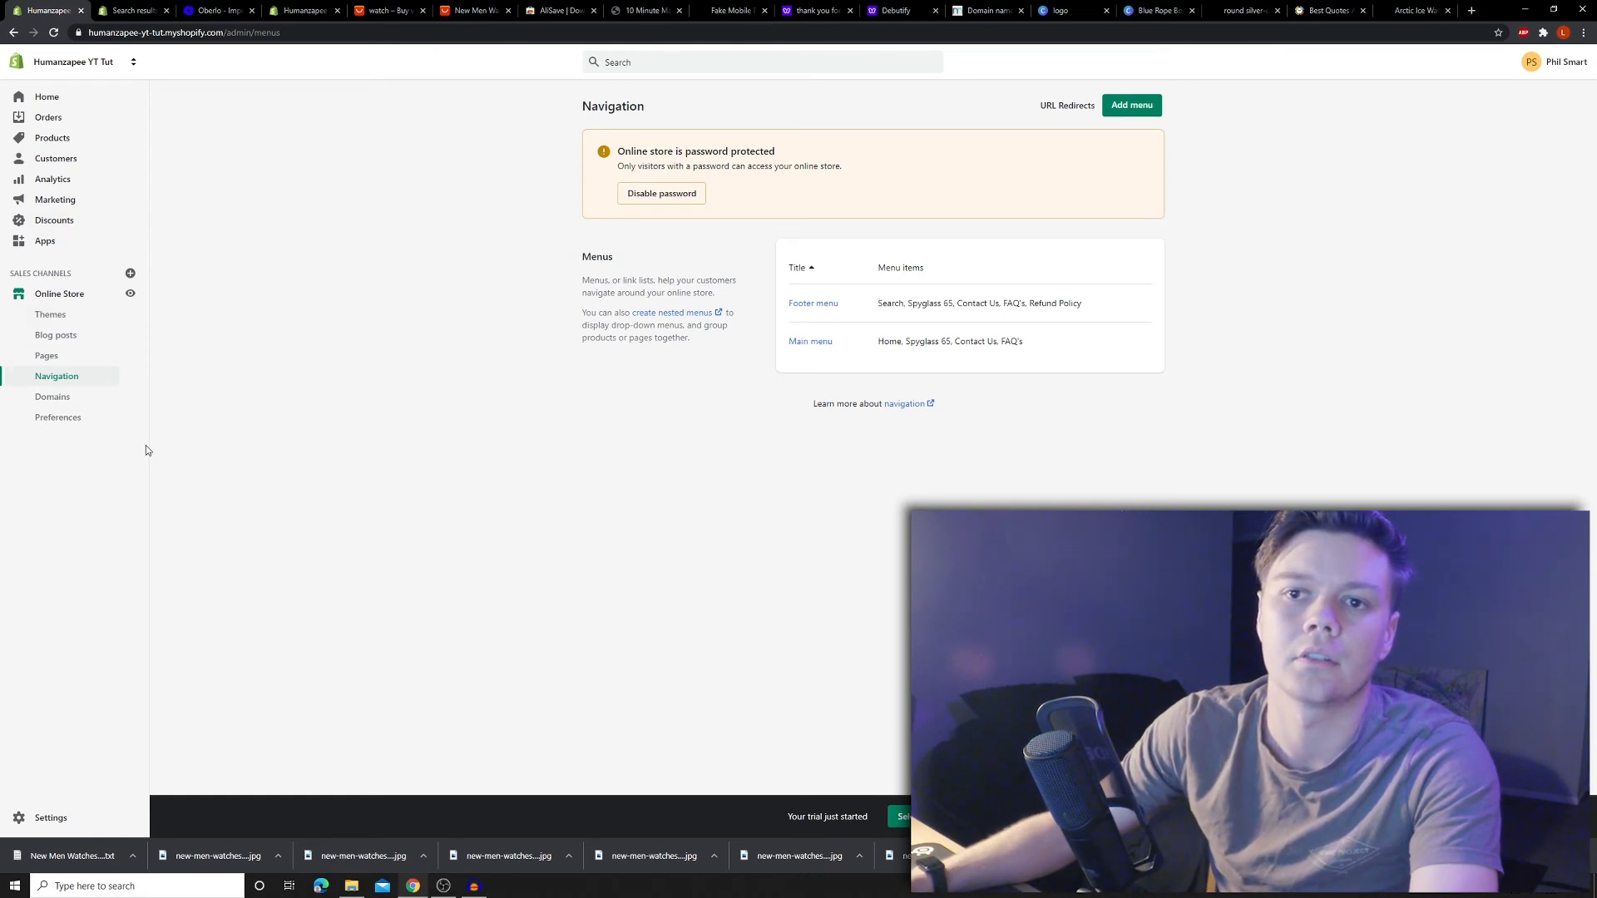
# - In shipping settings, change the Standard rate from 20.00 to 0, then delete the Standard and Express domestic rates
pyautogui.click(33, 825)
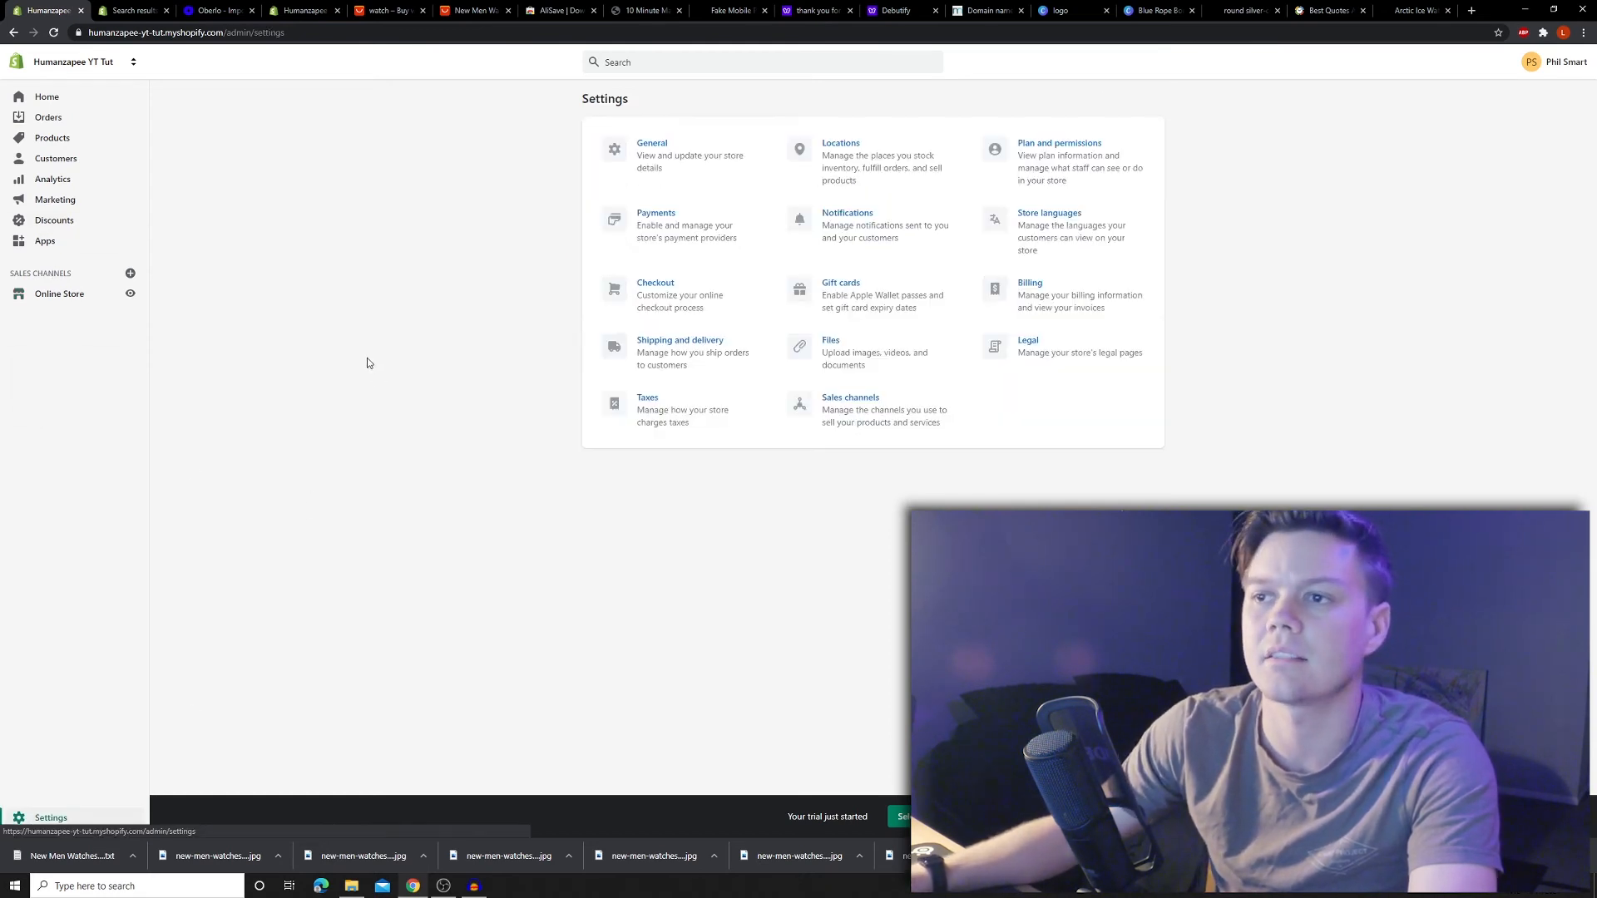
pyautogui.click(632, 358)
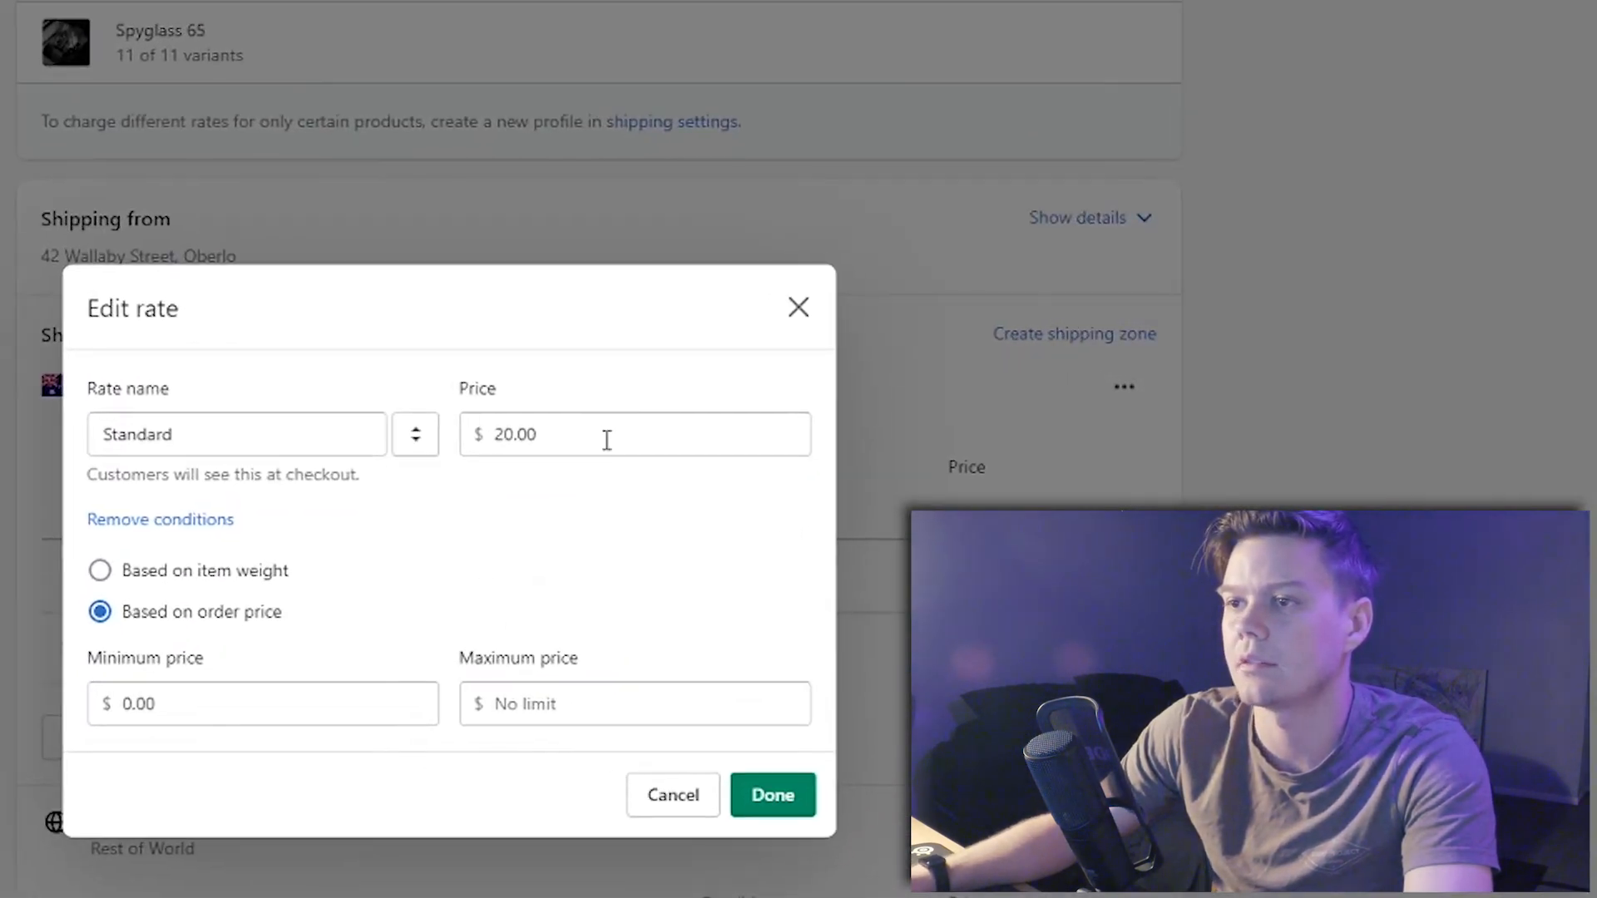
pyautogui.doubleClick(870, 386)
pyautogui.write('0')
pyautogui.press('Tab')
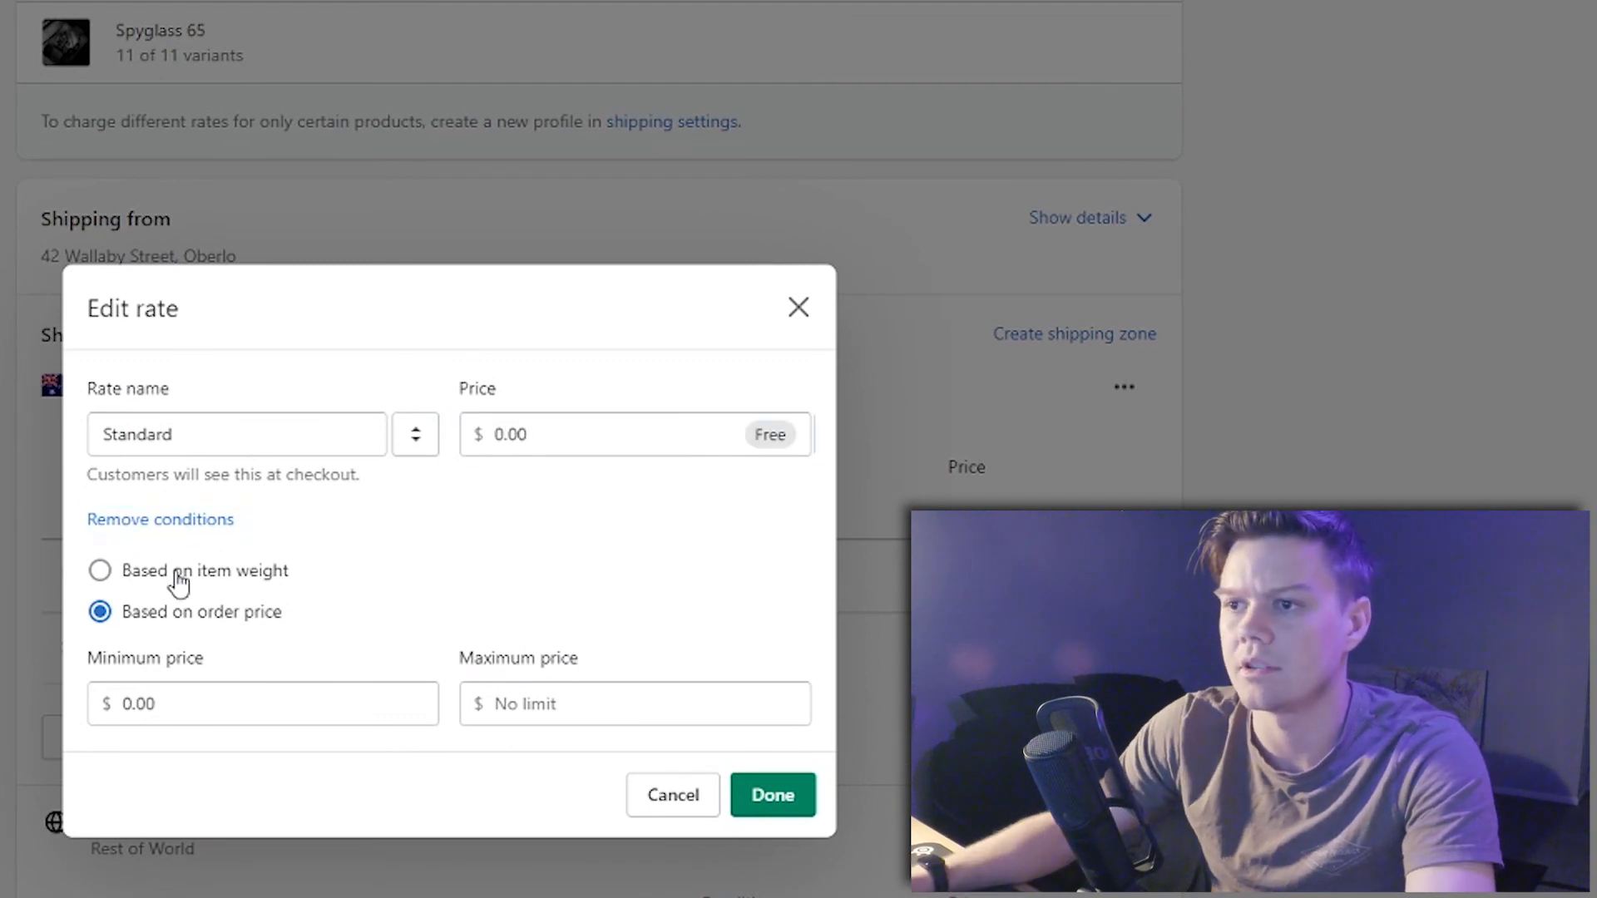
pyautogui.click(791, 794)
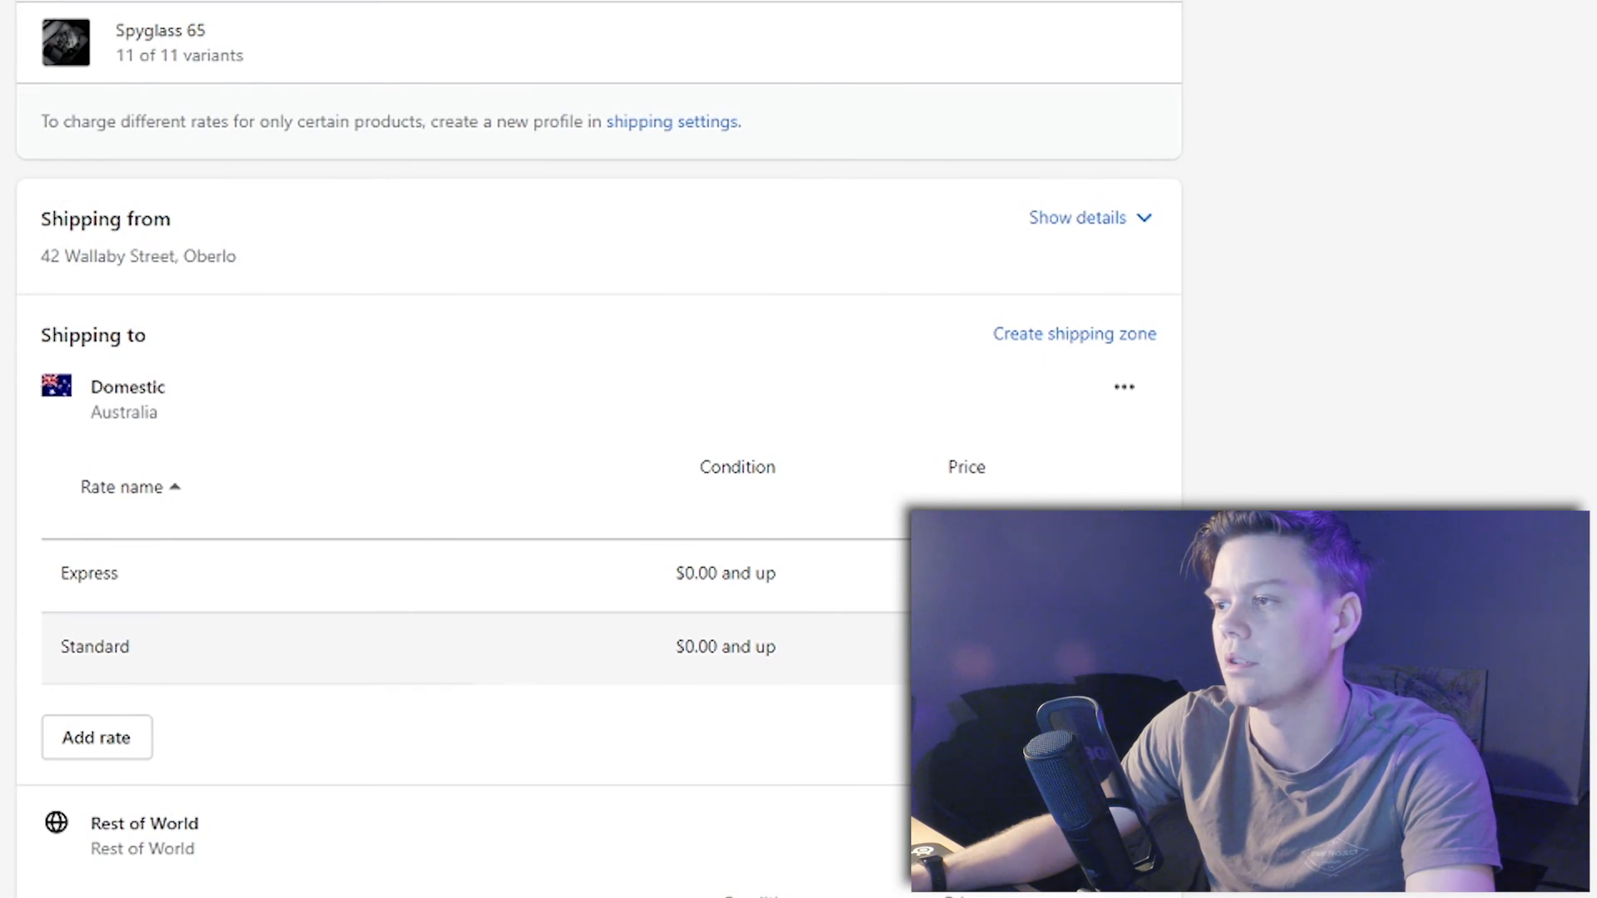
pyautogui.click(1119, 737)
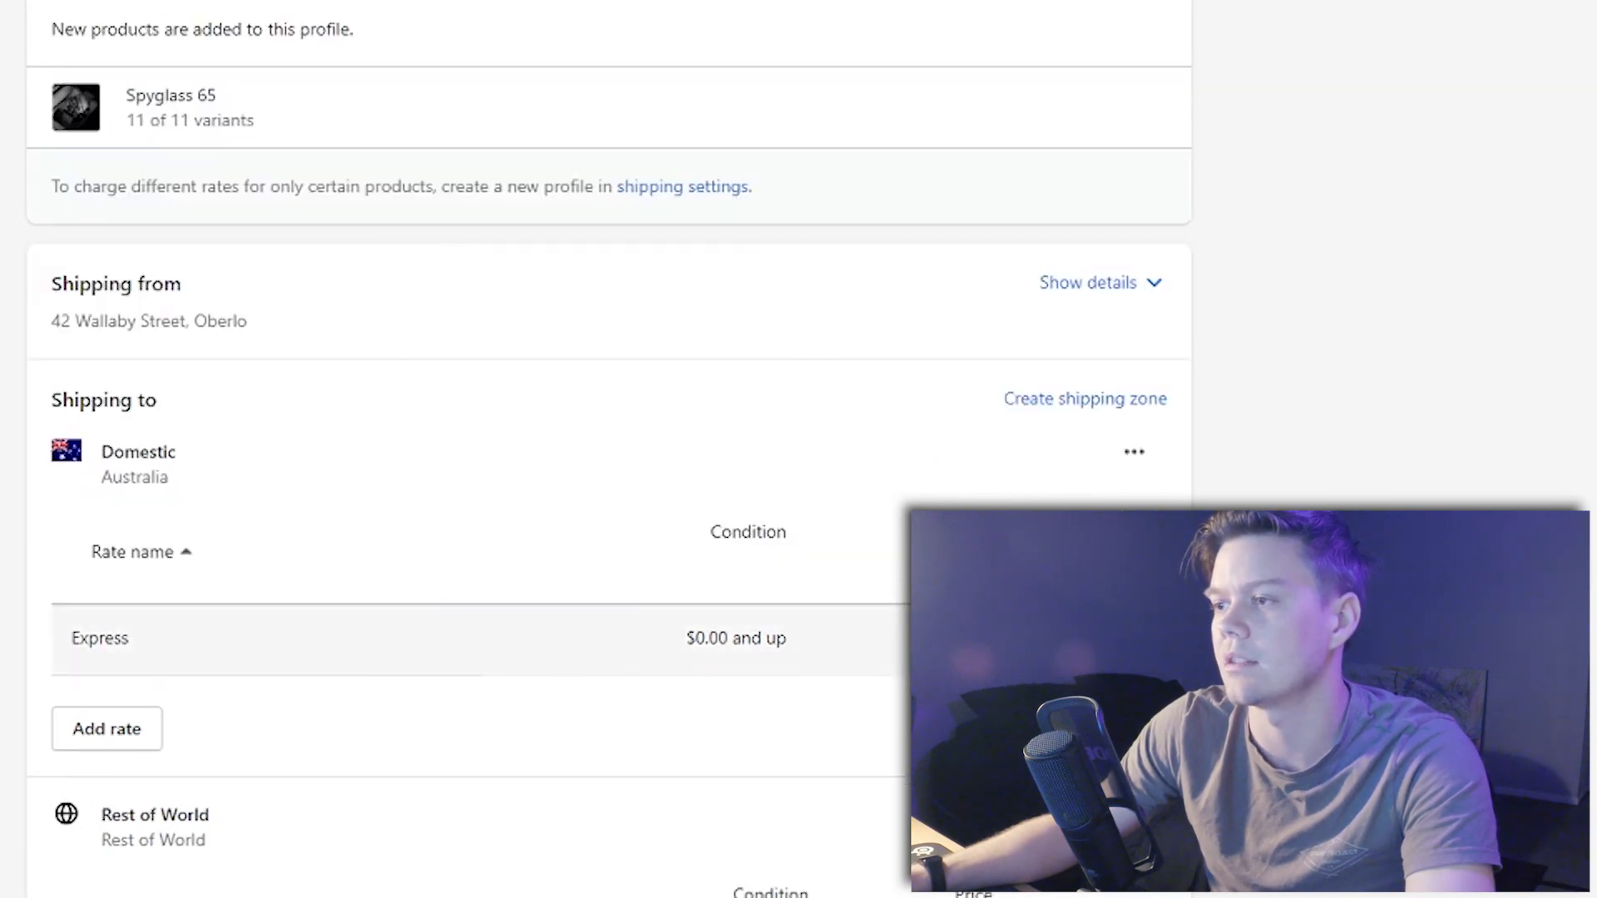
pyautogui.click(1119, 638)
# - Add a free domestic rate named 'Standard' and save the shipping profile
pyautogui.click(76, 617)
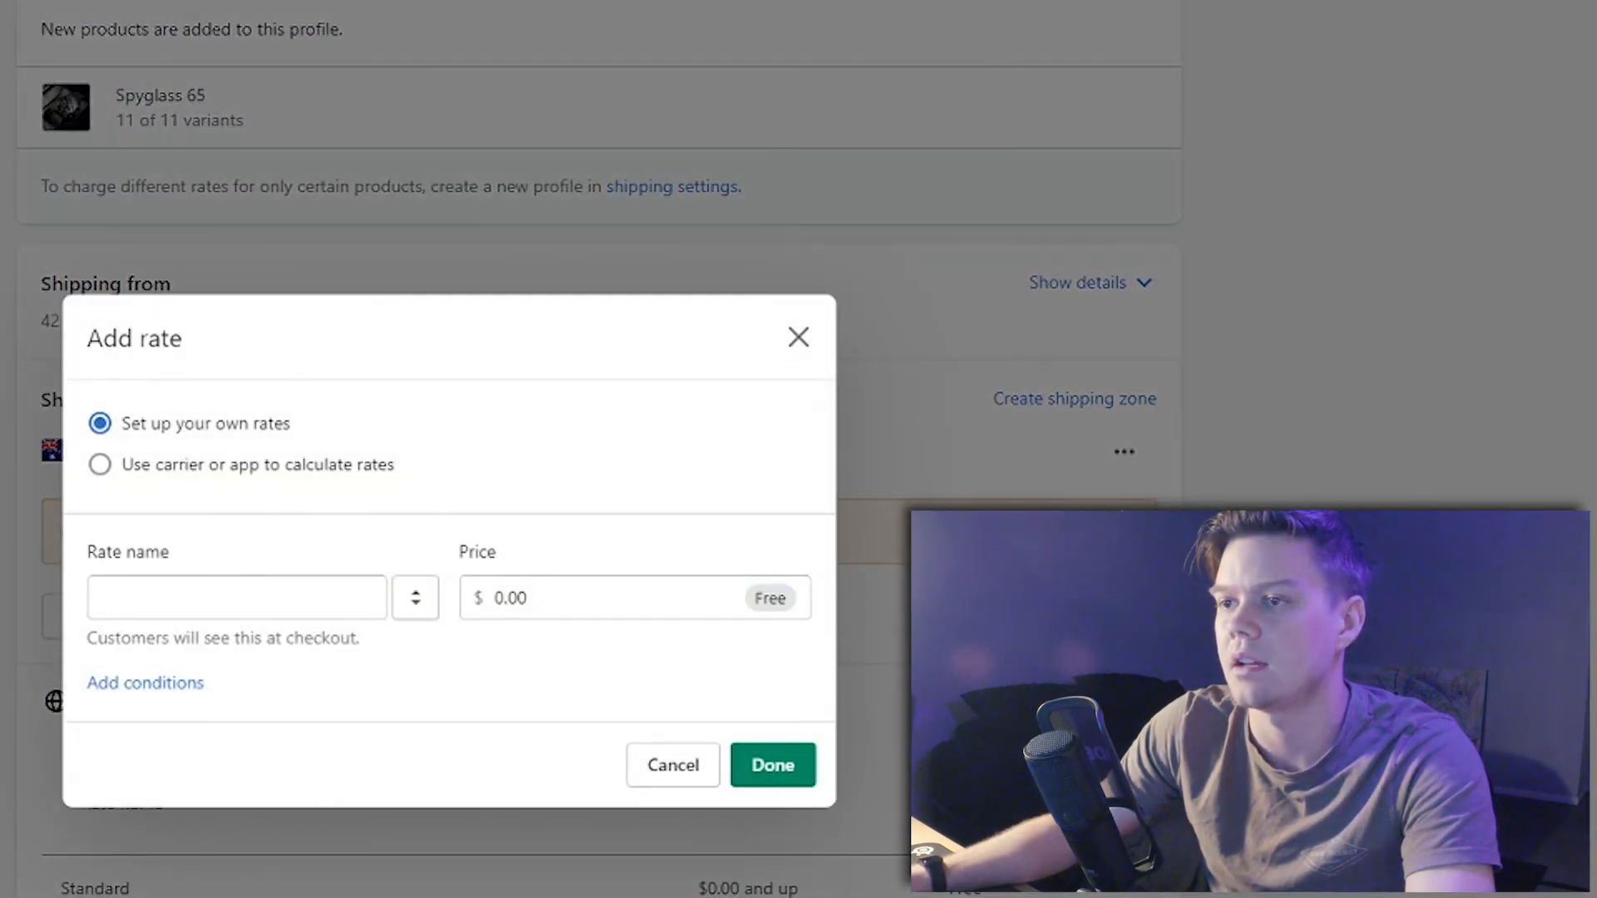
pyautogui.click(100, 465)
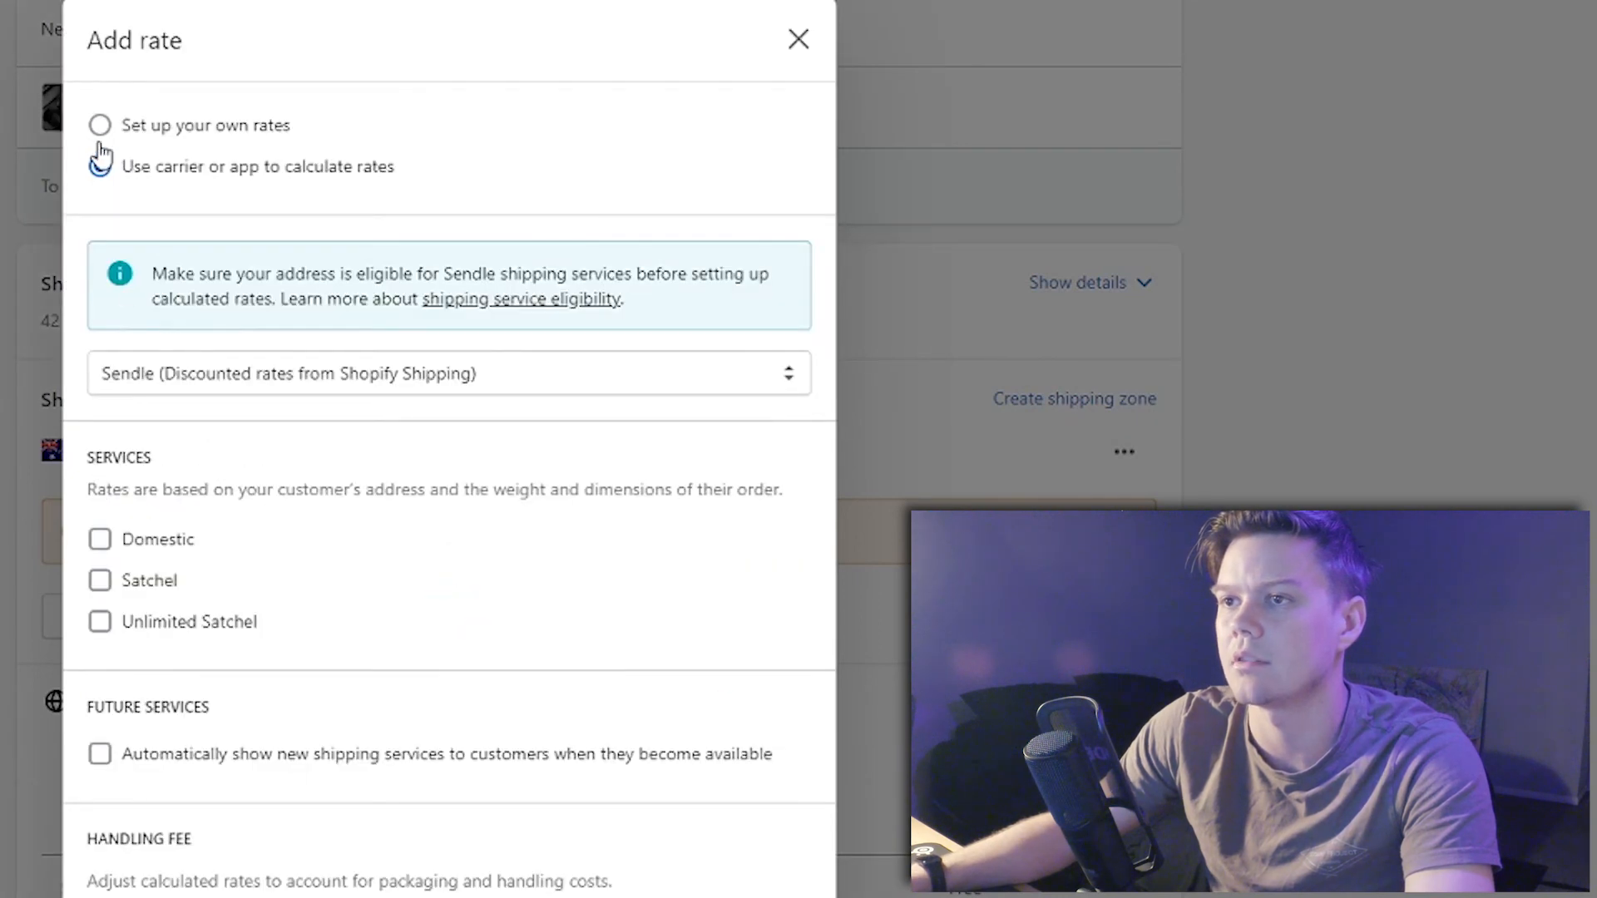
pyautogui.click(100, 127)
pyautogui.click(274, 598)
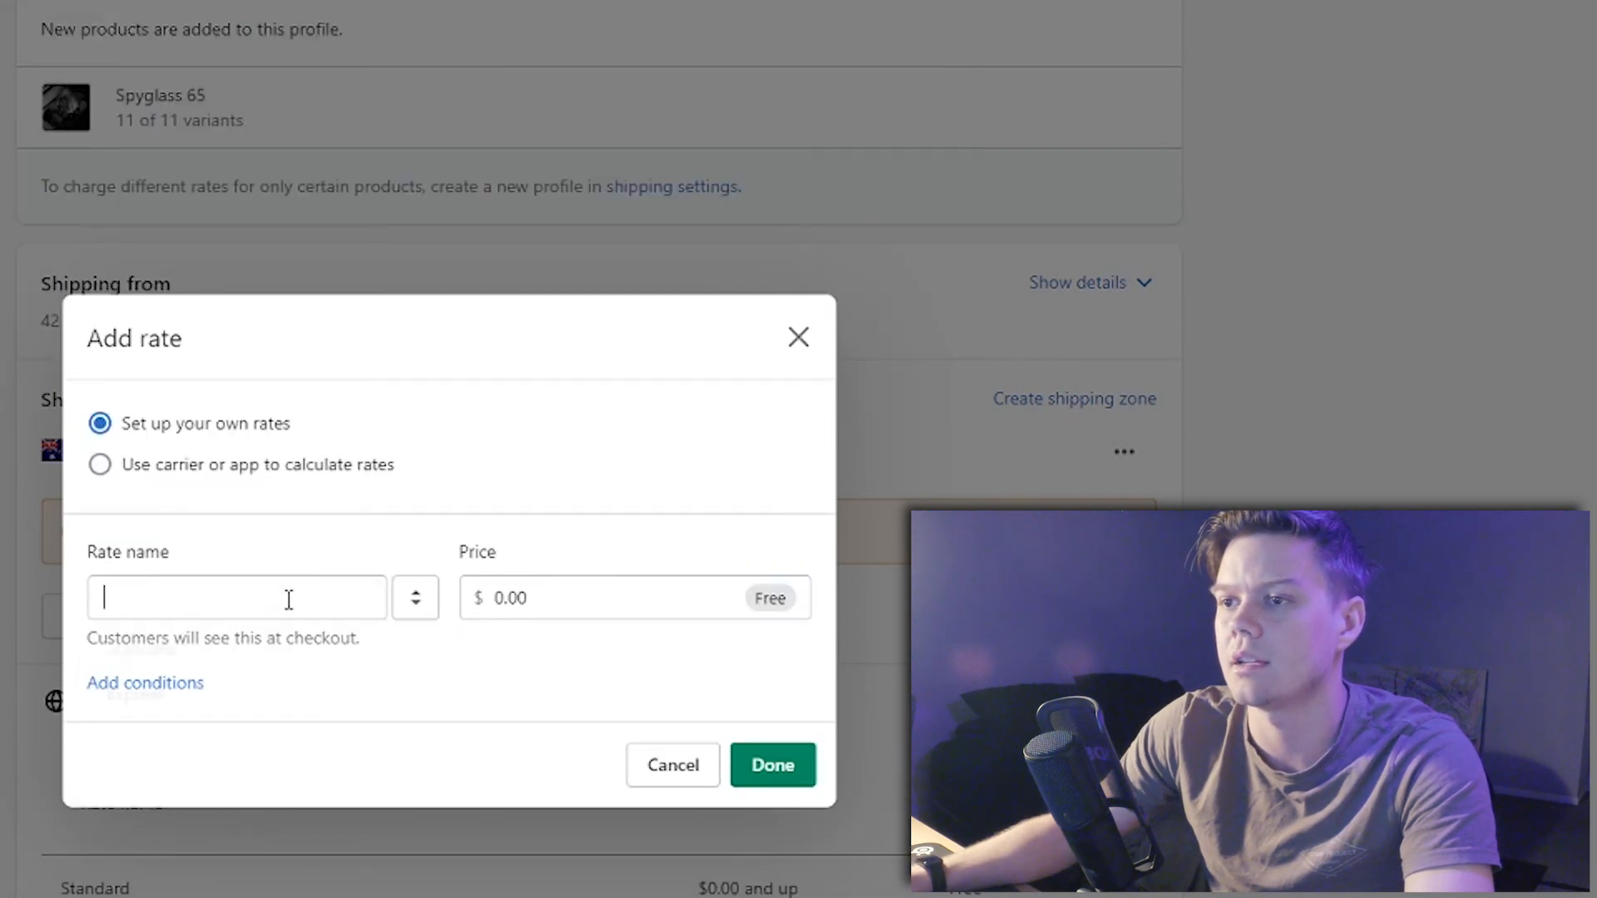
pyautogui.click(134, 649)
pyautogui.click(591, 598)
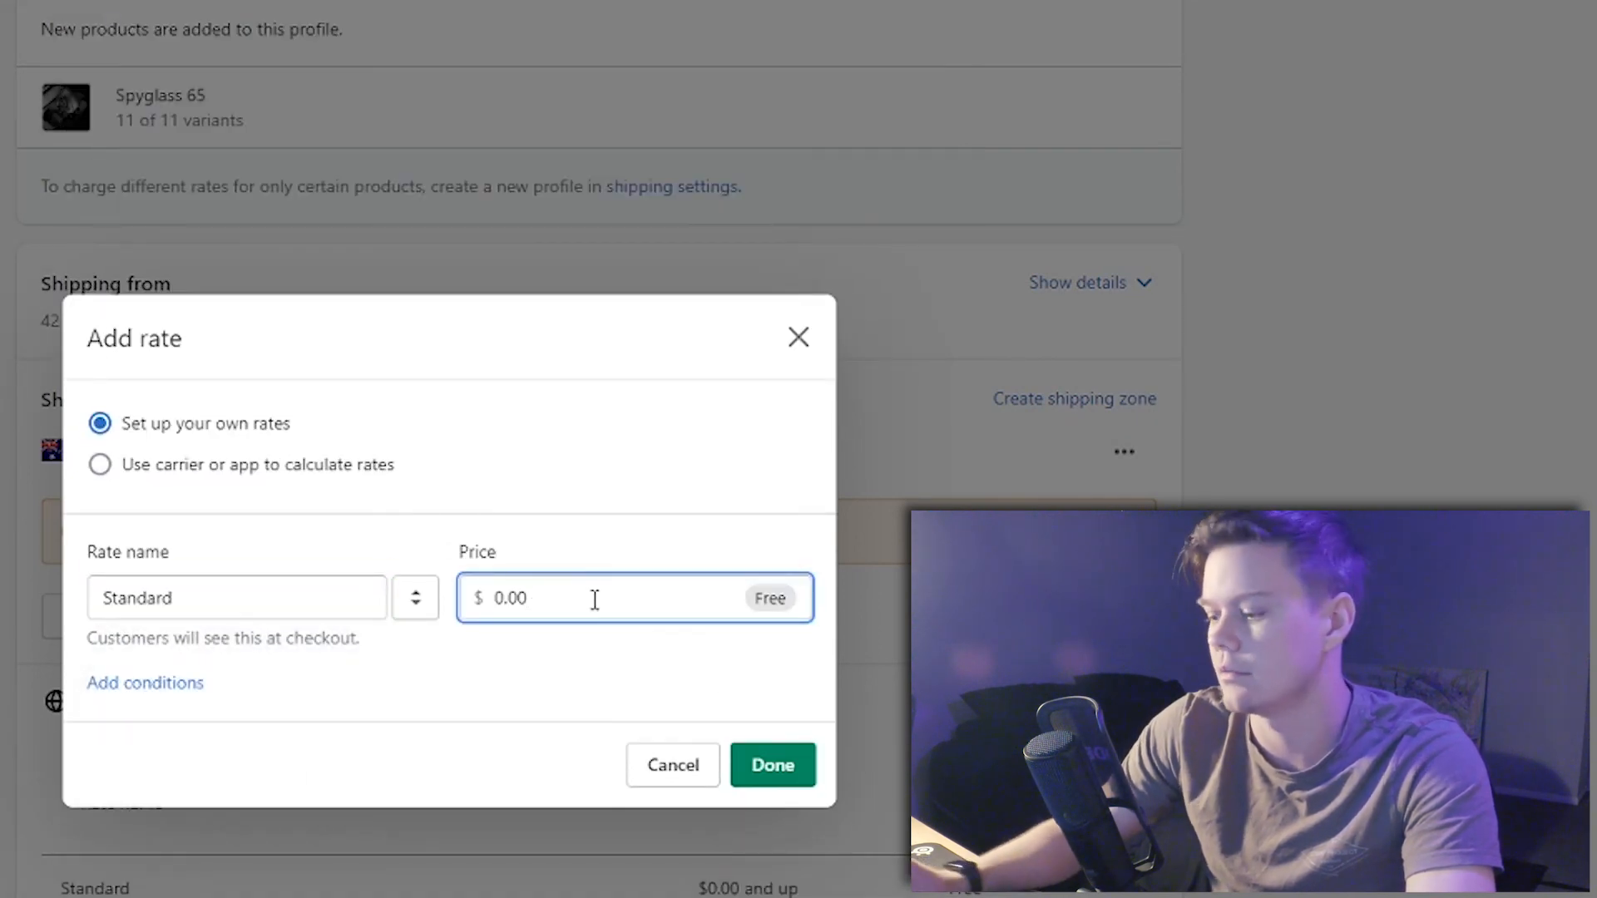
pyautogui.click(786, 767)
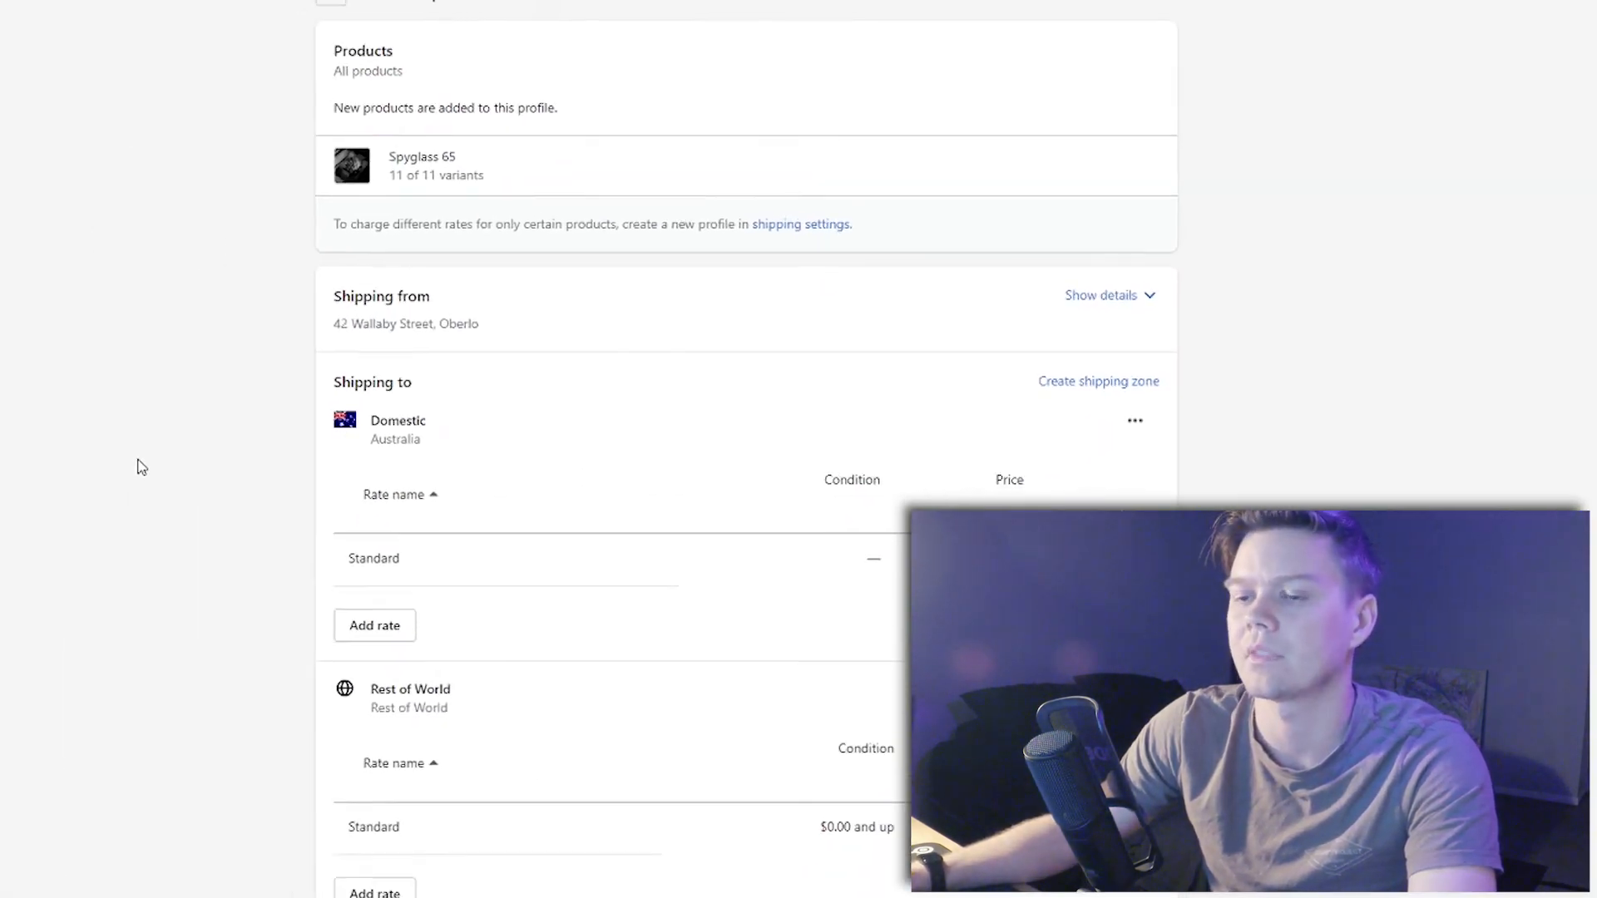
pyautogui.click(1144, 62)
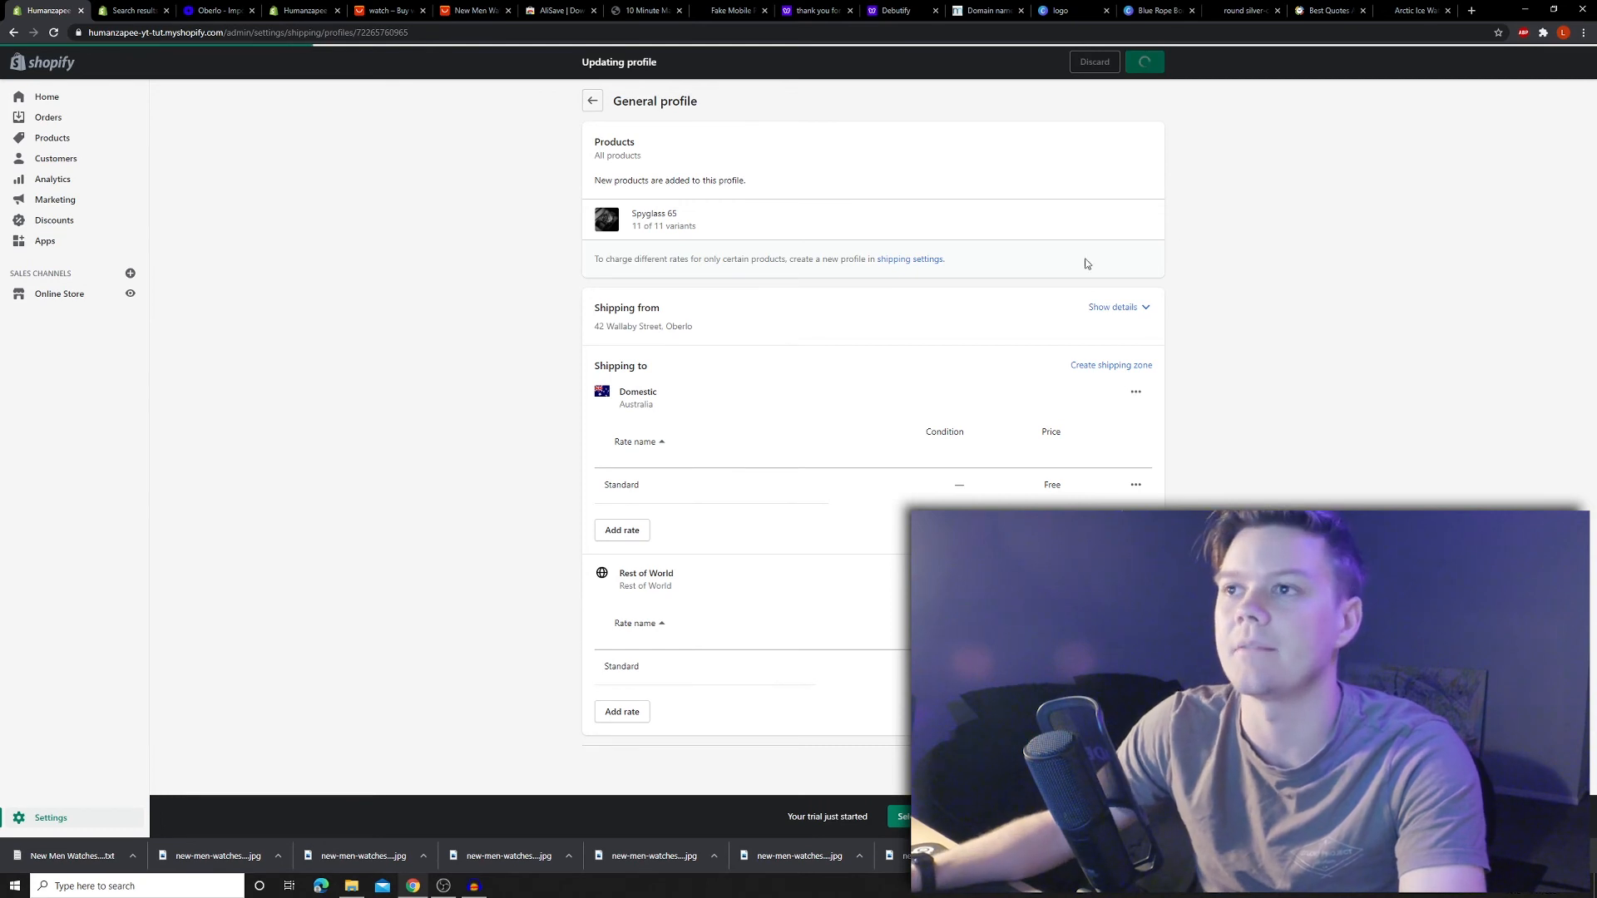
pyautogui.click(59, 293)
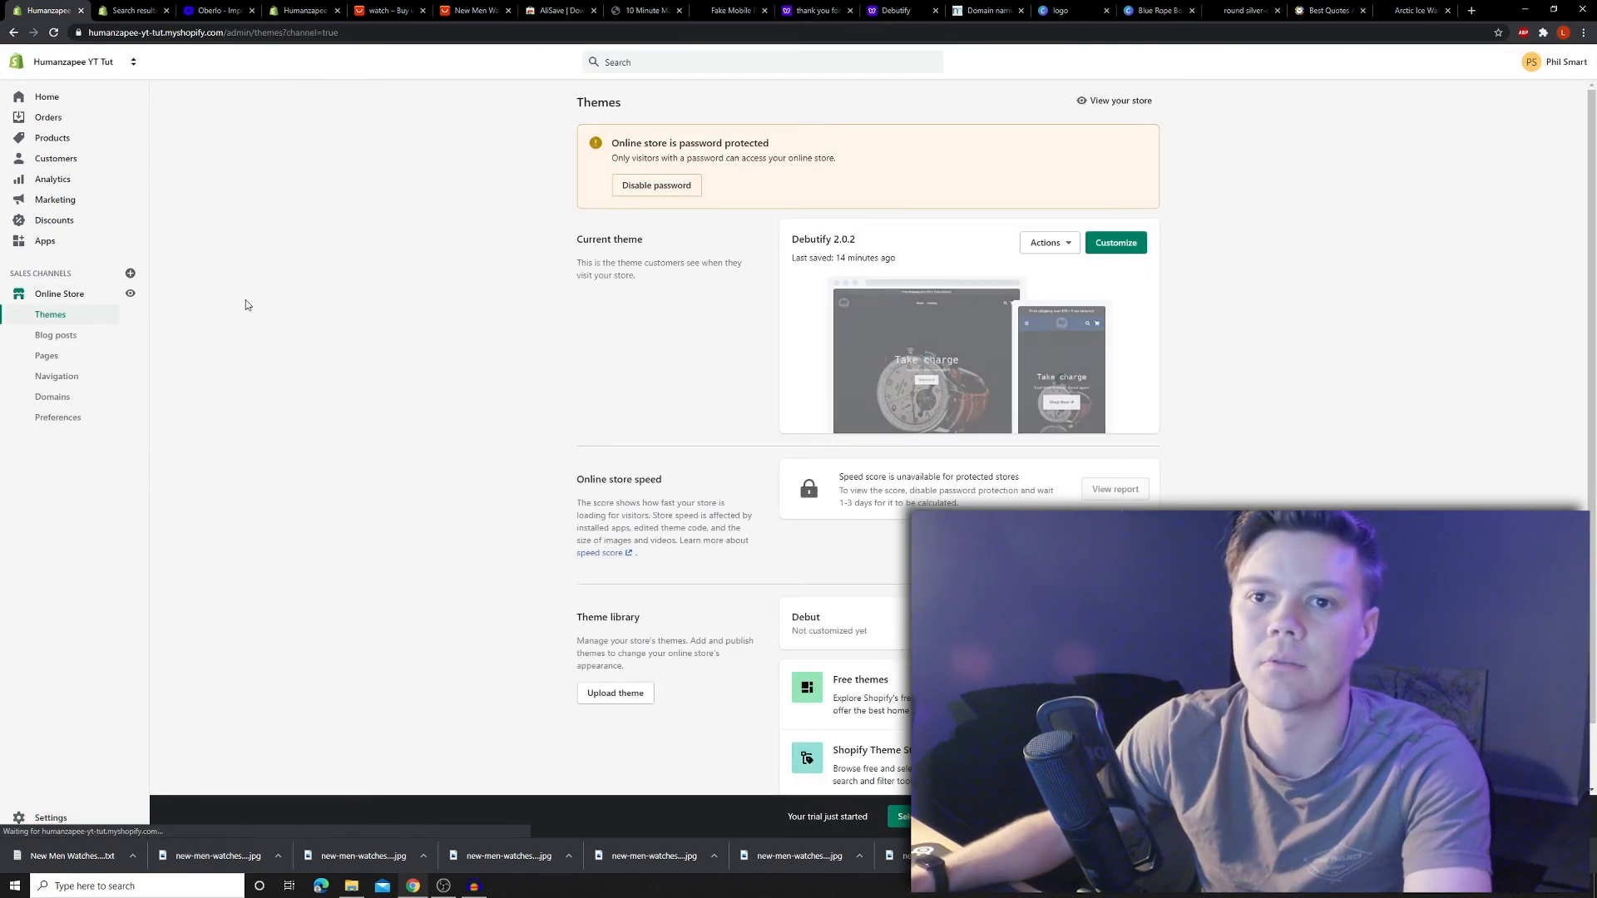
pyautogui.click(59, 138)
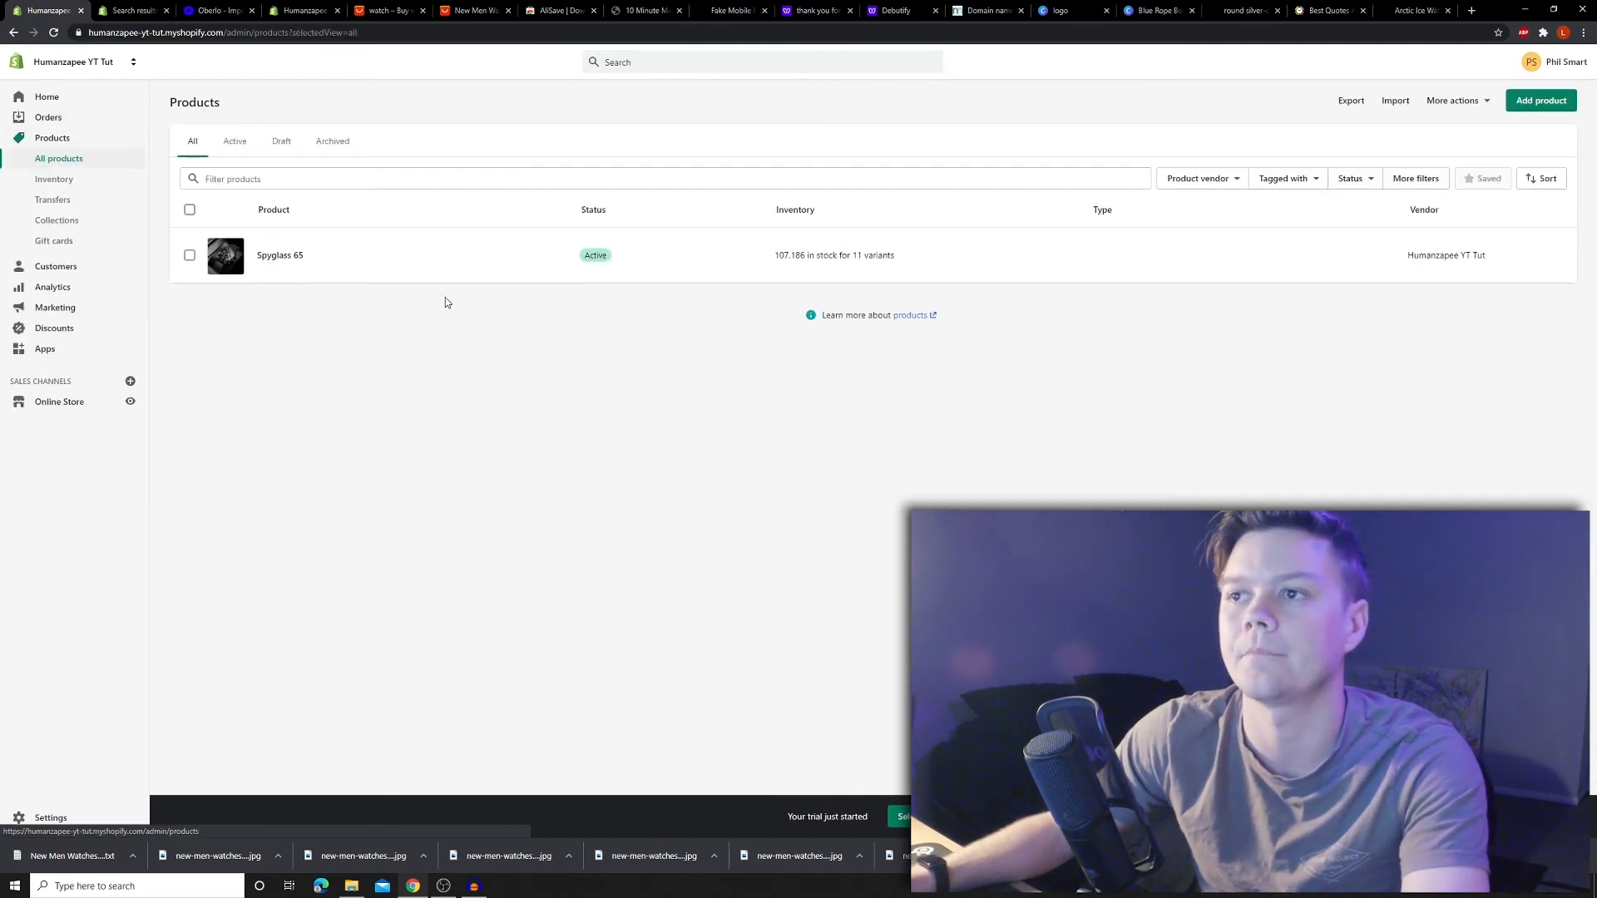
# - Enter the colours-and-specifications description for Spyglass 65, then go to the Online Store themes page
pyautogui.click(366, 266)
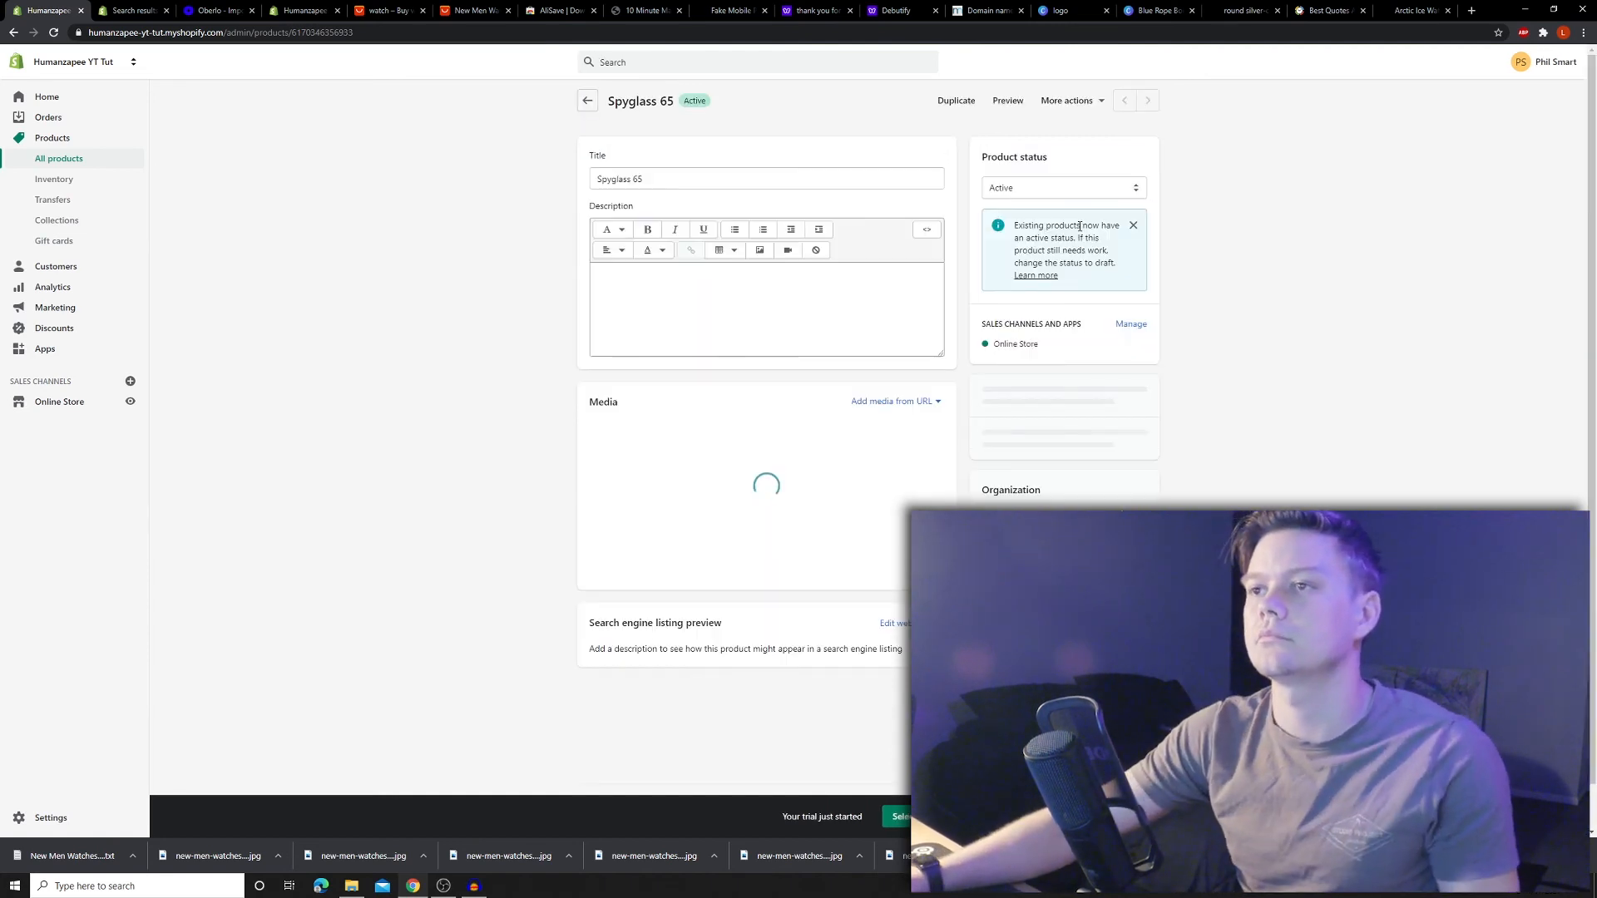
pyautogui.click(656, 297)
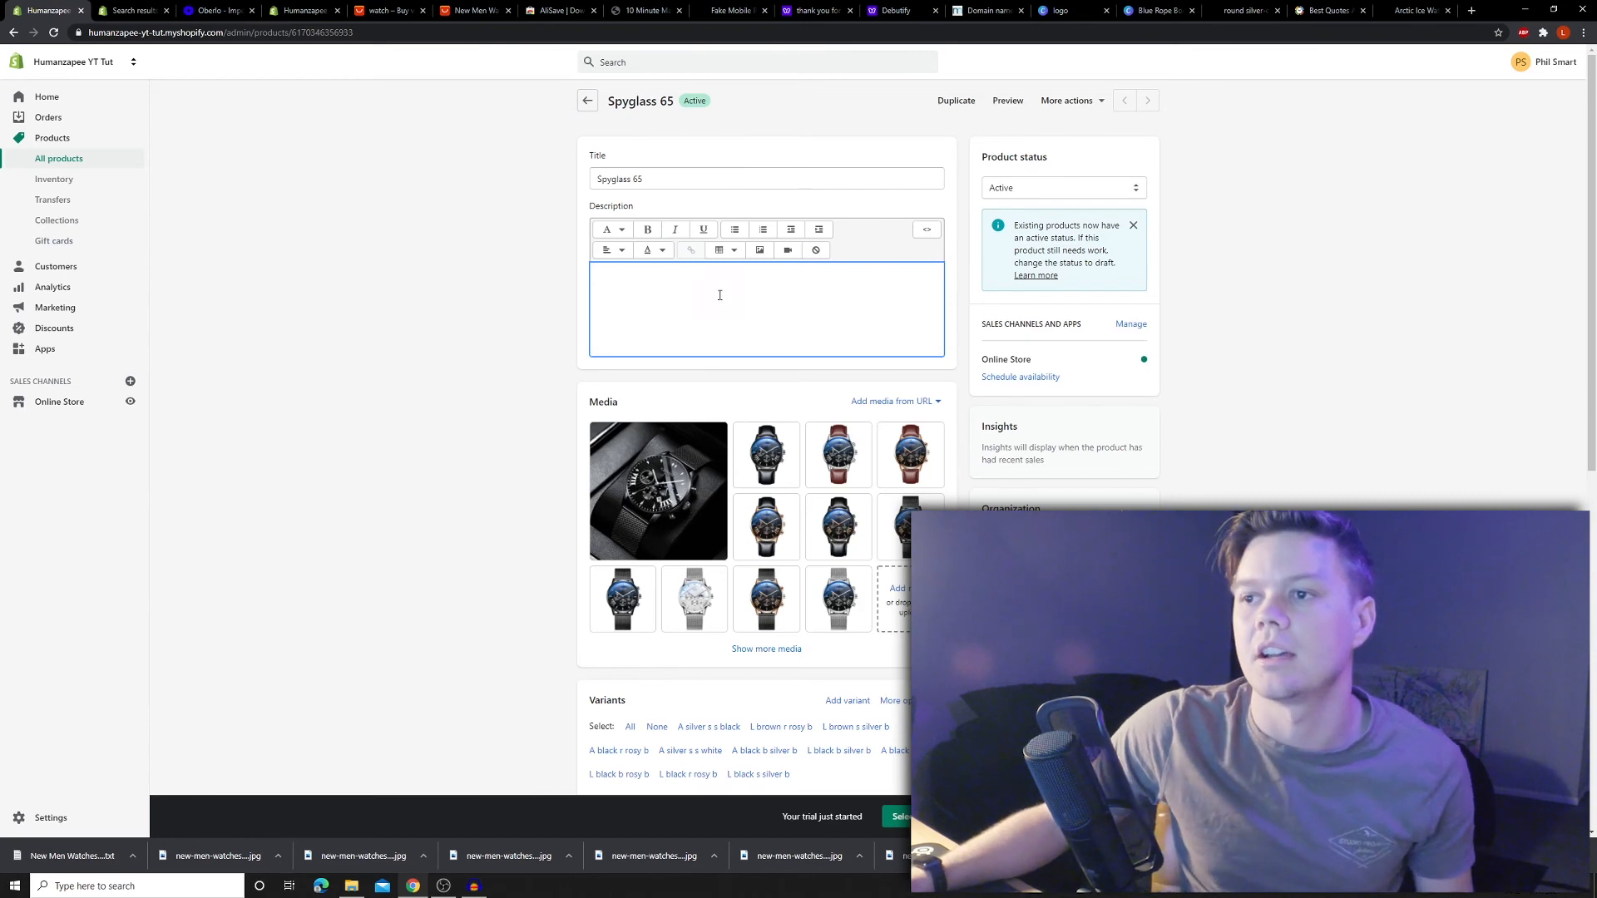
pyautogui.scroll(-3, 497, 443)
pyautogui.scroll(4, 487, 432)
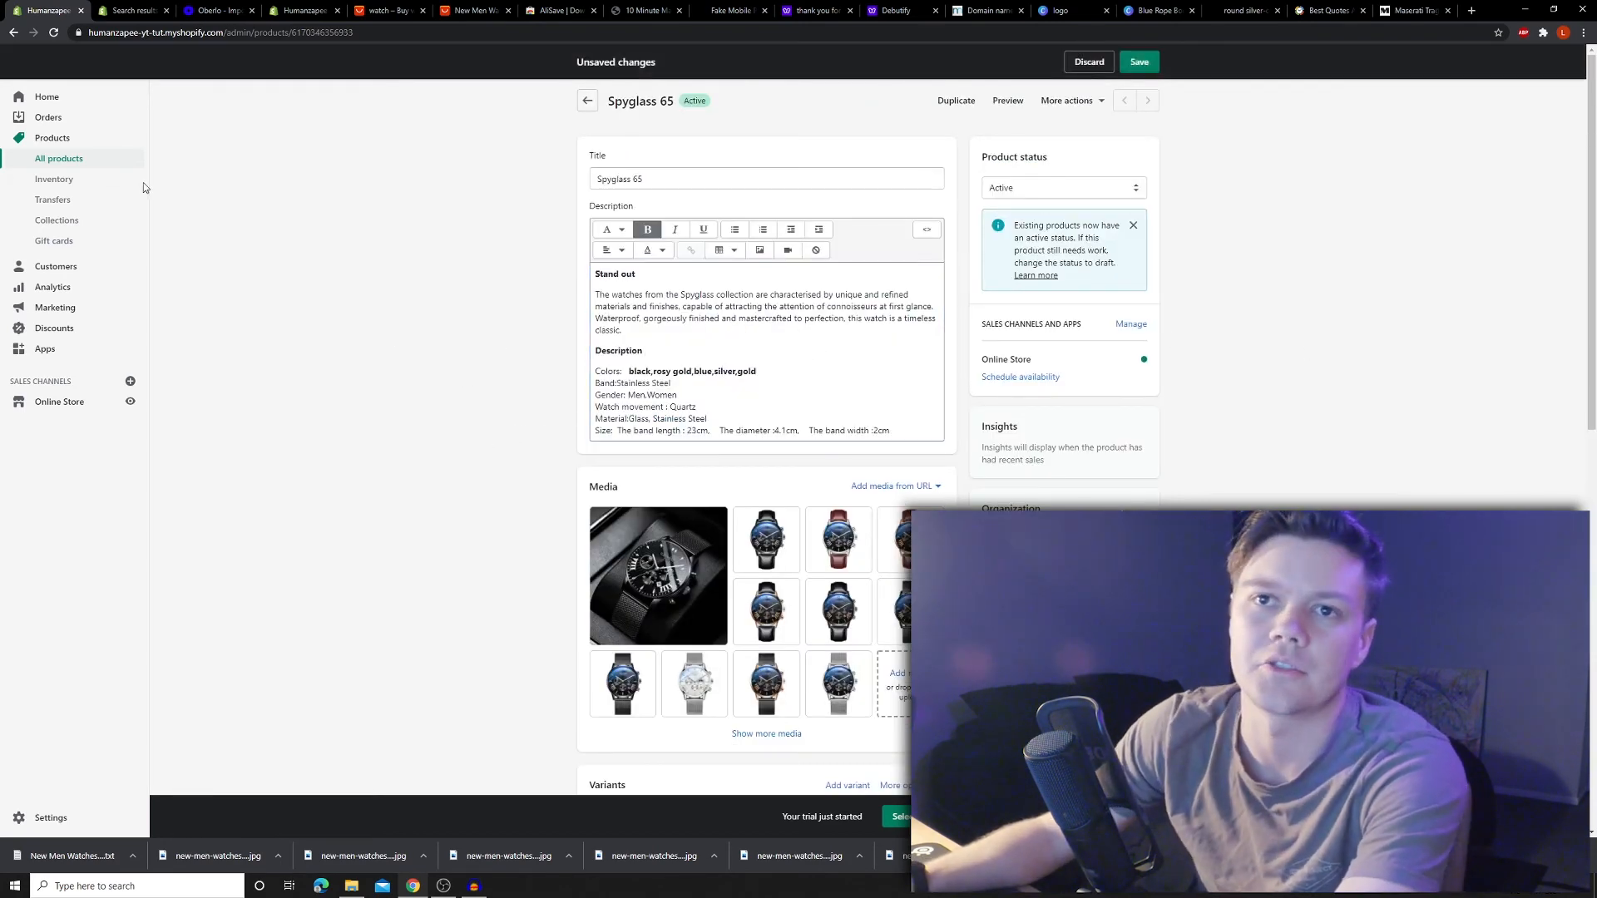
pyautogui.click(58, 401)
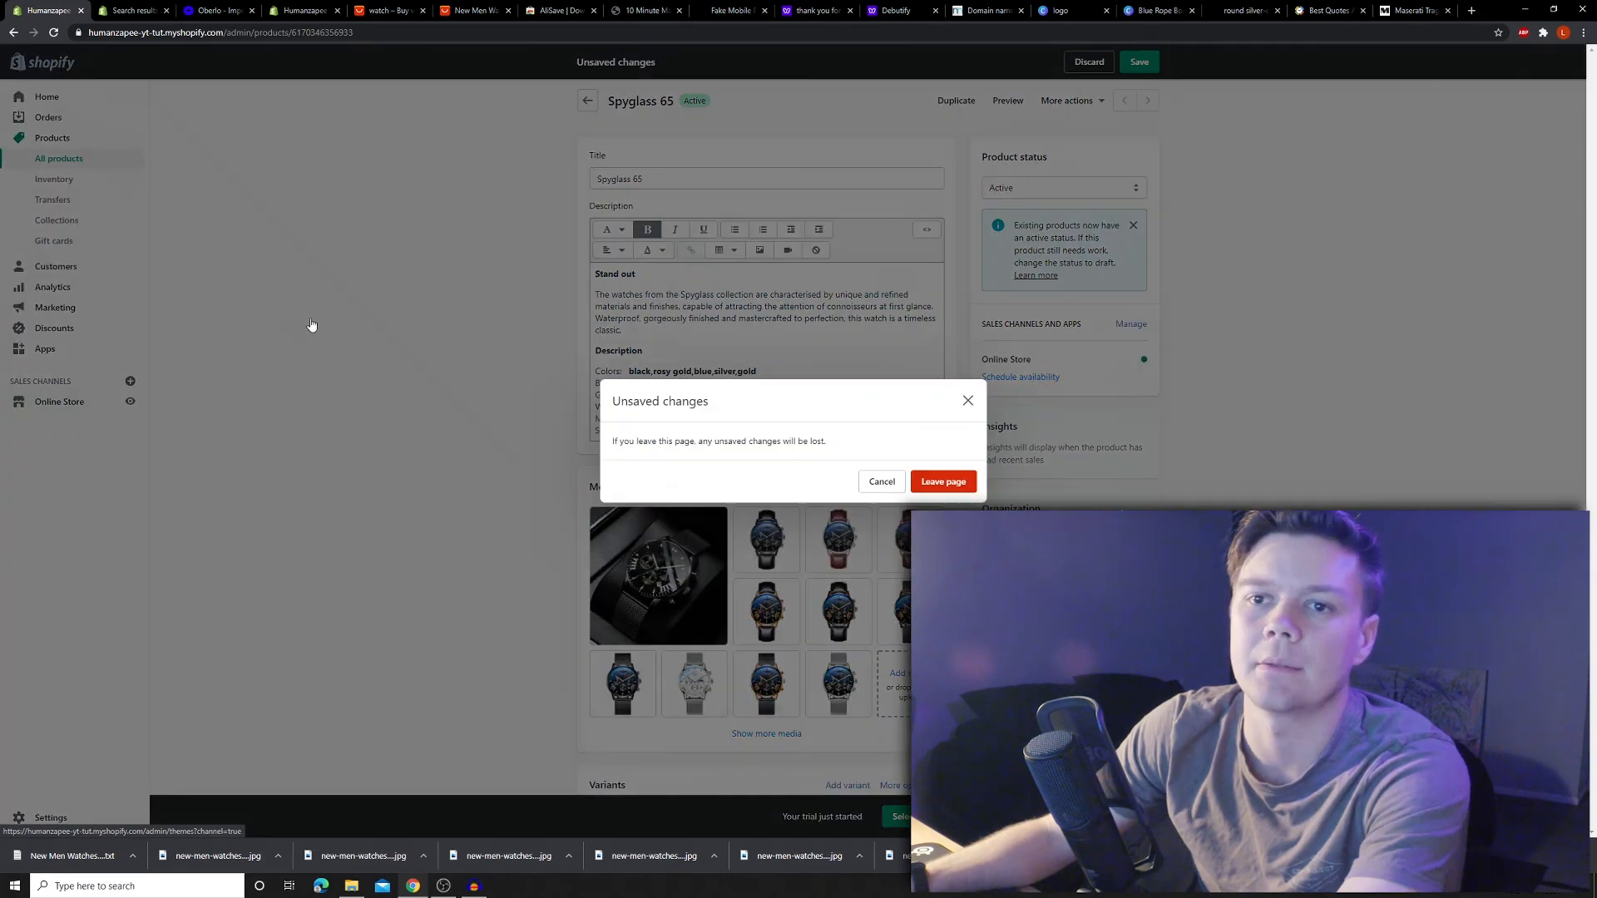
pyautogui.click(882, 481)
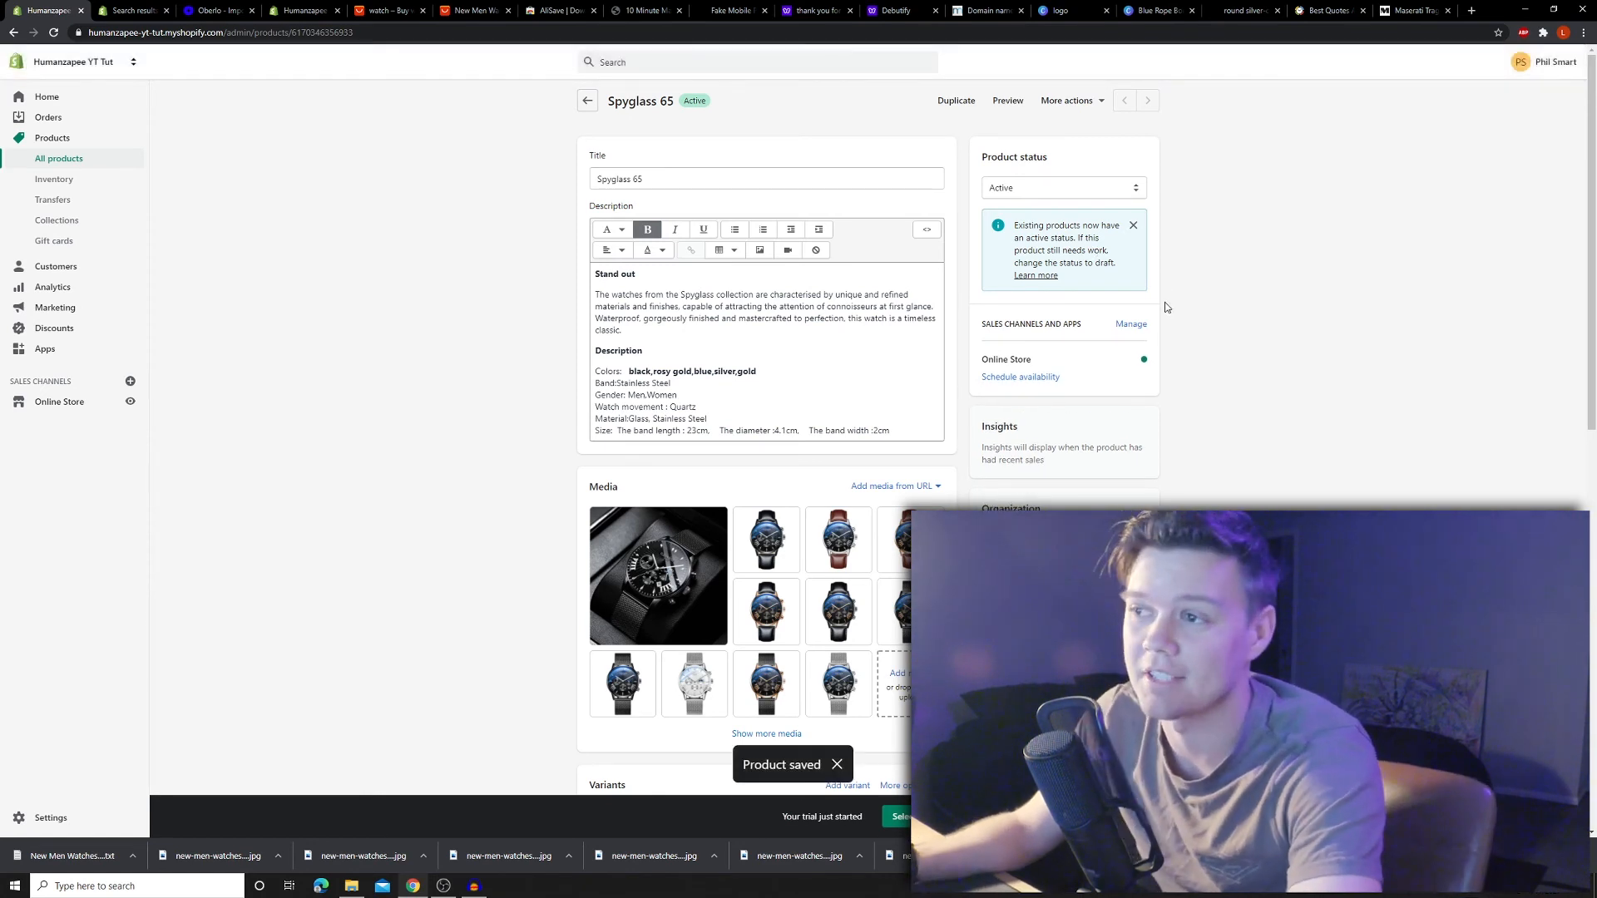
pyautogui.click(47, 402)
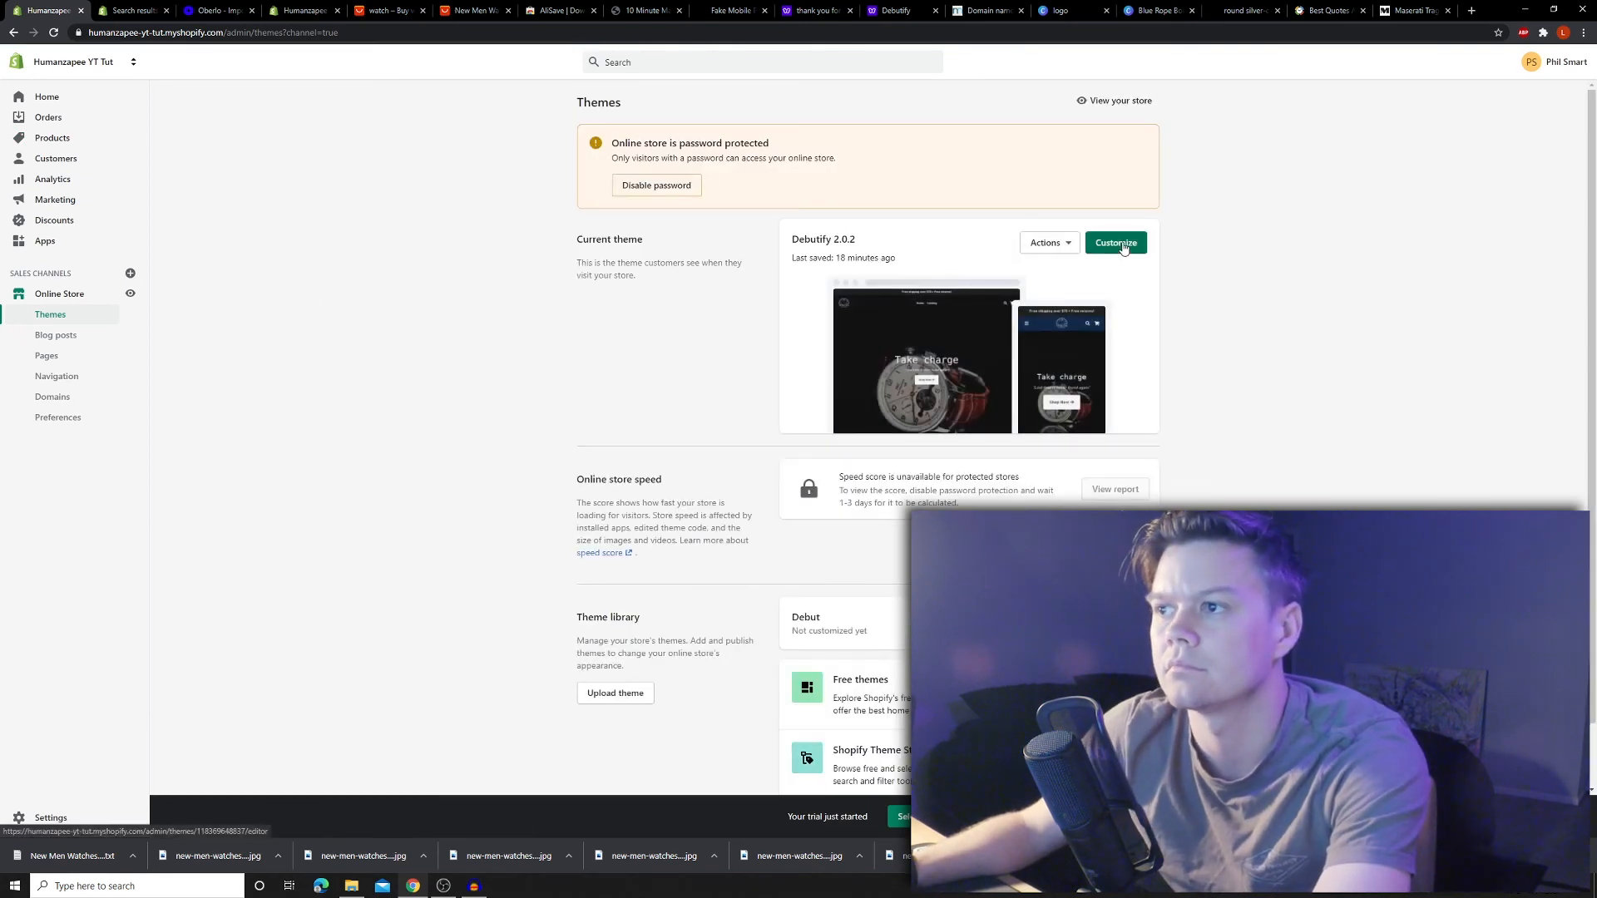
pyautogui.click(1116, 244)
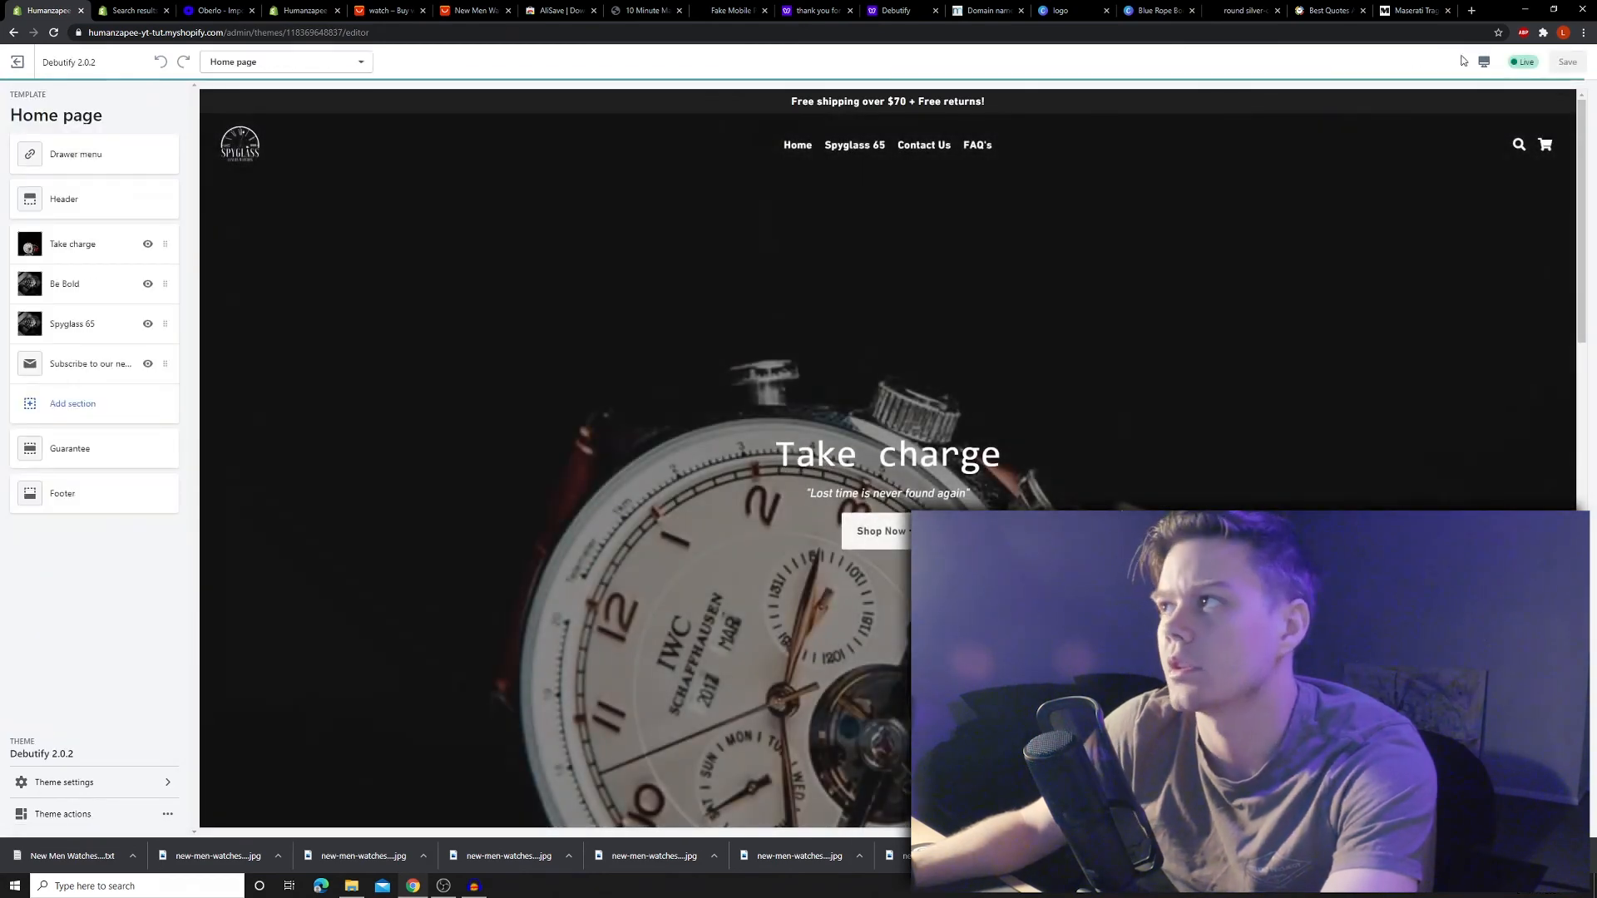
pyautogui.click(1510, 95)
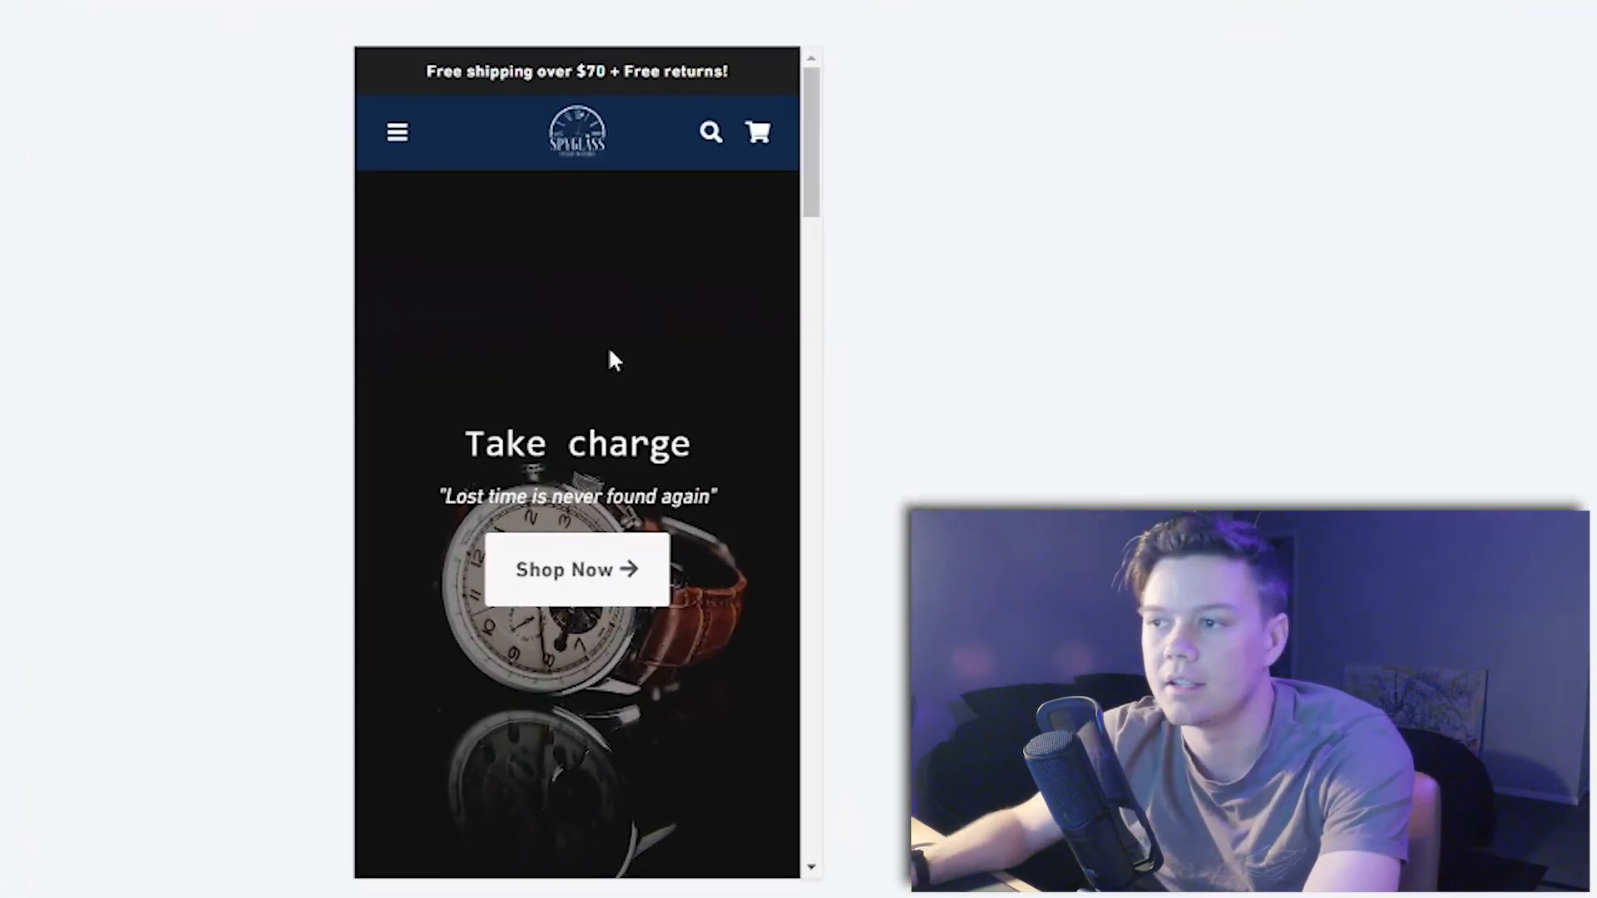
pyautogui.scroll(-8, 597, 312)
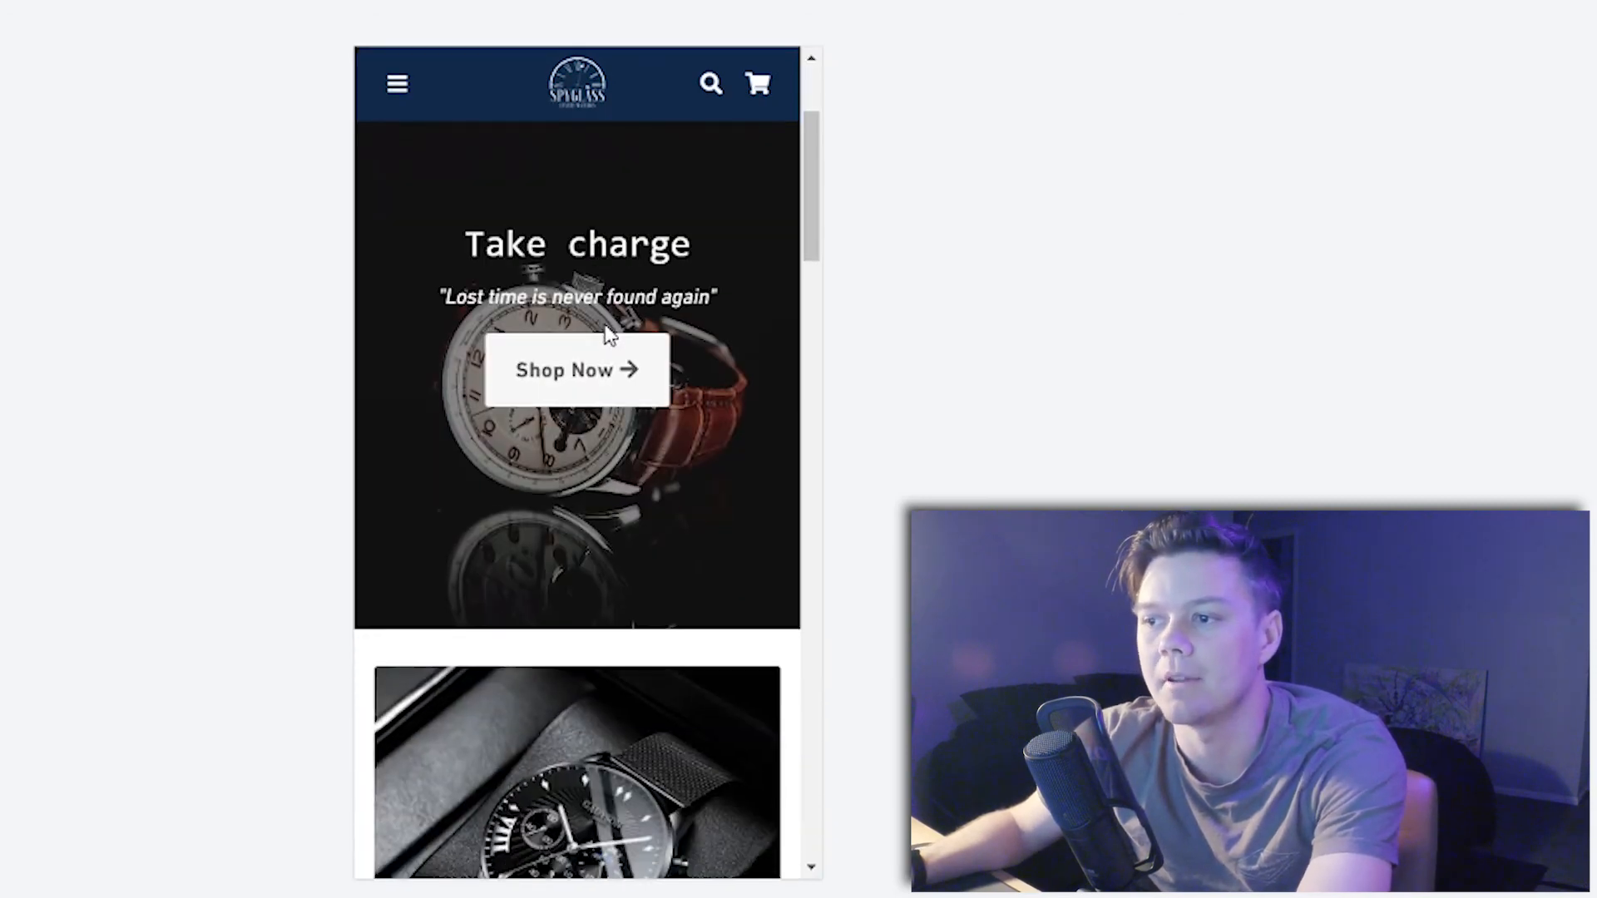
pyautogui.moveTo(414, 674); pyautogui.dragTo(681, 748)
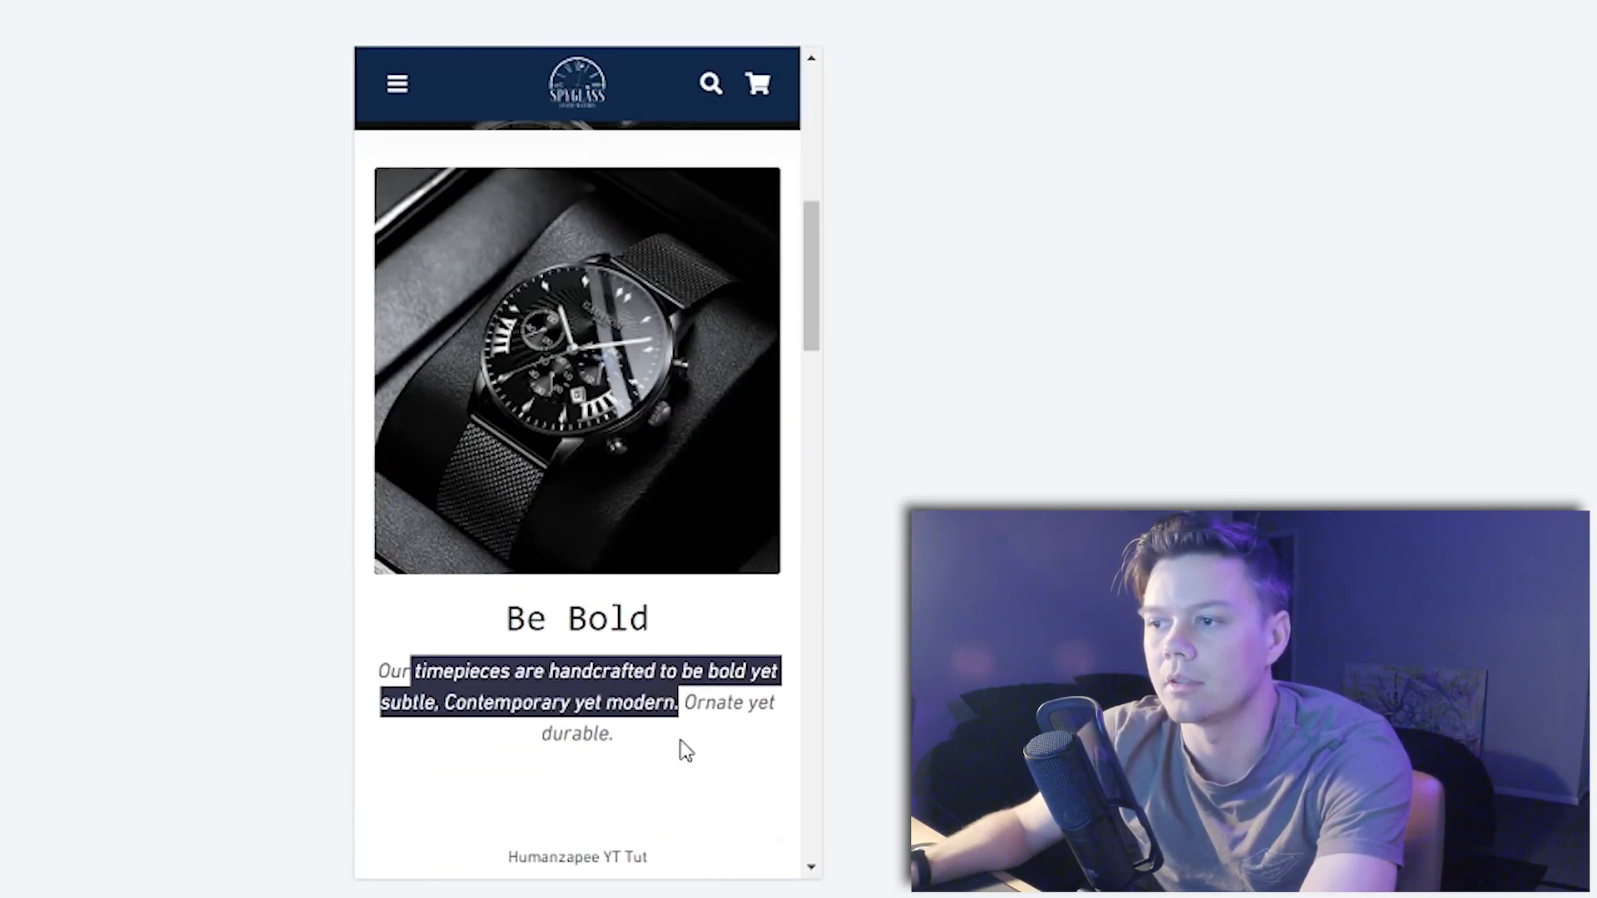
pyautogui.click(727, 667)
pyautogui.scroll(-4, 622, 653)
pyautogui.scroll(-3, 622, 653)
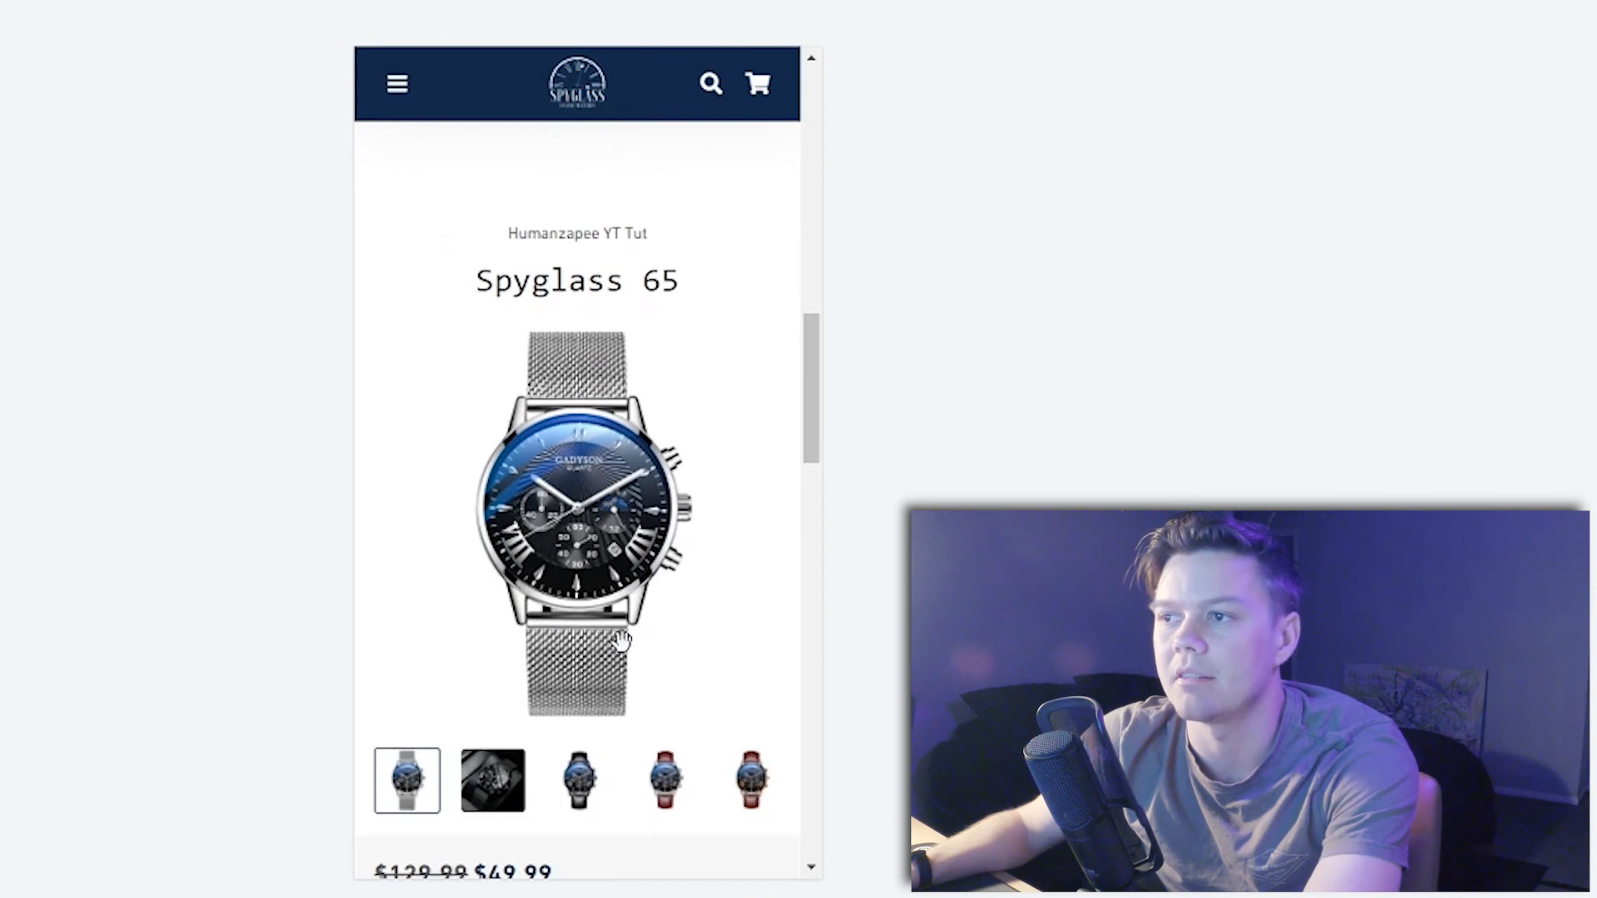
pyautogui.moveTo(466, 272); pyautogui.dragTo(681, 300)
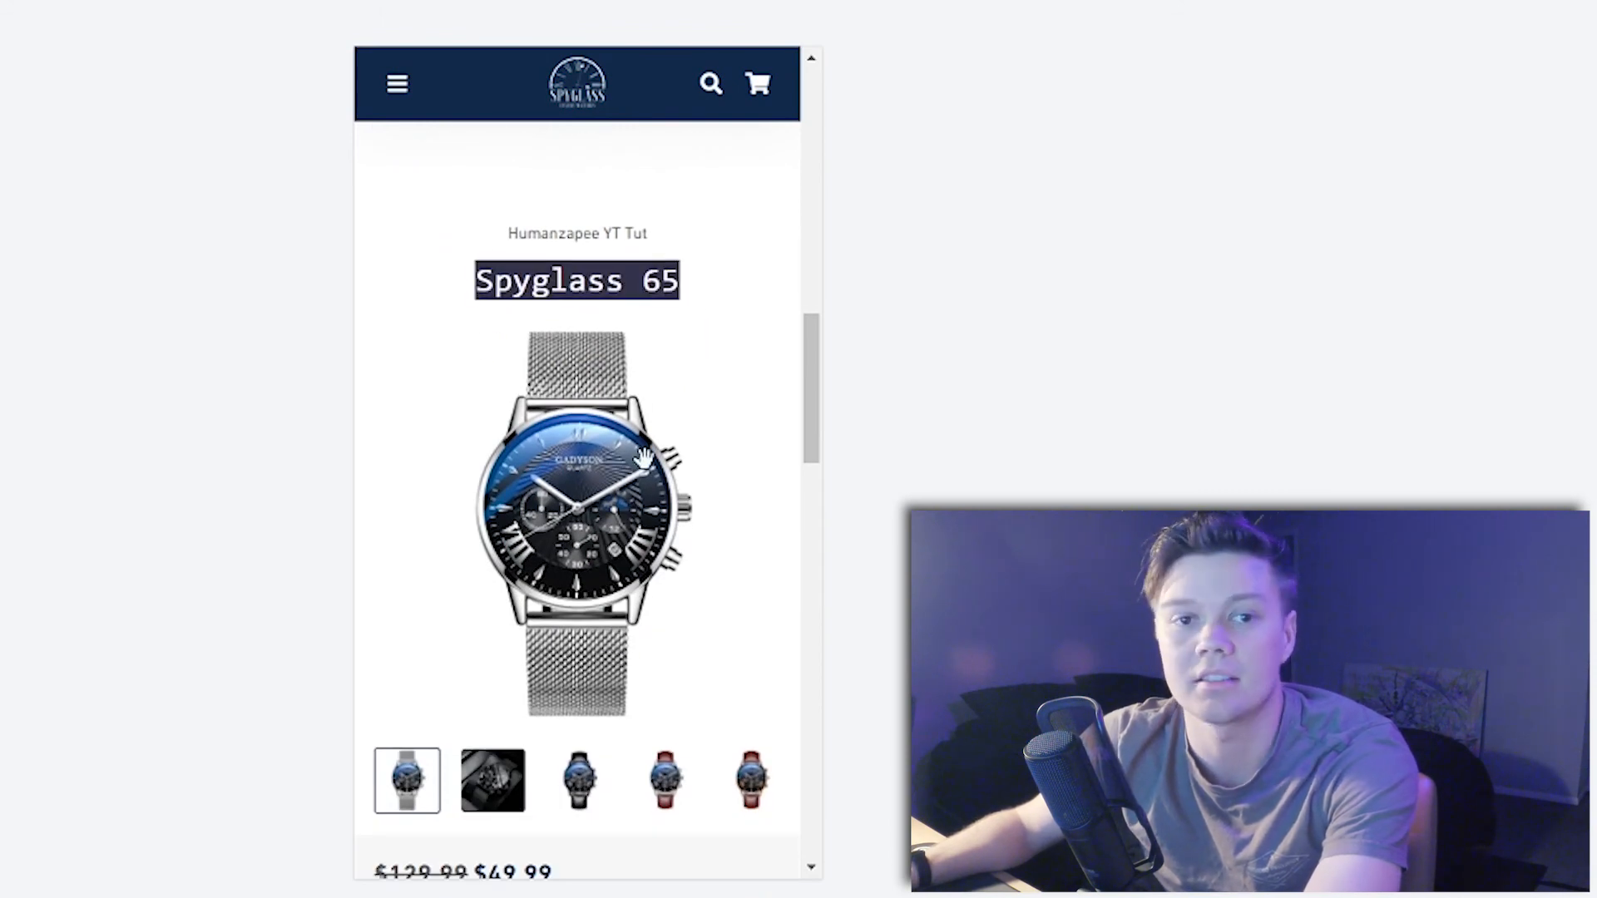
pyautogui.click(579, 782)
pyautogui.scroll(-7, 699, 636)
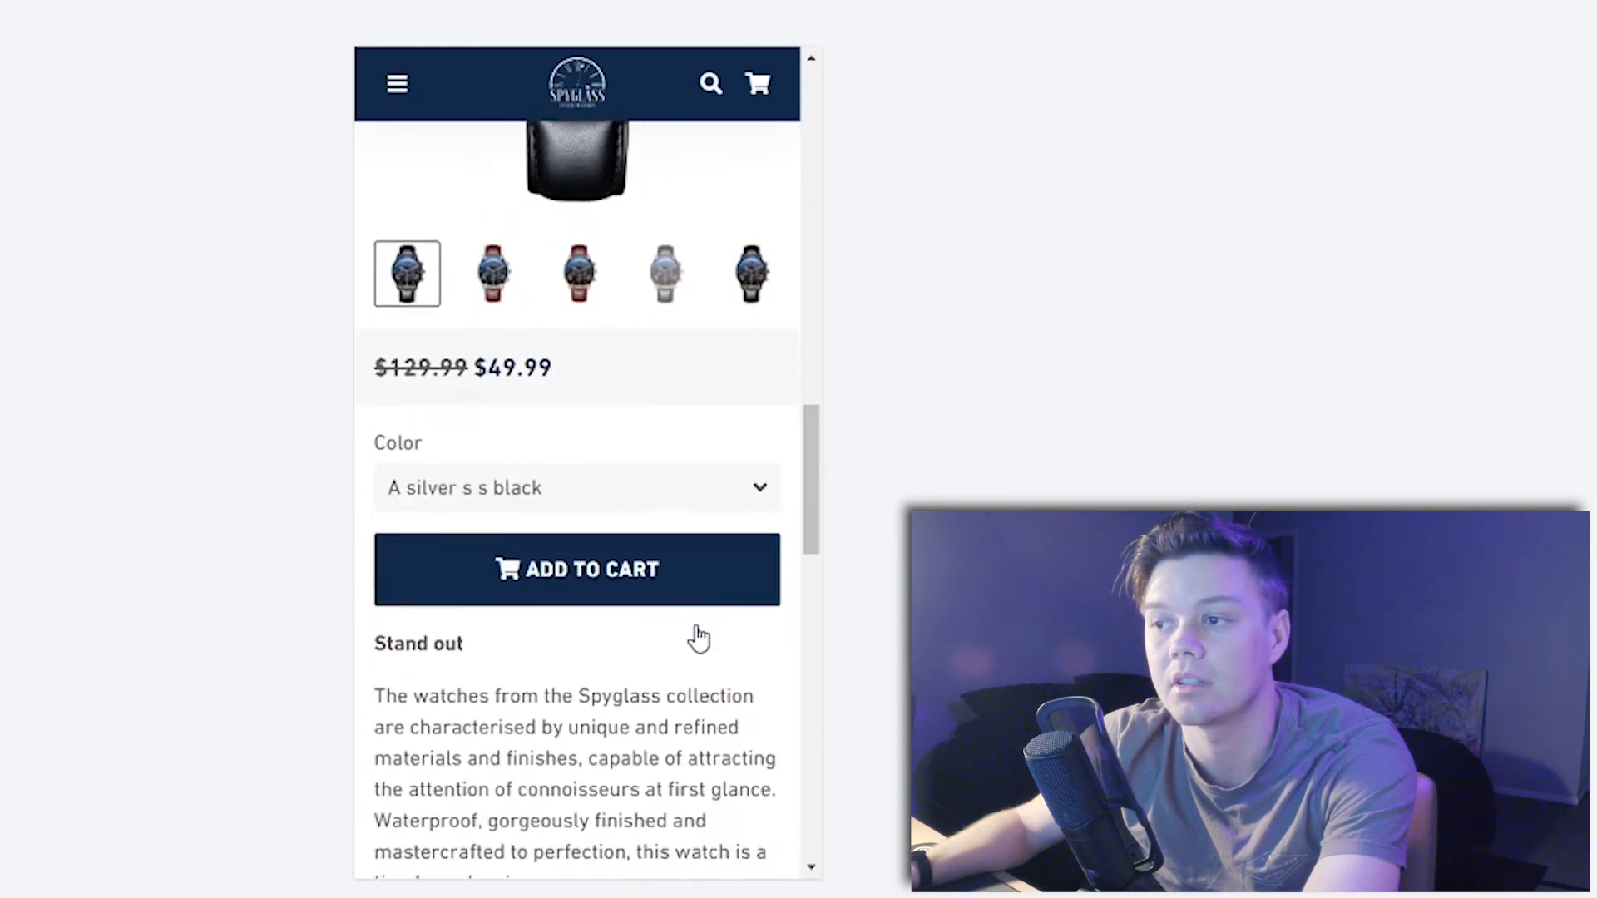
pyautogui.click(602, 373)
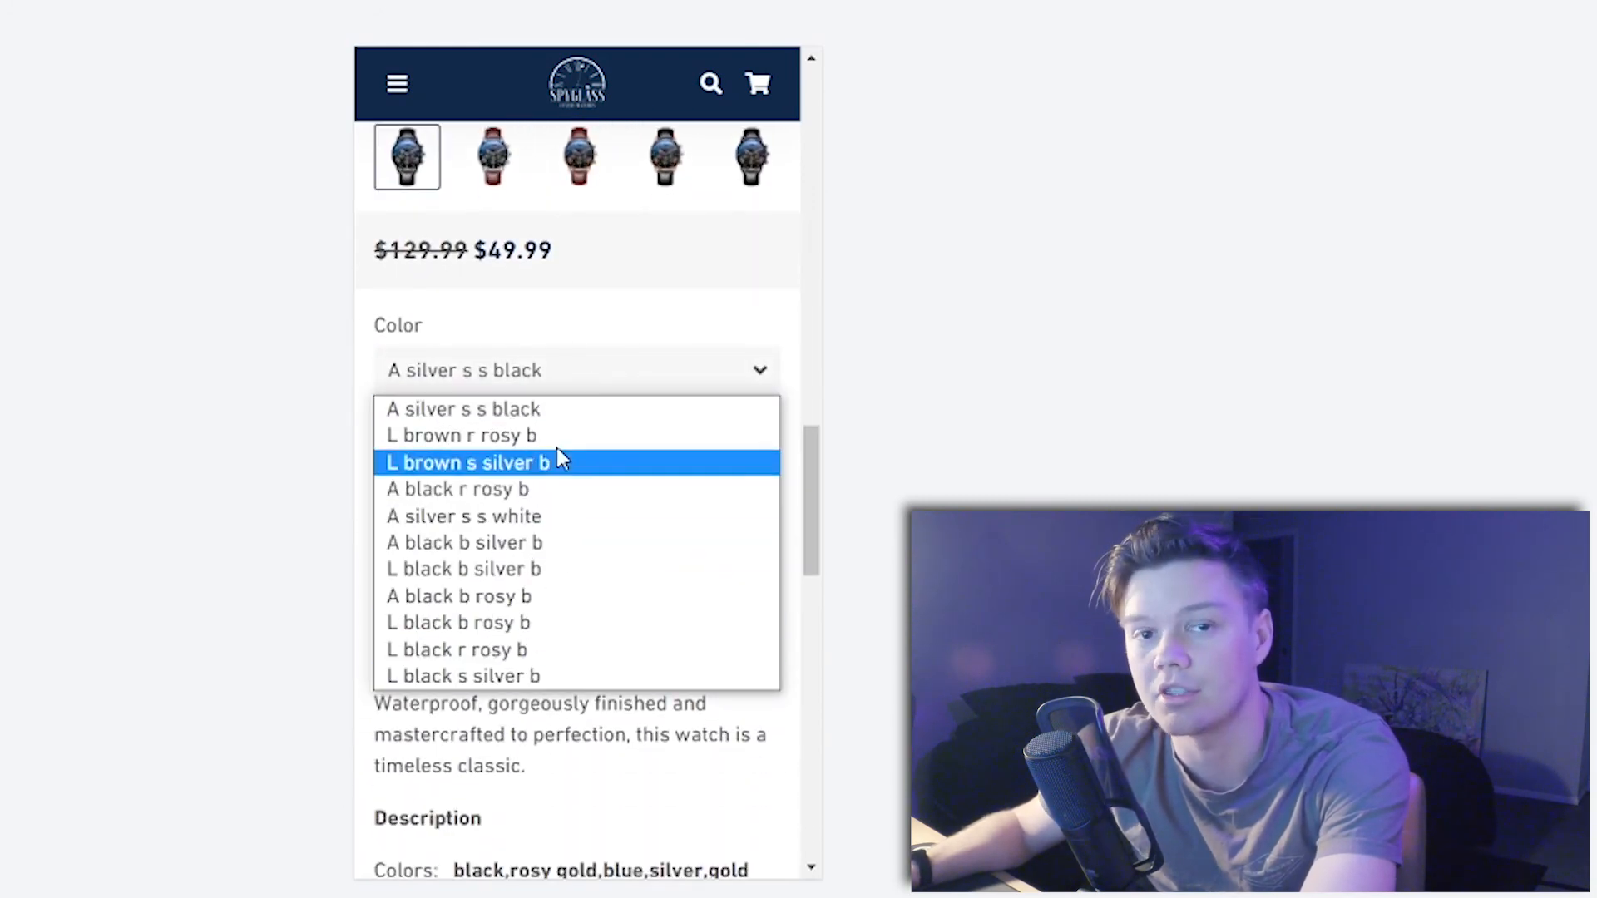
pyautogui.click(624, 327)
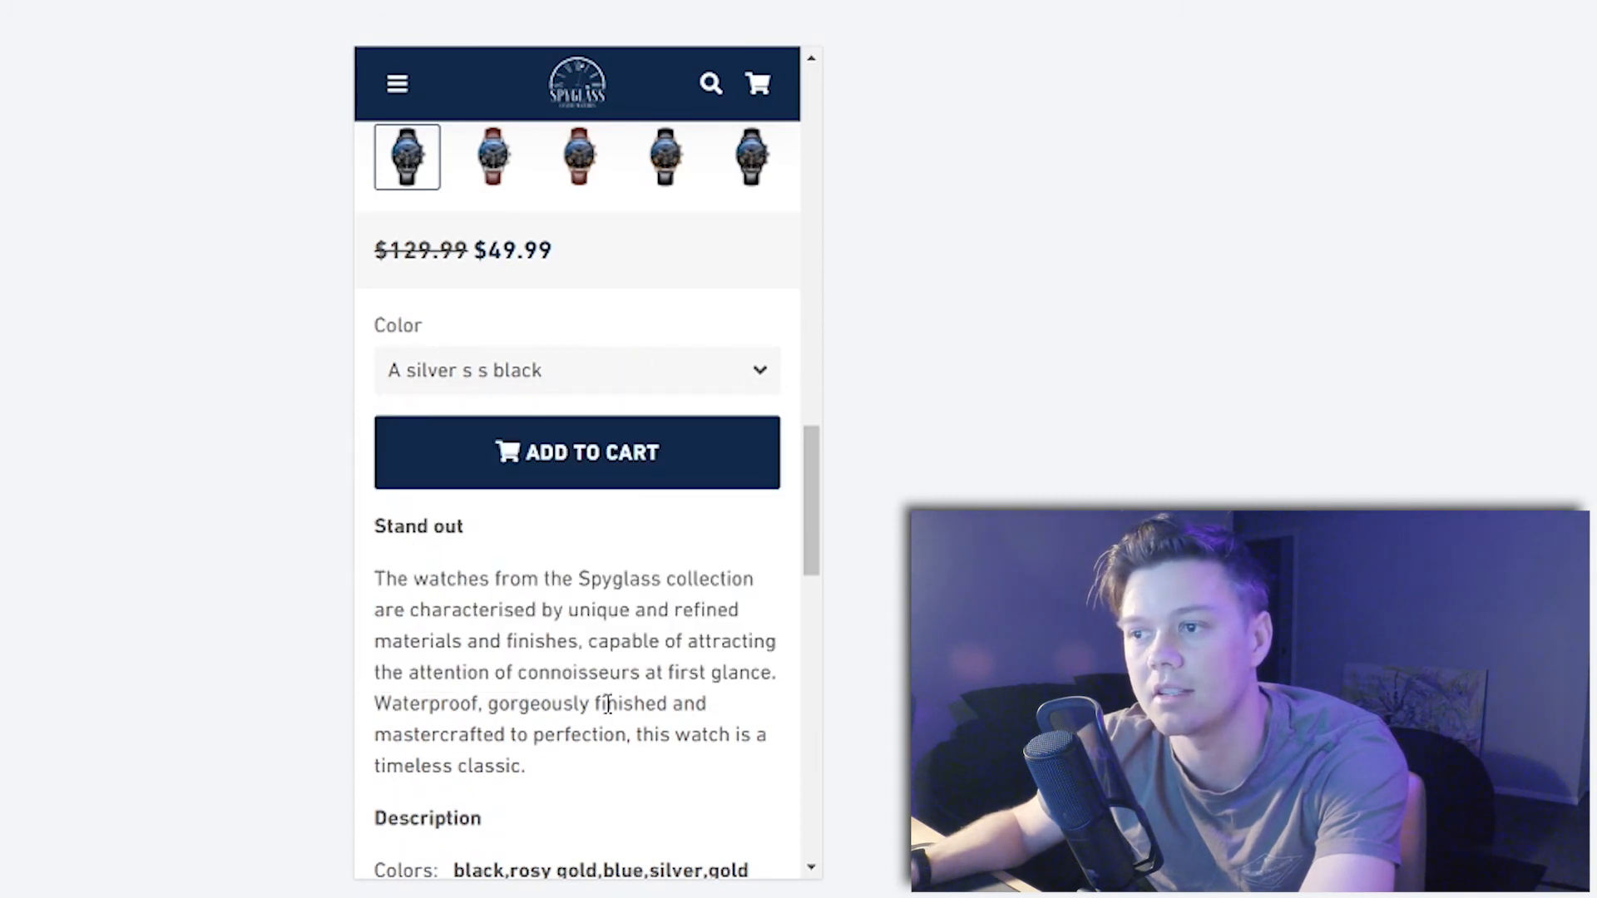
pyautogui.click(676, 378)
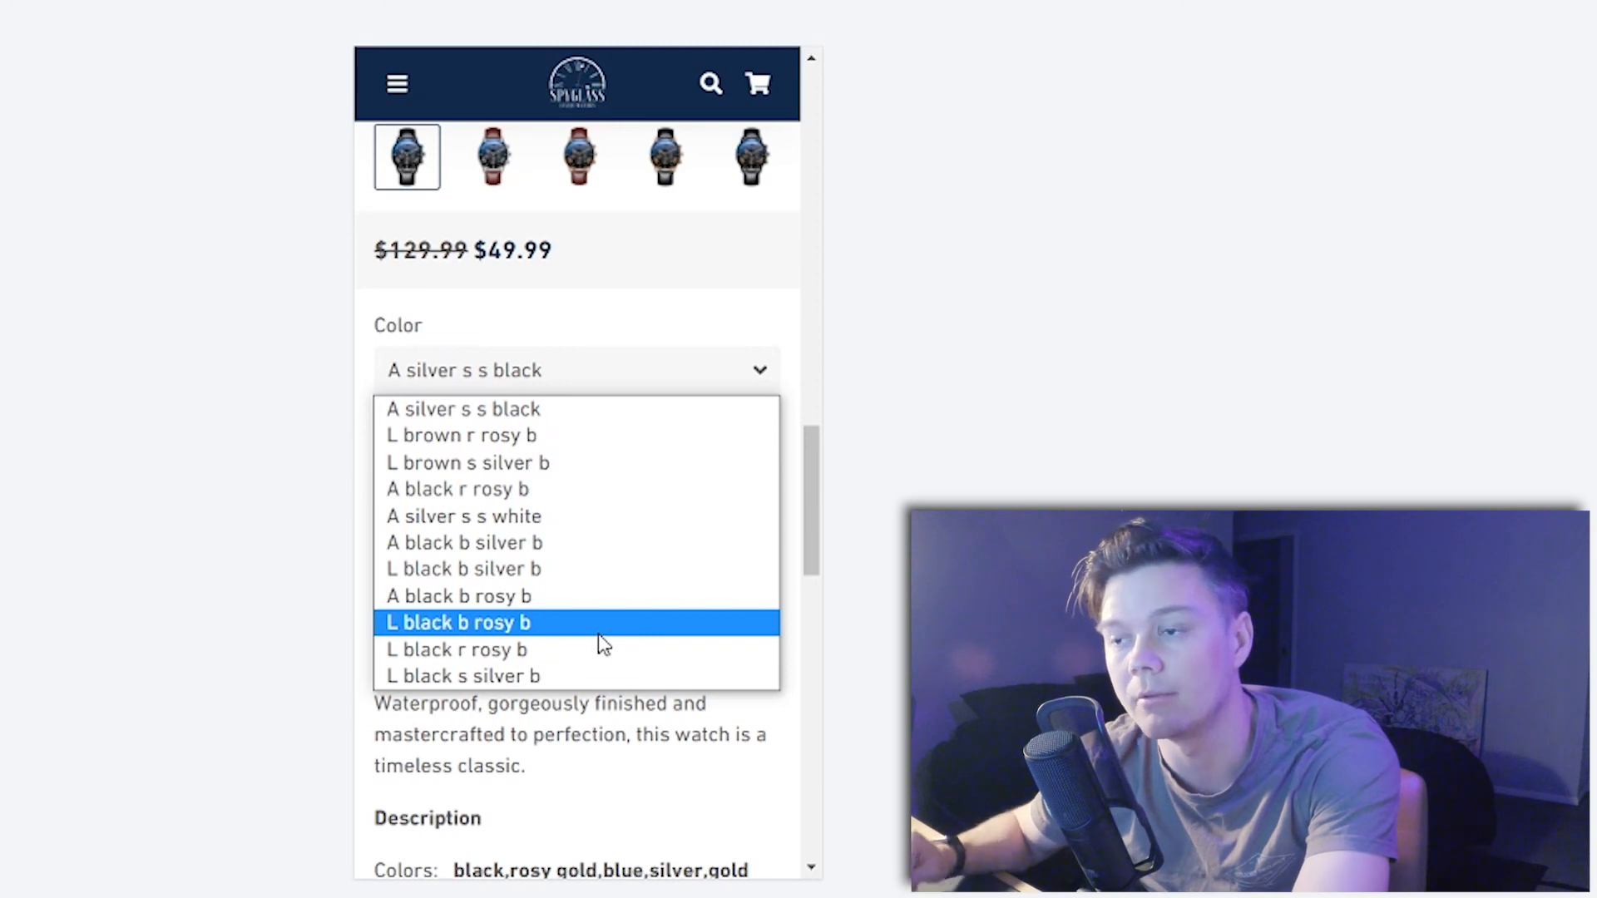
pyautogui.click(715, 376)
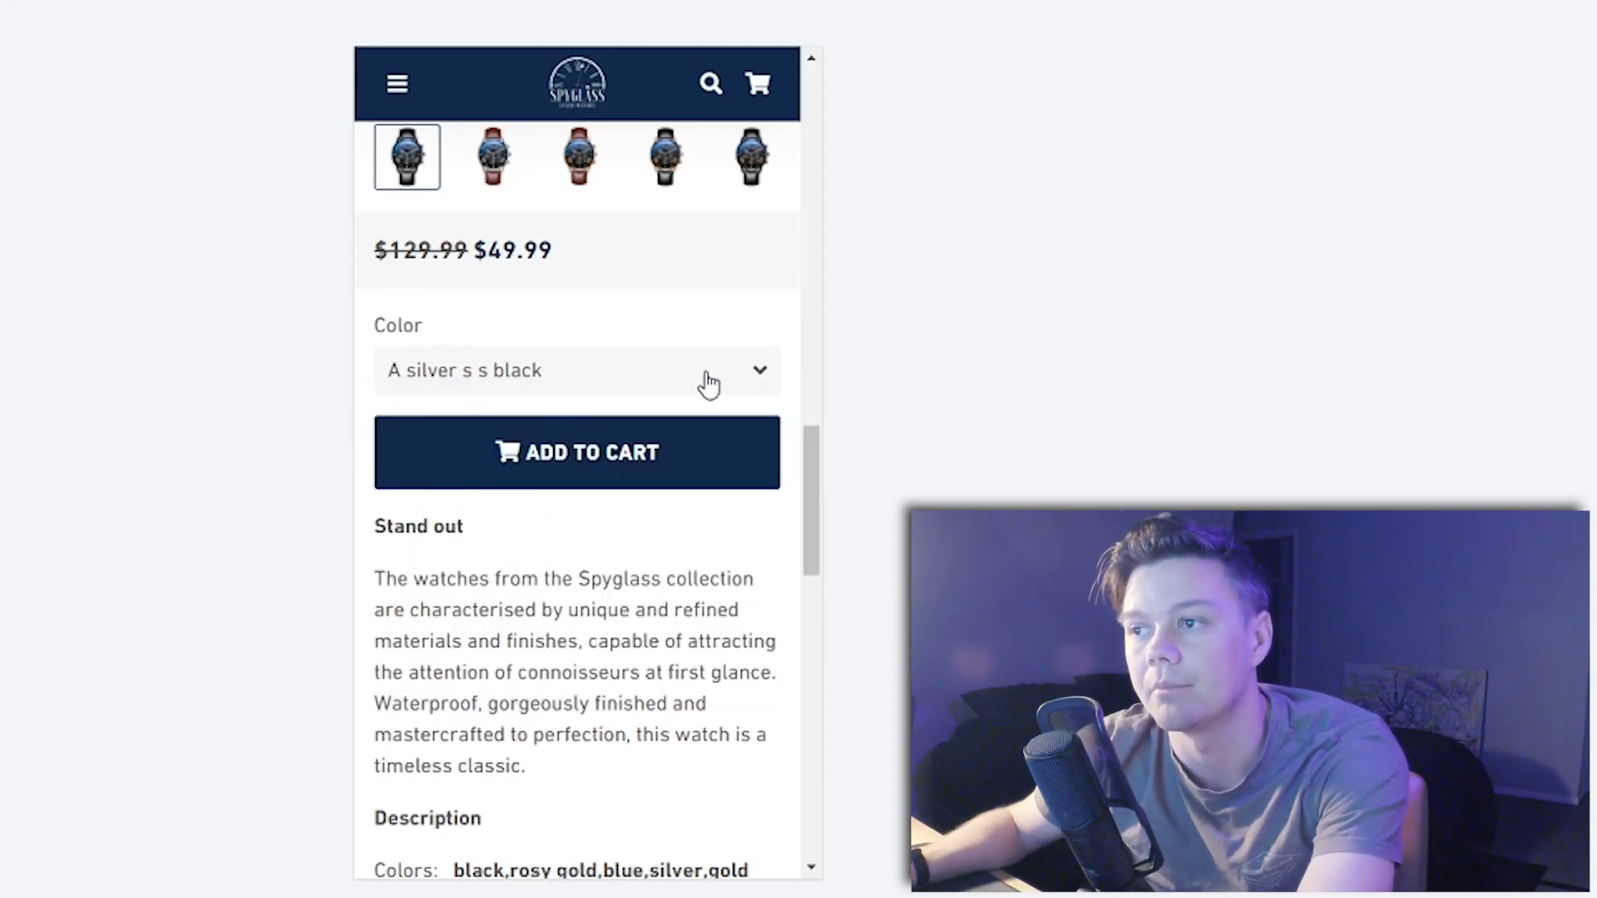
pyautogui.click(708, 381)
pyautogui.click(719, 379)
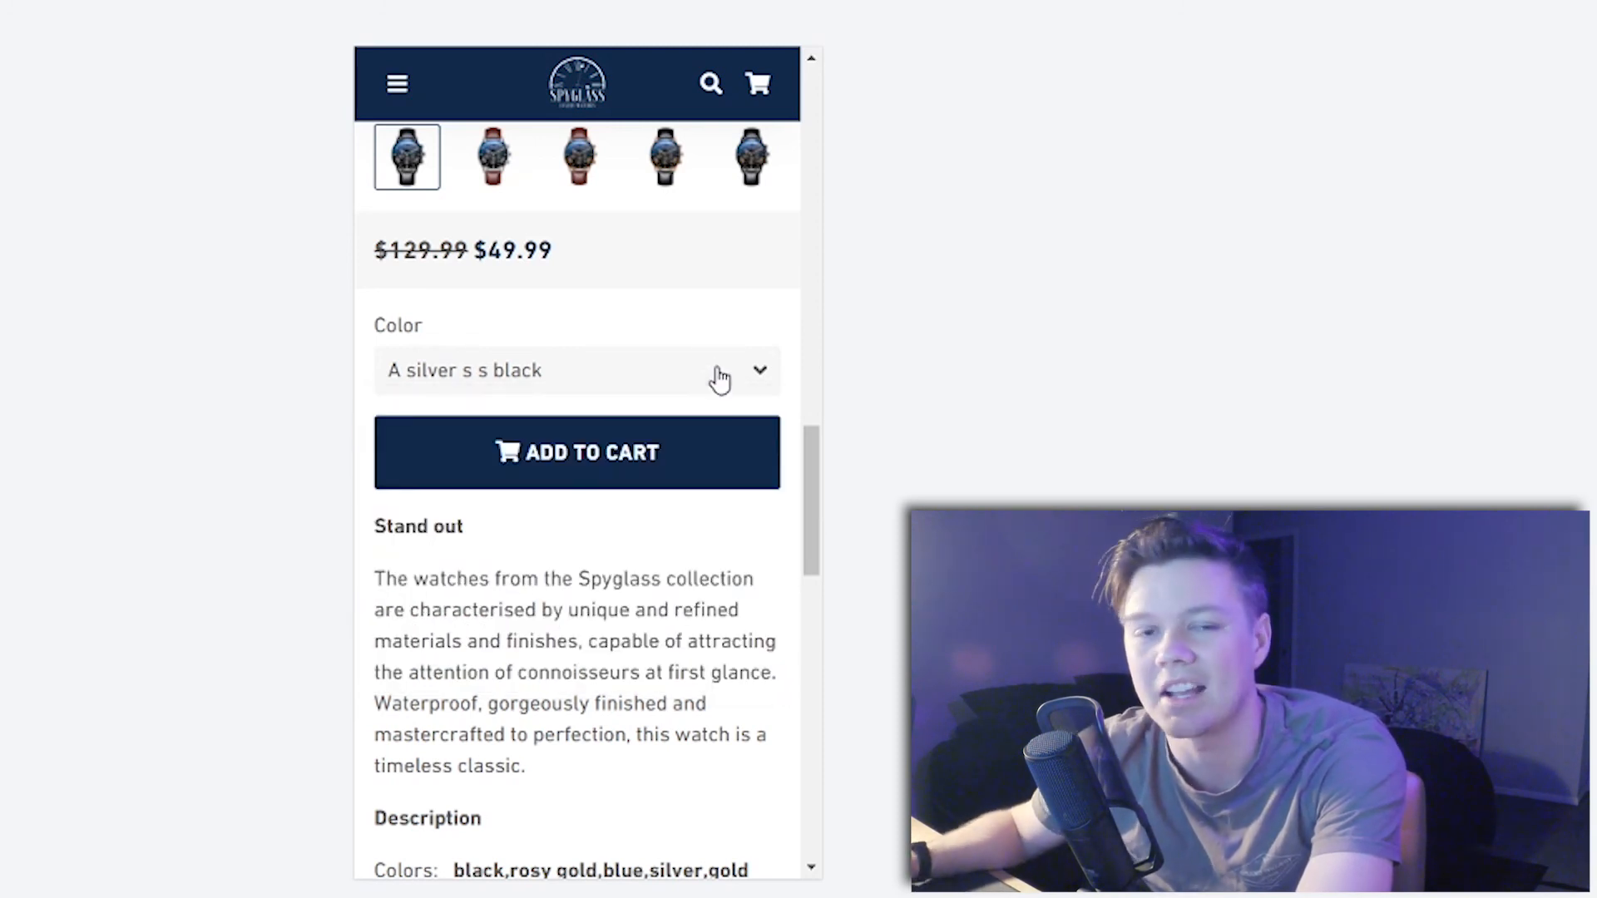
pyautogui.click(732, 371)
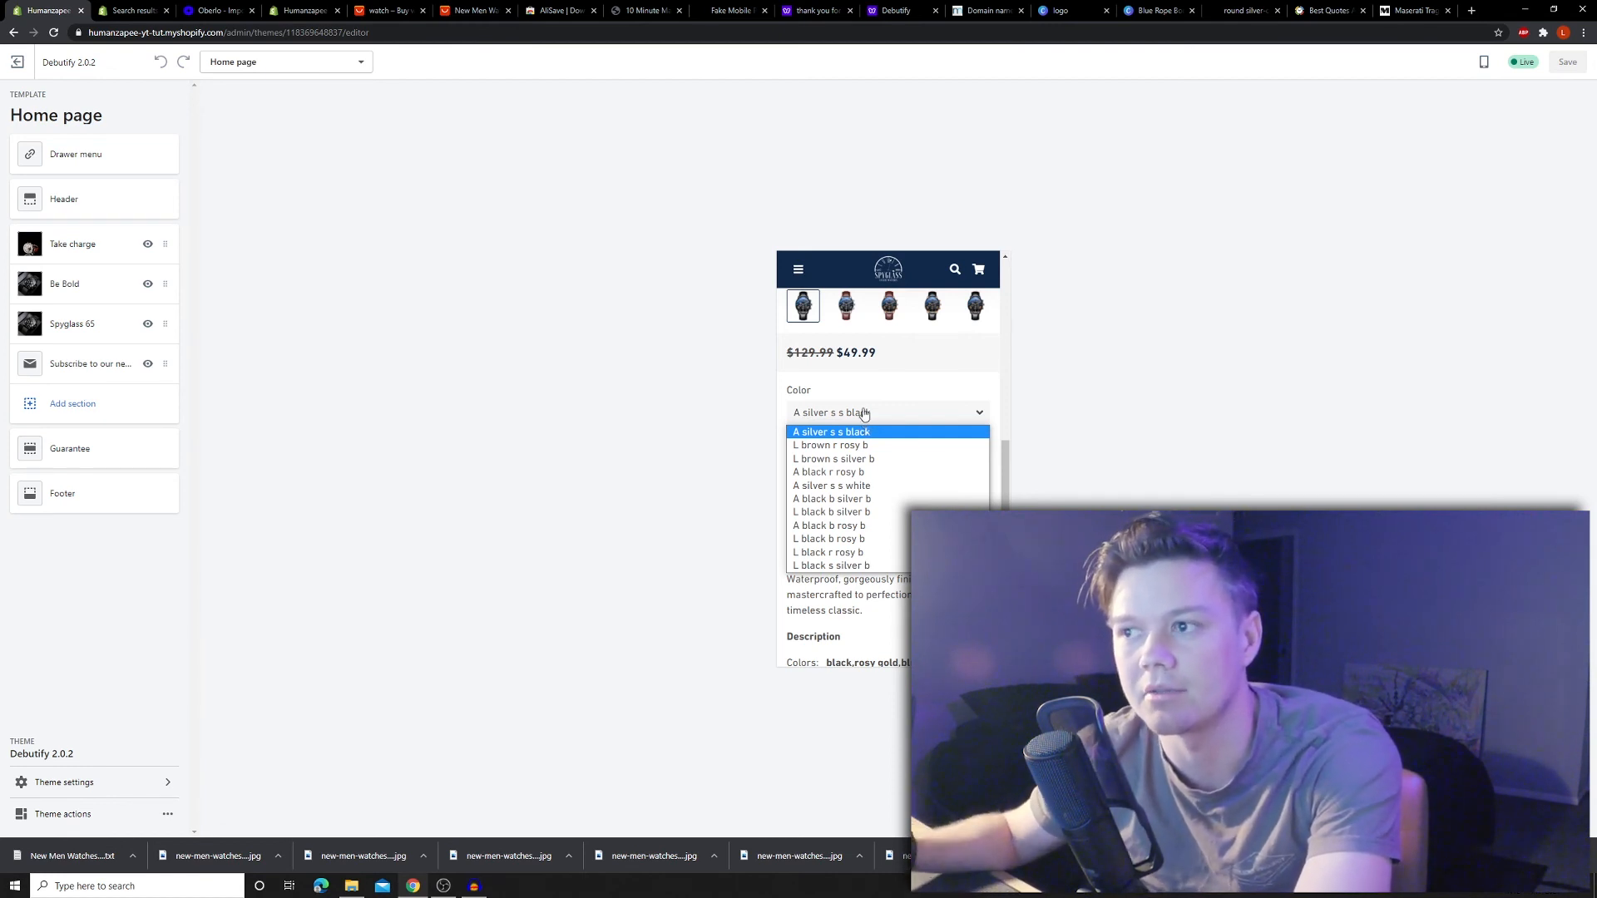
# - Close the Color options list and open the full Spyglass 65 product page
pyautogui.click(863, 413)
pyautogui.scroll(-5, 840, 425)
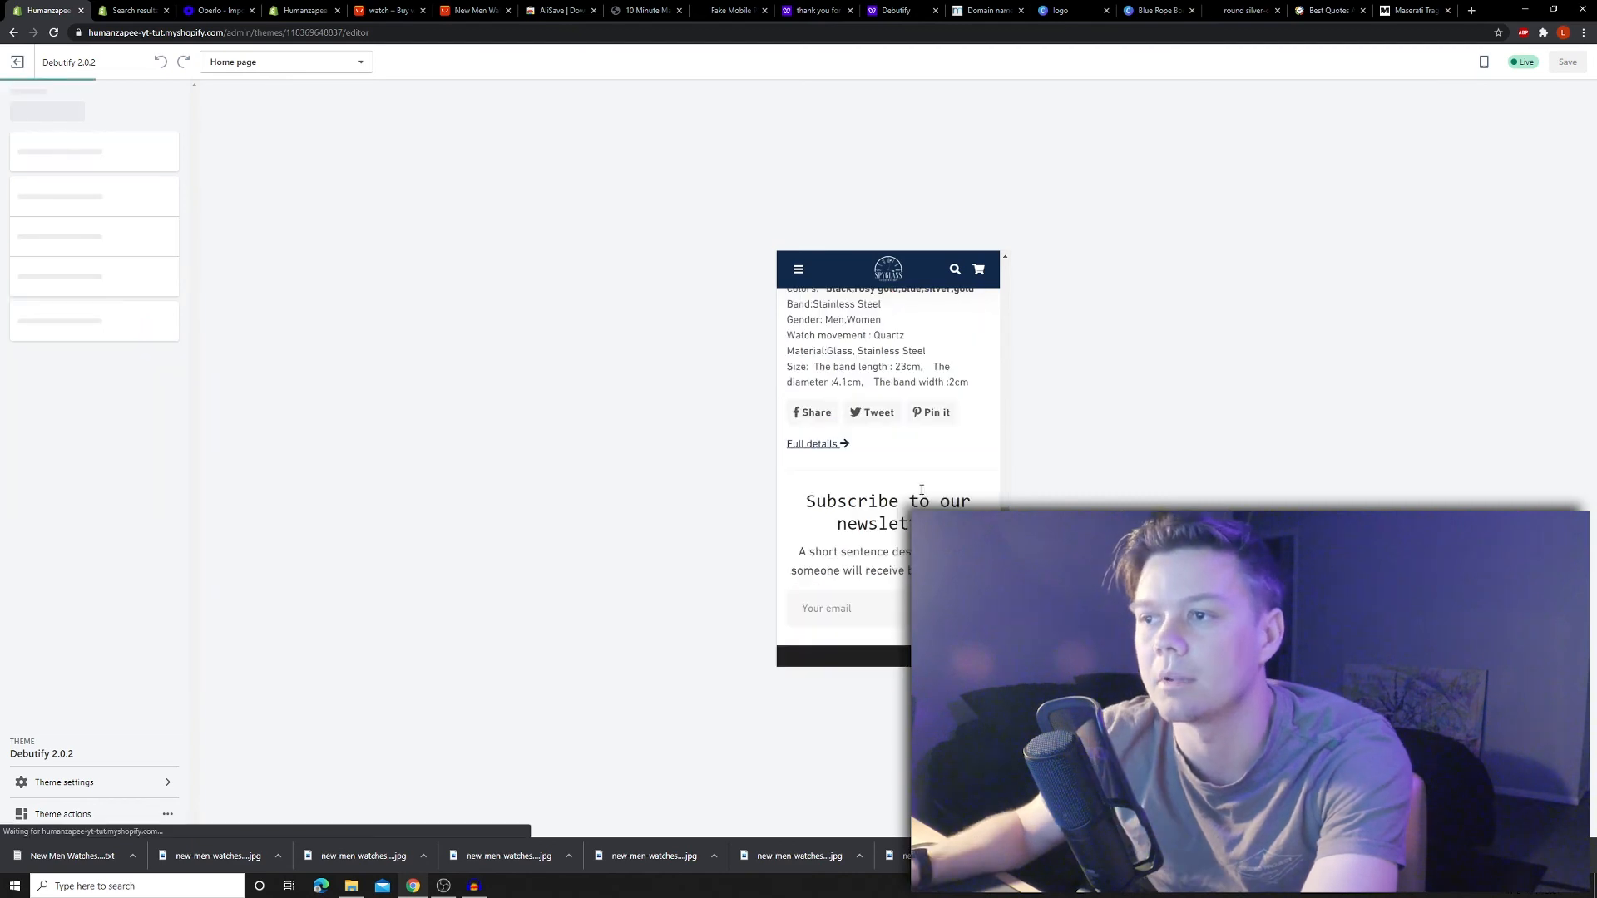
pyautogui.click(834, 438)
pyautogui.scroll(-3, 860, 429)
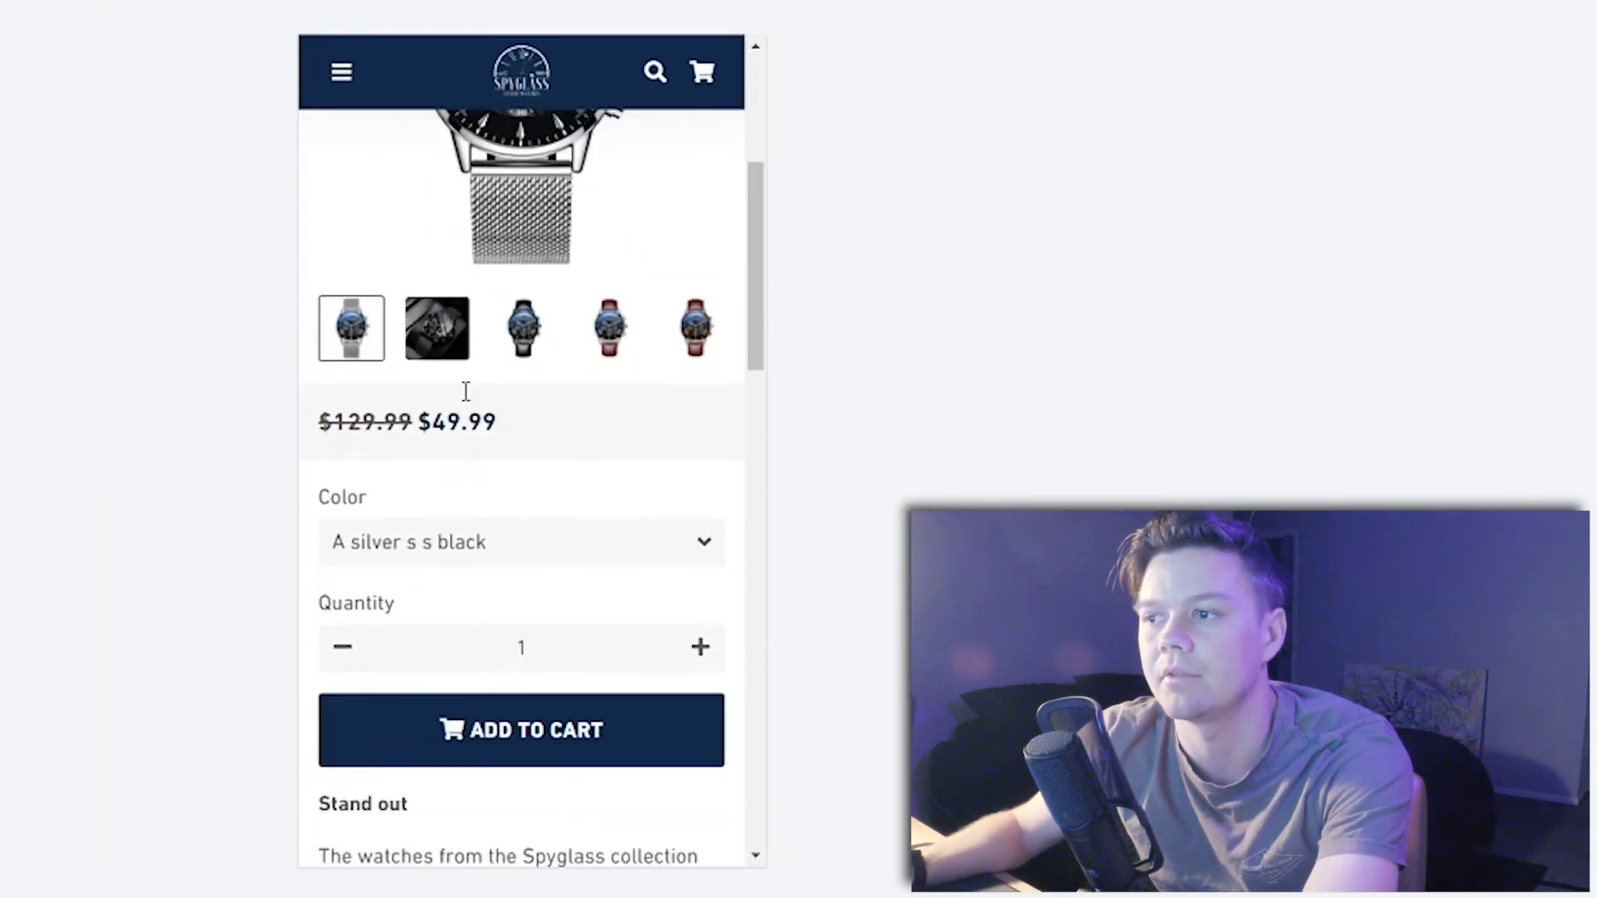
pyautogui.scroll(-10, 466, 391)
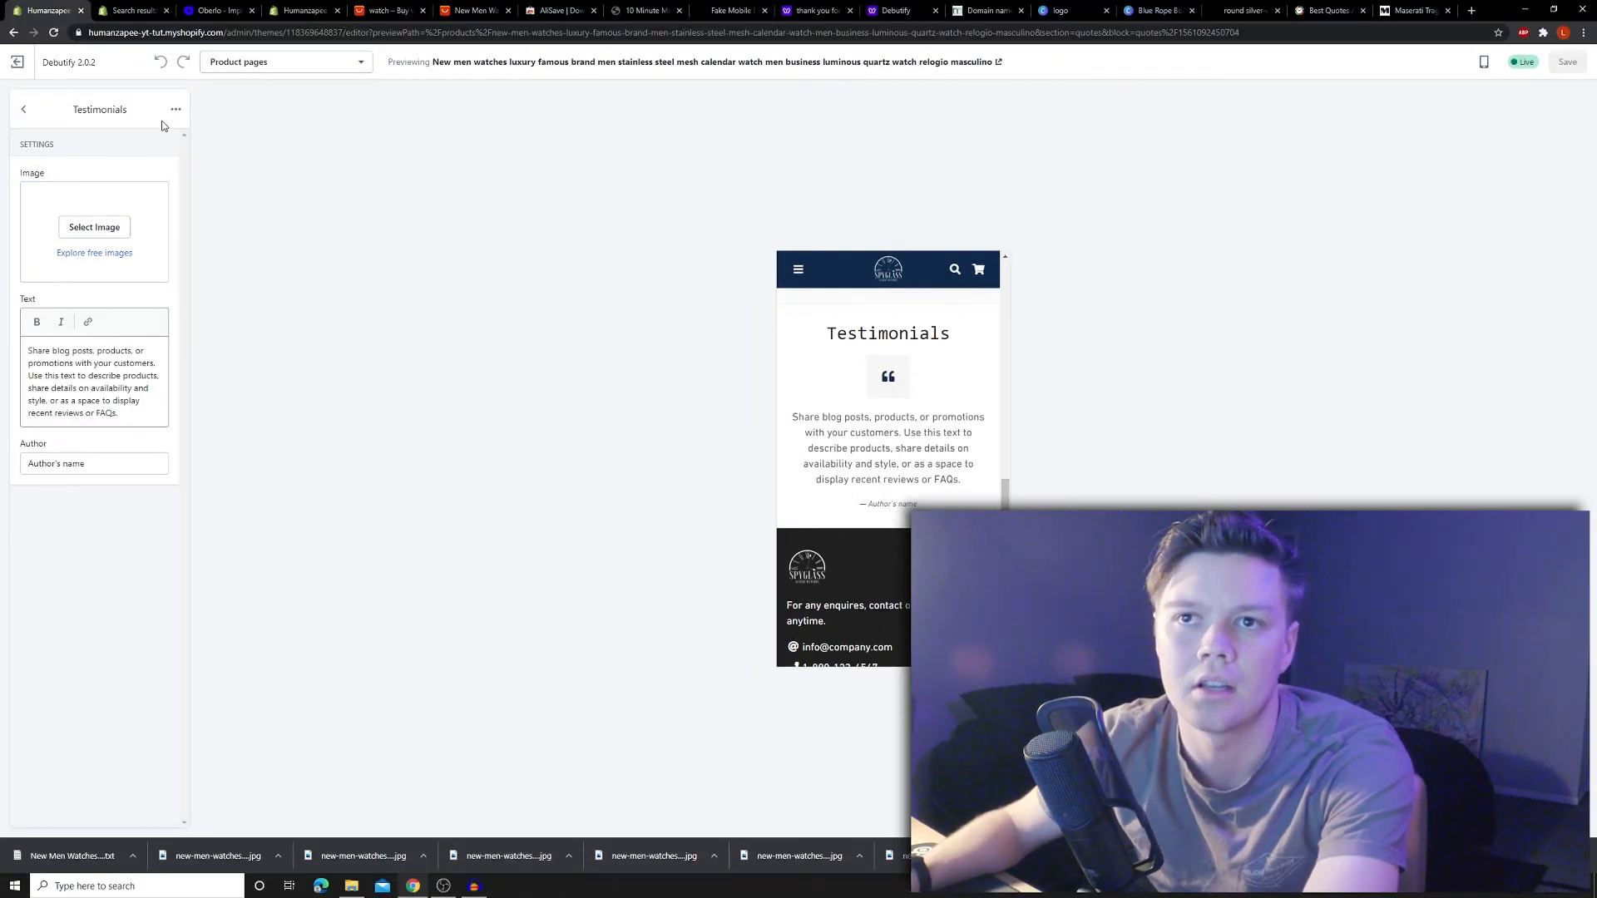
# - Remove all four testimonial blocks from the Testimonials section
pyautogui.click(174, 109)
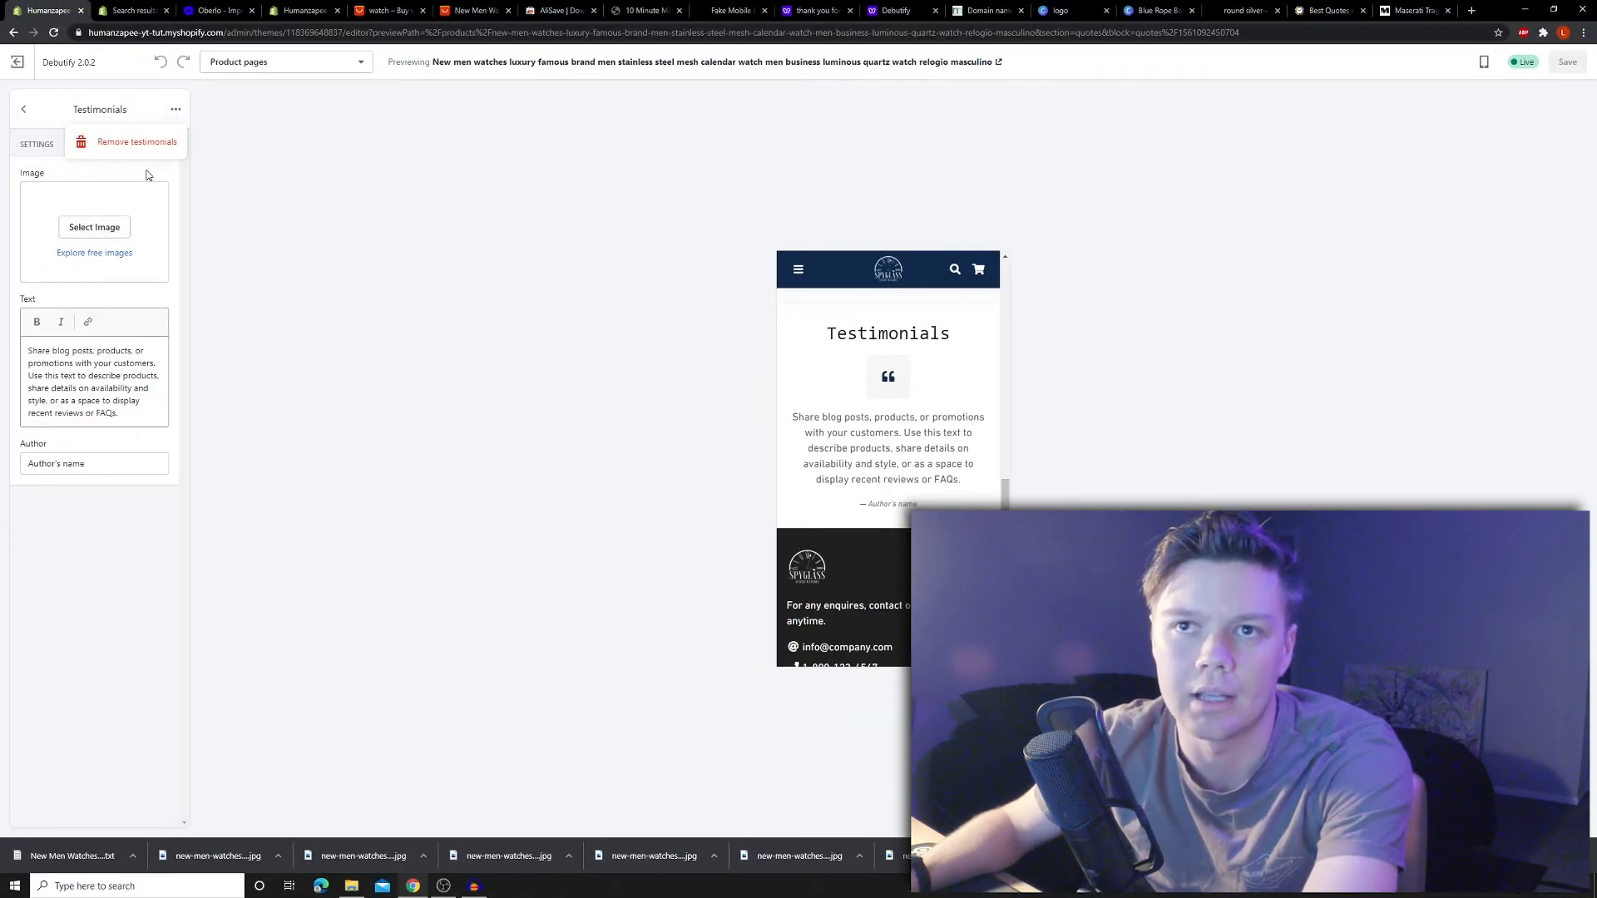
pyautogui.click(116, 143)
pyautogui.click(156, 171)
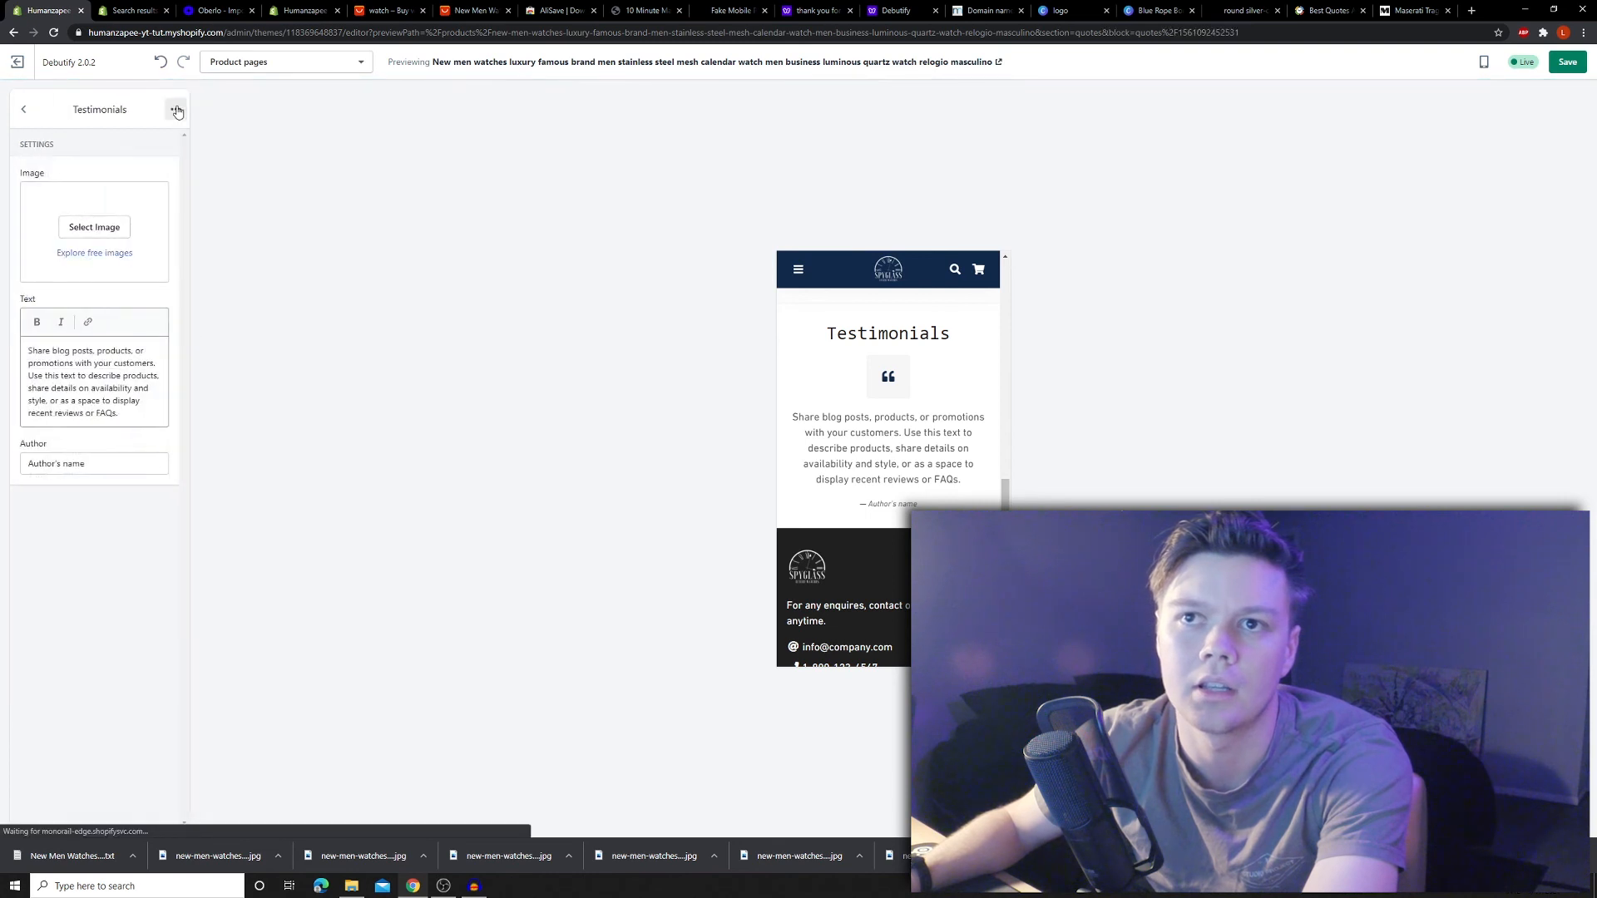
pyautogui.click(175, 109)
pyautogui.click(116, 143)
pyautogui.click(156, 171)
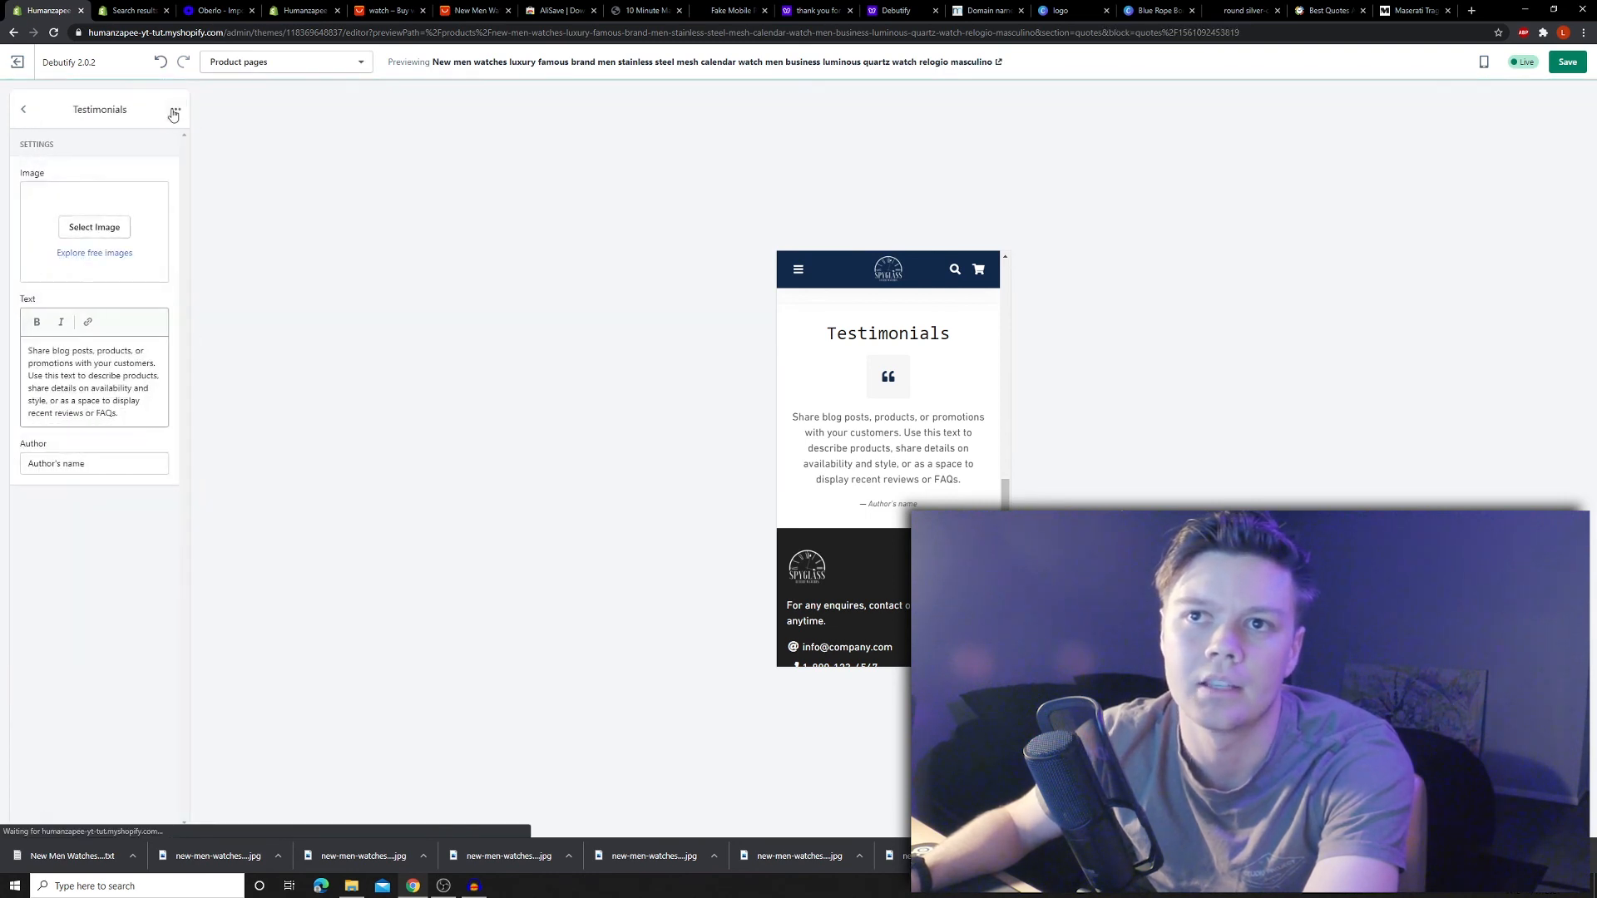
pyautogui.click(174, 109)
pyautogui.click(116, 143)
pyautogui.click(146, 178)
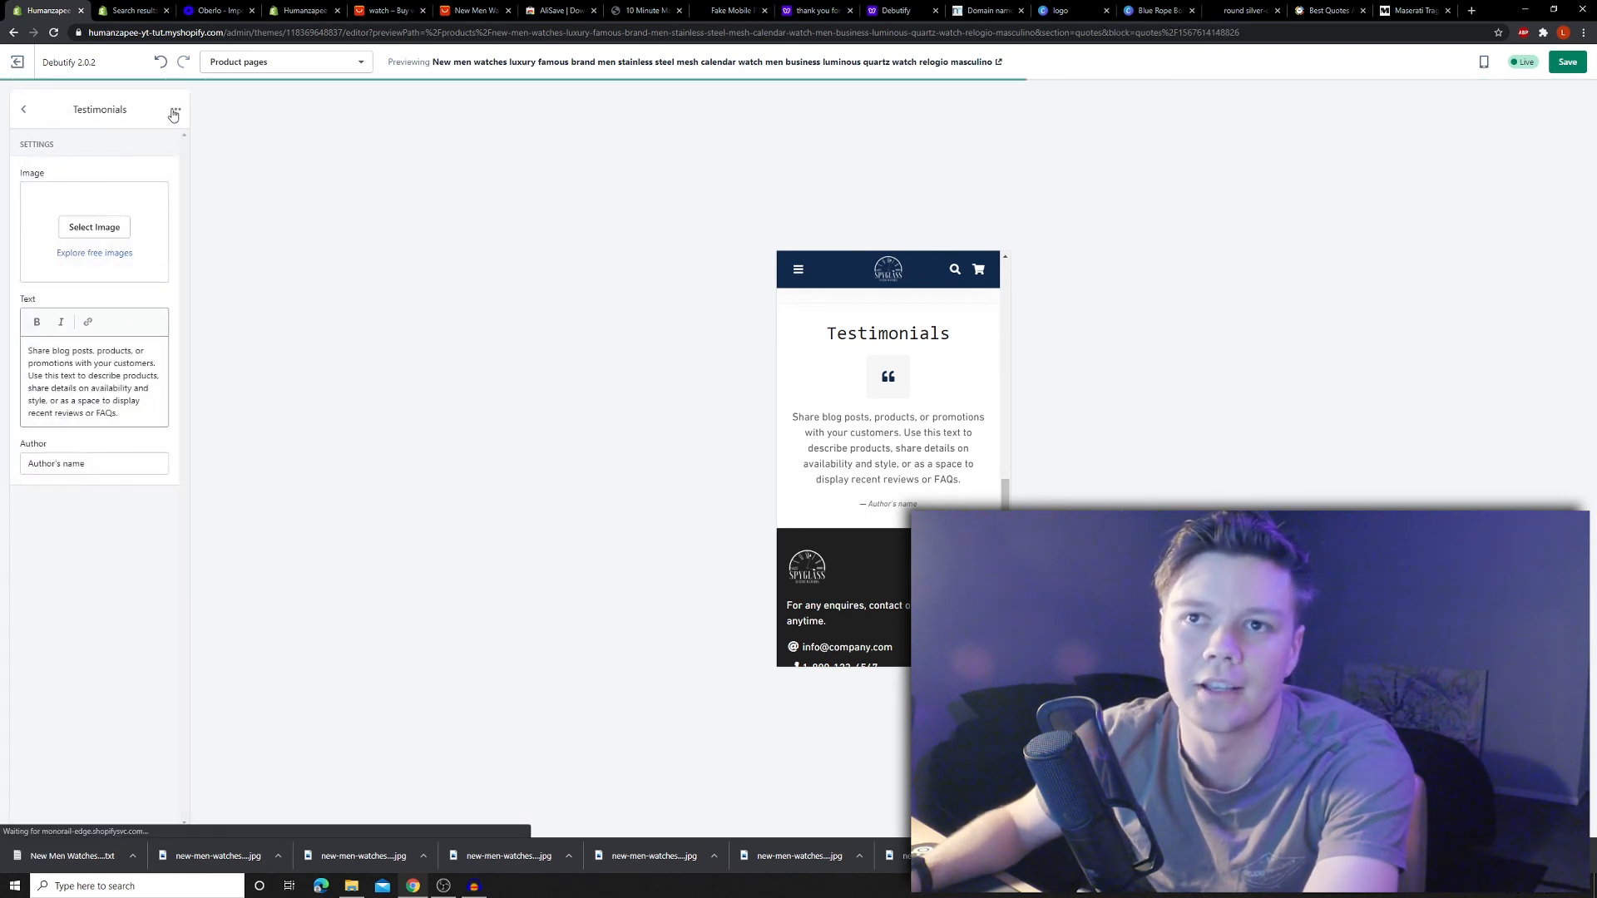
pyautogui.click(174, 109)
pyautogui.click(116, 143)
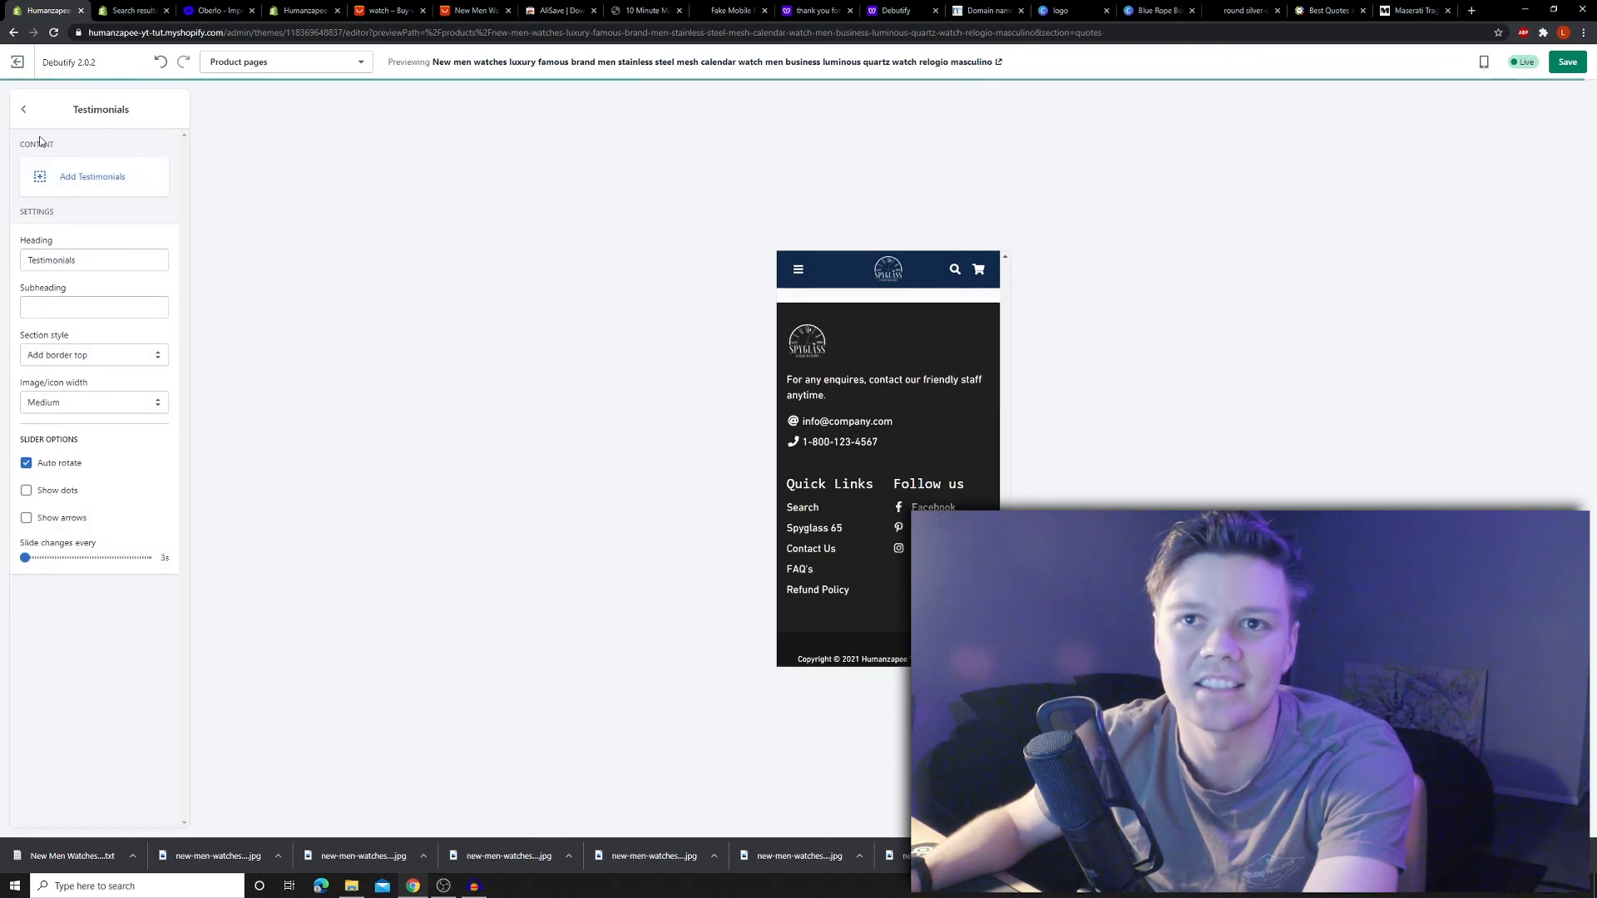
pyautogui.scroll(10, 847, 447)
pyautogui.scroll(-1, 847, 447)
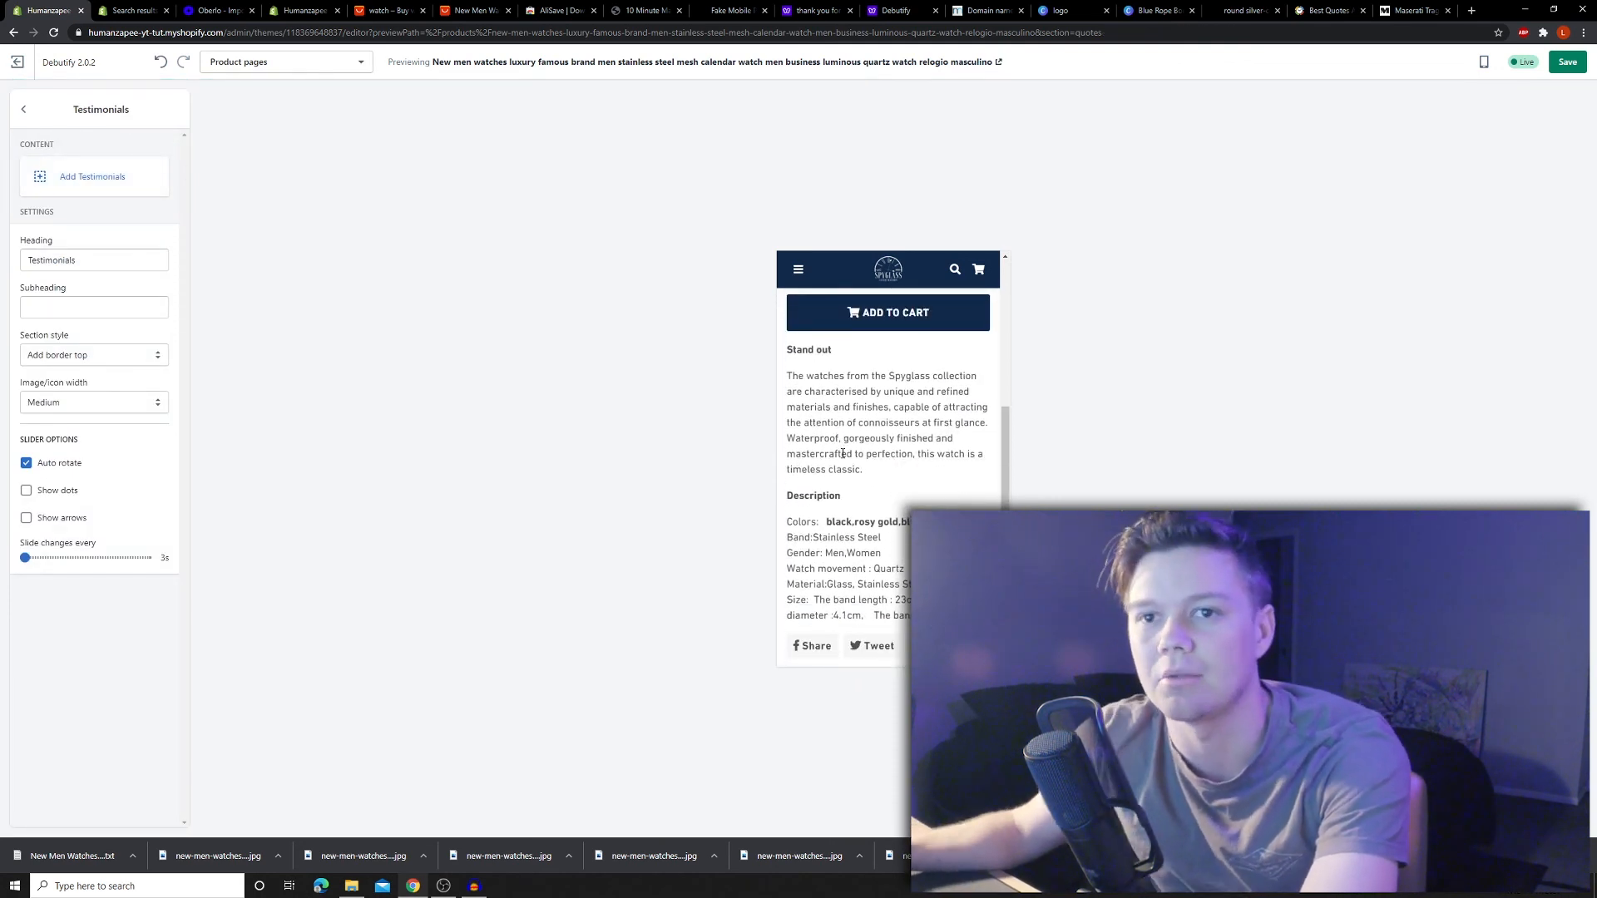
# - Return to the Product pages section list and review the updated Spyglass 65 preview
pyautogui.click(25, 119)
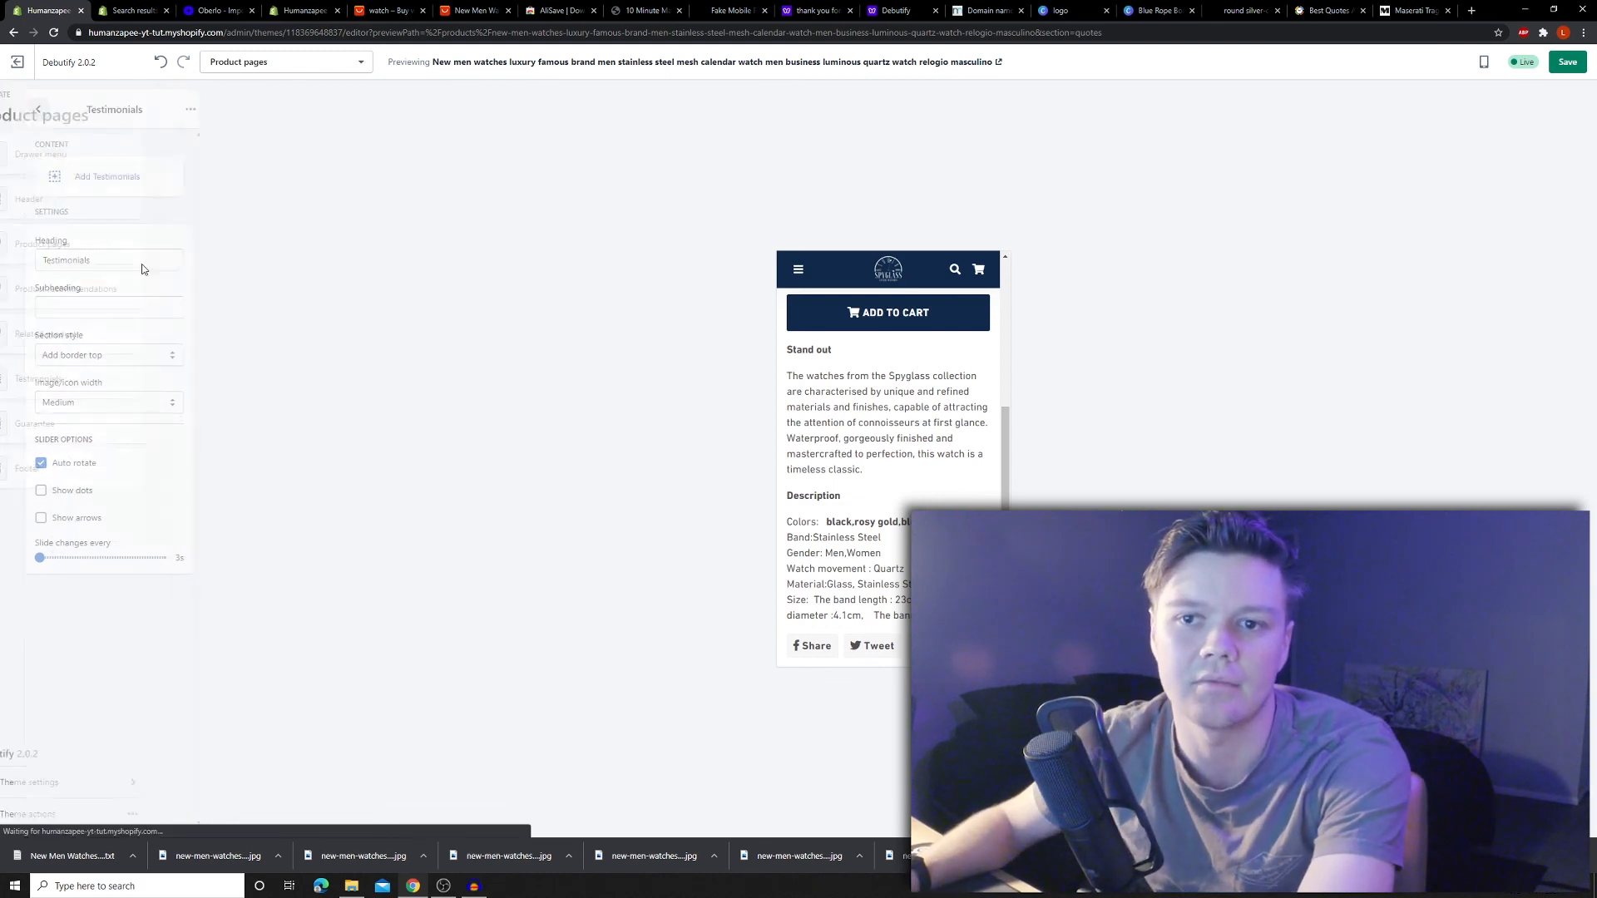
pyautogui.scroll(-3, 893, 449)
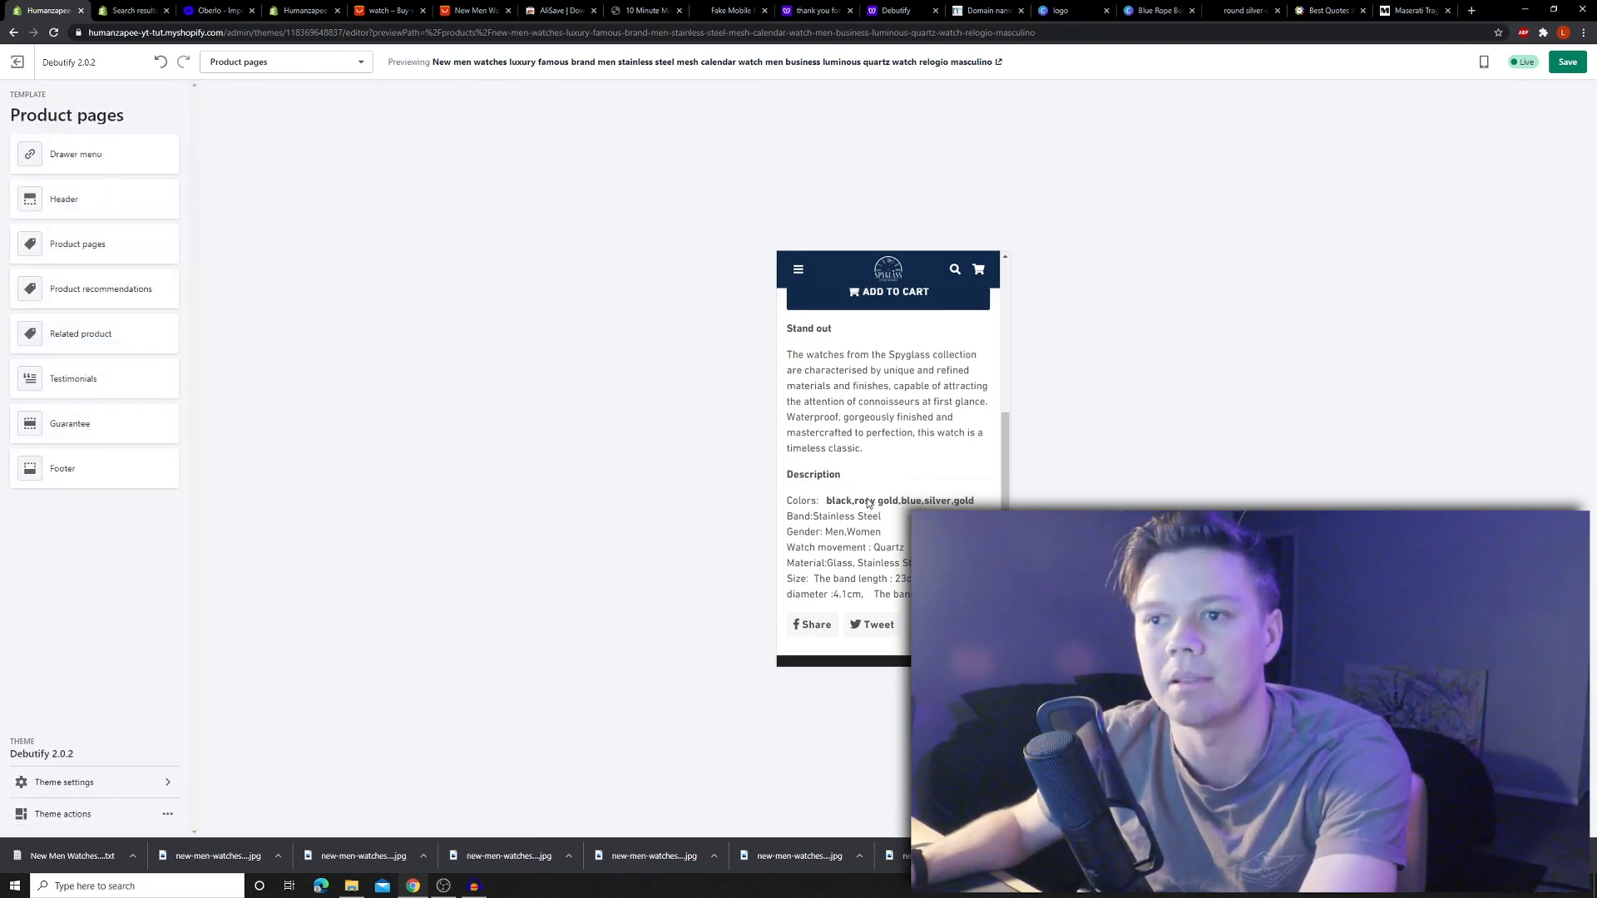
pyautogui.scroll(-5, 894, 449)
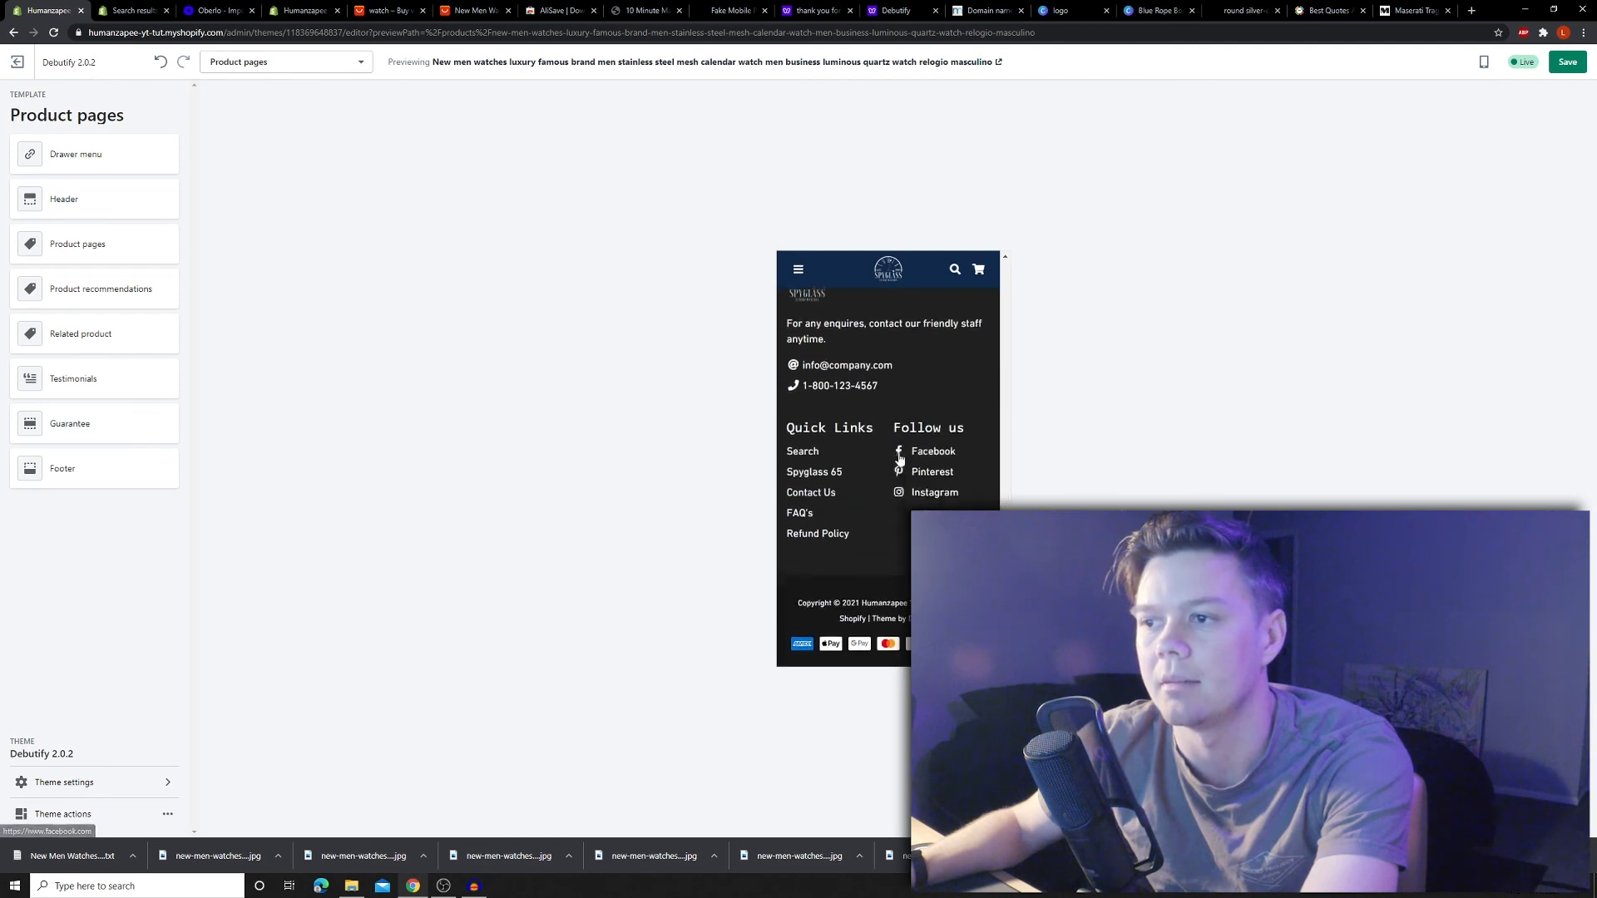
pyautogui.scroll(15, 893, 449)
pyautogui.scroll(-5, 866, 510)
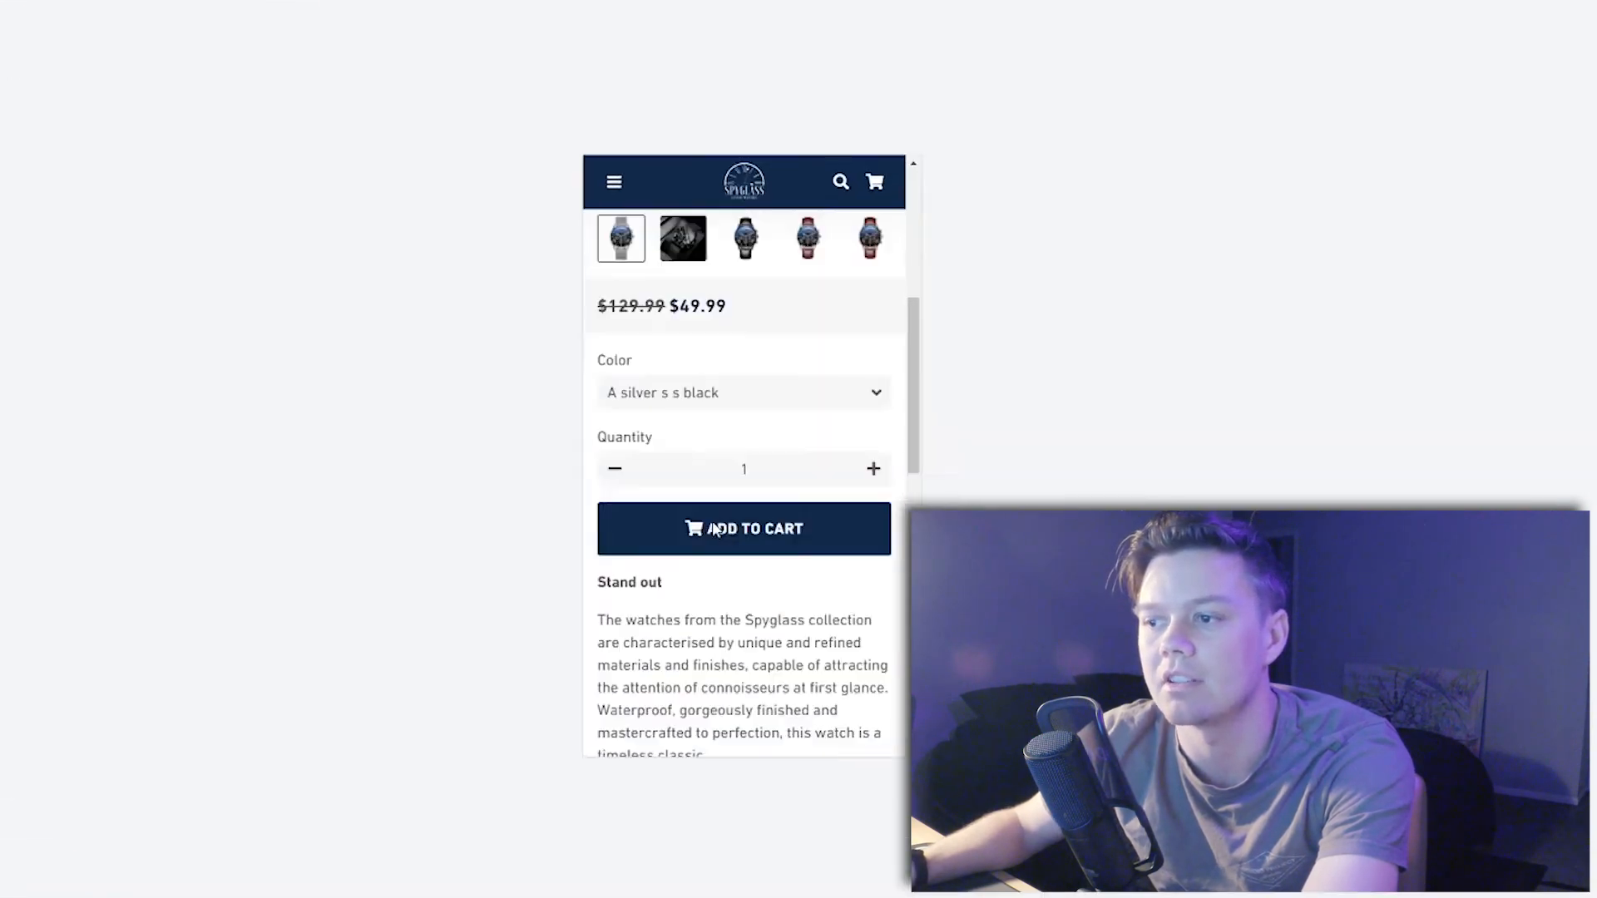
pyautogui.scroll(-5, 713, 529)
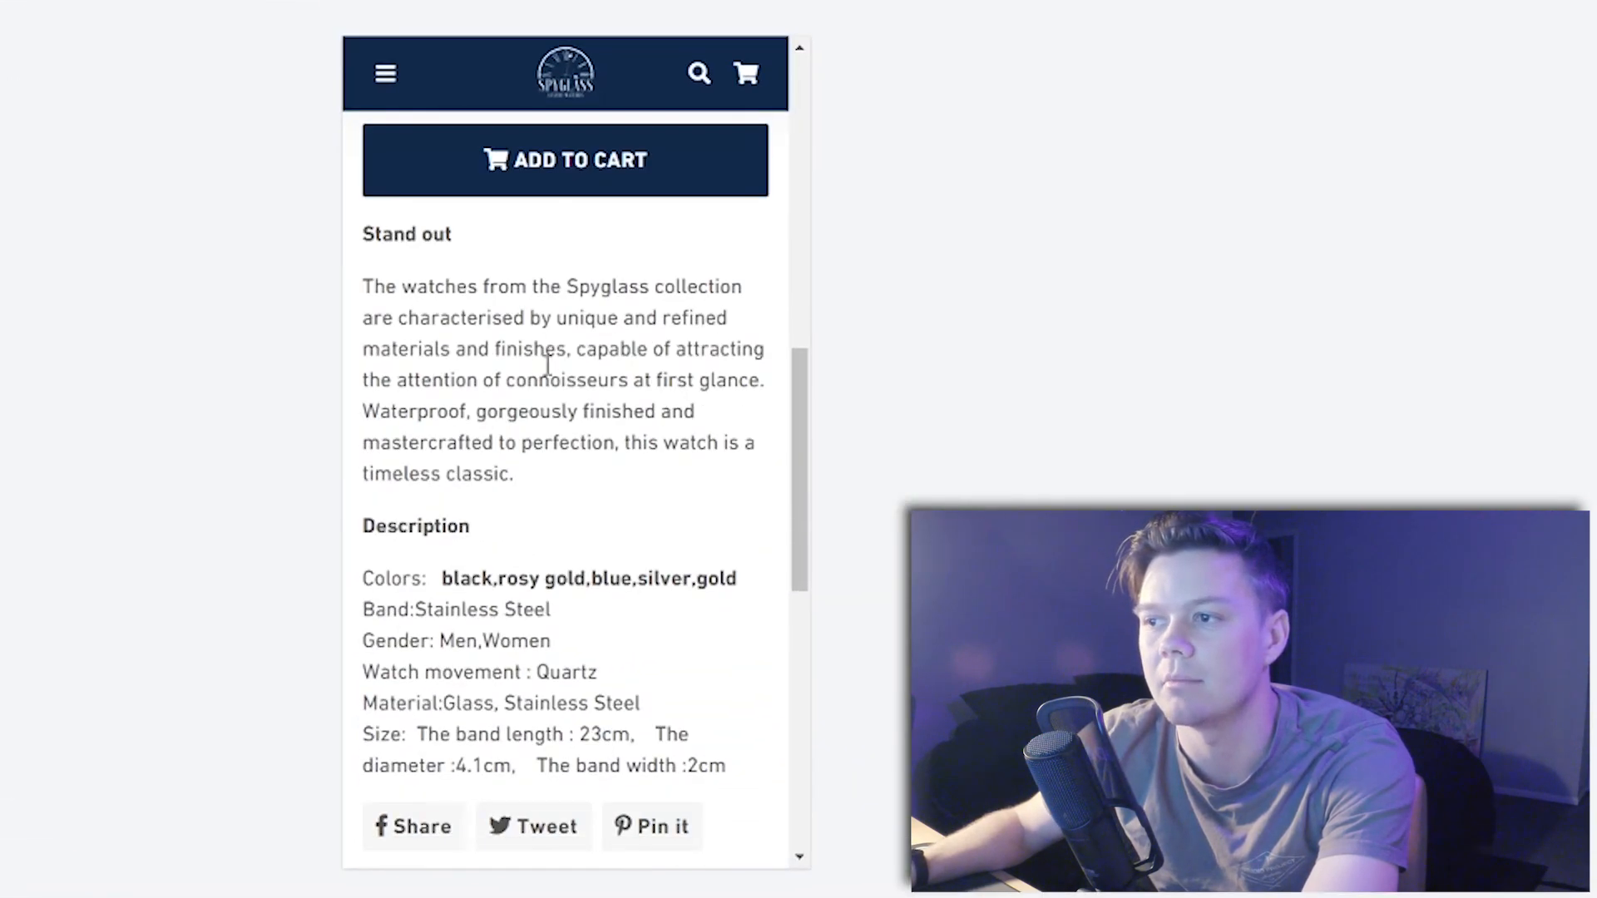
# - Add Spyglass 65 to the cart, leave a call-ahead note for the seller, and check out
pyautogui.click(736, 254)
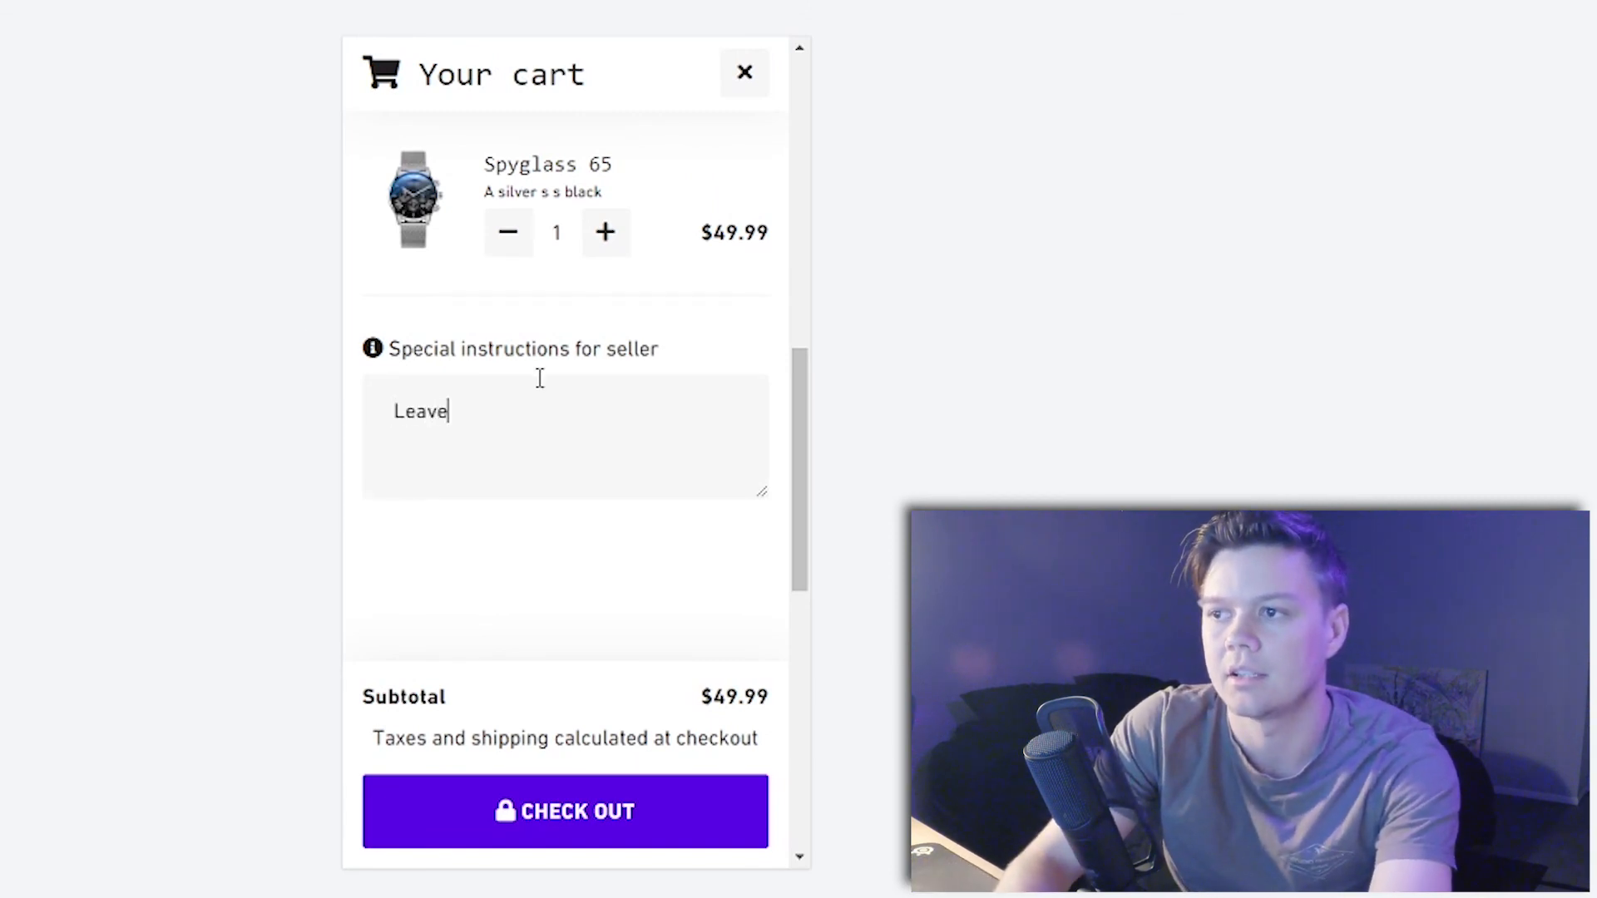
pyautogui.press('BackSpace')
pyautogui.press('BackSpace')
pyautogui.press('BackSpace')
pyautogui.press('BackSpace')
pyautogui.press('BackSpace')
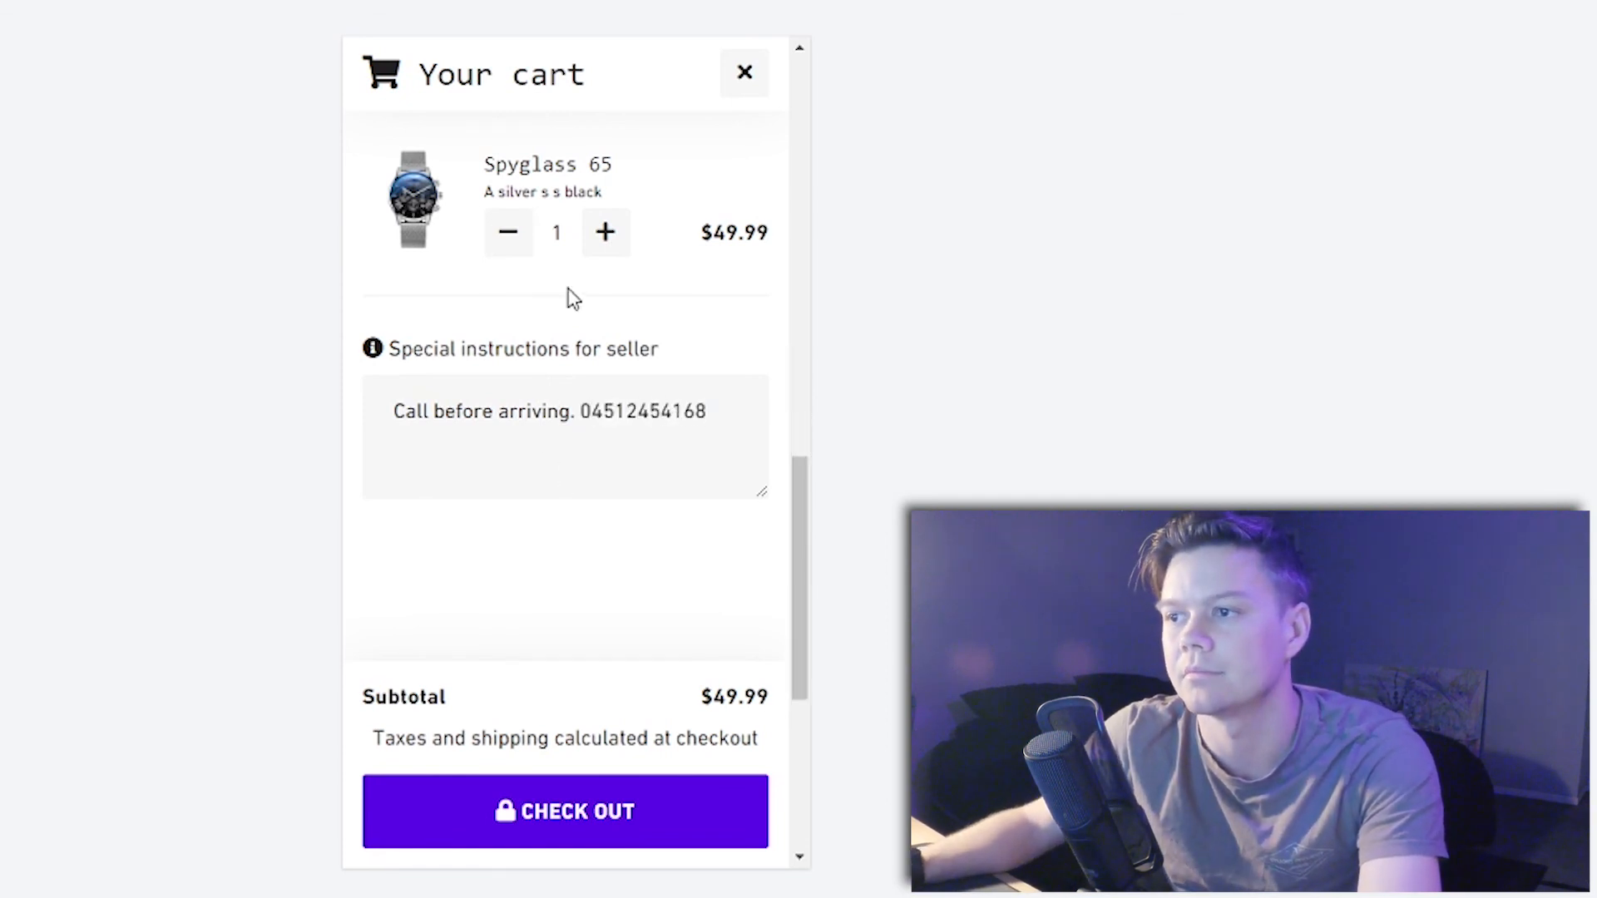
pyautogui.click(532, 836)
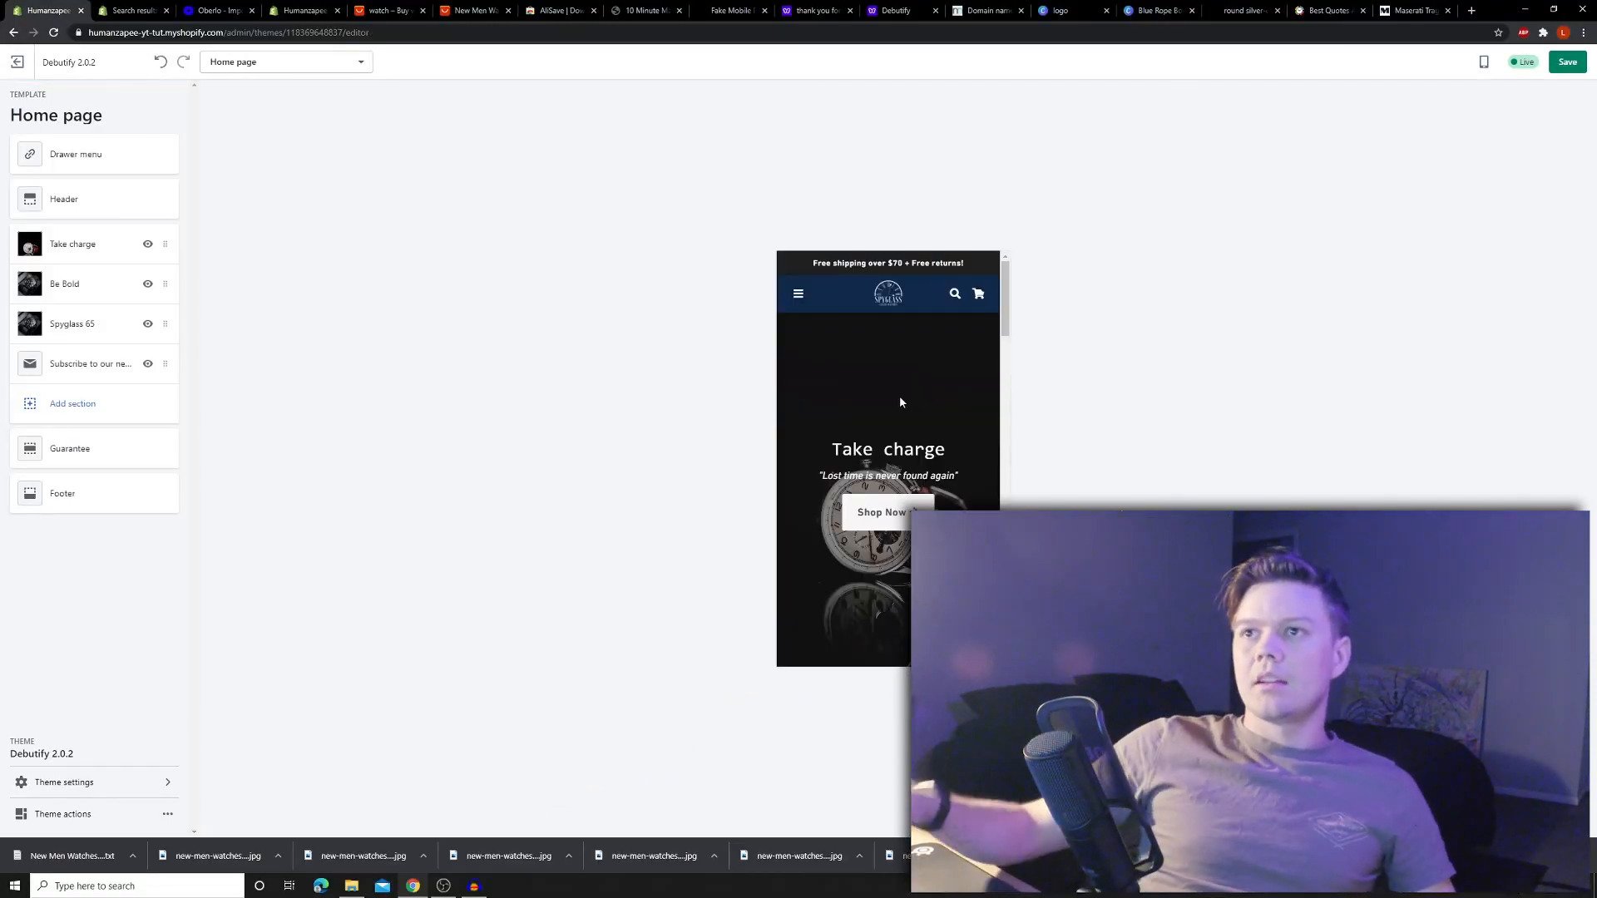
# - Switch browser tabs back to the store's theme editor
pyautogui.click(1156, 9)
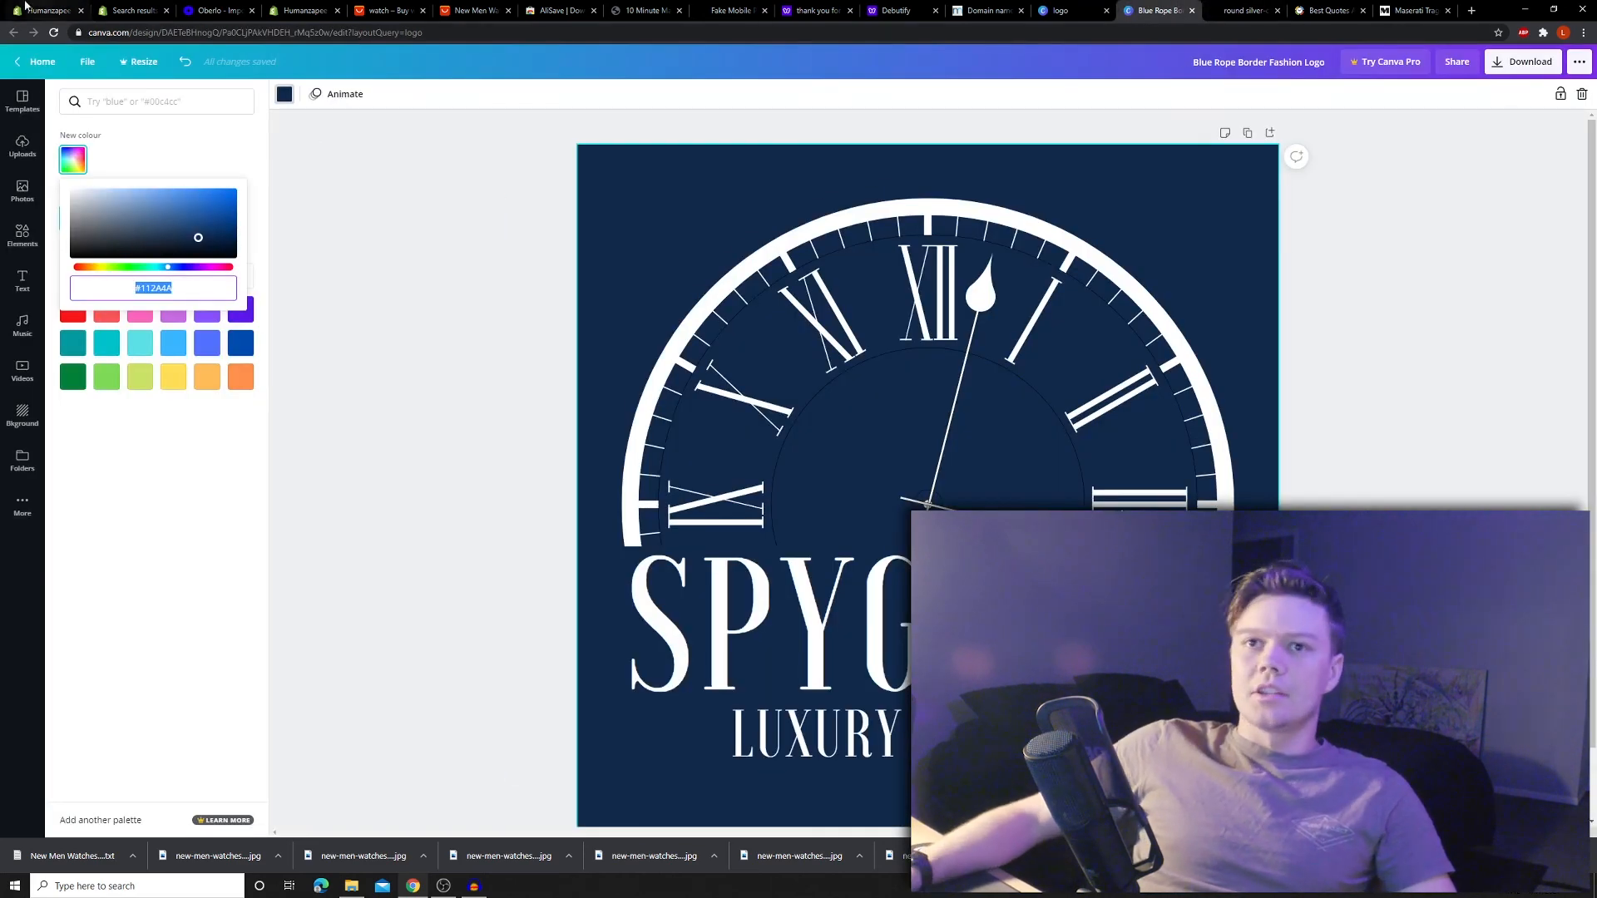
pyautogui.click(116, 10)
pyautogui.click(54, 8)
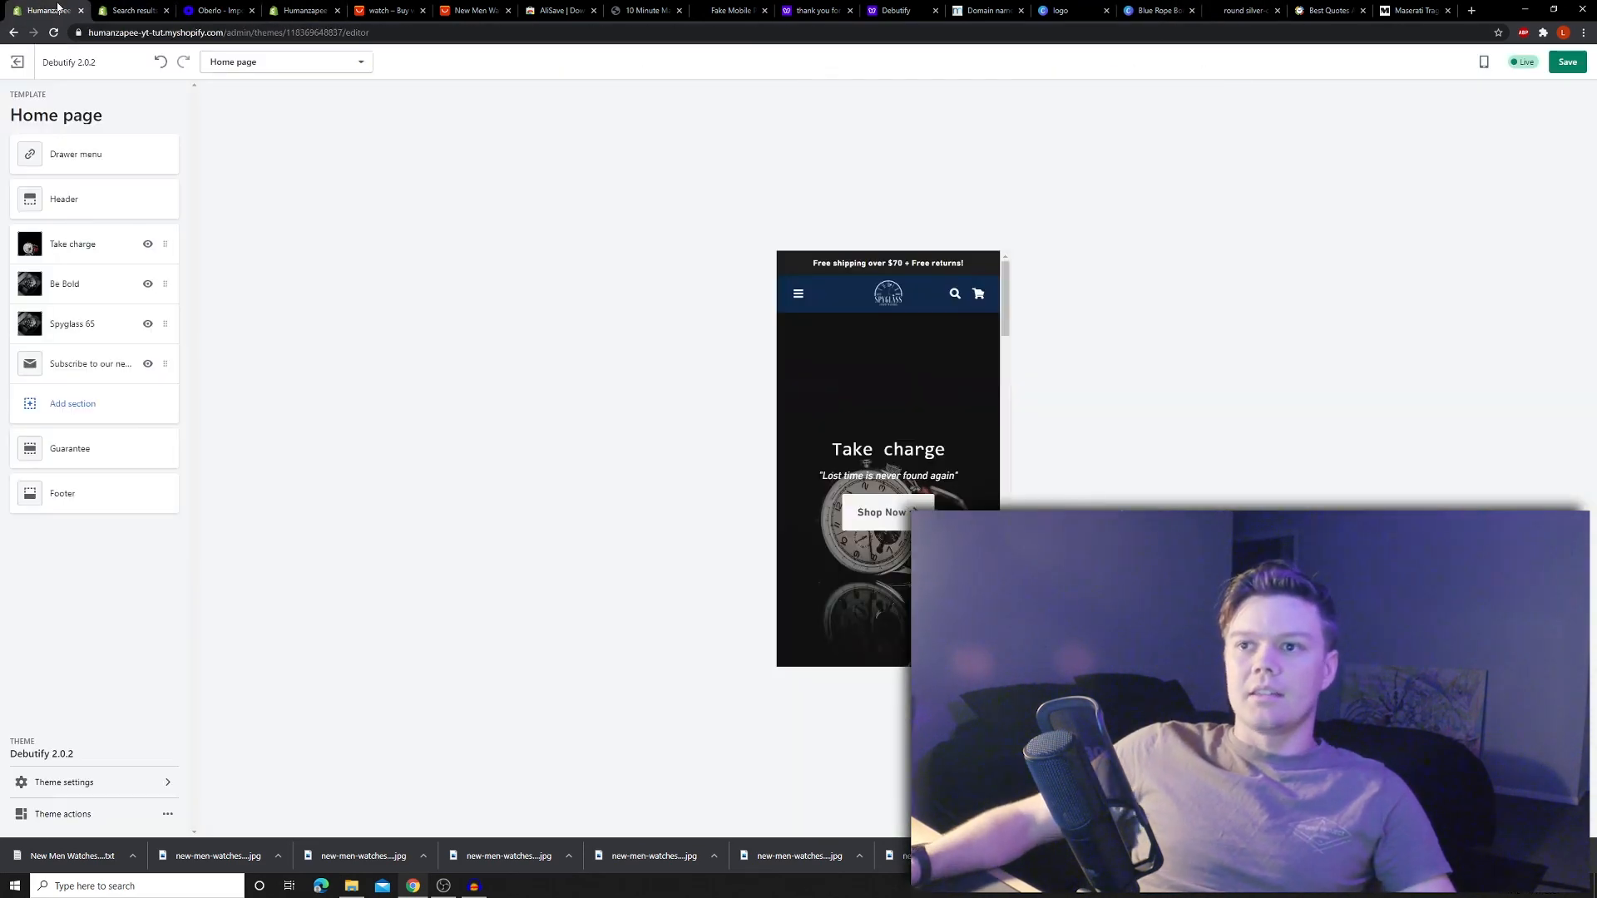